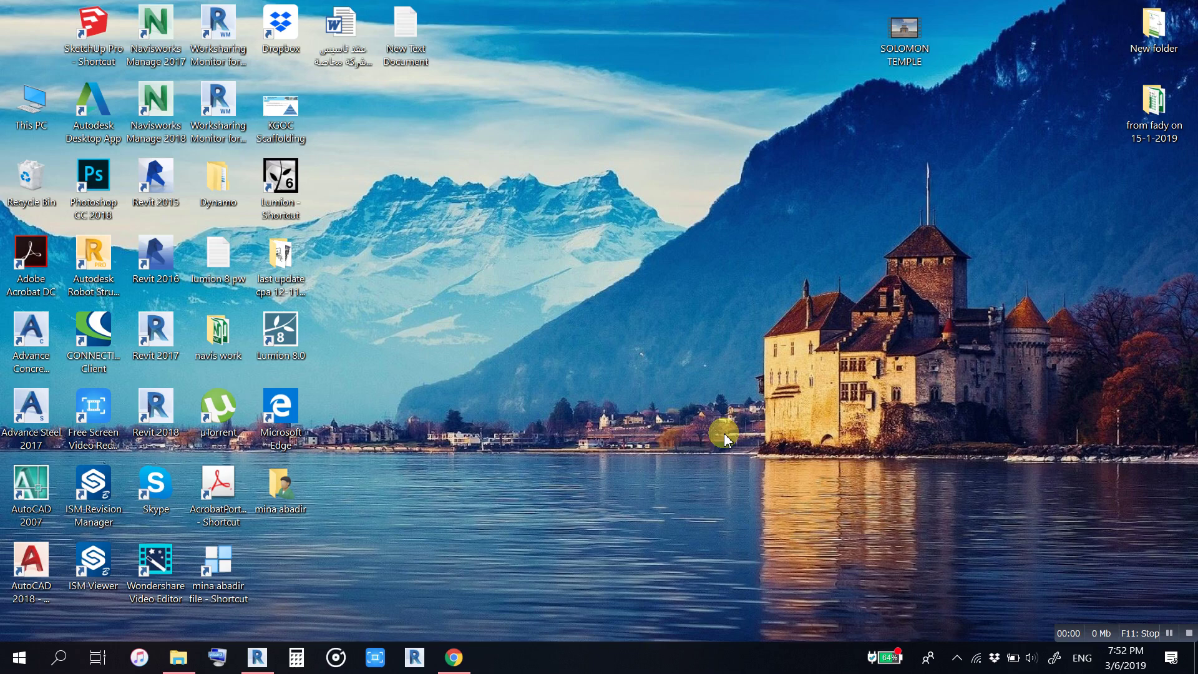
Step: Scroll through the YouTube channel's uploaded videos in Chrome, then minimize Chrome to show Revit
{"action": "left_click", "coordinate": [257, 655]}
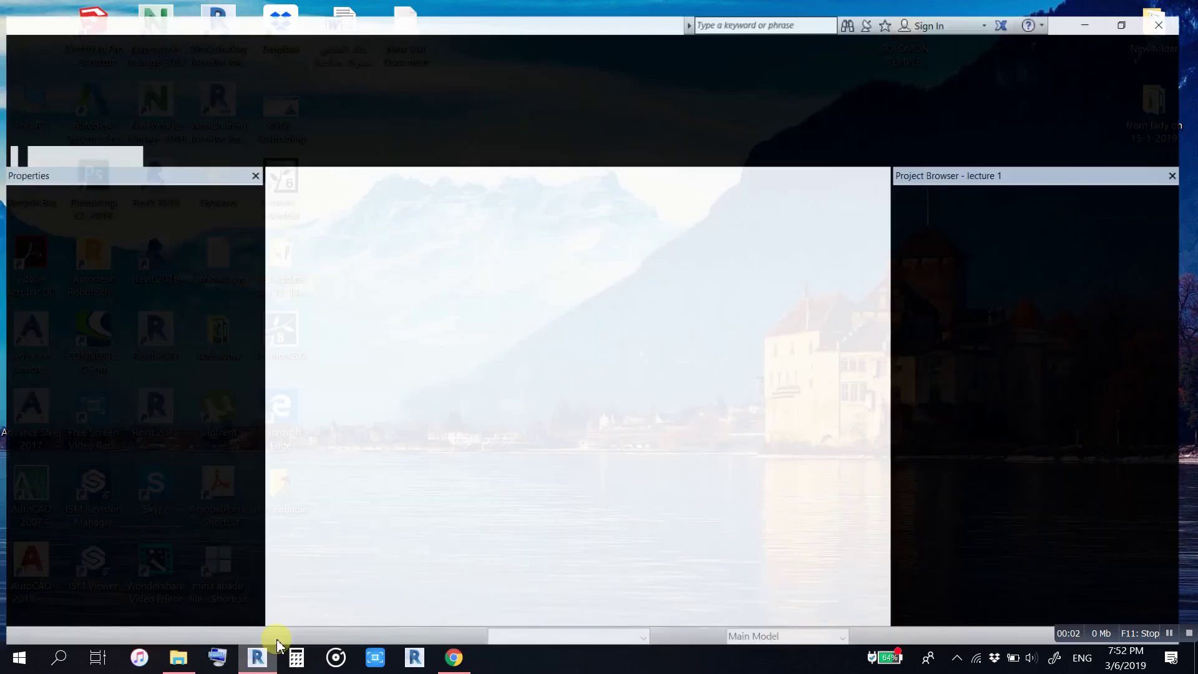
{"action": "left_click", "coordinate": [453, 655]}
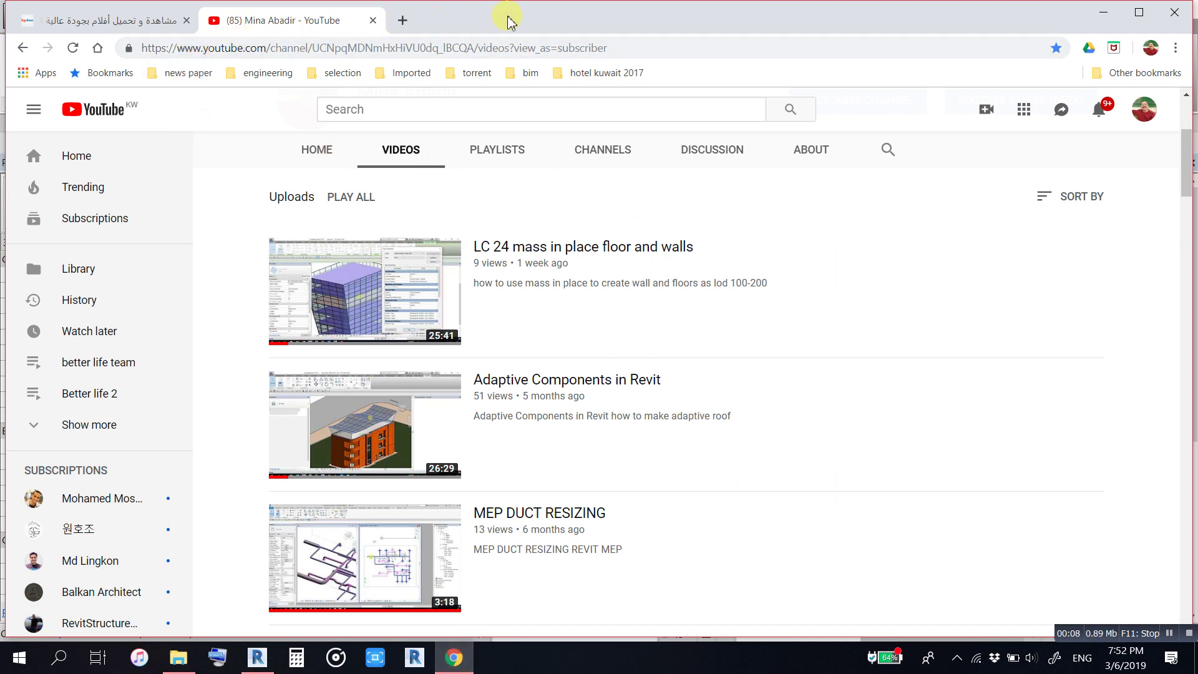
{"action": "scroll", "coordinate": [925, 300], "scroll_direction": "up", "scroll_amount": 3}
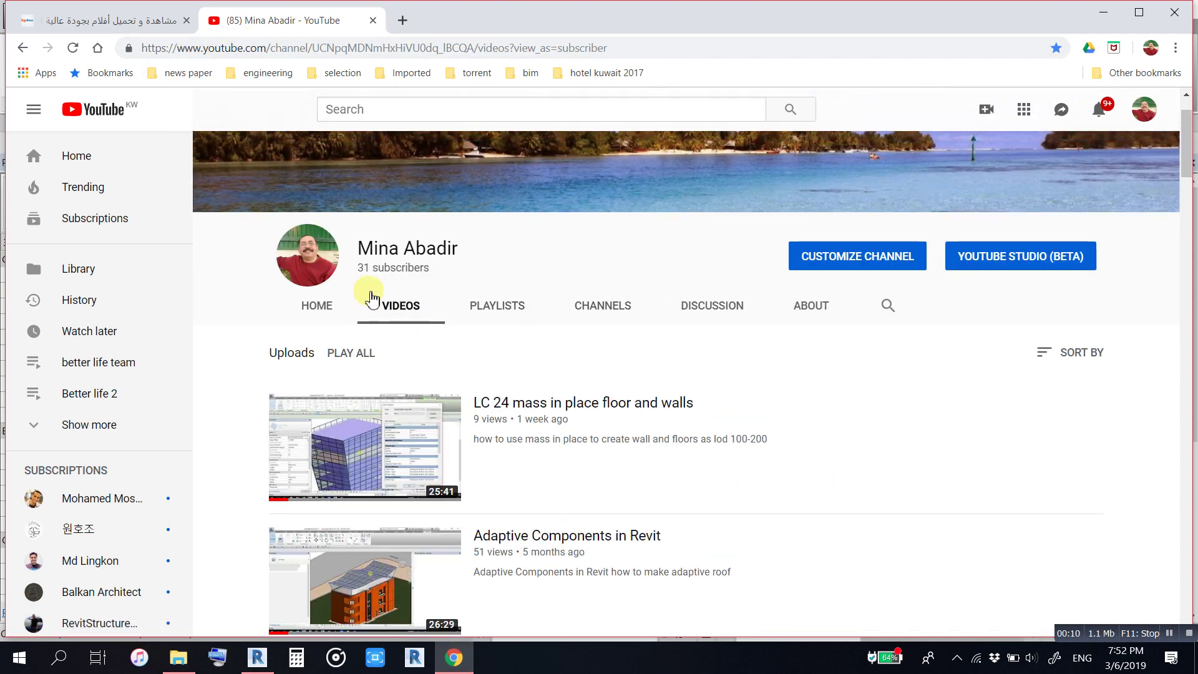
{"action": "scroll", "coordinate": [485, 284], "scroll_direction": "down", "scroll_amount": 3}
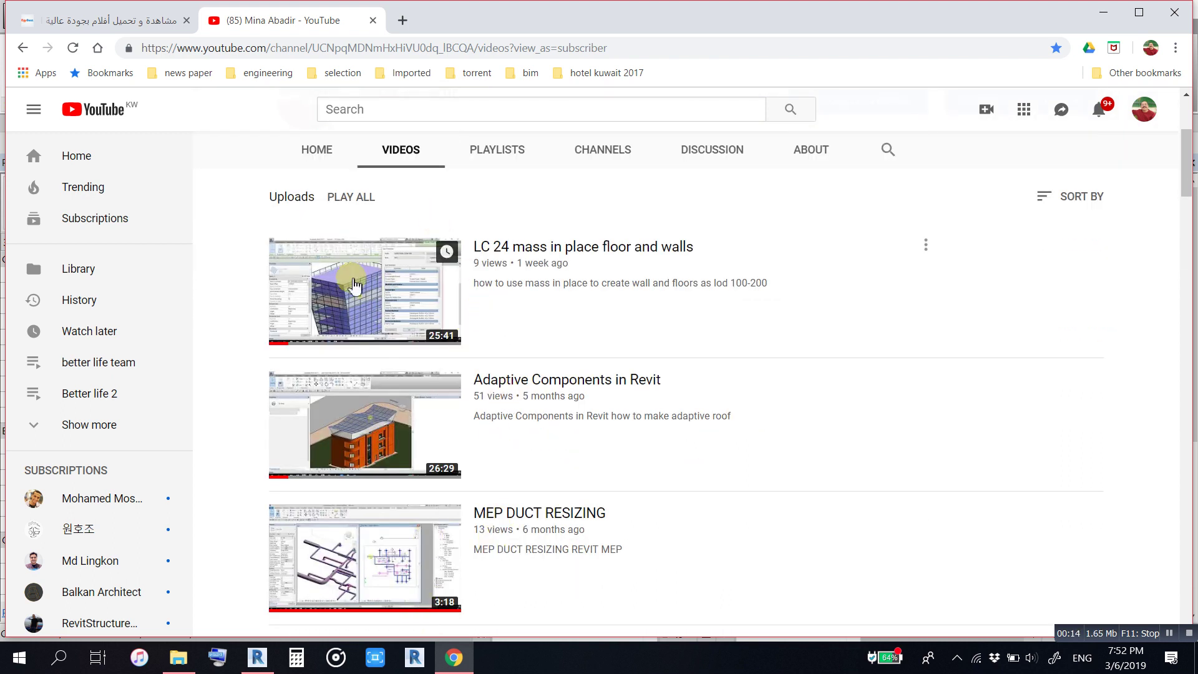
{"action": "mouse_move", "coordinate": [530, 383]}
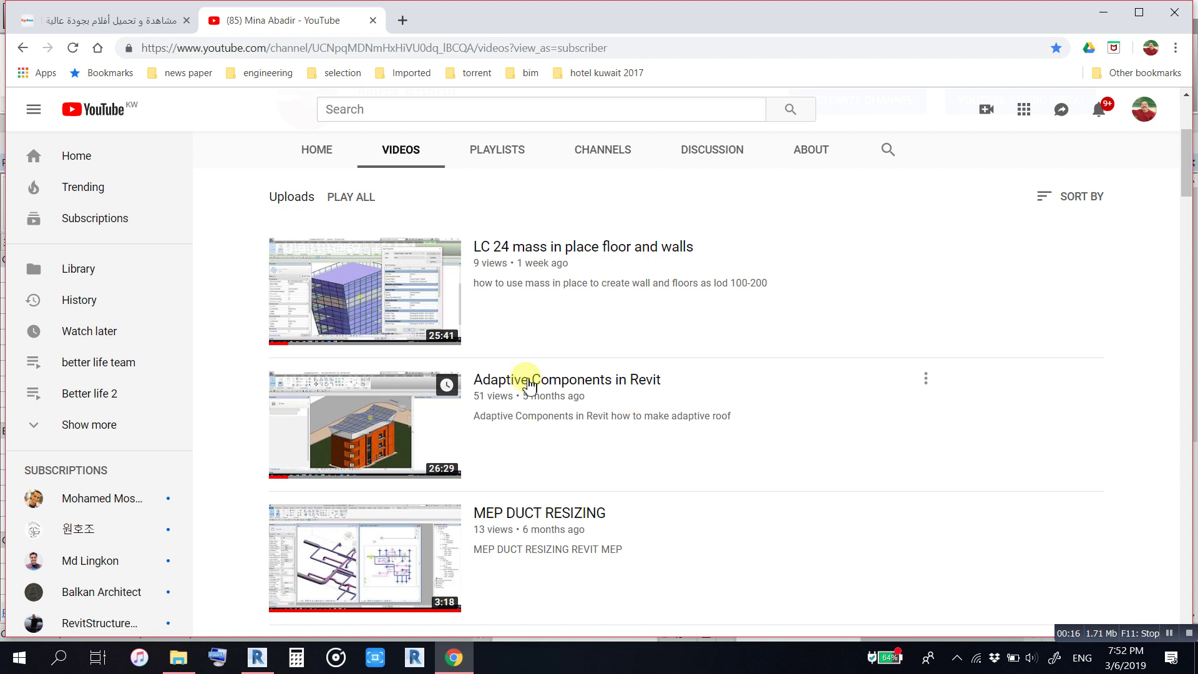
{"action": "scroll", "coordinate": [490, 269], "scroll_direction": "up", "scroll_amount": 1}
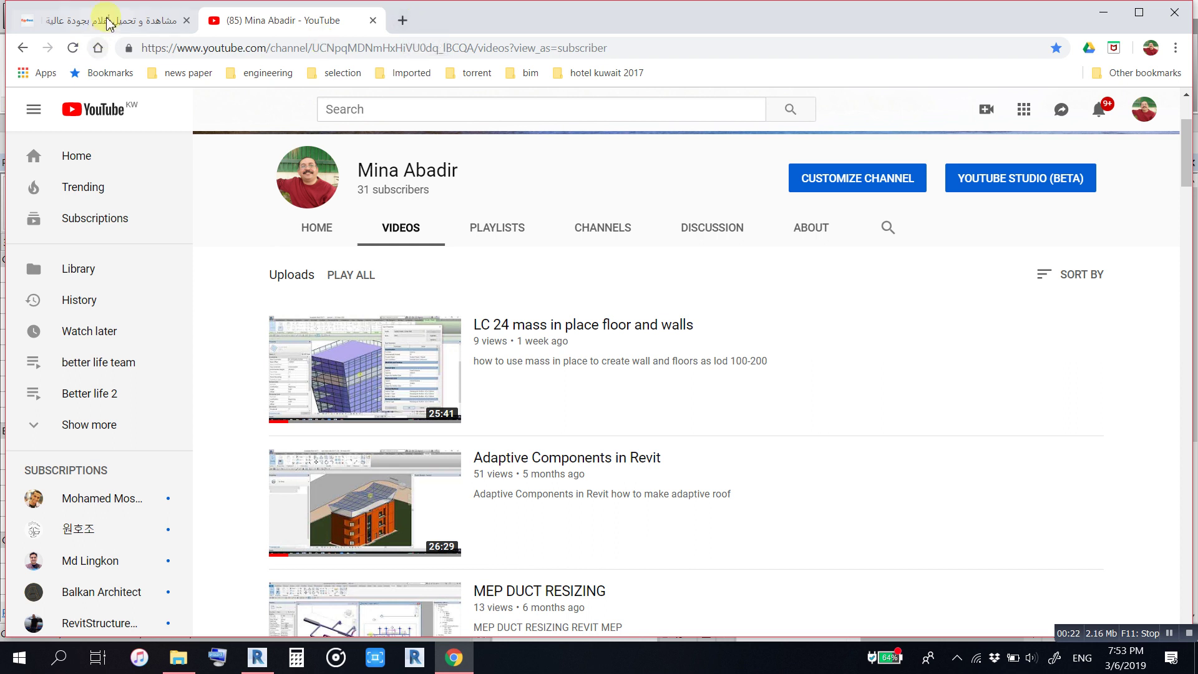
{"action": "left_click", "coordinate": [1104, 12]}
{"action": "mouse_move", "coordinate": [788, 404]}
{"action": "middle_mouse_down"}
{"action": "mouse_move", "coordinate": [775, 443]}
{"action": "mouse_move", "coordinate": [780, 420]}
{"action": "middle_mouse_up"}
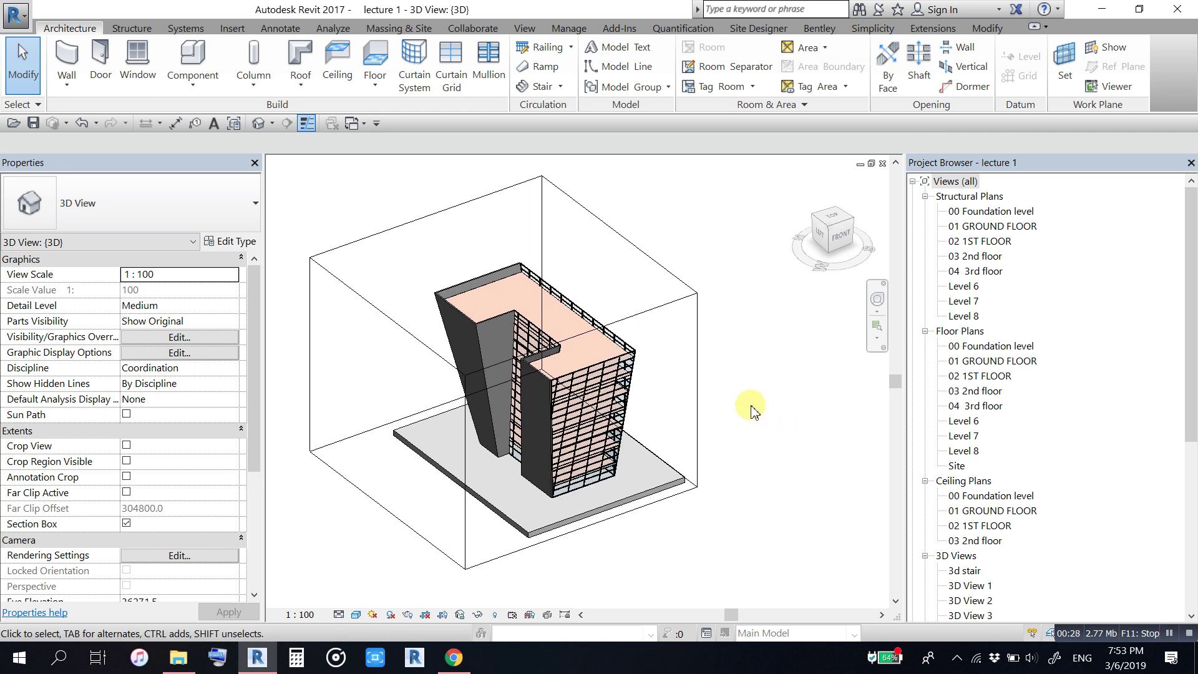
Step: Trim the section box faces to a thin slice exposing the floor slabs, then open the application menu
{"action": "mouse_move", "coordinate": [710, 438]}
{"action": "middle_mouse_down", "text": "shift"}
{"action": "mouse_move", "coordinate": [656, 527]}
{"action": "mouse_move", "coordinate": [609, 553]}
{"action": "mouse_move", "coordinate": [496, 543]}
{"action": "middle_mouse_up", "text": "shift"}
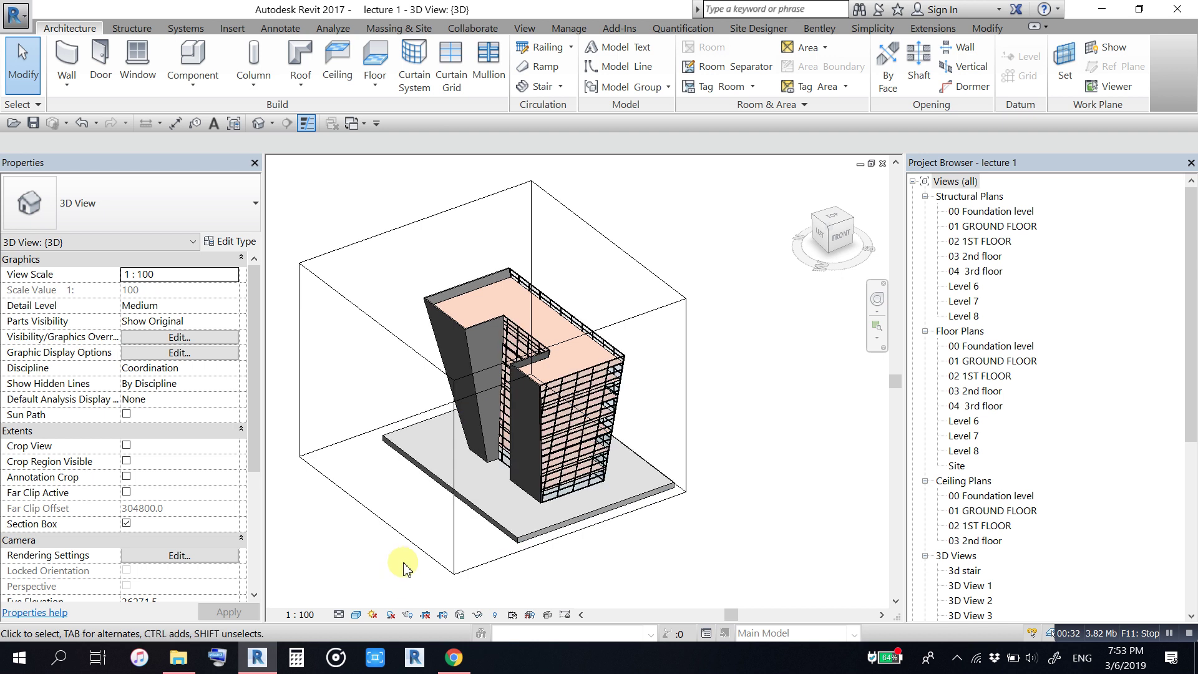
{"action": "left_click", "coordinate": [402, 535]}
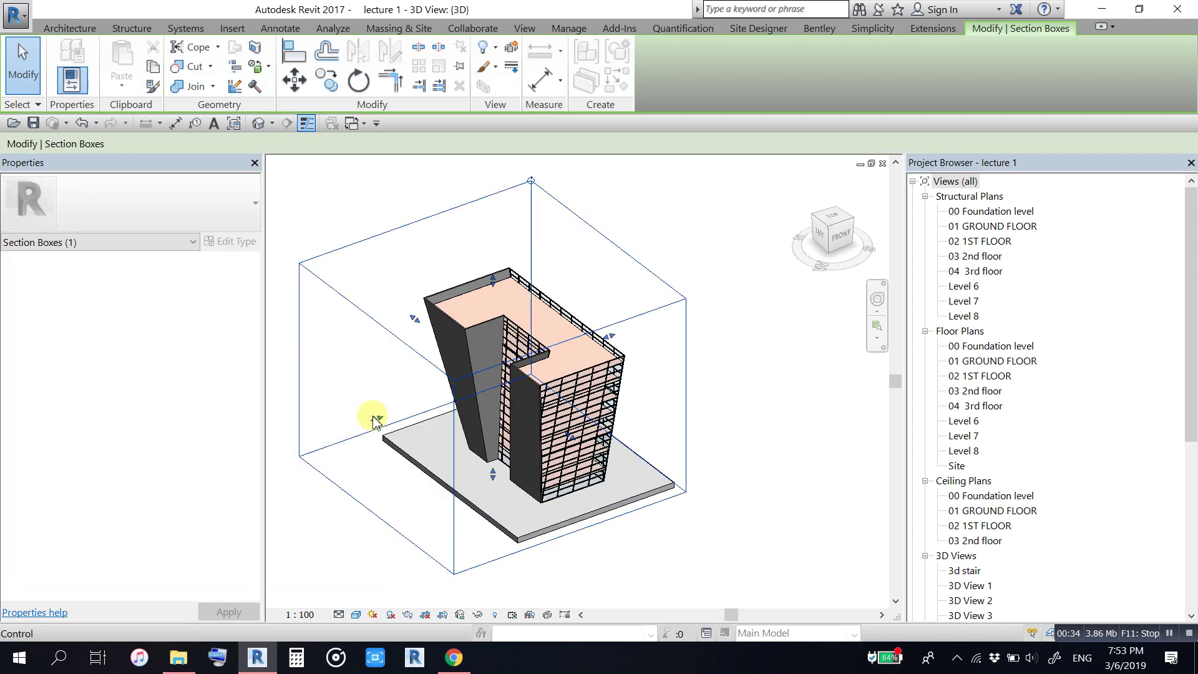
{"action": "mouse_move", "coordinate": [381, 422]}
{"action": "left_mouse_down"}
{"action": "mouse_move", "coordinate": [476, 327]}
{"action": "mouse_move", "coordinate": [526, 337]}
{"action": "mouse_move", "coordinate": [610, 447]}
{"action": "left_mouse_up"}
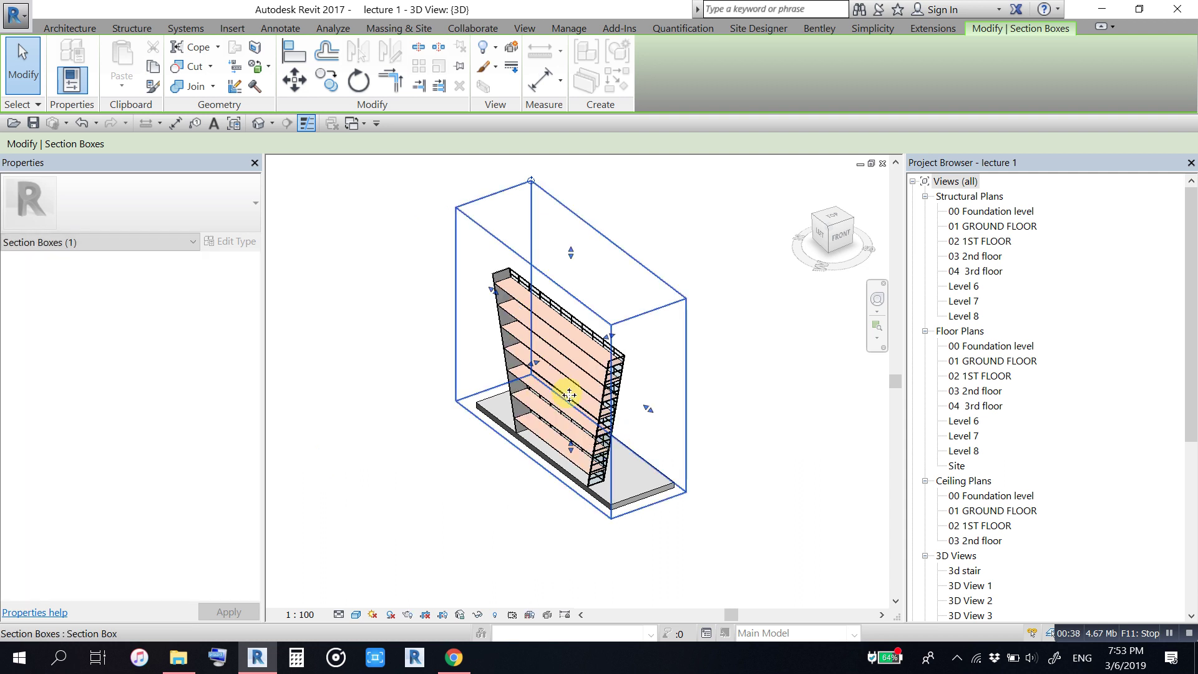
{"action": "scroll", "coordinate": [527, 381], "scroll_direction": "up", "scroll_amount": 2}
{"action": "mouse_move", "coordinate": [541, 357]}
{"action": "left_mouse_down"}
{"action": "mouse_move", "coordinate": [533, 350]}
{"action": "mouse_move", "coordinate": [554, 381]}
{"action": "left_mouse_up"}
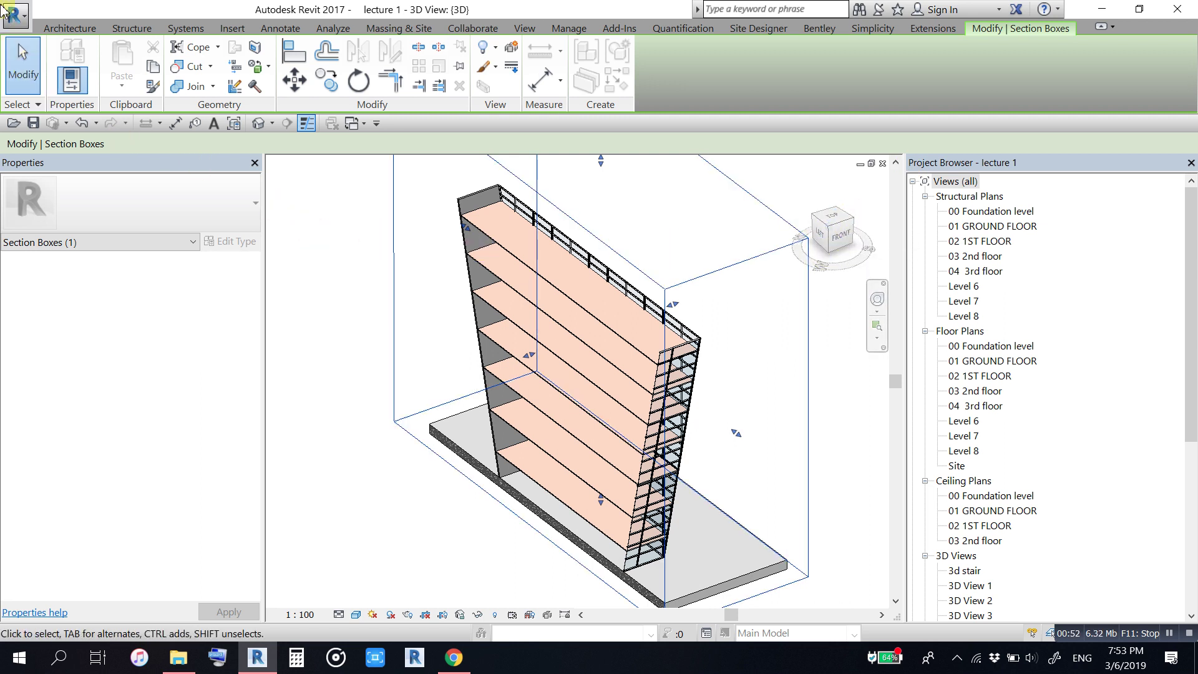
{"action": "left_click", "coordinate": [11, 16]}
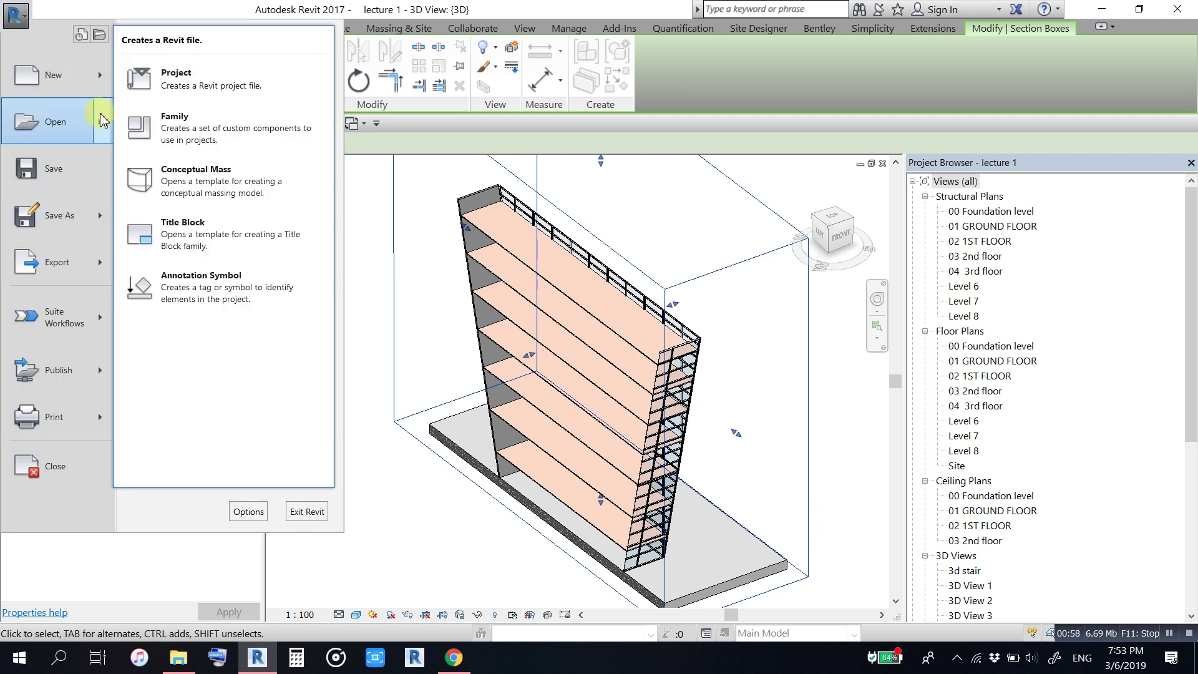
{"action": "mouse_move", "coordinate": [55, 121]}
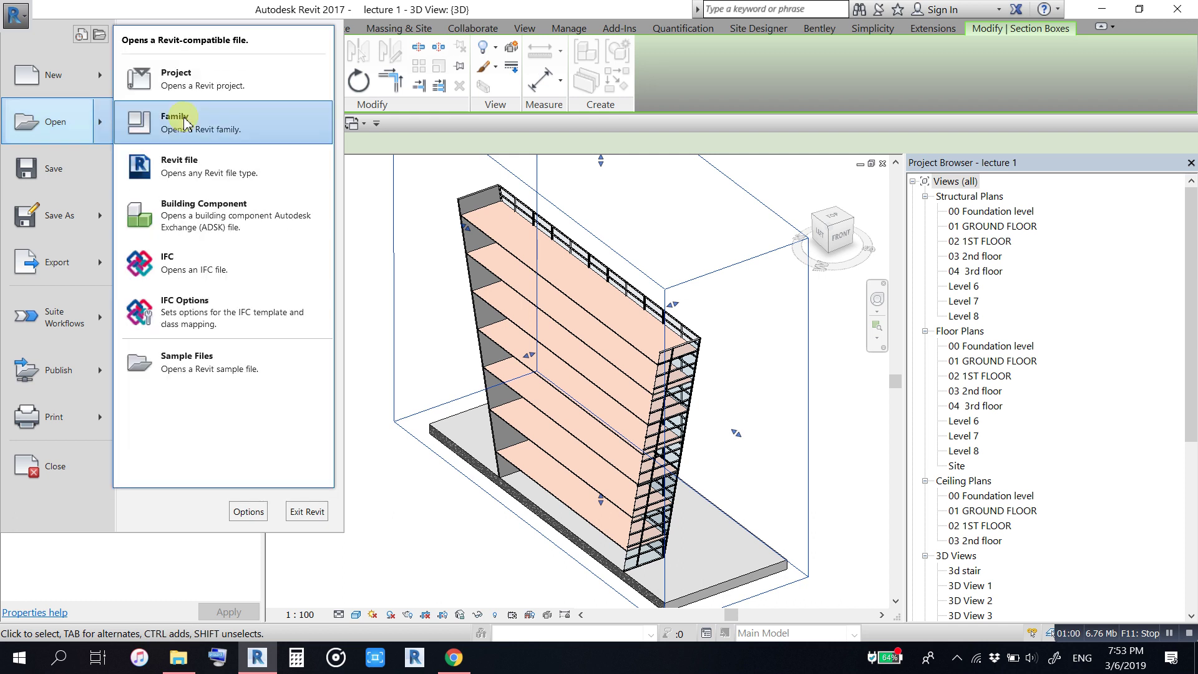
Step: Open the SOFA family from Desktop > Dropbox > personal > st mark course
{"action": "key", "text": "Escape"}
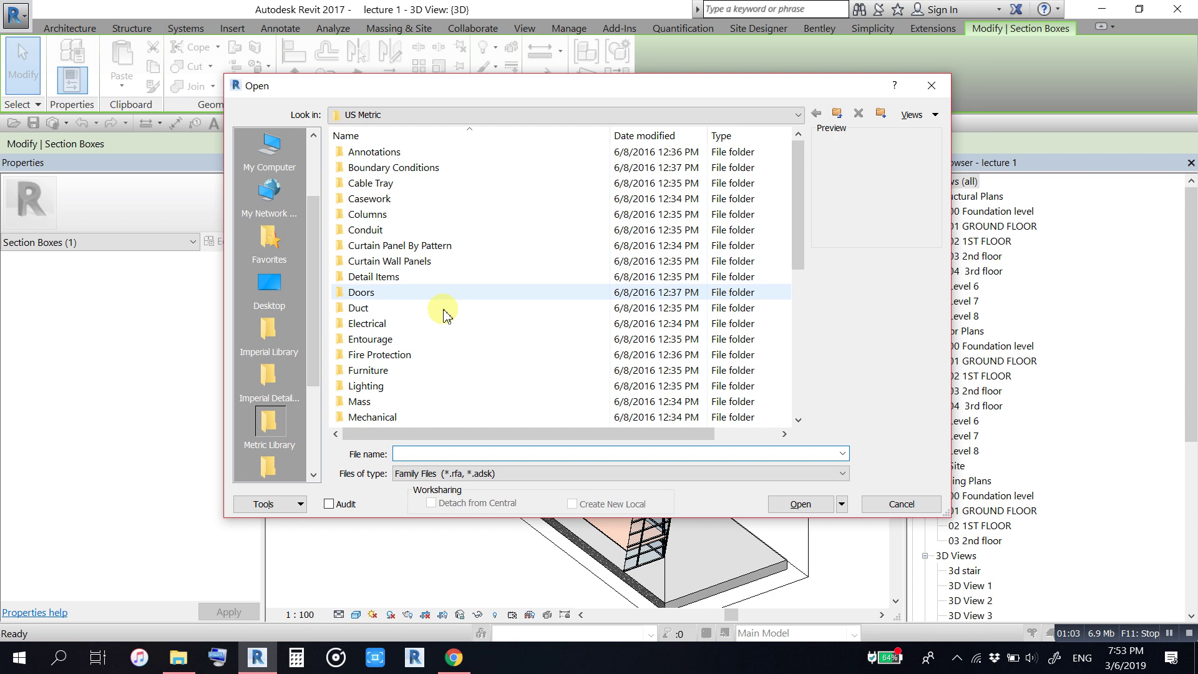
{"action": "left_click", "coordinate": [269, 289]}
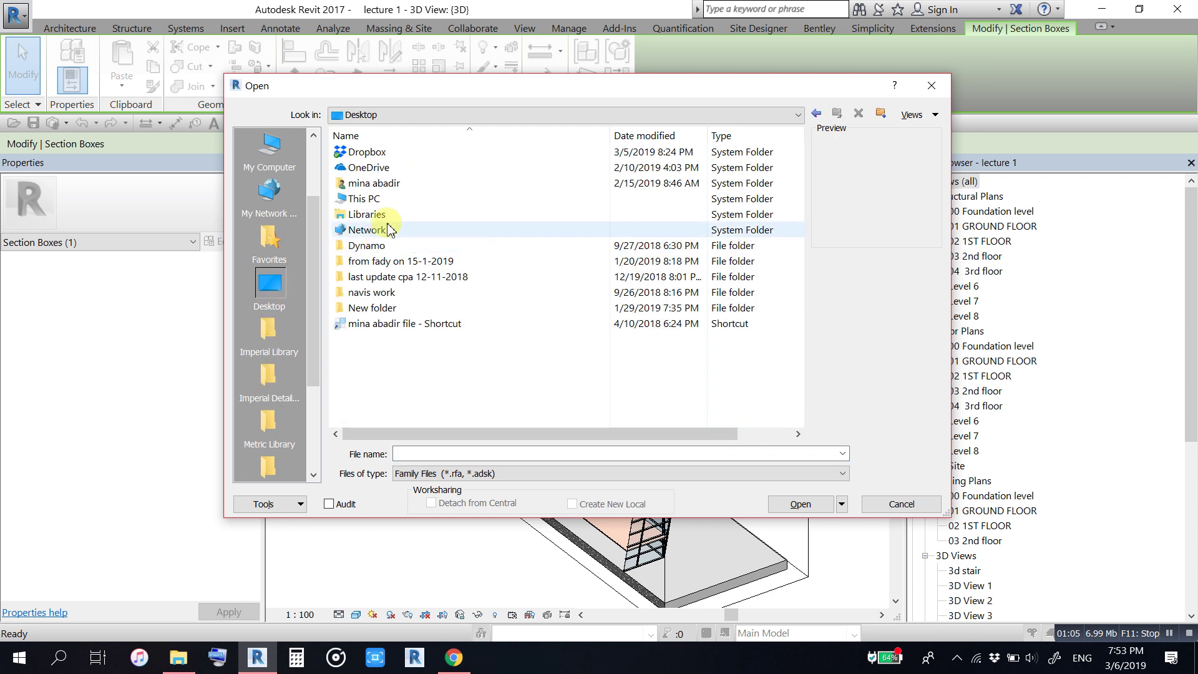
{"action": "double_click", "coordinate": [370, 152]}
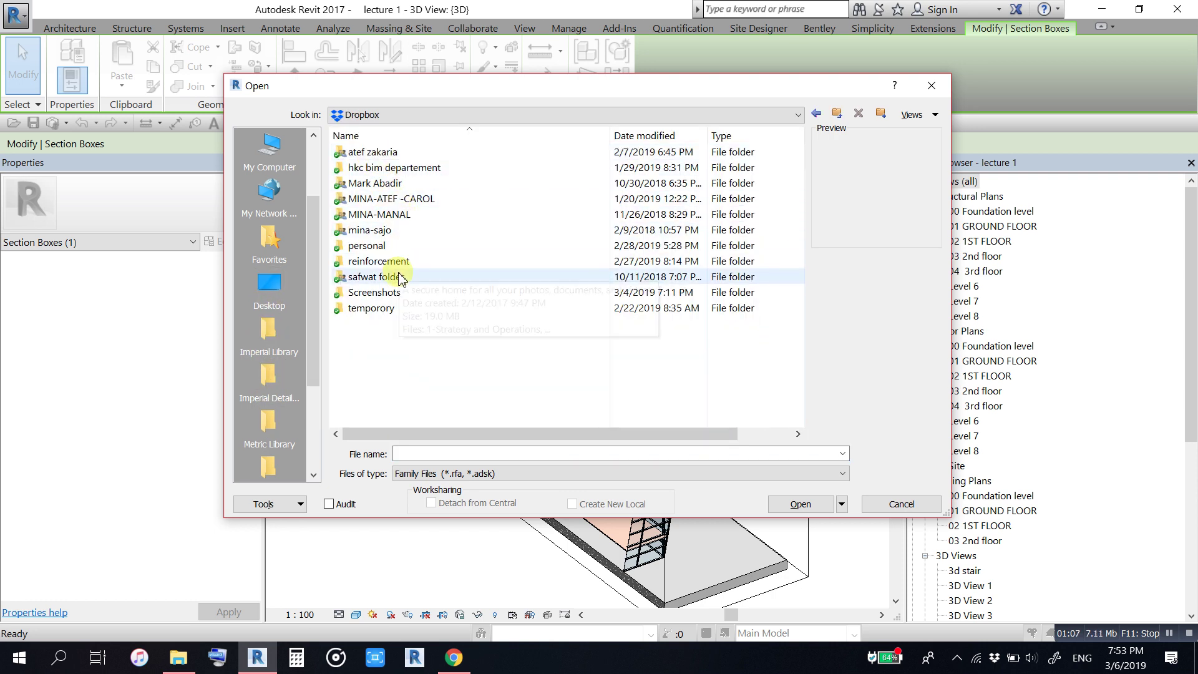
{"action": "double_click", "coordinate": [367, 245]}
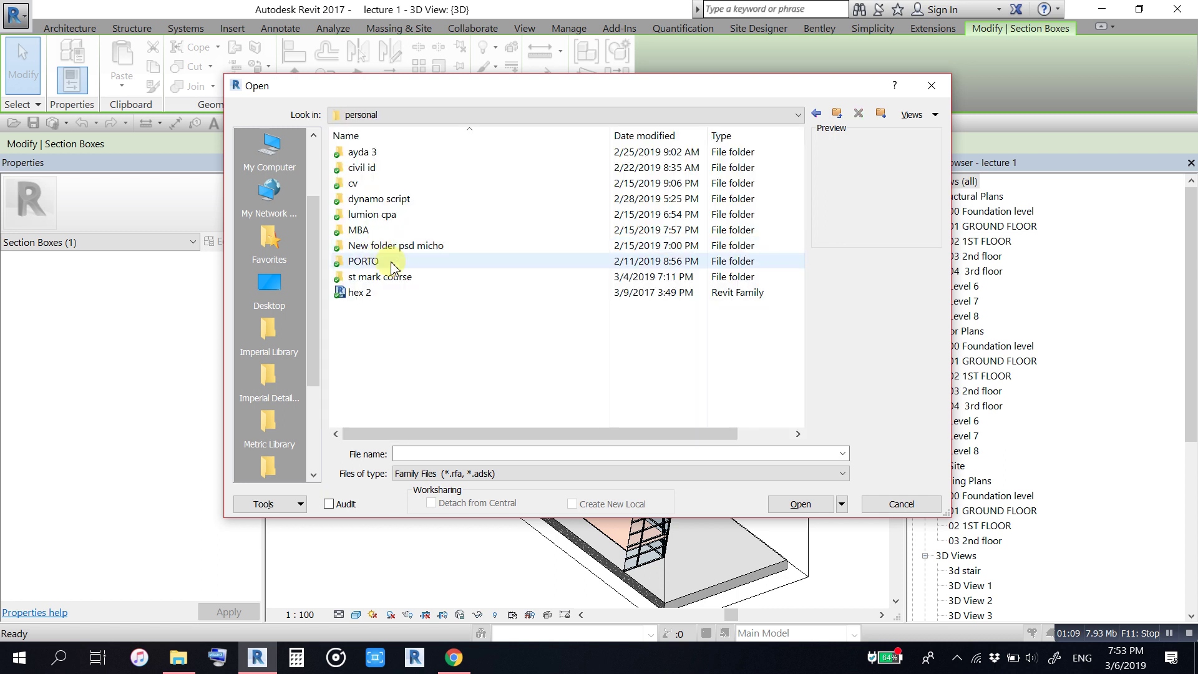
{"action": "double_click", "coordinate": [365, 277]}
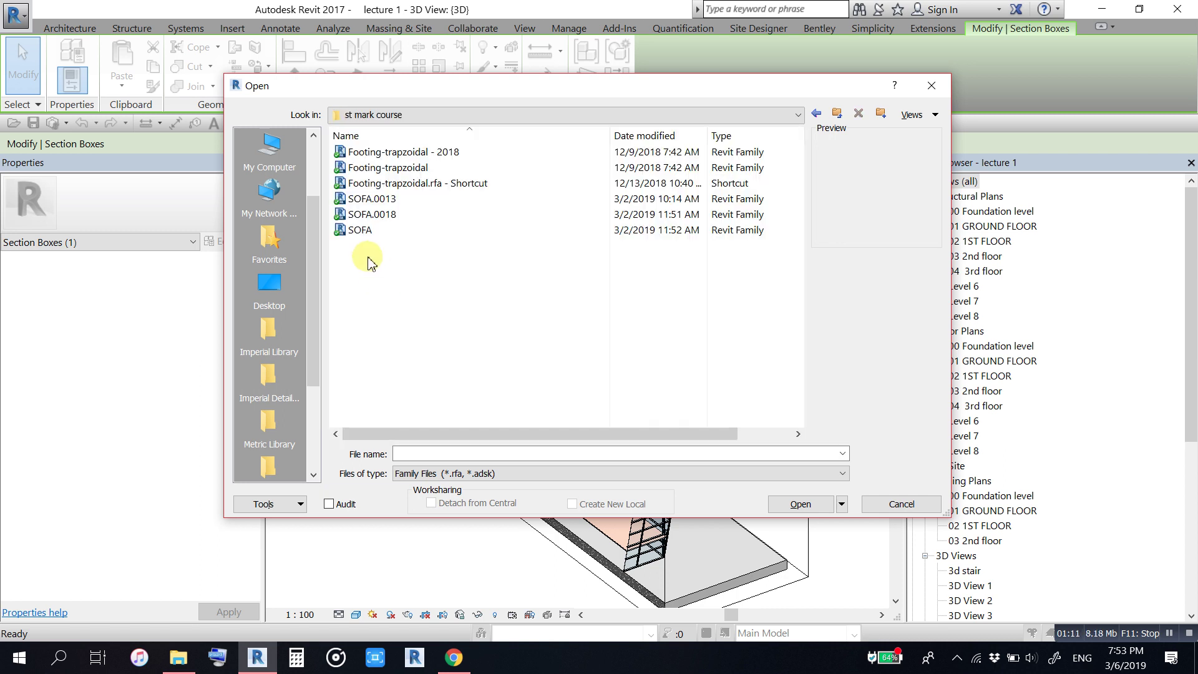
{"action": "left_click", "coordinate": [356, 230]}
{"action": "left_click", "coordinate": [804, 506]}
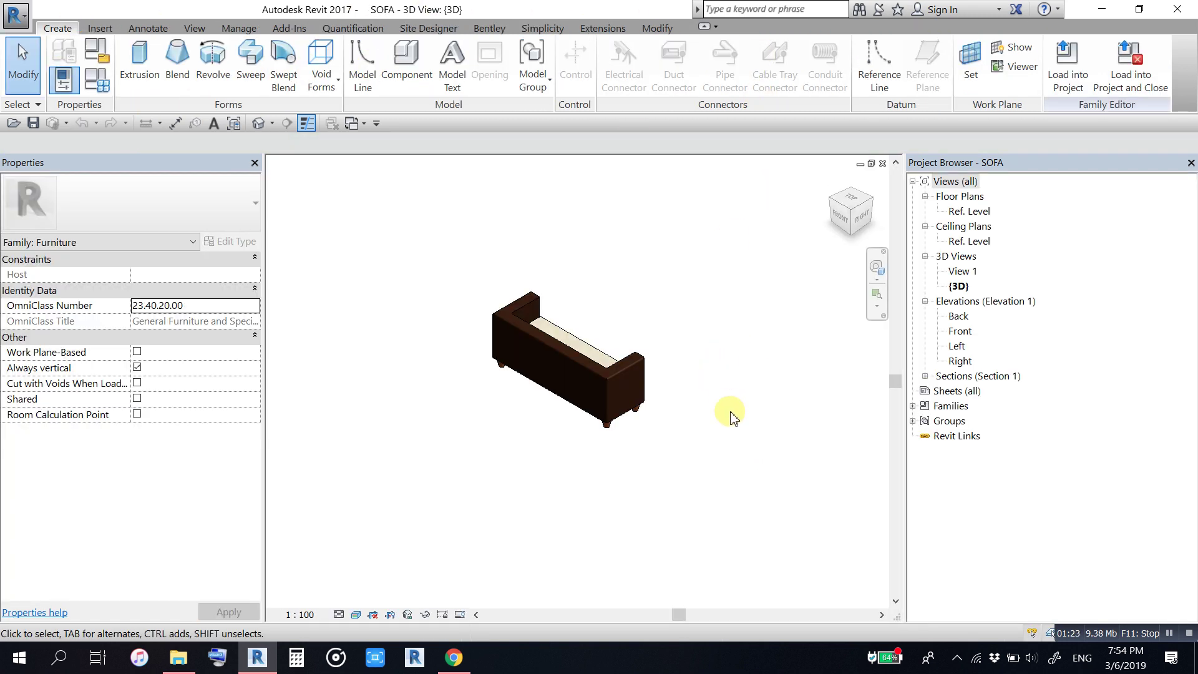
Step: Orbit around the SOFA family to inspect it, then load it into the lecture 1 project
{"action": "mouse_move", "coordinate": [722, 428]}
{"action": "middle_mouse_down", "text": "shift"}
{"action": "mouse_move", "coordinate": [444, 455]}
{"action": "mouse_move", "coordinate": [470, 369]}
{"action": "mouse_move", "coordinate": [889, 150]}
{"action": "middle_mouse_up", "text": "shift"}
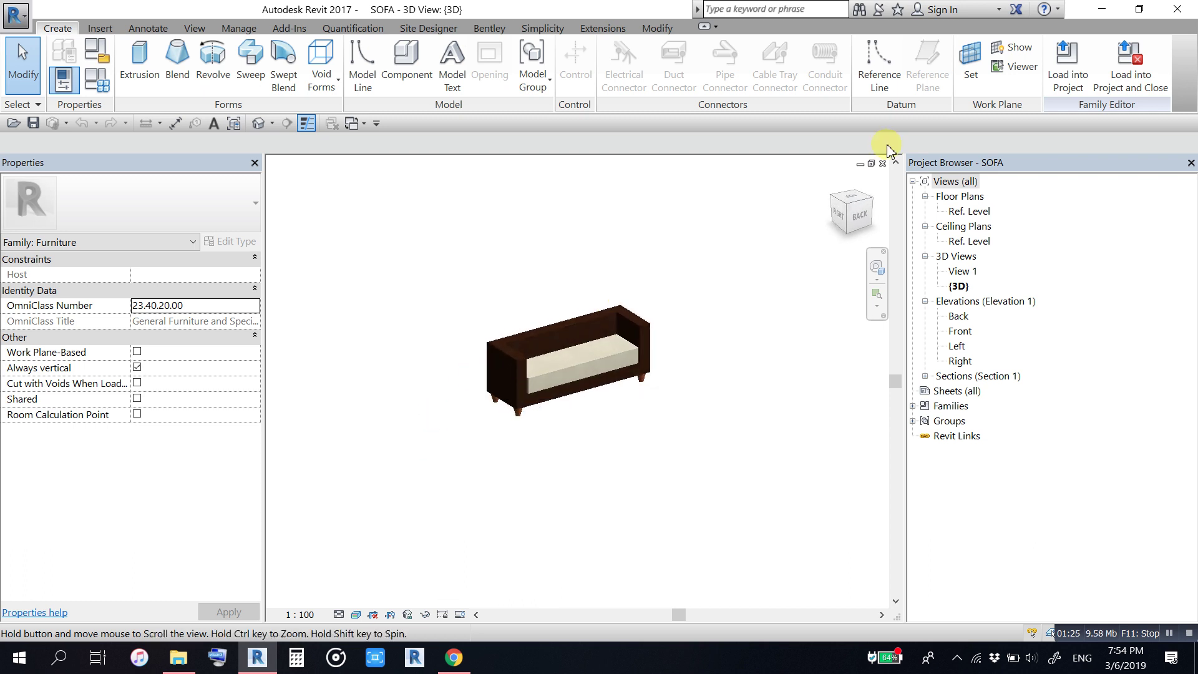
{"action": "mouse_move", "coordinate": [619, 409]}
{"action": "middle_mouse_down", "text": "shift"}
{"action": "mouse_move", "coordinate": [633, 422]}
{"action": "mouse_move", "coordinate": [621, 382]}
{"action": "middle_mouse_up", "text": "shift"}
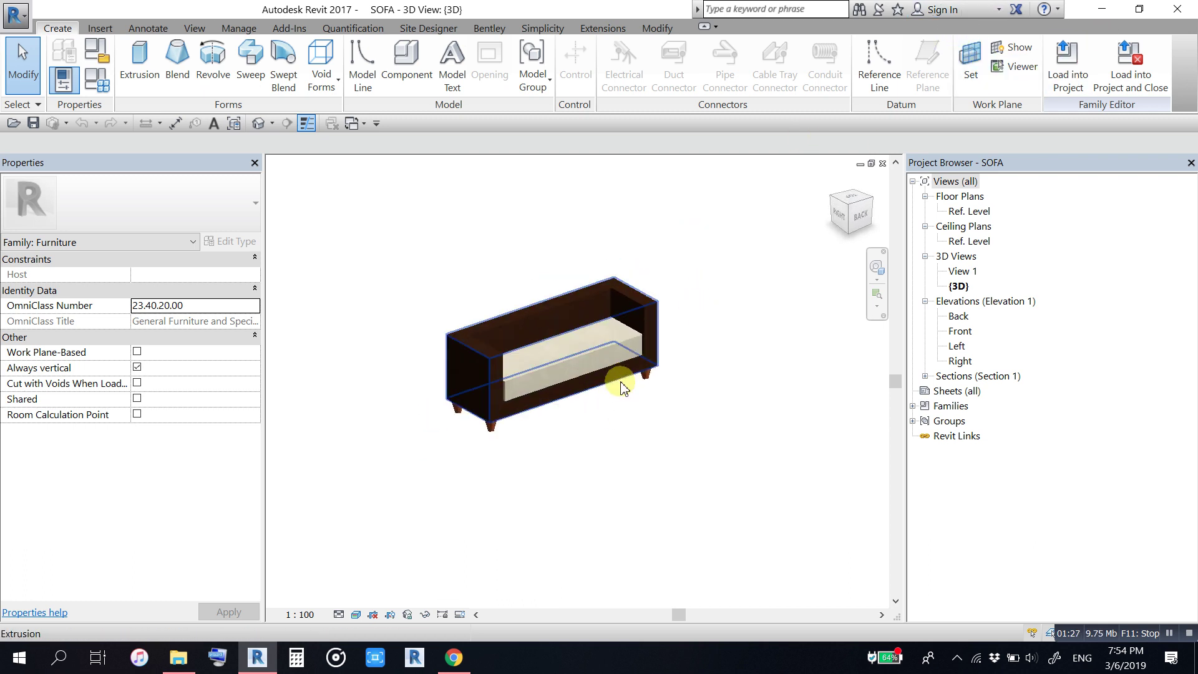
{"action": "left_click", "coordinate": [1069, 86]}
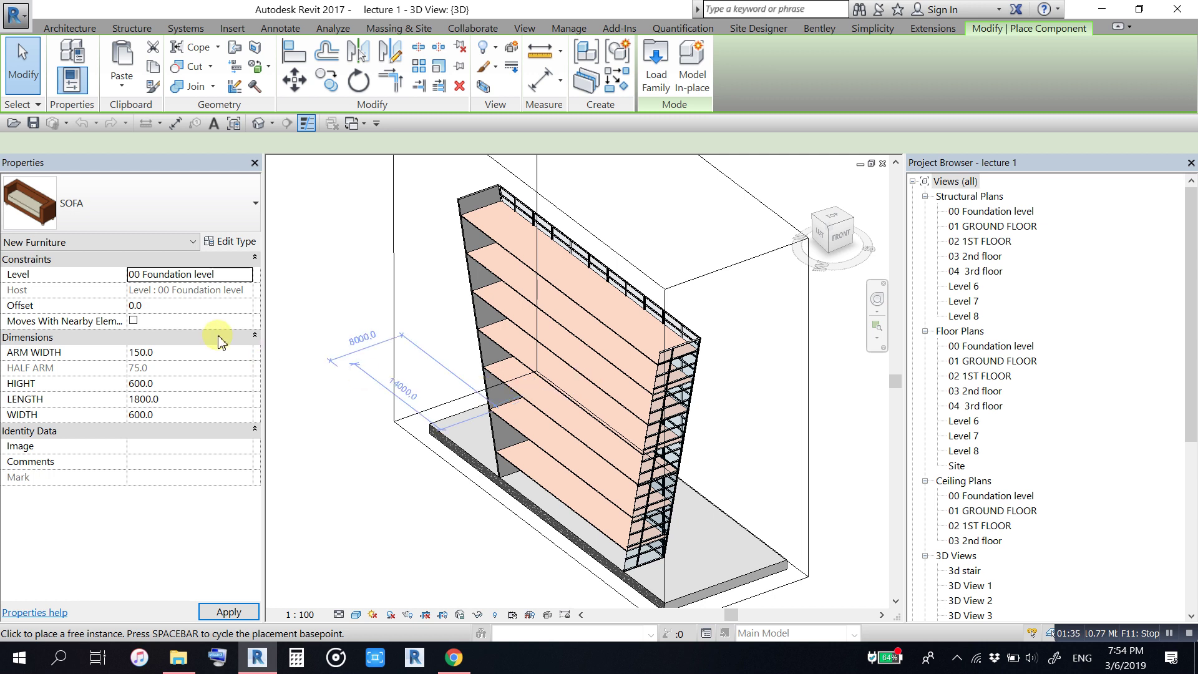
Step: Place one sofa at level 03 2nd floor on the slab and zoom in on it
{"action": "left_click", "coordinate": [248, 276]}
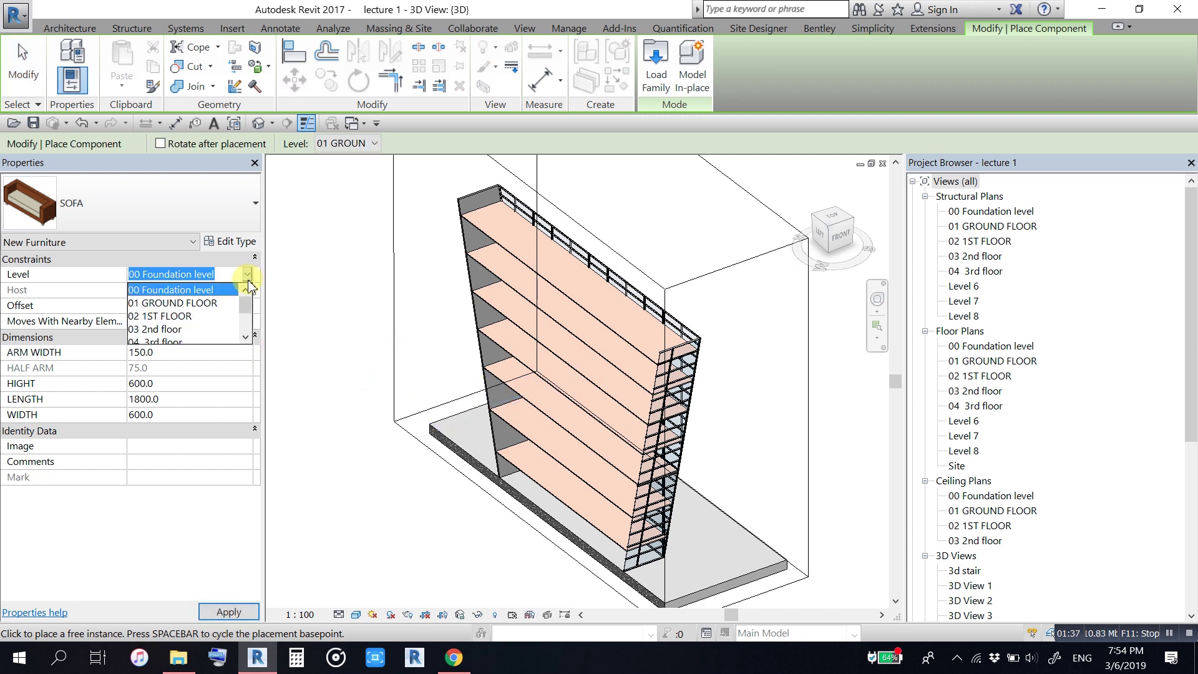
{"action": "left_click", "coordinate": [161, 329]}
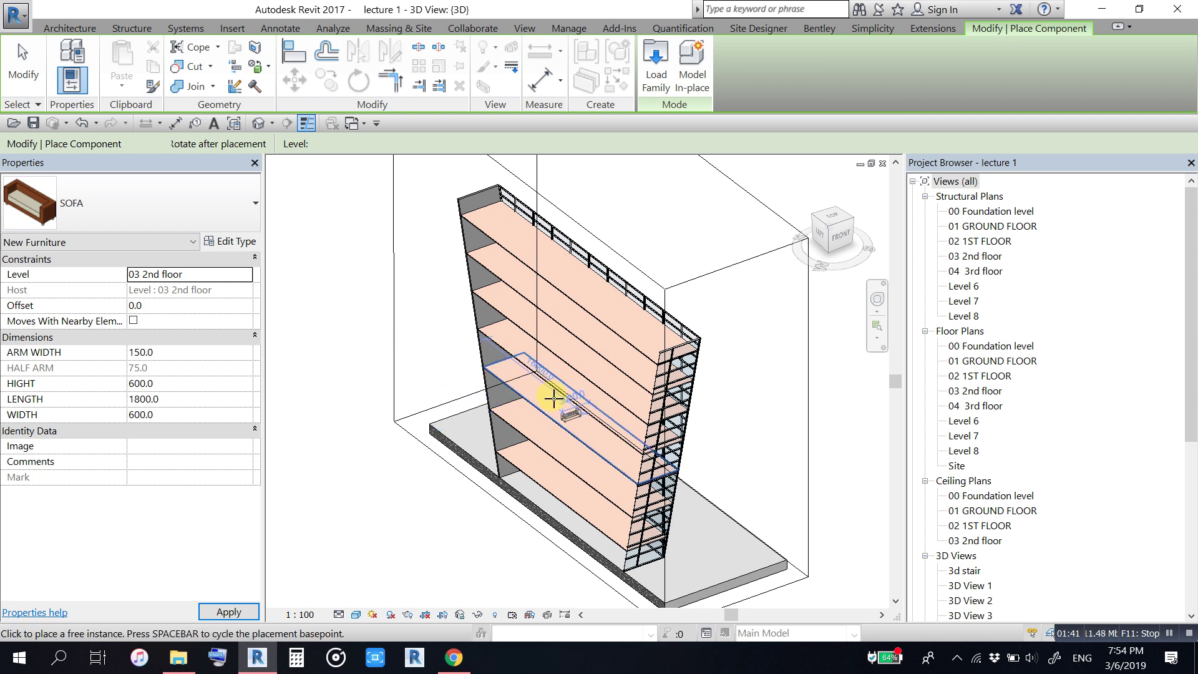
{"action": "left_click", "coordinate": [600, 430]}
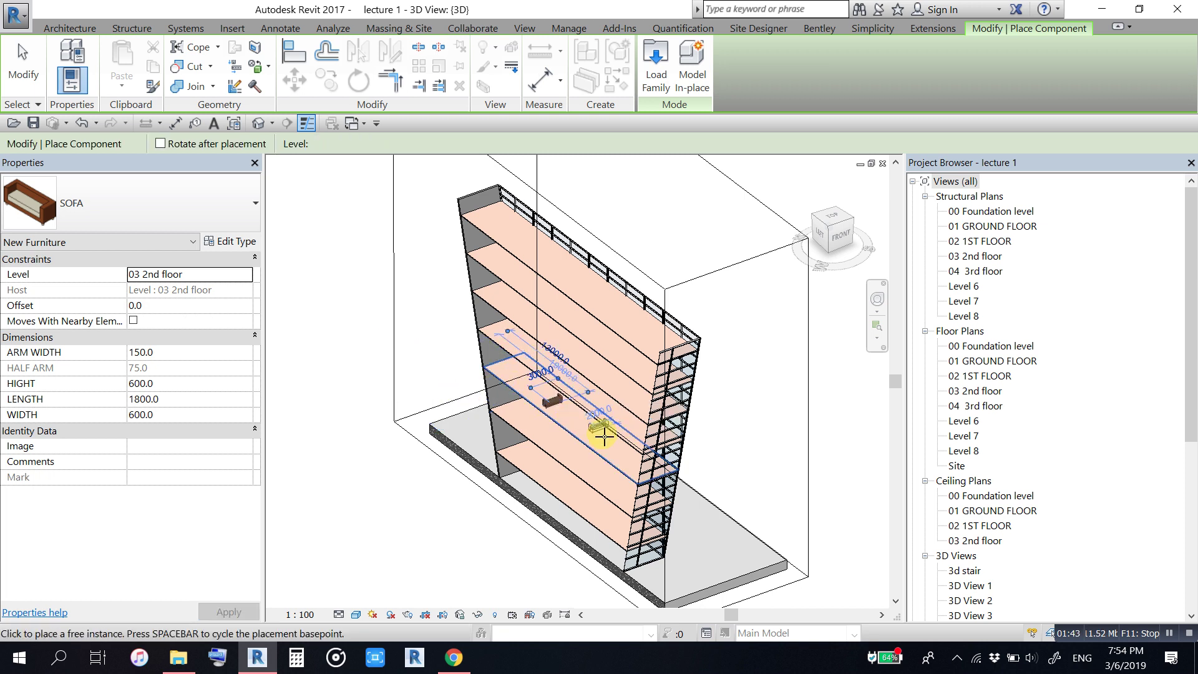
{"action": "mouse_move", "coordinate": [652, 442]}
{"action": "middle_mouse_down", "text": "shift"}
{"action": "mouse_move", "coordinate": [690, 429]}
{"action": "mouse_move", "coordinate": [634, 554]}
{"action": "mouse_move", "coordinate": [540, 400]}
{"action": "middle_mouse_up", "text": "shift"}
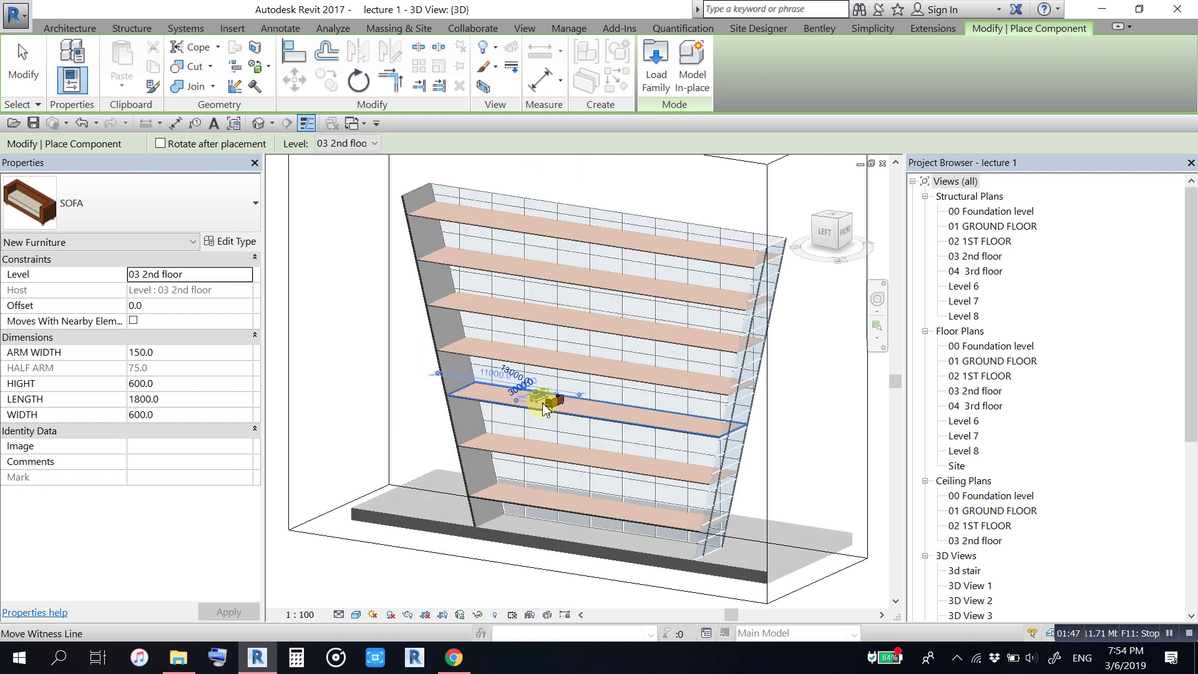
{"action": "scroll", "coordinate": [543, 406], "scroll_direction": "up", "scroll_amount": 5}
{"action": "scroll", "coordinate": [561, 431], "scroll_direction": "up", "scroll_amount": 4}
{"action": "key", "text": "Escape"}
{"action": "key", "text": "Escape"}
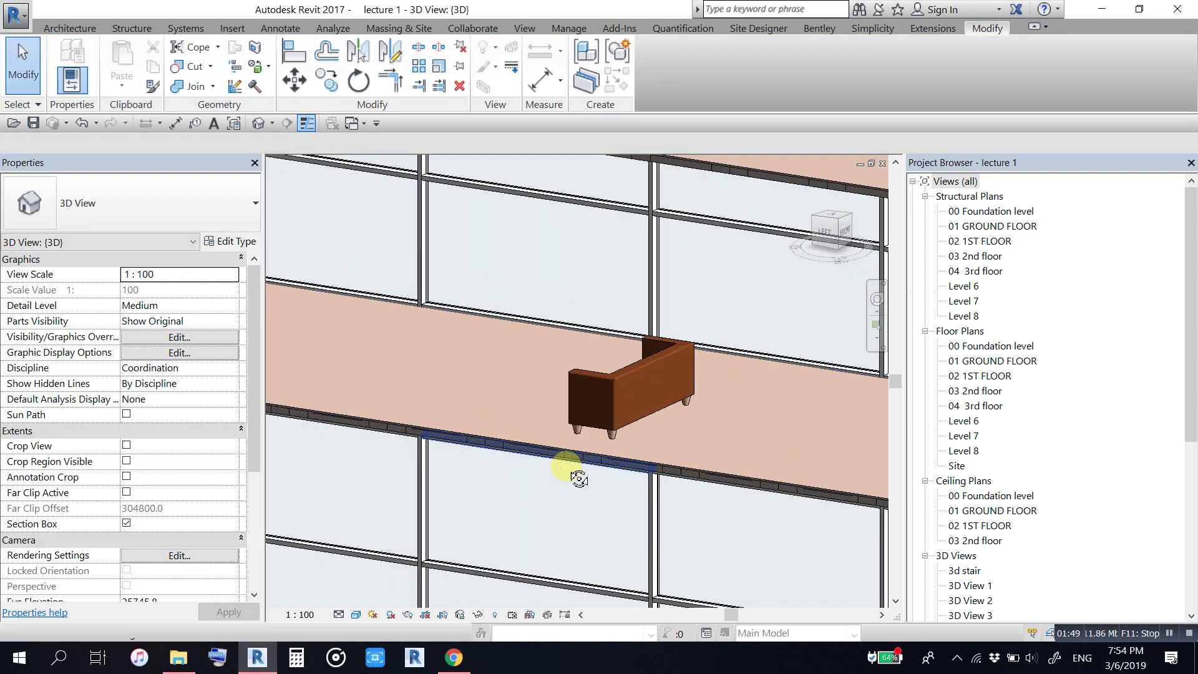
{"action": "mouse_move", "coordinate": [573, 476]}
{"action": "middle_mouse_down", "text": "shift"}
{"action": "mouse_move", "coordinate": [678, 468]}
{"action": "mouse_move", "coordinate": [772, 493]}
{"action": "mouse_move", "coordinate": [589, 418]}
{"action": "mouse_move", "coordinate": [695, 417]}
{"action": "middle_mouse_up", "text": "shift"}
{"action": "scroll", "coordinate": [590, 419], "scroll_direction": "up", "scroll_amount": 2}
{"action": "scroll", "coordinate": [590, 421], "scroll_direction": "down", "scroll_amount": 1}
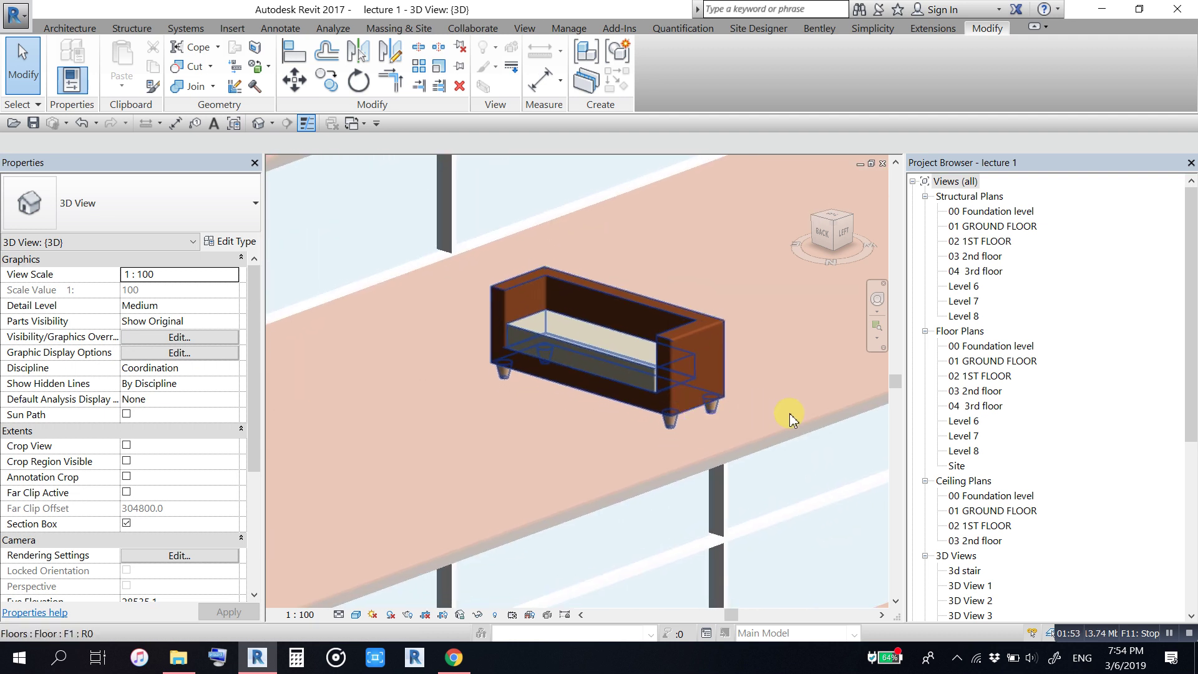
Step: Apply a 2200.0 LENGTH to the placed sofa
{"action": "left_click", "coordinate": [650, 392]}
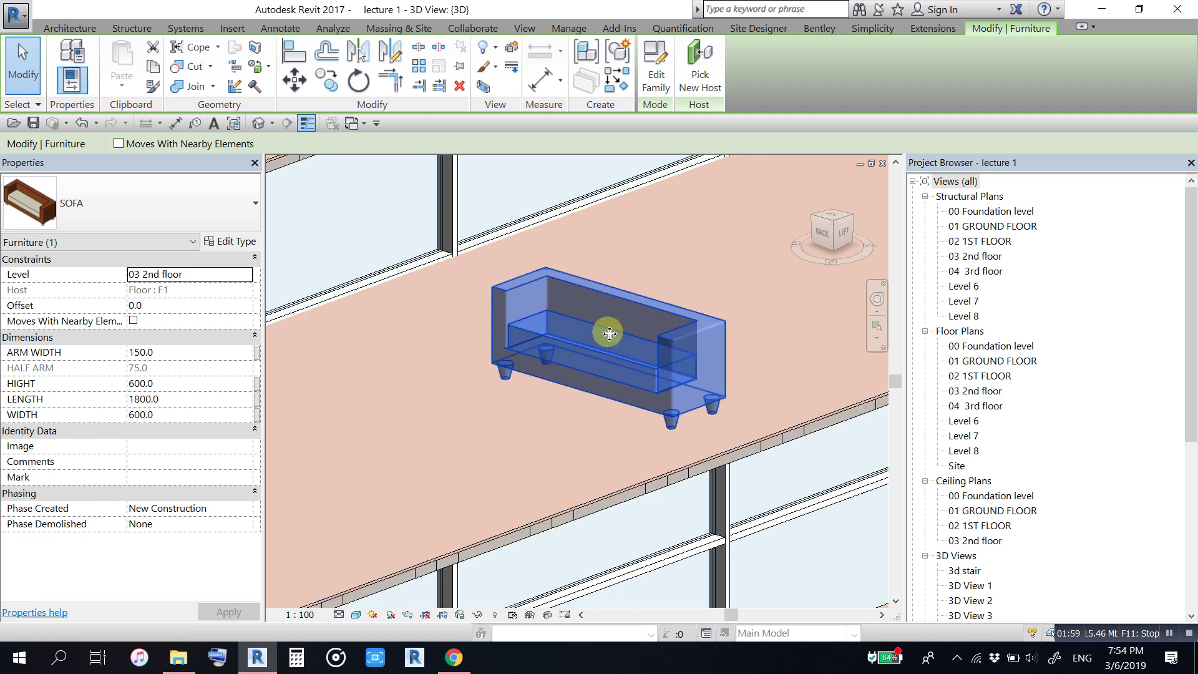
{"action": "left_click", "coordinate": [184, 402]}
{"action": "type", "text": "2200"}
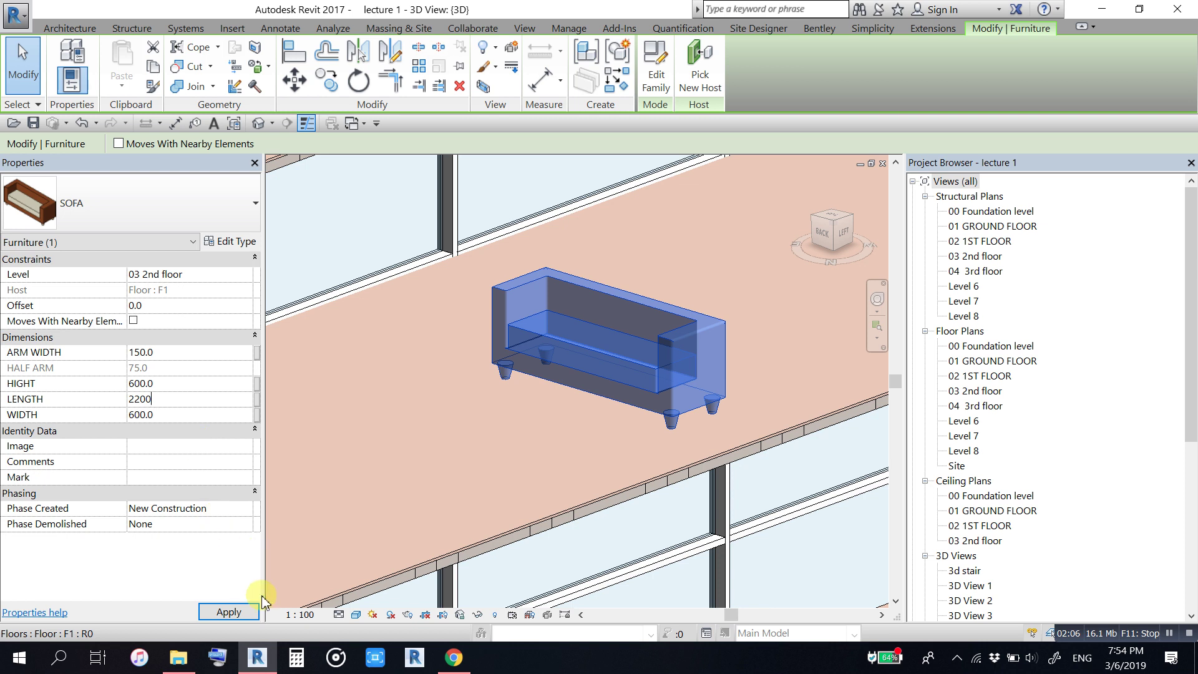
{"action": "left_click", "coordinate": [230, 612]}
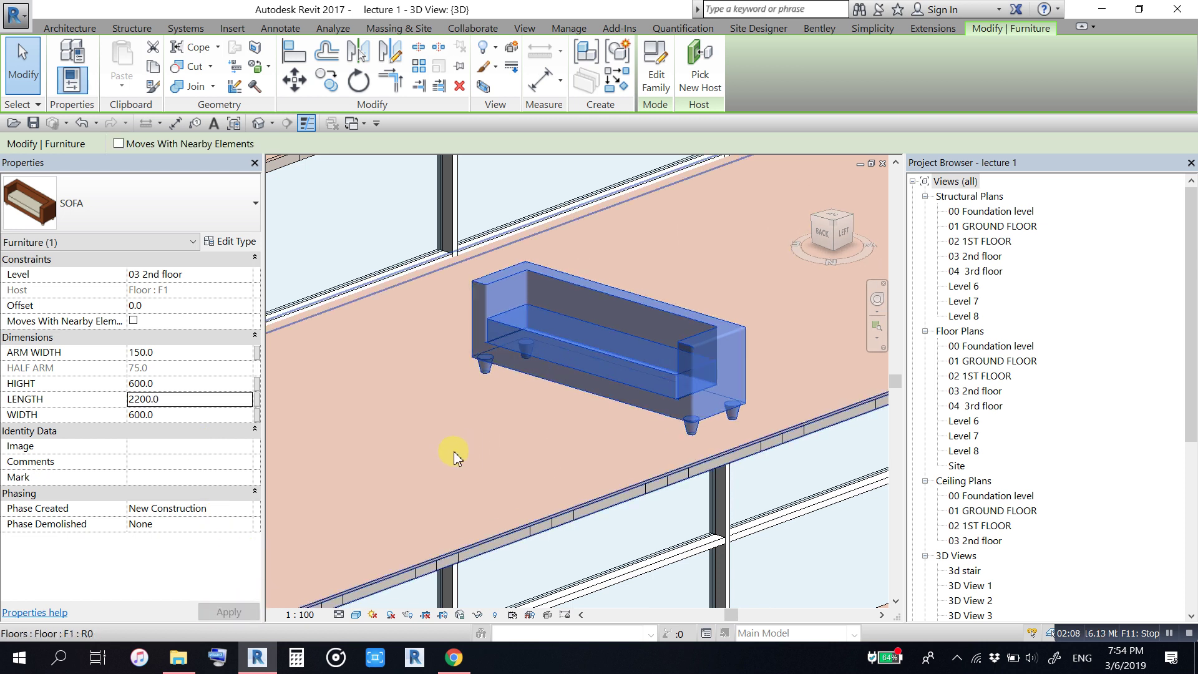
{"action": "key", "text": "Escape"}
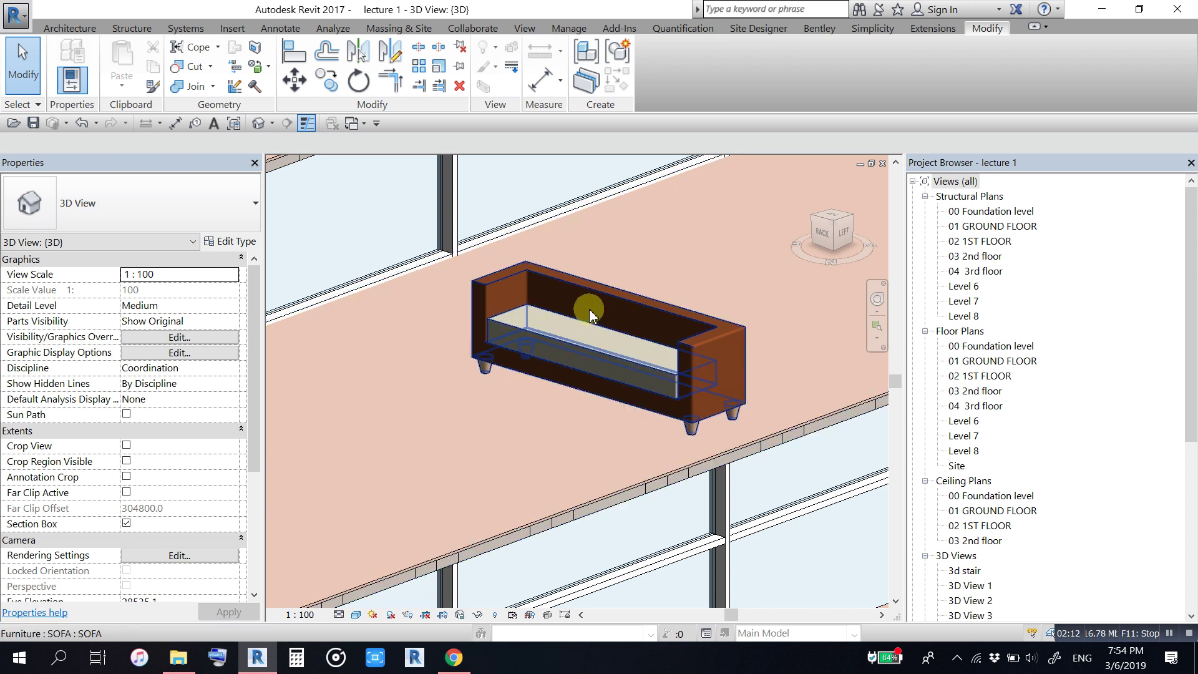
Step: Flex the sofa's HIGHT to 800, then return it to 600
{"action": "left_click", "coordinate": [485, 368]}
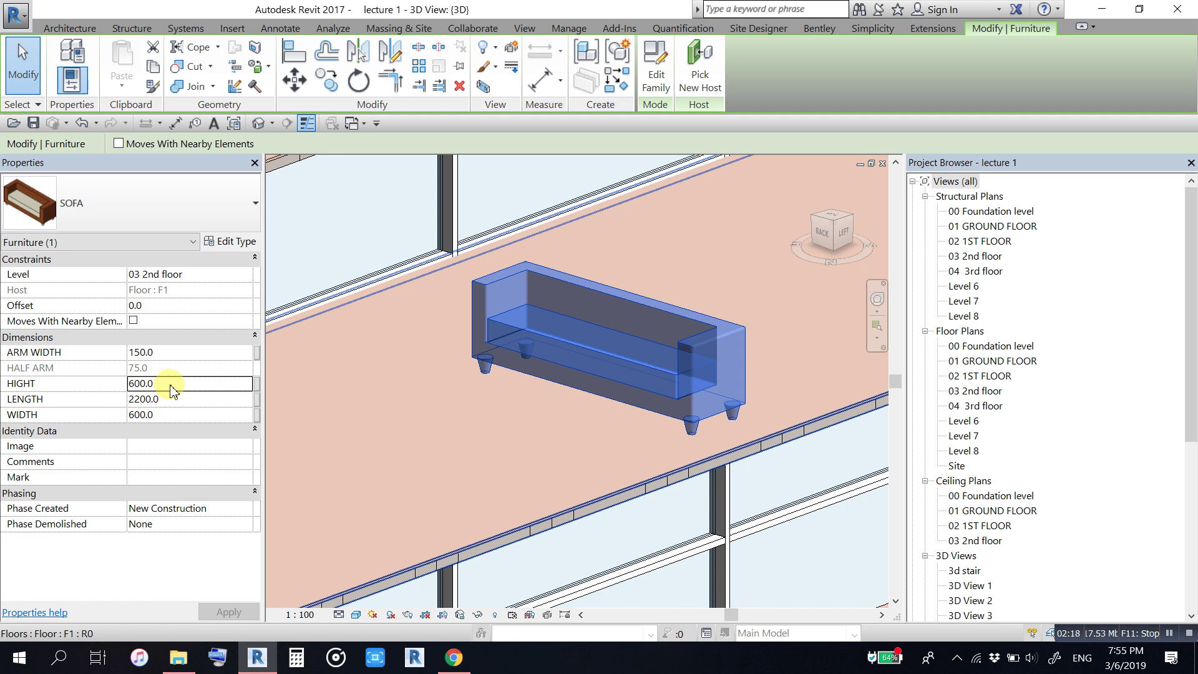
{"action": "left_click", "coordinate": [173, 388]}
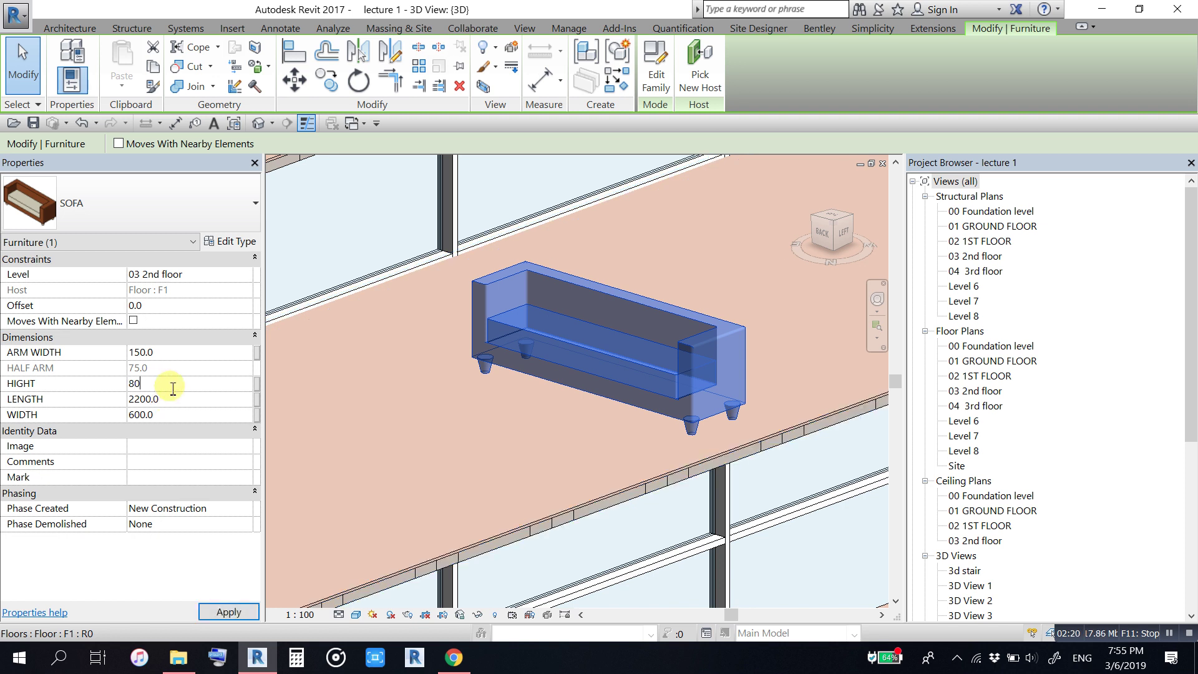
{"action": "left_click", "coordinate": [220, 614]}
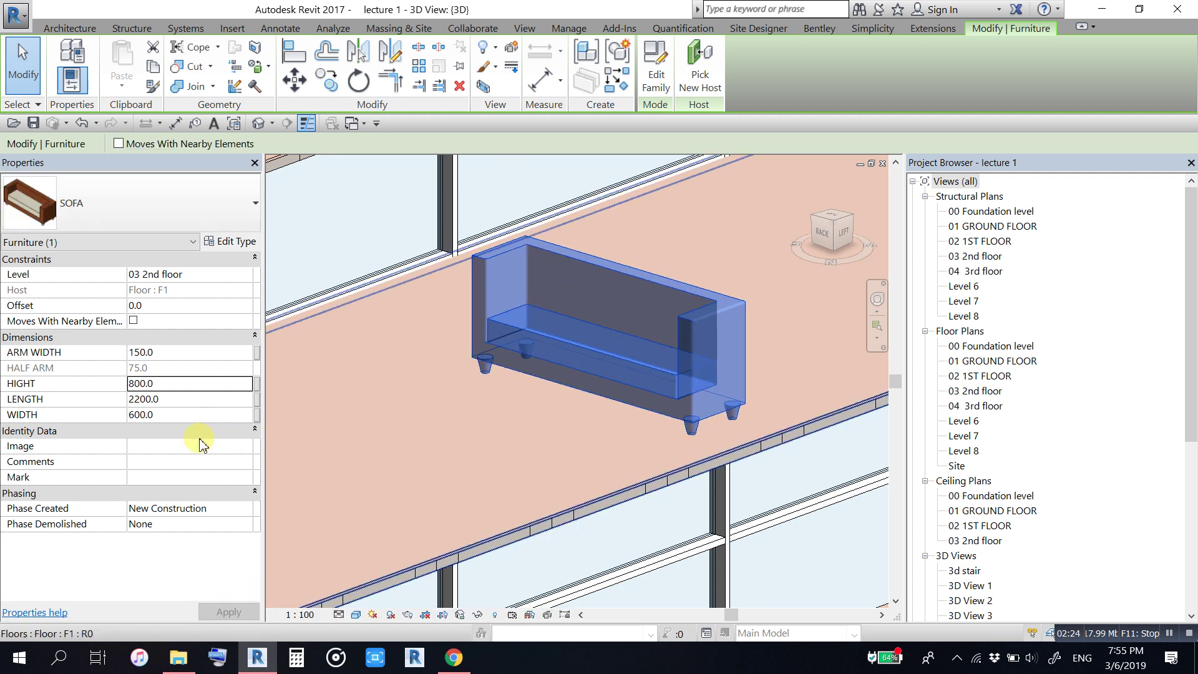
{"action": "left_click", "coordinate": [181, 391]}
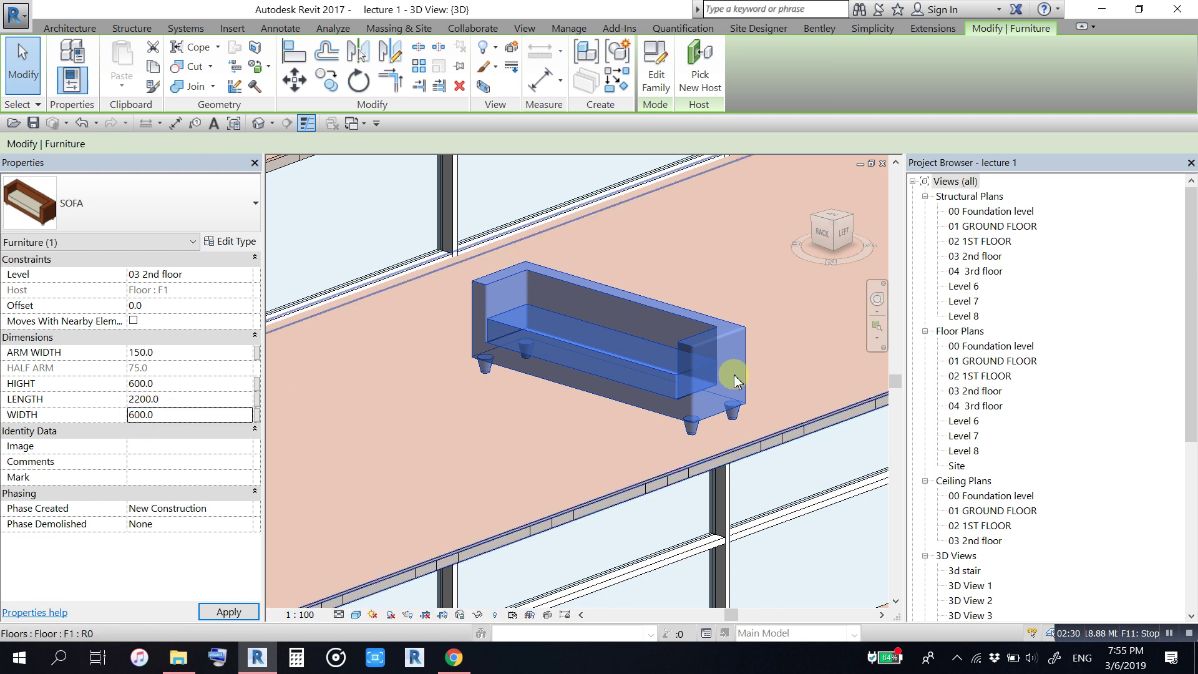
Step: Flex the sofa's WIDTH to 900
{"action": "left_click", "coordinate": [171, 416]}
{"action": "type", "text": "900"}
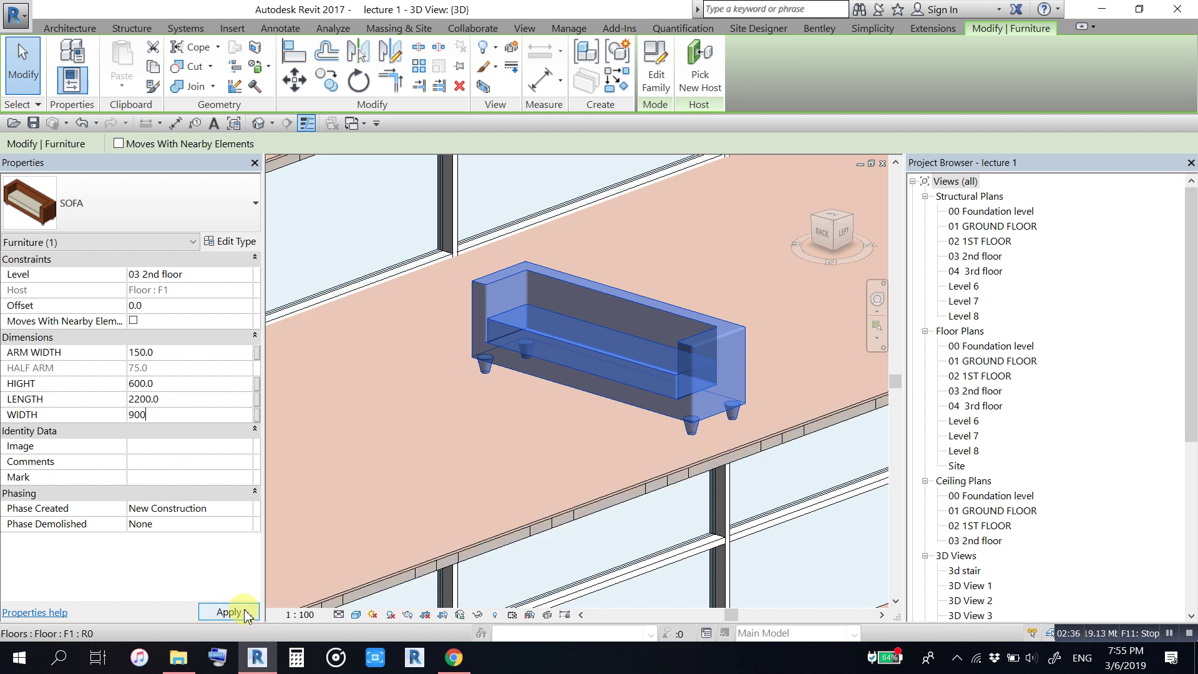
{"action": "left_click", "coordinate": [246, 614]}
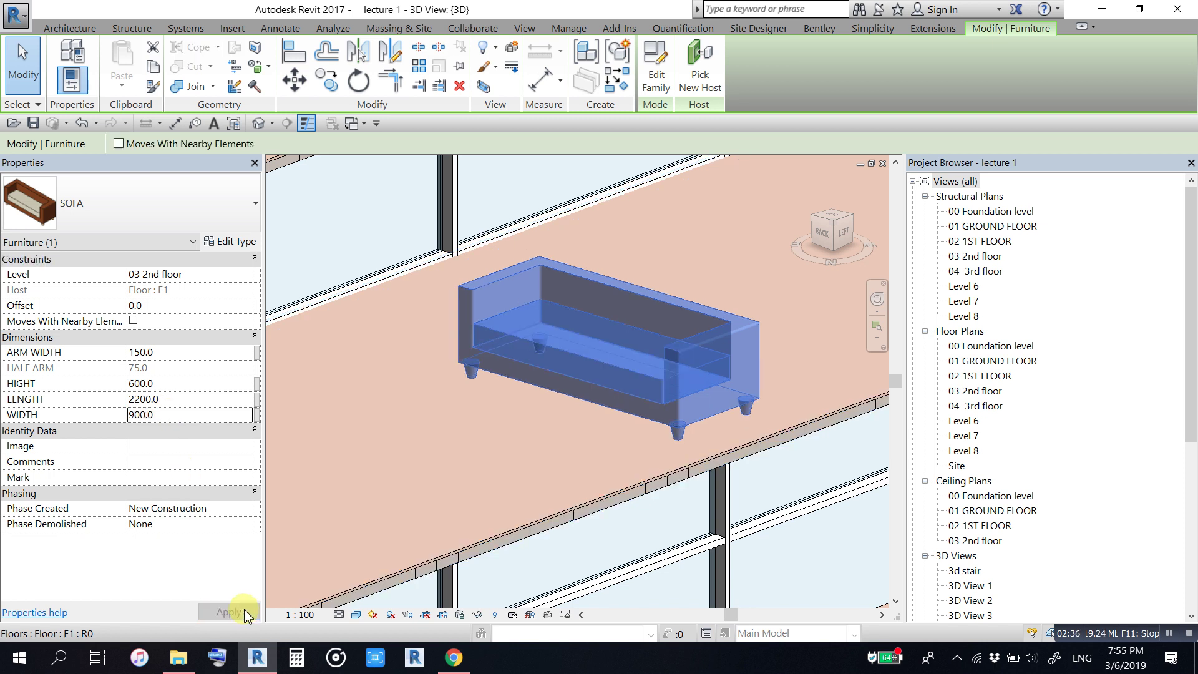
{"action": "key", "text": "Escape"}
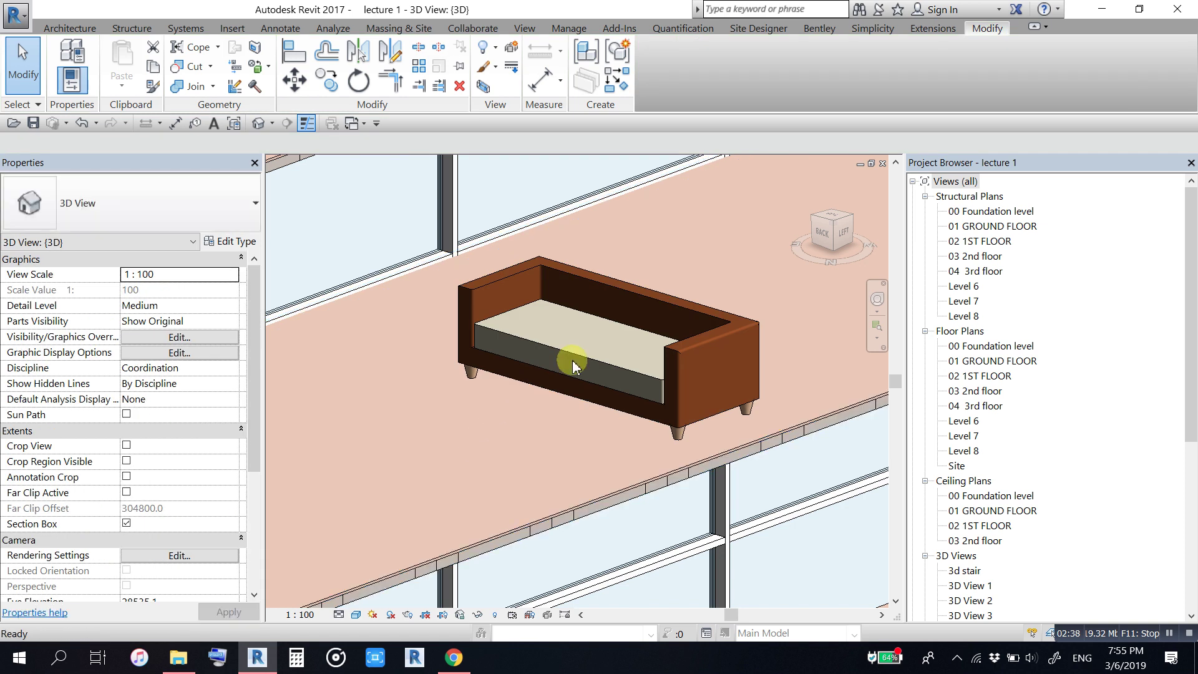
Step: Return the sofa's WIDTH to 600
{"action": "left_click", "coordinate": [531, 367]}
{"action": "left_click", "coordinate": [178, 415]}
{"action": "type", "text": "600"}
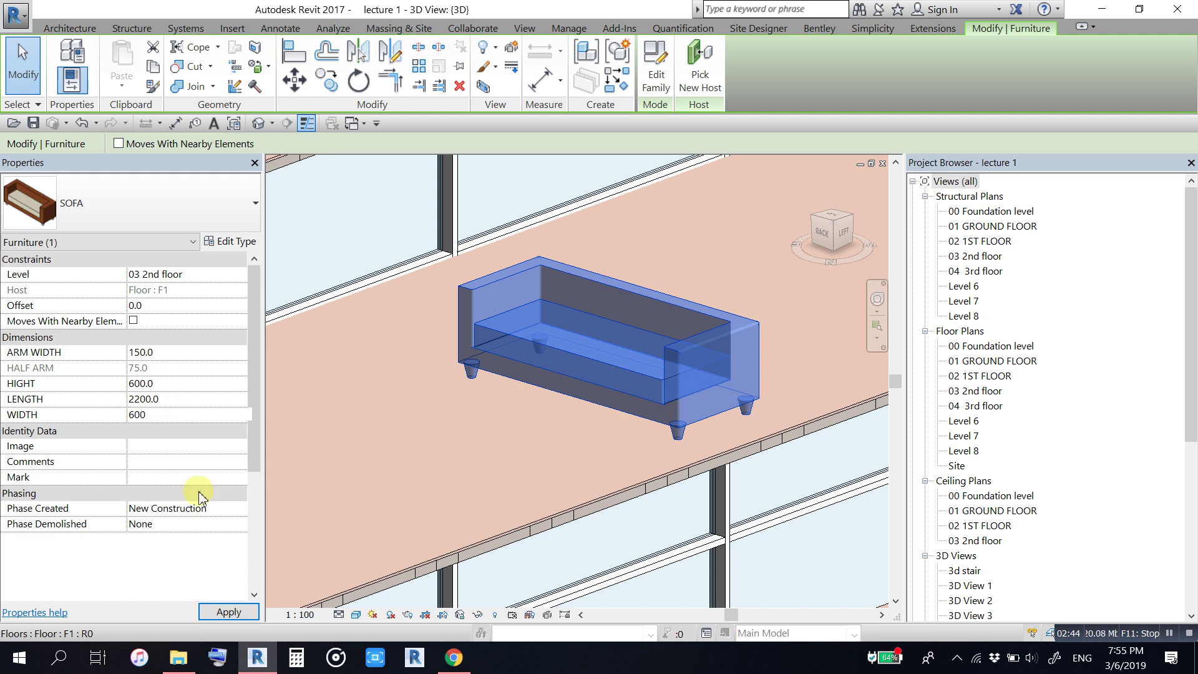
{"action": "left_click", "coordinate": [243, 612]}
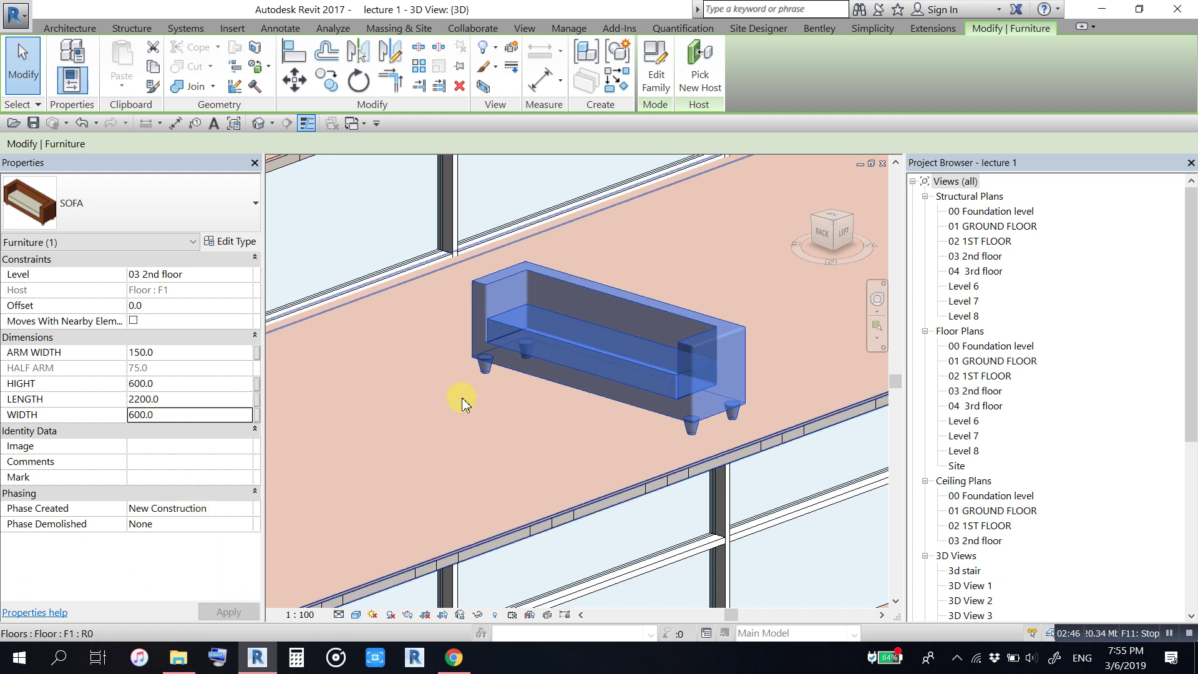
{"action": "key", "text": "Escape"}
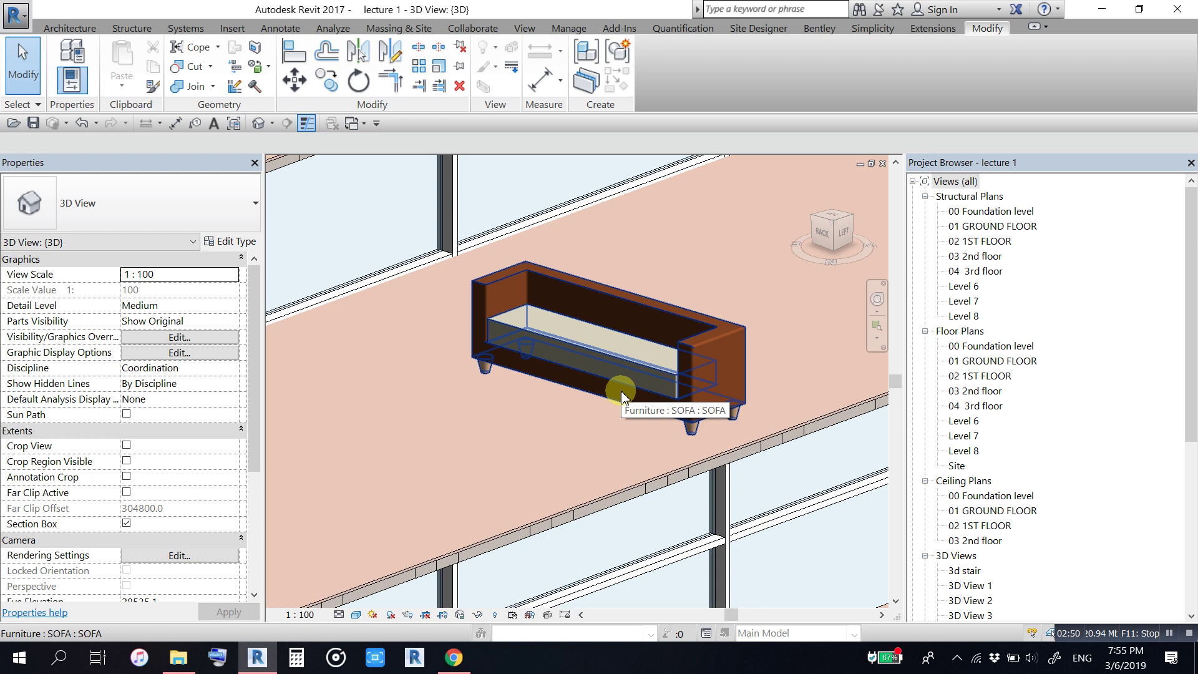
Step: Start rotating the sofa, then cancel and clear an accidental curtain grid selection
{"action": "middle_click_drag", "start_coordinate": [549, 339], "coordinate": [543, 336]}
{"action": "left_click", "coordinate": [543, 336]}
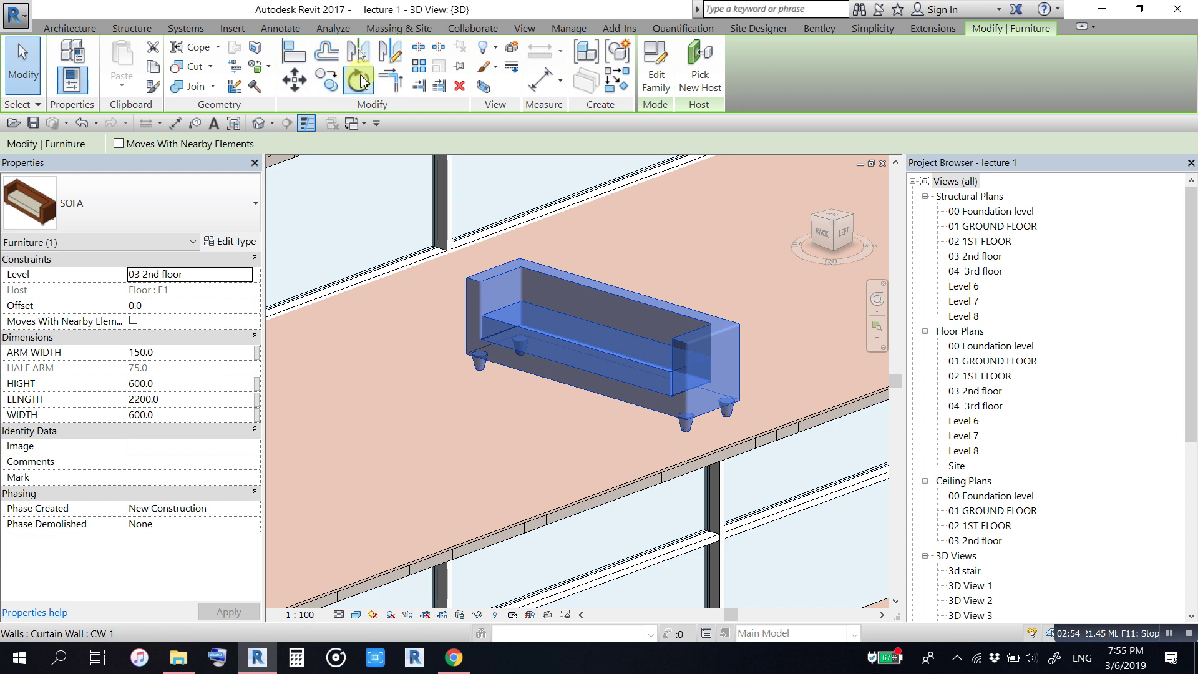
{"action": "left_click", "coordinate": [360, 82]}
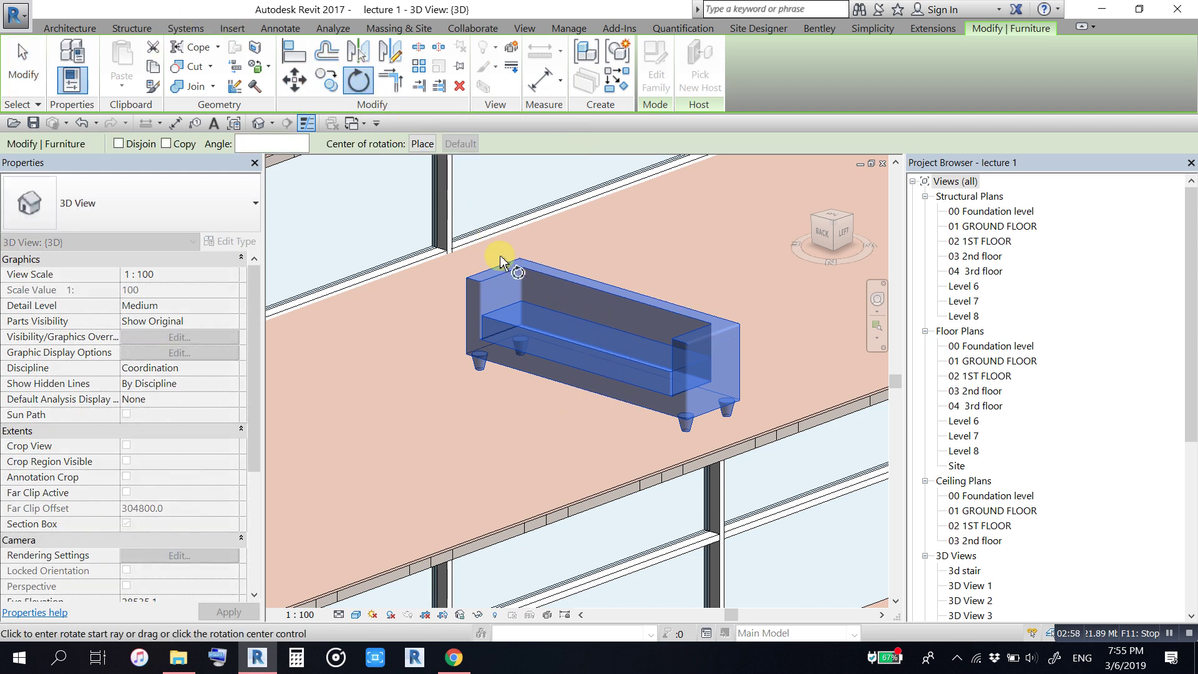
{"action": "left_click", "coordinate": [544, 369]}
{"action": "scroll", "coordinate": [673, 384], "scroll_direction": "down", "scroll_amount": 5}
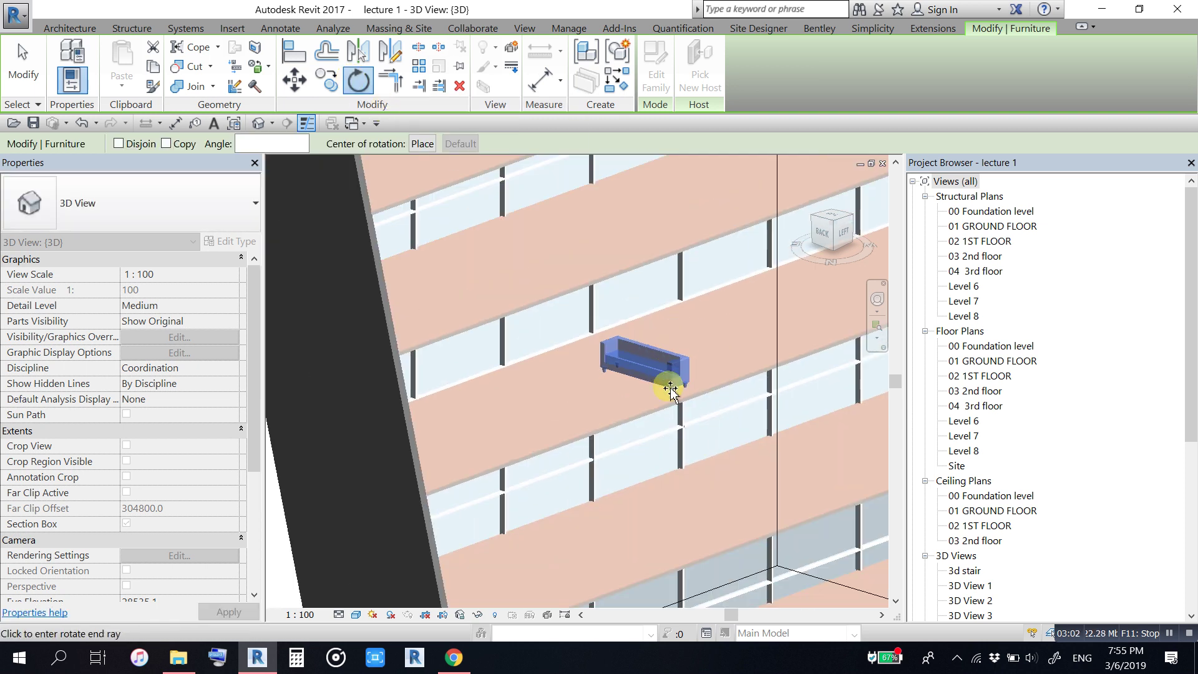
{"action": "left_click", "coordinate": [691, 369]}
{"action": "key", "text": "Escape"}
{"action": "left_click", "coordinate": [674, 367]}
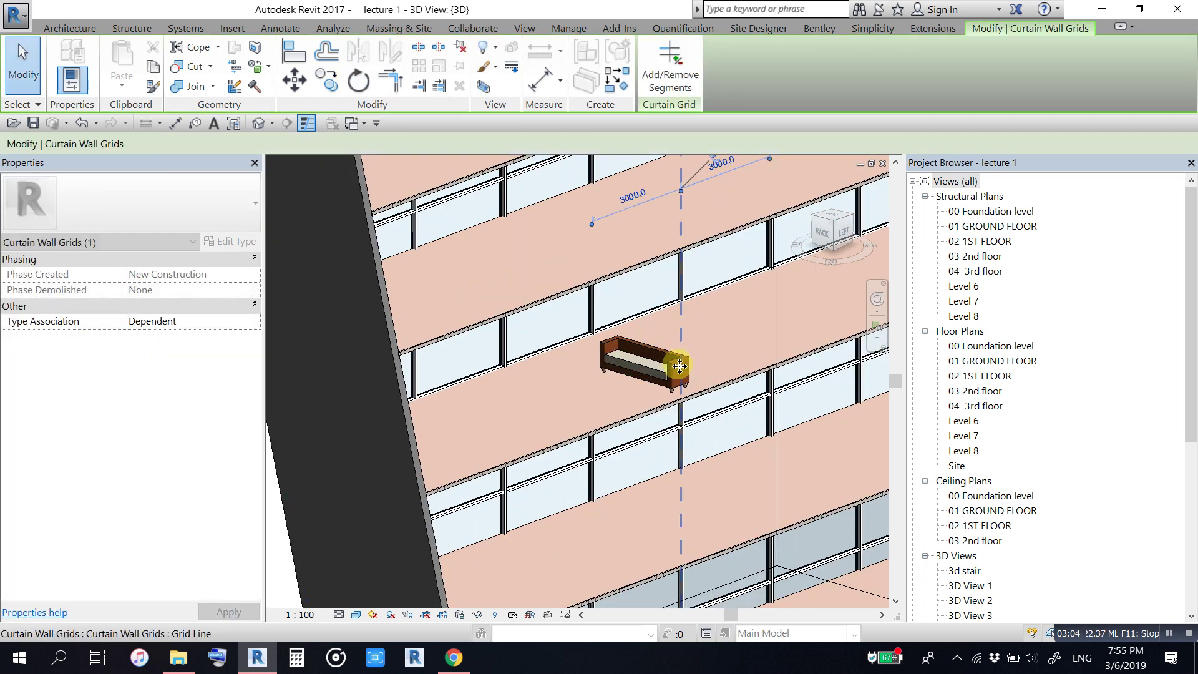
{"action": "key", "text": "Escape"}
Step: Rotate the sofa 90 degrees on the floor
{"action": "left_click", "coordinate": [669, 366]}
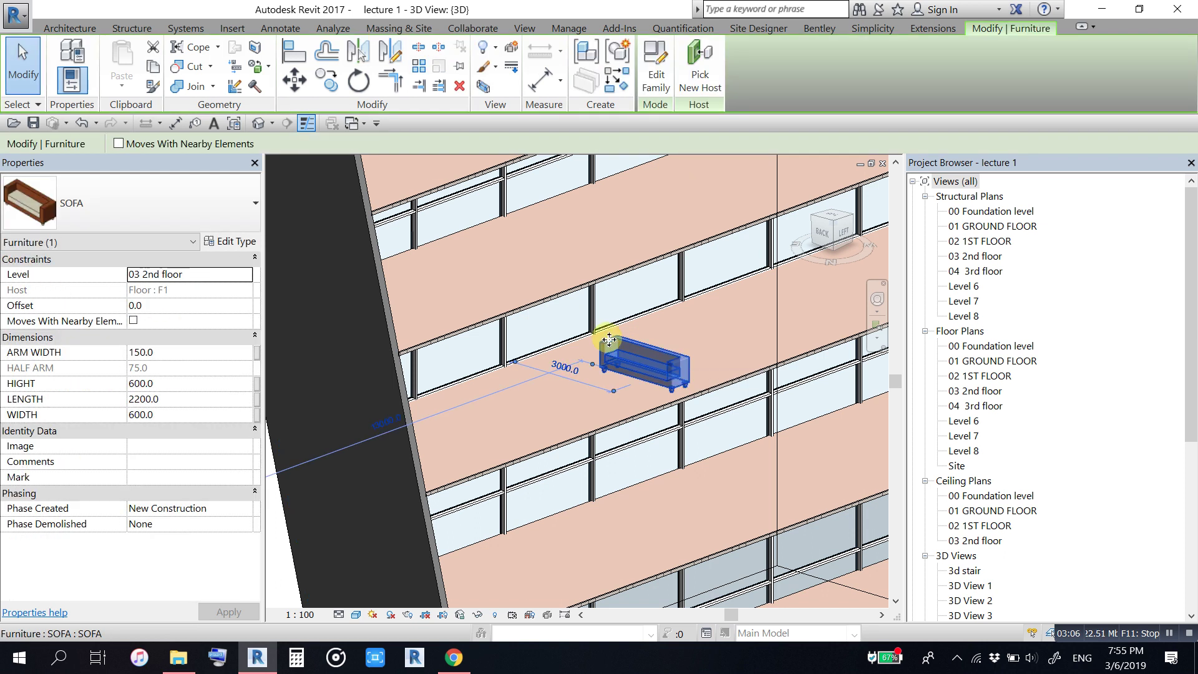
{"action": "left_click", "coordinate": [360, 80]}
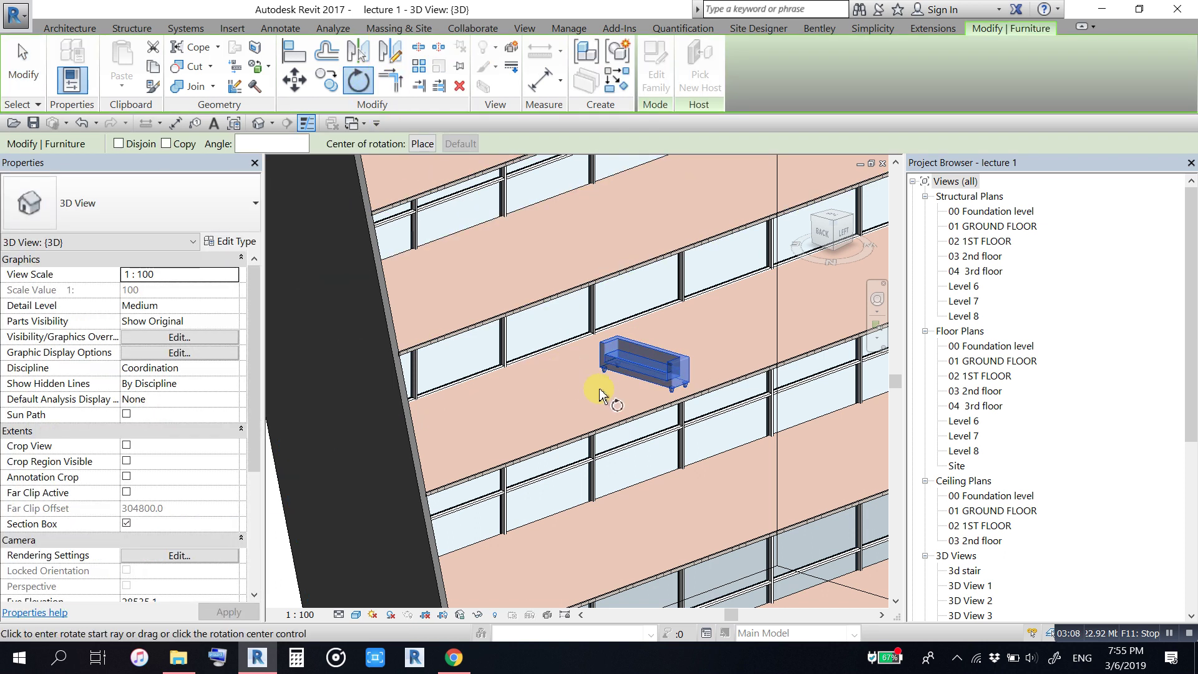
{"action": "scroll", "coordinate": [622, 337], "scroll_direction": "down", "scroll_amount": 2}
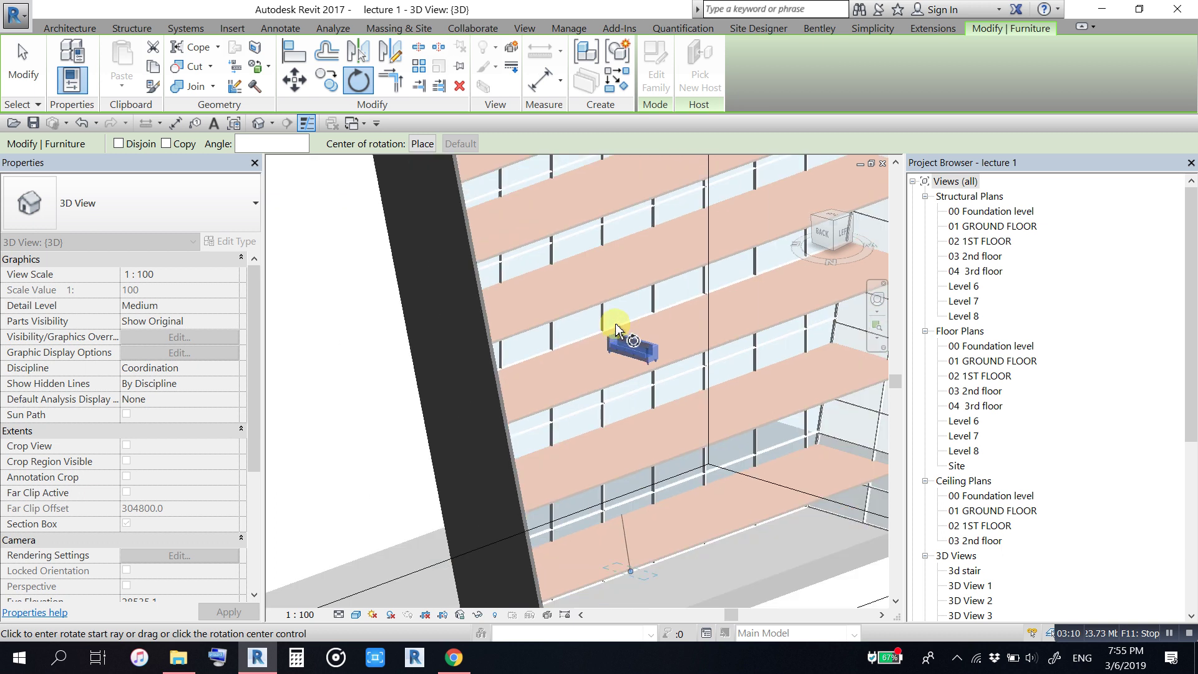
{"action": "scroll", "coordinate": [615, 324], "scroll_direction": "down", "scroll_amount": 4}
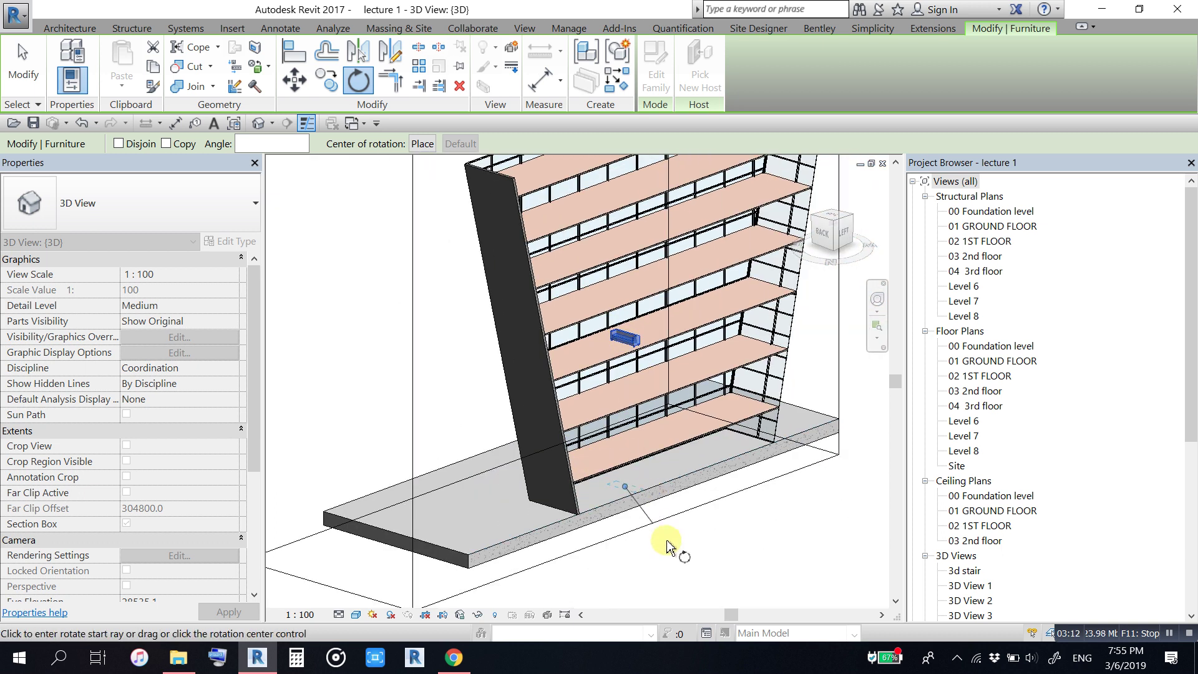
{"action": "left_click", "coordinate": [684, 532]}
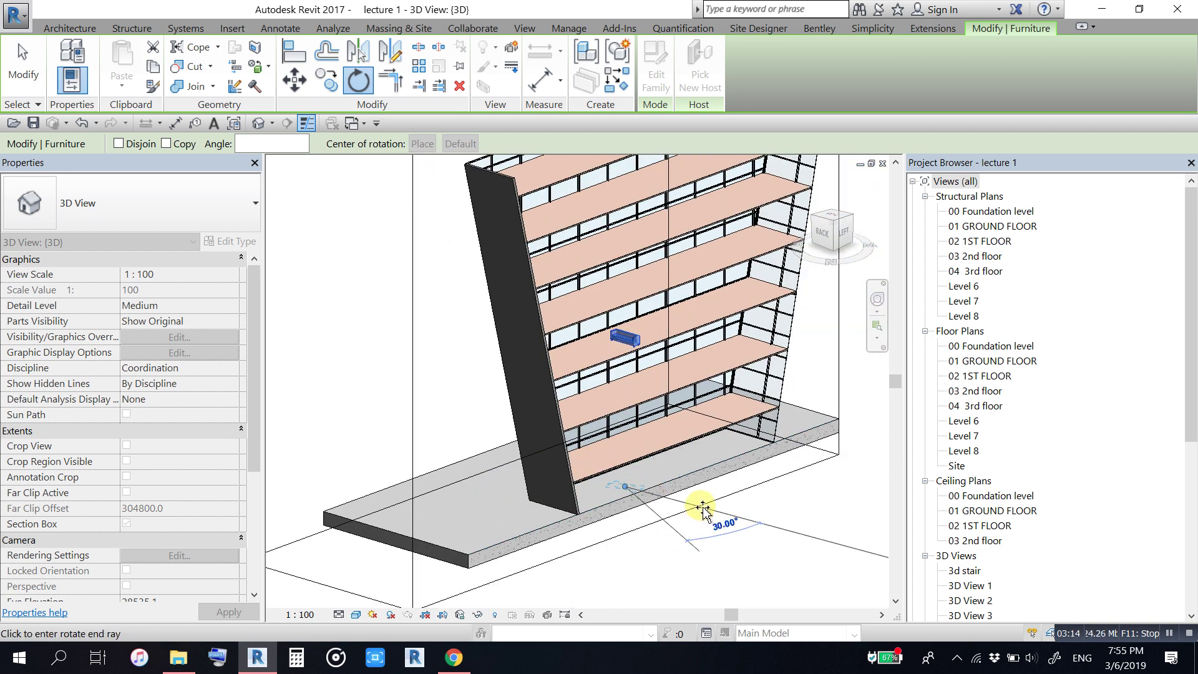
{"action": "type", "text": "90"}
{"action": "key", "text": "Return"}
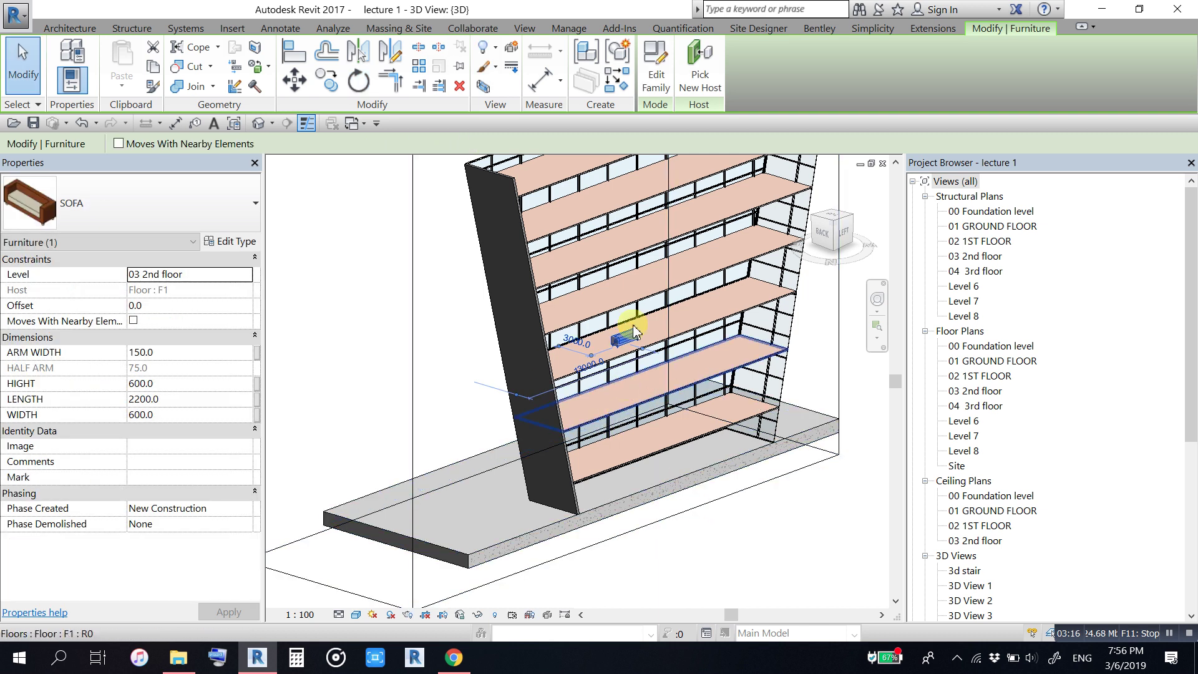
{"action": "scroll", "coordinate": [643, 350], "scroll_direction": "up", "scroll_amount": 3}
{"action": "scroll", "coordinate": [642, 359], "scroll_direction": "up", "scroll_amount": 2}
{"action": "key", "text": "Escape"}
Step: Delete the sofa from the 2nd floor slab
{"action": "scroll", "coordinate": [649, 412], "scroll_direction": "up", "scroll_amount": 2}
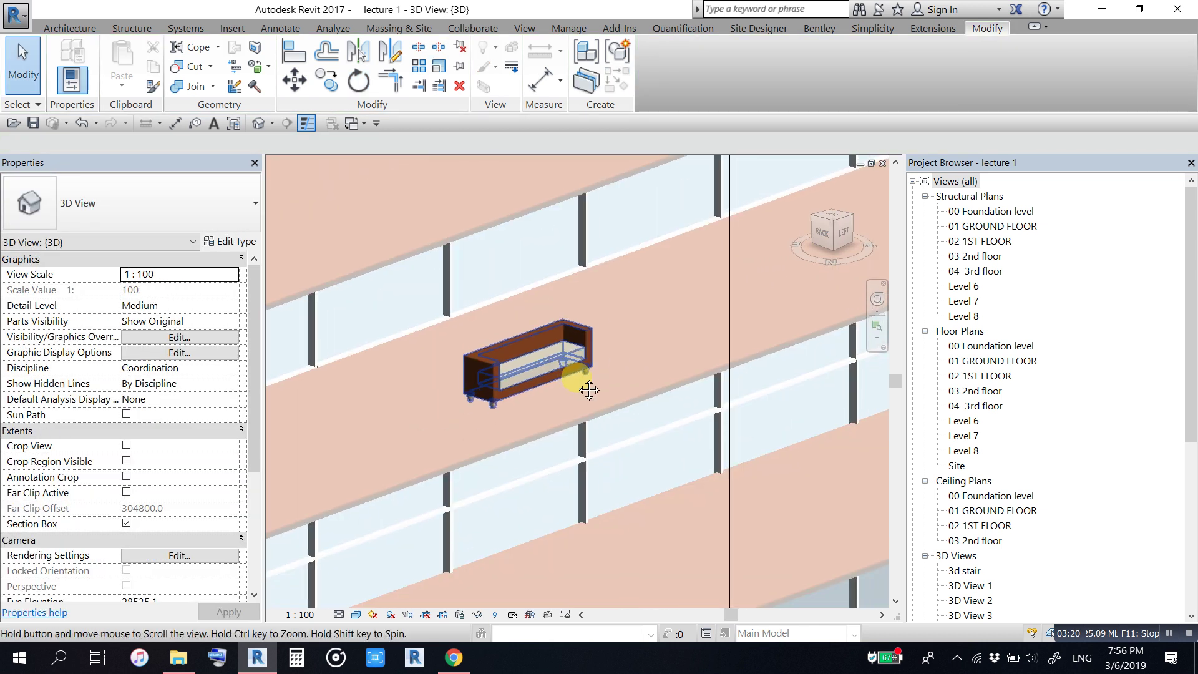
{"action": "scroll", "coordinate": [589, 382], "scroll_direction": "down", "scroll_amount": 3}
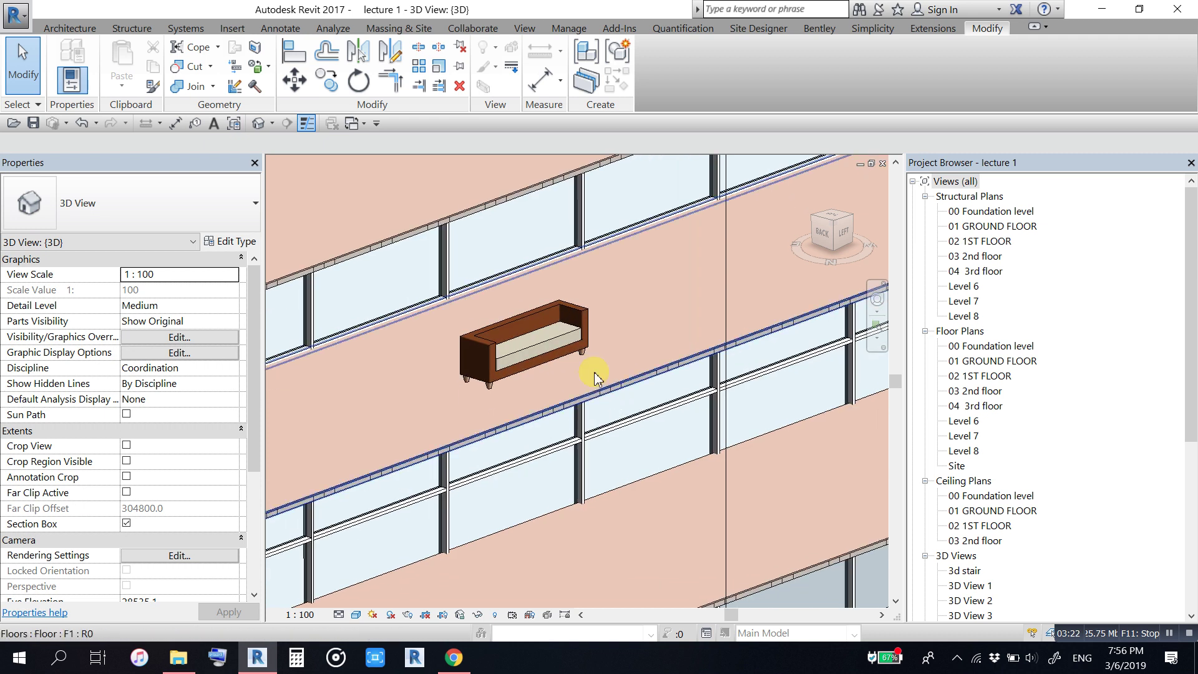
{"action": "scroll", "coordinate": [581, 353], "scroll_direction": "down", "scroll_amount": 2}
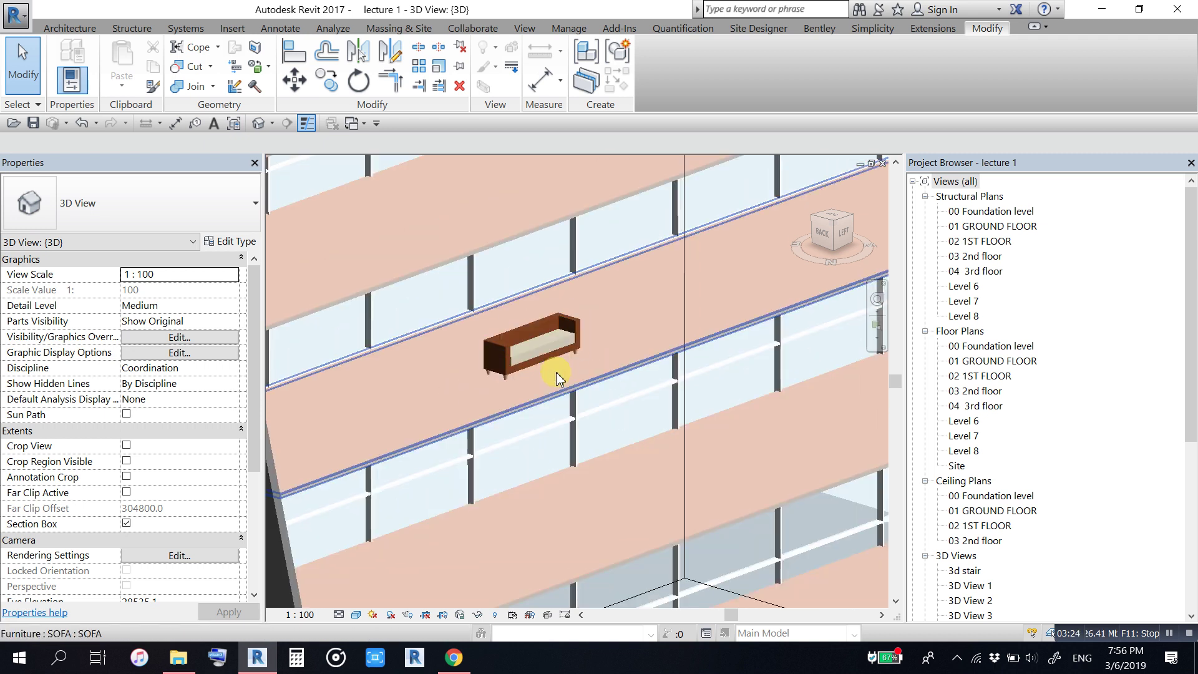
{"action": "scroll", "coordinate": [550, 350], "scroll_direction": "up", "scroll_amount": 1}
{"action": "scroll", "coordinate": [576, 334], "scroll_direction": "up", "scroll_amount": 1}
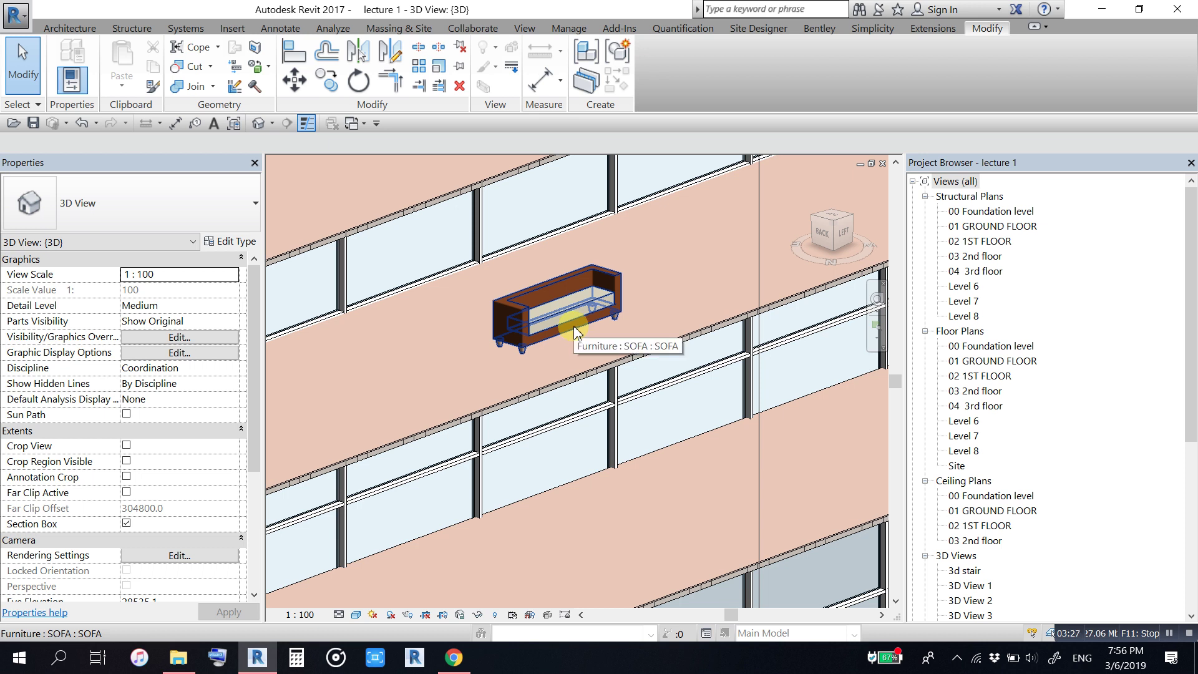
{"action": "left_click", "coordinate": [573, 332]}
{"action": "key", "text": "Delete"}
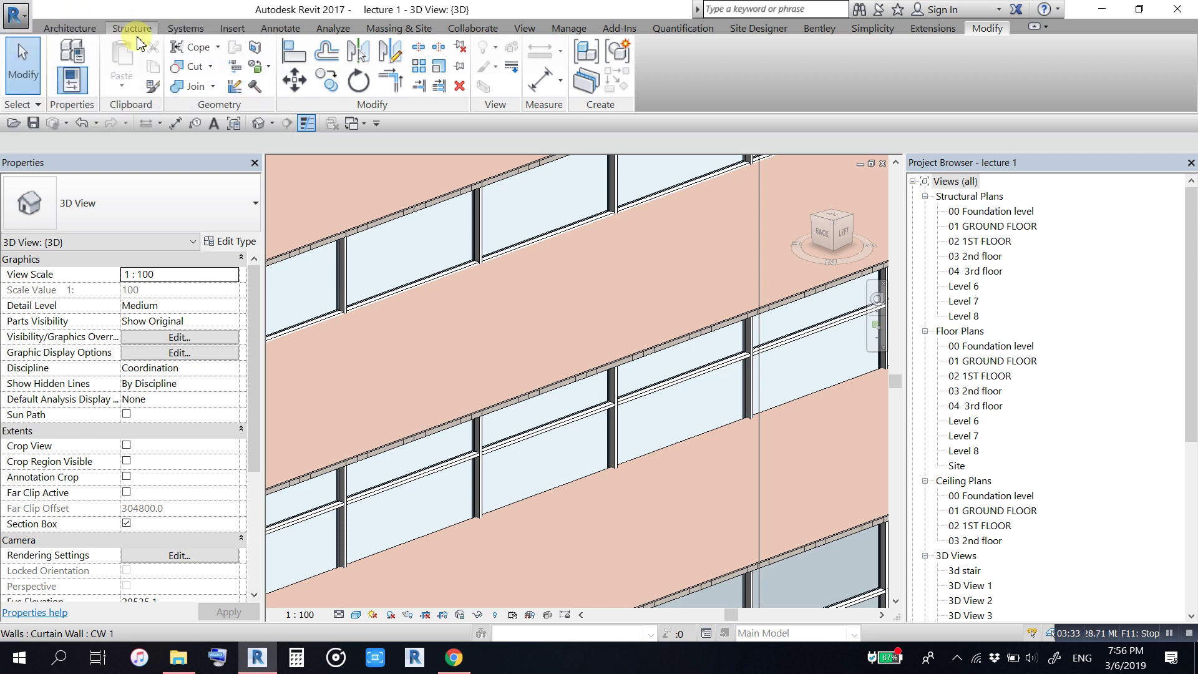
{"action": "left_click", "coordinate": [91, 31]}
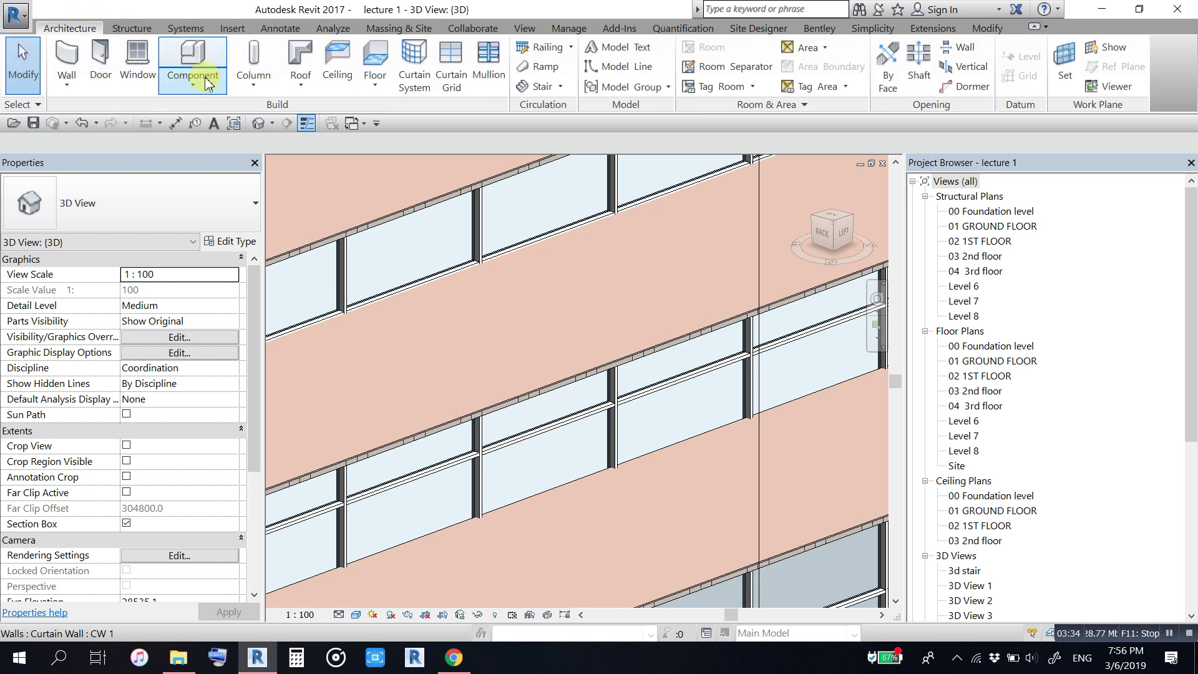
{"action": "left_click", "coordinate": [192, 81]}
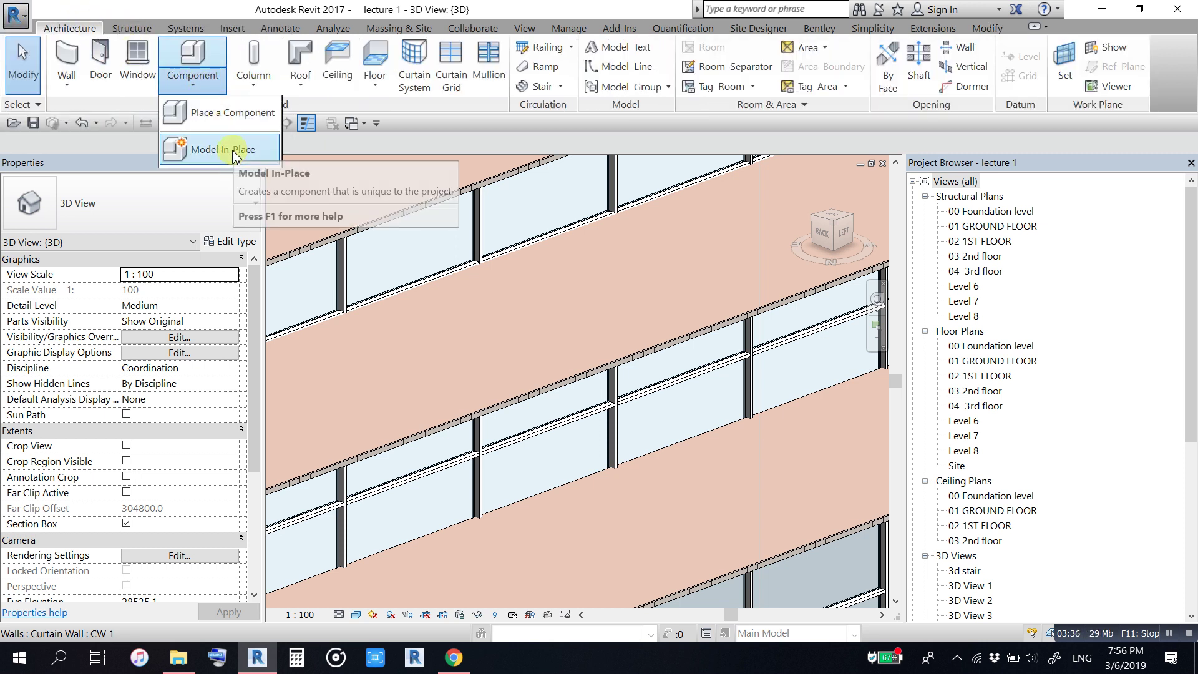
{"action": "left_click", "coordinate": [220, 150]}
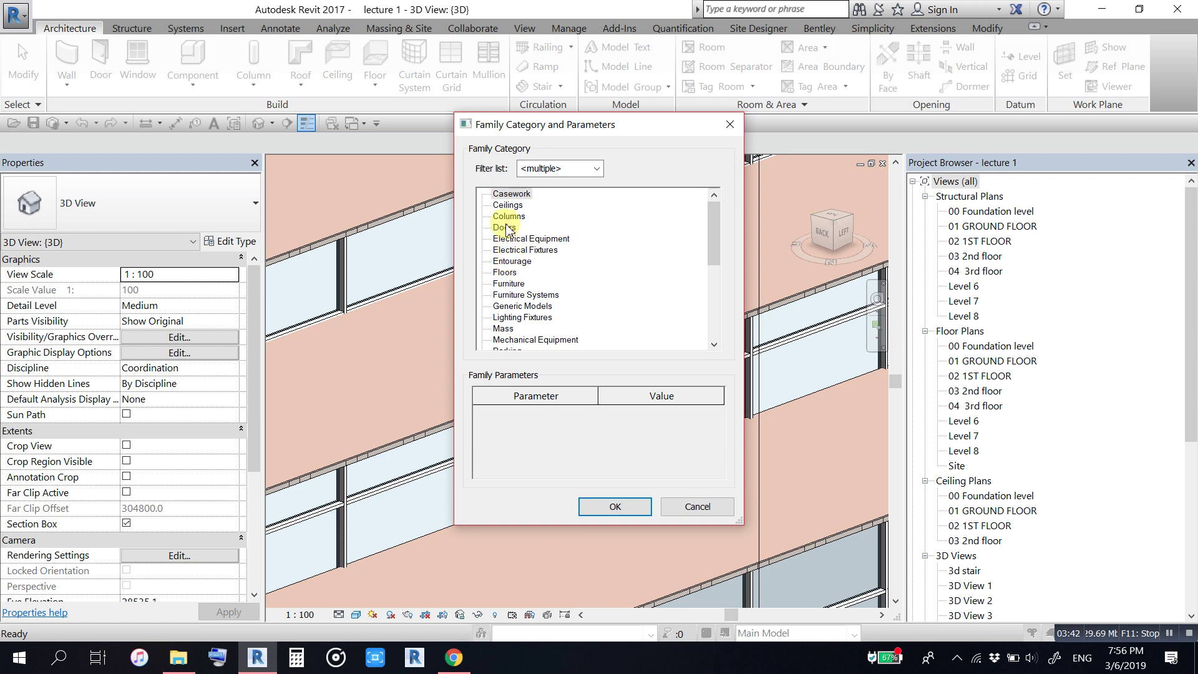
{"action": "scroll", "coordinate": [516, 314], "scroll_direction": "down", "scroll_amount": 1}
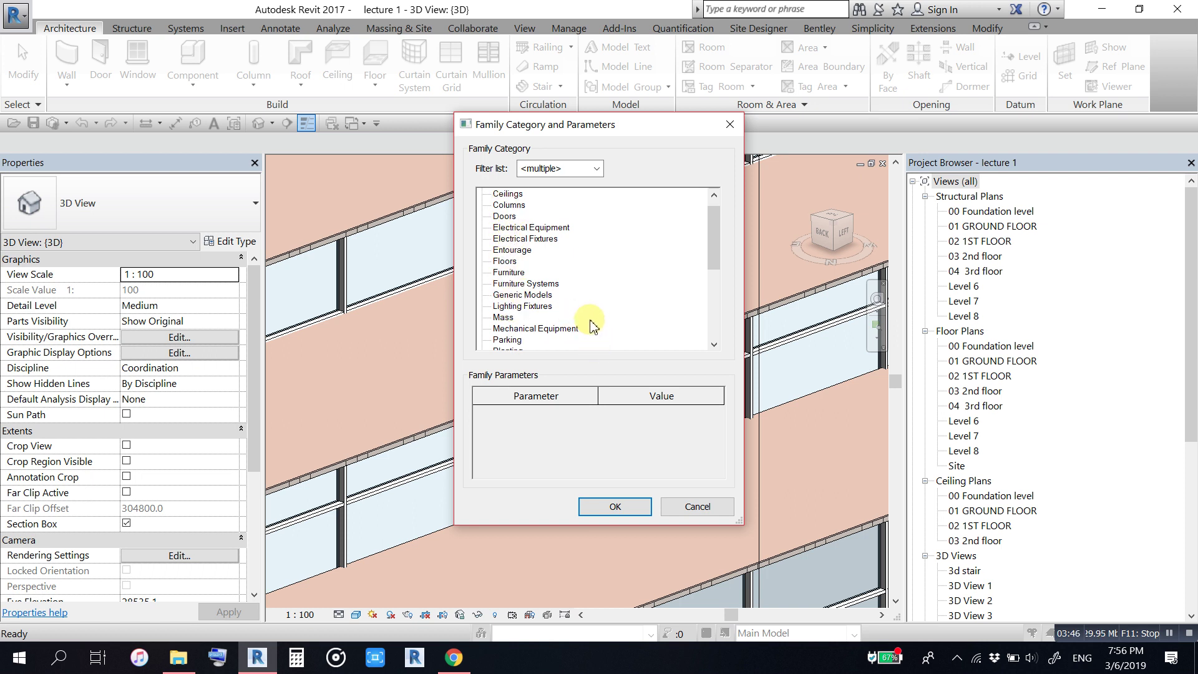
{"action": "scroll", "coordinate": [534, 281], "scroll_direction": "down", "scroll_amount": 2}
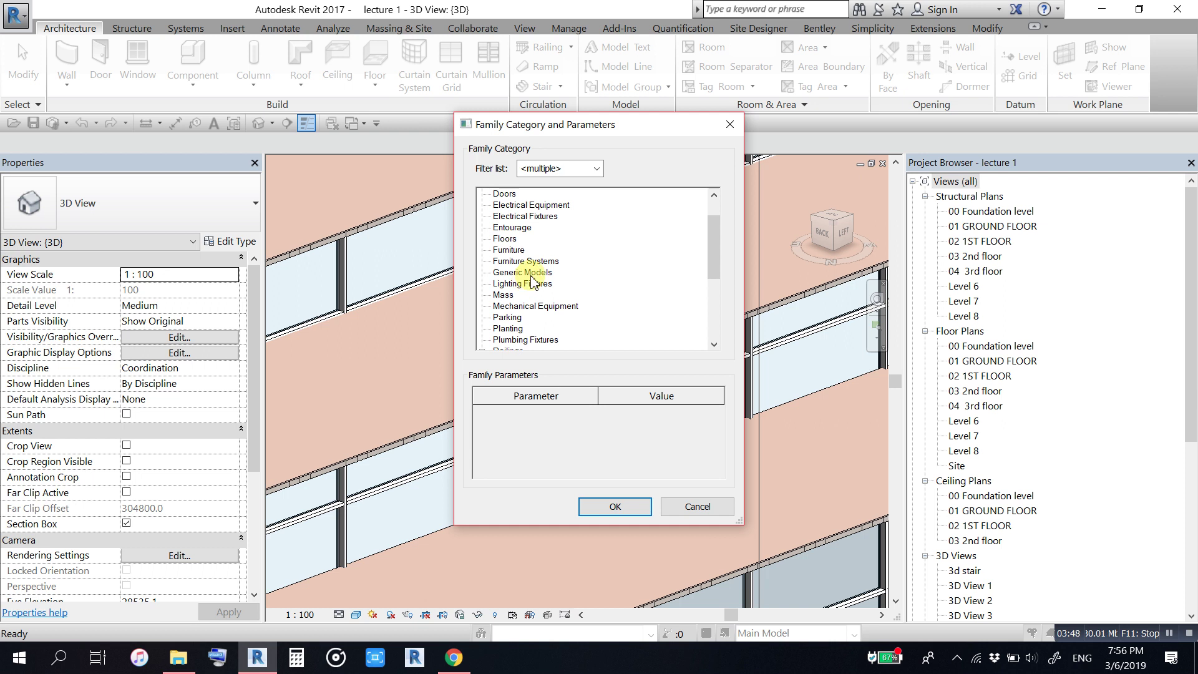
{"action": "left_click", "coordinate": [730, 127]}
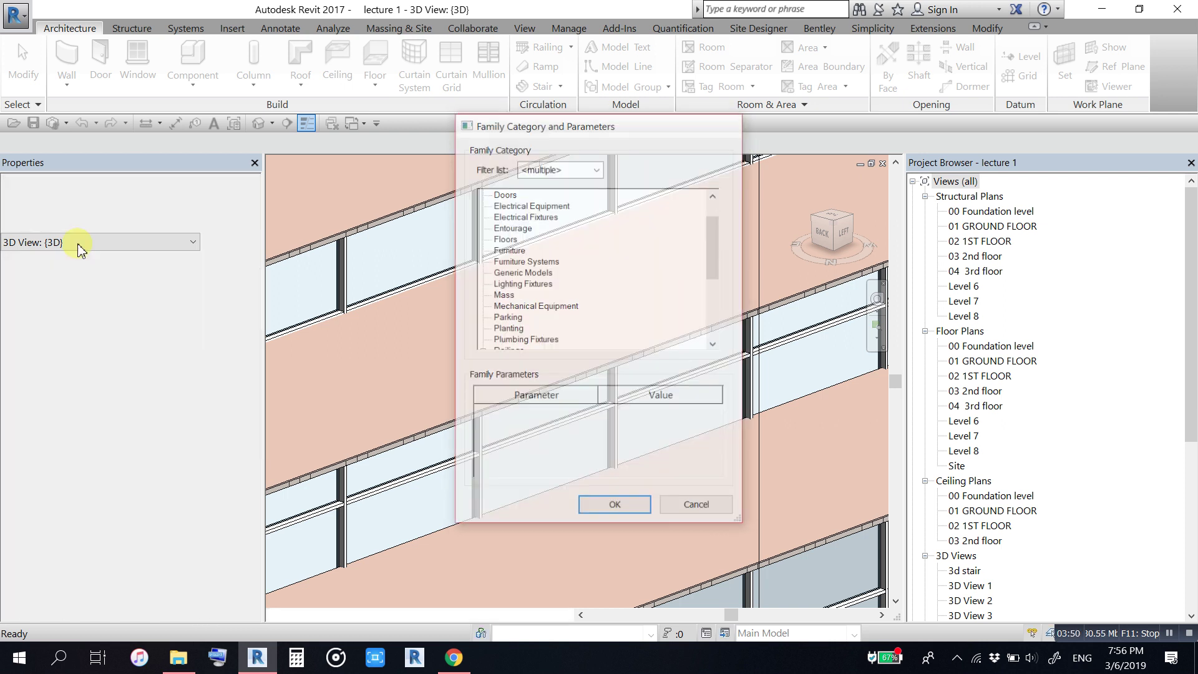
Step: Create a new family from the English Family Templates' Metric Furniture.rft
{"action": "left_click", "coordinate": [11, 15]}
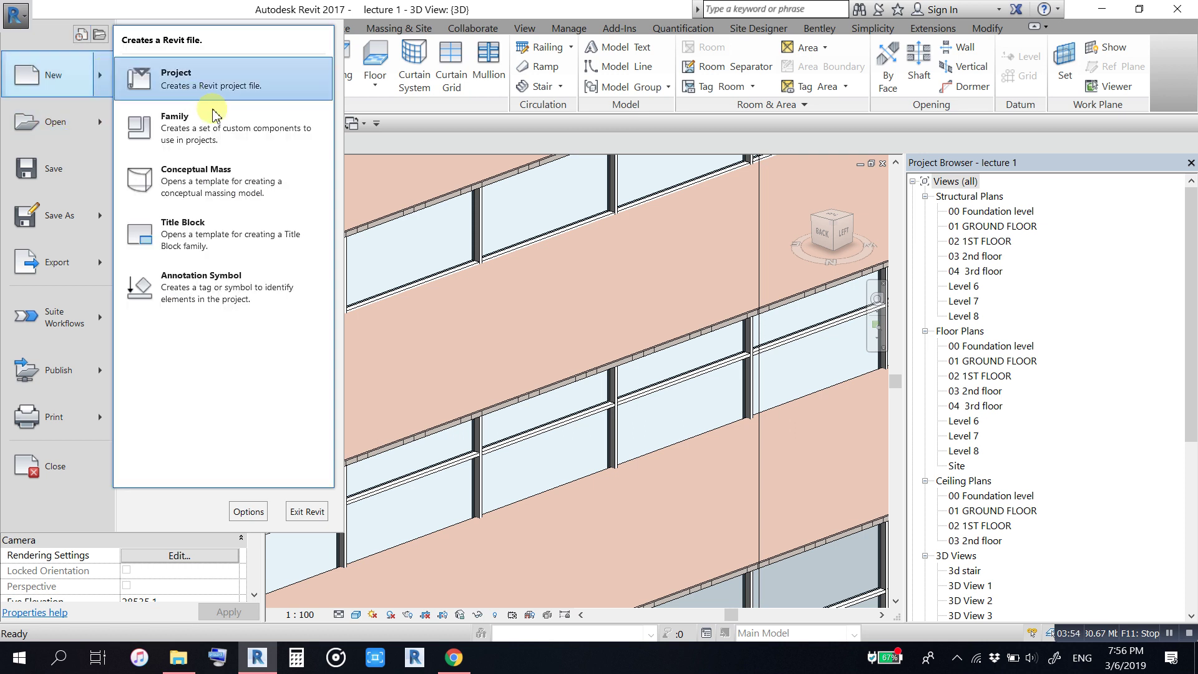
{"action": "left_click", "coordinate": [486, 255]}
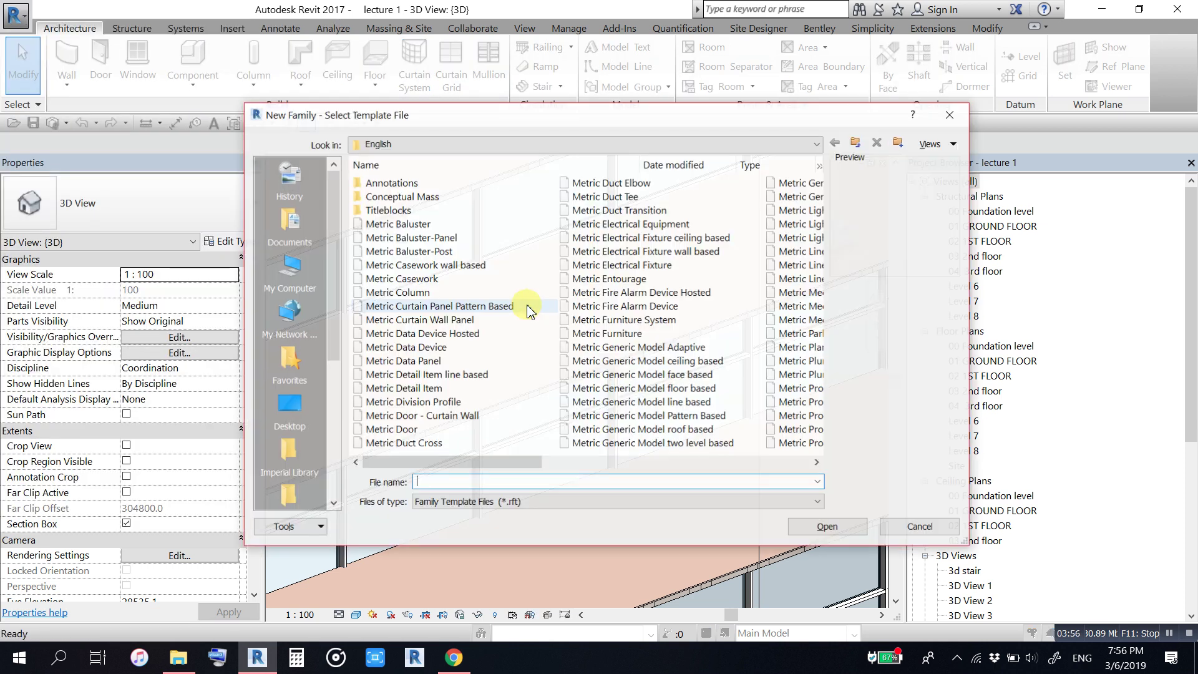
{"action": "left_click", "coordinate": [406, 147]}
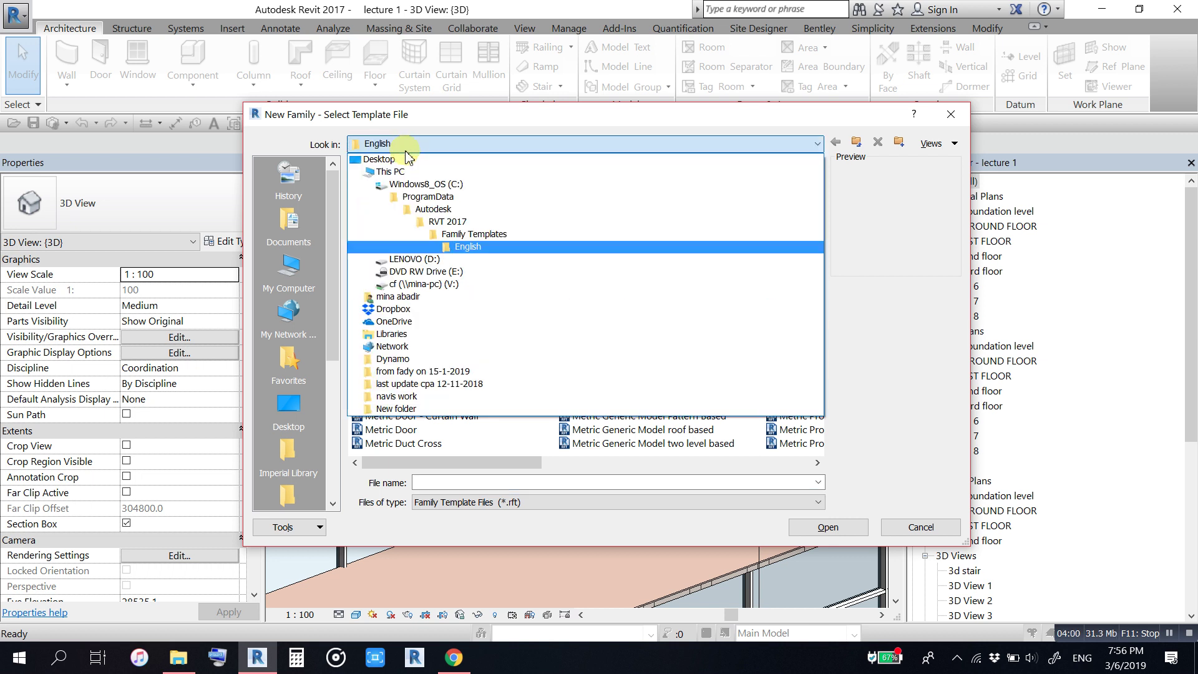
{"action": "left_click", "coordinate": [469, 235]}
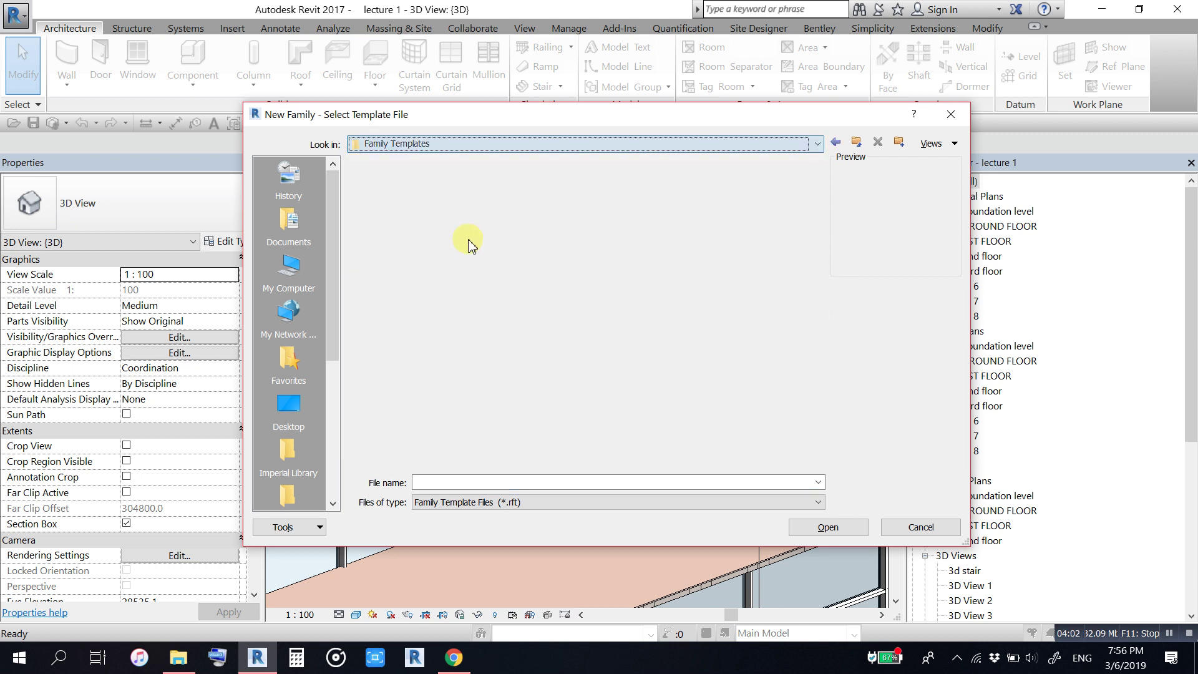
{"action": "double_click", "coordinate": [395, 226]}
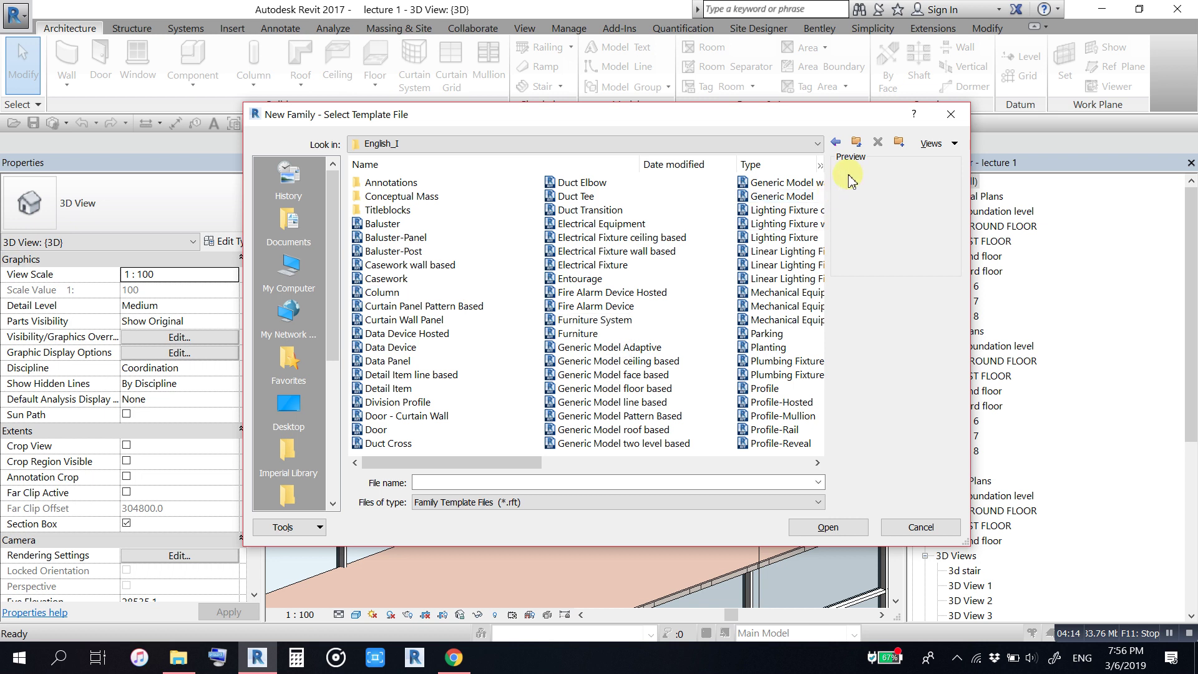
{"action": "left_click", "coordinate": [857, 142]}
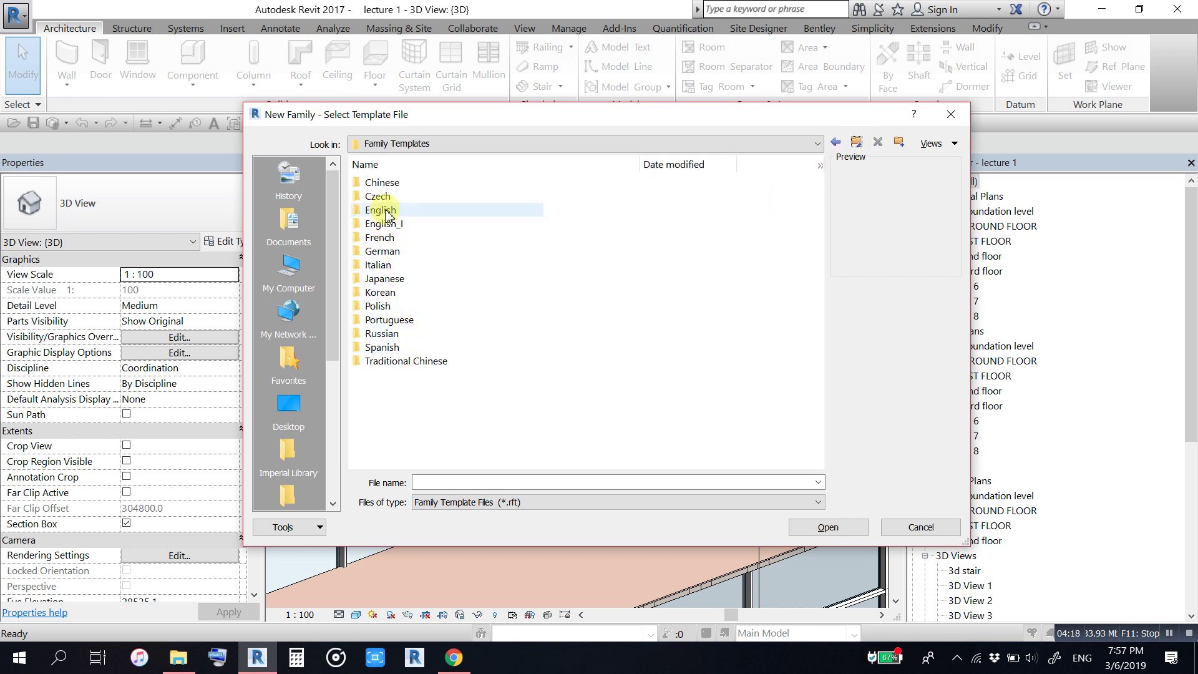
{"action": "double_click", "coordinate": [392, 211]}
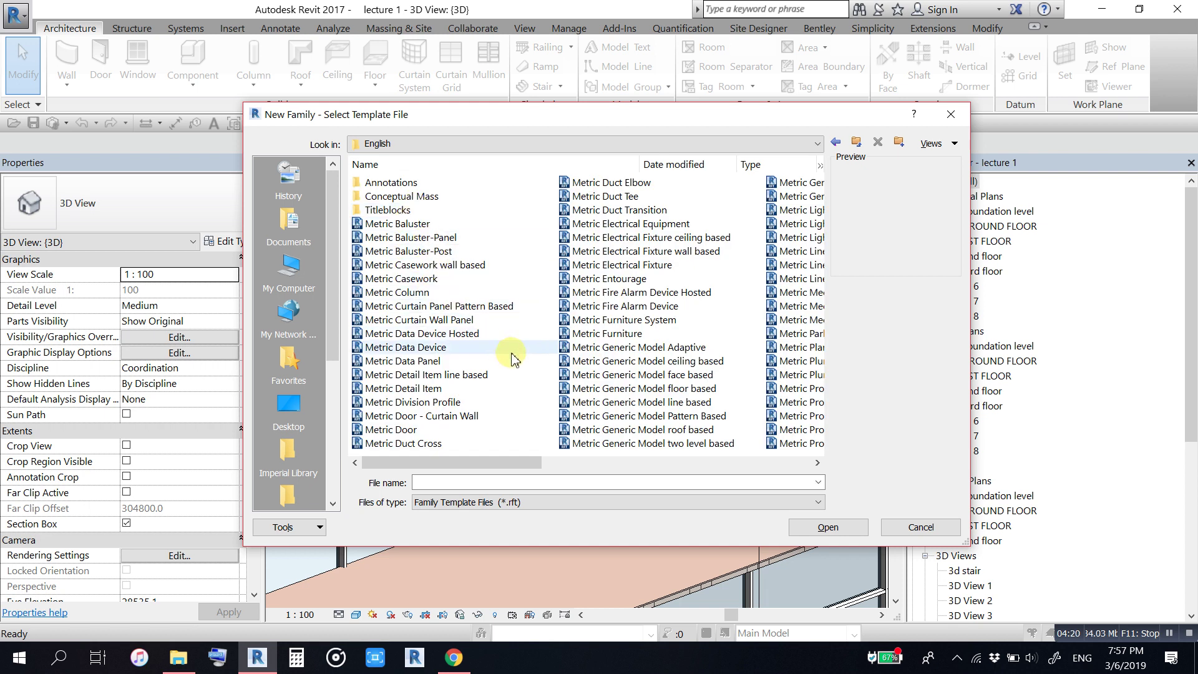
{"action": "left_click", "coordinate": [630, 335]}
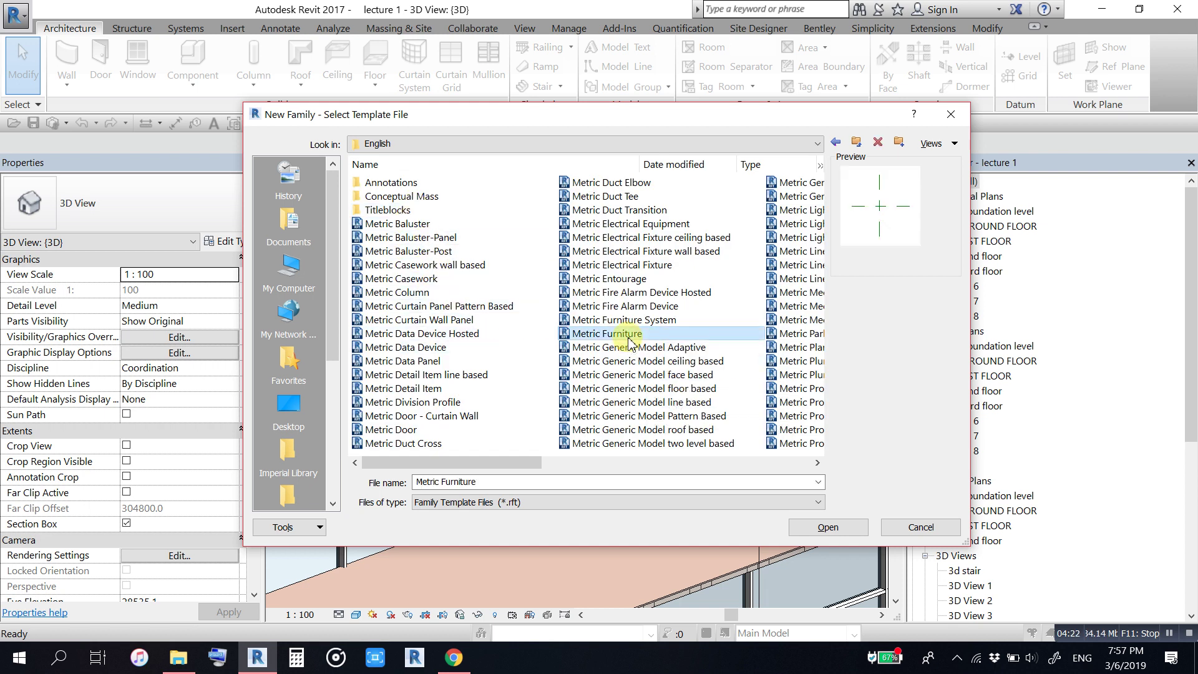
{"action": "left_click", "coordinate": [828, 527]}
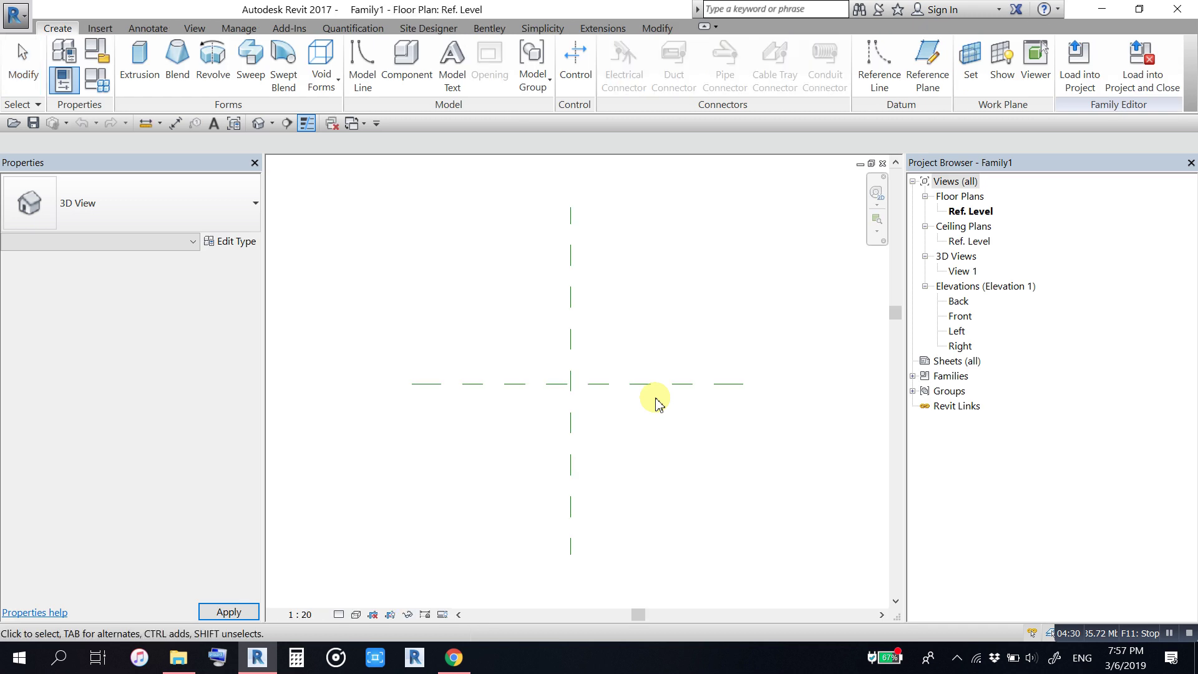
Step: Save the family as SOFA 1 in the st mark course folder with Maximum backups 1
{"action": "left_click", "coordinate": [33, 124]}
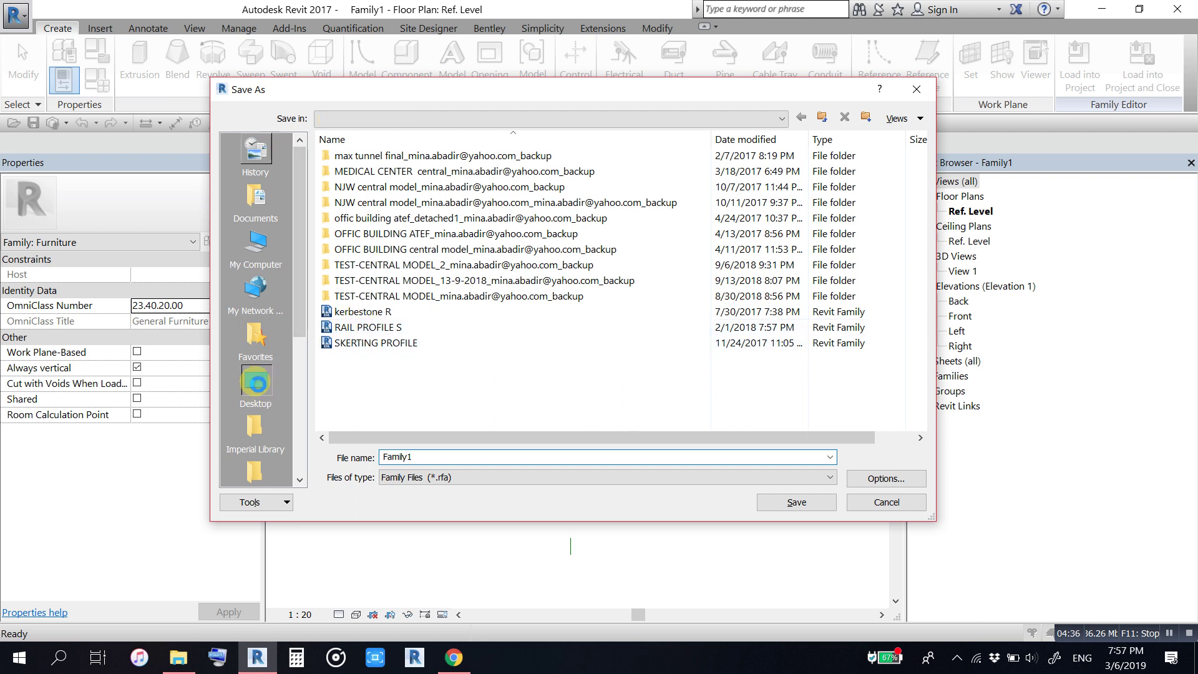
{"action": "left_click", "coordinate": [255, 381]}
{"action": "left_click", "coordinate": [344, 157]}
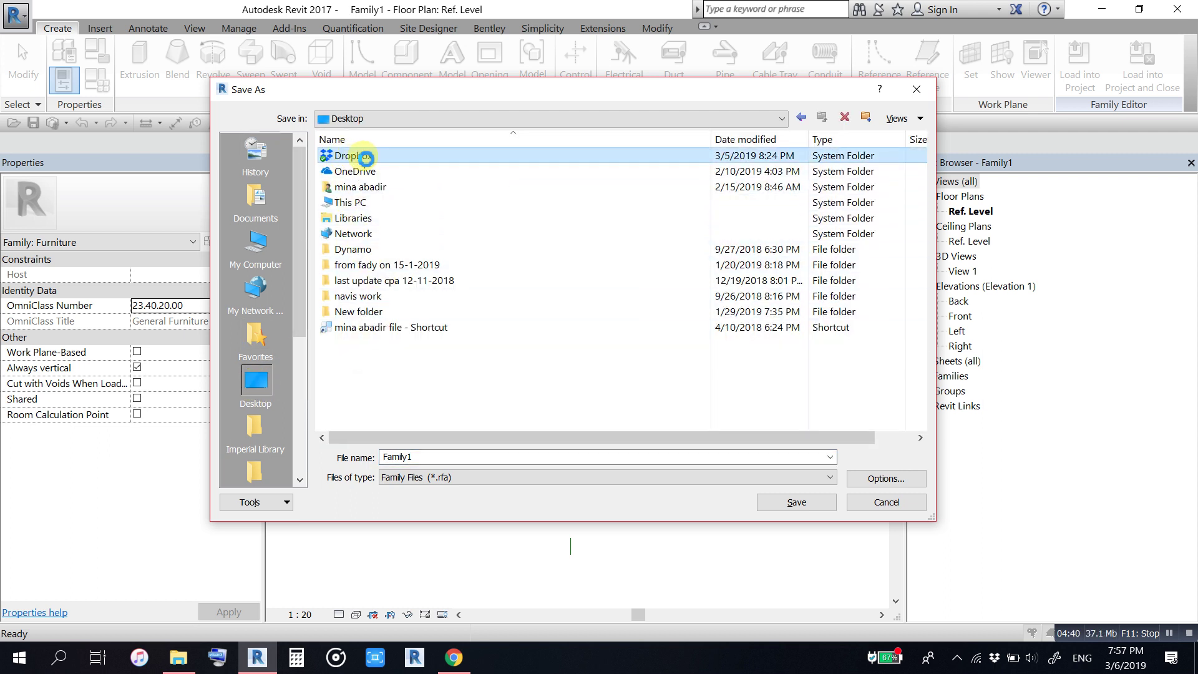
{"action": "double_click", "coordinate": [353, 159]}
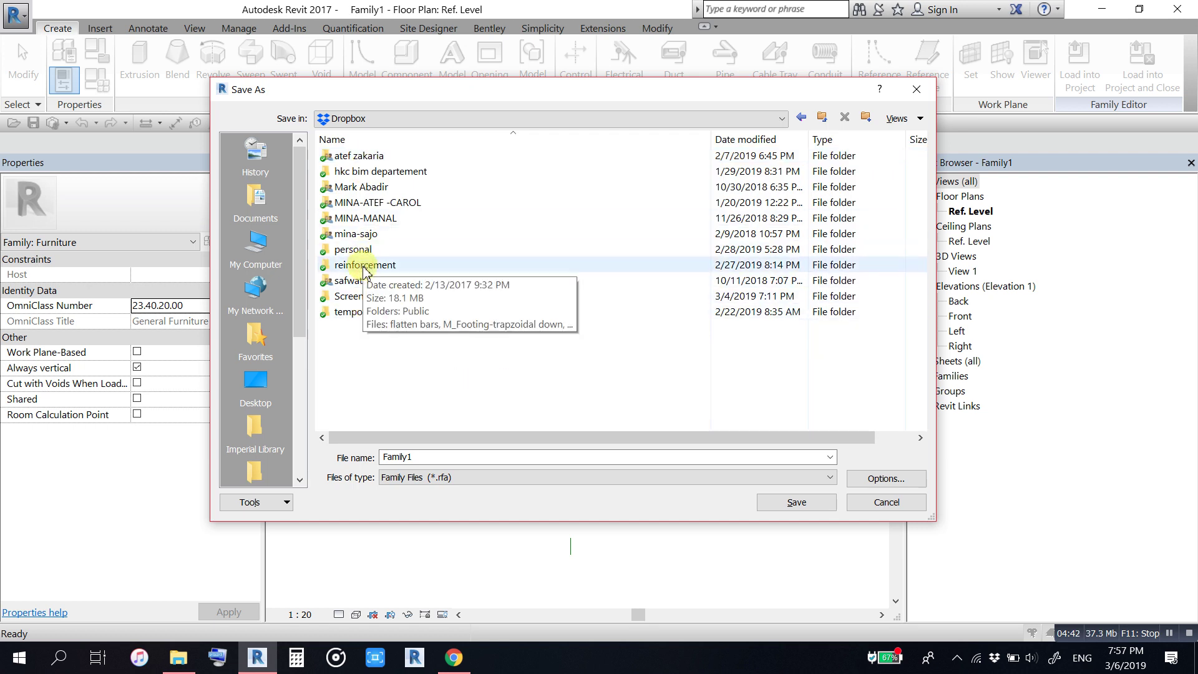
{"action": "double_click", "coordinate": [361, 250]}
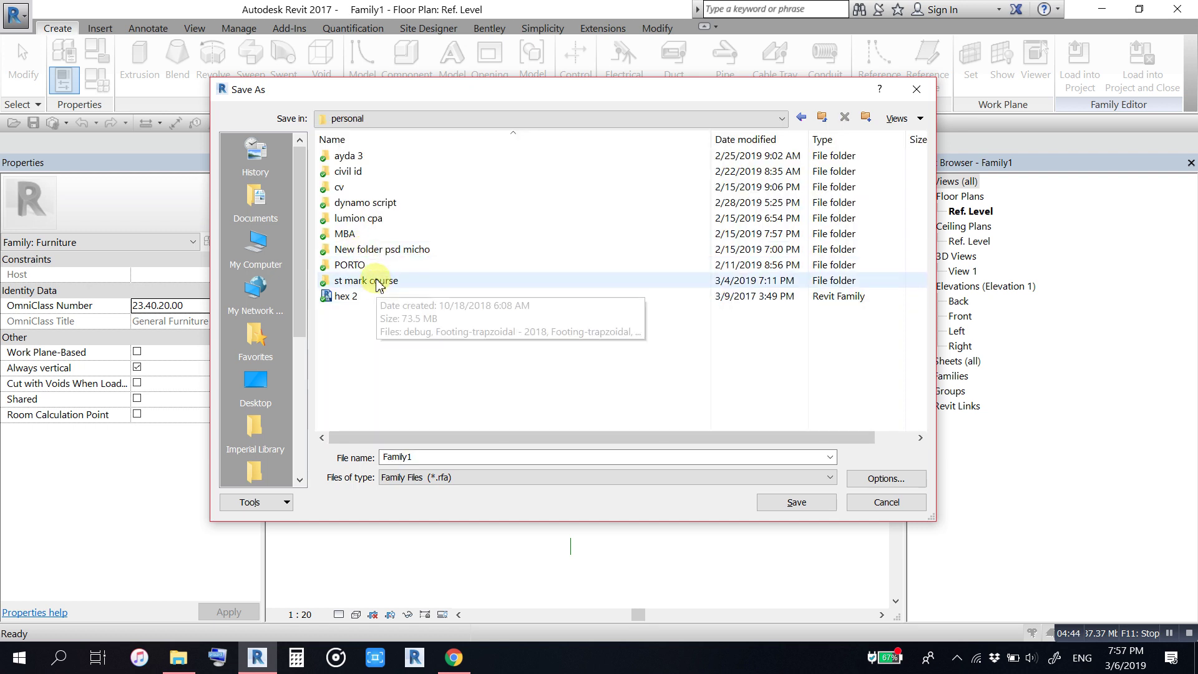
{"action": "double_click", "coordinate": [385, 289]}
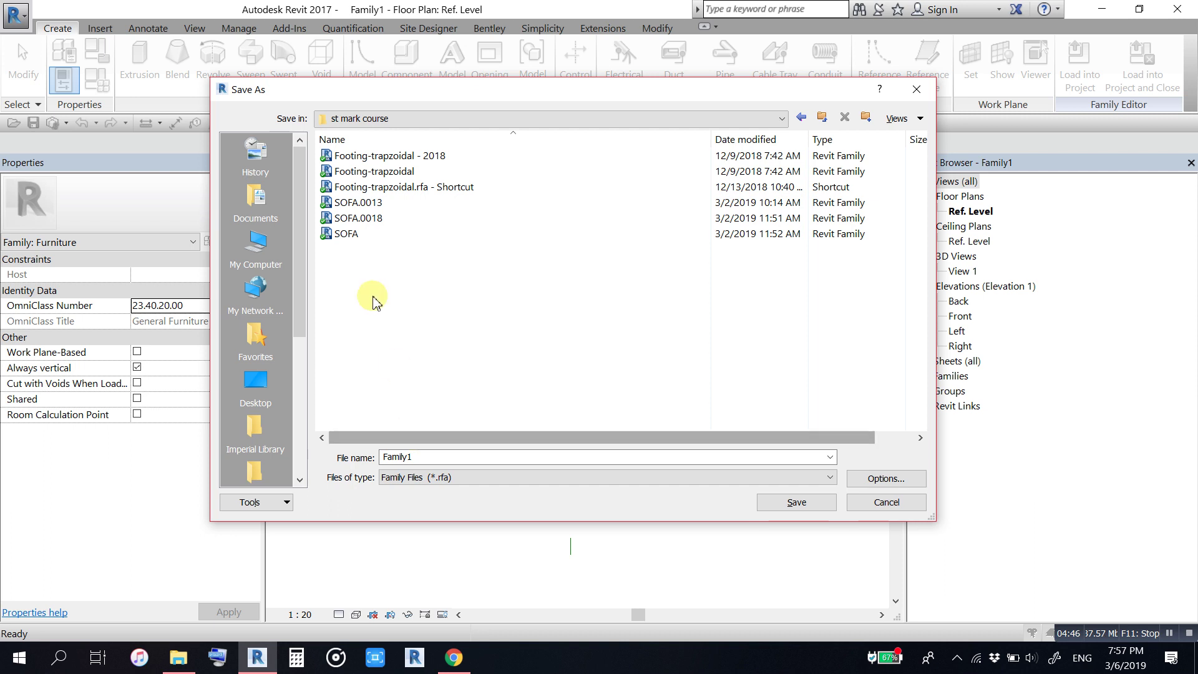
{"action": "left_click", "coordinate": [345, 235]}
{"action": "double_click", "coordinate": [415, 458]}
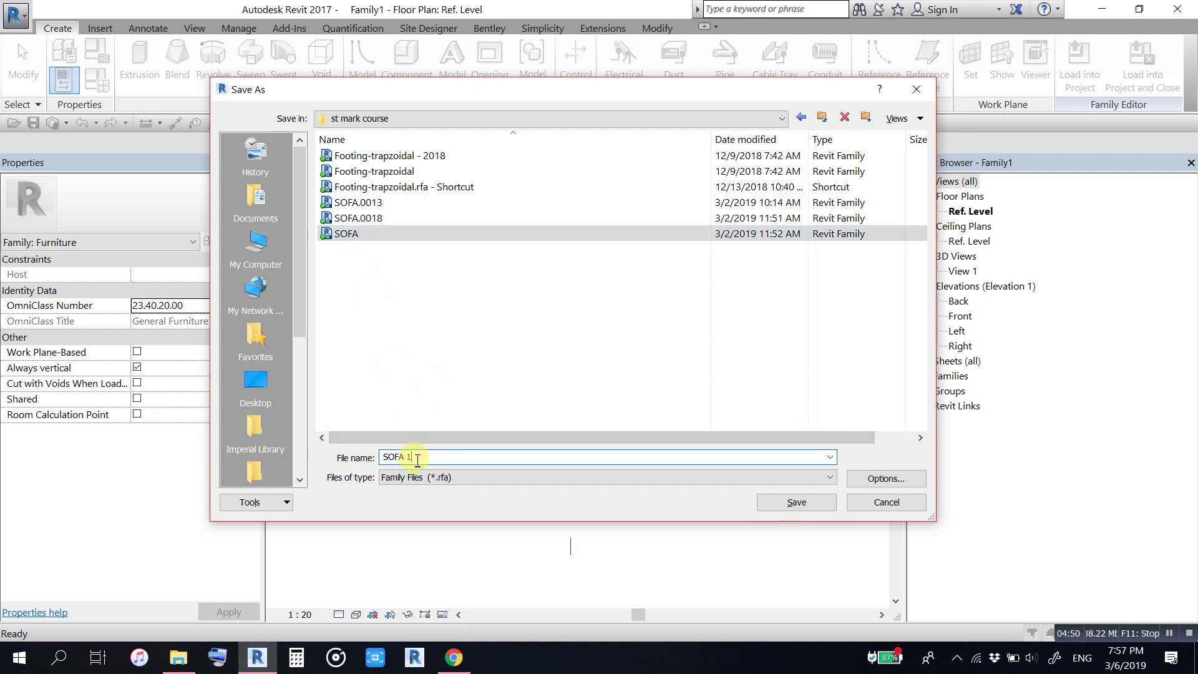
{"action": "left_click", "coordinate": [870, 479]}
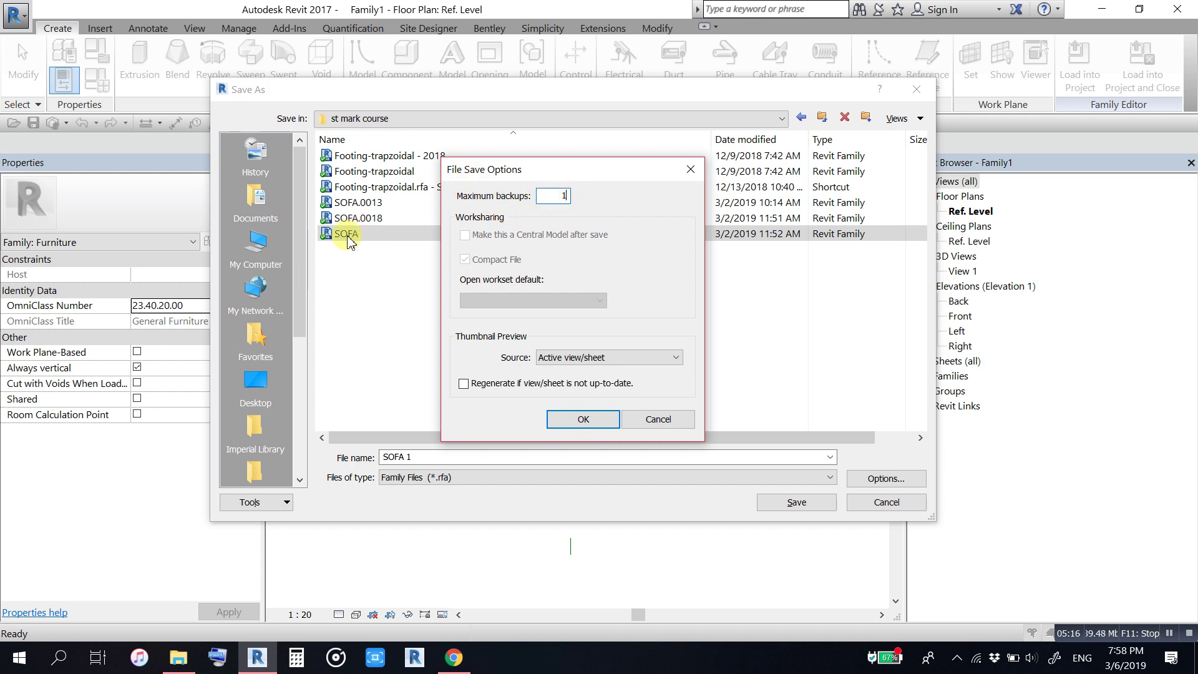
{"action": "left_click", "coordinate": [587, 424]}
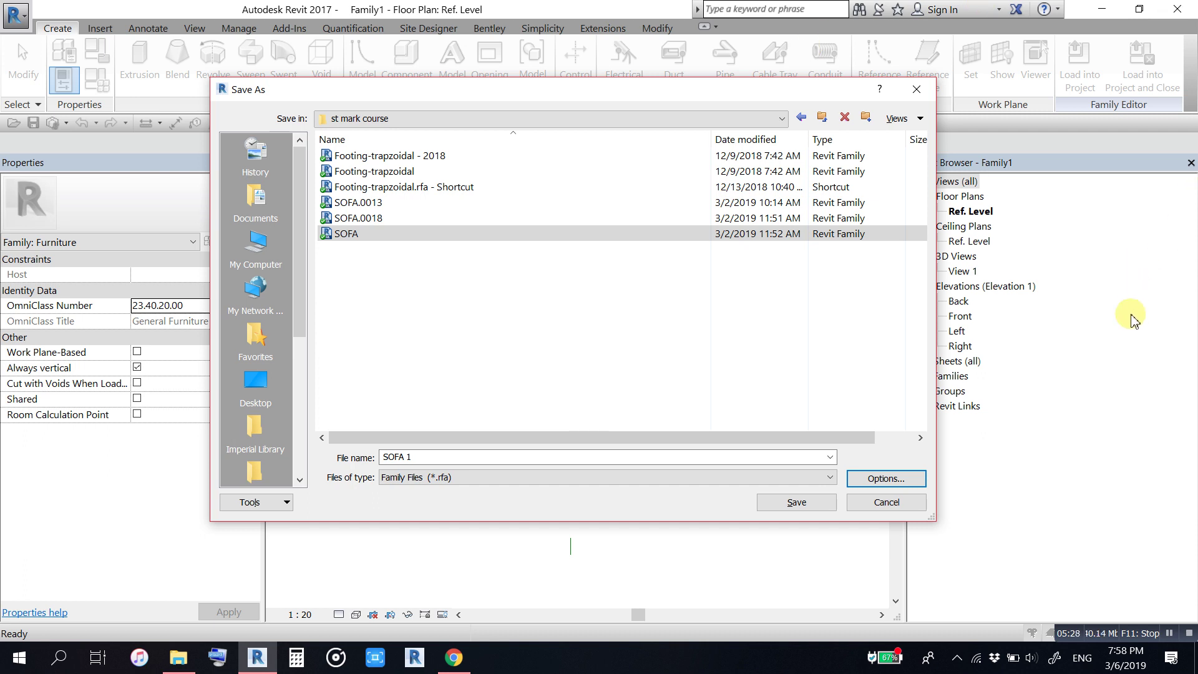
{"action": "left_click", "coordinate": [792, 504]}
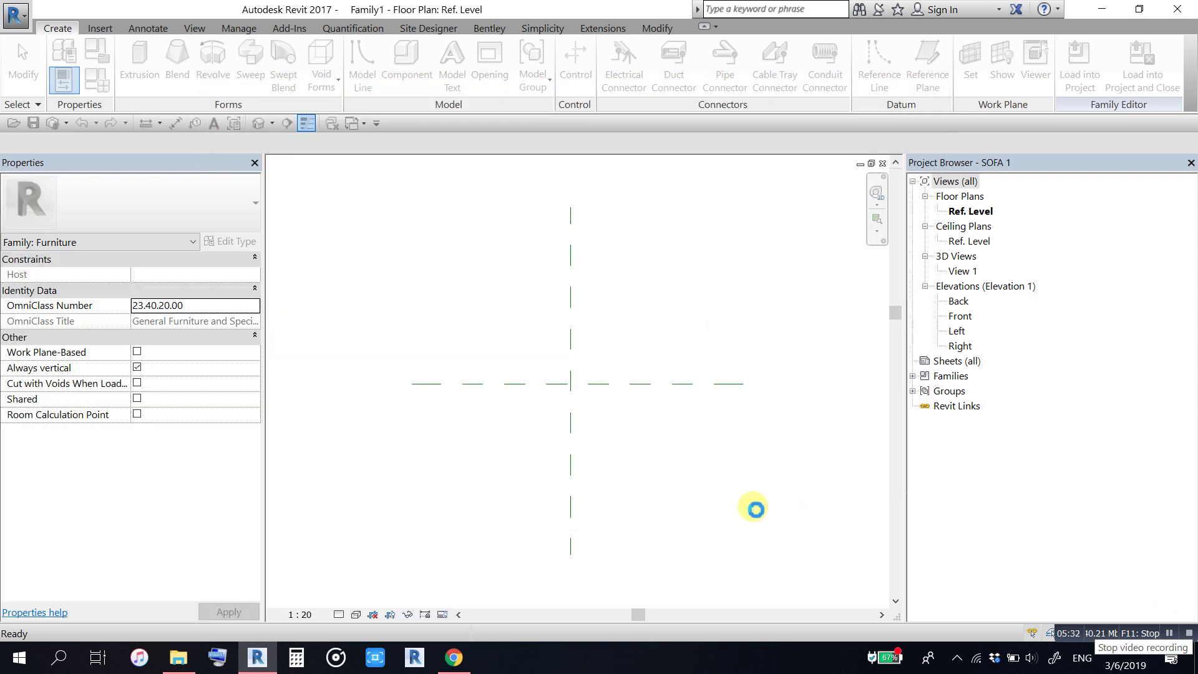
Step: Add horizontal reference planes above and below the Center (Front/Back) plane
{"action": "mouse_move", "coordinate": [671, 438]}
{"action": "middle_mouse_down"}
{"action": "mouse_move", "coordinate": [610, 434]}
{"action": "mouse_move", "coordinate": [612, 448]}
{"action": "middle_mouse_up"}
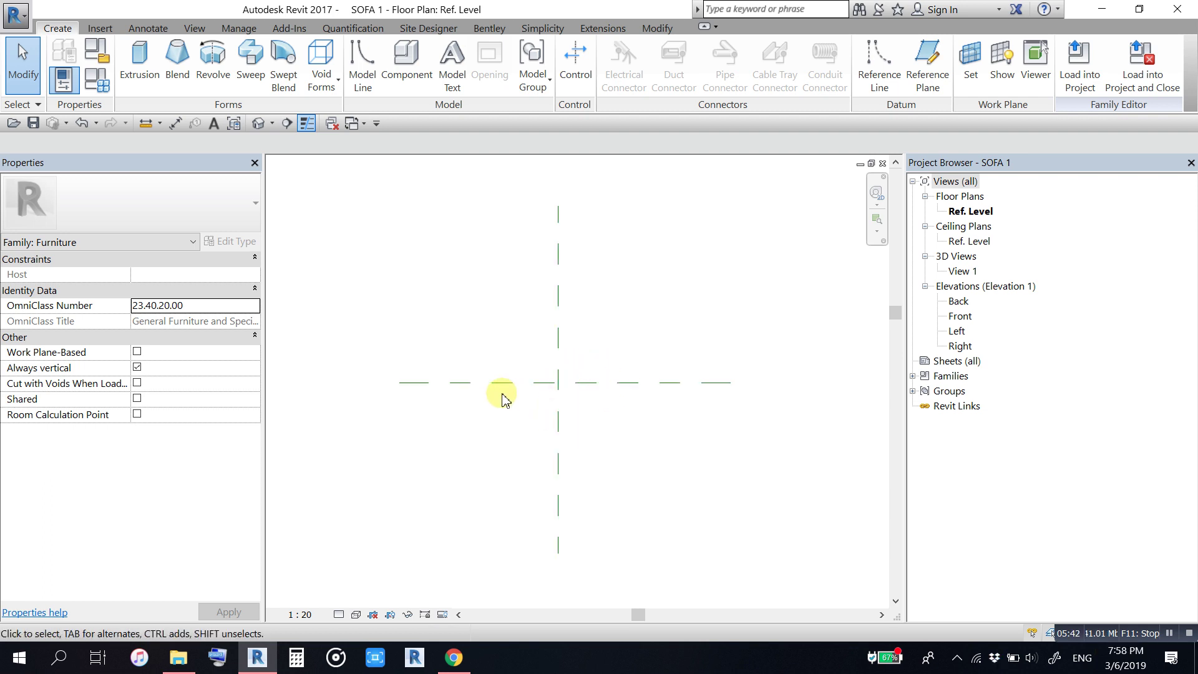
{"action": "left_click", "coordinate": [491, 383]}
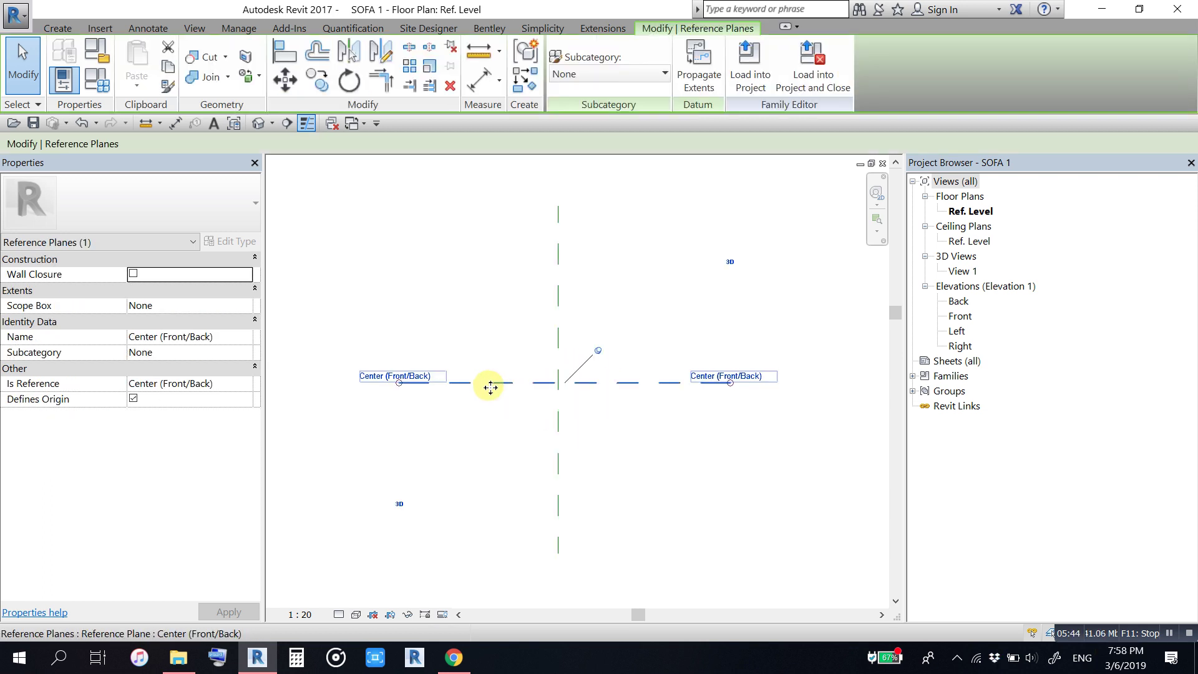
{"action": "left_click", "coordinate": [455, 283]}
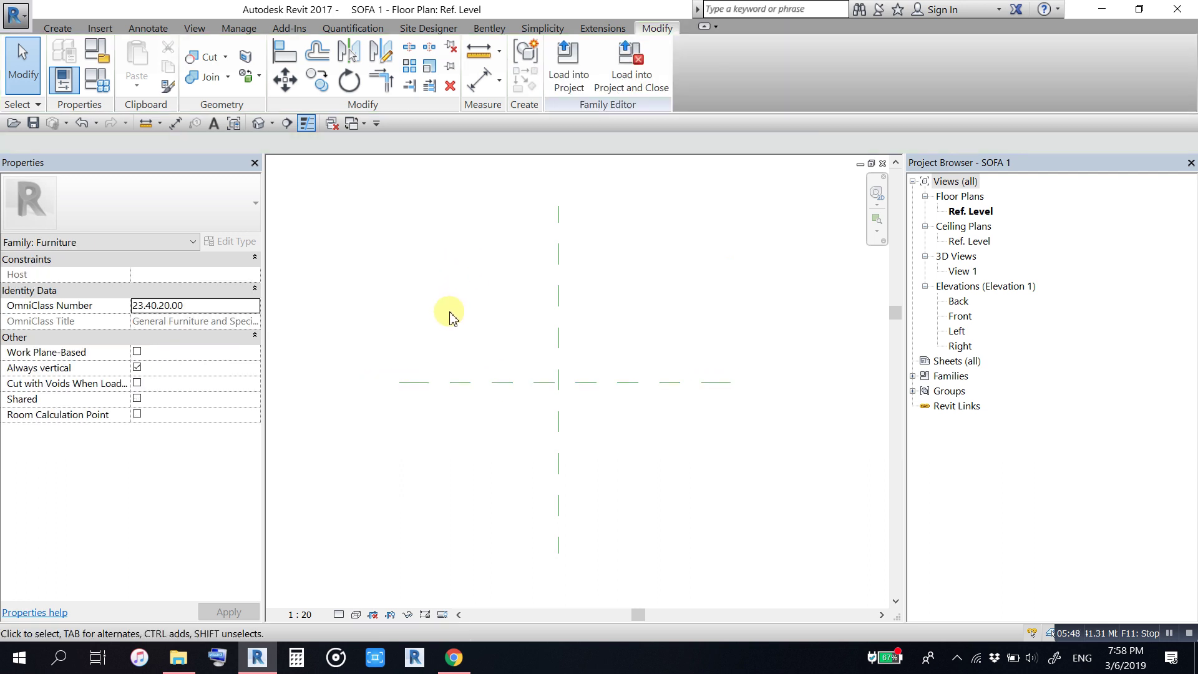
{"action": "key", "text": "r"}
{"action": "key", "text": "p"}
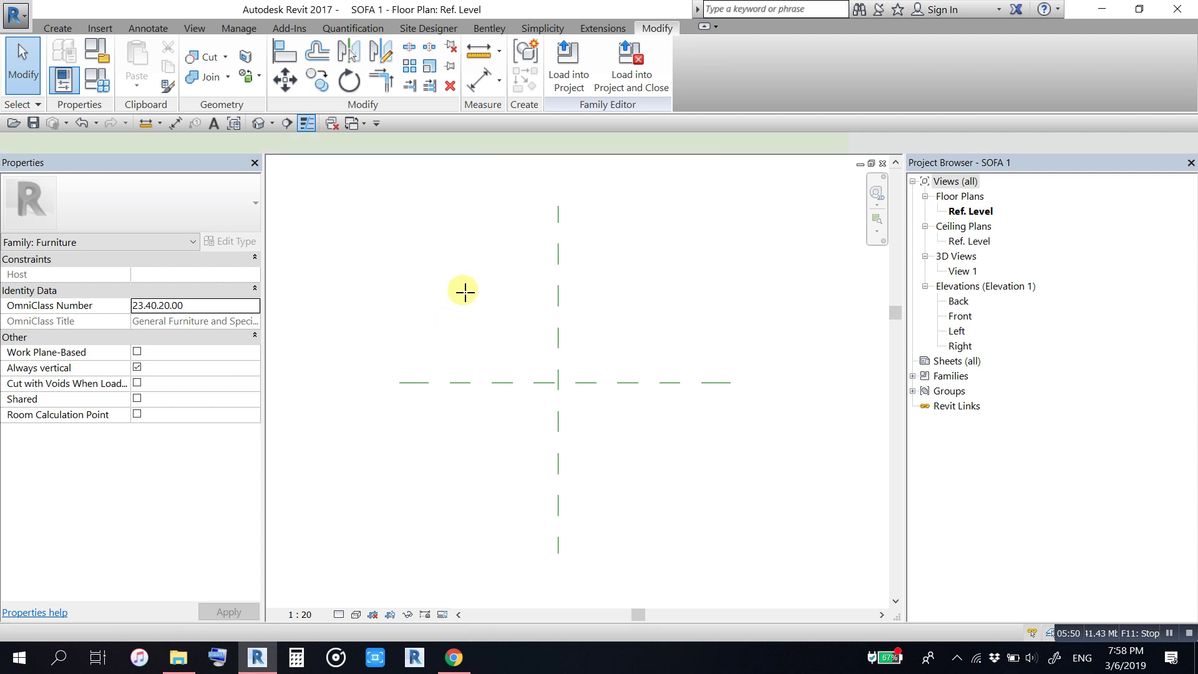
{"action": "left_click", "coordinate": [391, 302]}
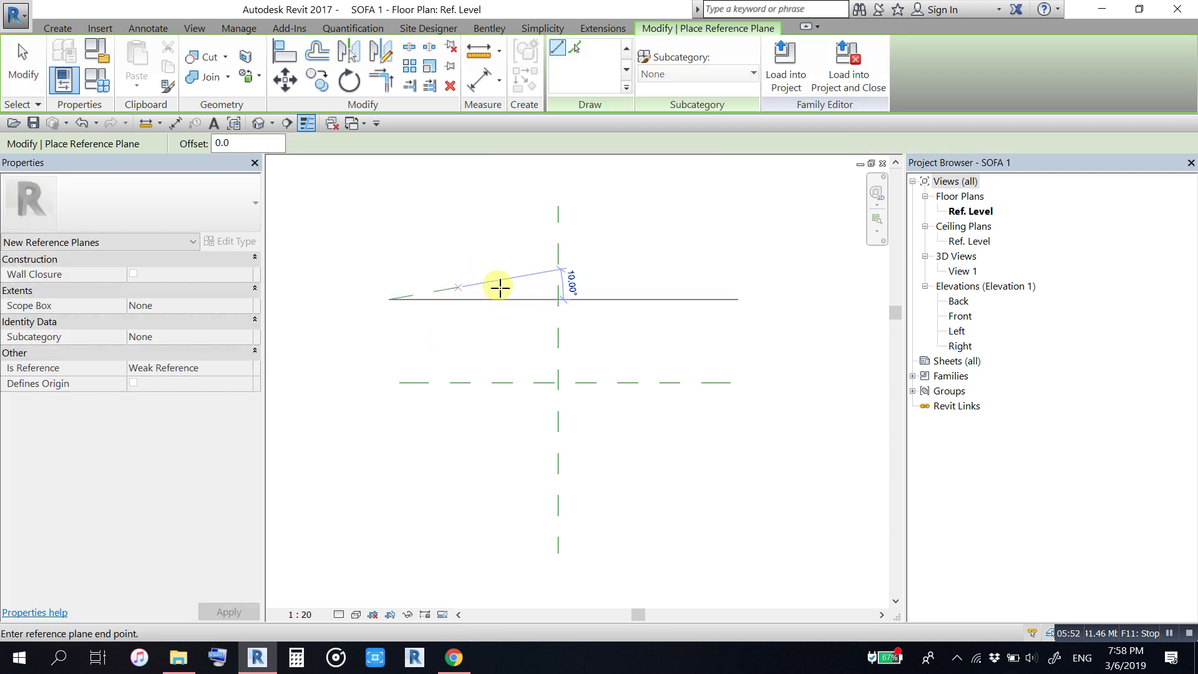
{"action": "left_click", "coordinate": [730, 300]}
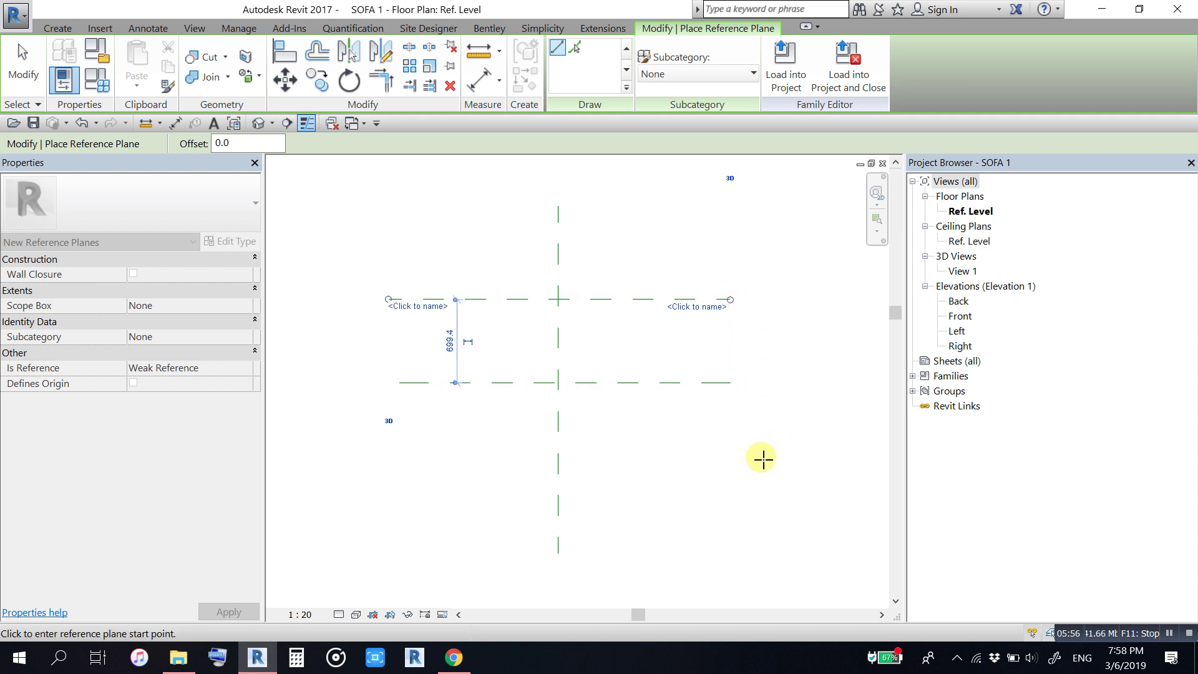
{"action": "left_click", "coordinate": [389, 497]}
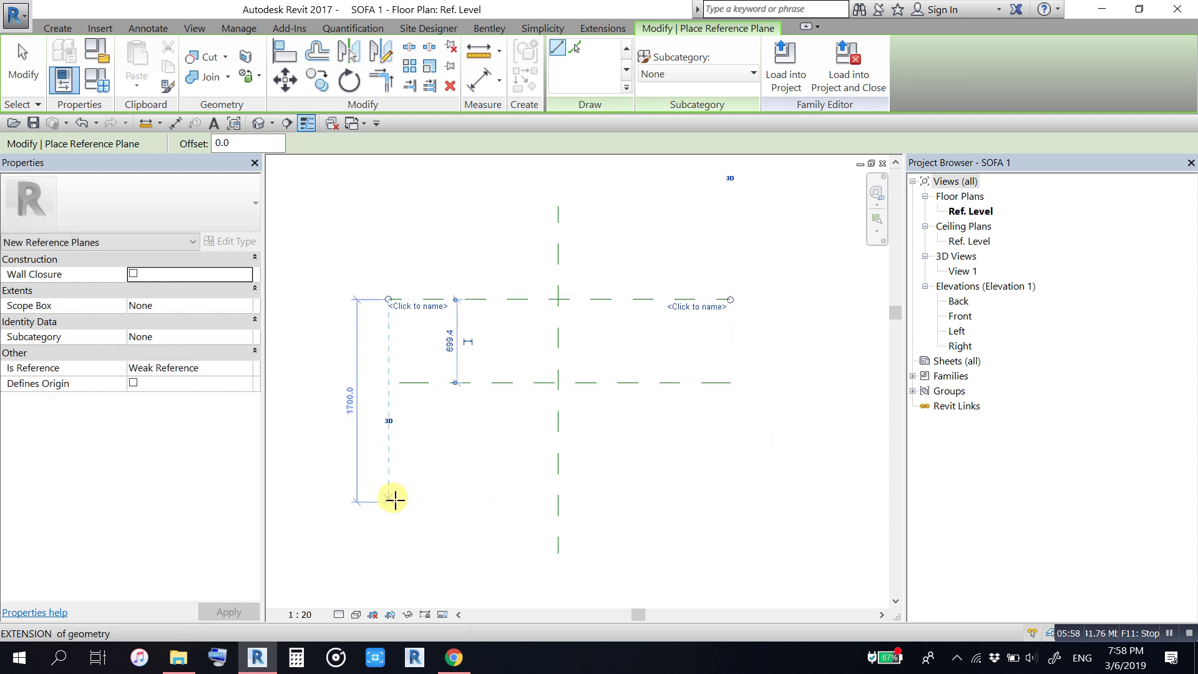
{"action": "left_click", "coordinate": [746, 502]}
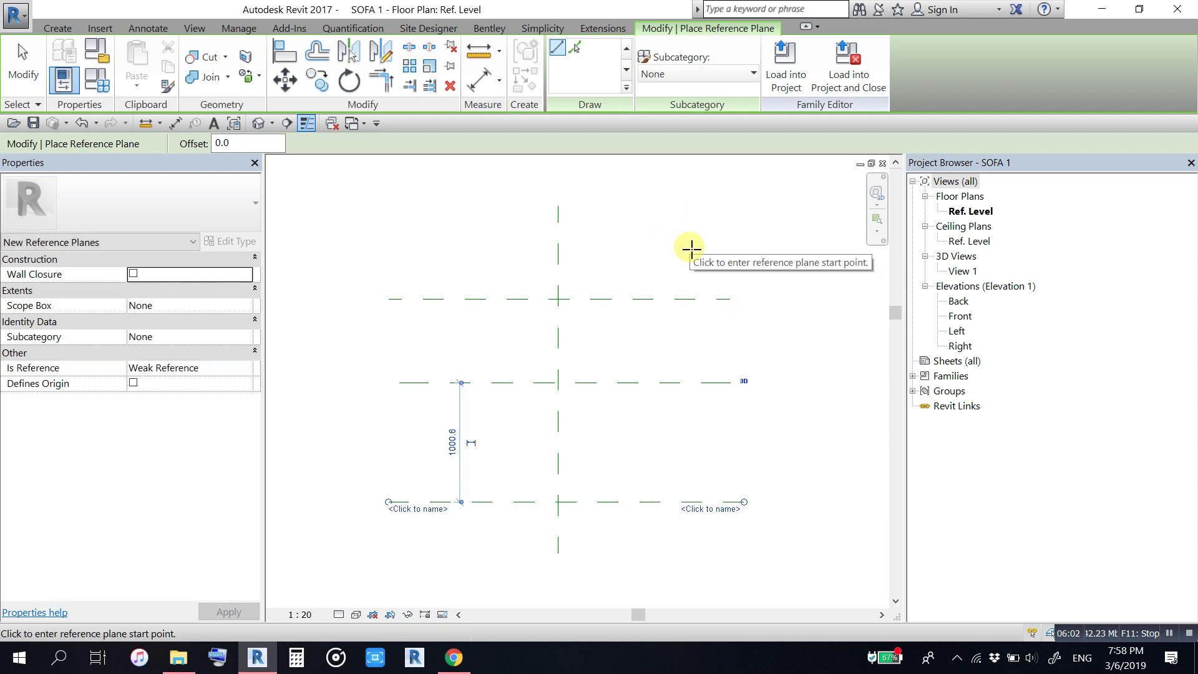
Step: Add vertical reference planes to the right and left of centre
{"action": "left_click", "coordinate": [689, 248]}
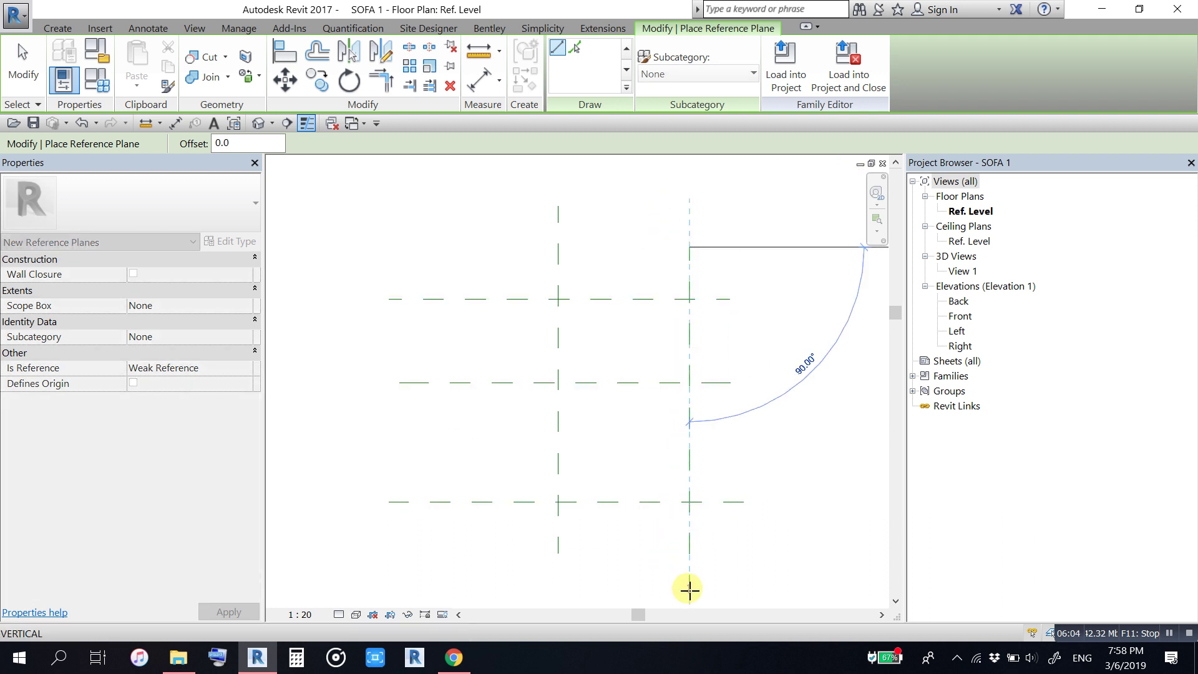
{"action": "left_click", "coordinate": [690, 586]}
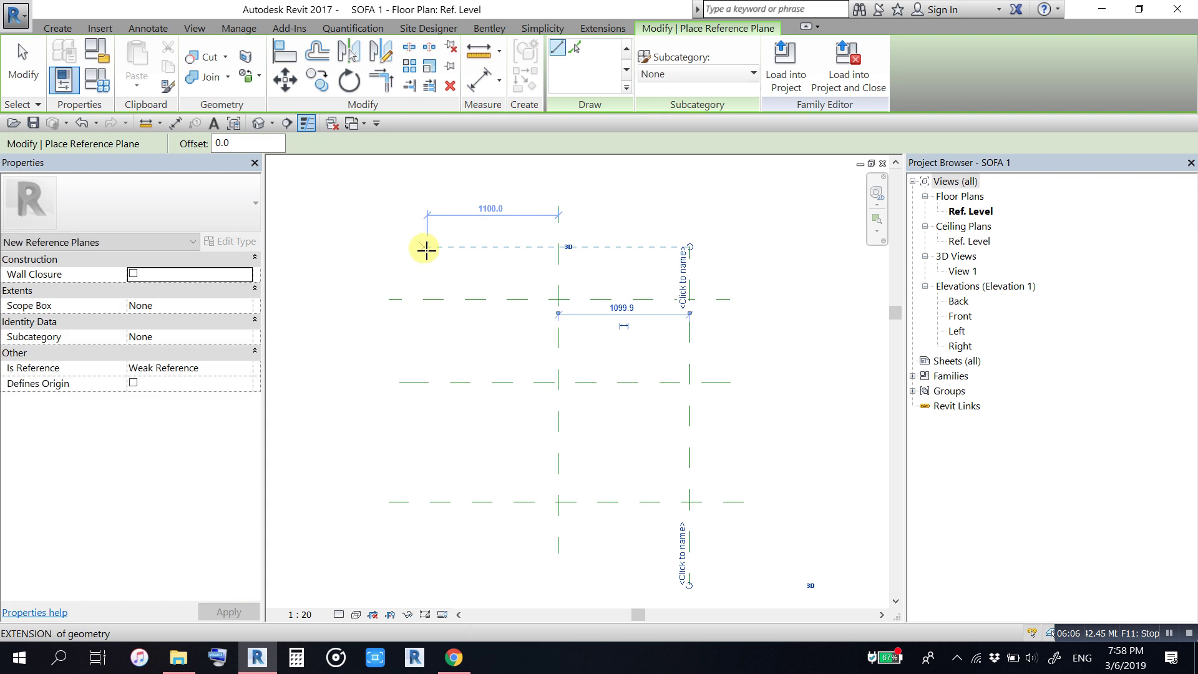
{"action": "left_click", "coordinate": [427, 248]}
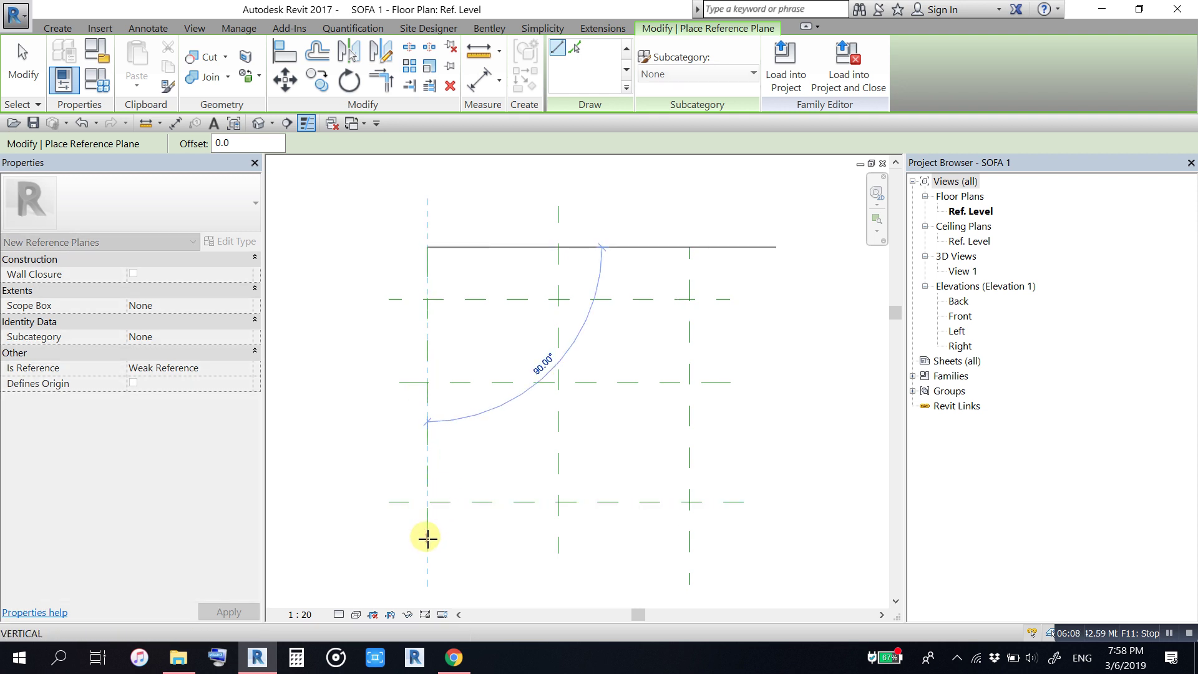
{"action": "left_click", "coordinate": [642, 543]}
{"action": "key", "text": "Escape"}
{"action": "key", "text": "Escape"}
{"action": "middle_click_drag", "start_coordinate": [645, 500], "coordinate": [657, 429]}
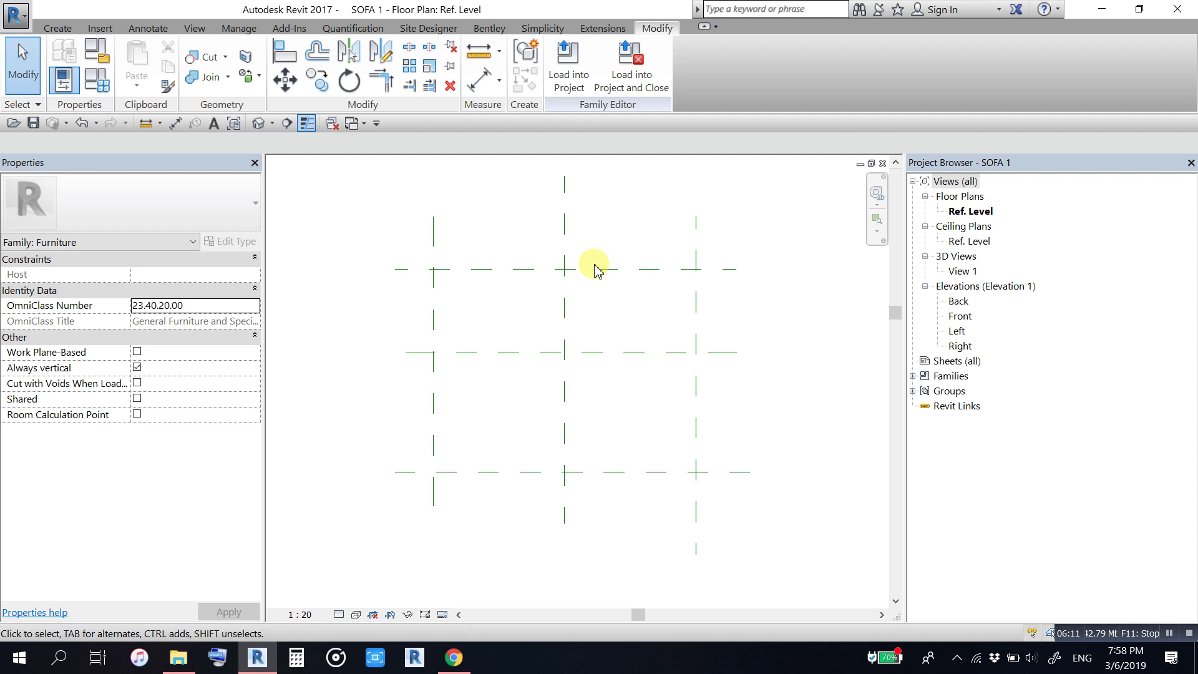
Step: Dimension the three horizontal planes as an EQ chain with a 2001 overall dimension
{"action": "left_click", "coordinate": [477, 81]}
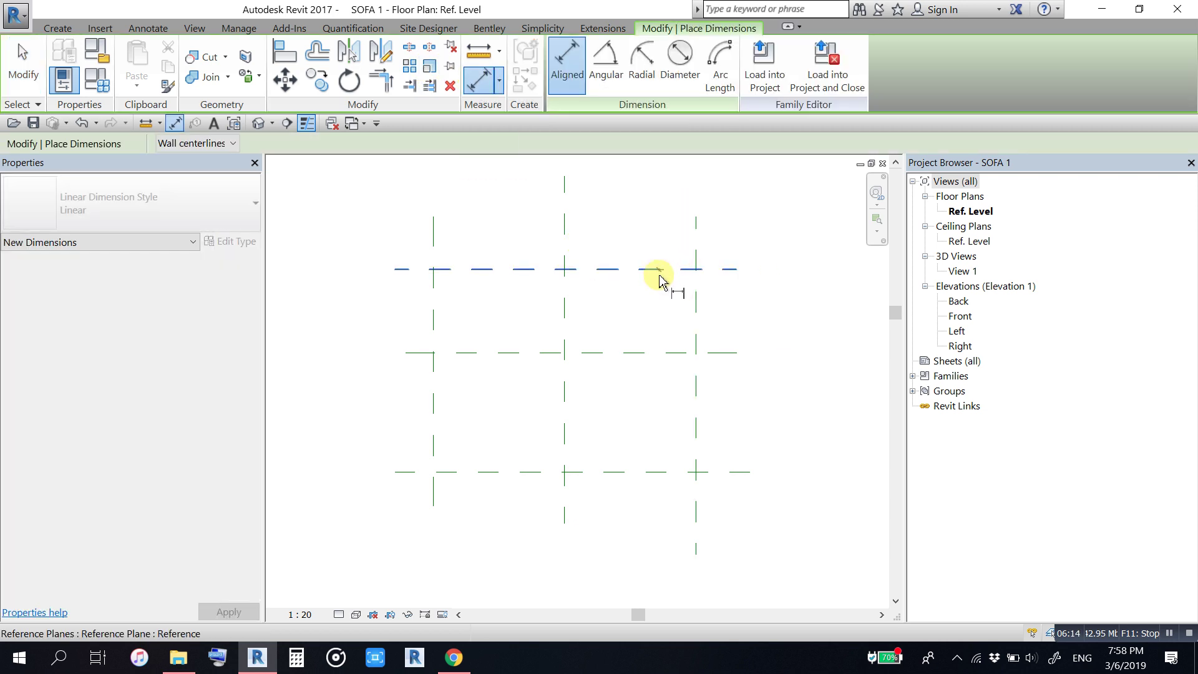
{"action": "left_click", "coordinate": [663, 270]}
{"action": "left_click", "coordinate": [636, 354]}
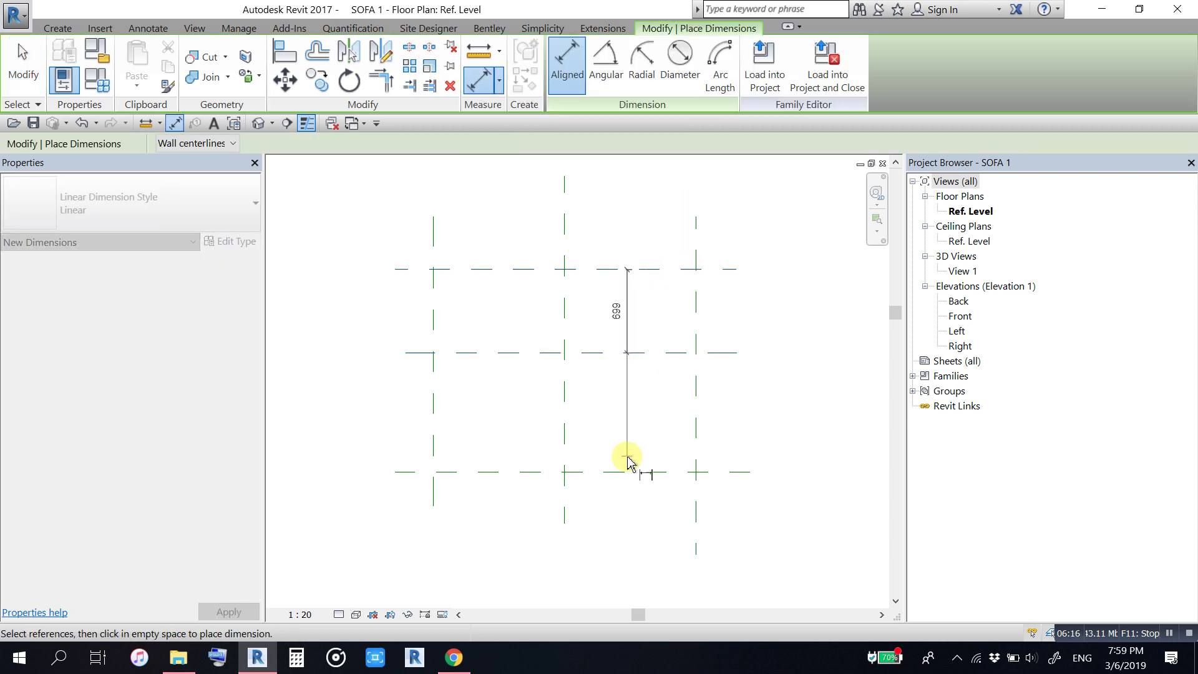
{"action": "left_click", "coordinate": [622, 477]}
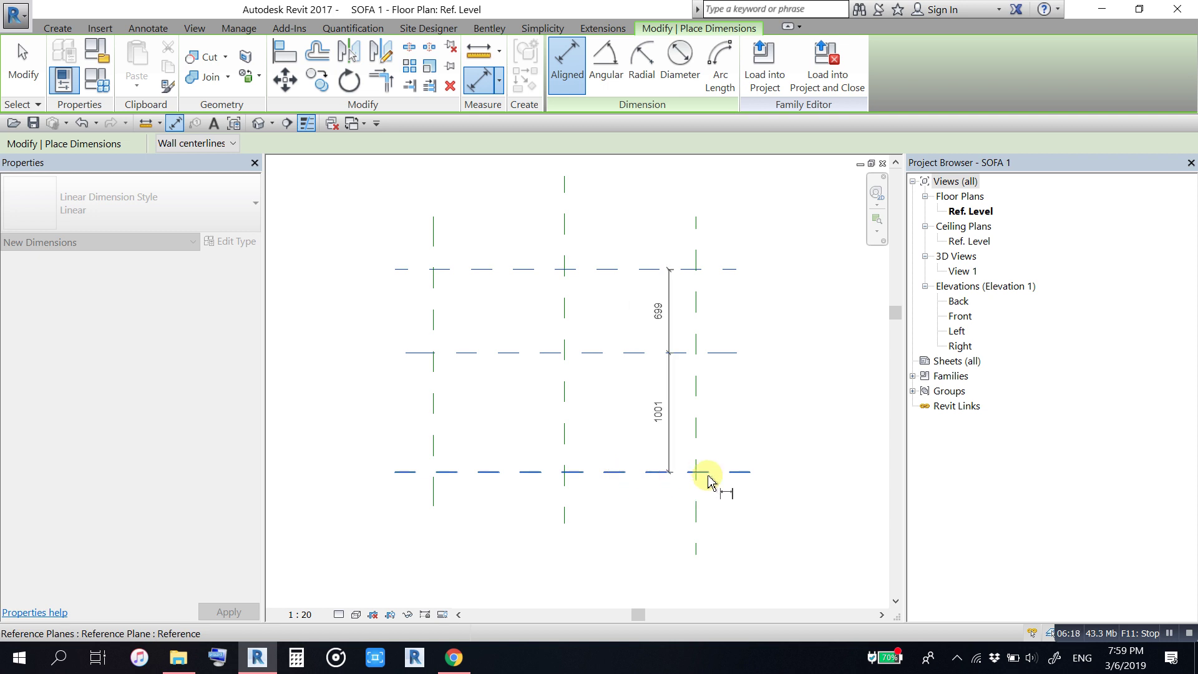
{"action": "left_click", "coordinate": [780, 538]}
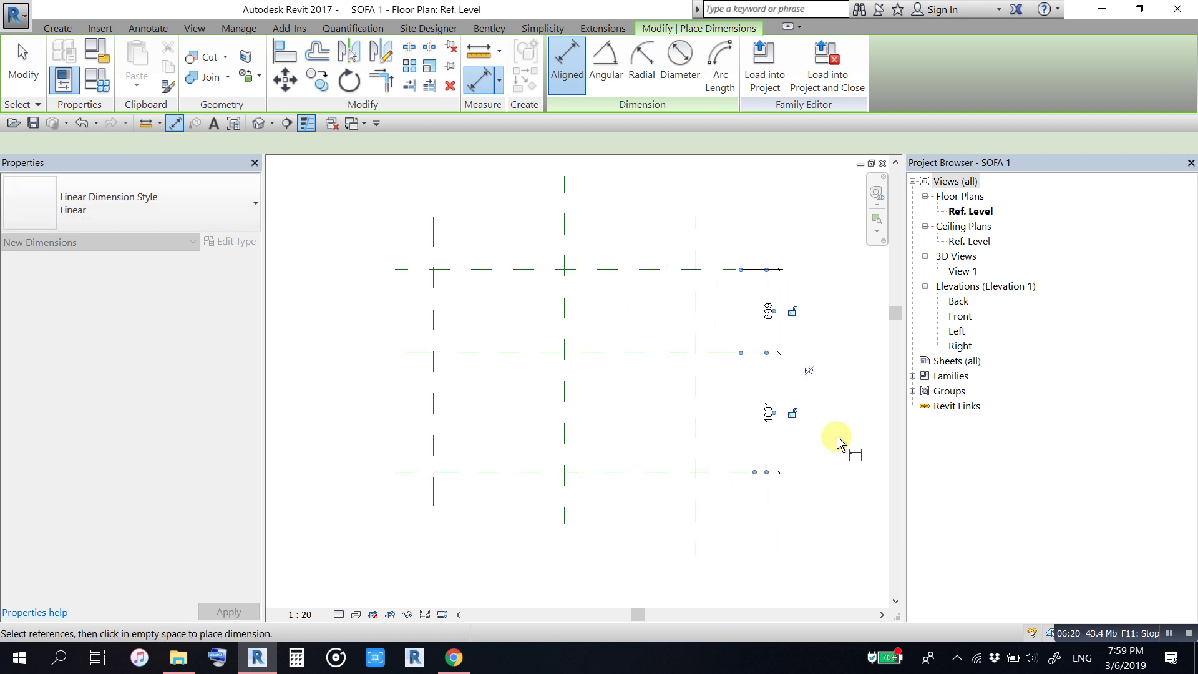
{"action": "left_click", "coordinate": [809, 373]}
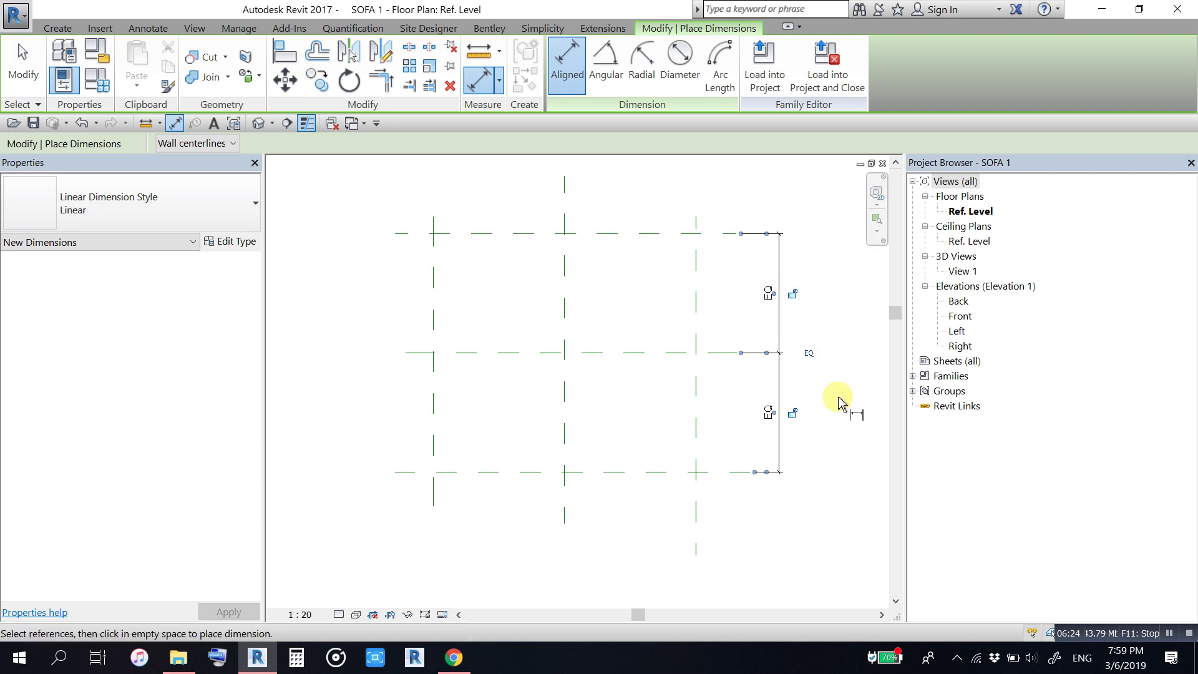
{"action": "left_click", "coordinate": [714, 234]}
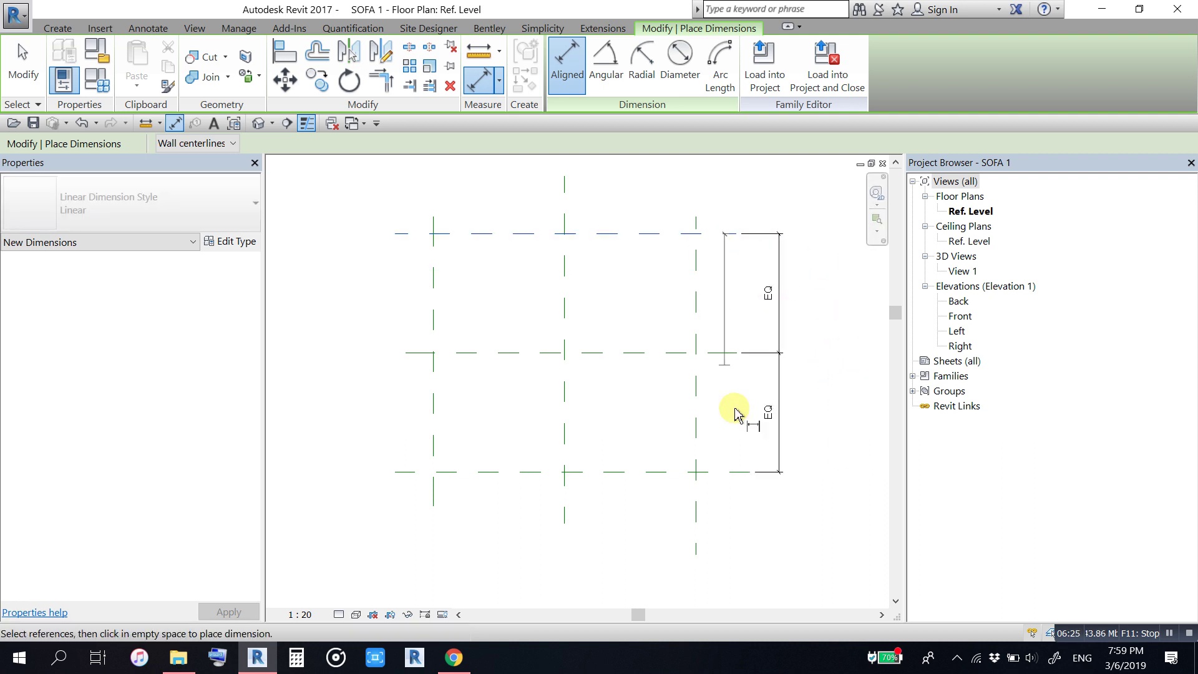
{"action": "left_click", "coordinate": [718, 473]}
{"action": "left_click", "coordinate": [819, 479]}
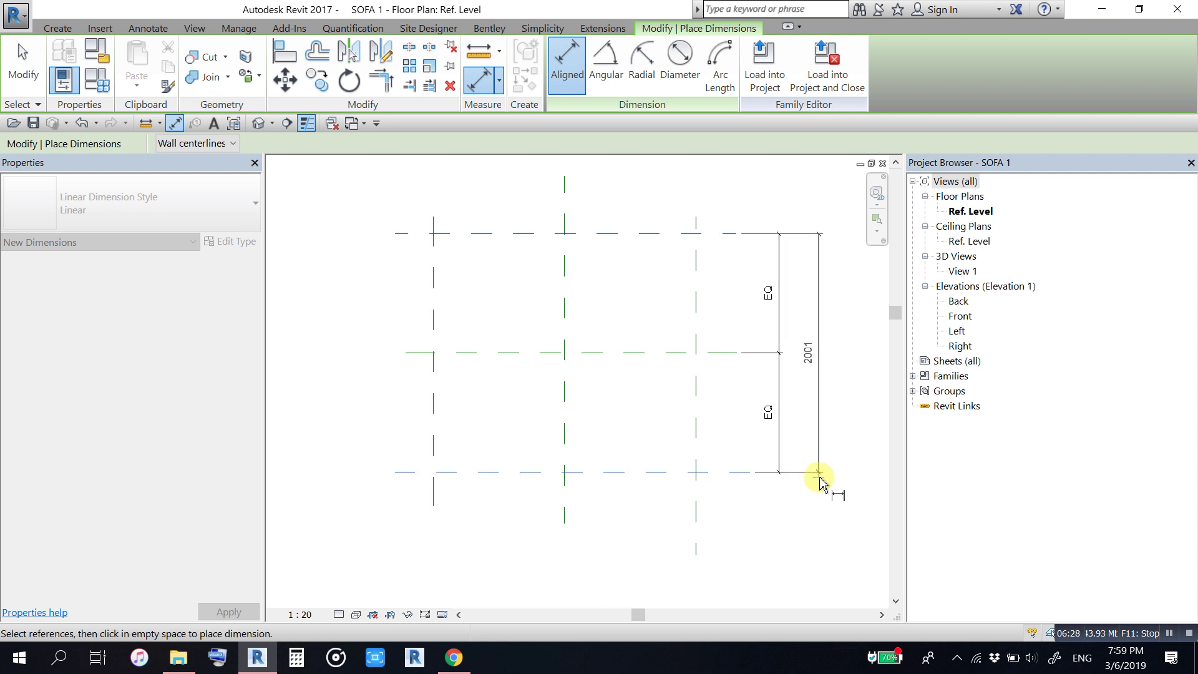
Step: Dimension the three vertical planes as an EQ chain (1100/1100) with a 2200 overall dimension
{"action": "left_click", "coordinate": [693, 530]}
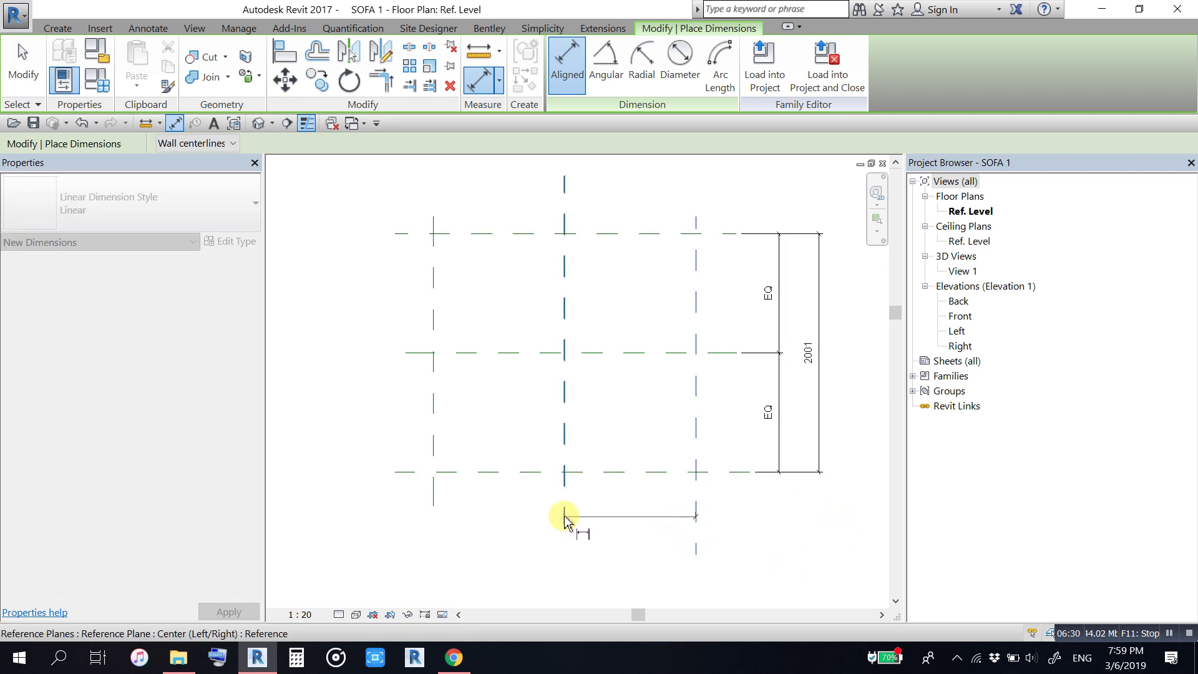
{"action": "left_click", "coordinate": [567, 515]}
{"action": "left_click", "coordinate": [435, 504]}
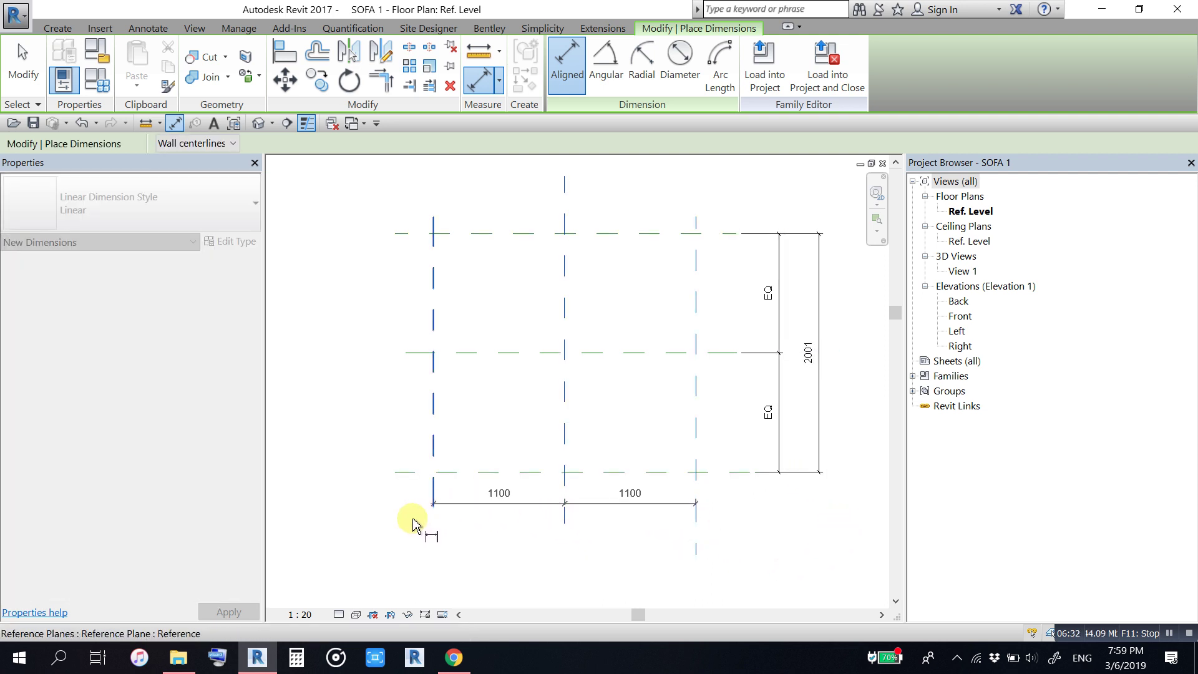
{"action": "left_click", "coordinate": [390, 526]}
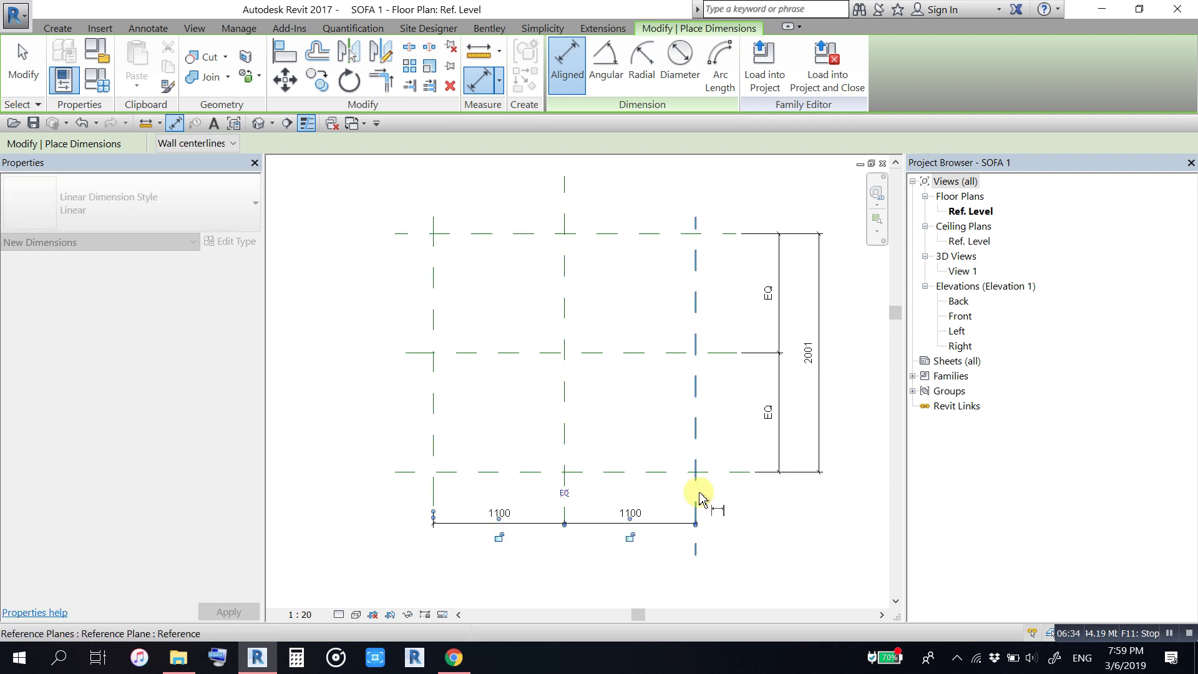
{"action": "left_click", "coordinate": [565, 494]}
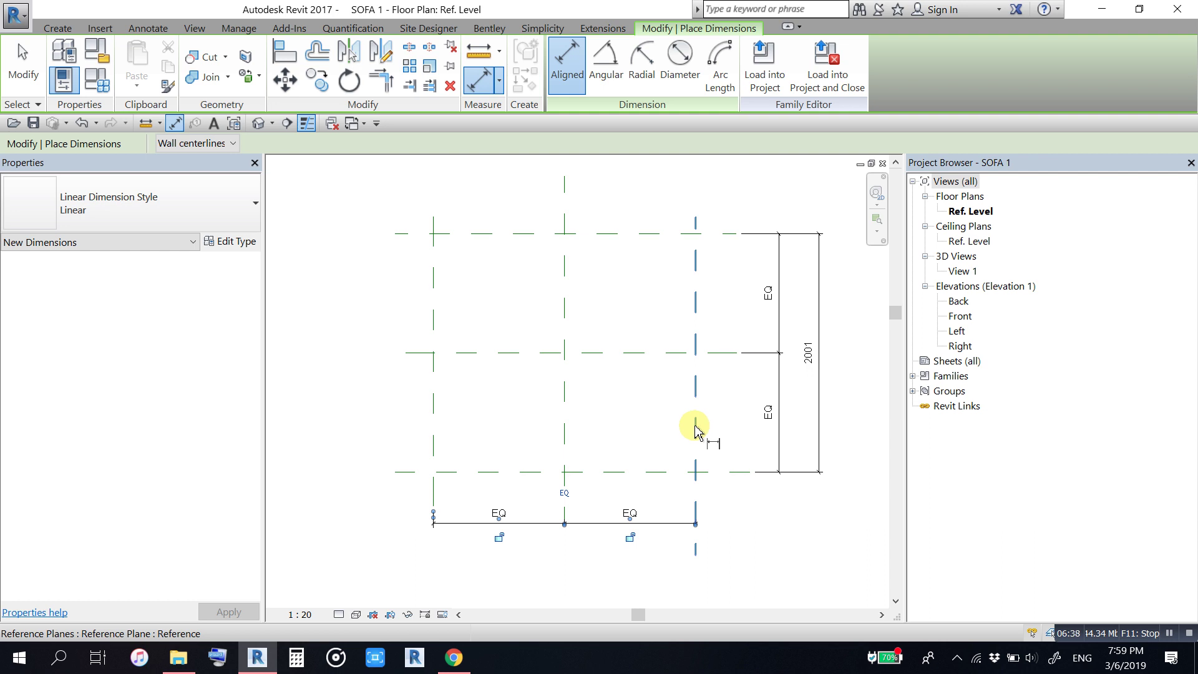
{"action": "left_click", "coordinate": [696, 430]}
{"action": "left_click", "coordinate": [437, 422]}
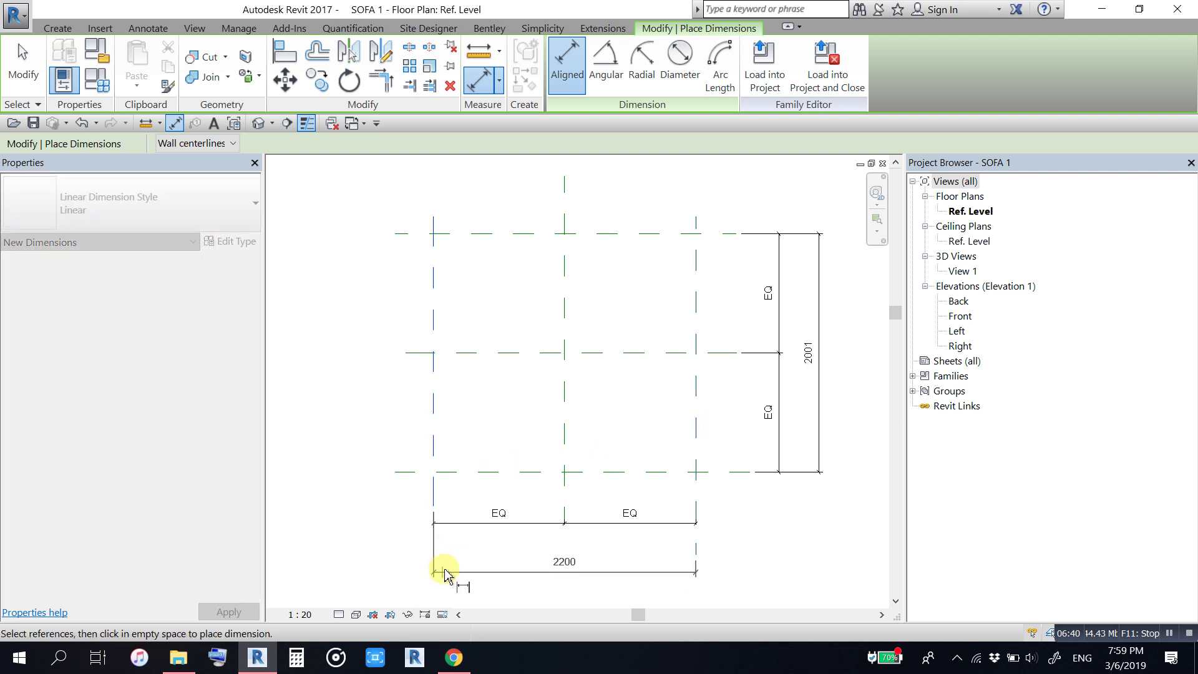
{"action": "left_click", "coordinate": [444, 569]}
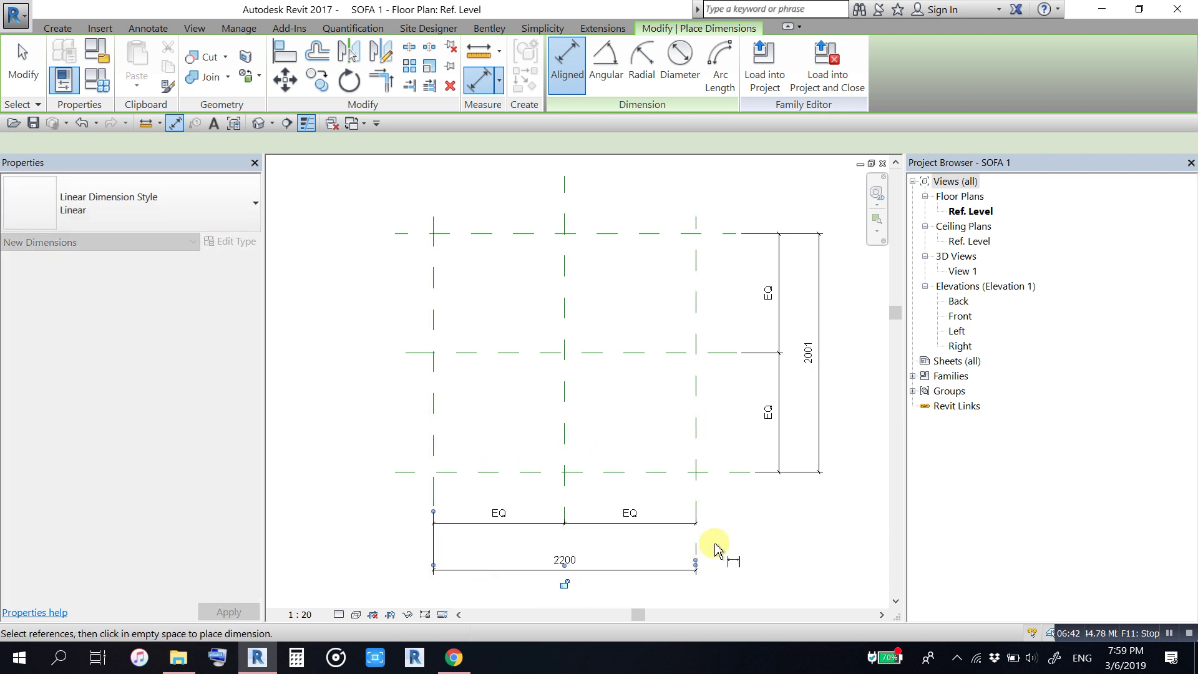
{"action": "key", "text": "Escape"}
{"action": "key", "text": "Escape"}
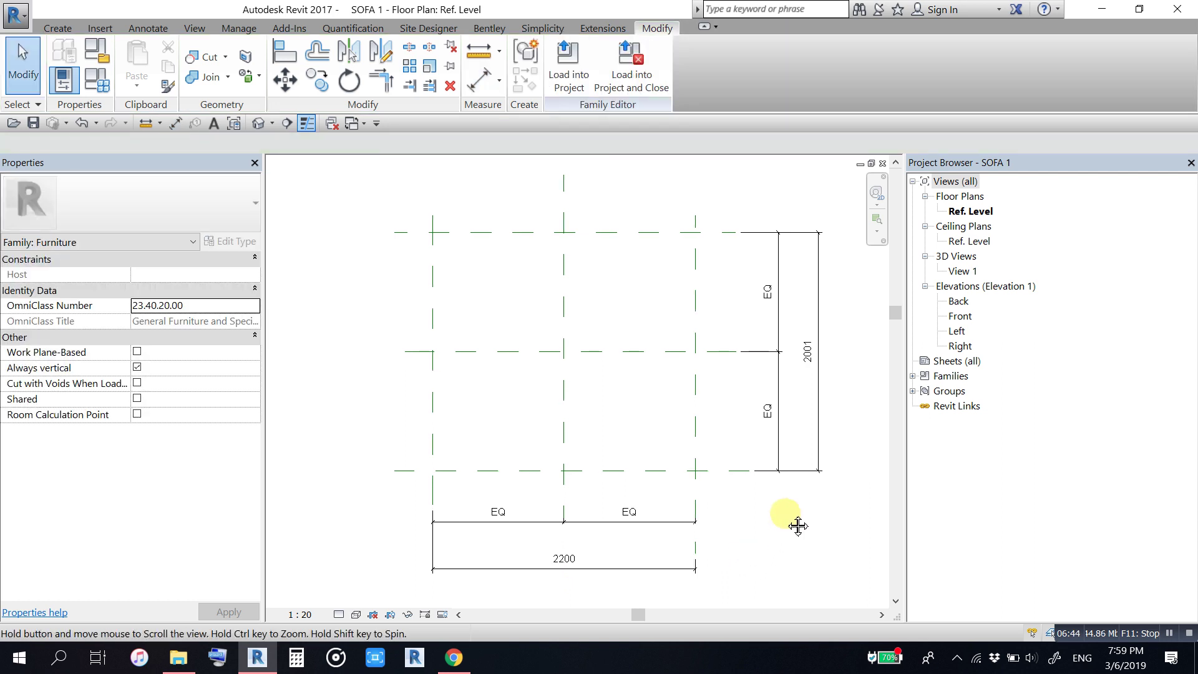
{"action": "middle_click_drag", "start_coordinate": [796, 523], "coordinate": [770, 509]}
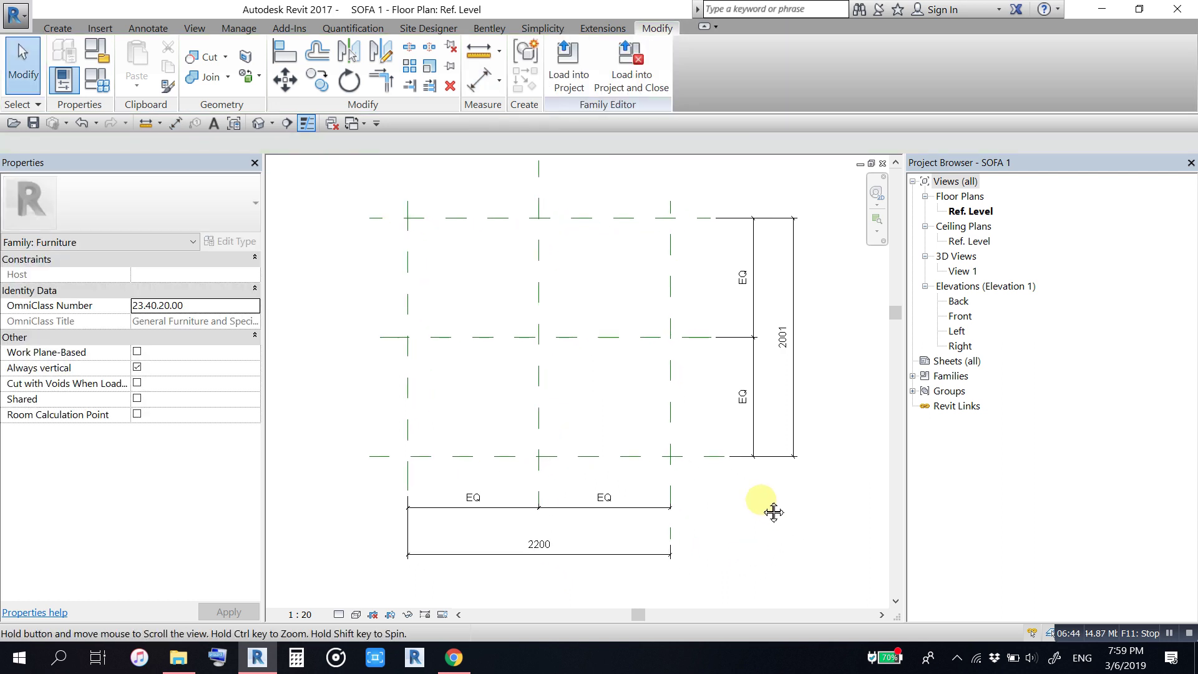
Step: Label the 2001 dimension with a new instance parameter 'width', reading width = 2001
{"action": "left_click", "coordinate": [791, 372]}
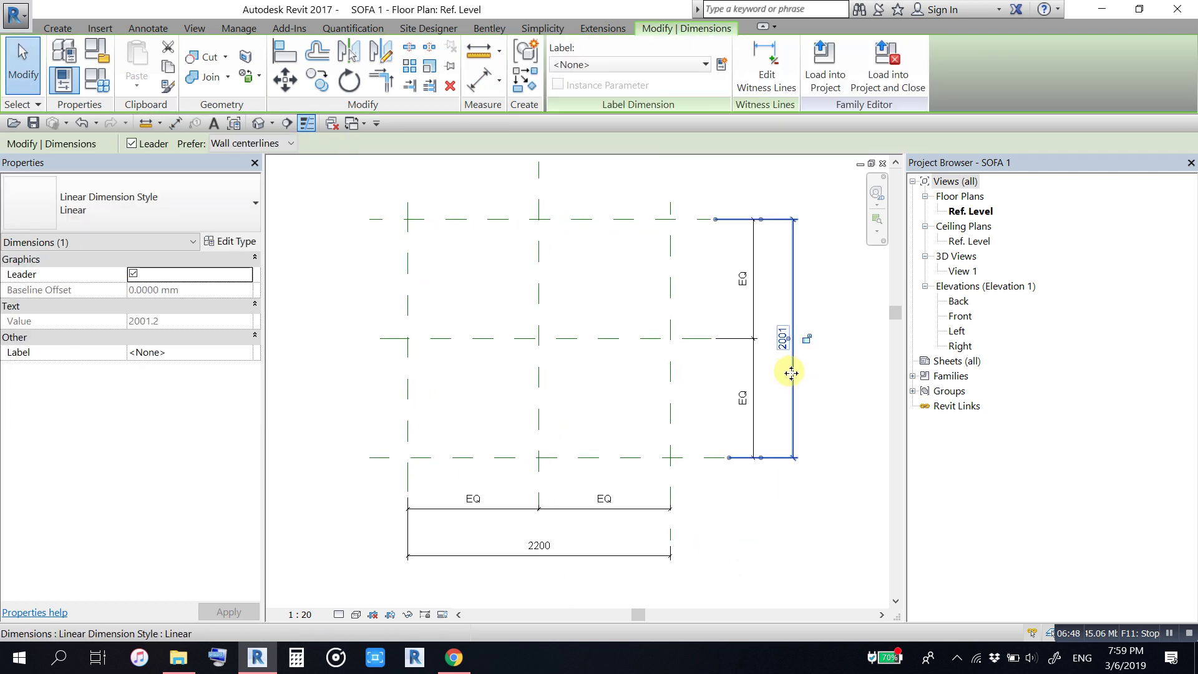
{"action": "left_click", "coordinate": [721, 64]}
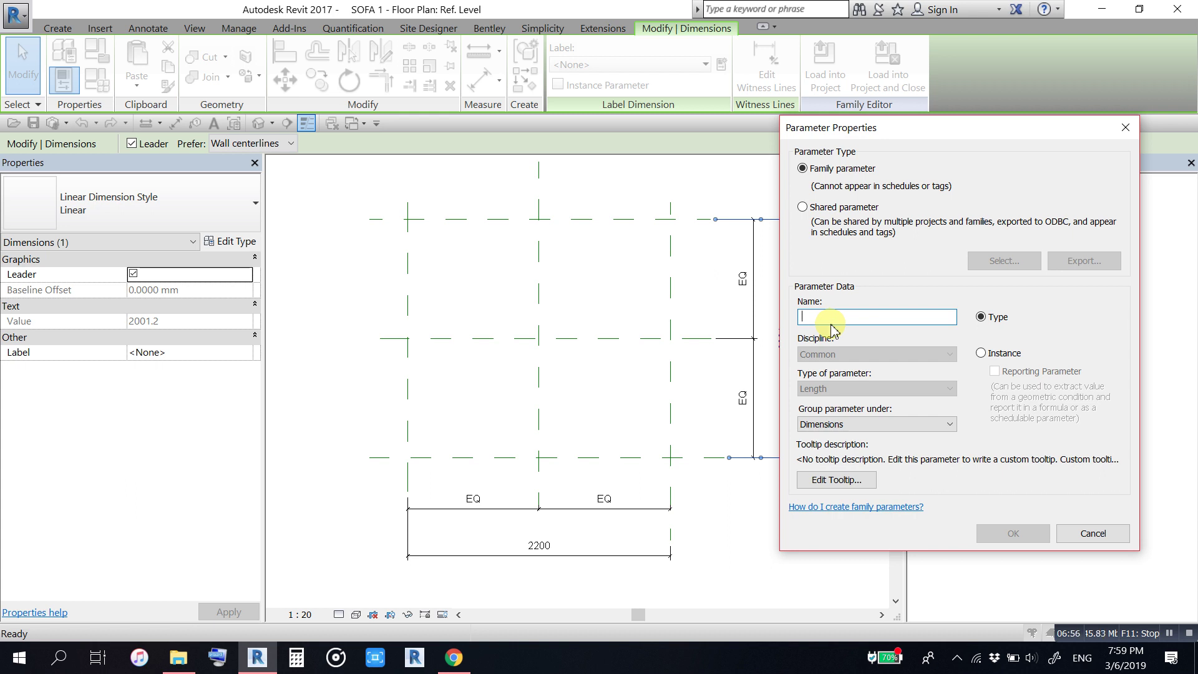
{"action": "type", "text": "width"}
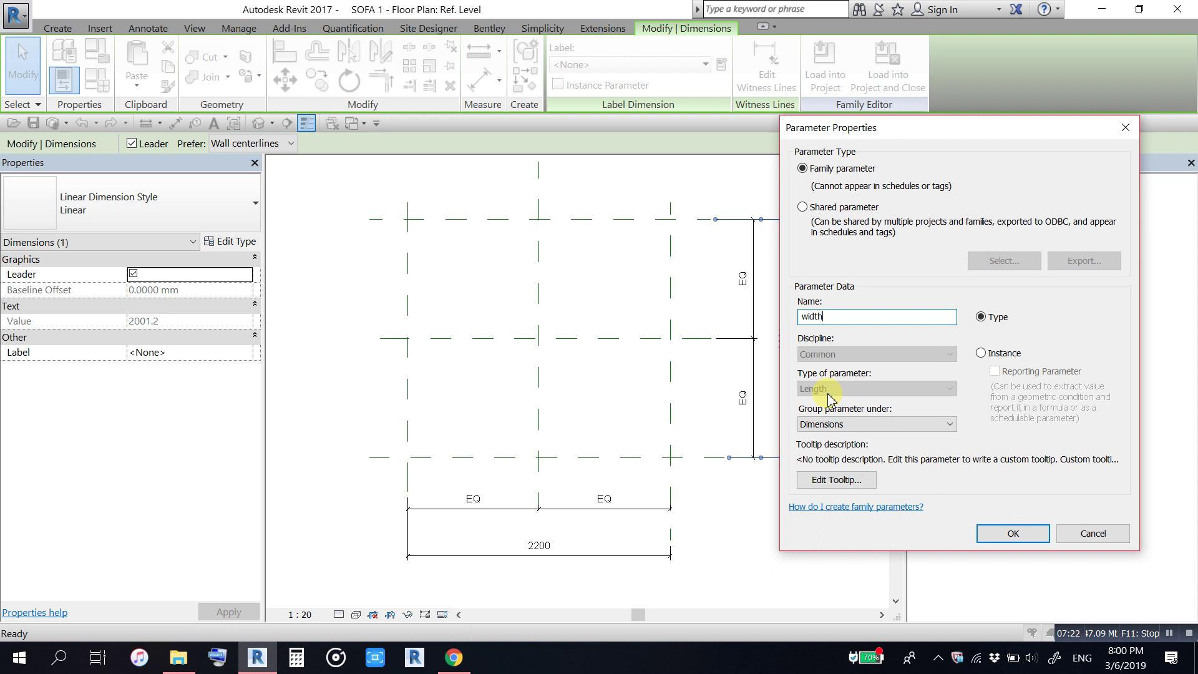
{"action": "left_click", "coordinate": [982, 354]}
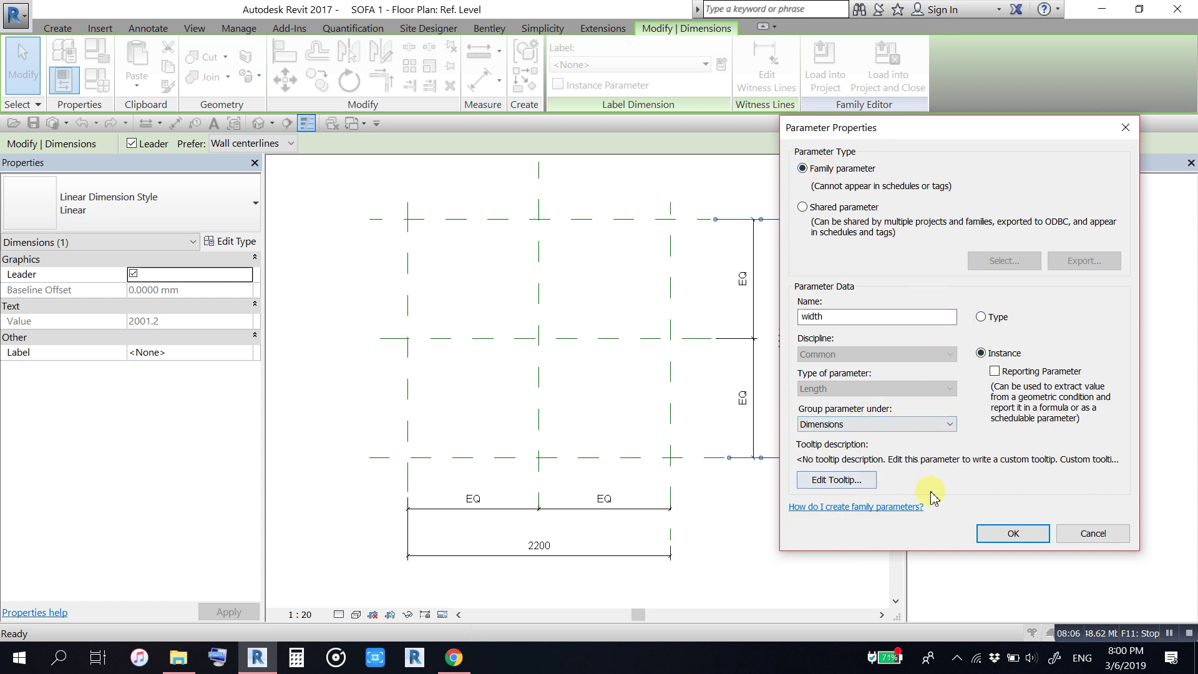
{"action": "left_click", "coordinate": [1007, 536]}
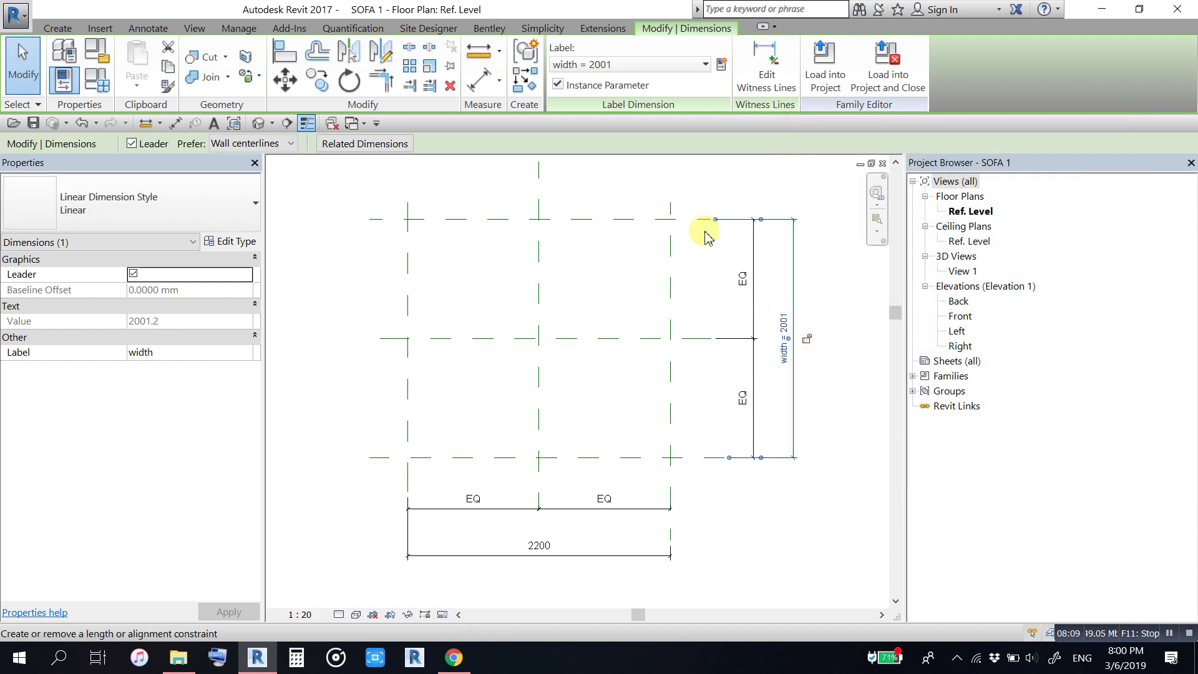
{"action": "left_click", "coordinate": [804, 349]}
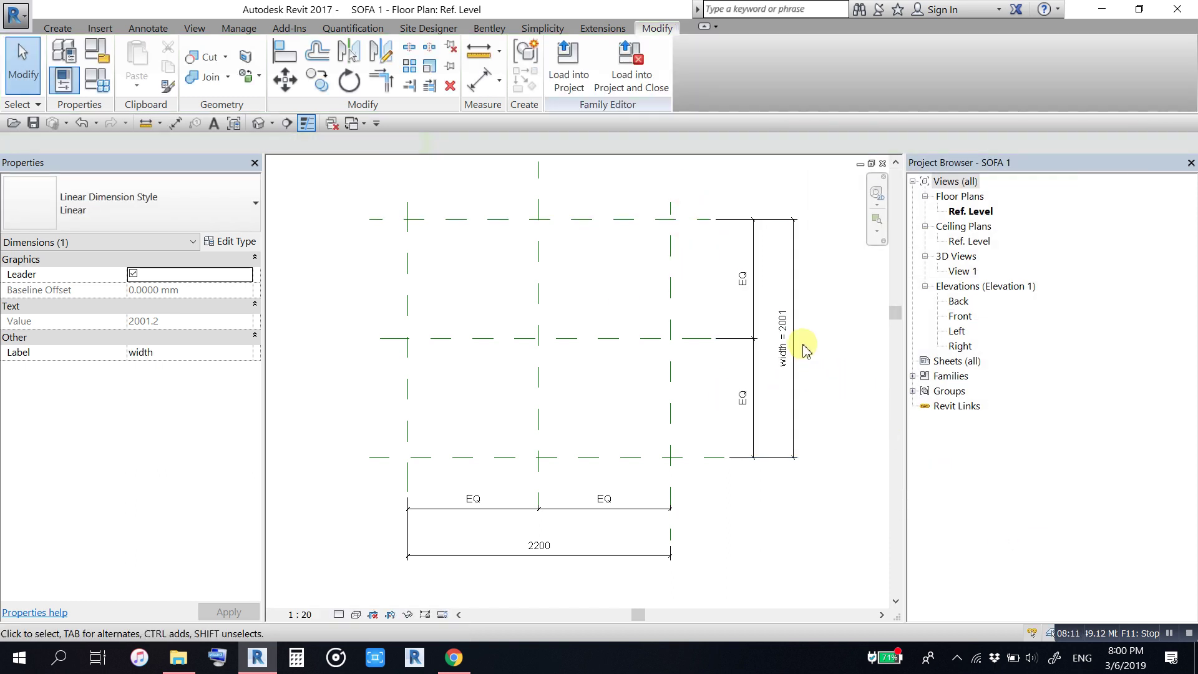
{"action": "scroll", "coordinate": [804, 349], "scroll_direction": "up", "scroll_amount": 2}
{"action": "scroll", "coordinate": [781, 302], "scroll_direction": "down", "scroll_amount": 2}
{"action": "scroll", "coordinate": [762, 375], "scroll_direction": "down", "scroll_amount": 1}
{"action": "scroll", "coordinate": [686, 469], "scroll_direction": "down", "scroll_amount": 1}
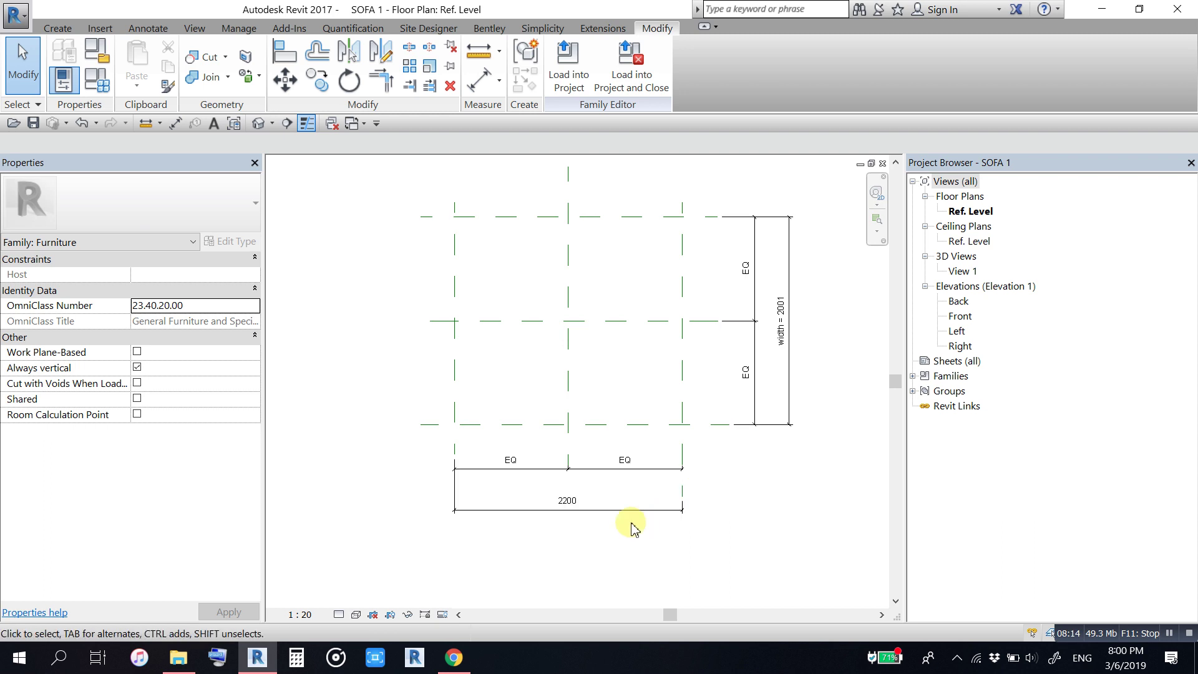
Step: Label the 2200 dimension with a new instance parameter 'length', reading length = 2200
{"action": "left_click", "coordinate": [615, 509]}
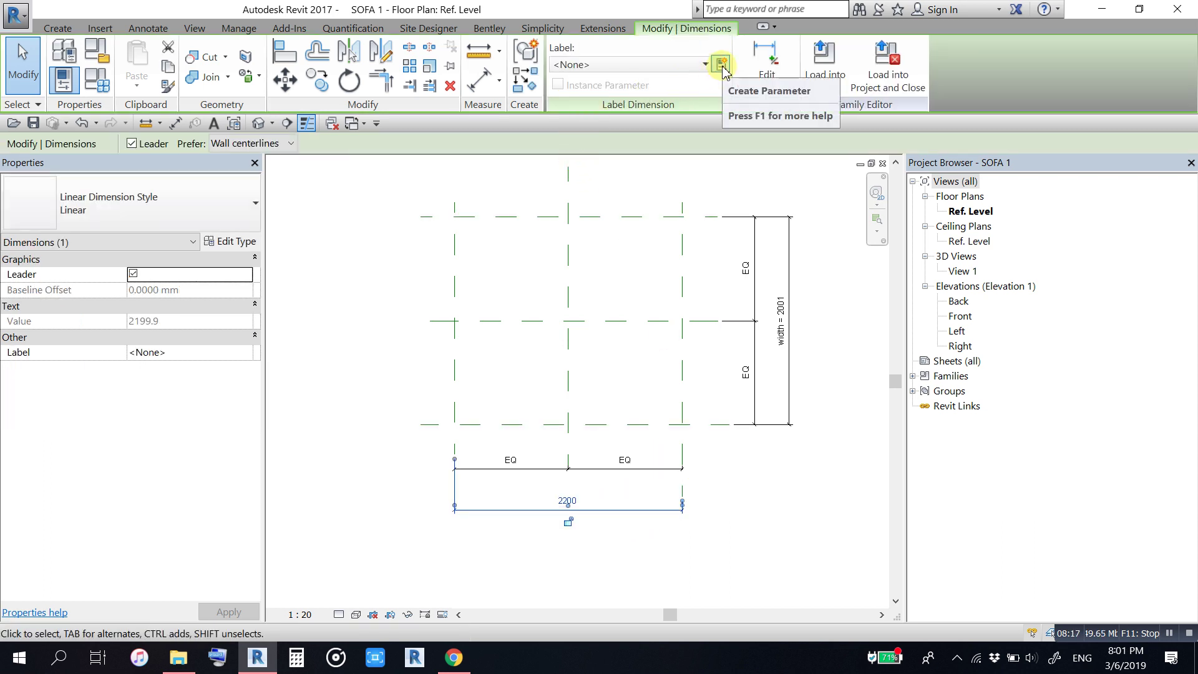
{"action": "left_click", "coordinate": [723, 65]}
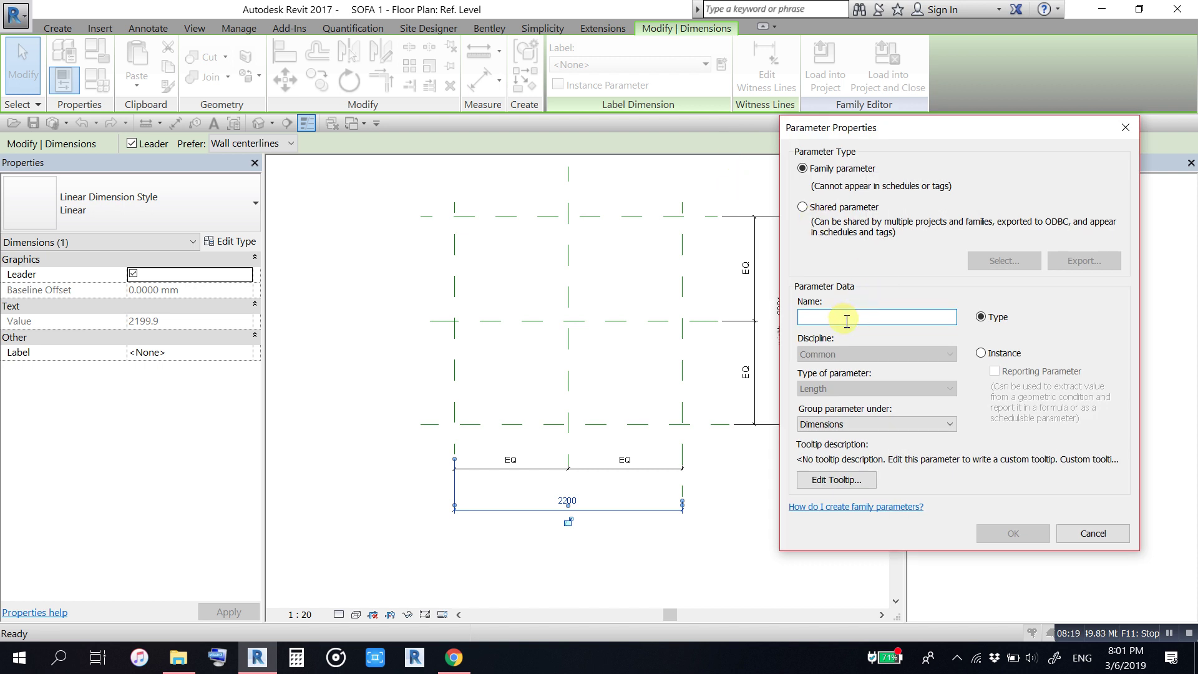
{"action": "type", "text": "length"}
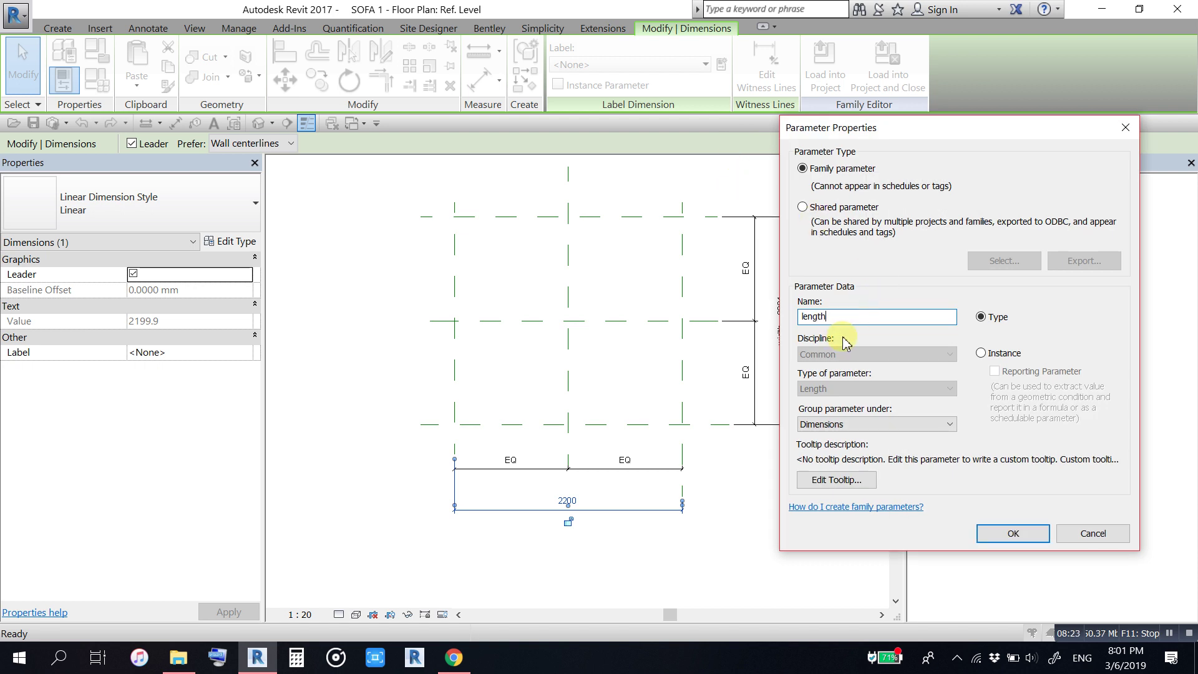
{"action": "left_click", "coordinate": [982, 353]}
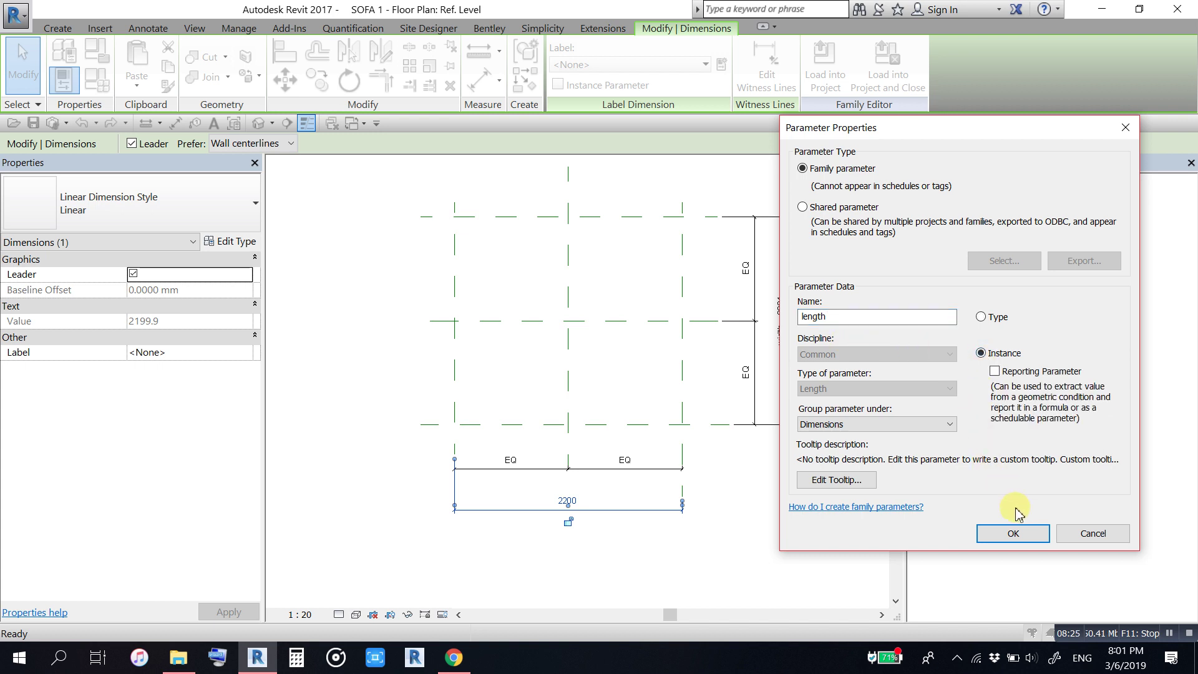
{"action": "left_click", "coordinate": [1014, 534]}
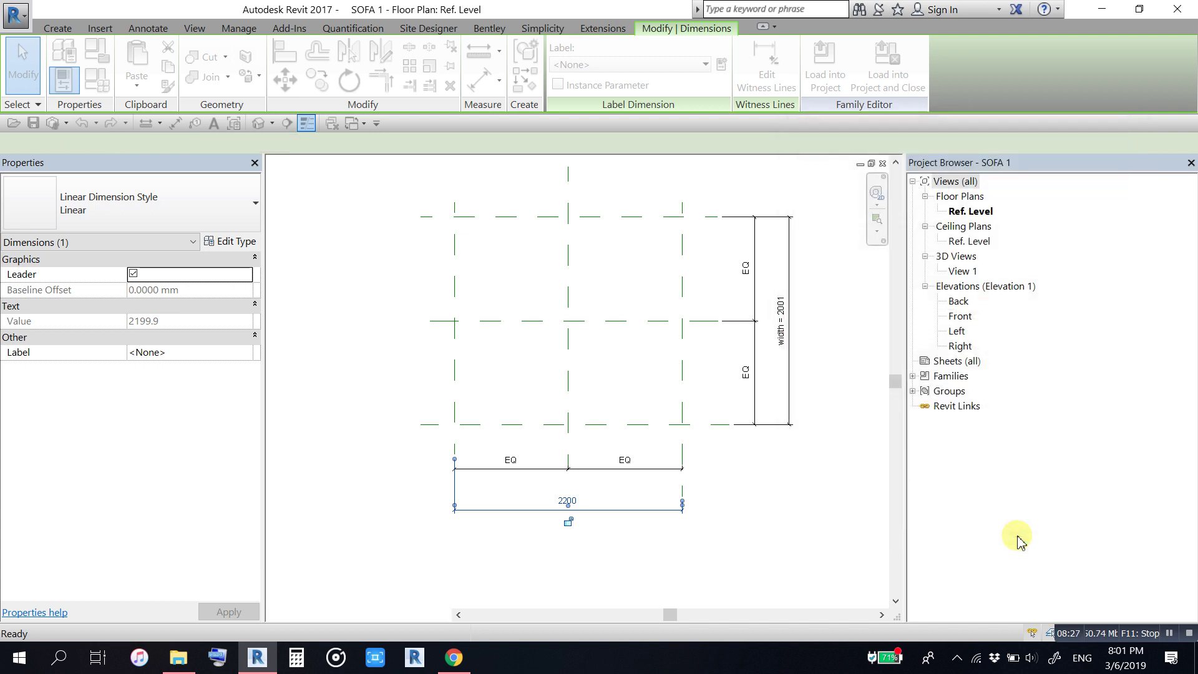
{"action": "left_click", "coordinate": [707, 409]}
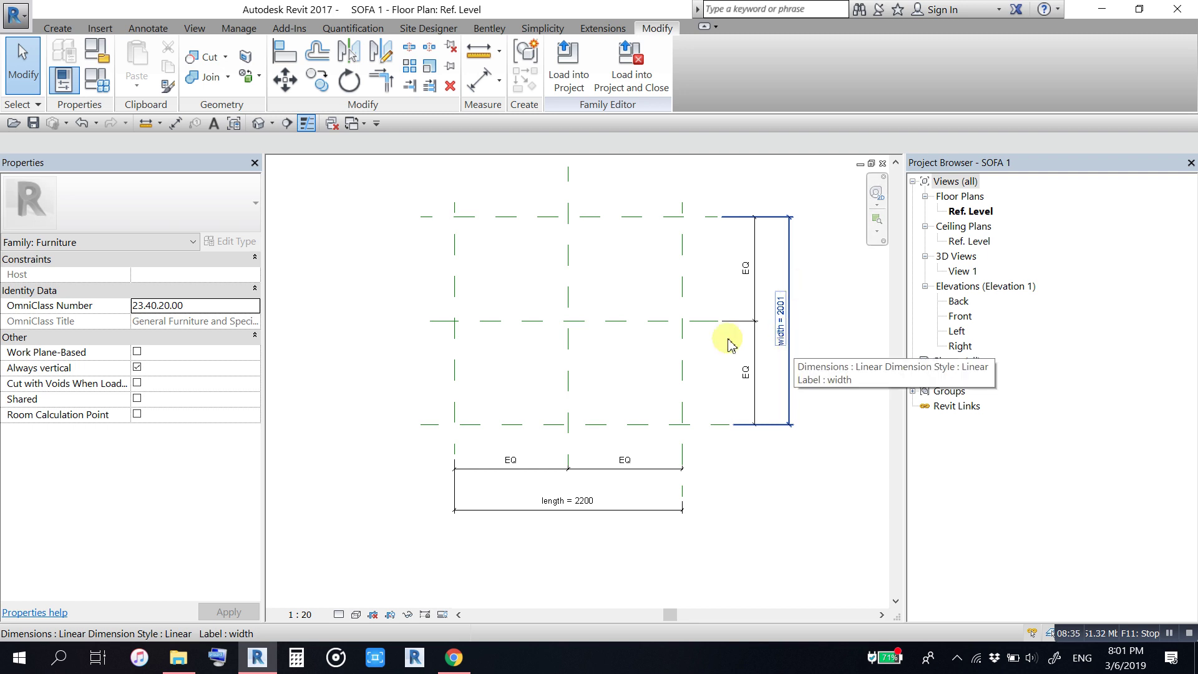
Step: Check the Family Types parameters briefly and pan the plan to expose the reference planes
{"action": "left_click", "coordinate": [103, 89]}
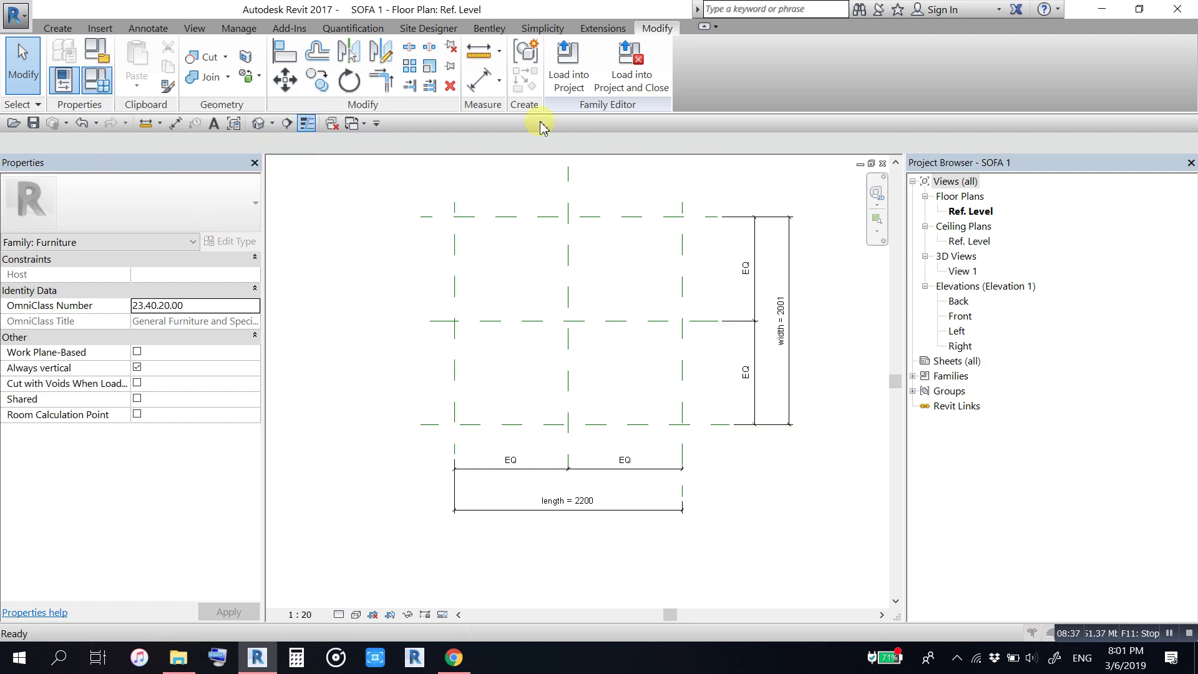
{"action": "mouse_move", "coordinate": [920, 142]}
{"action": "left_mouse_down"}
{"action": "mouse_move", "coordinate": [1024, 87]}
{"action": "mouse_move", "coordinate": [957, 95]}
{"action": "left_mouse_up"}
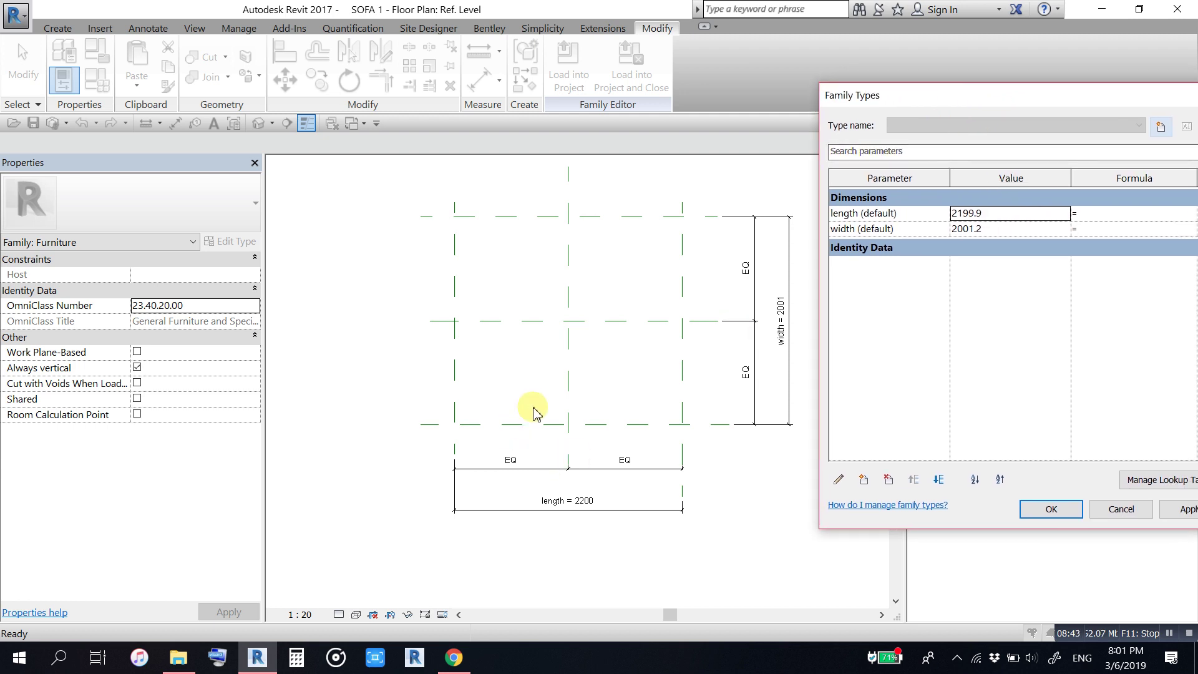
{"action": "left_click", "coordinate": [1122, 509]}
{"action": "scroll", "coordinate": [666, 428], "scroll_direction": "down", "scroll_amount": 1}
{"action": "middle_click_drag", "start_coordinate": [666, 428], "coordinate": [615, 478]}
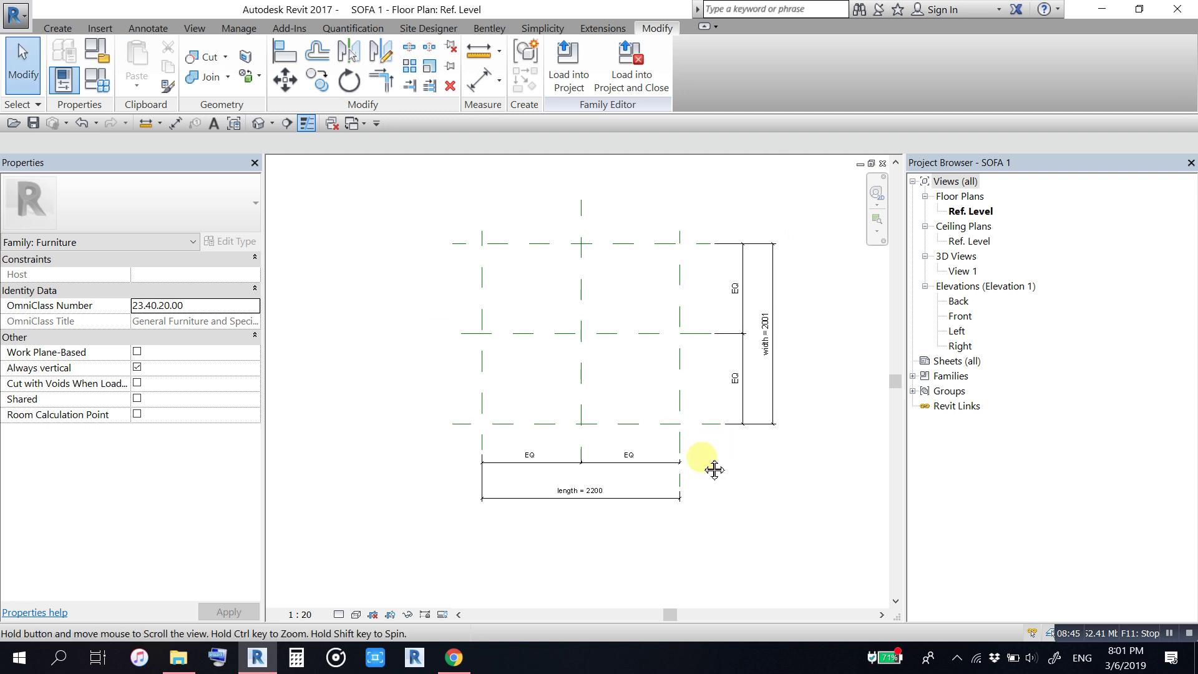
Step: Flex length to 1800 and width to 600, then width to 800, applying each
{"action": "left_click", "coordinate": [100, 88]}
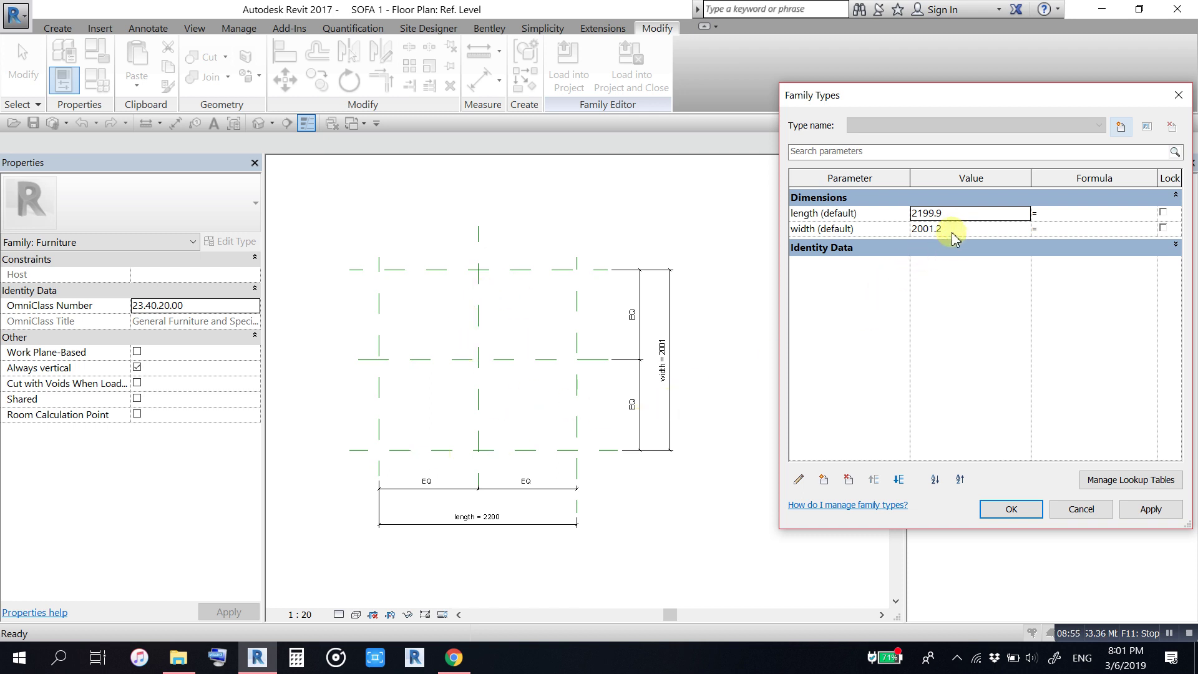
{"action": "left_click", "coordinate": [970, 214]}
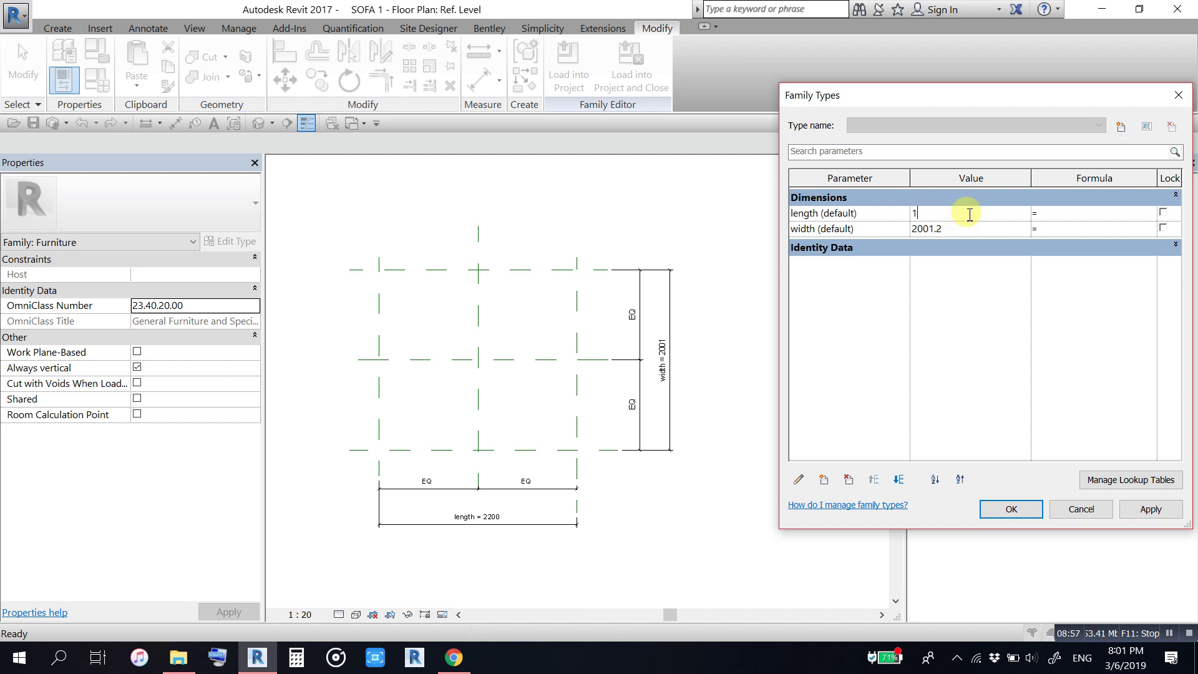
{"action": "type", "text": "800"}
{"action": "left_click", "coordinate": [964, 231]}
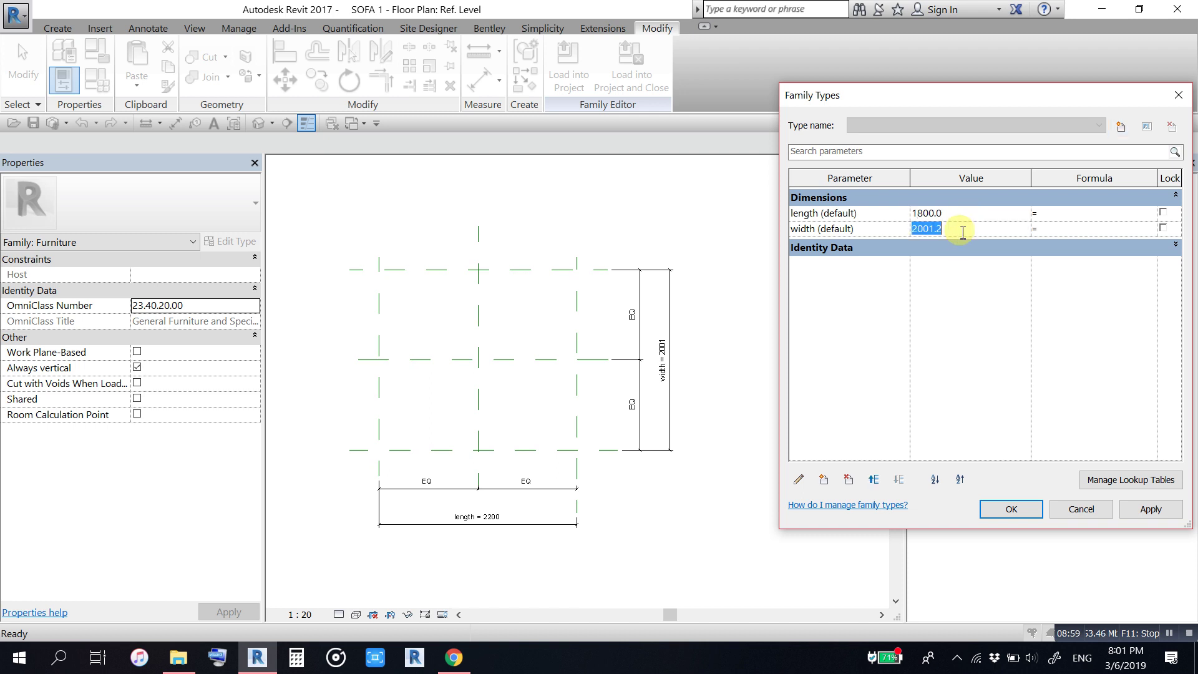
{"action": "type", "text": "600"}
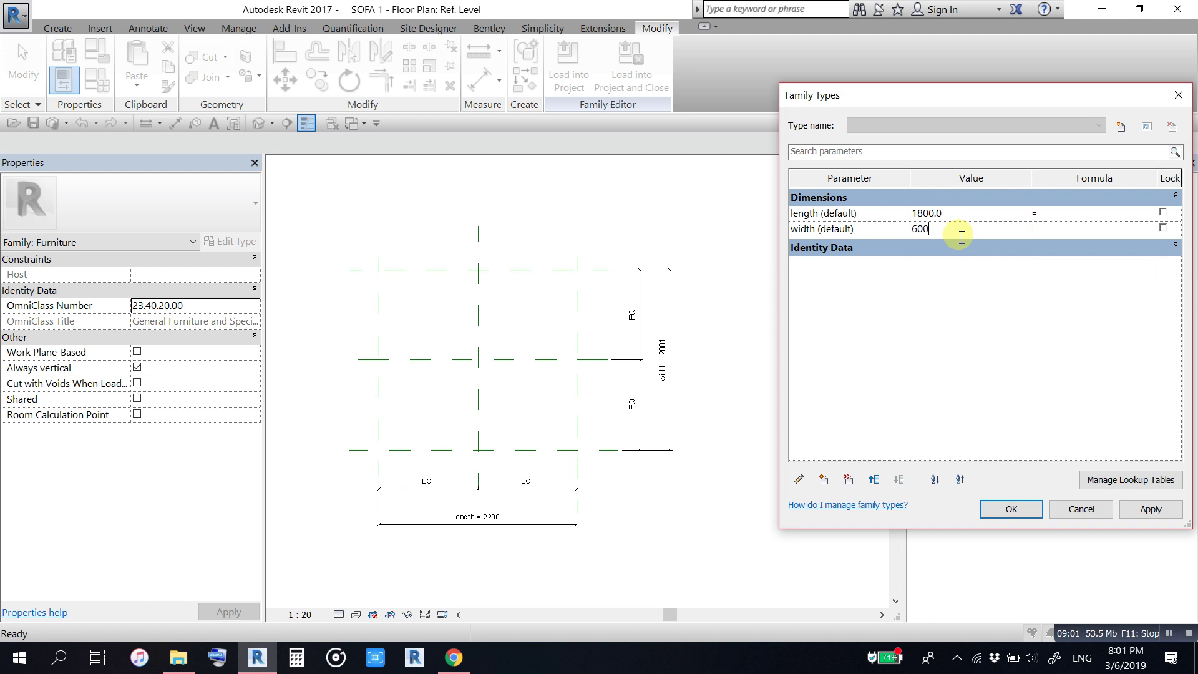
{"action": "left_click", "coordinate": [1152, 509]}
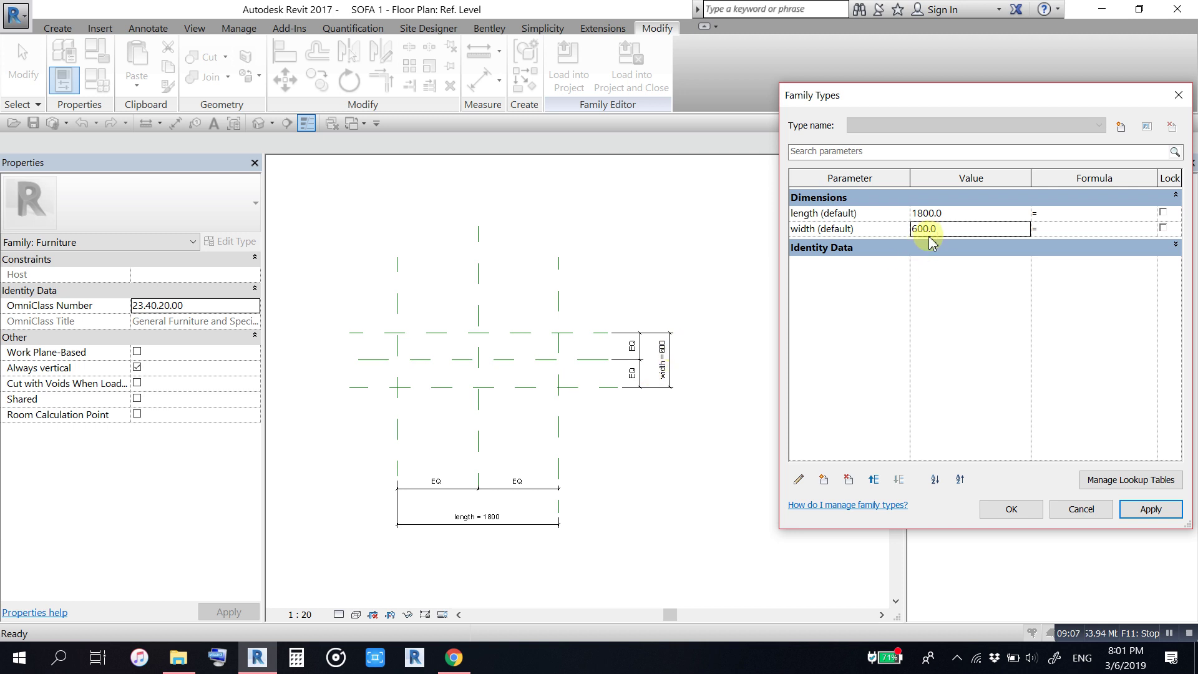
{"action": "left_click", "coordinate": [954, 231]}
{"action": "type", "text": "800"}
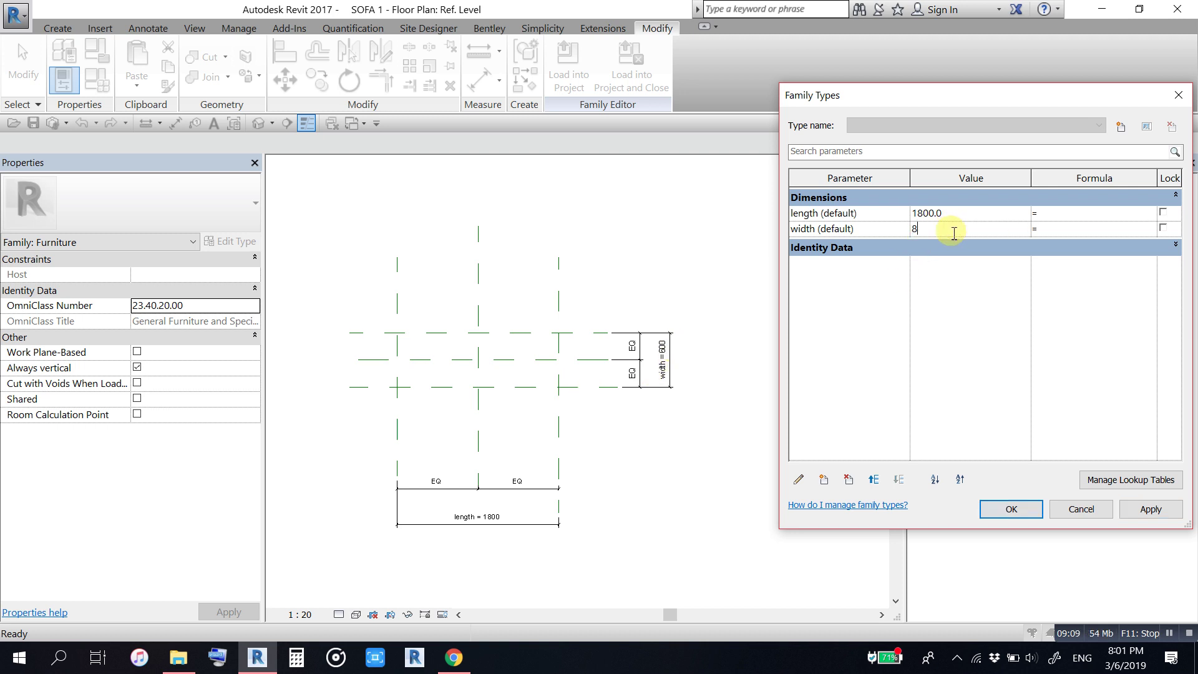
{"action": "left_click", "coordinate": [1151, 509]}
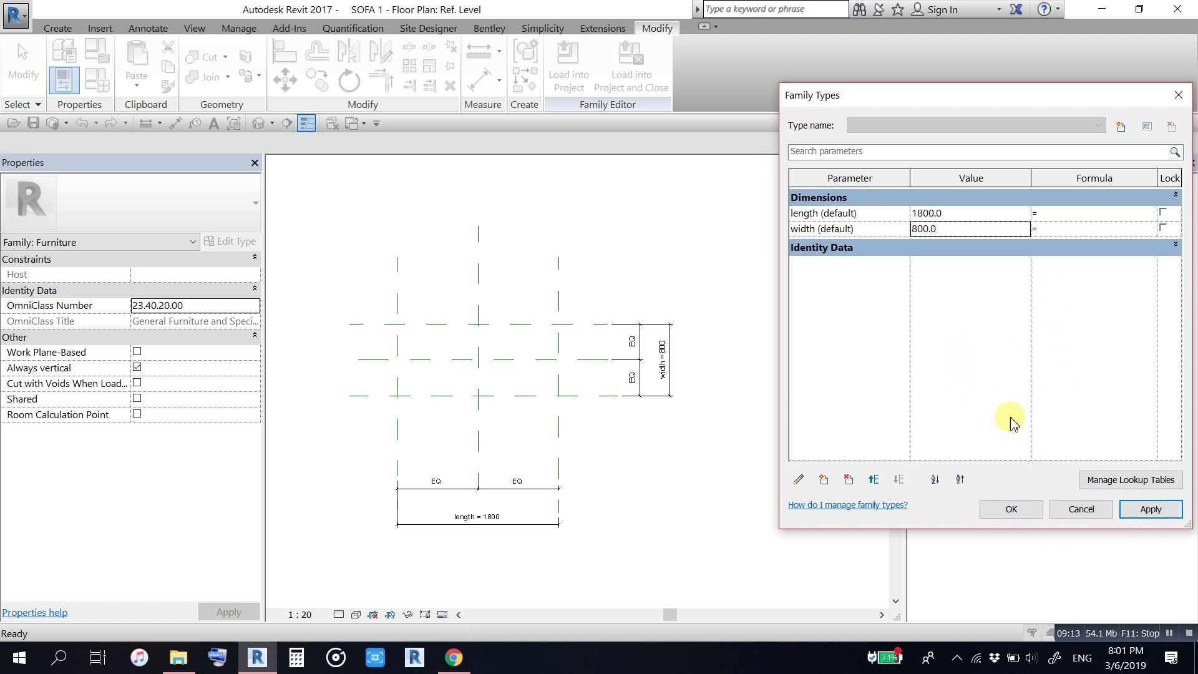
{"action": "left_click", "coordinate": [1011, 509]}
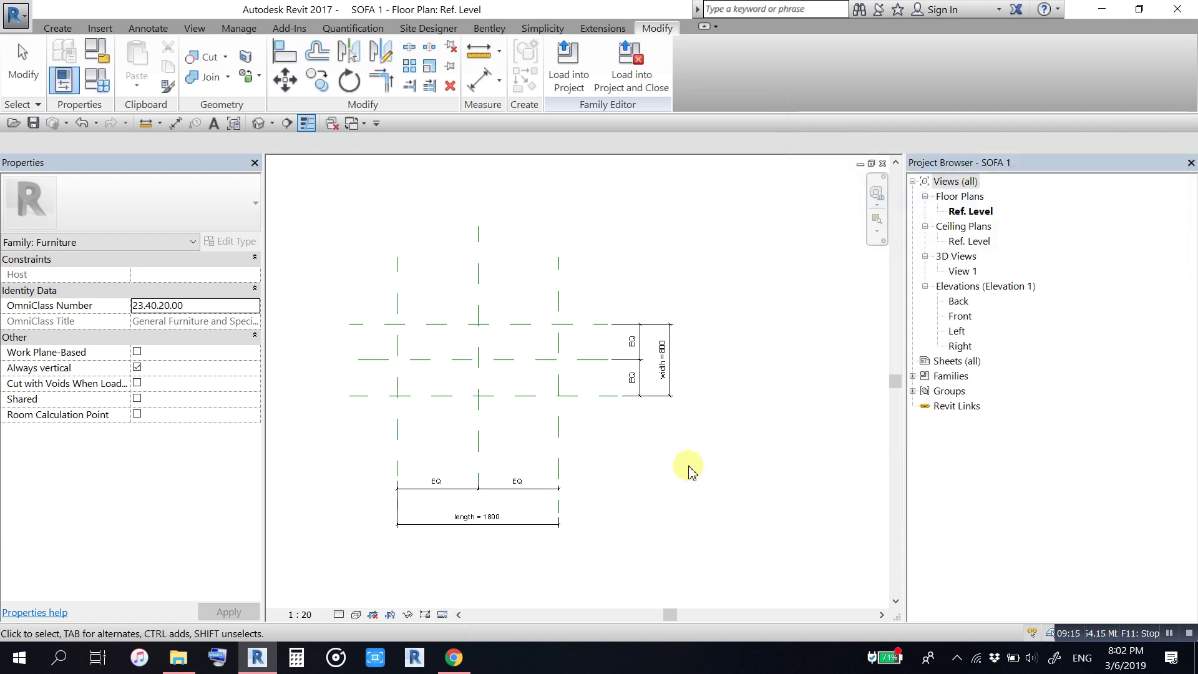
Step: Zoom and recentre the plan on the resized reference planes
{"action": "scroll", "coordinate": [479, 445], "scroll_direction": "up", "scroll_amount": 3}
{"action": "middle_click_drag", "start_coordinate": [471, 417], "coordinate": [584, 449]}
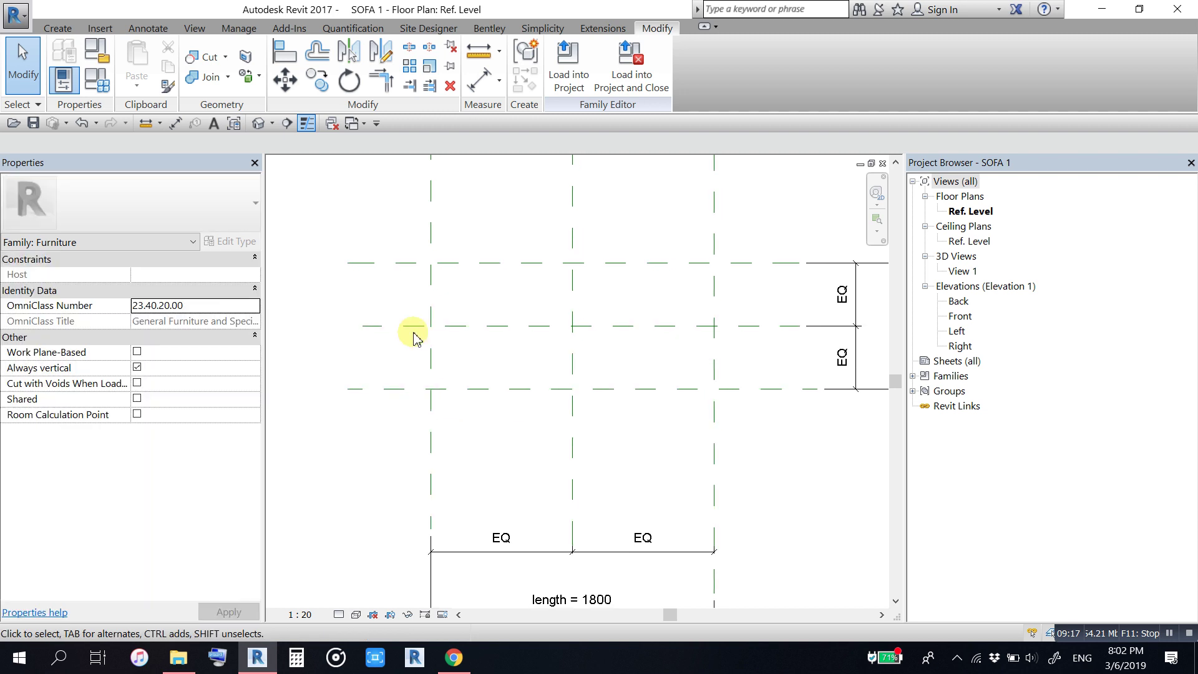
{"action": "scroll", "coordinate": [528, 410], "scroll_direction": "down", "scroll_amount": 2}
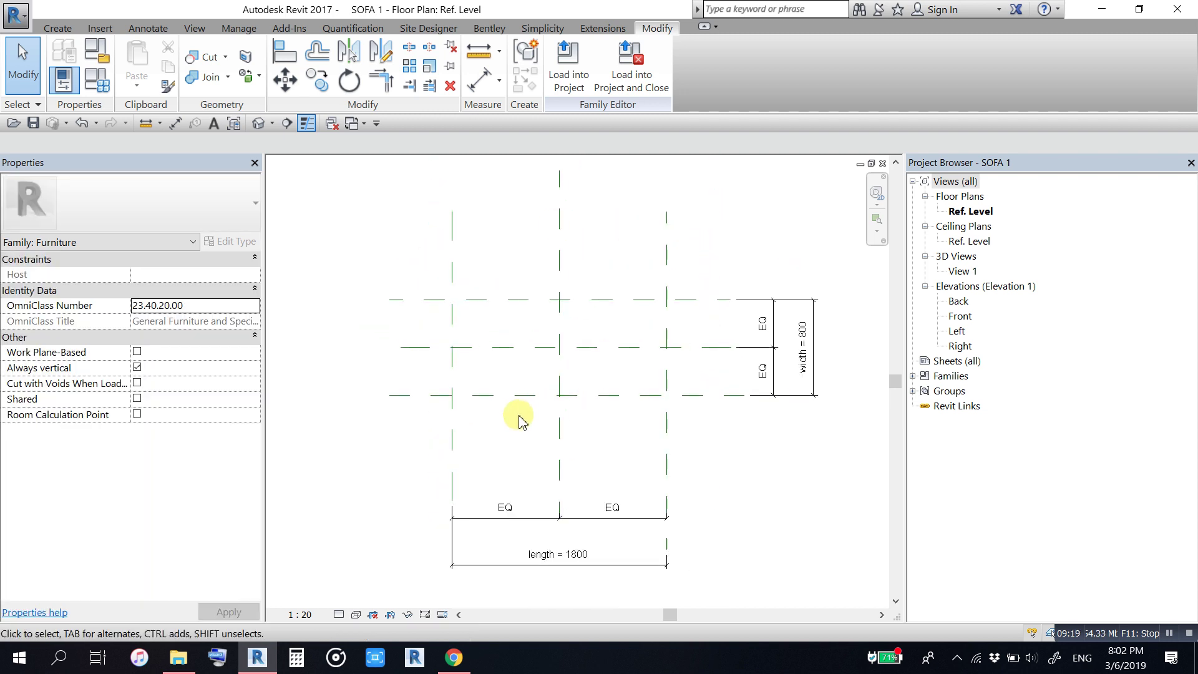
{"action": "middle_click_drag", "start_coordinate": [510, 456], "coordinate": [510, 459]}
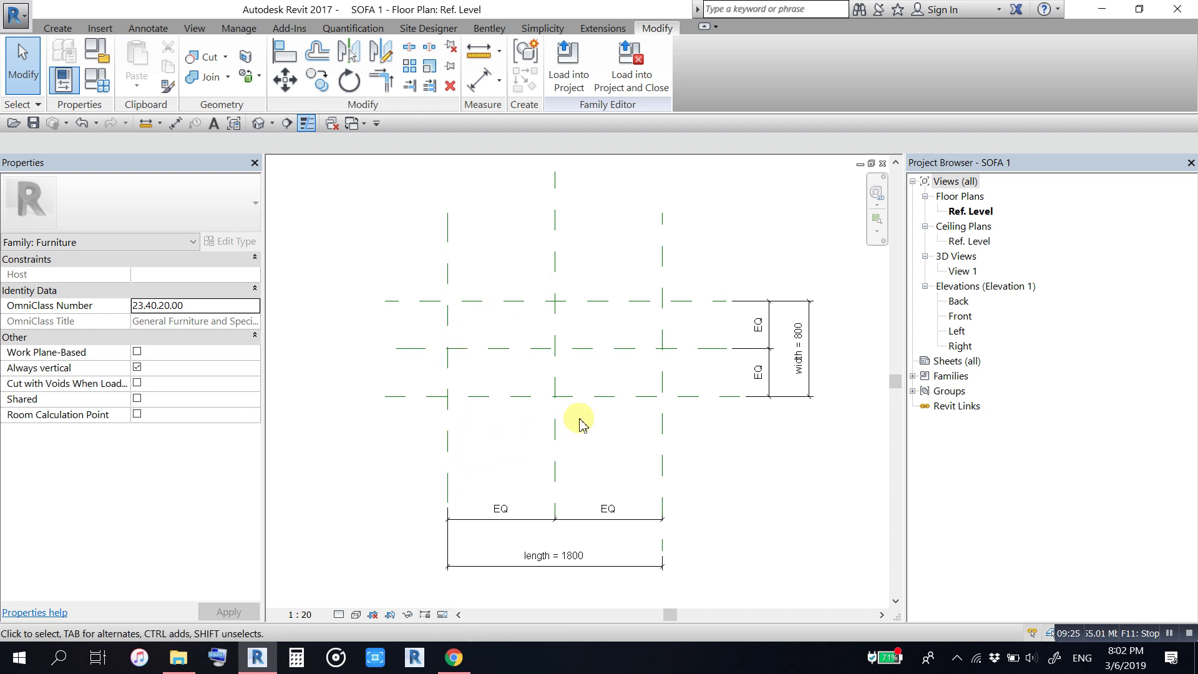
{"action": "middle_click_drag", "start_coordinate": [580, 424], "coordinate": [558, 447]}
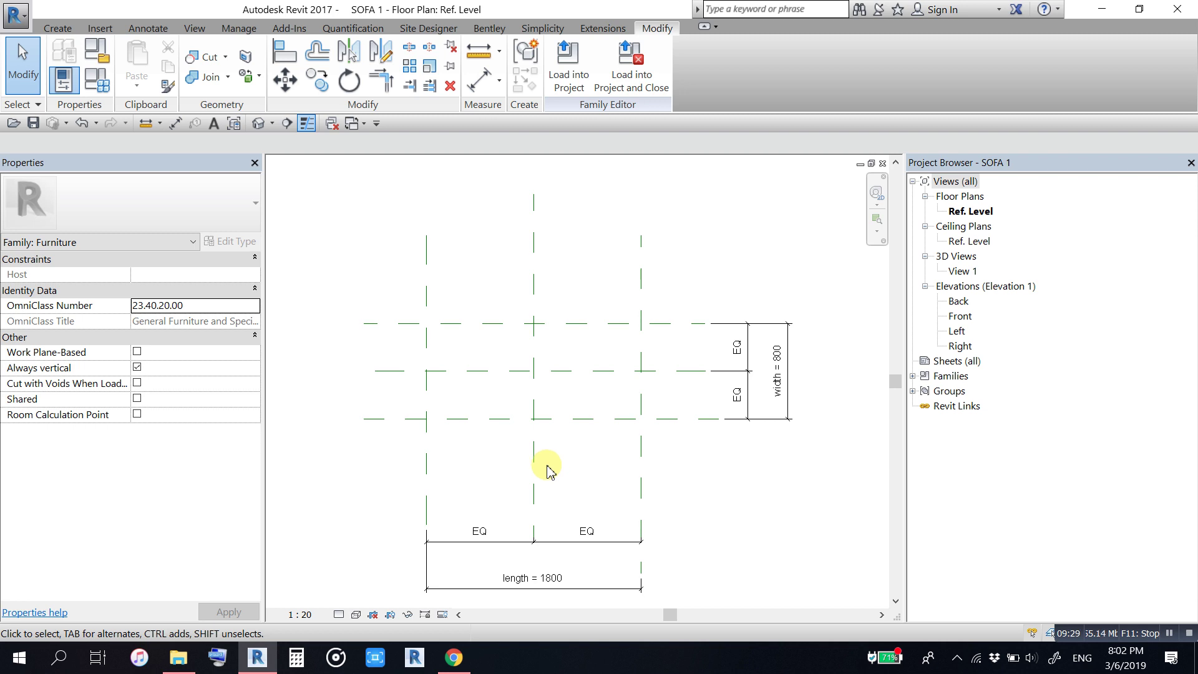
Step: Create a solid extrusion from an 1800 × 800 rectangle sketched between the reference planes
{"action": "left_click", "coordinate": [63, 29]}
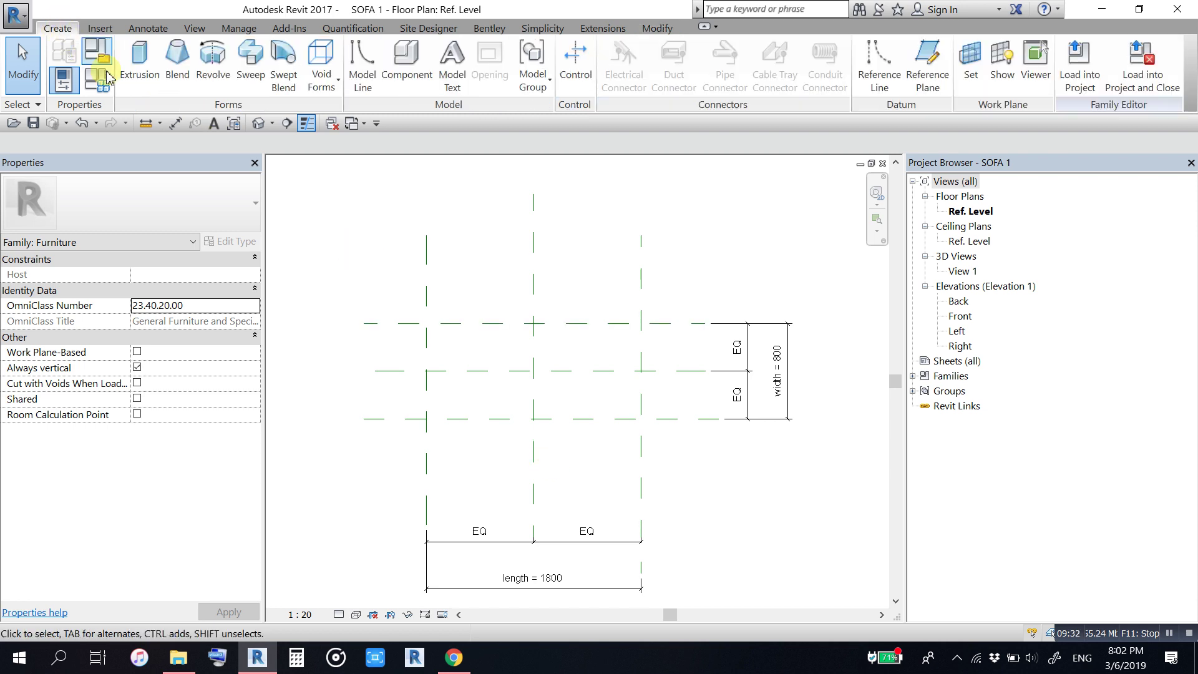
{"action": "left_click", "coordinate": [141, 75]}
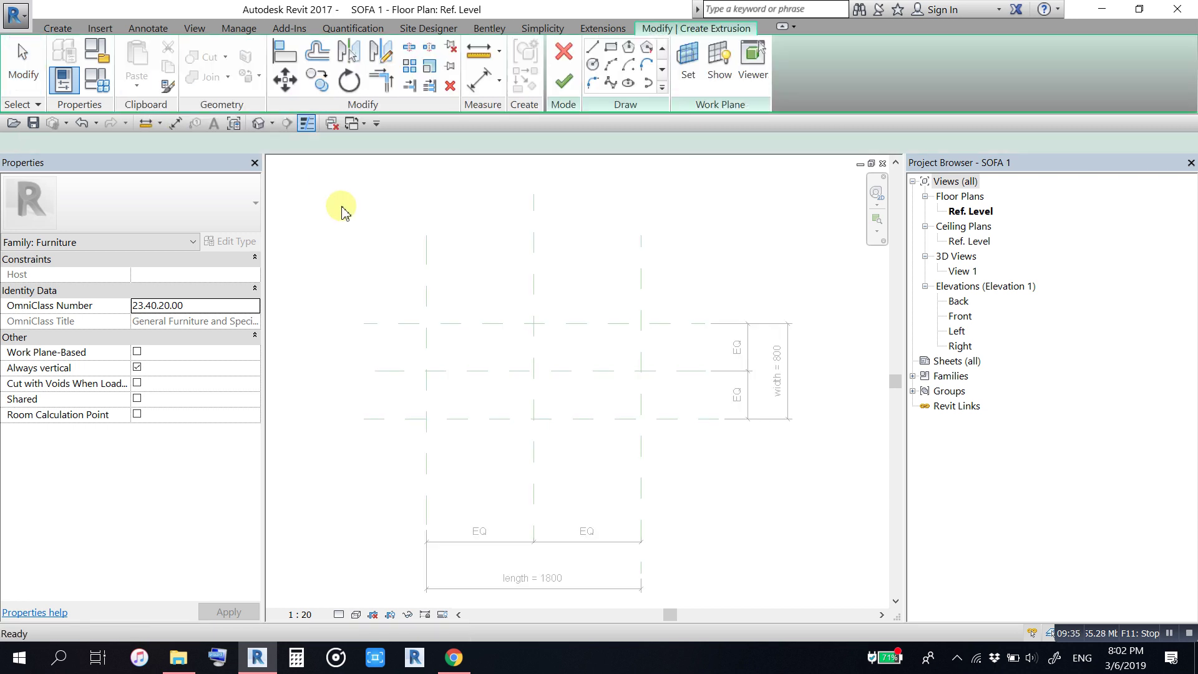
{"action": "left_click", "coordinate": [611, 46]}
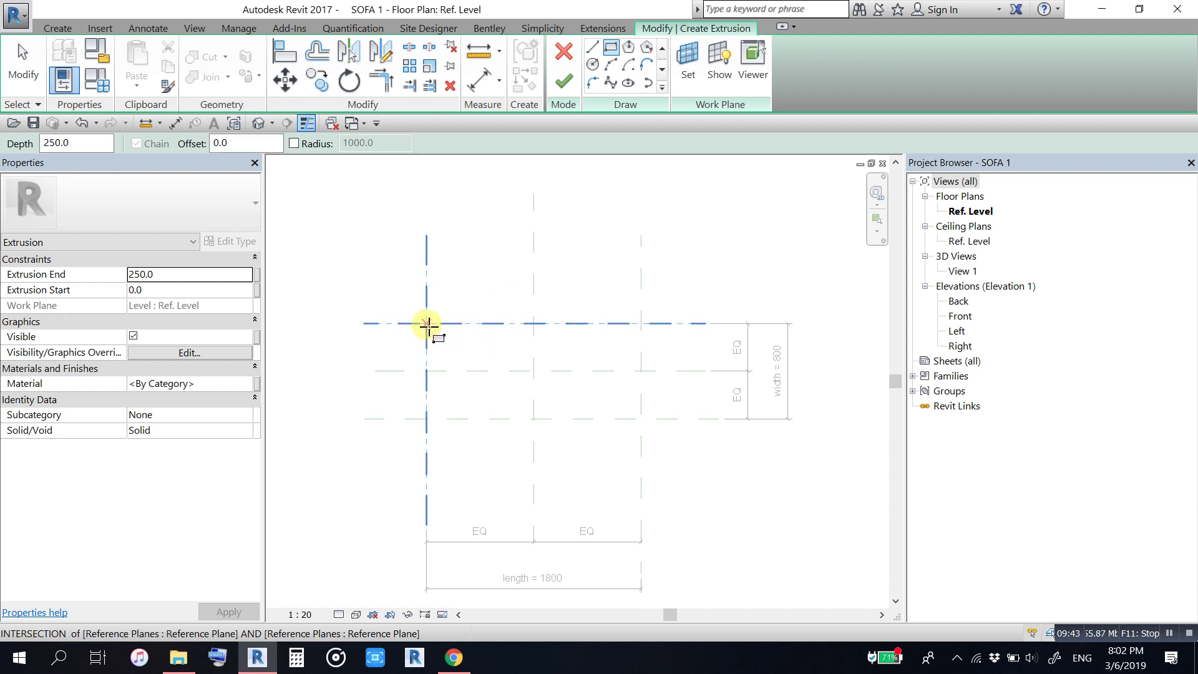
{"action": "left_click", "coordinate": [428, 323]}
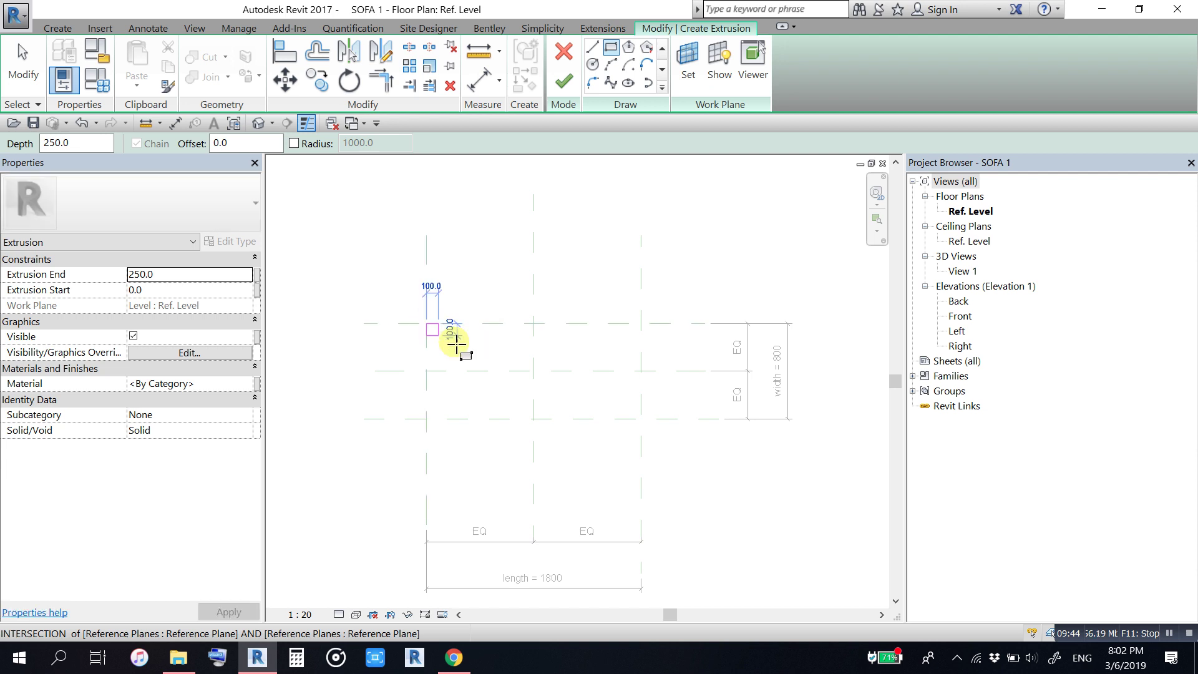
{"action": "left_click", "coordinate": [641, 418]}
{"action": "left_click", "coordinate": [643, 417]}
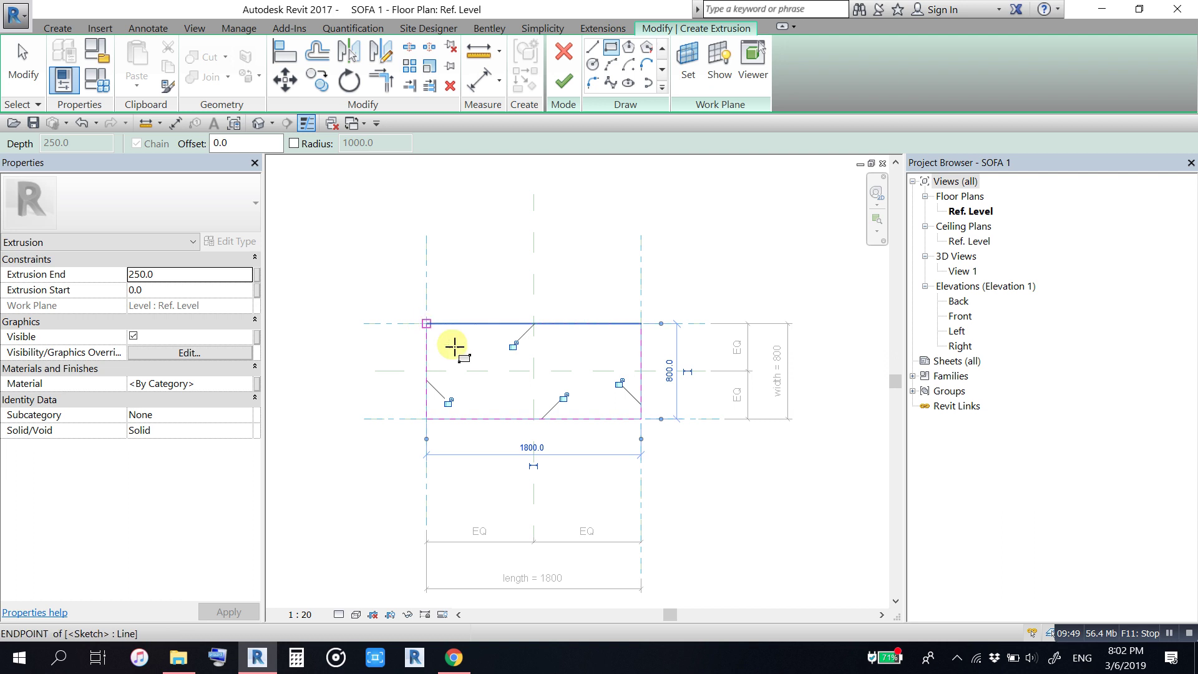
{"action": "left_click", "coordinate": [564, 81]}
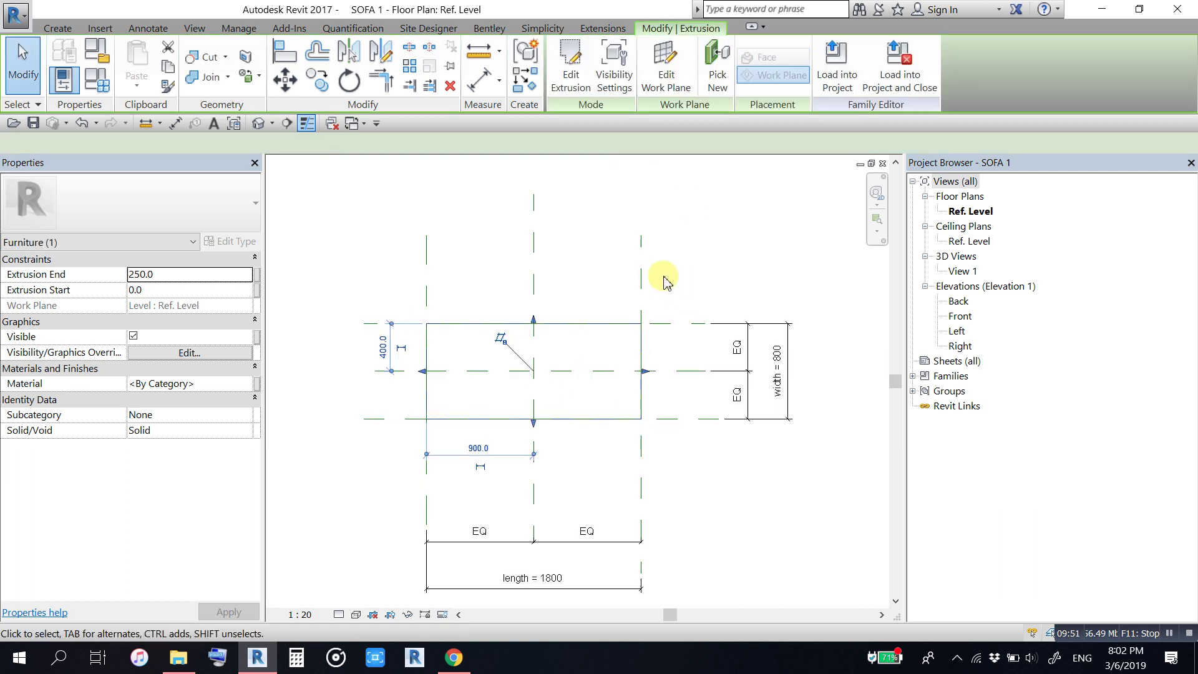
Step: View the new box in the default 3D view with the Shaded visual style
{"action": "left_click", "coordinate": [259, 123]}
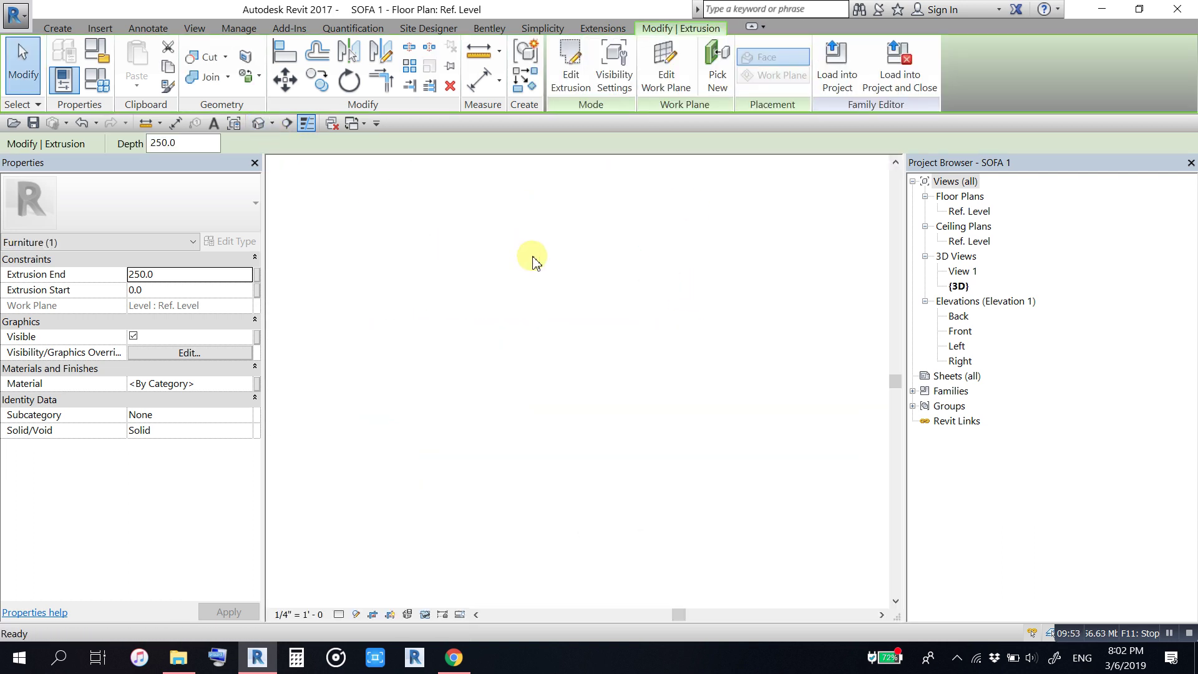
{"action": "scroll", "coordinate": [468, 391], "scroll_direction": "down", "scroll_amount": 1}
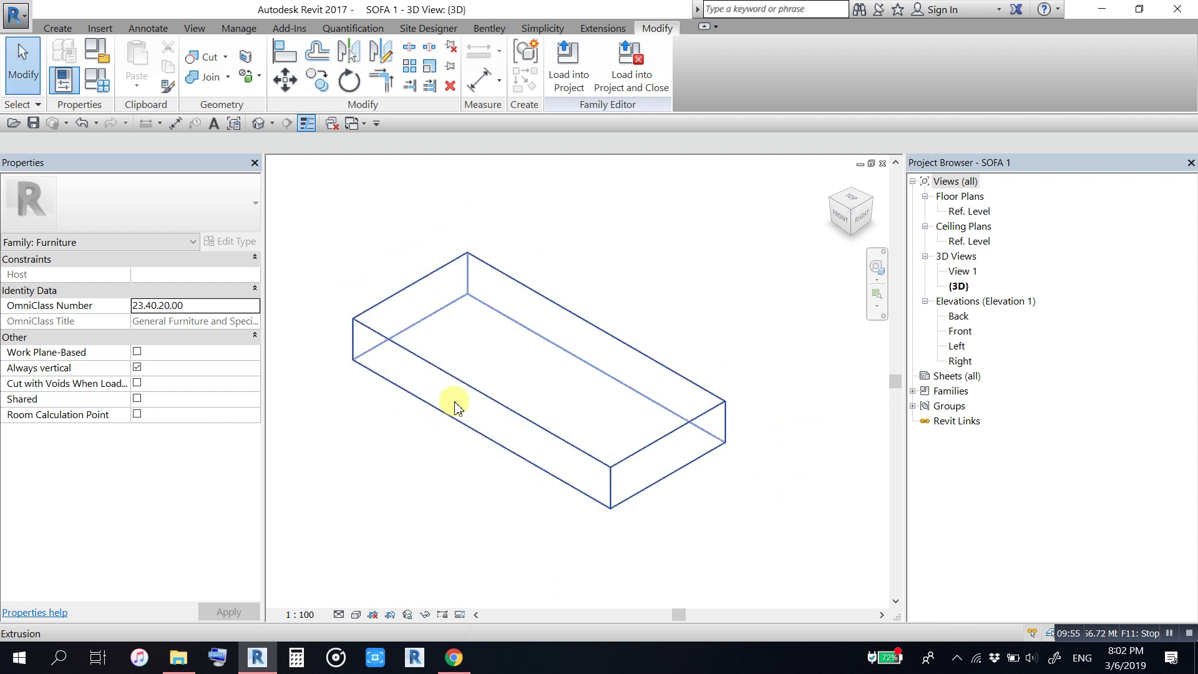
{"action": "scroll", "coordinate": [462, 404], "scroll_direction": "down", "scroll_amount": 2}
{"action": "middle_click_drag", "start_coordinate": [480, 406], "coordinate": [480, 412]}
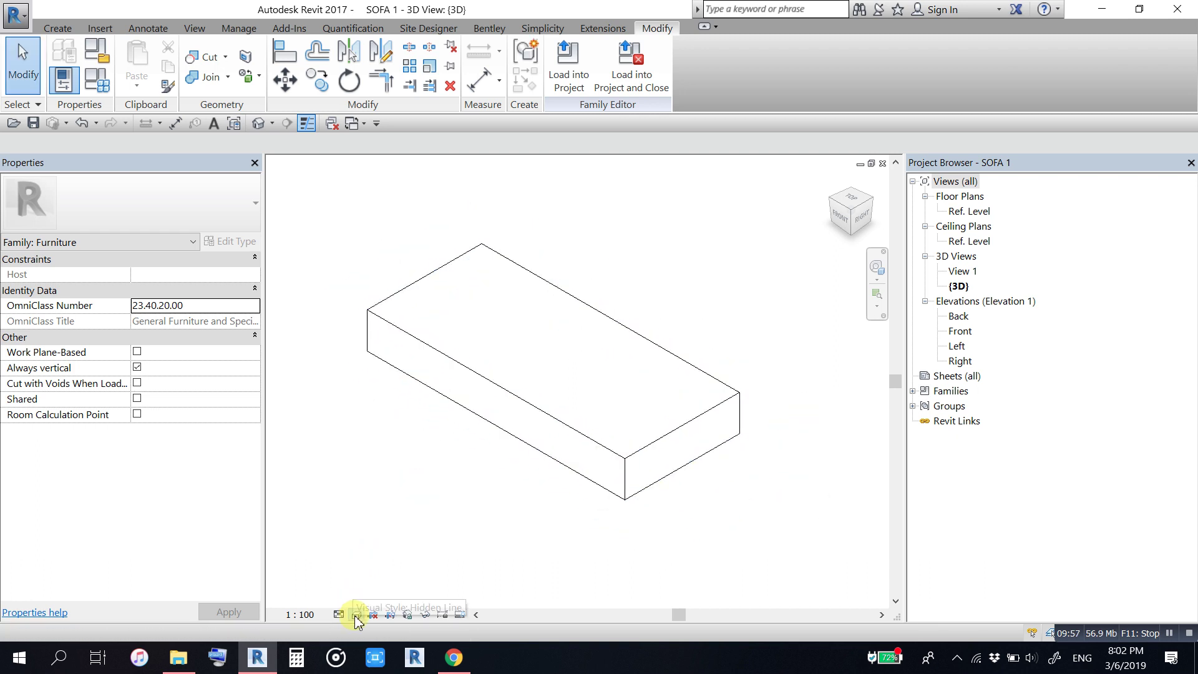
{"action": "left_click", "coordinate": [356, 615]}
{"action": "left_click", "coordinate": [383, 551]}
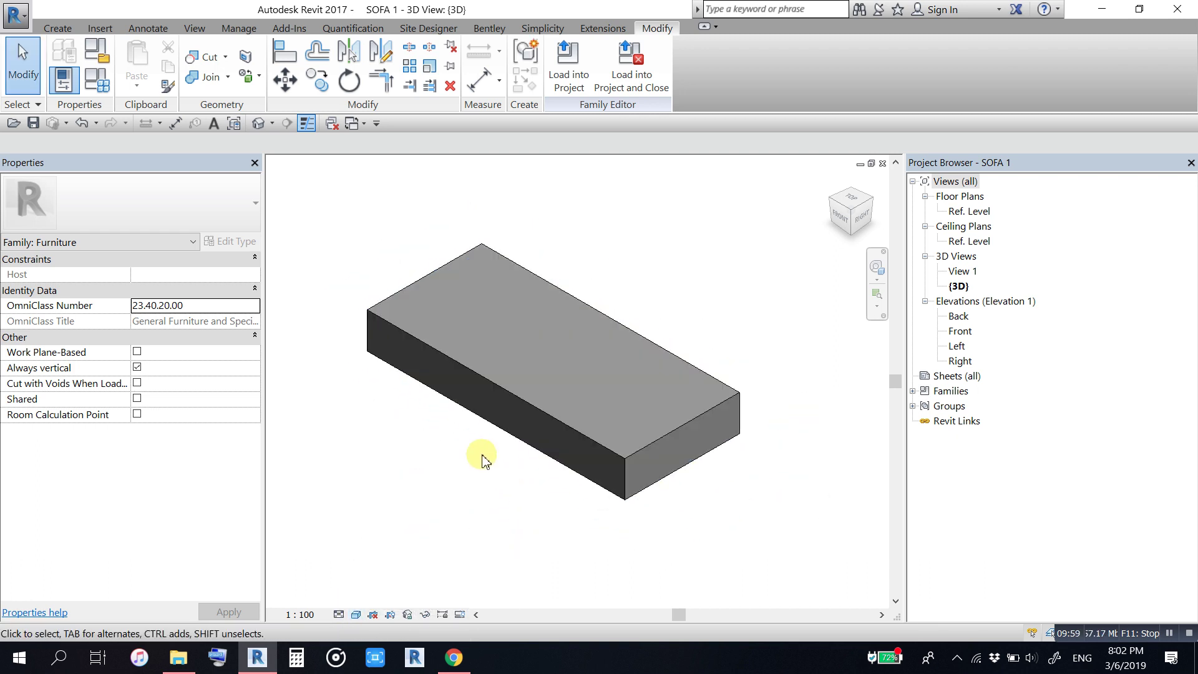
{"action": "scroll", "coordinate": [486, 460], "scroll_direction": "down", "scroll_amount": 2}
{"action": "middle_click_drag", "start_coordinate": [494, 484], "coordinate": [500, 500]}
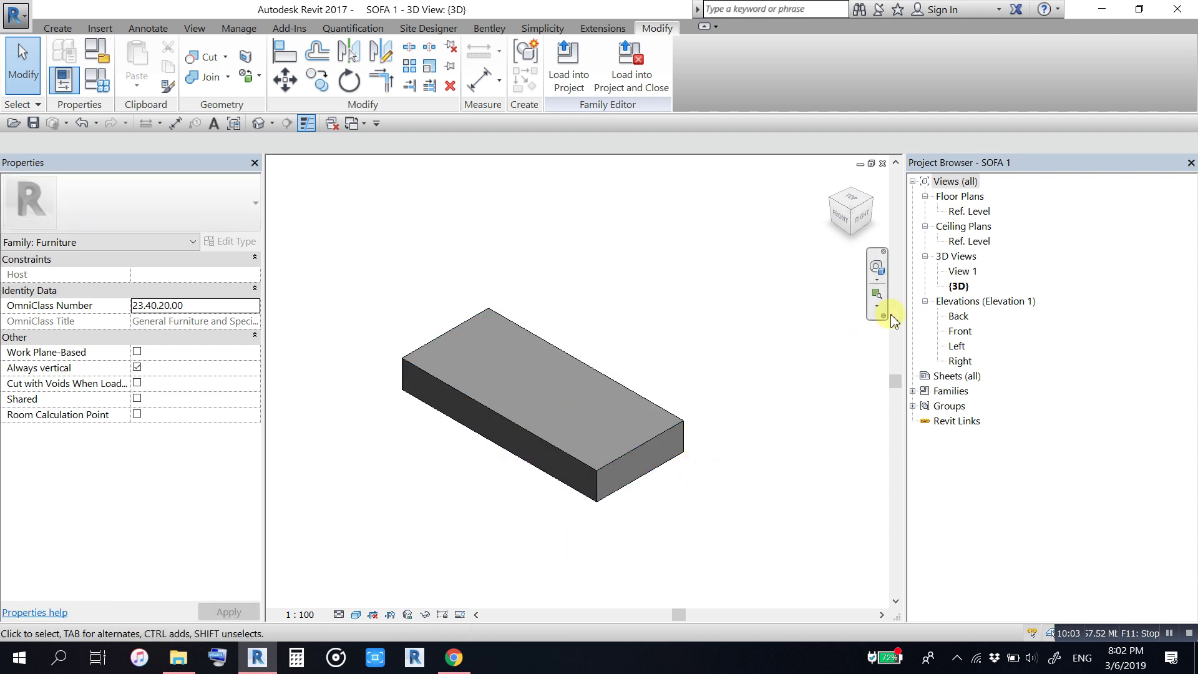
Step: In the Back elevation, draw a horizontal reference plane above the box using RP
{"action": "double_click", "coordinate": [959, 317]}
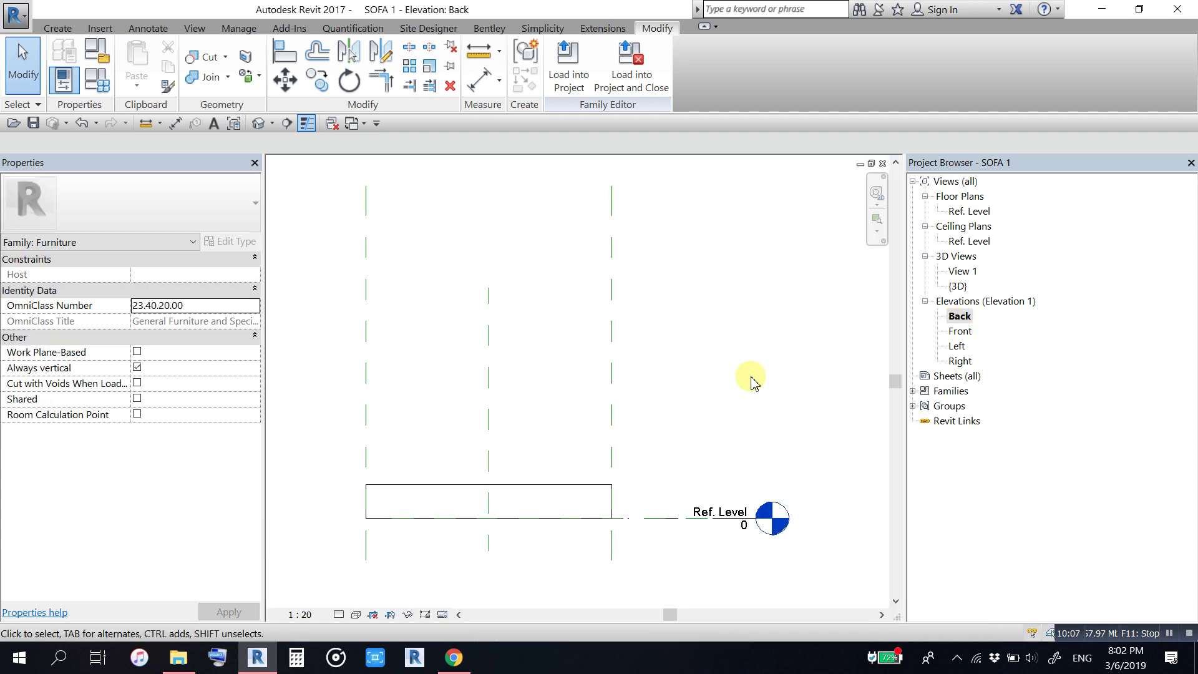
{"action": "middle_click_drag", "start_coordinate": [671, 416], "coordinate": [688, 404]}
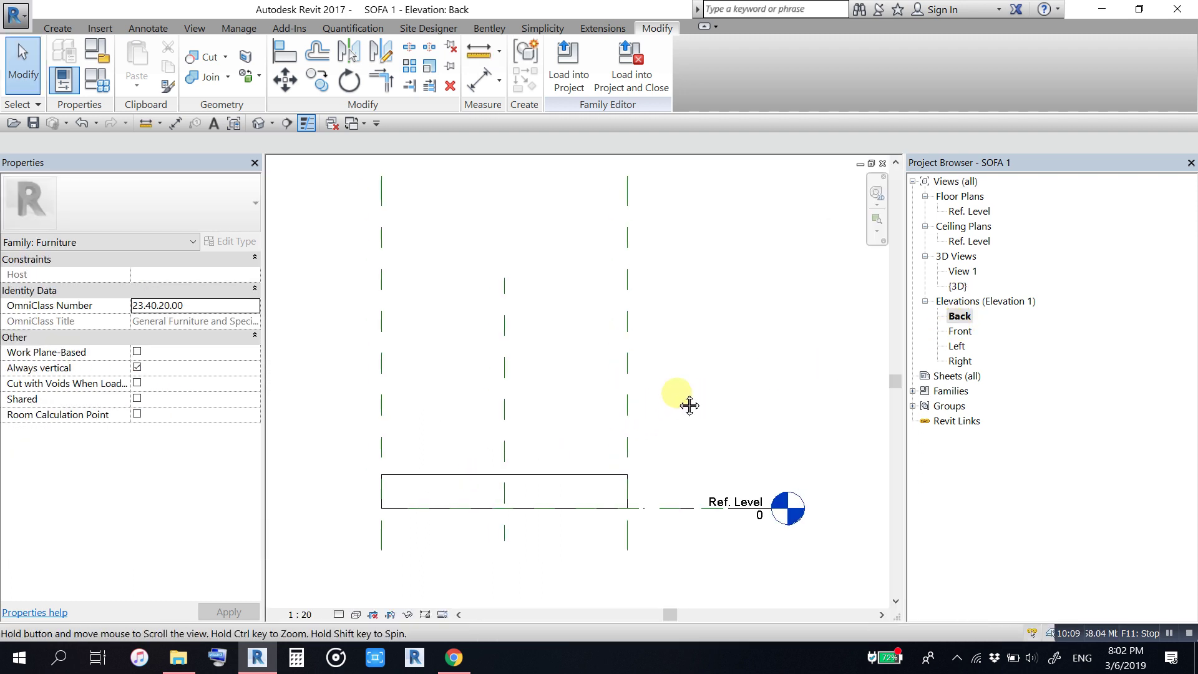
{"action": "key", "text": "r"}
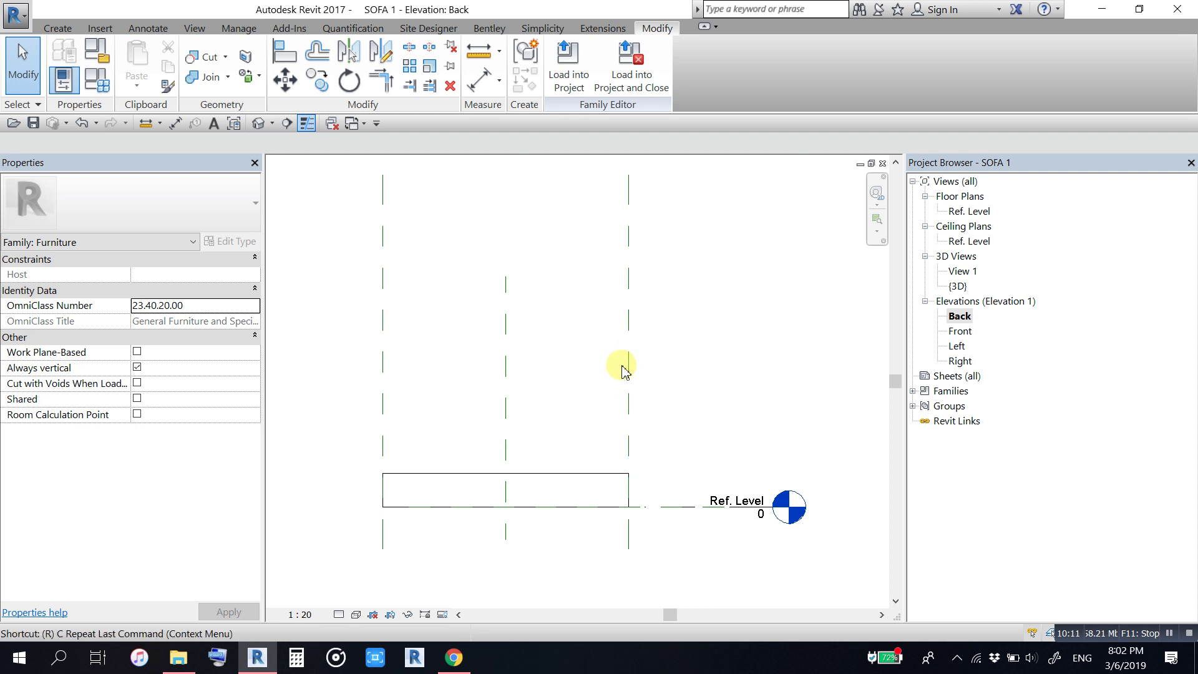
{"action": "key", "text": "p"}
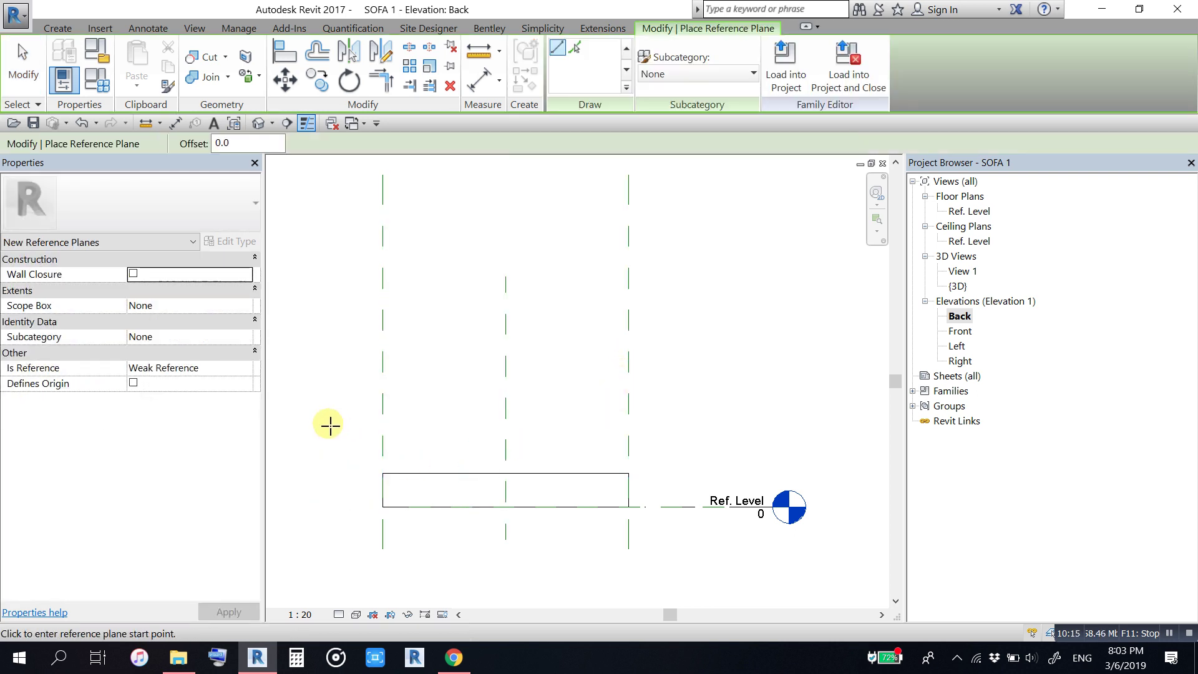
{"action": "left_click", "coordinate": [329, 424]}
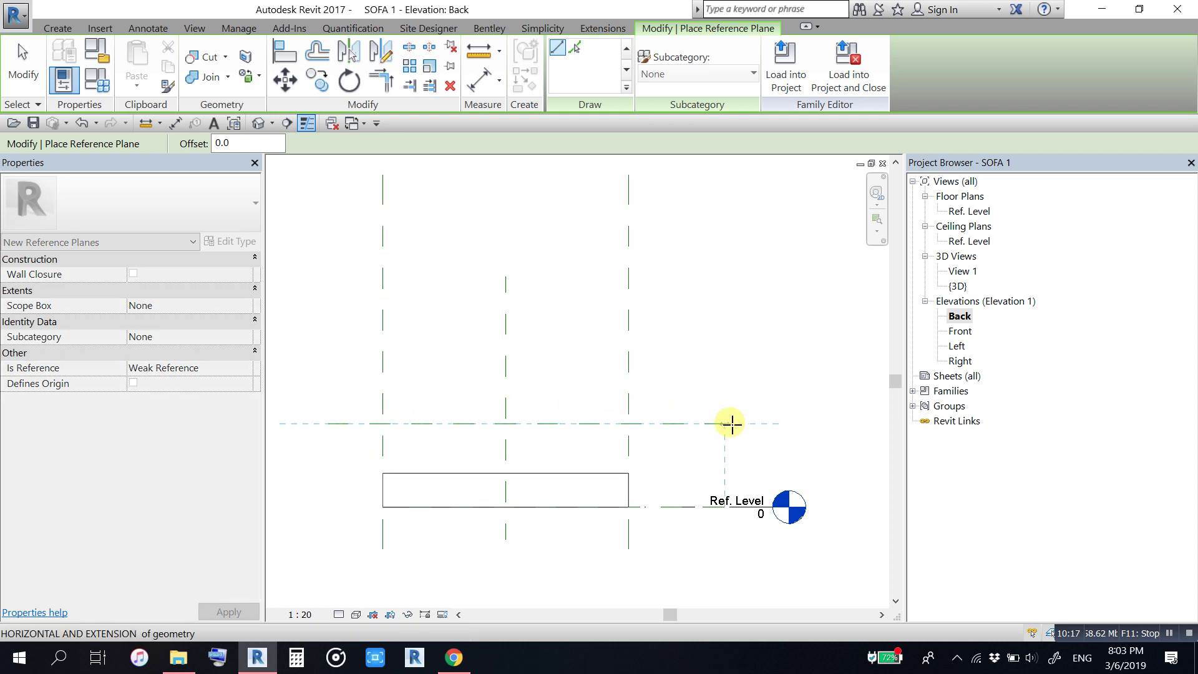
{"action": "left_click", "coordinate": [731, 423]}
Step: Draw a second horizontal reference plane across the box's lower part, then stop placing planes
{"action": "middle_click_drag", "start_coordinate": [682, 455], "coordinate": [785, 361]}
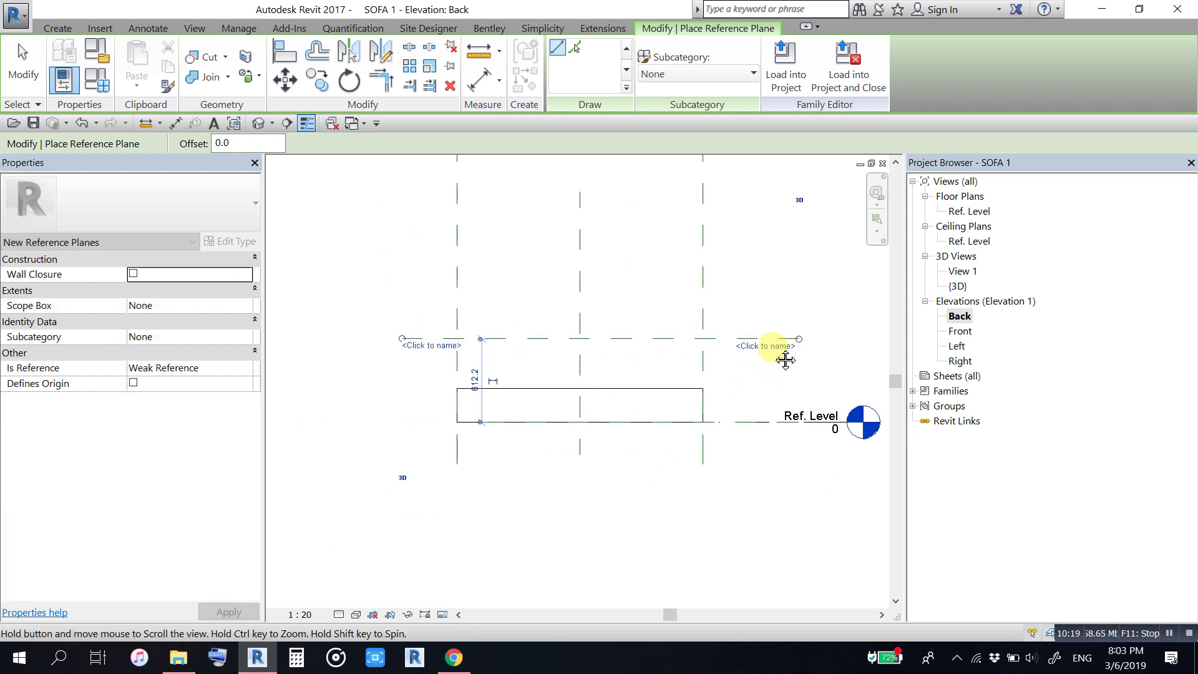
{"action": "scroll", "coordinate": [479, 409], "scroll_direction": "up", "scroll_amount": 2}
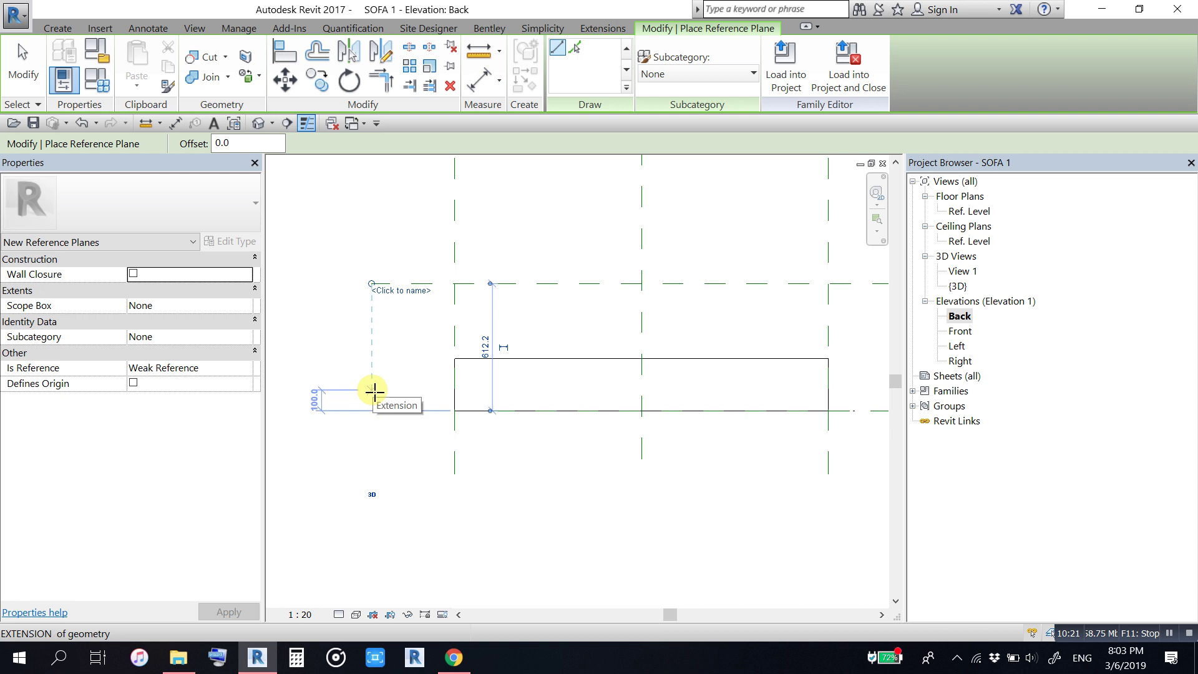
{"action": "left_click", "coordinate": [375, 387]}
{"action": "scroll", "coordinate": [551, 369], "scroll_direction": "down", "scroll_amount": 2}
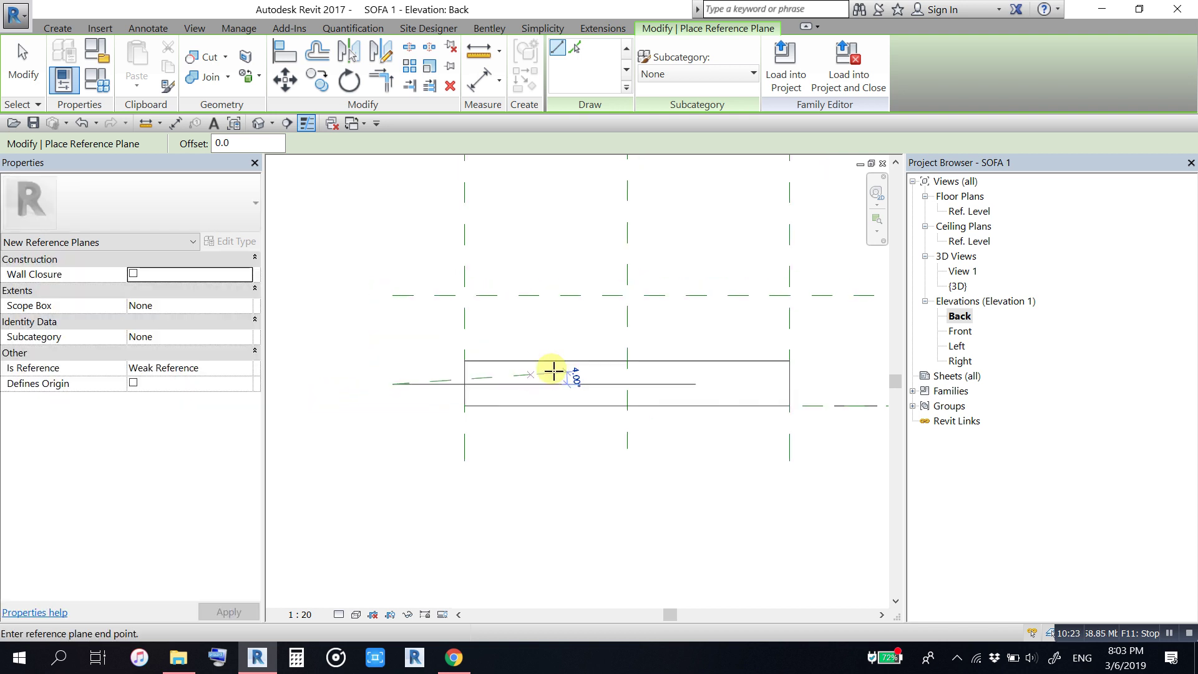
{"action": "middle_click_drag", "start_coordinate": [593, 393], "coordinate": [490, 414]}
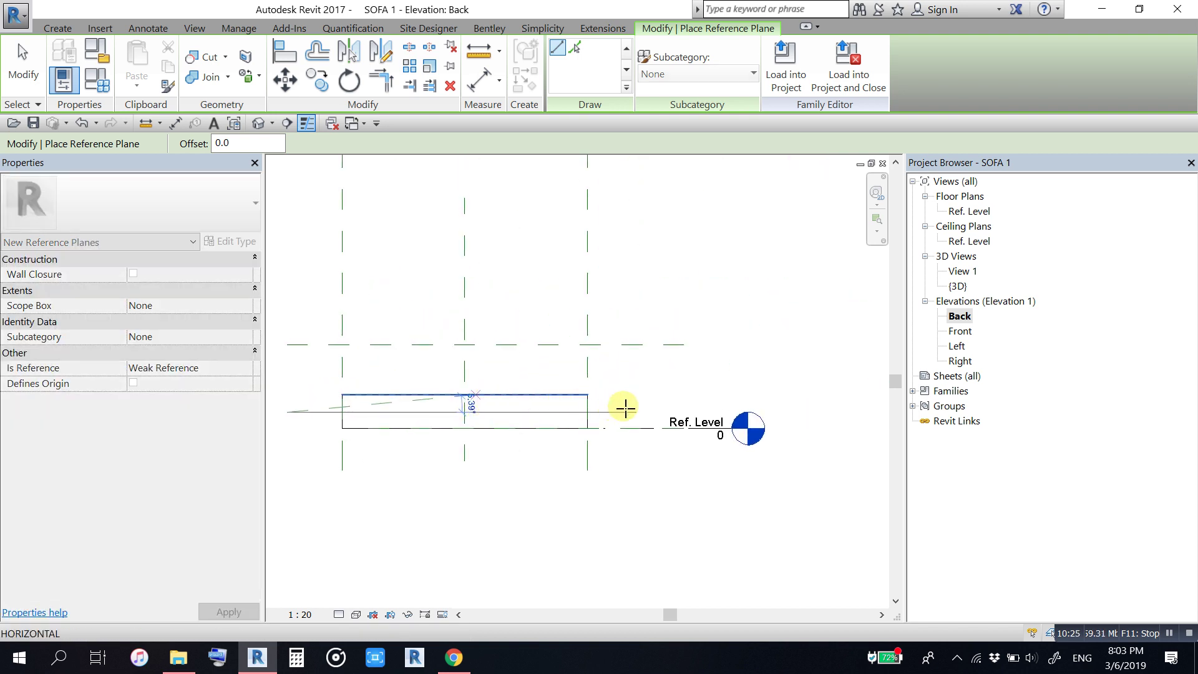
{"action": "left_click", "coordinate": [658, 410]}
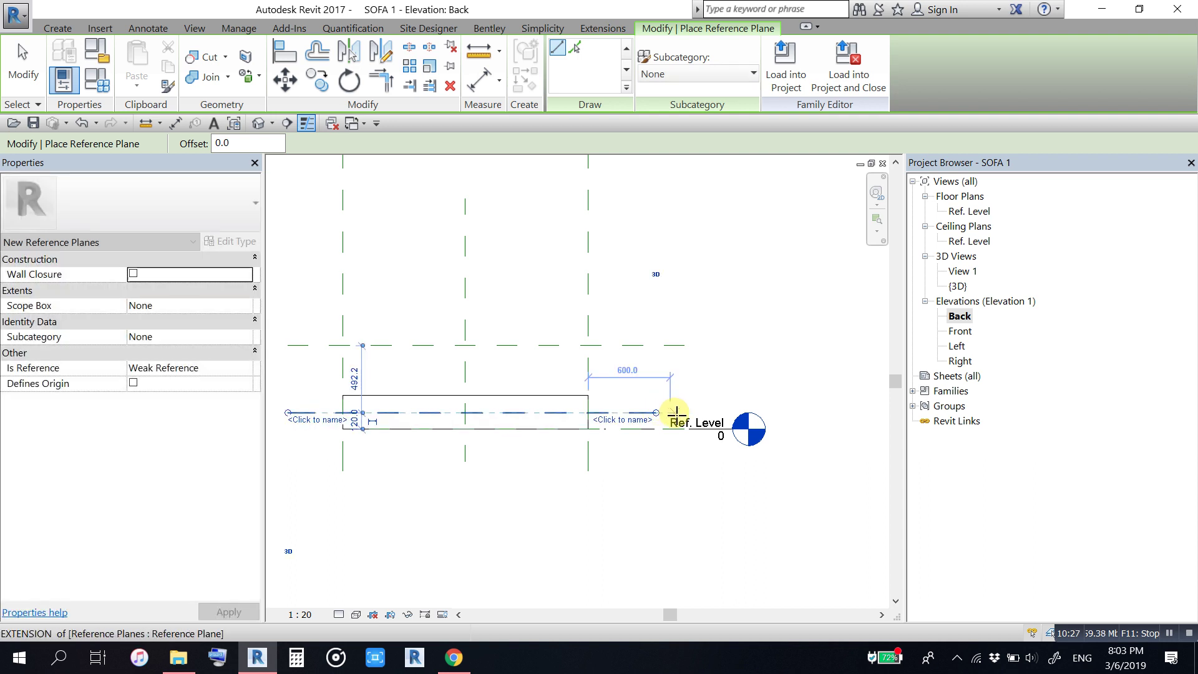
{"action": "key", "text": "Escape"}
{"action": "key", "text": "Escape"}
{"action": "scroll", "coordinate": [612, 460], "scroll_direction": "up", "scroll_amount": 1}
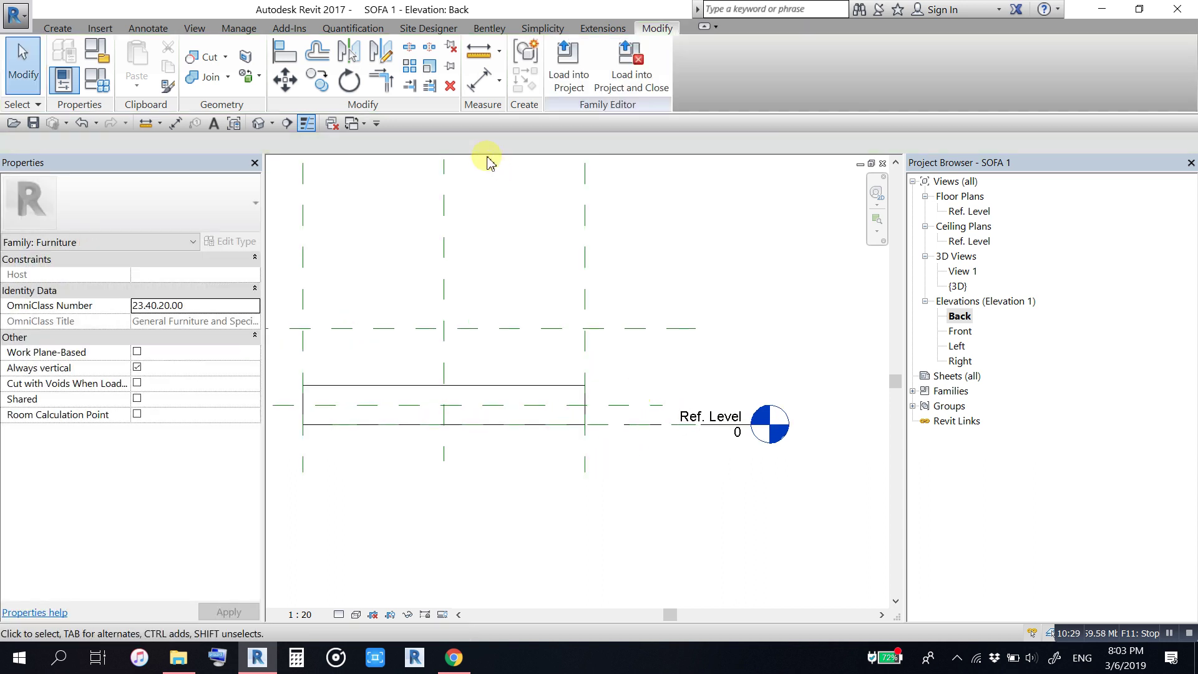
Step: Dimension the new plane 120 above Ref. Level, trying 130 then undoing back to 120
{"action": "left_click", "coordinate": [476, 81]}
{"action": "scroll", "coordinate": [602, 417], "scroll_direction": "up", "scroll_amount": 2}
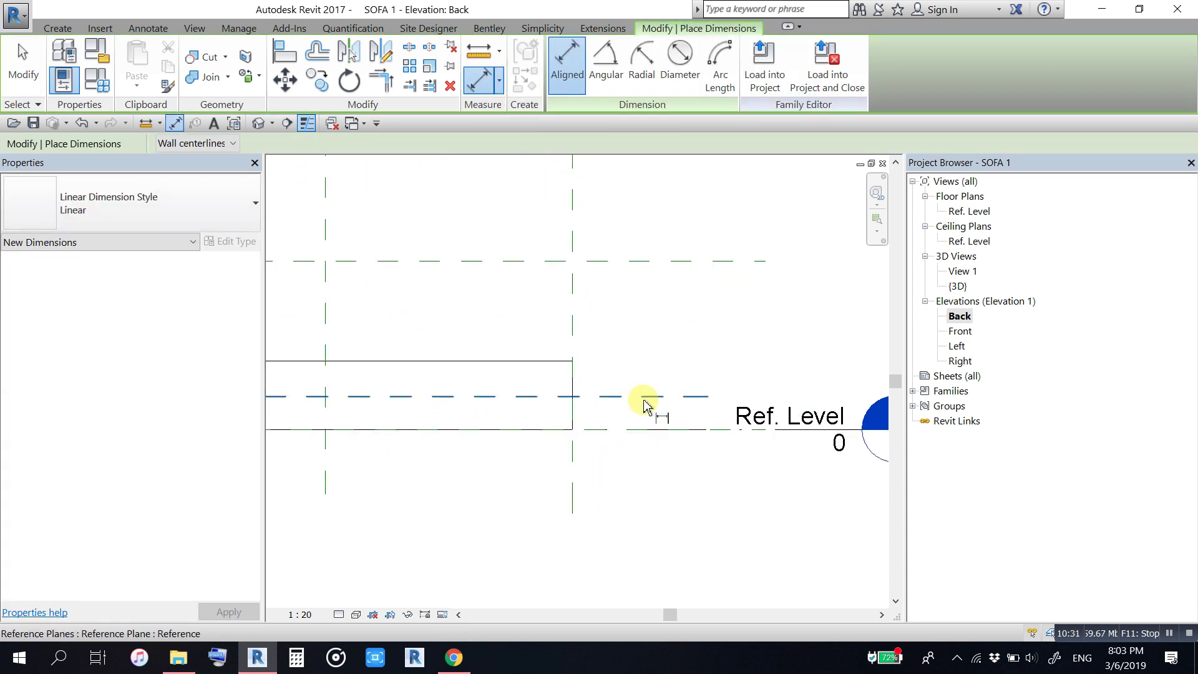
{"action": "left_click", "coordinate": [644, 397]}
{"action": "left_click", "coordinate": [644, 430]}
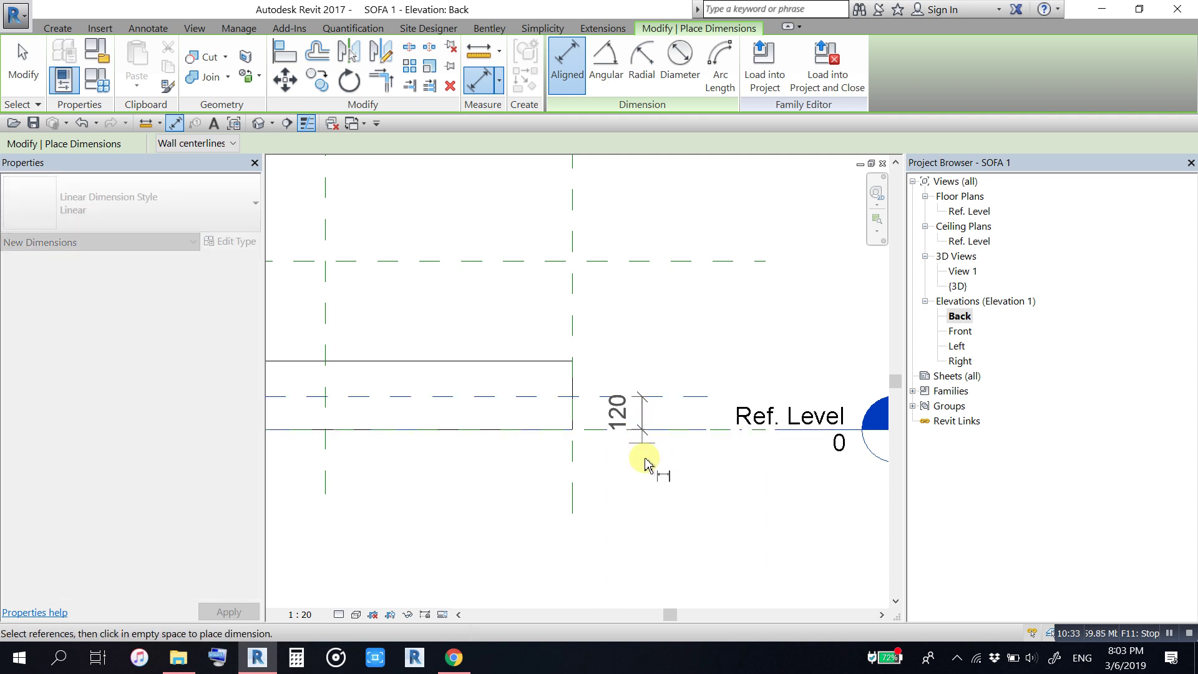
{"action": "left_click", "coordinate": [652, 487]}
{"action": "key", "text": "Escape"}
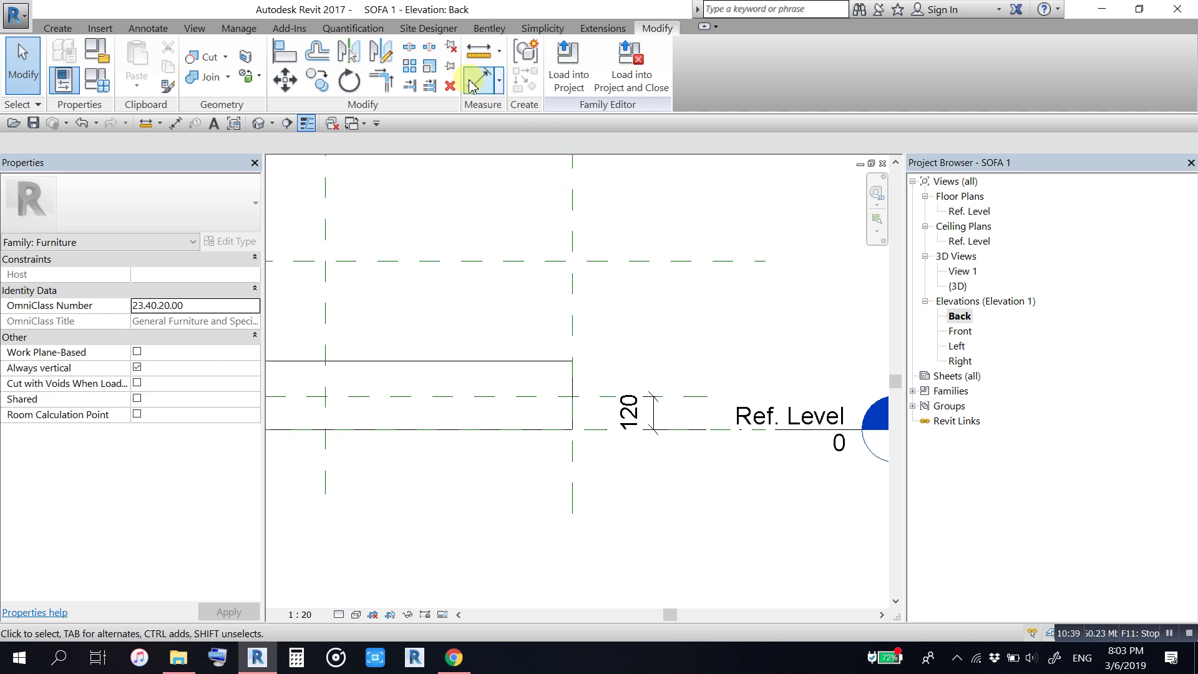
{"action": "left_click", "coordinate": [693, 402]}
{"action": "left_click", "coordinate": [631, 411]}
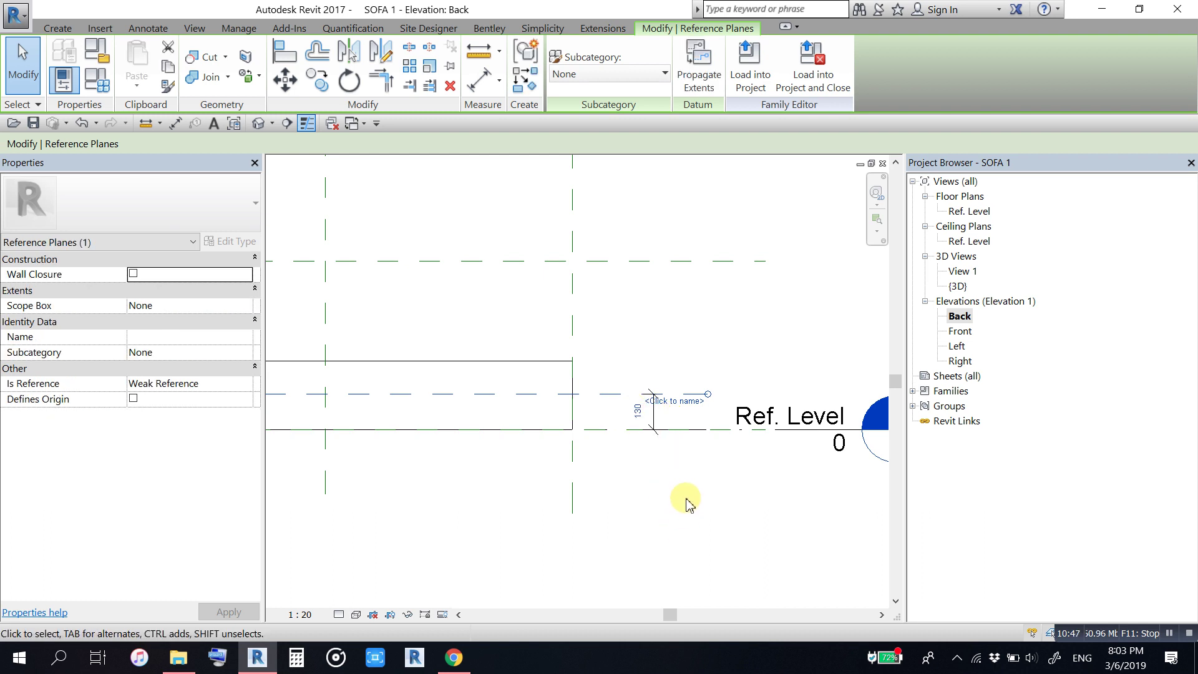
{"action": "left_click", "coordinate": [687, 528]}
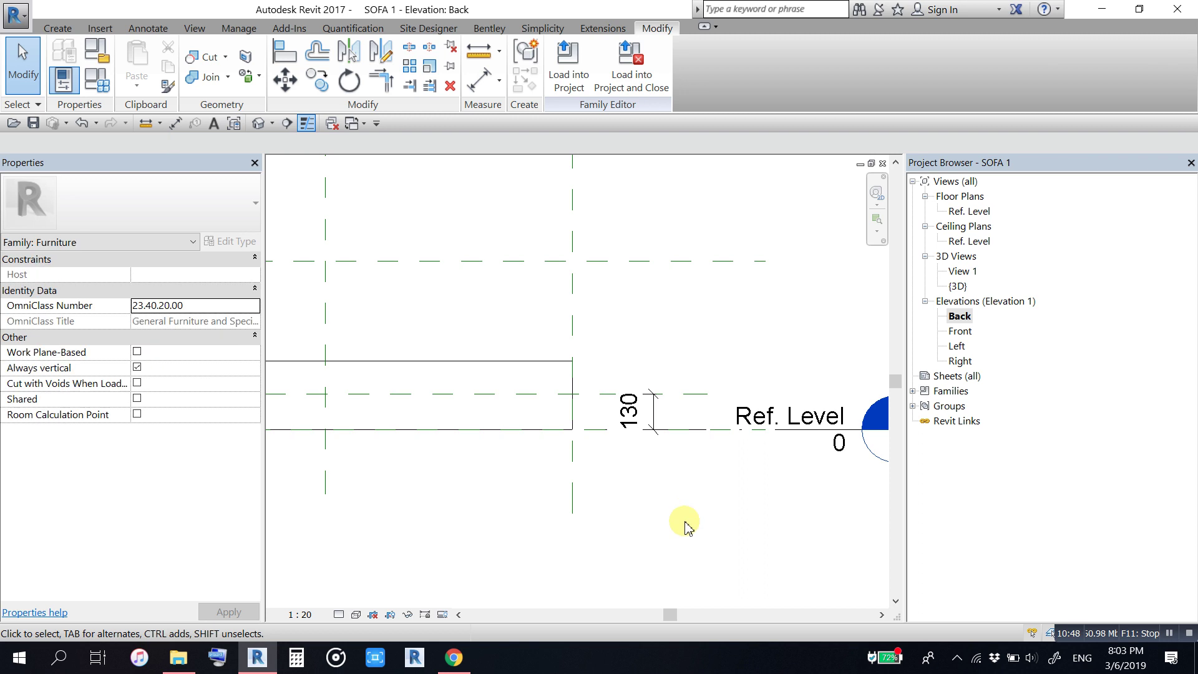
{"action": "left_click", "coordinate": [82, 123]}
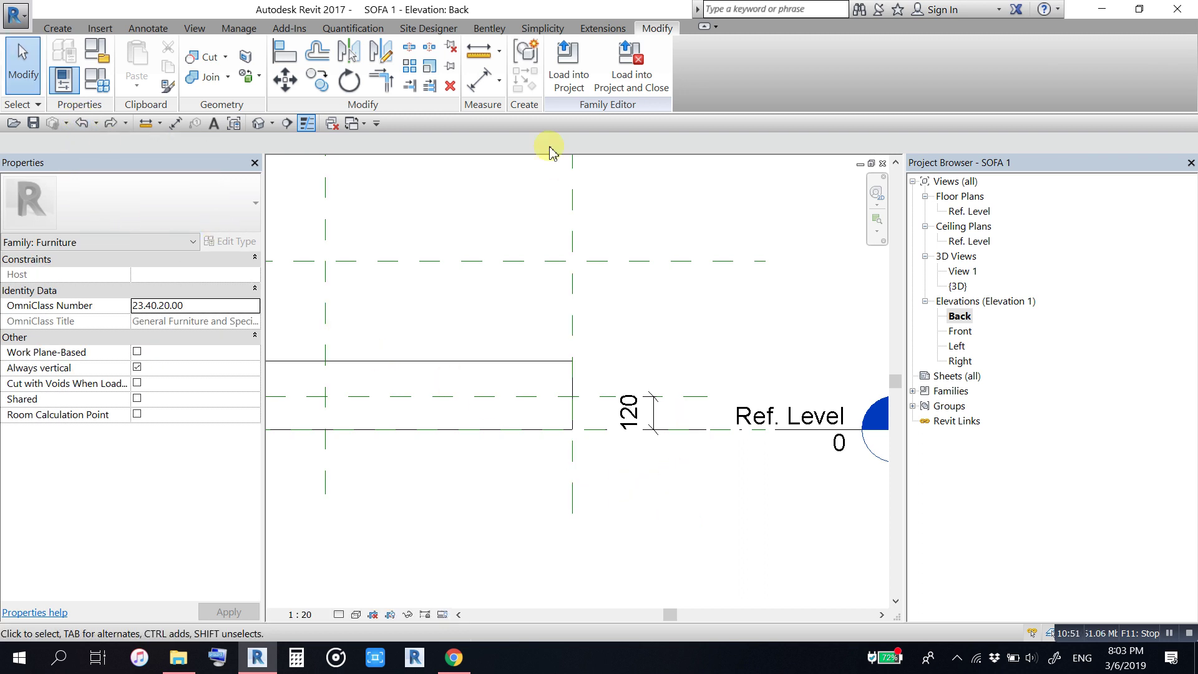
Step: Add a 492 aligned dimension from the new plane up to the top reference plane
{"action": "left_click", "coordinate": [487, 86]}
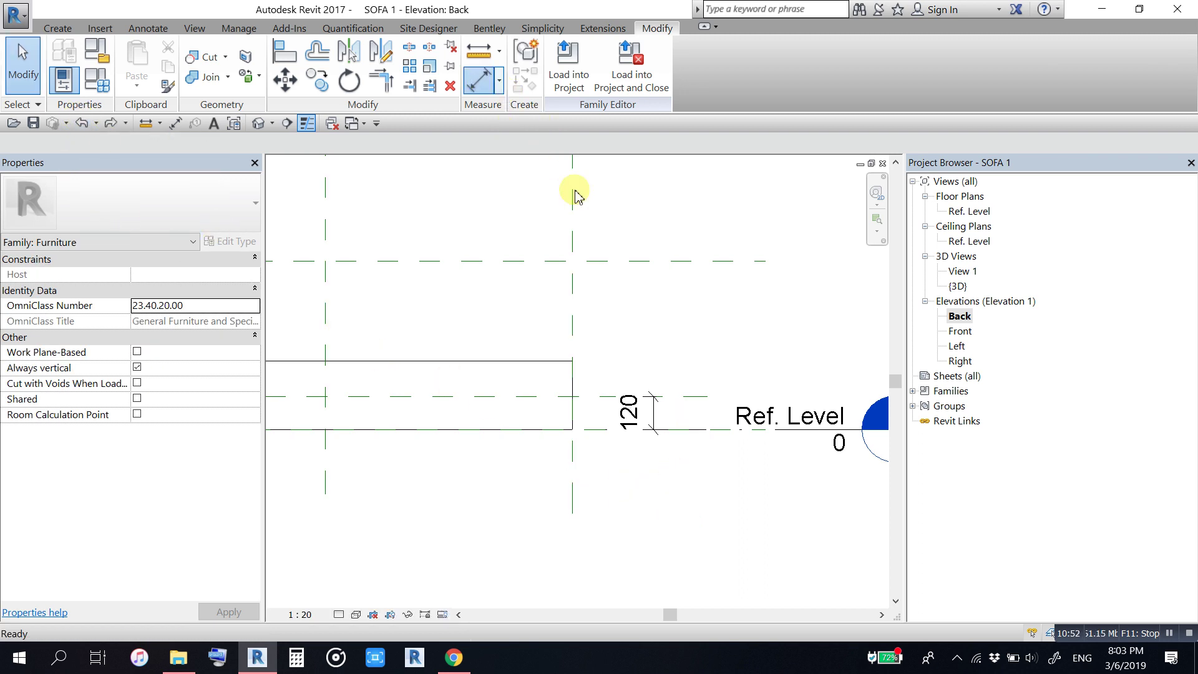
{"action": "left_click", "coordinate": [662, 263]}
{"action": "left_click", "coordinate": [690, 397]}
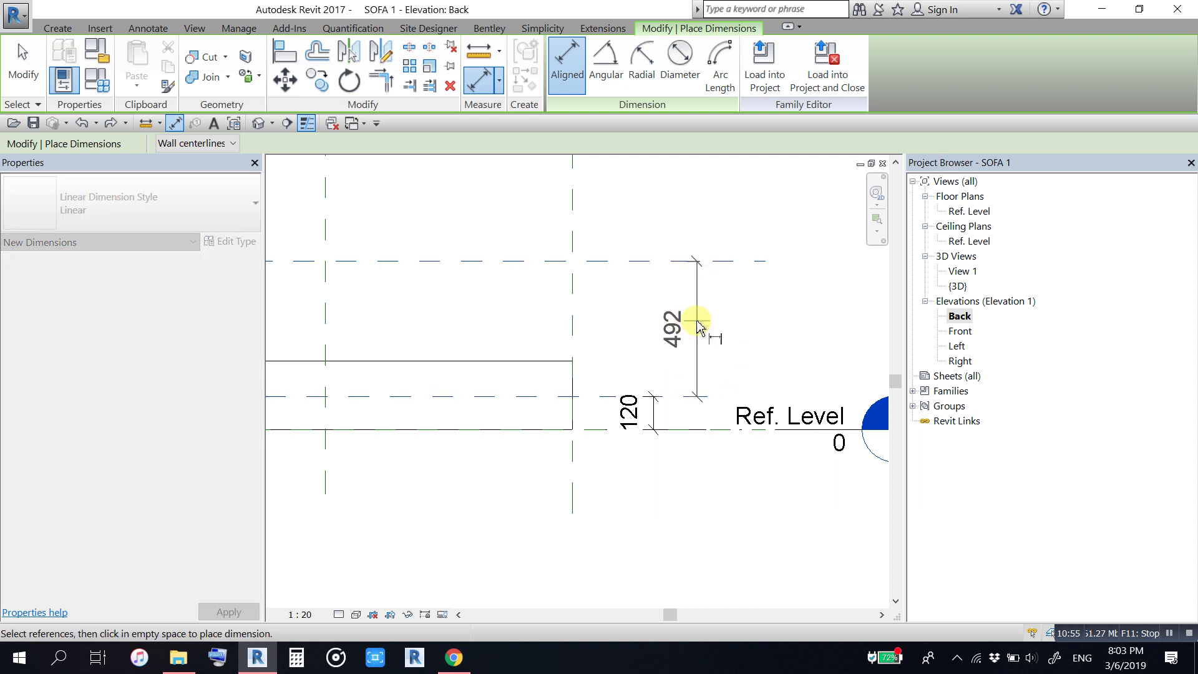
{"action": "left_click", "coordinate": [782, 329]}
Step: Label the 492 dimension with a new instance parameter 'hieght', reading hieght = 492
{"action": "key", "text": "Escape"}
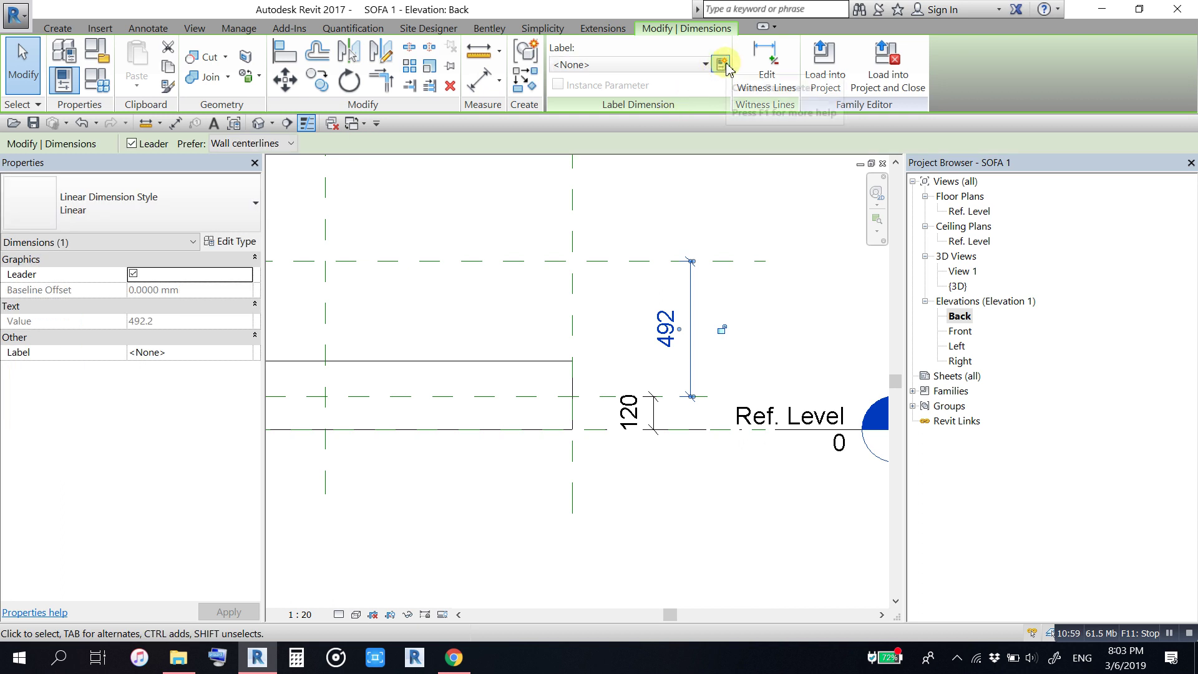
{"action": "left_click", "coordinate": [723, 64]}
{"action": "type", "text": "hieght"}
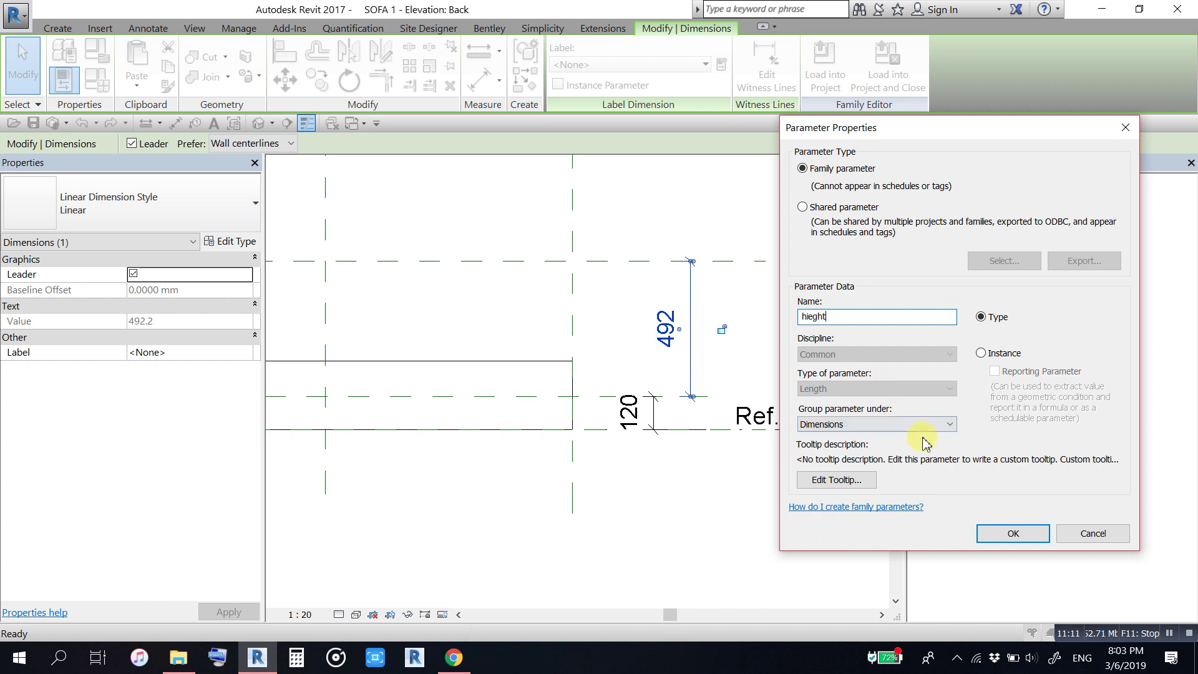
{"action": "left_click", "coordinate": [991, 358]}
{"action": "left_click", "coordinate": [1015, 533]}
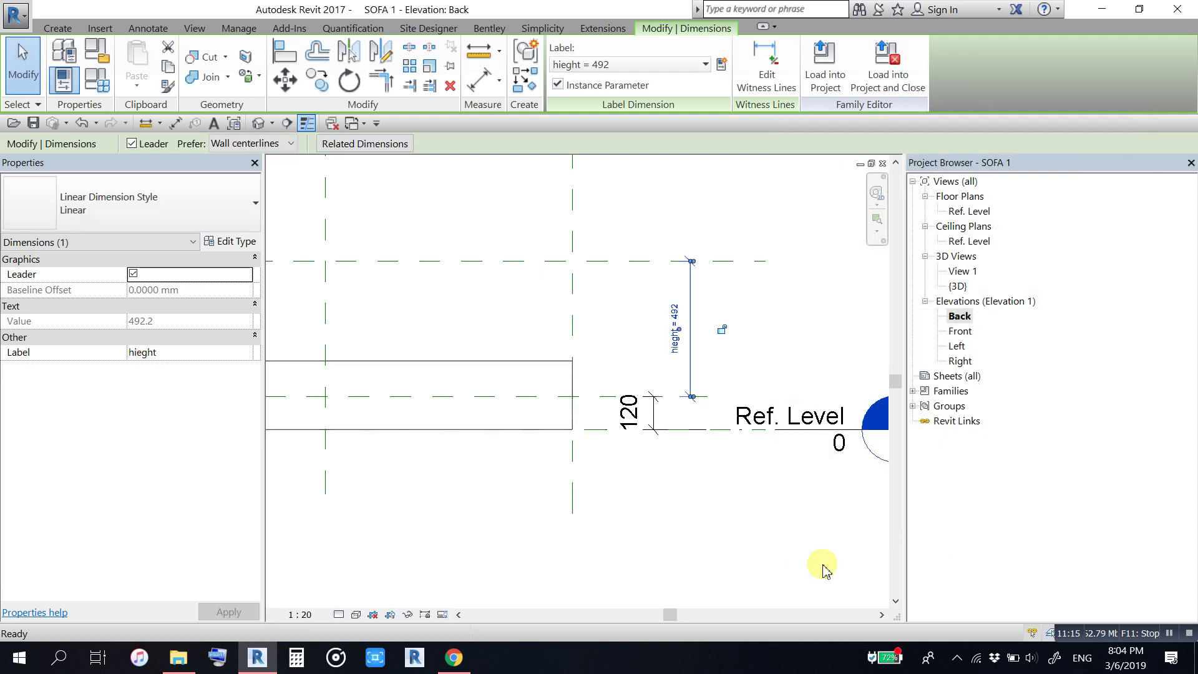
{"action": "left_click", "coordinate": [770, 532]}
Step: Stretch the extrusion's top to the top plane and bottom to the 120 plane, locking both
{"action": "scroll", "coordinate": [737, 475], "scroll_direction": "down", "scroll_amount": 1}
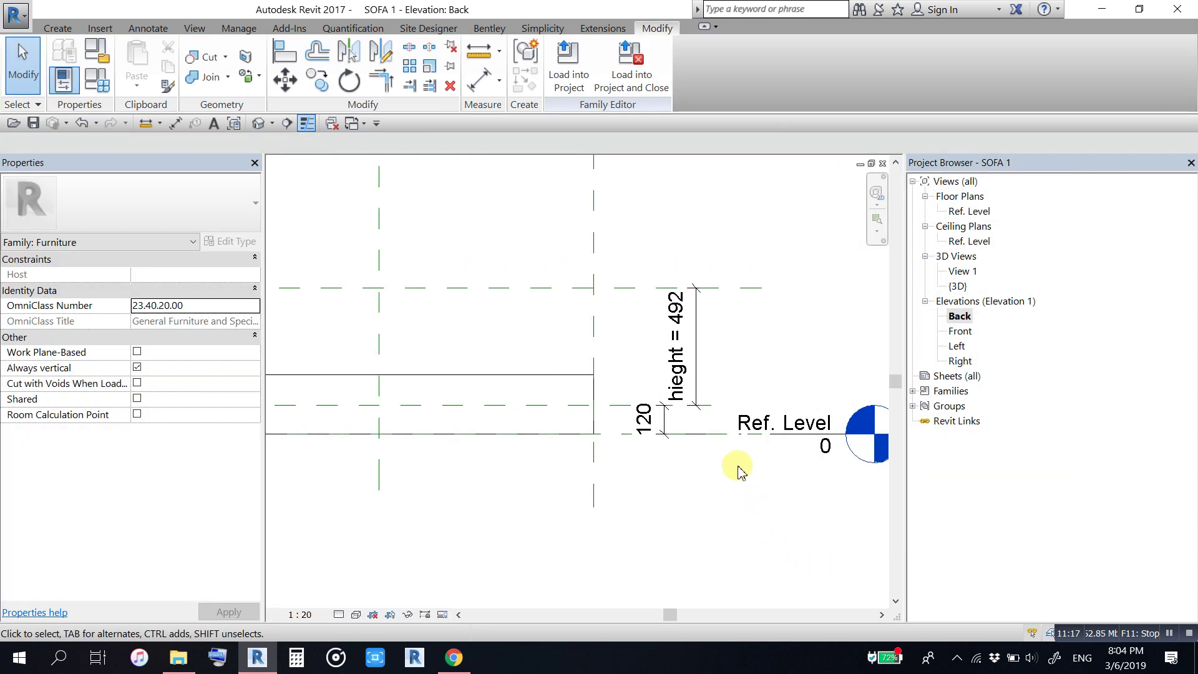
{"action": "scroll", "coordinate": [727, 493], "scroll_direction": "down", "scroll_amount": 1}
{"action": "middle_click_drag", "start_coordinate": [722, 503], "coordinate": [749, 476]}
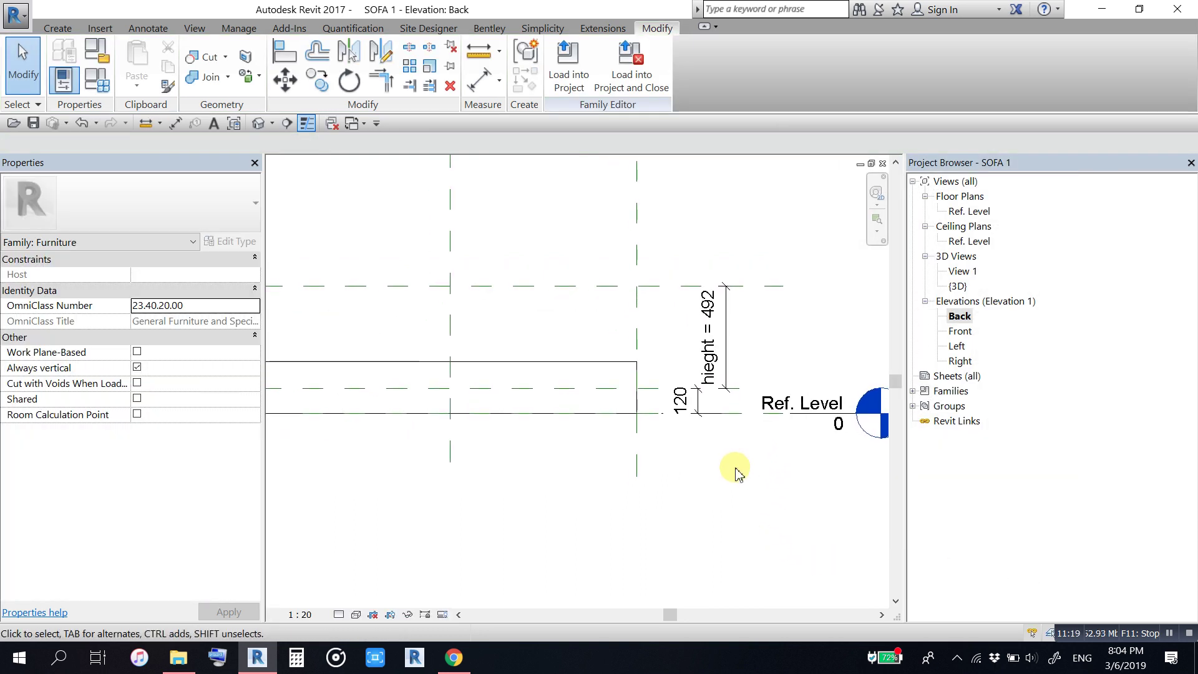
{"action": "mouse_move", "coordinate": [682, 509]}
{"action": "middle_mouse_down"}
{"action": "mouse_move", "coordinate": [687, 476]}
{"action": "mouse_move", "coordinate": [610, 500]}
{"action": "middle_mouse_up"}
{"action": "scroll", "coordinate": [677, 472], "scroll_direction": "down", "scroll_amount": 1}
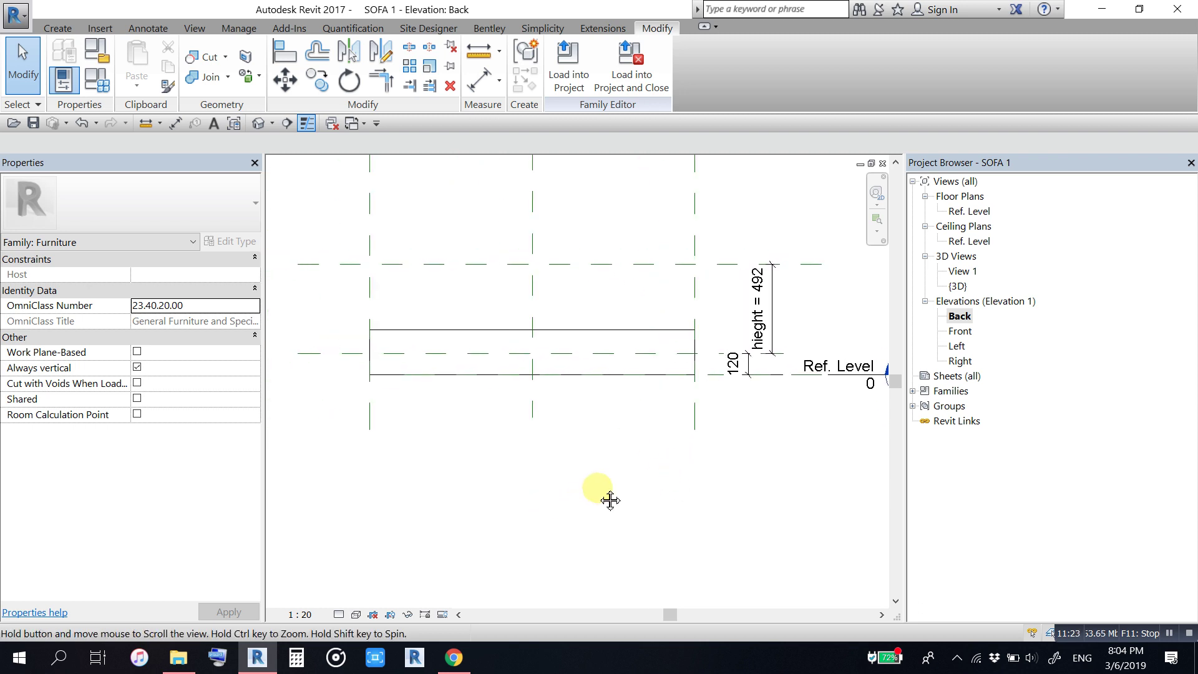
{"action": "left_click", "coordinate": [632, 328]}
{"action": "left_click_drag", "start_coordinate": [535, 325], "coordinate": [536, 263]}
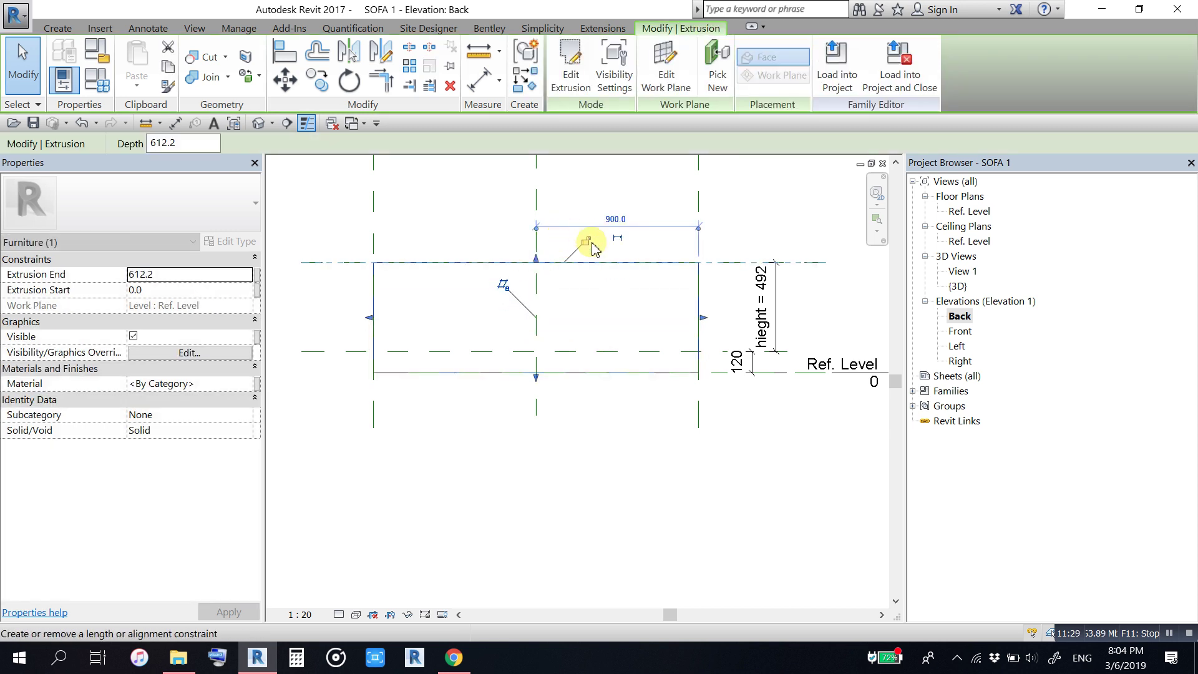
{"action": "left_click", "coordinate": [589, 242]}
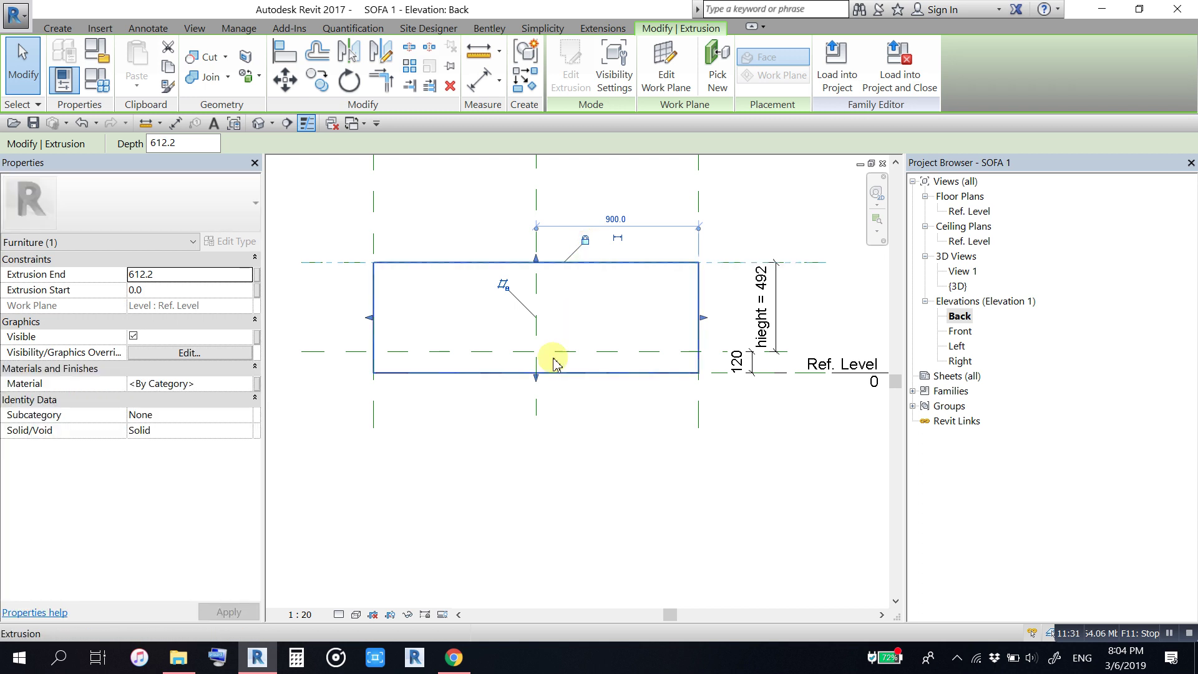
{"action": "left_click_drag", "start_coordinate": [536, 372], "coordinate": [535, 351]}
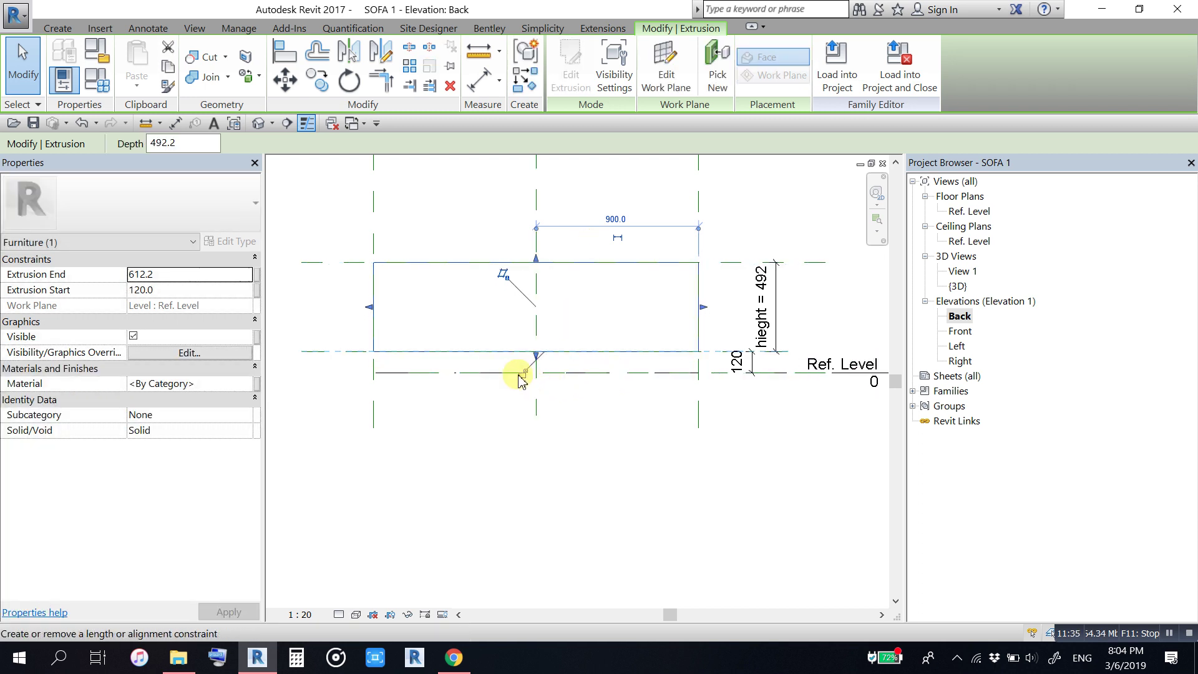
{"action": "left_click", "coordinate": [523, 373]}
{"action": "left_click", "coordinate": [640, 444]}
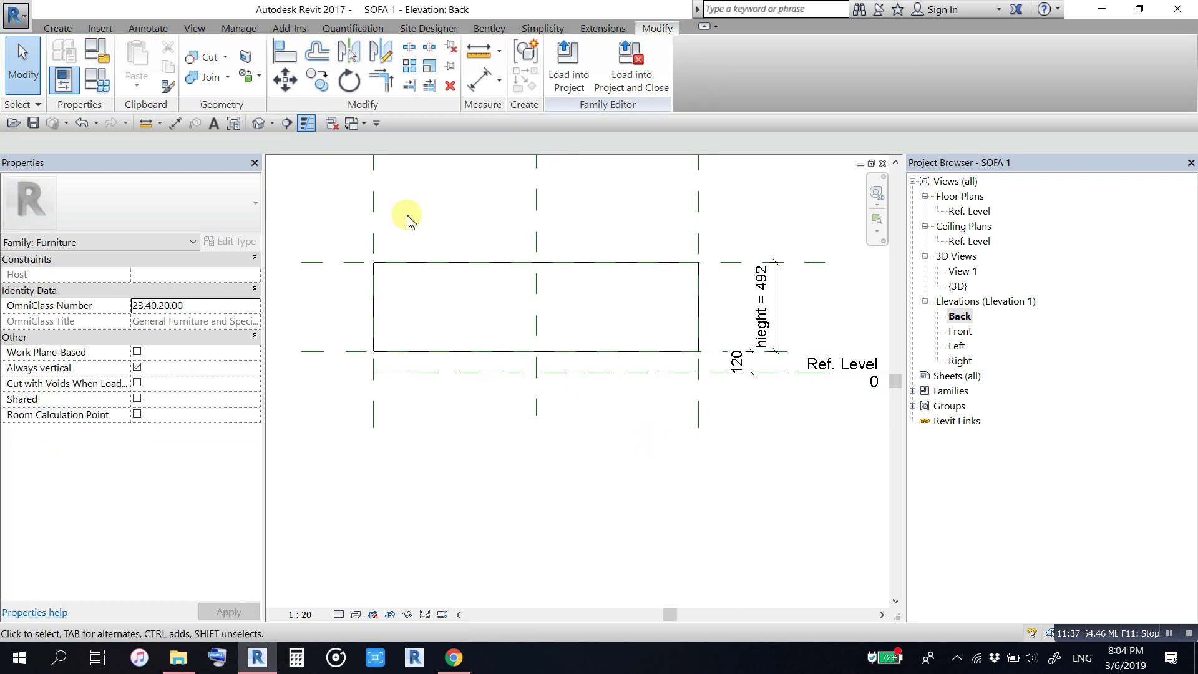
Step: Open the default 3D view and orbit around the raised shaded sofa box
{"action": "left_click", "coordinate": [256, 124]}
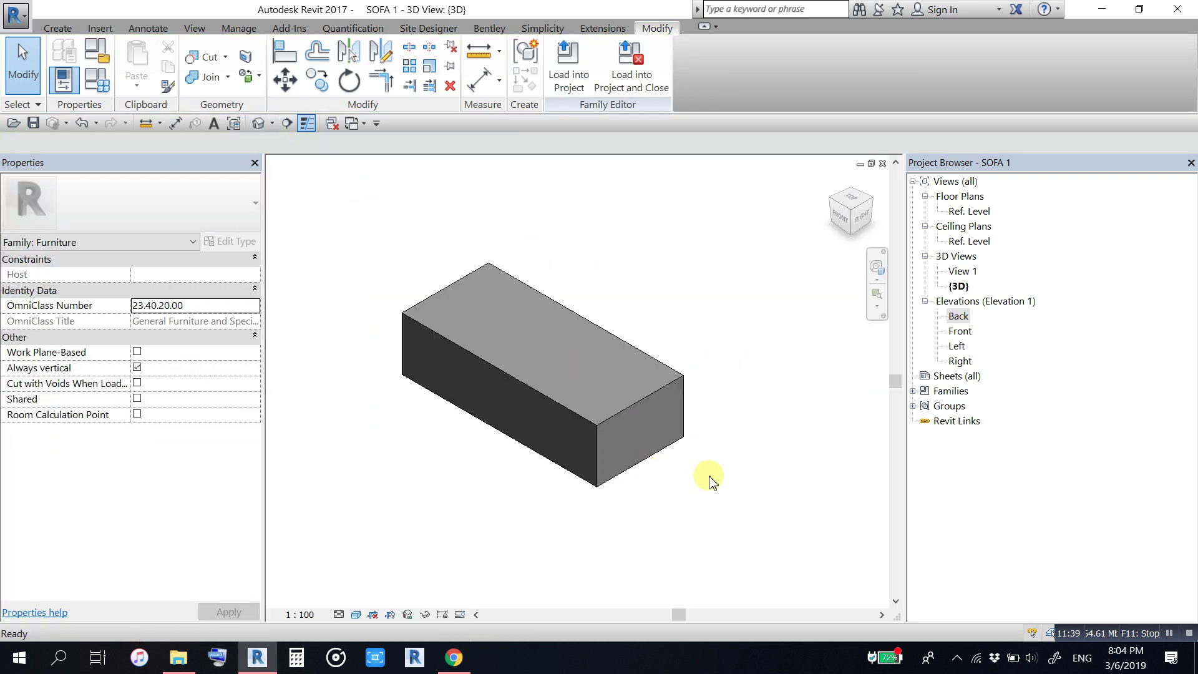
{"action": "scroll", "coordinate": [506, 334], "scroll_direction": "down", "scroll_amount": 2}
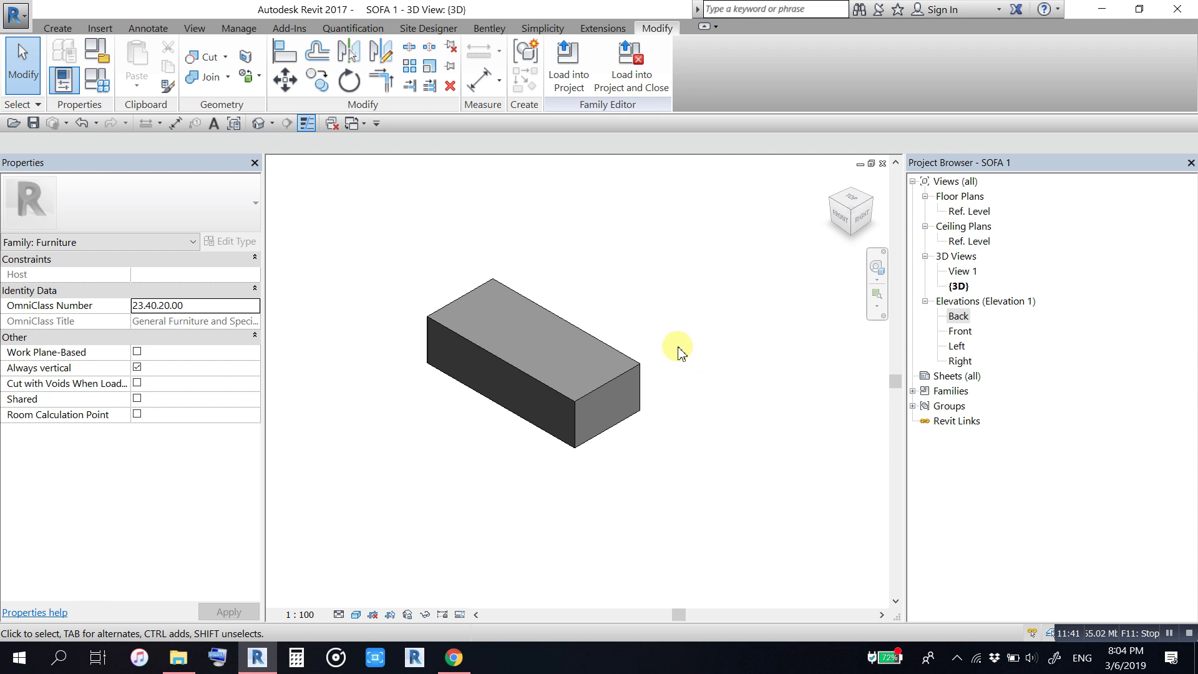
{"action": "middle_click_drag", "start_coordinate": [683, 420], "coordinate": [674, 440]}
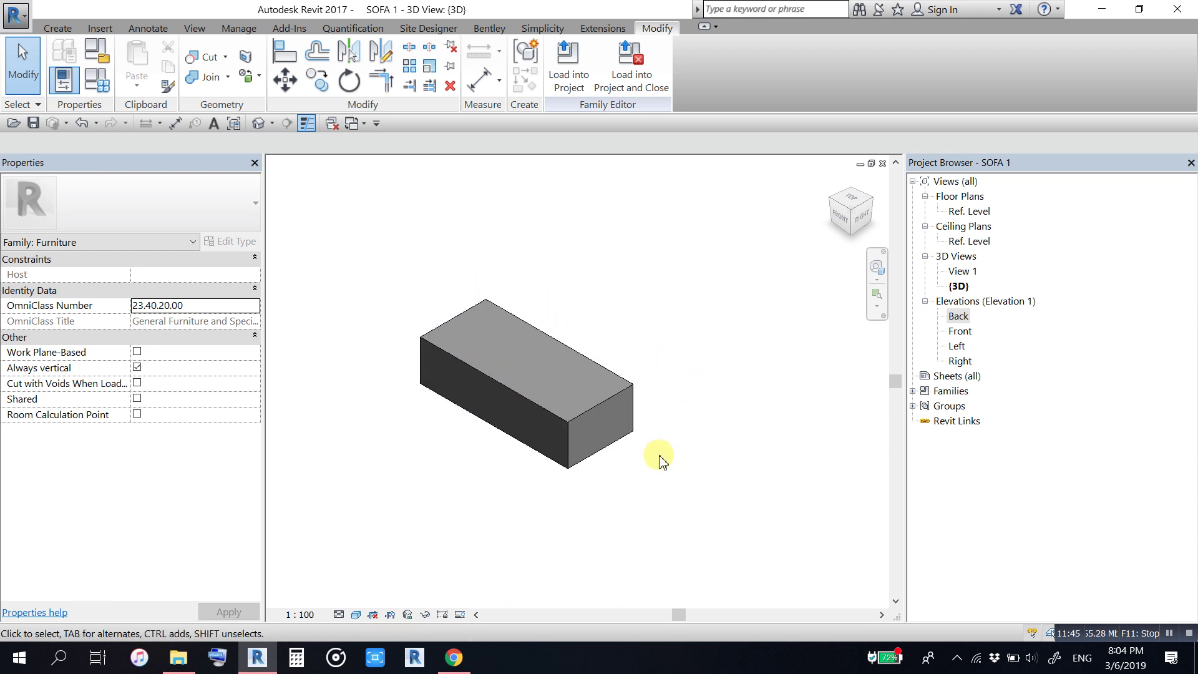
{"action": "middle_click_drag", "start_coordinate": [685, 364], "coordinate": [691, 353]}
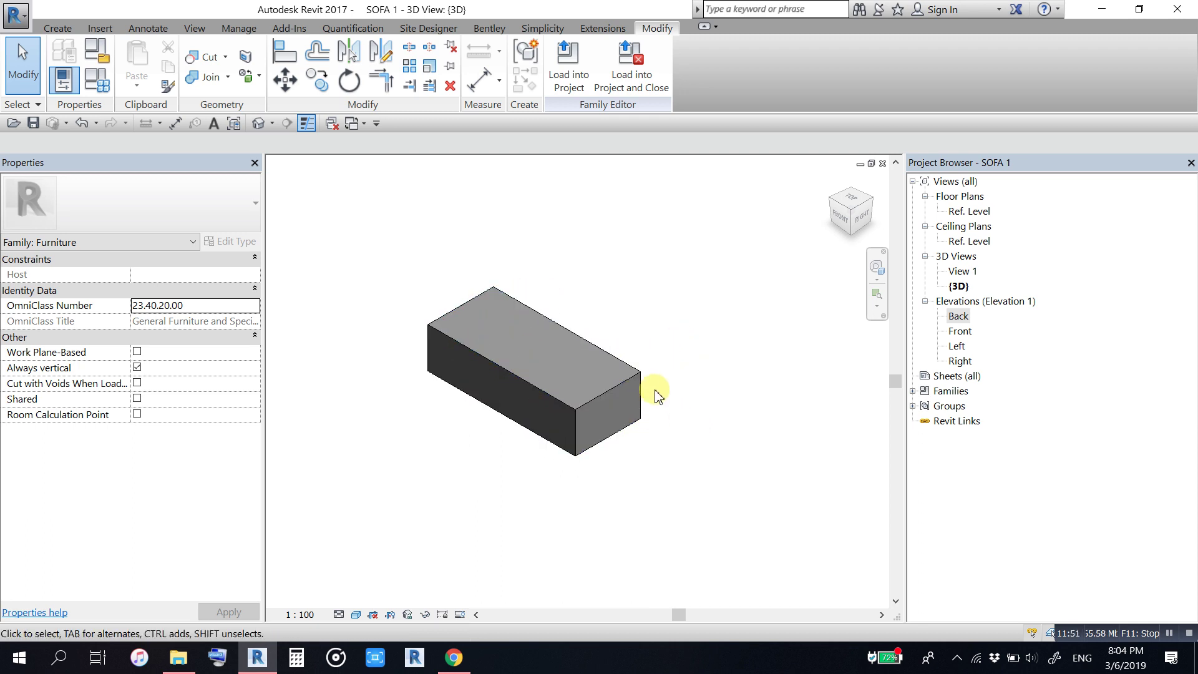
{"action": "middle_click_drag", "start_coordinate": [629, 481], "coordinate": [508, 353], "text": "shift"}
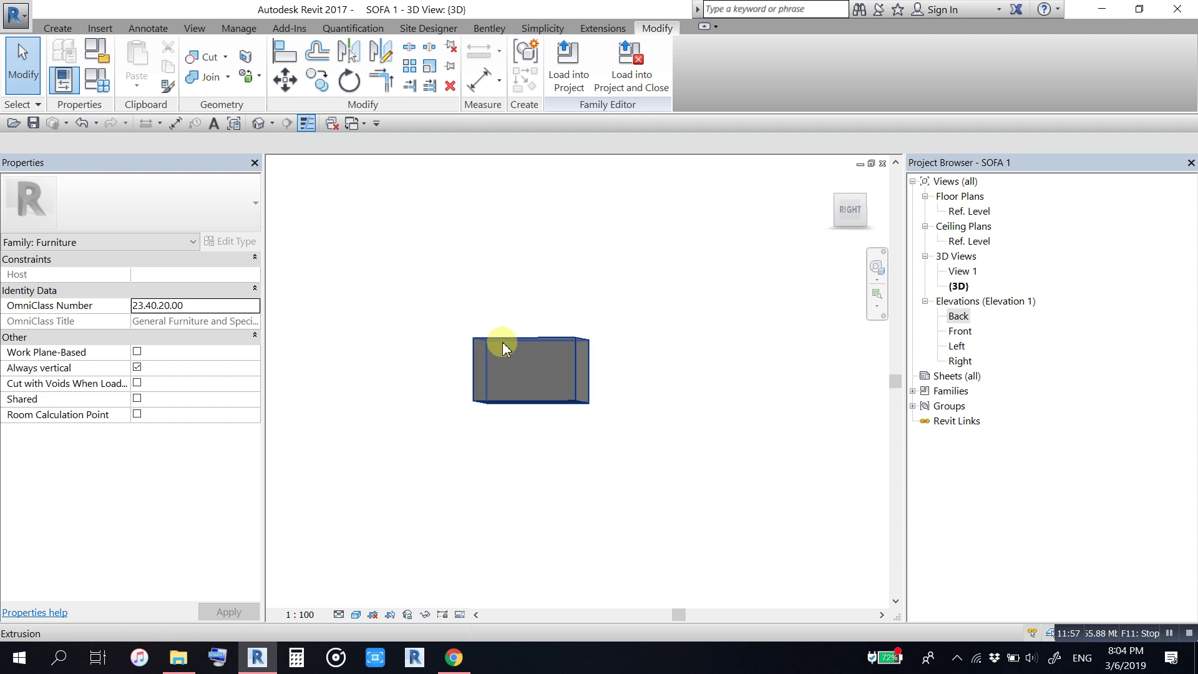
{"action": "mouse_move", "coordinate": [481, 513]}
{"action": "middle_mouse_down", "text": "shift"}
{"action": "mouse_move", "coordinate": [557, 582]}
{"action": "mouse_move", "coordinate": [610, 601]}
{"action": "middle_mouse_up", "text": "shift"}
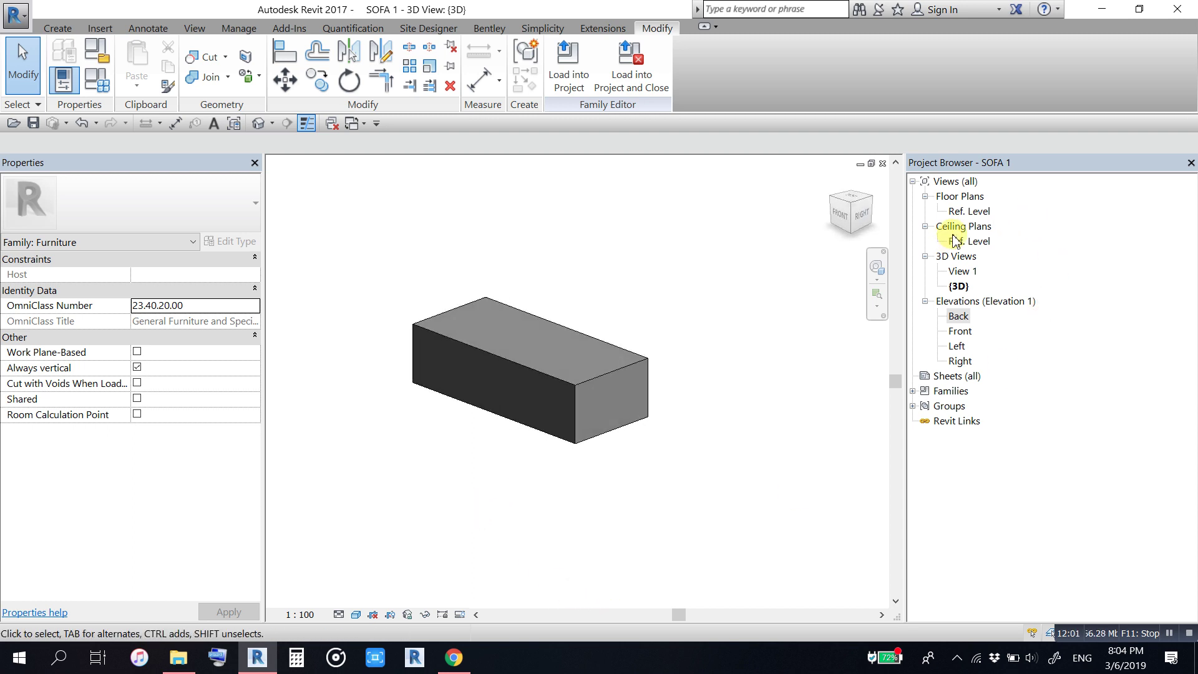
Step: In the Ref. Level plan, sketch a roughly 1300 × 900 void extrusion rectangle over the box
{"action": "double_click", "coordinate": [967, 212]}
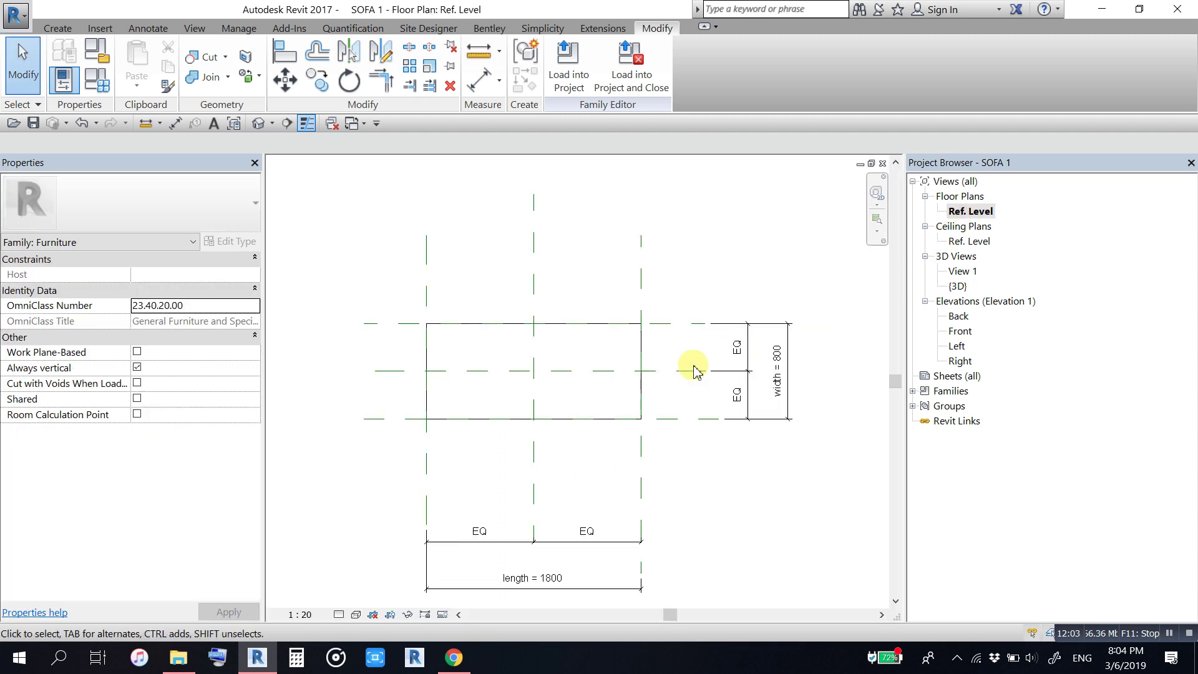
{"action": "left_click", "coordinate": [62, 31]}
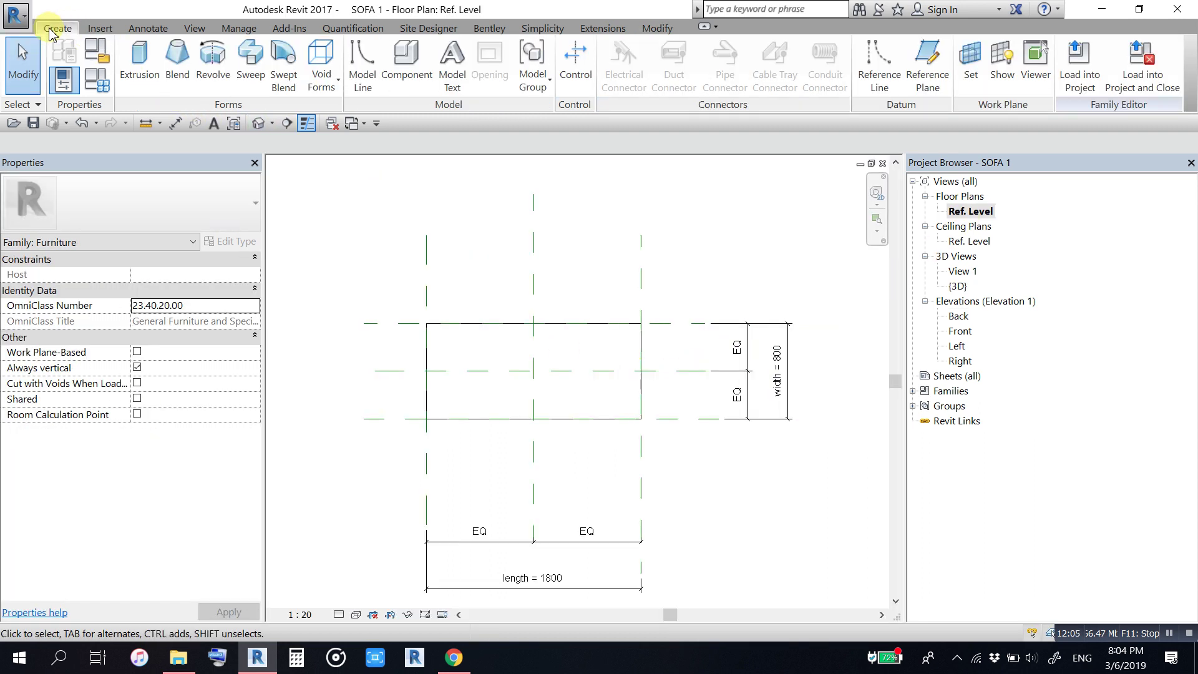
{"action": "left_click", "coordinate": [325, 90]}
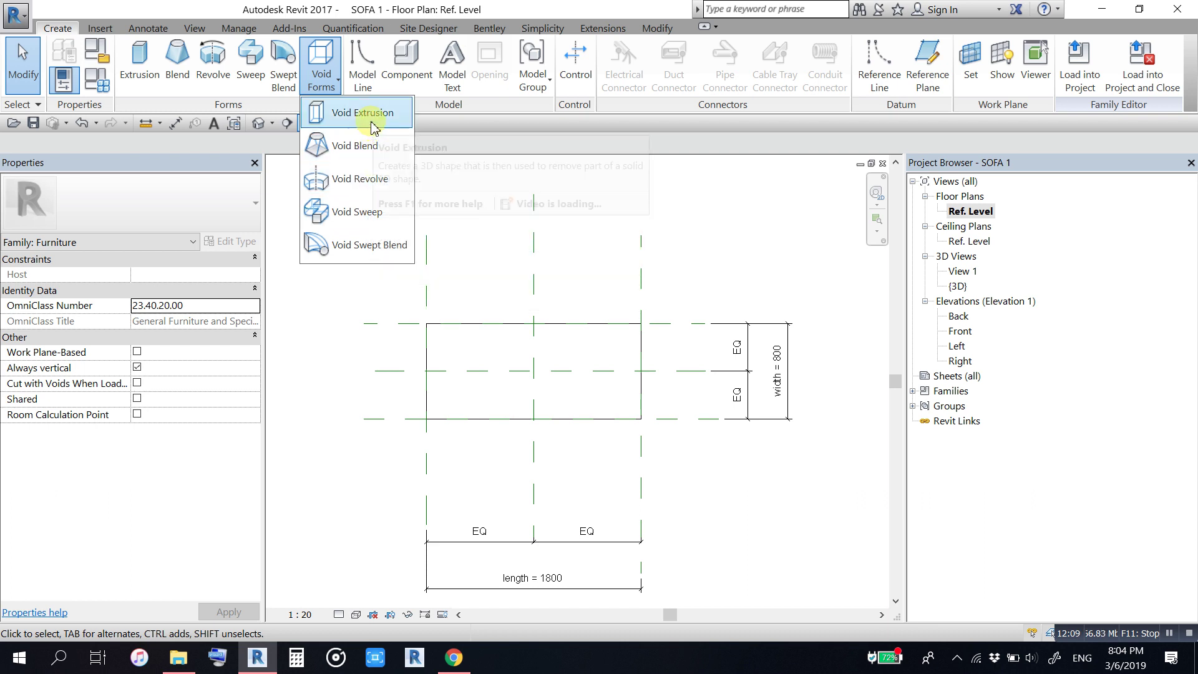
{"action": "mouse_move", "coordinate": [362, 113]}
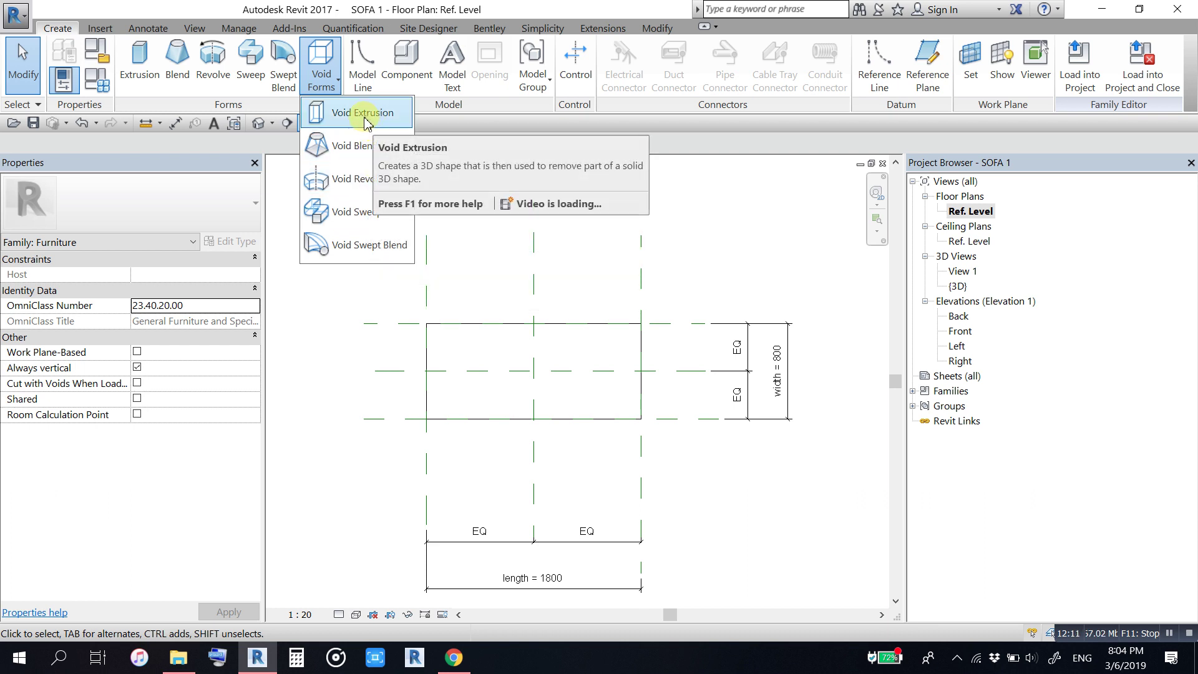
{"action": "left_click", "coordinate": [365, 121]}
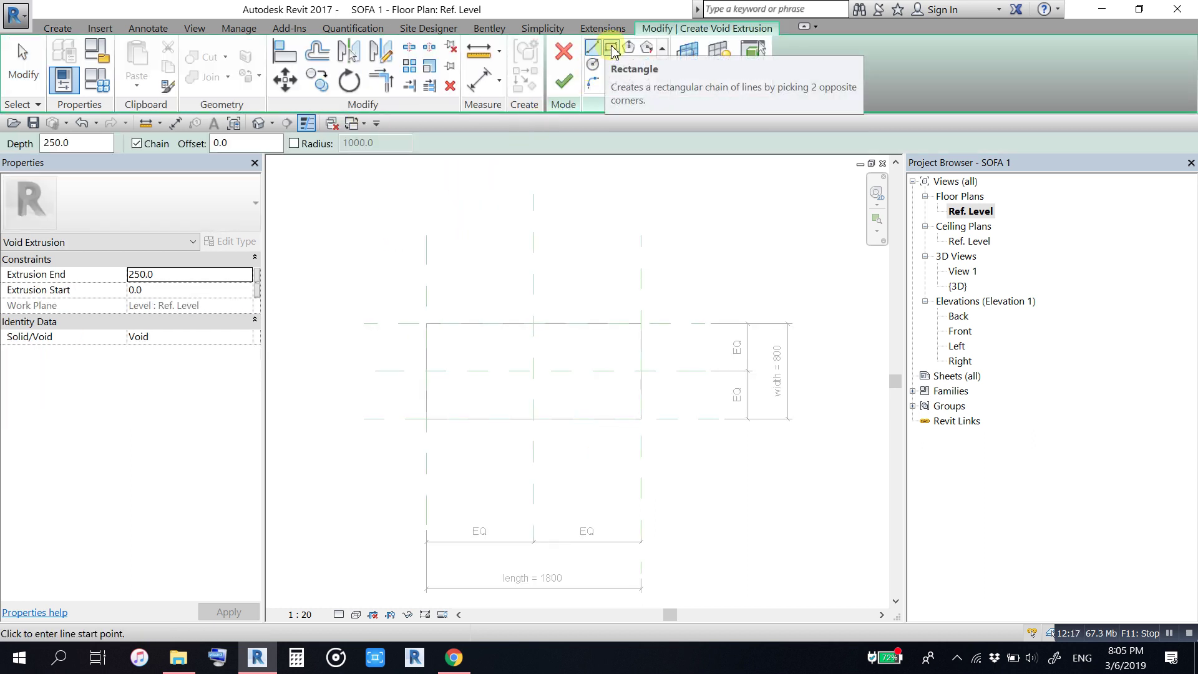
{"action": "left_click", "coordinate": [611, 48]}
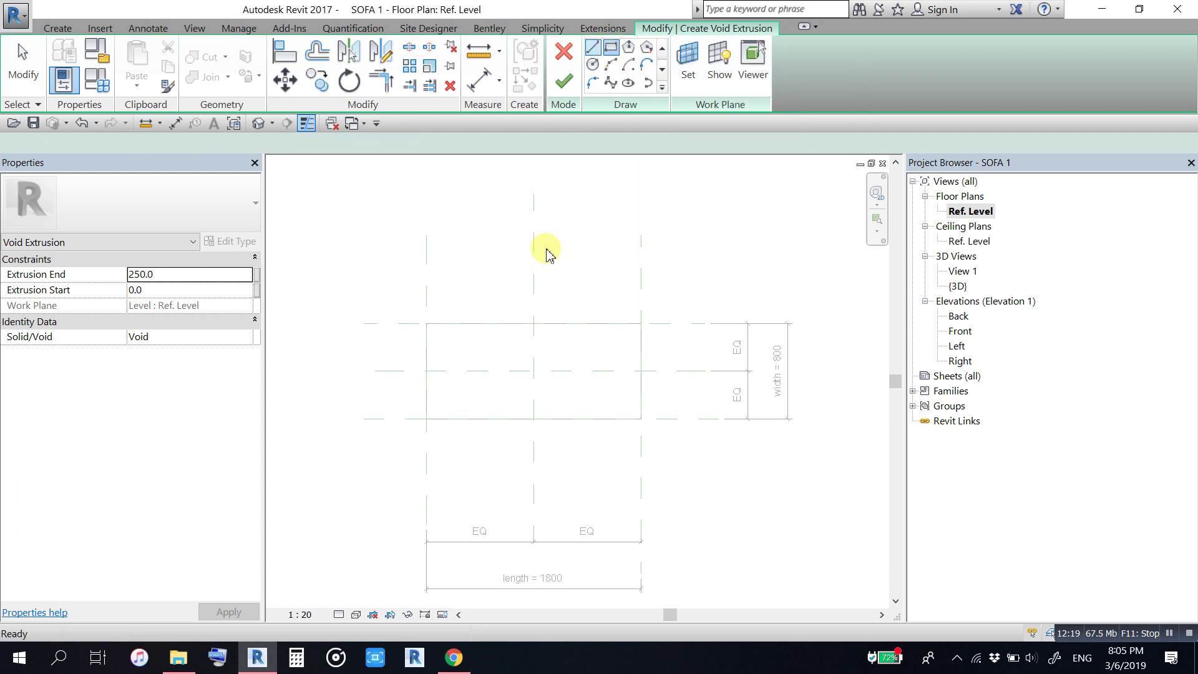
{"action": "left_click", "coordinate": [464, 282]}
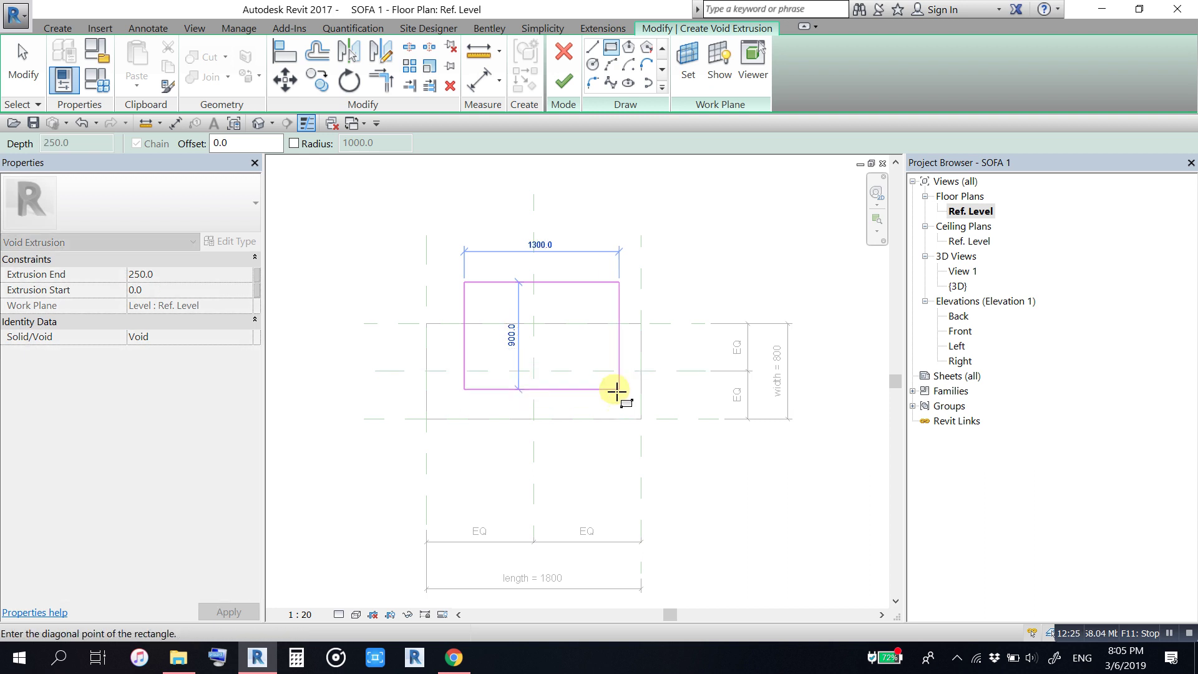
{"action": "left_click", "coordinate": [619, 389]}
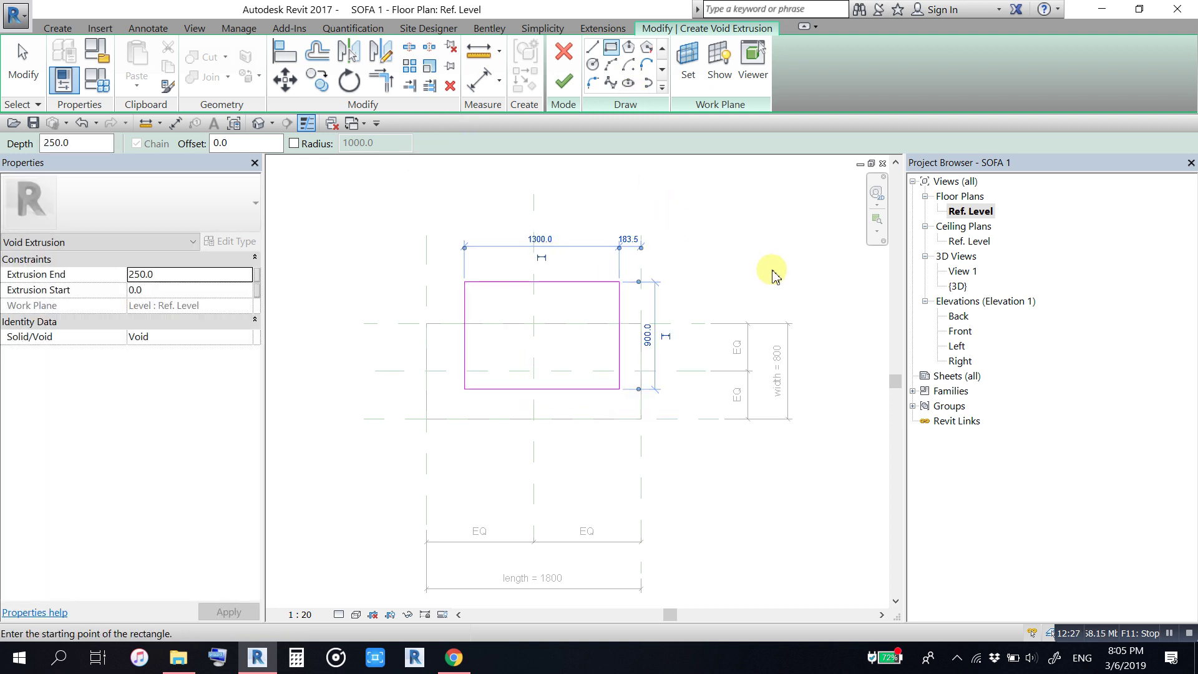
{"action": "key", "text": "Escape"}
Step: Finish the 250-deep void extrusion cutting the box and switch to the default 3D view
{"action": "scroll", "coordinate": [705, 256], "scroll_direction": "up", "scroll_amount": 1}
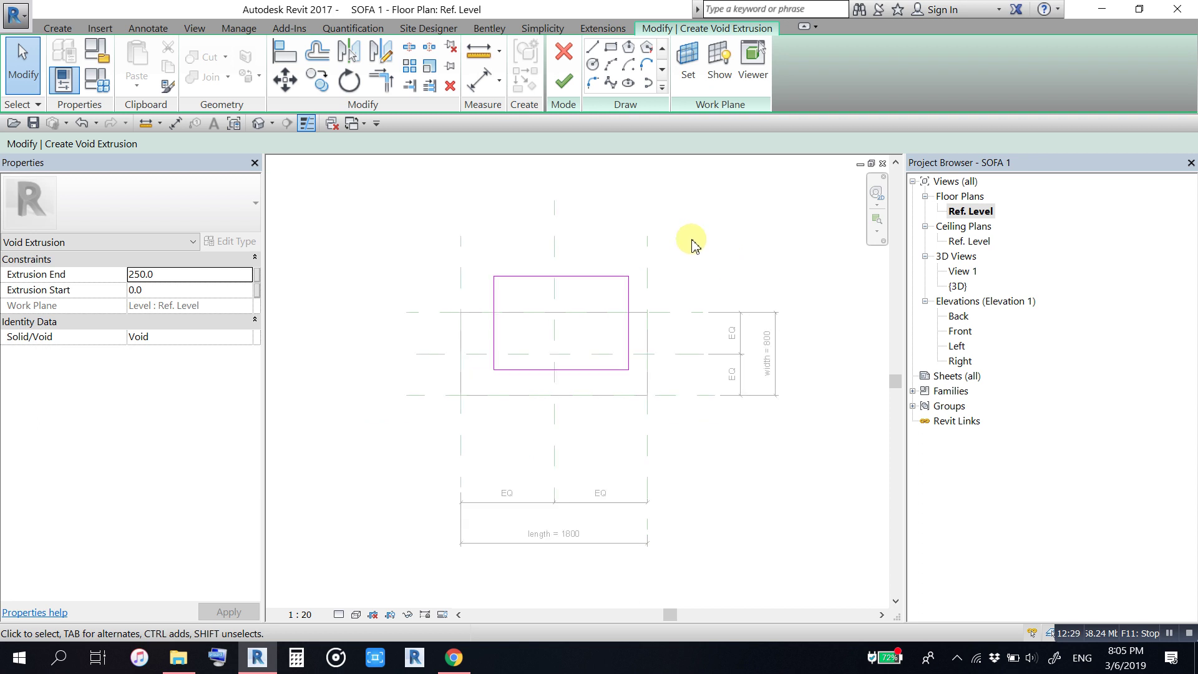
{"action": "scroll", "coordinate": [647, 375], "scroll_direction": "up", "scroll_amount": 2}
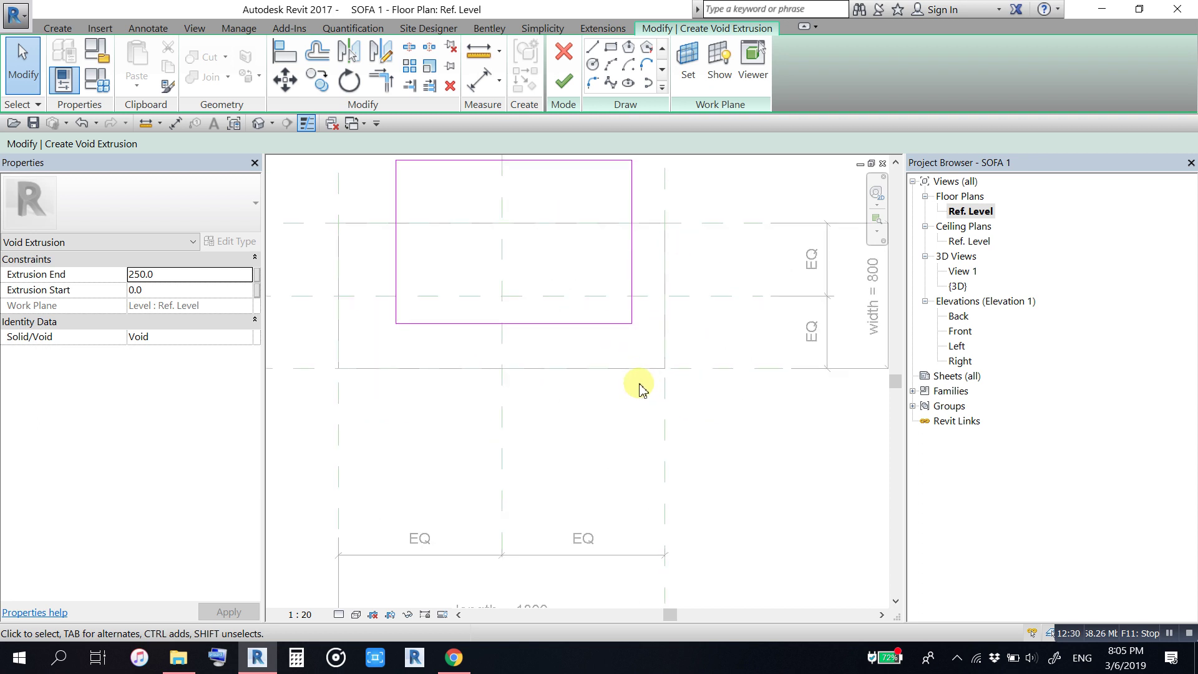
{"action": "left_click", "coordinate": [570, 86]}
{"action": "left_click", "coordinate": [762, 469]}
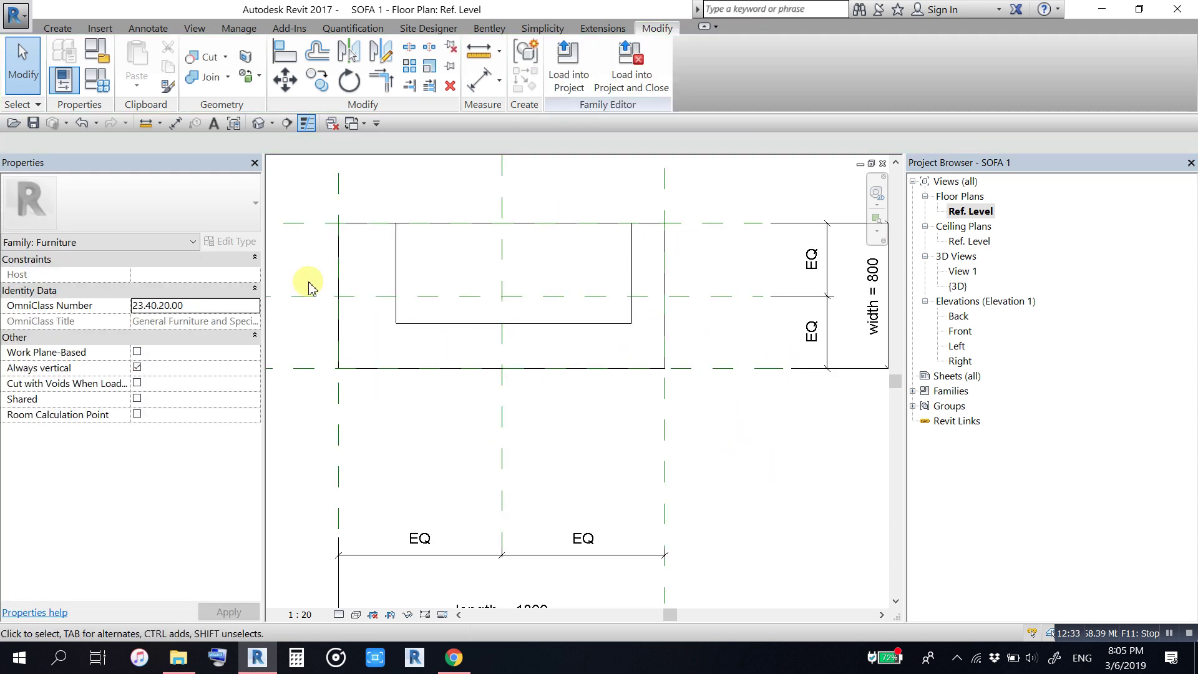
{"action": "left_click", "coordinate": [258, 123]}
Step: Raise the void's top above the box and lift its bottom to cut the seat
{"action": "mouse_move", "coordinate": [516, 370]}
{"action": "middle_mouse_down", "text": "shift"}
{"action": "mouse_move", "coordinate": [634, 436]}
{"action": "mouse_move", "coordinate": [642, 477]}
{"action": "mouse_move", "coordinate": [553, 488]}
{"action": "mouse_move", "coordinate": [369, 476]}
{"action": "mouse_move", "coordinate": [428, 463]}
{"action": "middle_mouse_up", "text": "shift"}
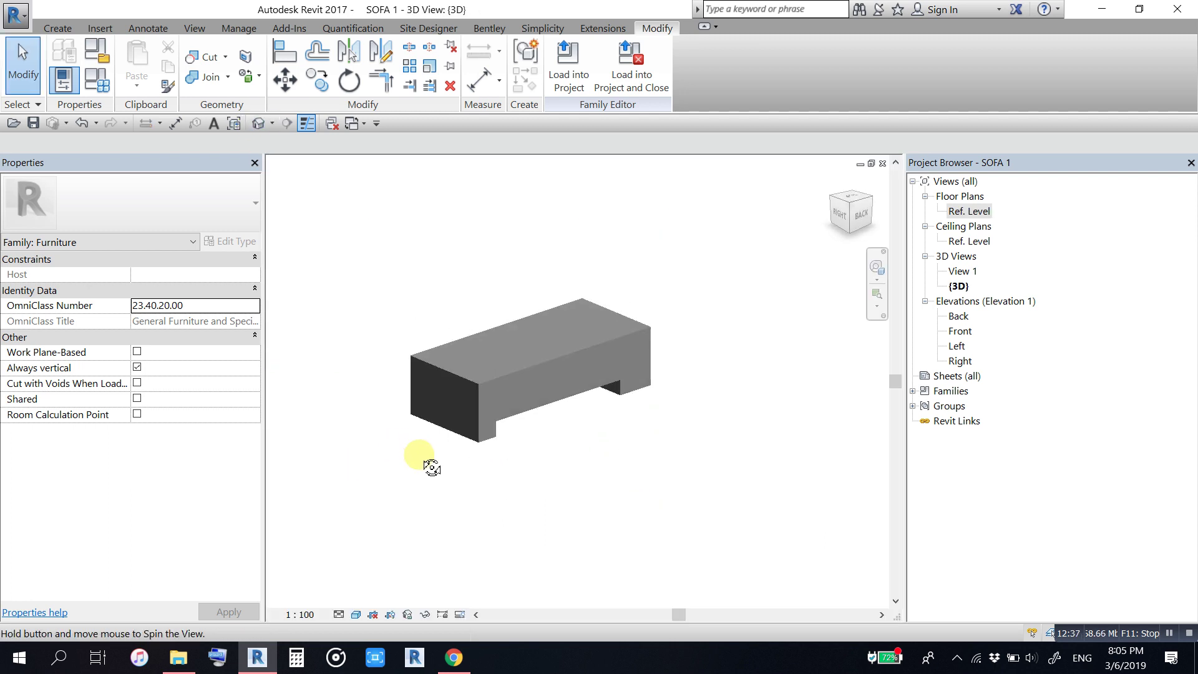
{"action": "left_click", "coordinate": [459, 373]}
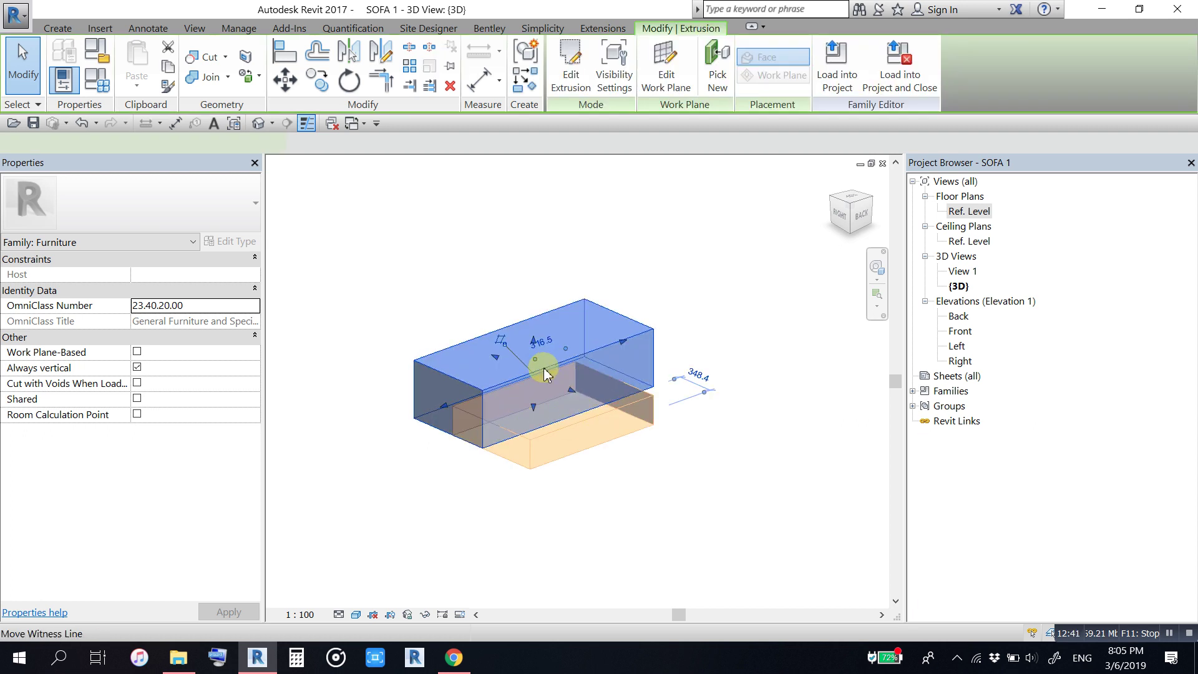
{"action": "left_click", "coordinate": [564, 456]}
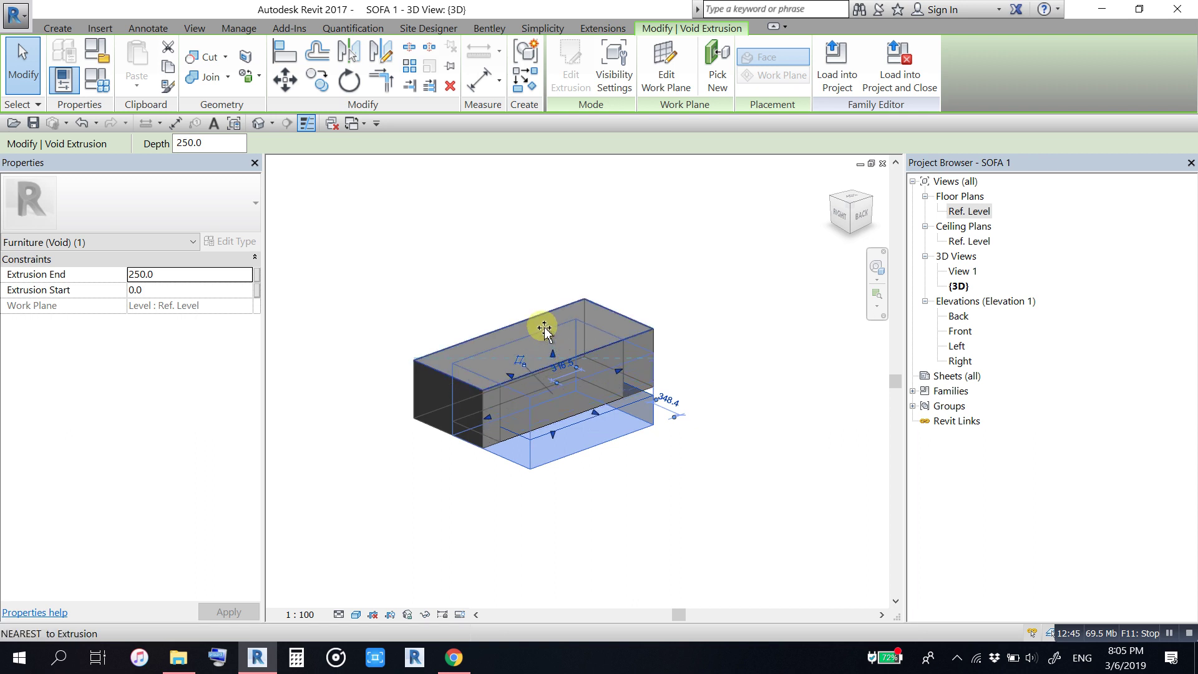
{"action": "left_click_drag", "start_coordinate": [555, 400], "coordinate": [552, 299]}
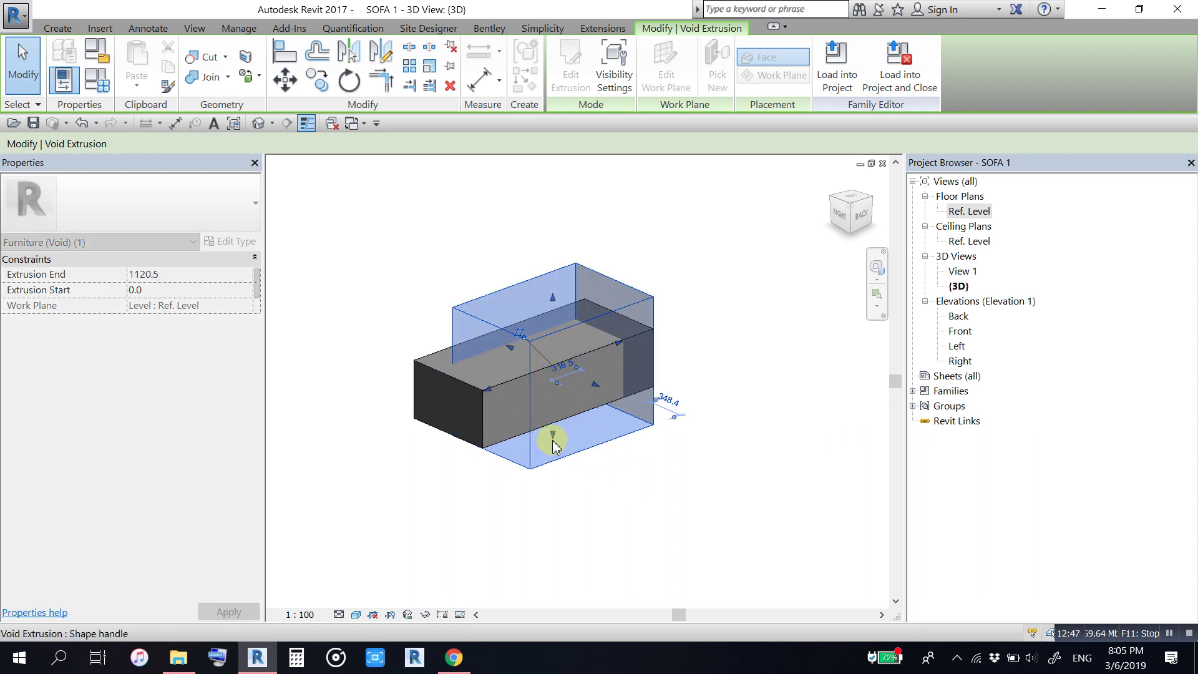
{"action": "left_click_drag", "start_coordinate": [552, 434], "coordinate": [553, 411]}
{"action": "left_click", "coordinate": [643, 523]}
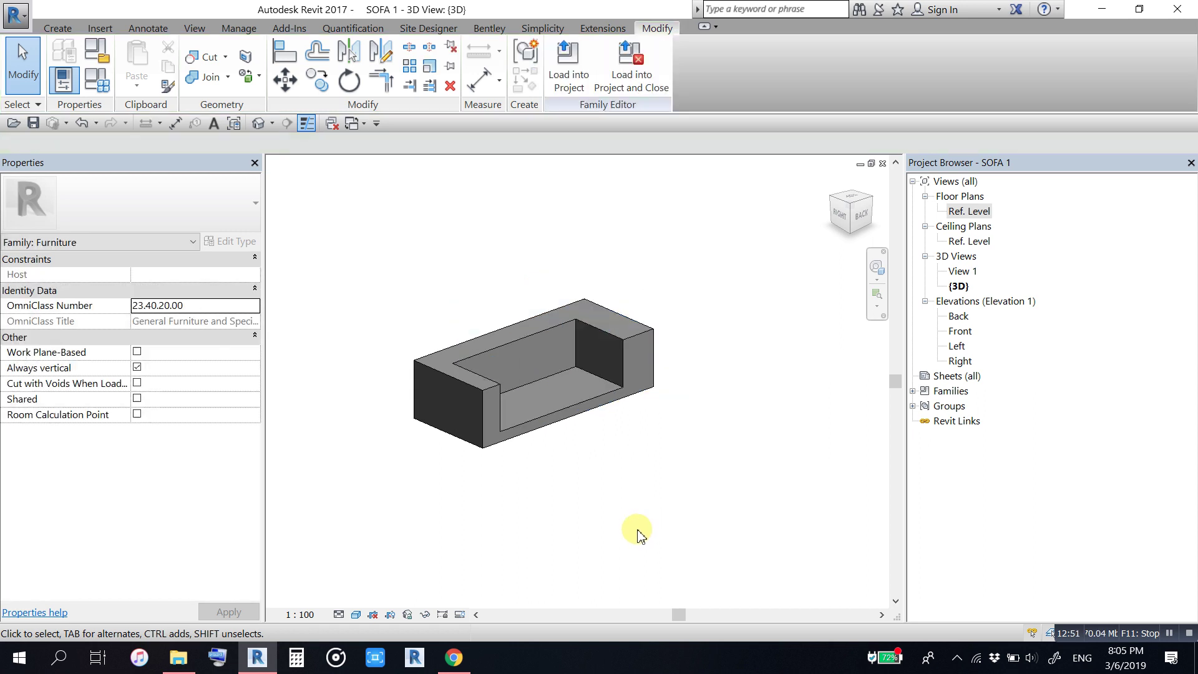
Step: Nudge the void's bottom slightly to adjust the seat height
{"action": "mouse_move", "coordinate": [633, 521]}
{"action": "middle_mouse_down", "text": "shift"}
{"action": "mouse_move", "coordinate": [403, 530]}
{"action": "mouse_move", "coordinate": [634, 489]}
{"action": "middle_mouse_up", "text": "shift"}
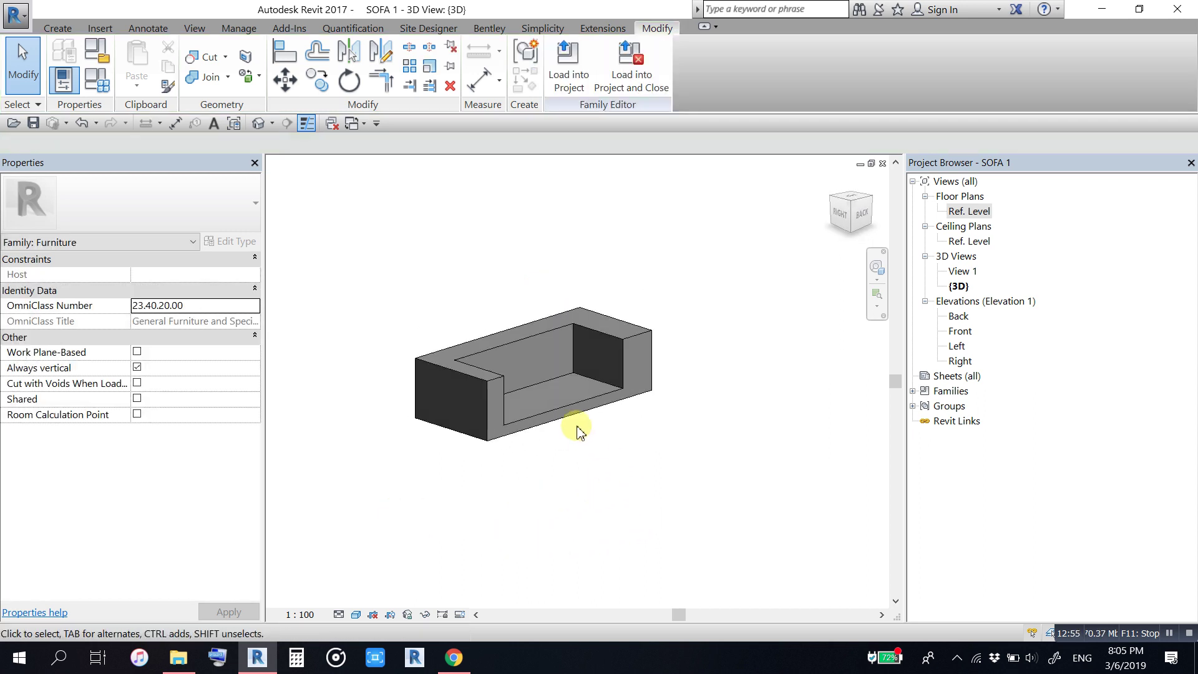
{"action": "middle_click_drag", "start_coordinate": [650, 437], "coordinate": [637, 503], "text": "shift"}
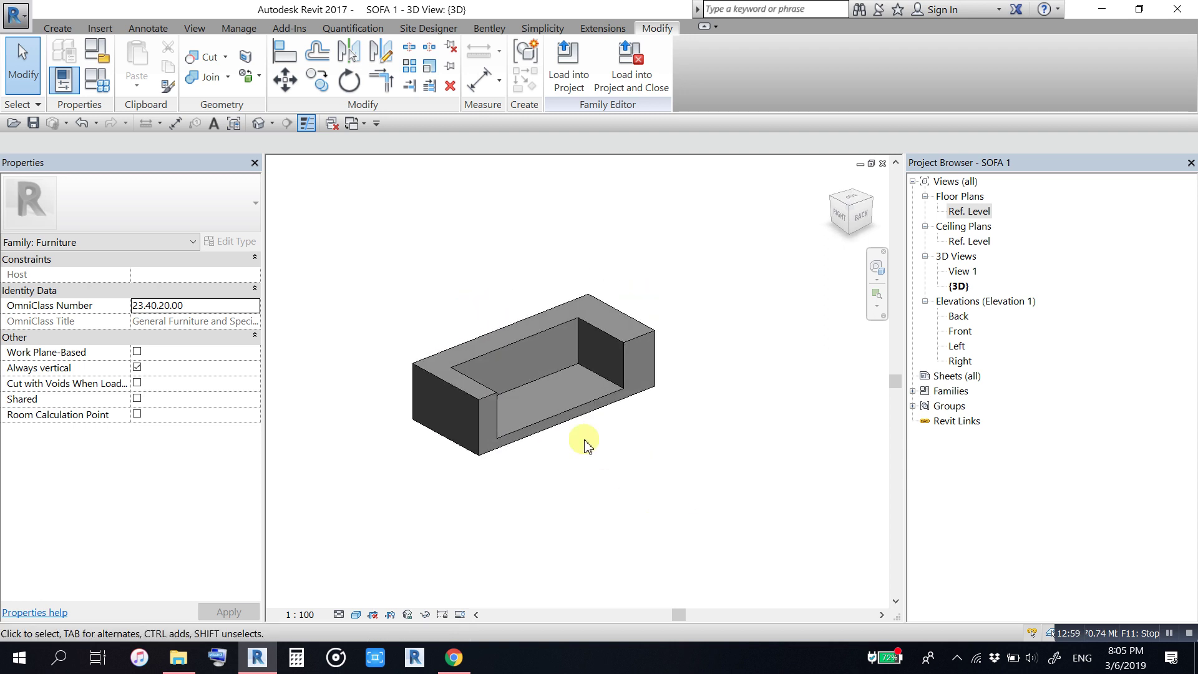
{"action": "left_click", "coordinate": [550, 417]}
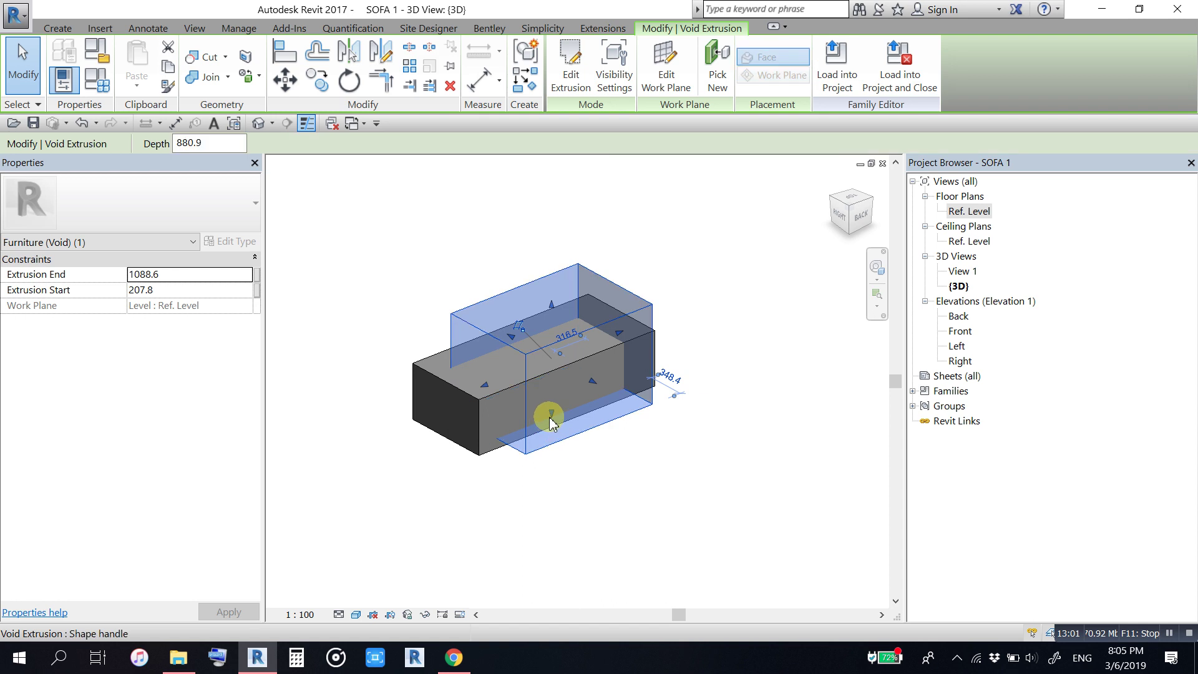
{"action": "left_click_drag", "start_coordinate": [551, 420], "coordinate": [551, 413]}
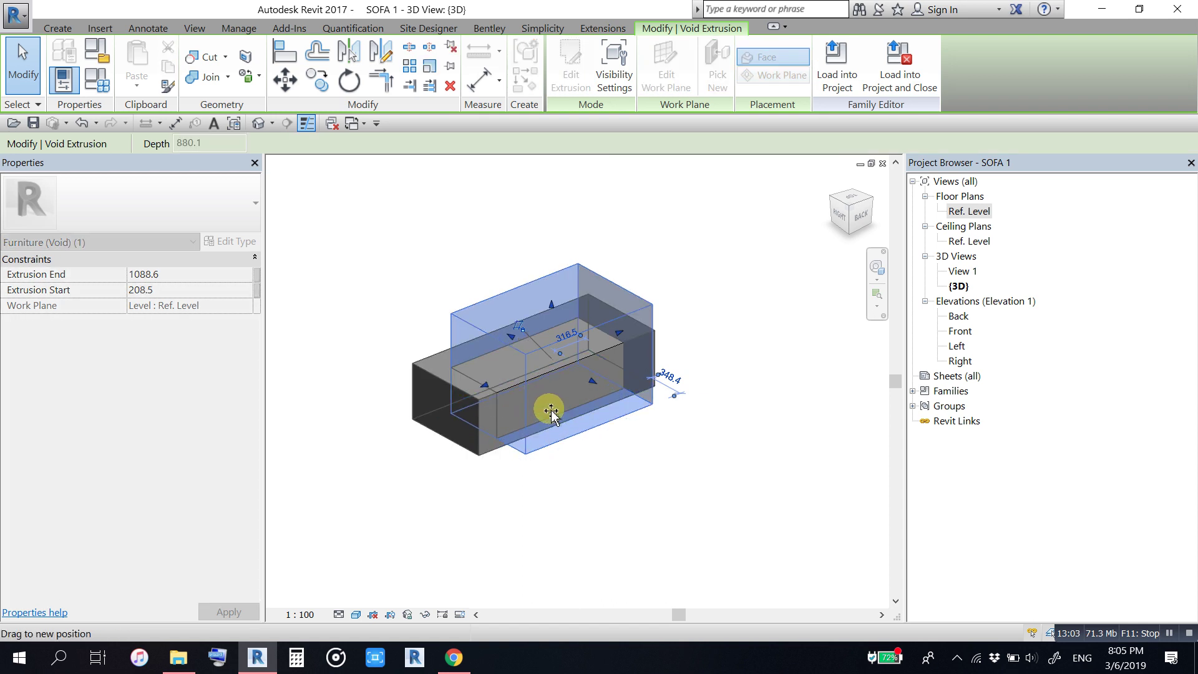
{"action": "left_click", "coordinate": [601, 522]}
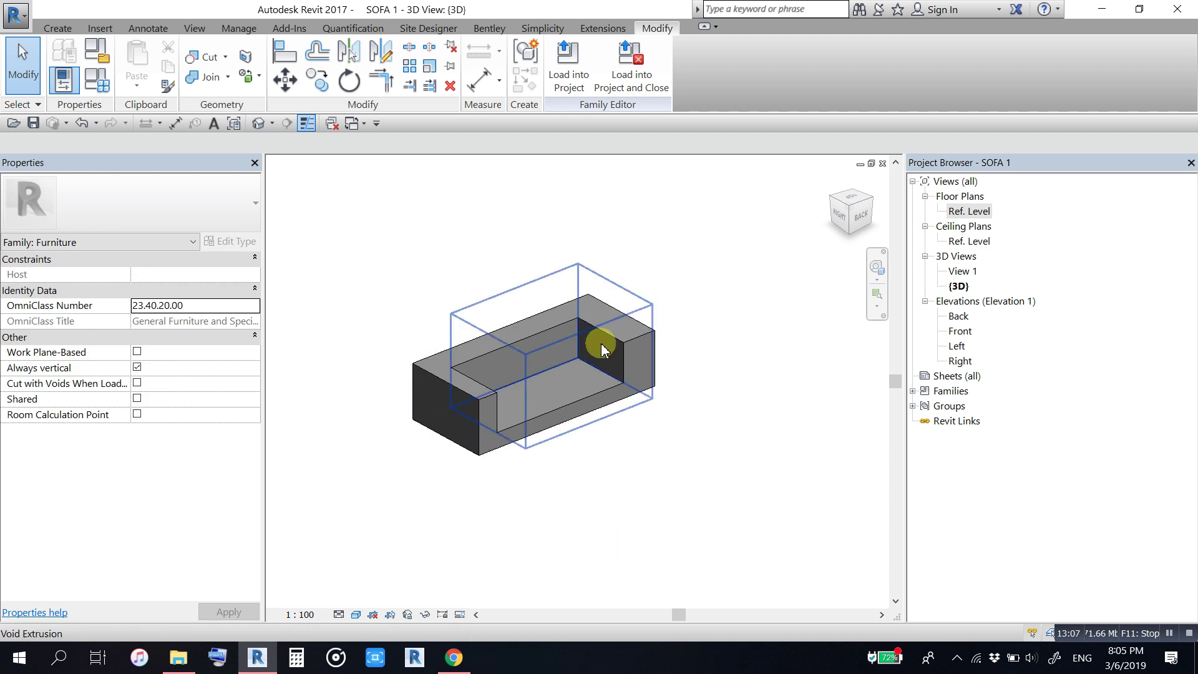
Step: Refine the void's seat cut and orbit the sofa to review it
{"action": "left_click", "coordinate": [609, 336]}
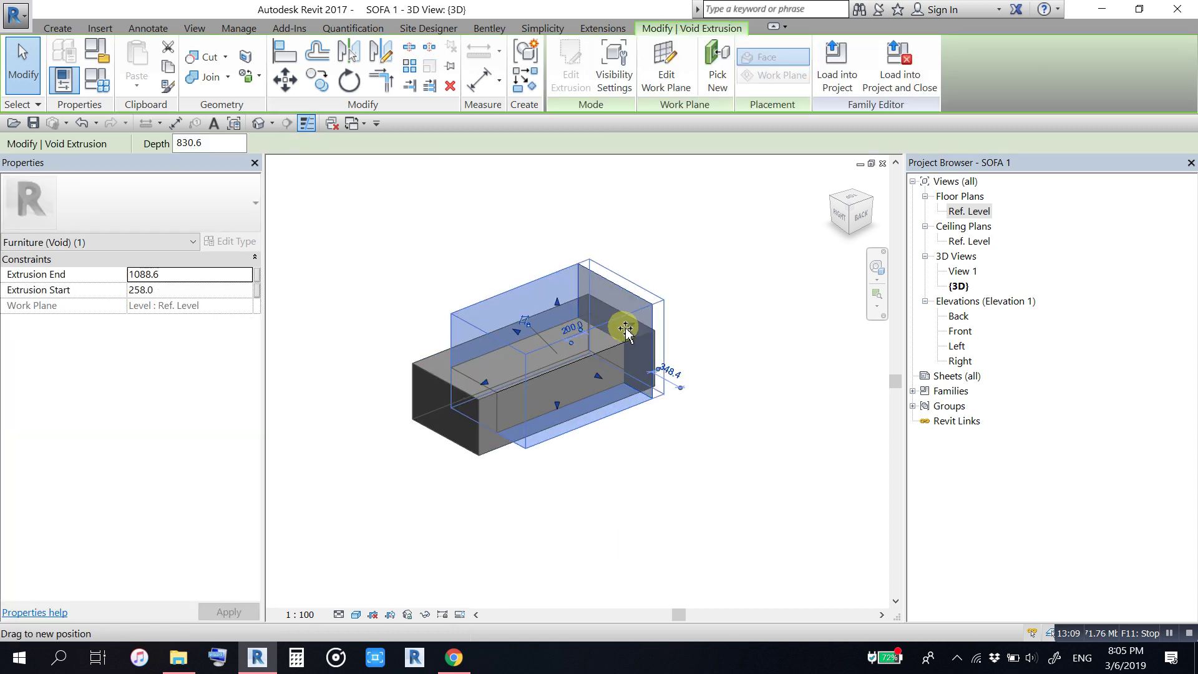
{"action": "left_click_drag", "start_coordinate": [624, 330], "coordinate": [699, 505]}
{"action": "left_click", "coordinate": [665, 534]}
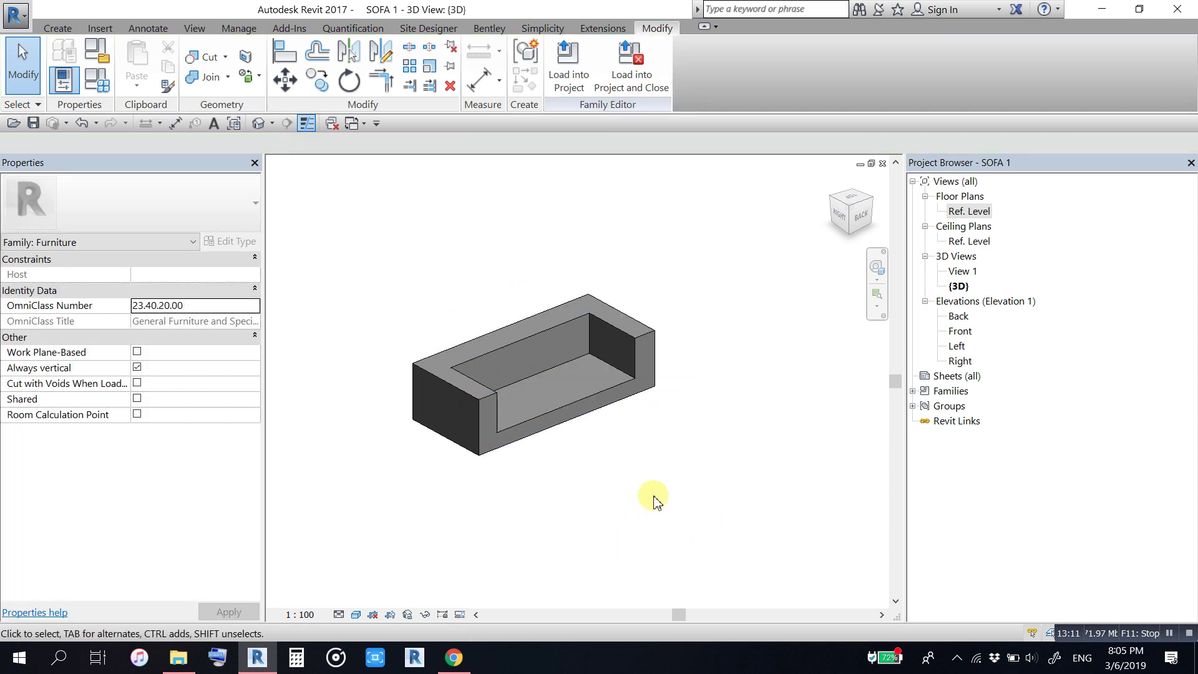
{"action": "mouse_move", "coordinate": [651, 491]}
{"action": "middle_mouse_down"}
{"action": "mouse_move", "coordinate": [645, 473]}
{"action": "mouse_move", "coordinate": [392, 535]}
{"action": "mouse_move", "coordinate": [387, 468]}
{"action": "mouse_move", "coordinate": [654, 450]}
{"action": "mouse_move", "coordinate": [664, 476]}
{"action": "middle_mouse_up"}
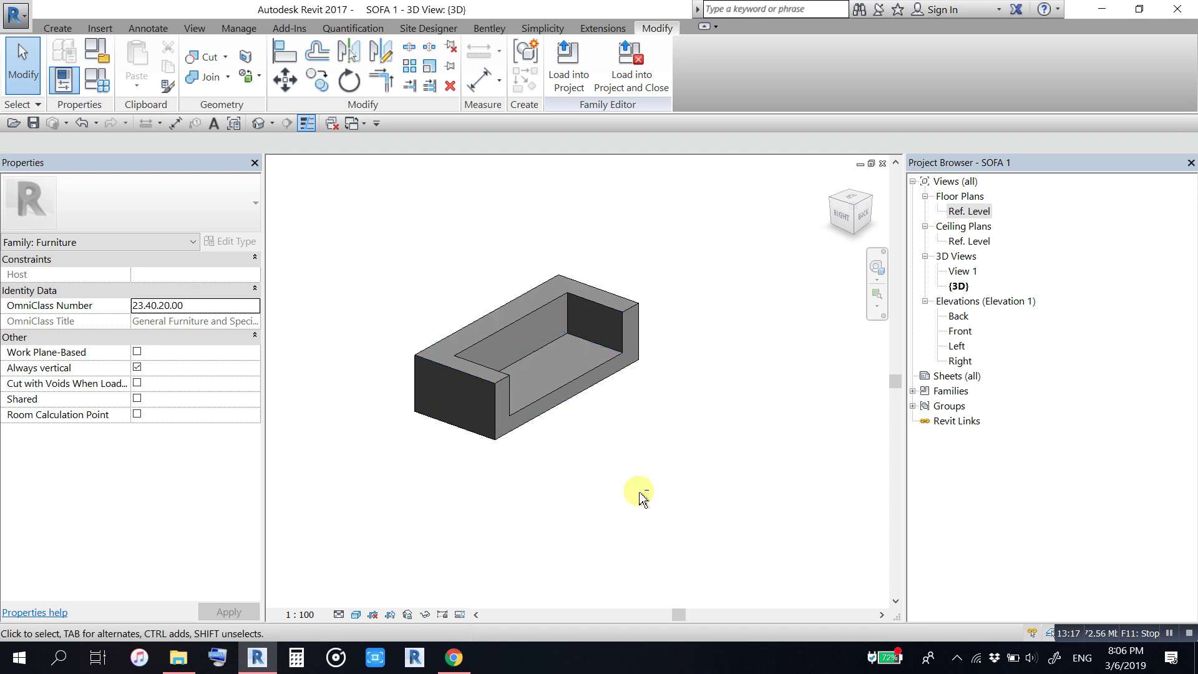
{"action": "middle_click_drag", "start_coordinate": [641, 495], "coordinate": [615, 487], "text": "shift"}
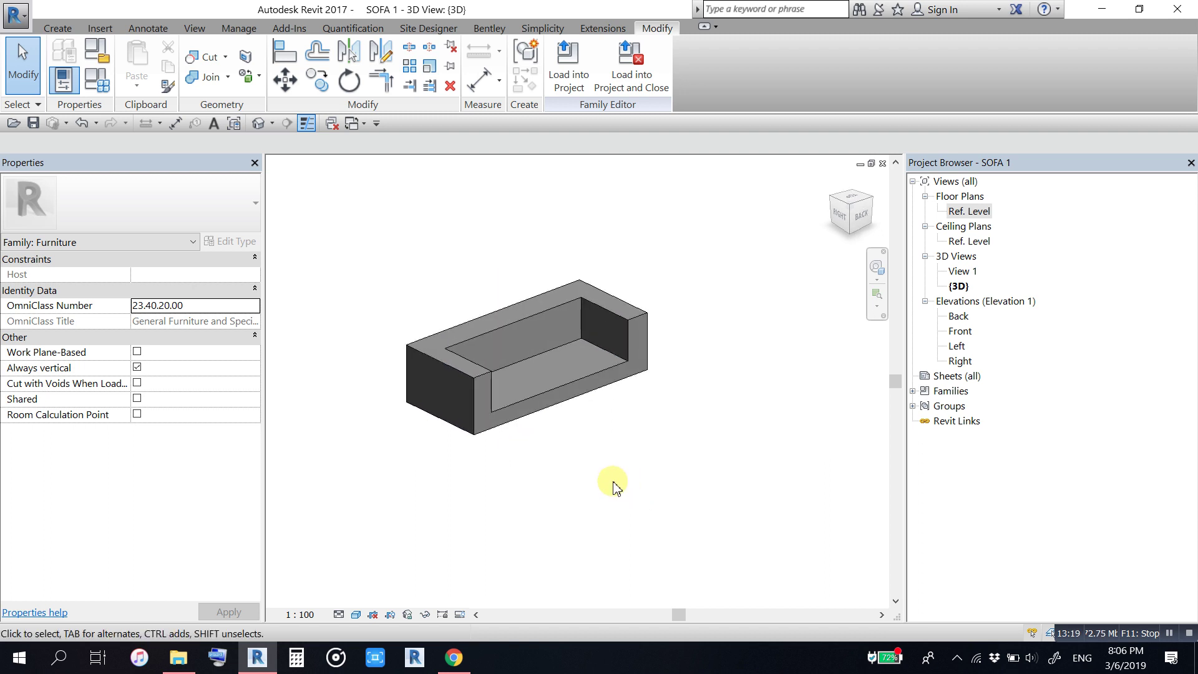
Step: In the Ref. Level plan, draw a vertical reference plane along the left void edge
{"action": "double_click", "coordinate": [974, 214]}
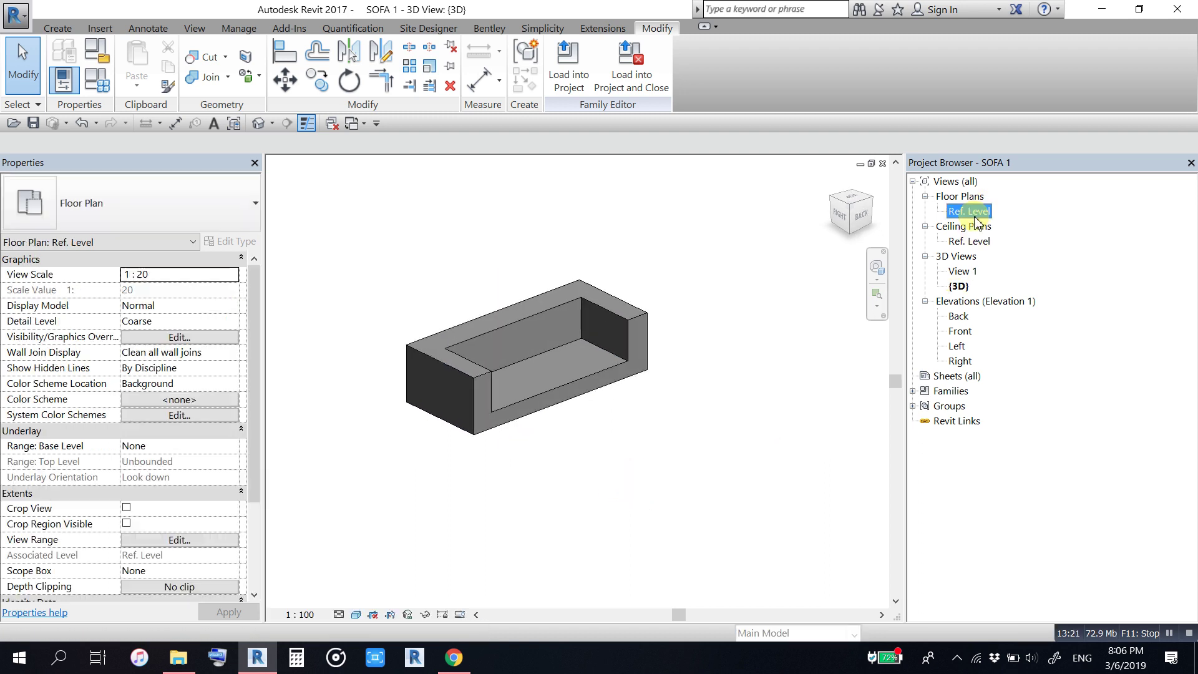
{"action": "scroll", "coordinate": [685, 351], "scroll_direction": "down", "scroll_amount": 2}
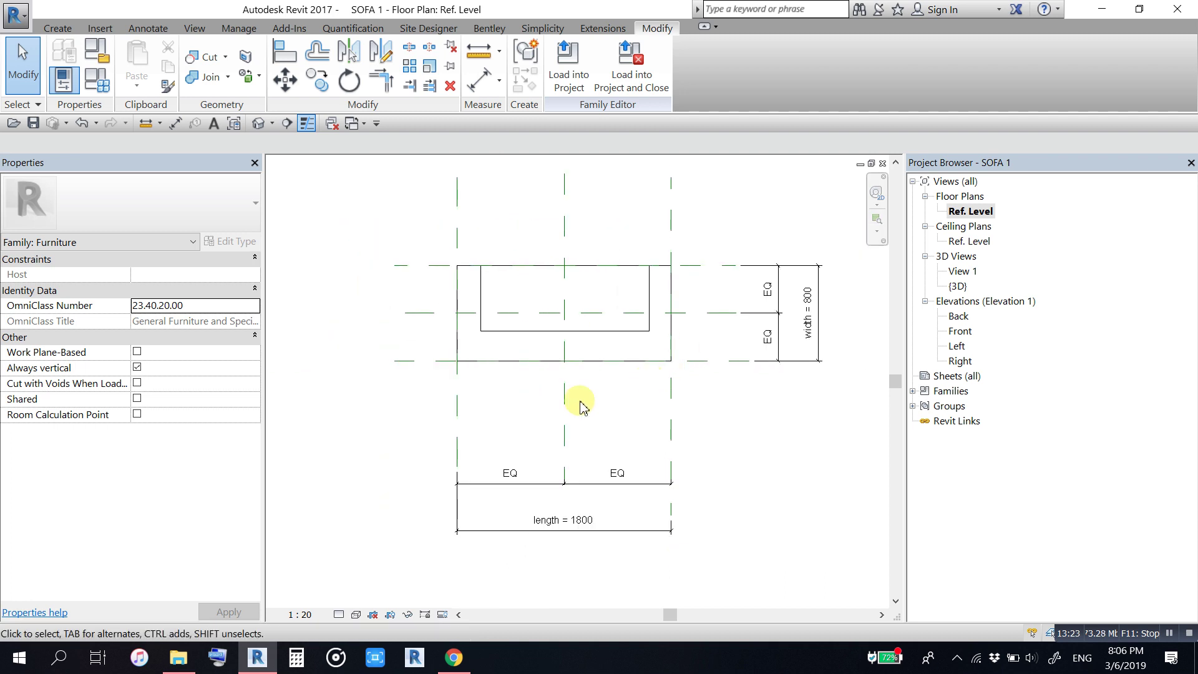
{"action": "middle_click_drag", "start_coordinate": [493, 381], "coordinate": [523, 402]}
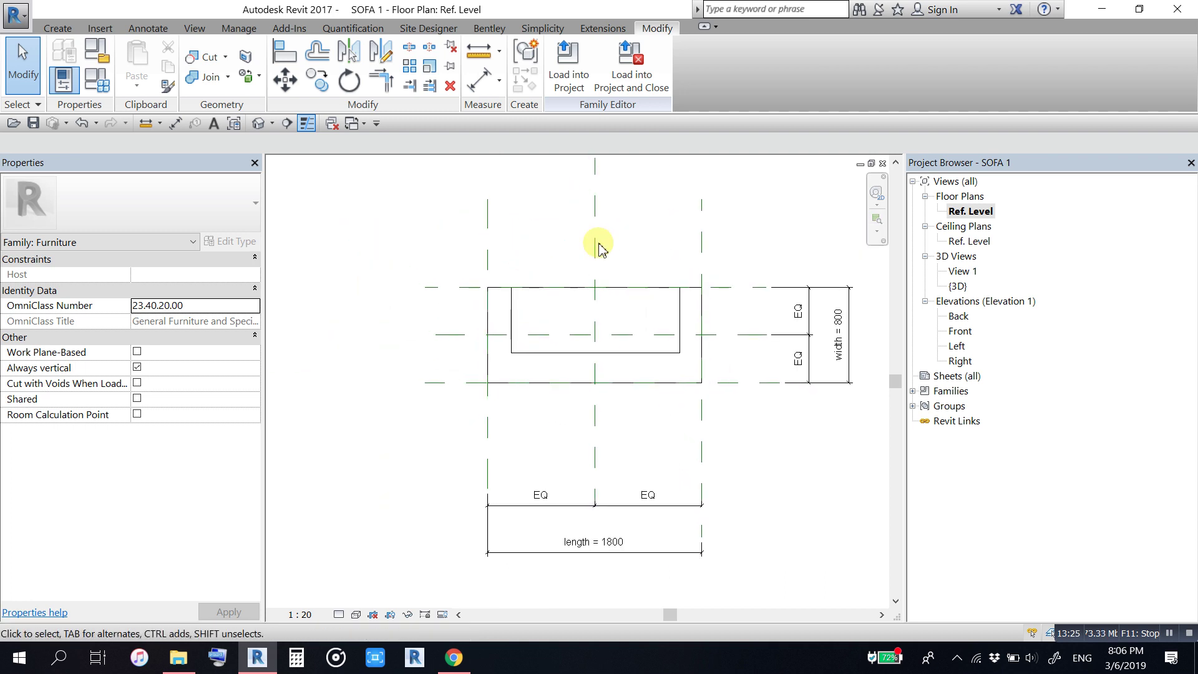
{"action": "key", "text": "r"}
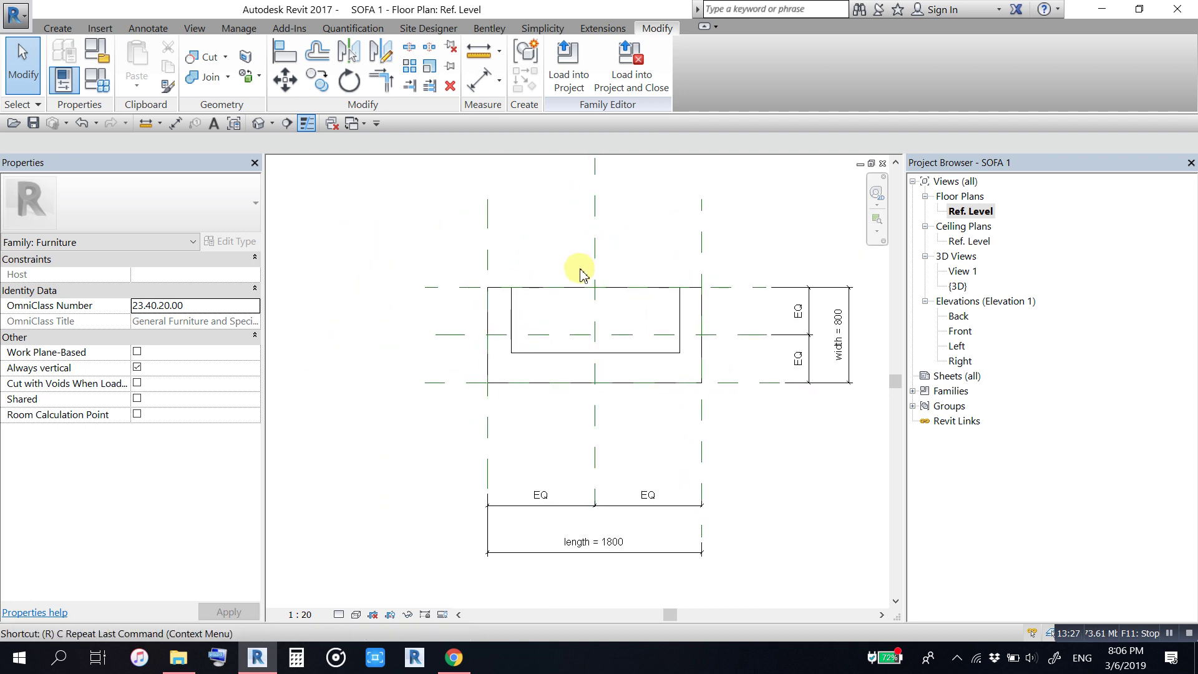
{"action": "key", "text": "r"}
{"action": "key", "text": "p"}
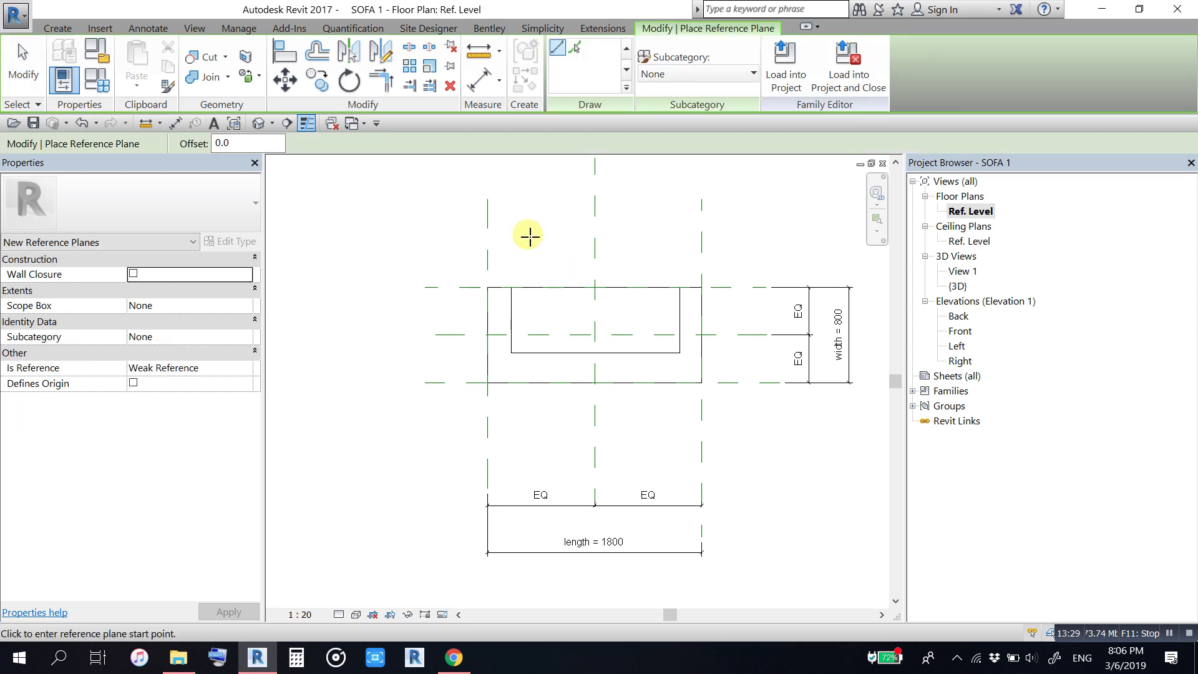
{"action": "left_click", "coordinate": [519, 207]}
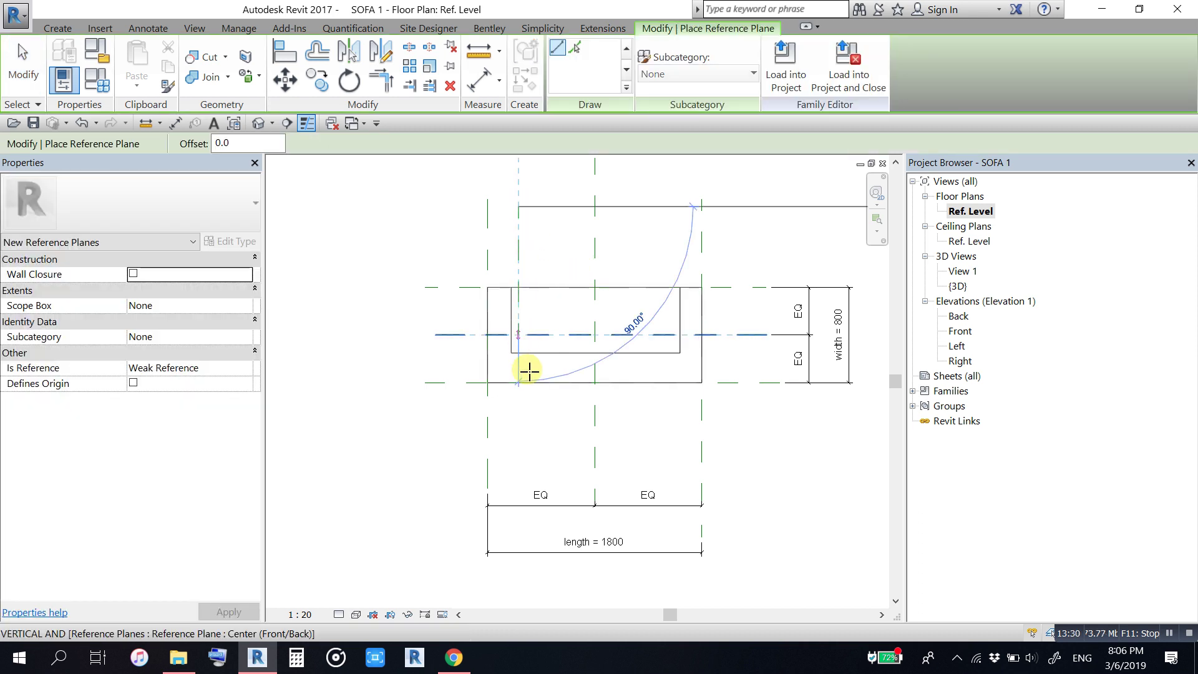
{"action": "left_click", "coordinate": [523, 439]}
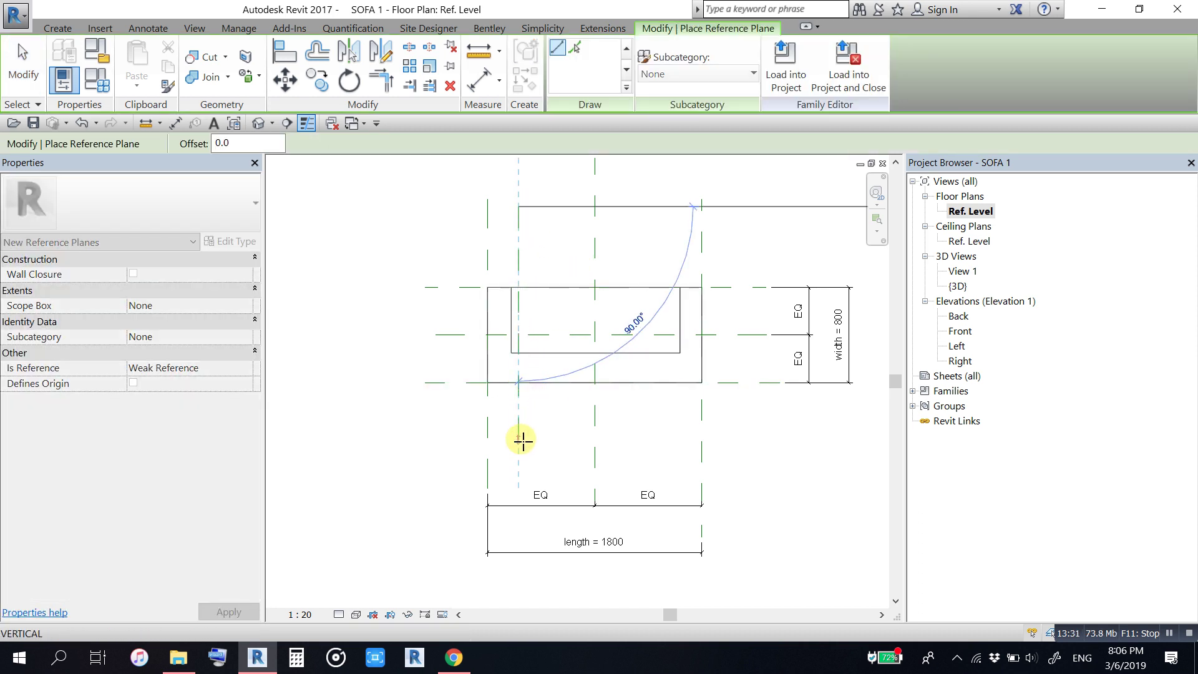
Step: Add a second vertical plane on the right edge and a horizontal one near the seat front
{"action": "left_click", "coordinate": [663, 221]}
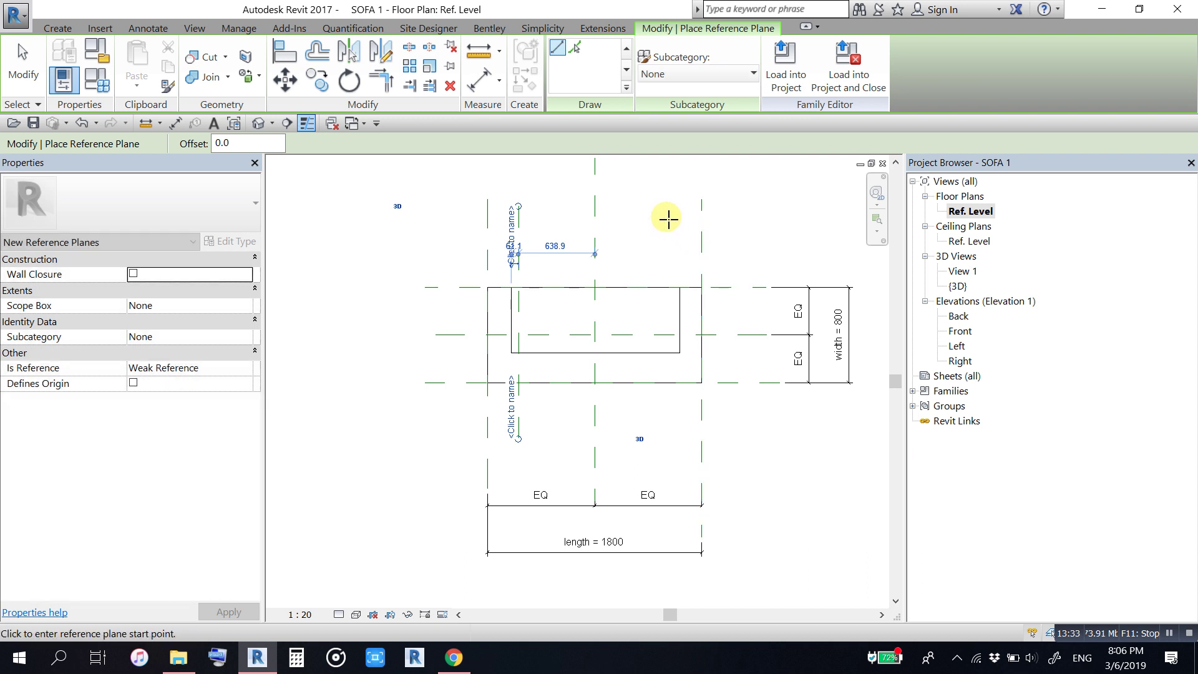
{"action": "left_click", "coordinate": [669, 437]}
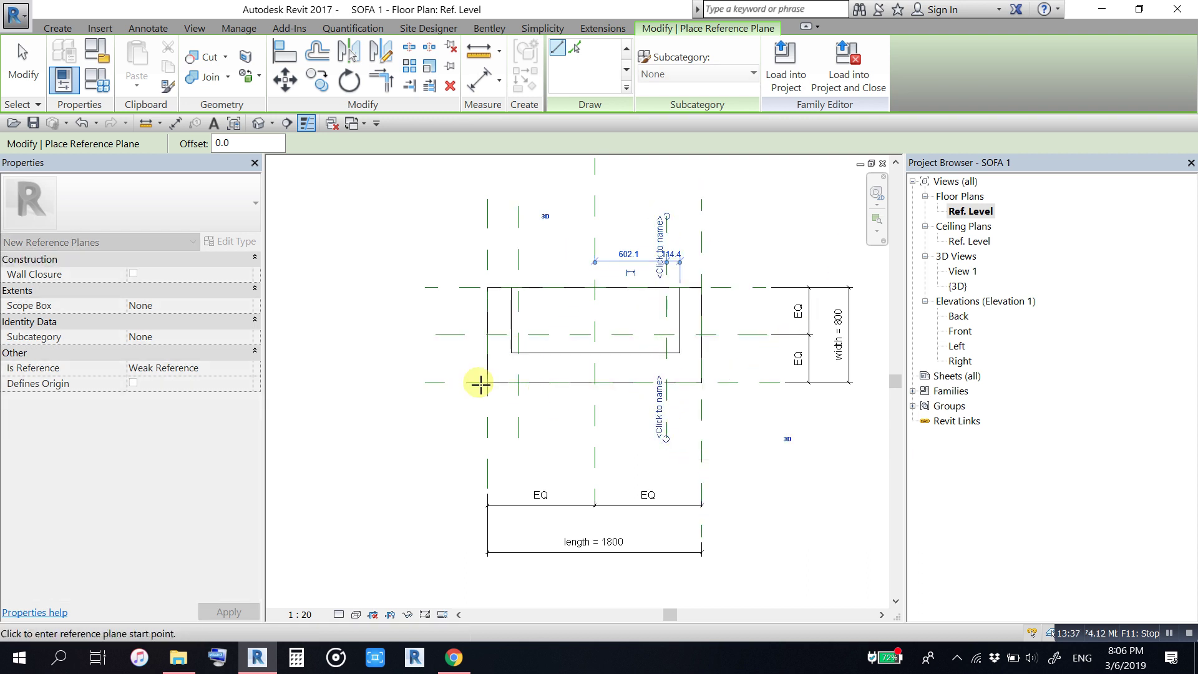
{"action": "left_click", "coordinate": [377, 358]}
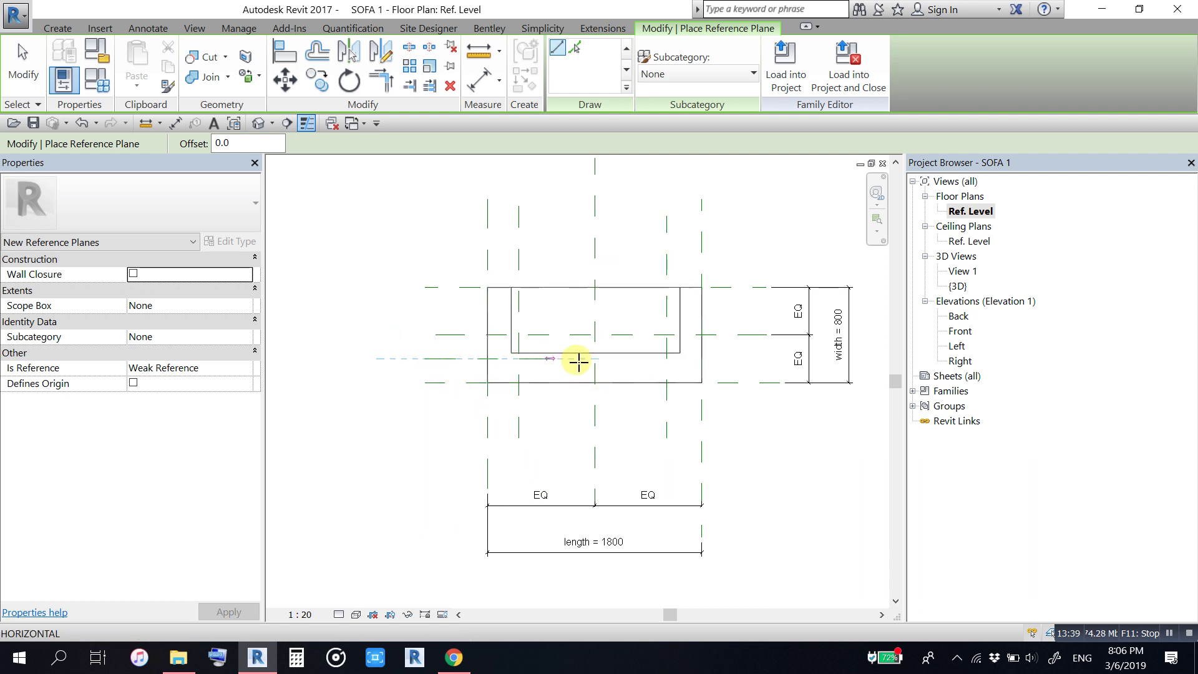
{"action": "left_click", "coordinate": [746, 354]}
{"action": "key", "text": "Escape"}
{"action": "key", "text": "Escape"}
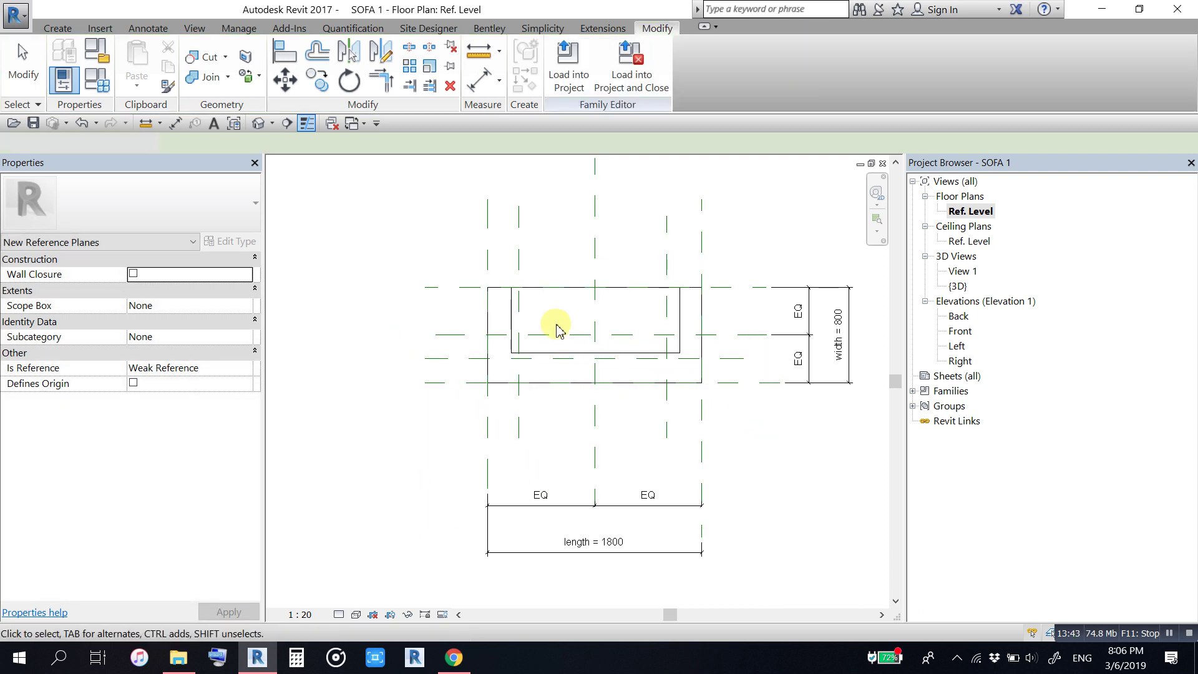
Step: Place a 261 aligned dimension between the two left arm reference planes
{"action": "left_click", "coordinate": [479, 80]}
{"action": "scroll", "coordinate": [540, 240], "scroll_direction": "up", "scroll_amount": 3}
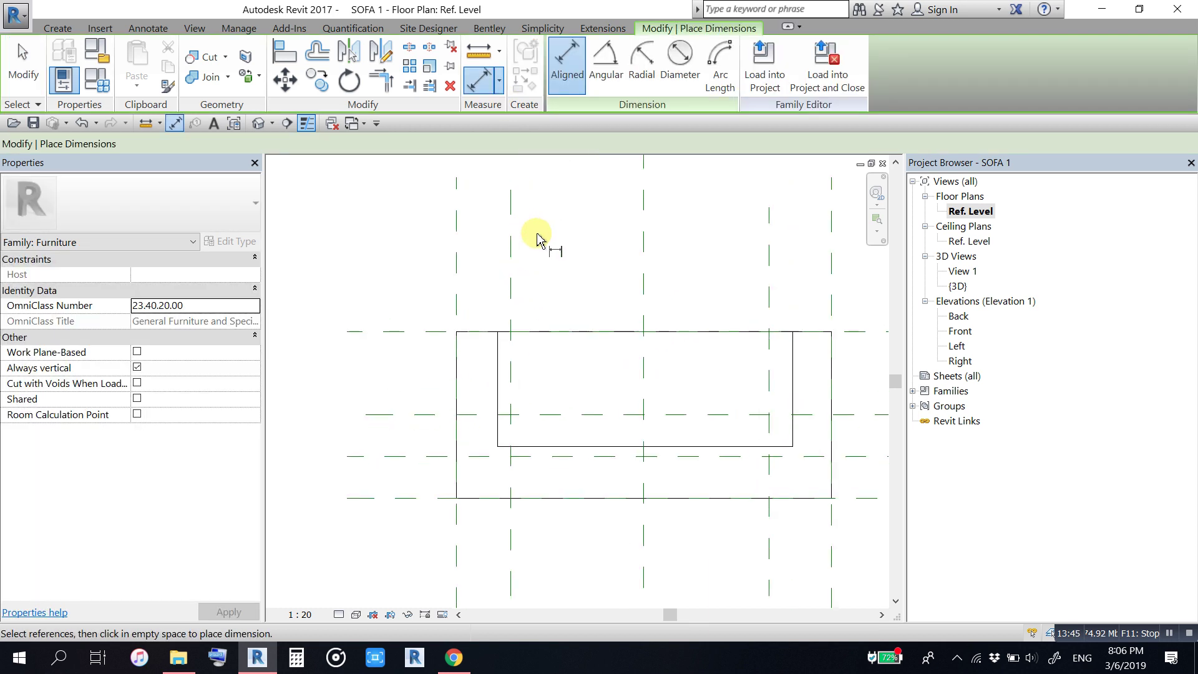
{"action": "left_click", "coordinate": [511, 274]}
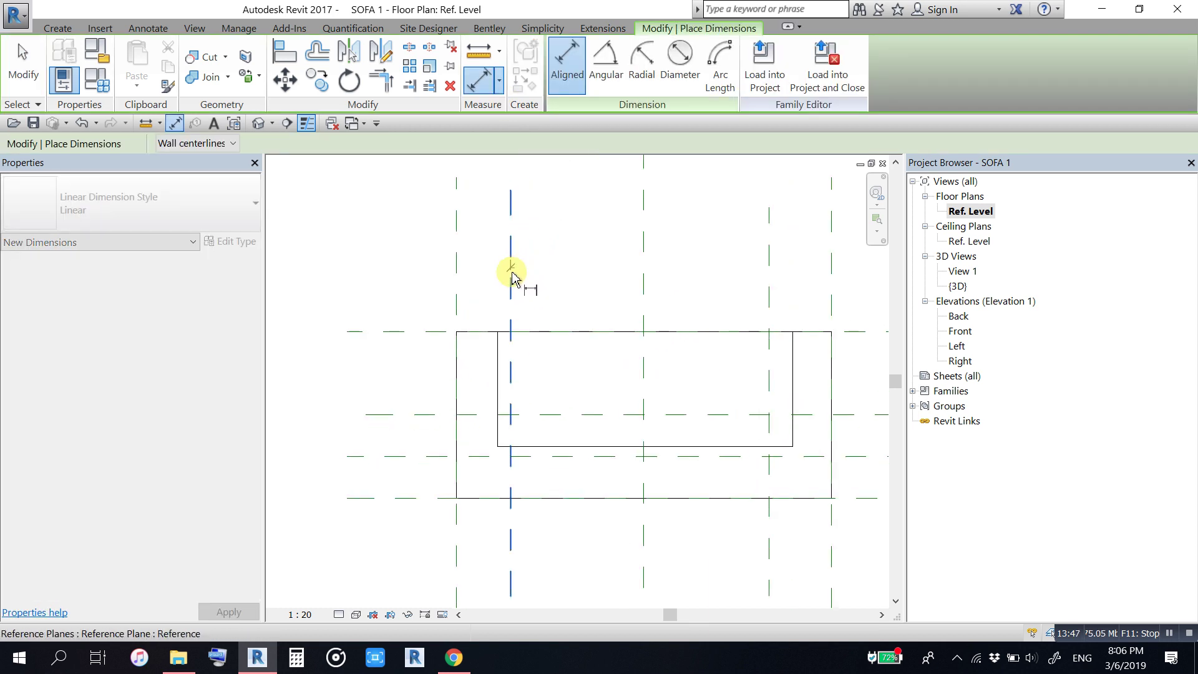
{"action": "left_click", "coordinate": [458, 287]}
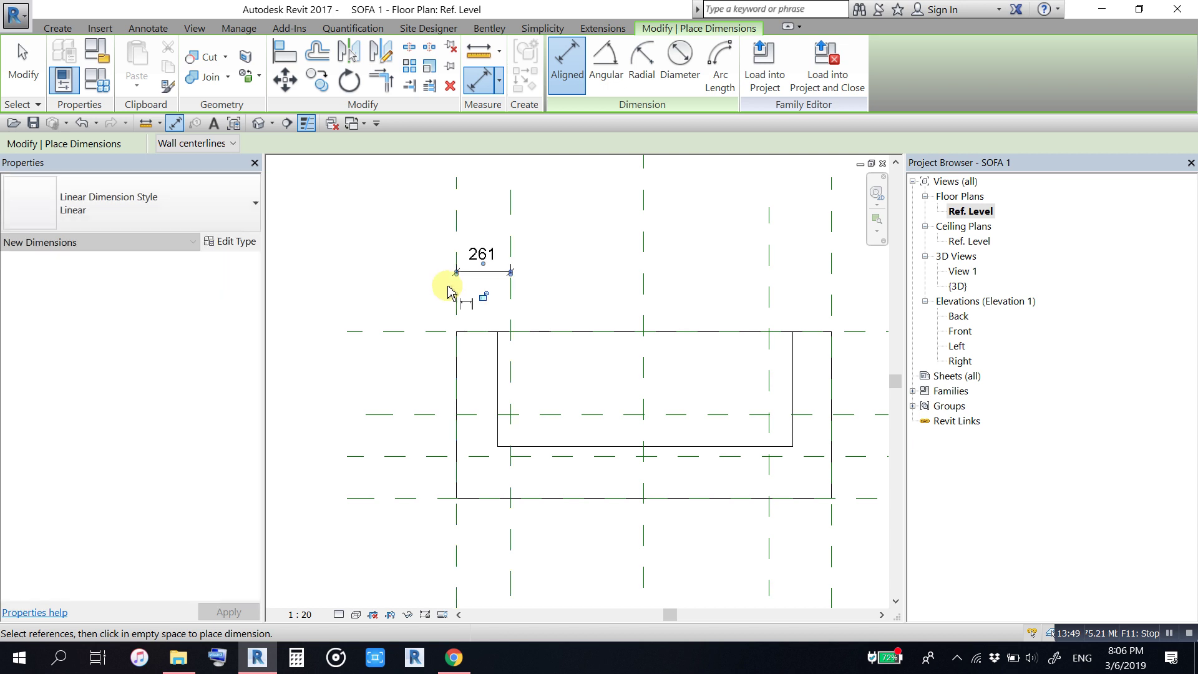
{"action": "key", "text": "Escape"}
{"action": "key", "text": "Escape"}
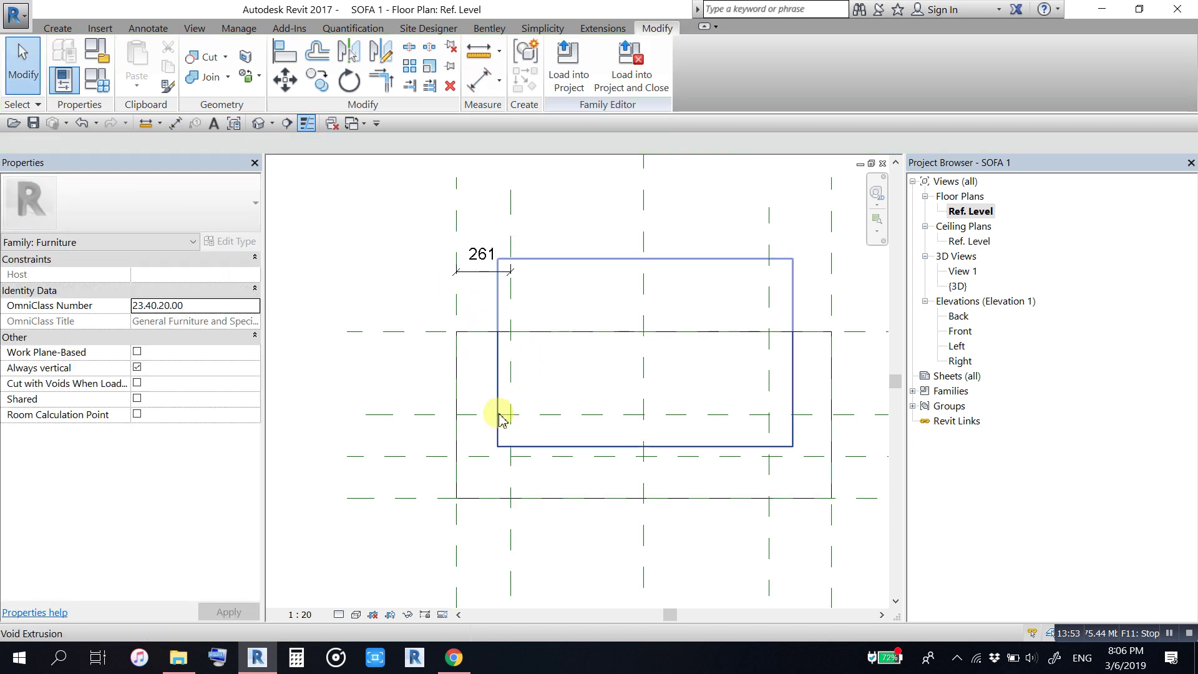
Step: Label the 261 dimension with a new instance parameter named ARM WIDTH
{"action": "left_click", "coordinate": [480, 256]}
{"action": "left_click", "coordinate": [721, 68]}
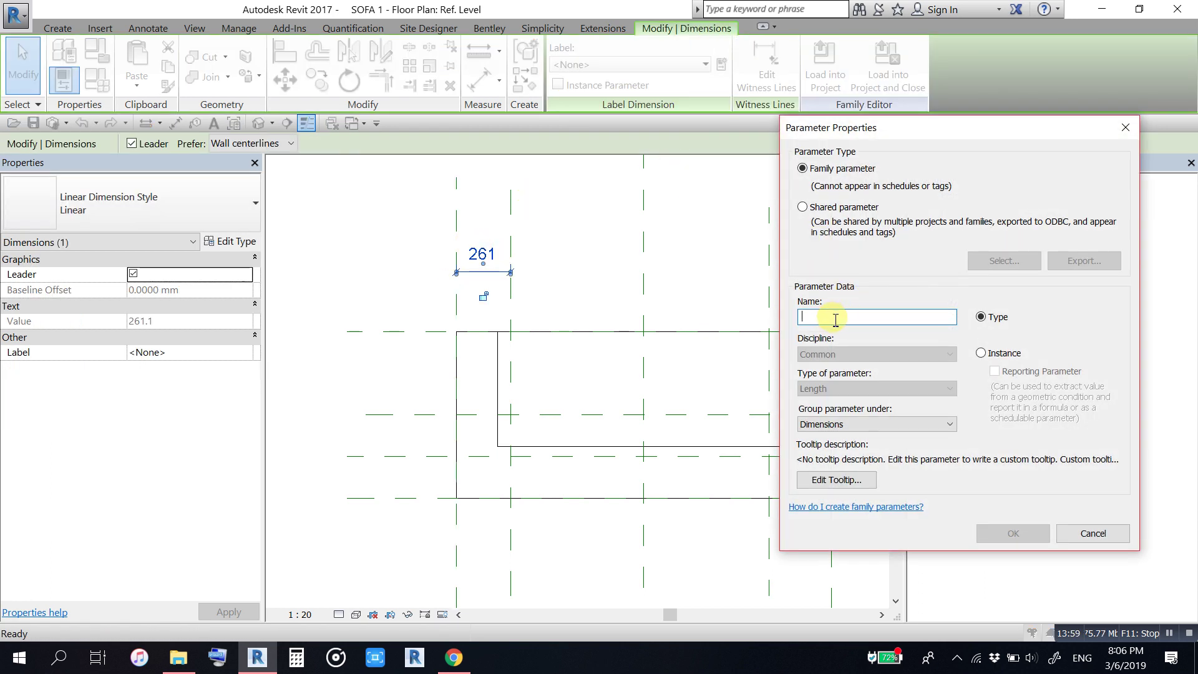
{"action": "type", "text": "ar"}
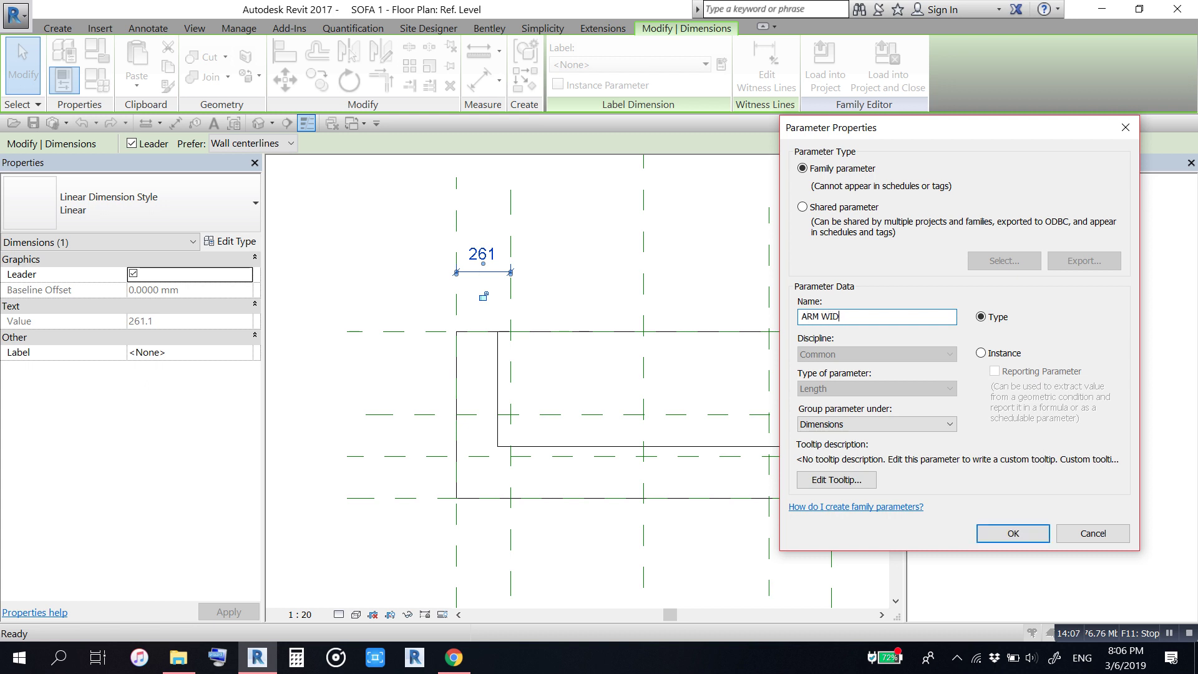
{"action": "left_click", "coordinate": [982, 353]}
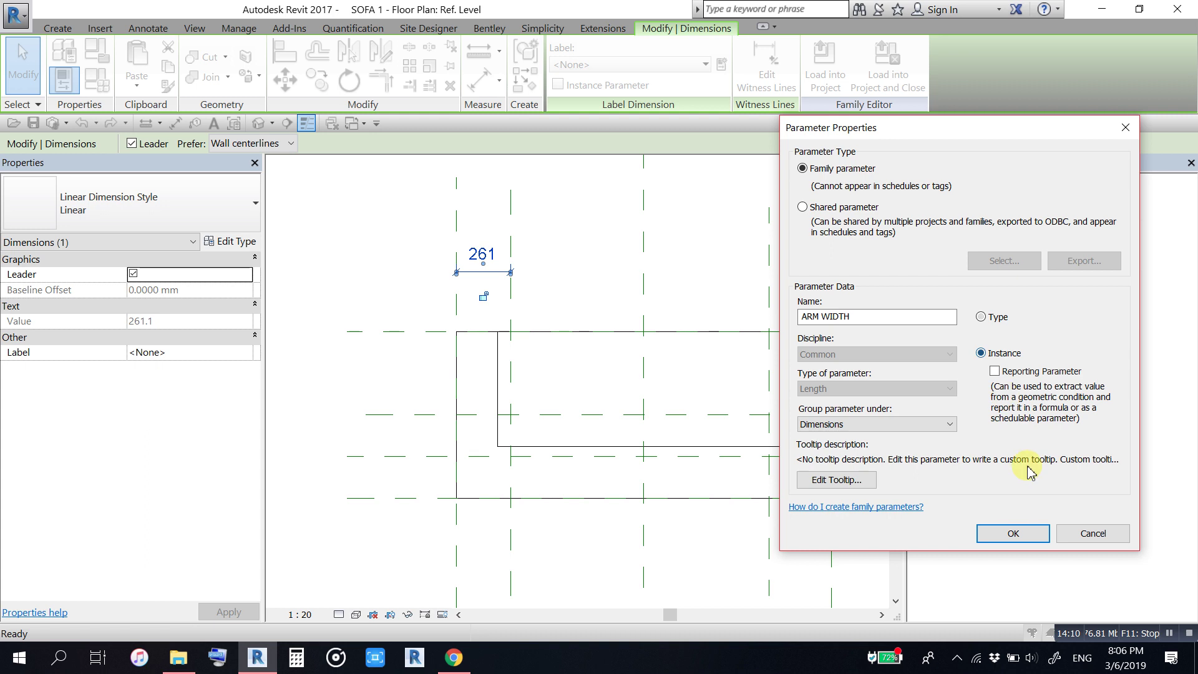
{"action": "left_click", "coordinate": [1011, 534]}
Step: Flex ARM WIDTH from 261 to 150 in Family Types and apply it
{"action": "left_click", "coordinate": [579, 287]}
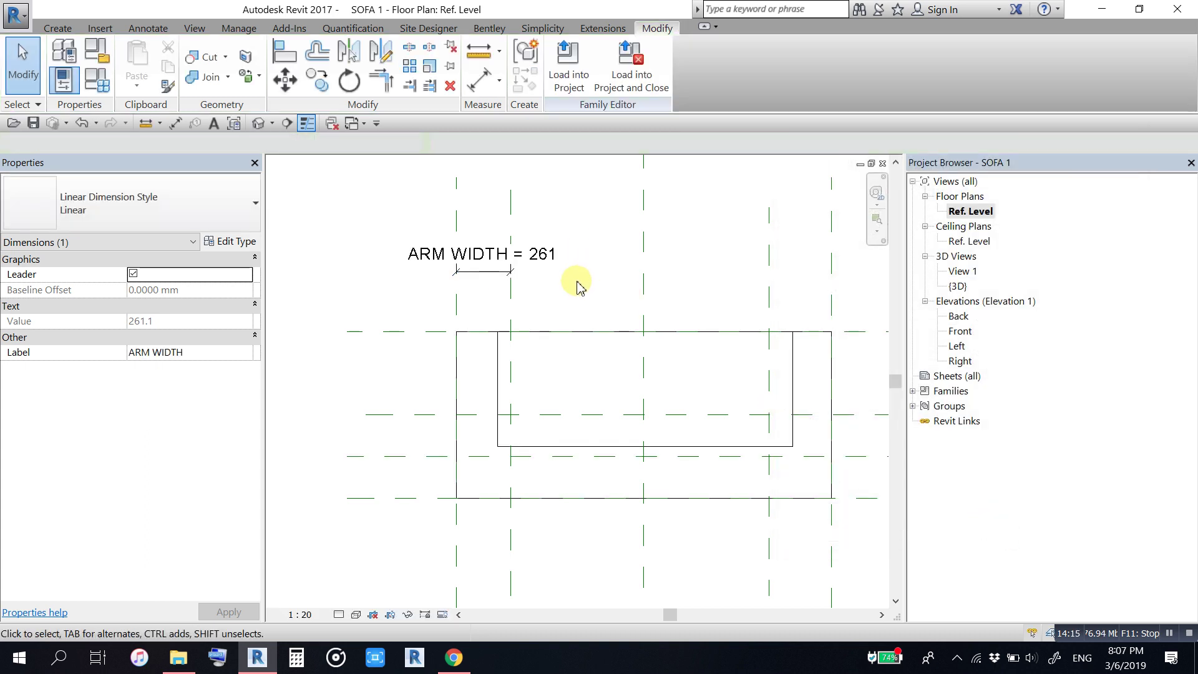
{"action": "middle_click_drag", "start_coordinate": [579, 287], "coordinate": [518, 277]}
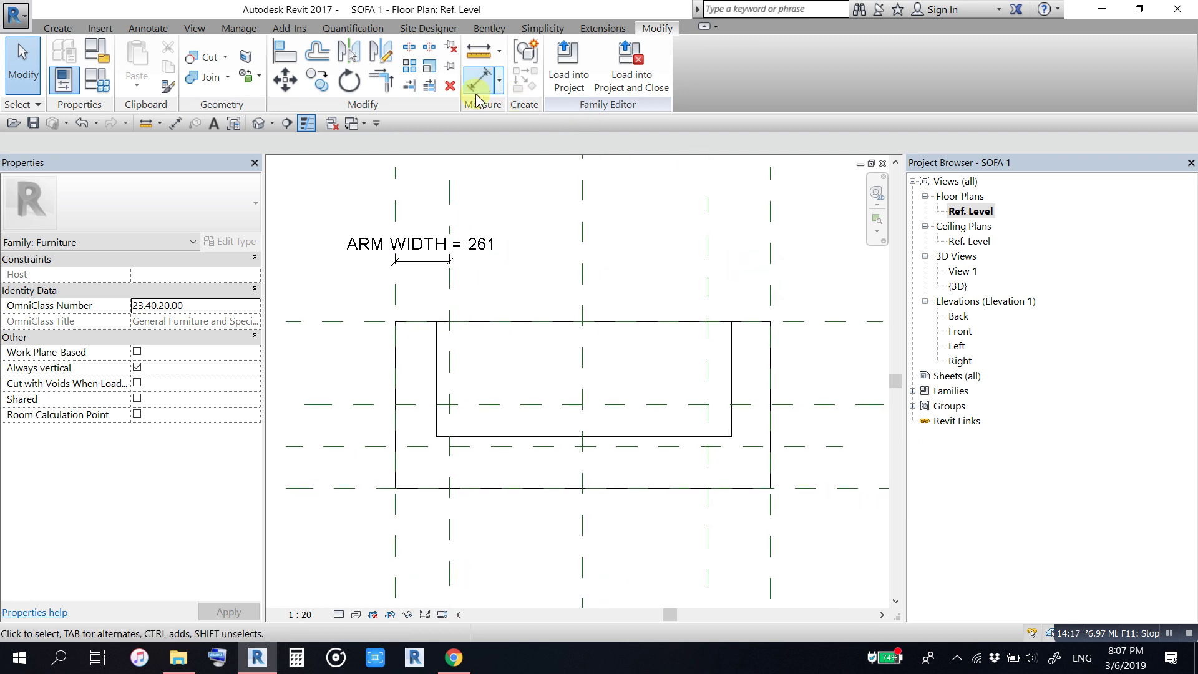
{"action": "left_click", "coordinate": [98, 84]}
{"action": "type", "text": "150"}
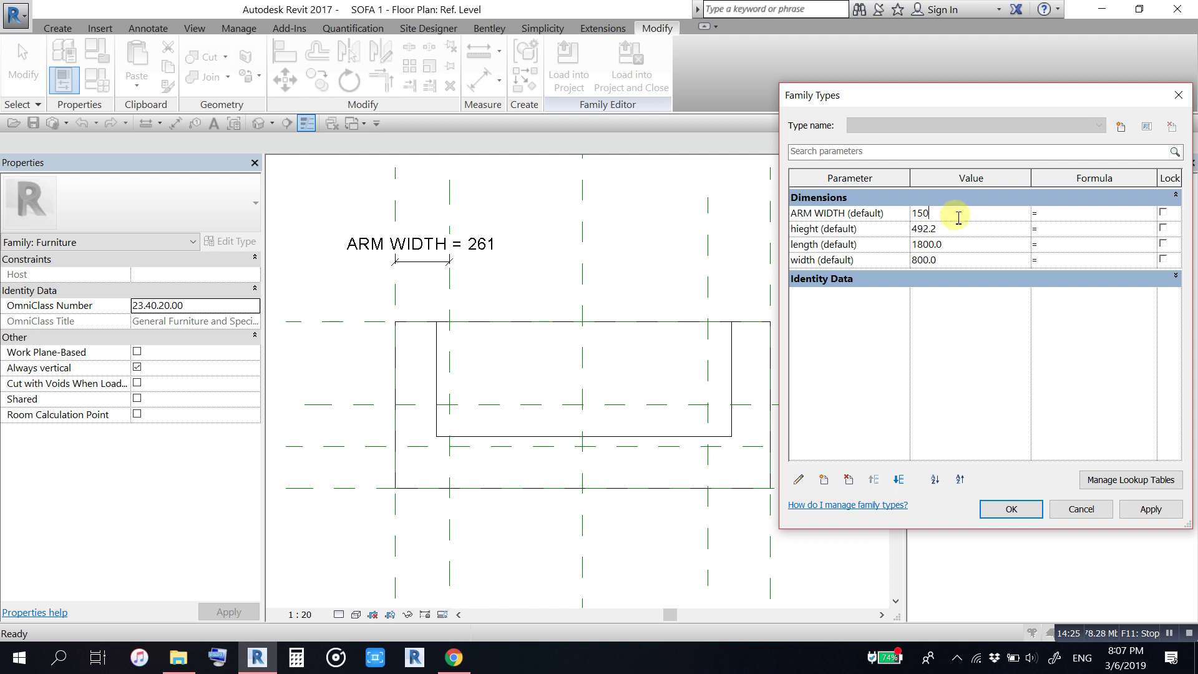
{"action": "left_click", "coordinate": [1151, 509]}
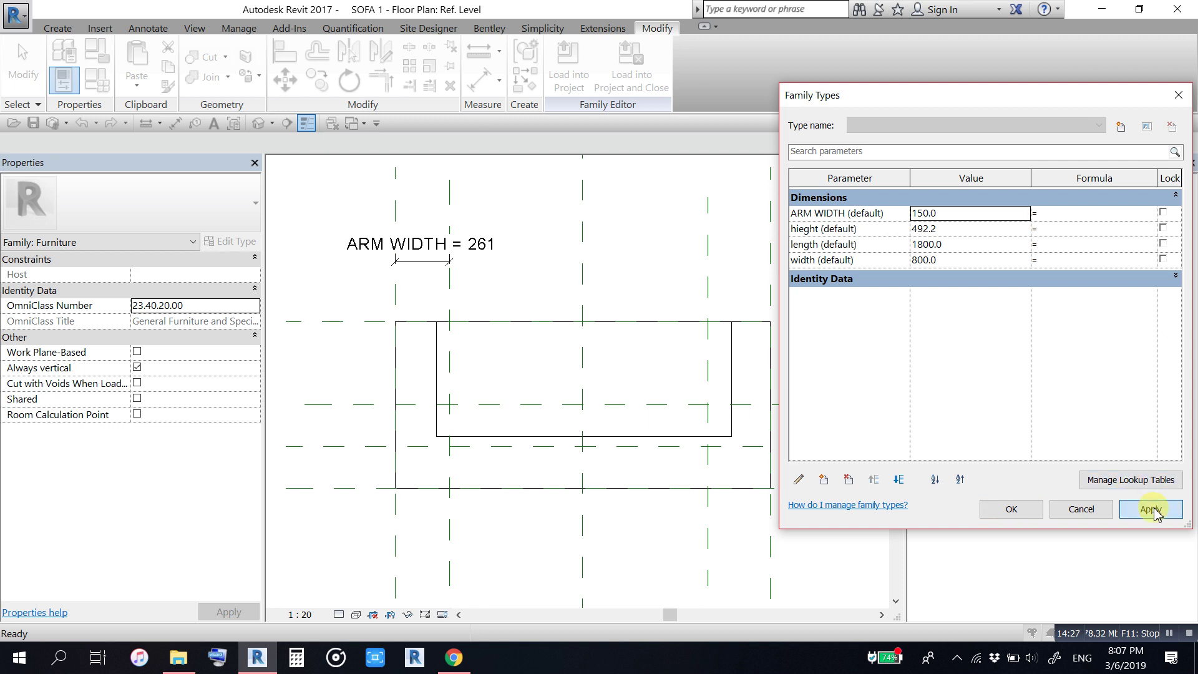
{"action": "left_click", "coordinate": [1012, 511]}
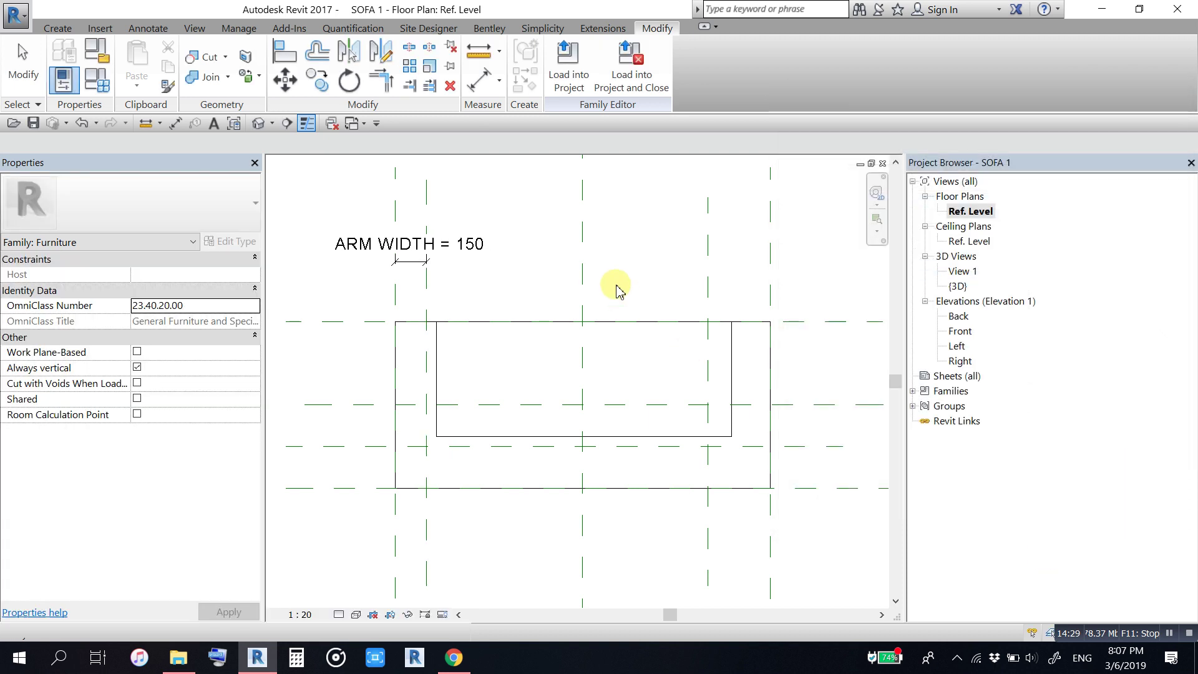
Step: Place a 298 aligned dimension across the right arm's reference planes
{"action": "left_click", "coordinate": [475, 85]}
{"action": "left_click", "coordinate": [707, 262]}
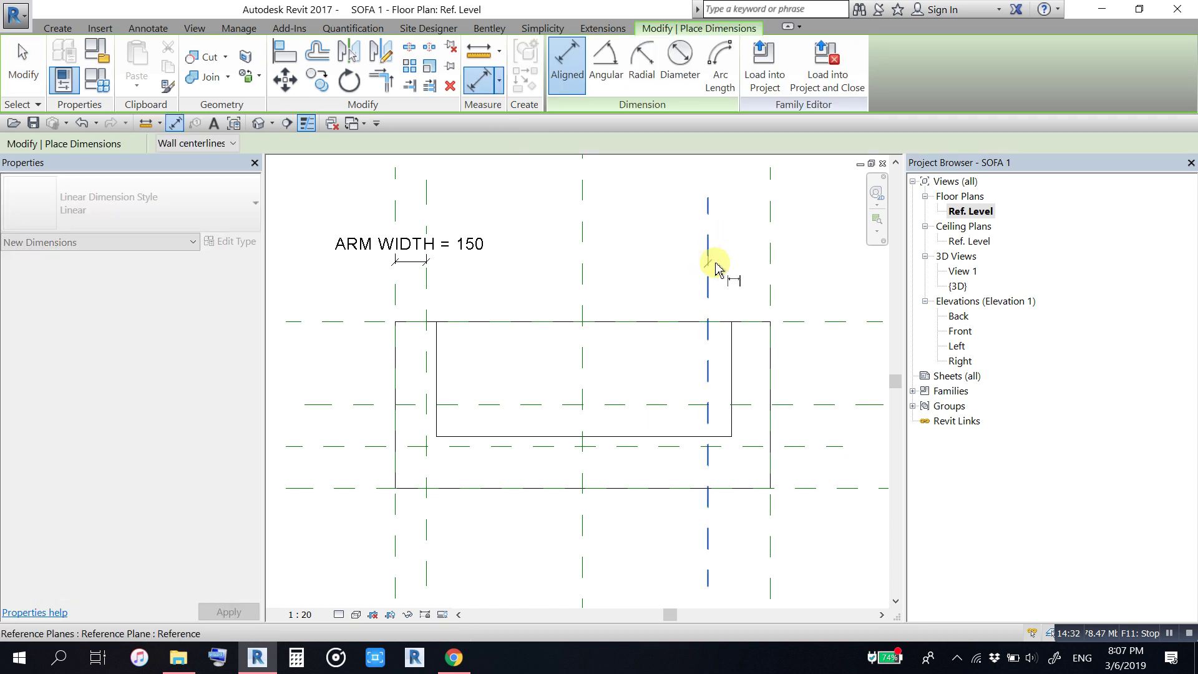
{"action": "left_click", "coordinate": [770, 270]}
{"action": "left_click", "coordinate": [827, 277]}
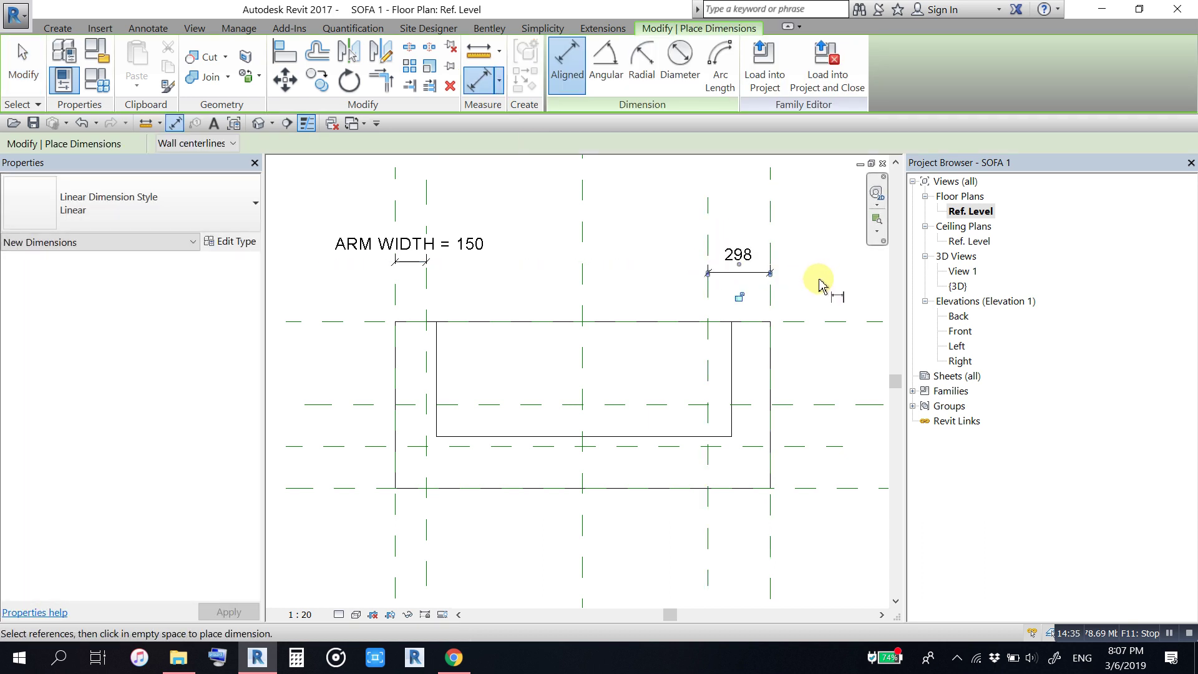
{"action": "key", "text": "Escape"}
{"action": "left_click", "coordinate": [755, 271]}
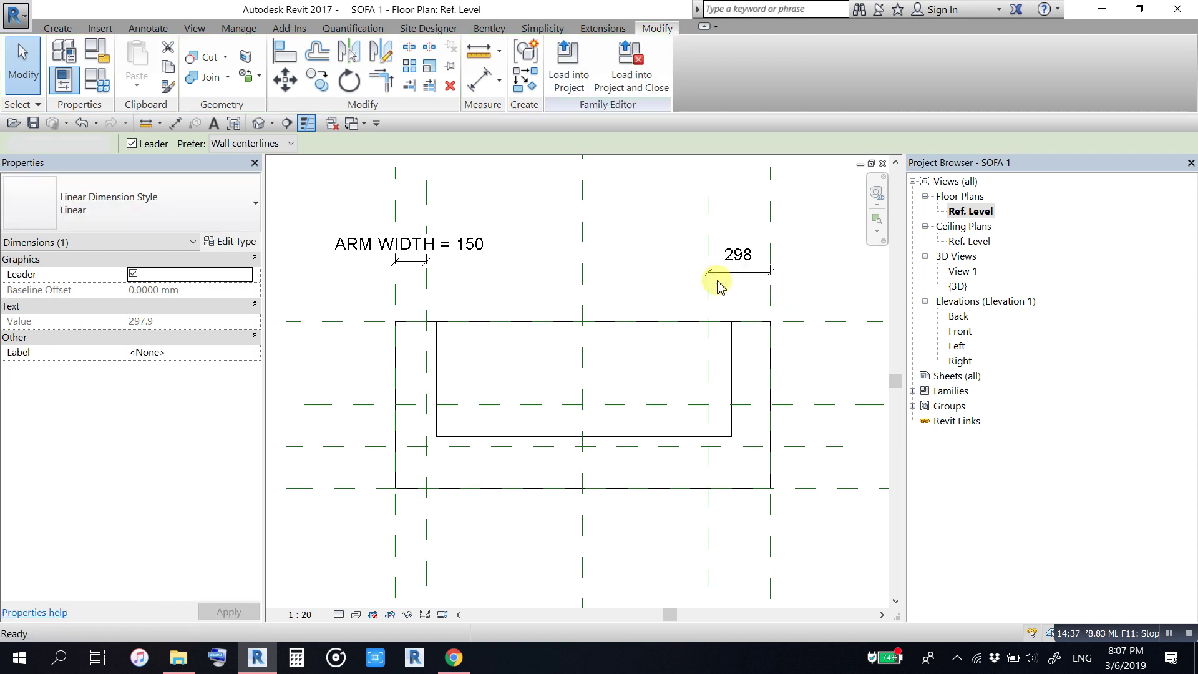
Step: Place a 200 aligned dimension between the two horizontal back planes
{"action": "key", "text": "Escape"}
{"action": "left_click", "coordinate": [478, 81]}
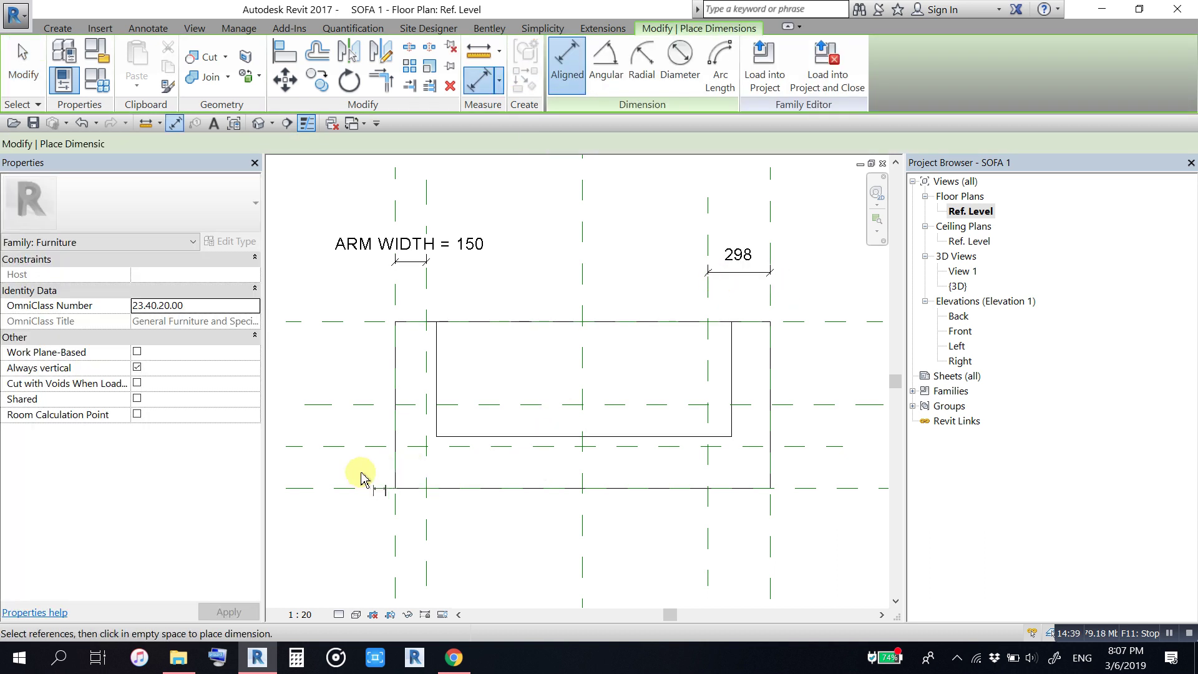
{"action": "left_click", "coordinate": [337, 447]}
{"action": "left_click", "coordinate": [320, 488]}
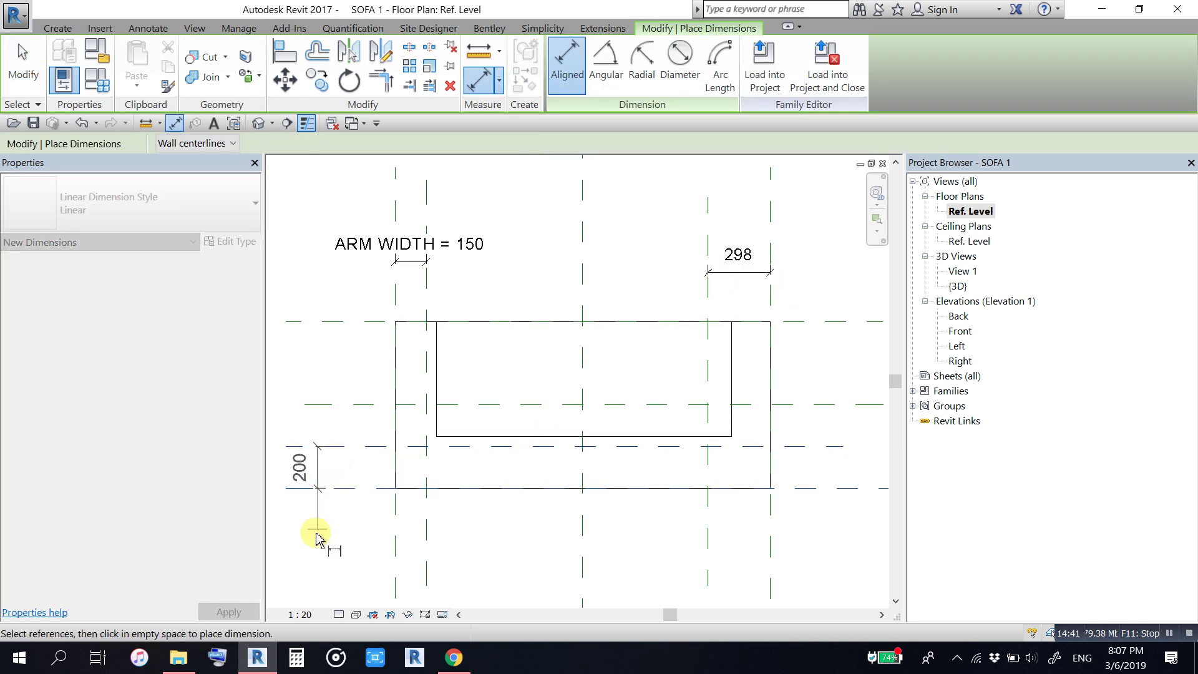
{"action": "left_click", "coordinate": [317, 540]}
{"action": "key", "text": "Escape"}
Step: Label both the 298 and 200 dimensions ARM WIDTH so they read 150
{"action": "left_click", "coordinate": [737, 262]}
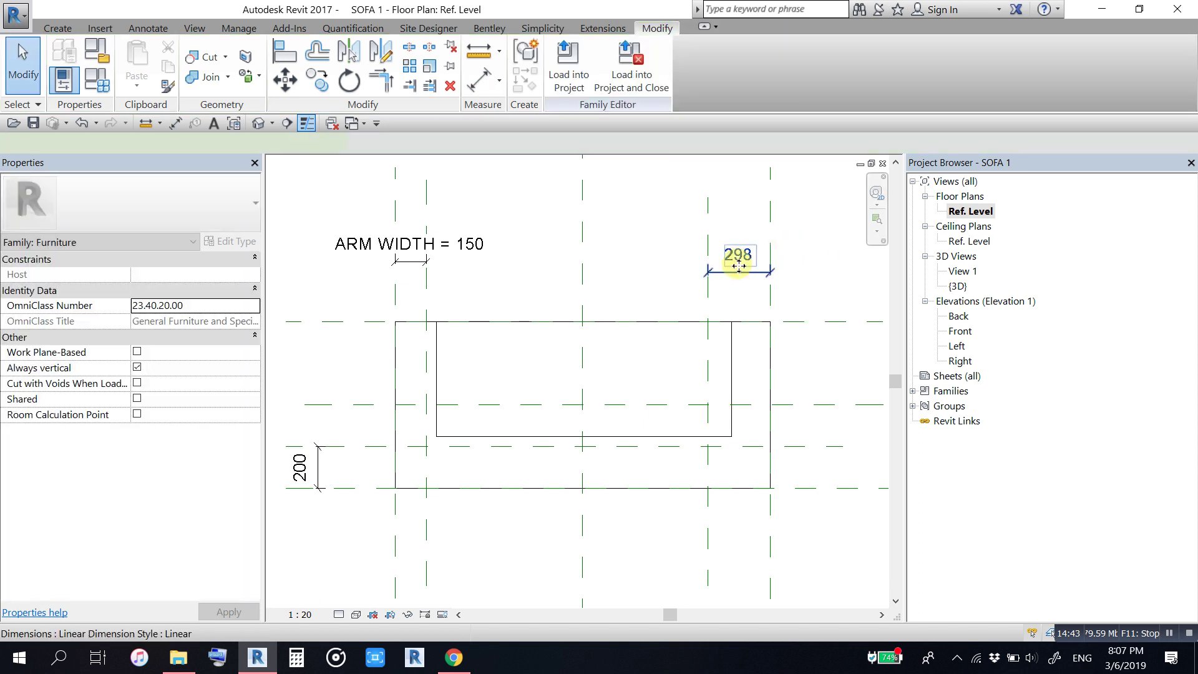
{"action": "left_click", "coordinate": [602, 65]}
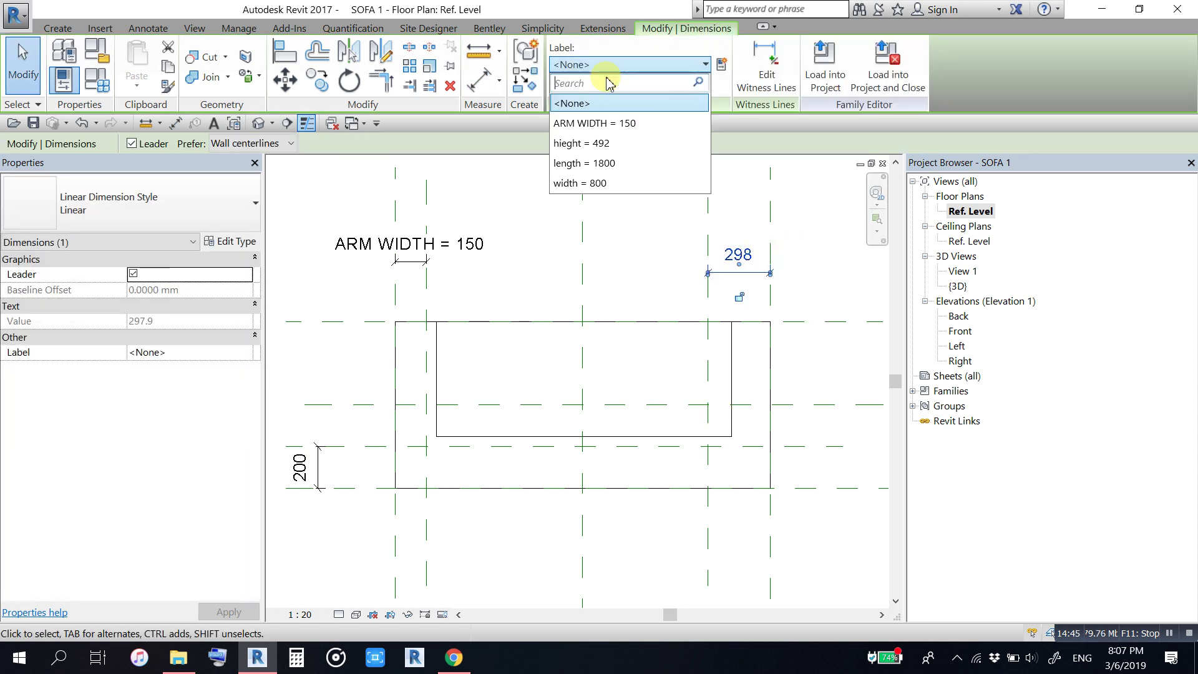
{"action": "left_click", "coordinate": [602, 123]}
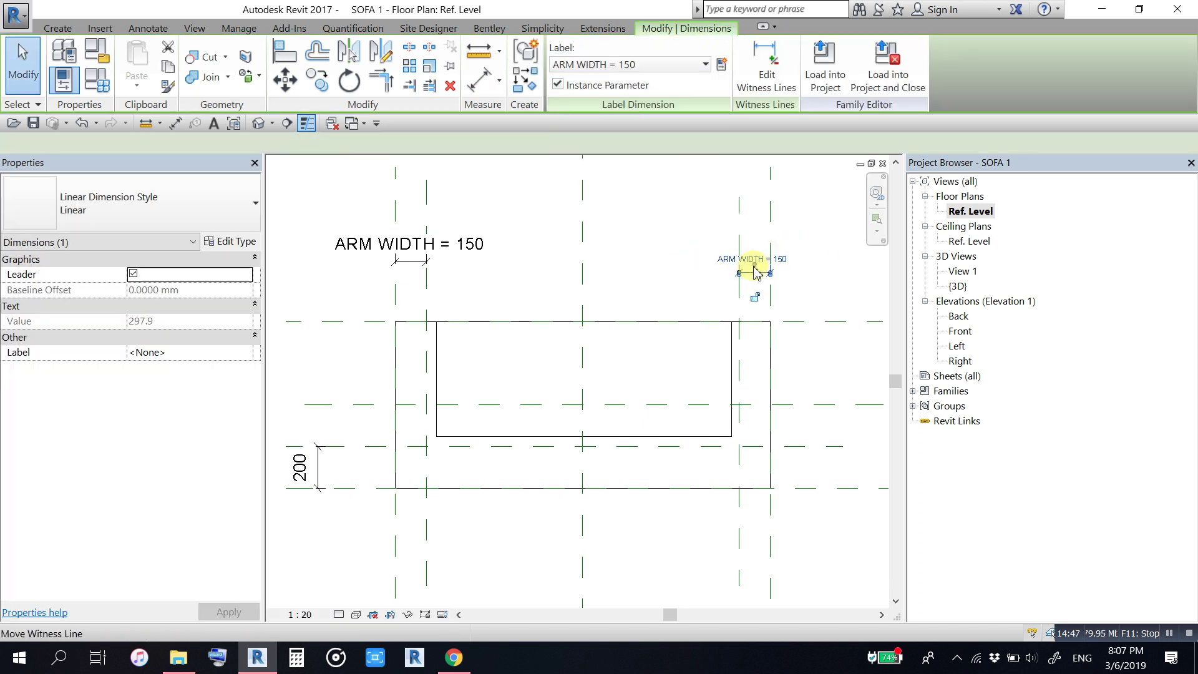
{"action": "left_click", "coordinate": [302, 565]}
{"action": "left_click", "coordinate": [301, 469]}
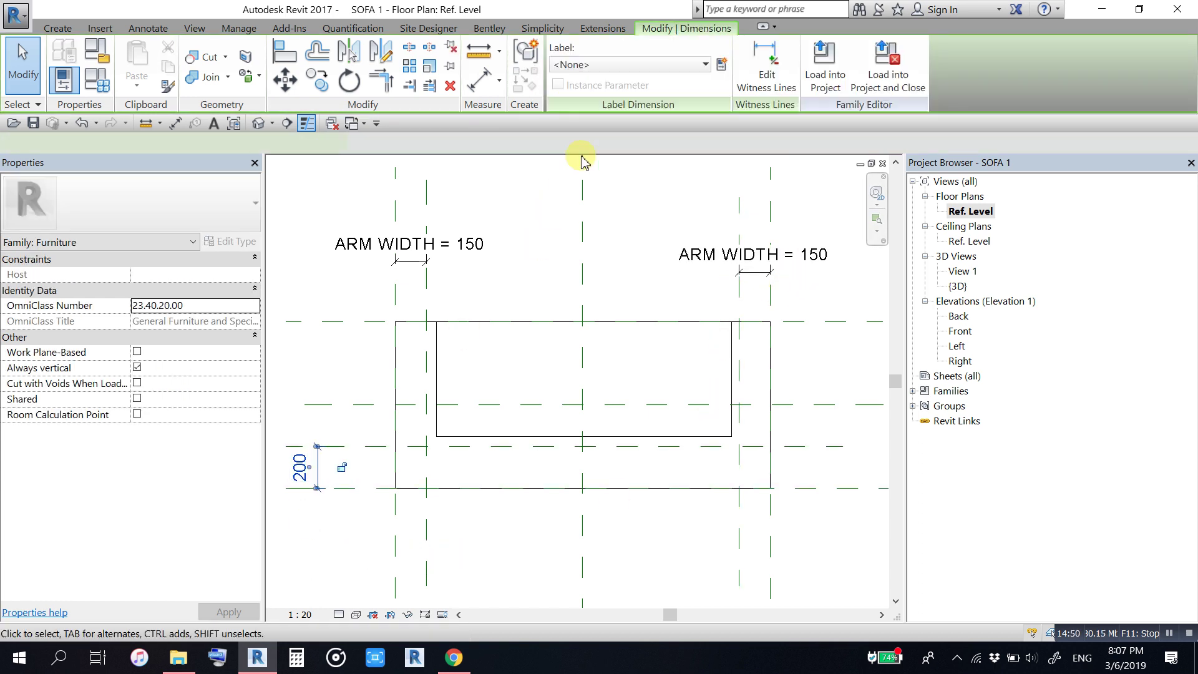
{"action": "left_click", "coordinate": [580, 65]}
{"action": "left_click", "coordinate": [574, 122]}
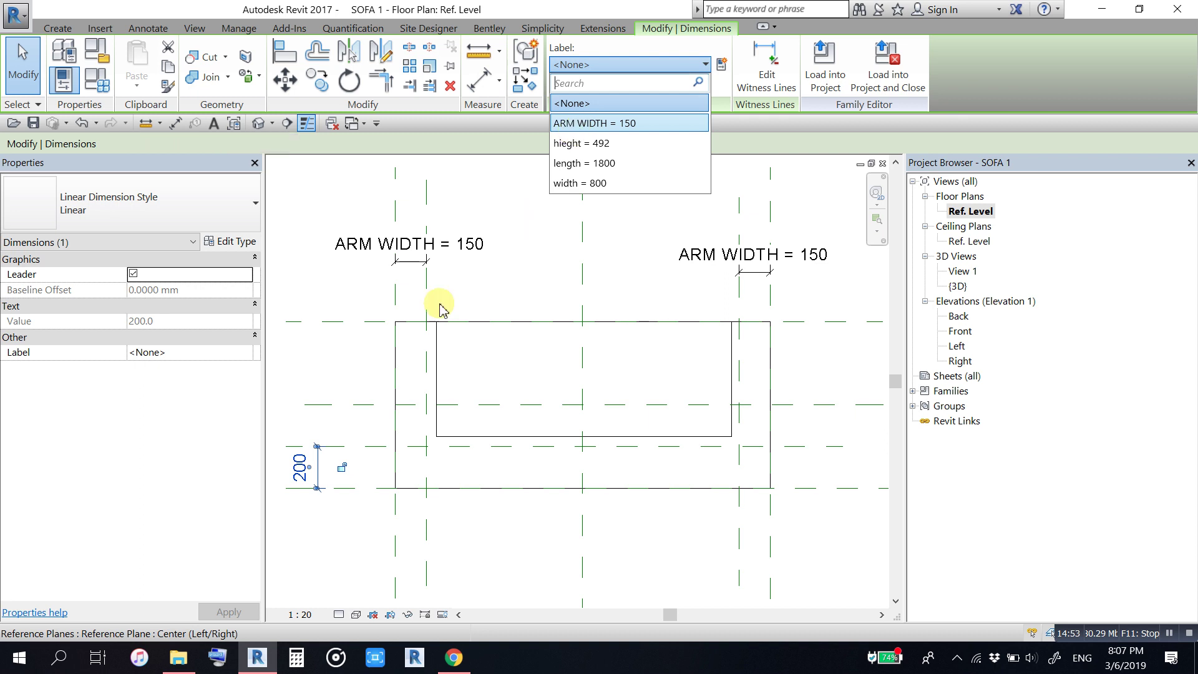
{"action": "left_click", "coordinate": [338, 368]}
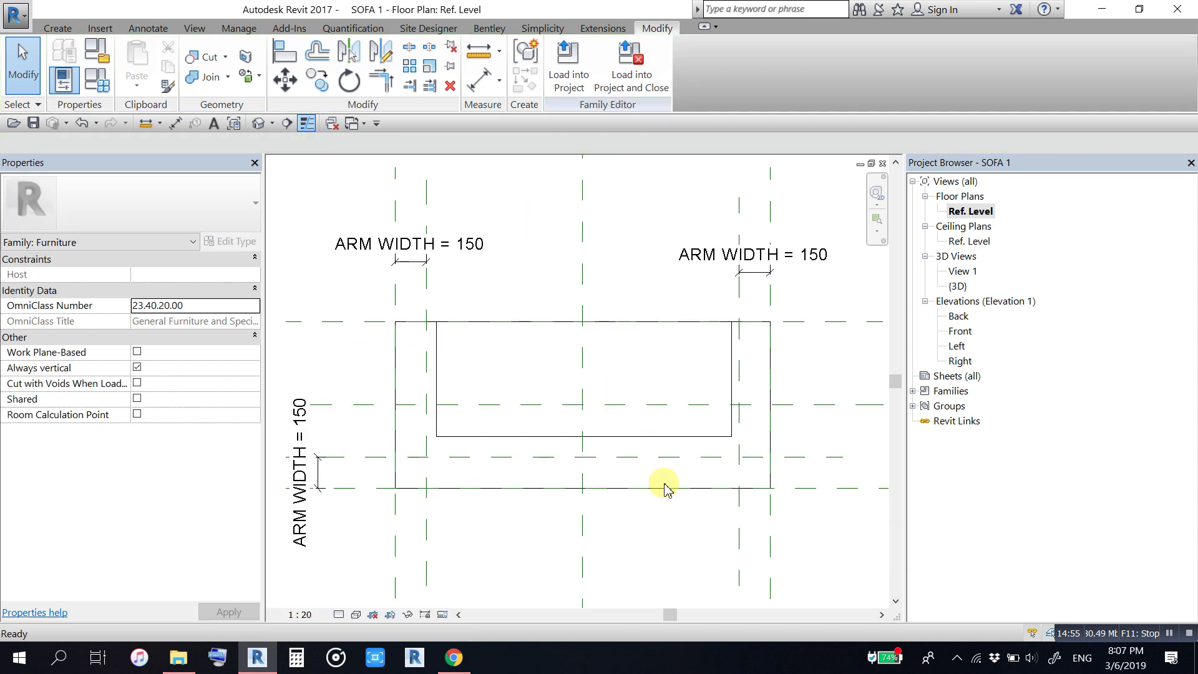
Step: Snap the void's left, bottom and right edges to the reference planes, locking left and bottom
{"action": "middle_click_drag", "start_coordinate": [562, 350], "coordinate": [570, 331]}
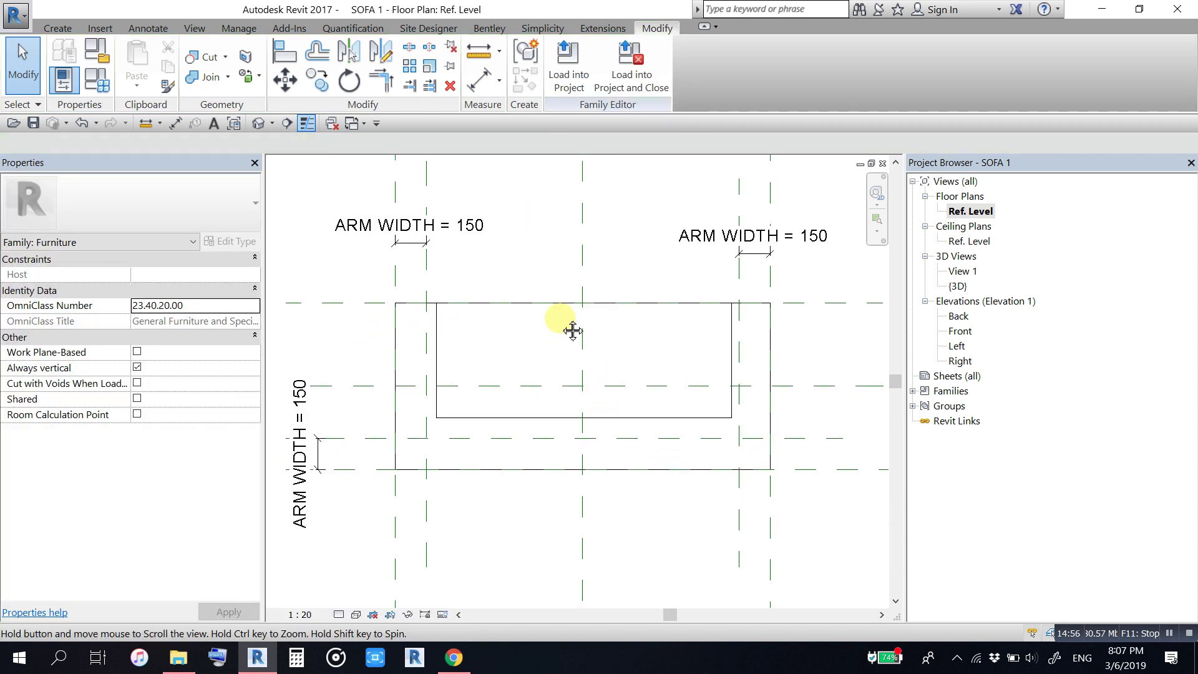
{"action": "left_click", "coordinate": [443, 382]}
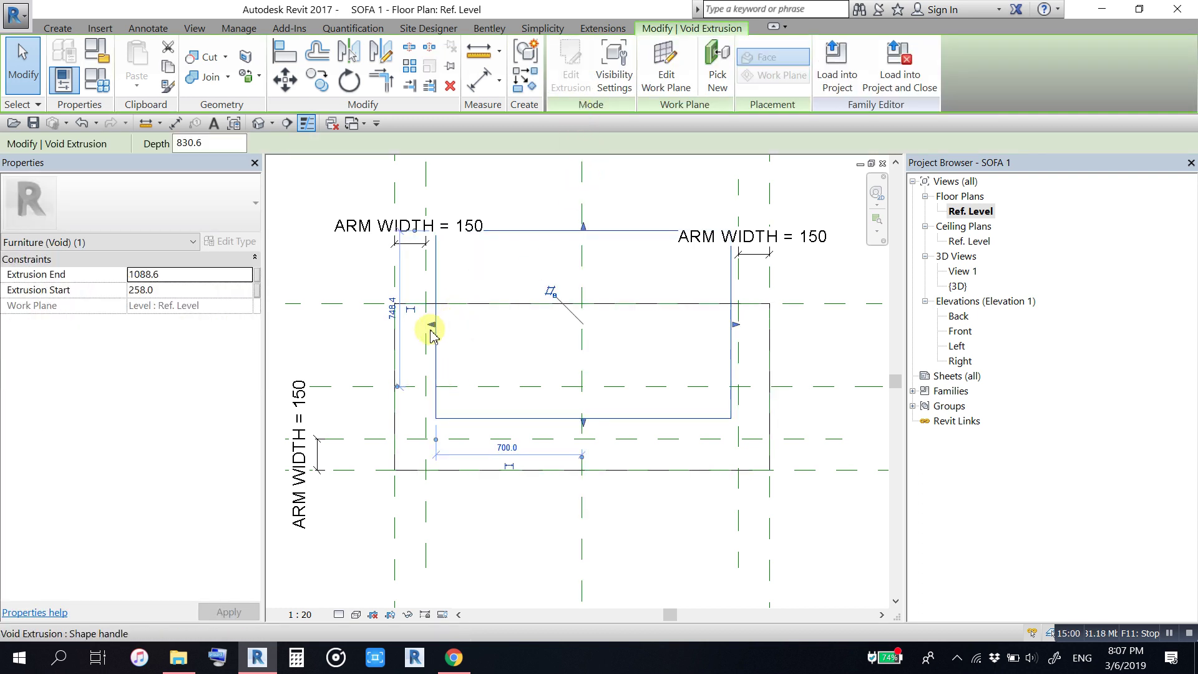
{"action": "left_click_drag", "start_coordinate": [430, 326], "coordinate": [427, 329]}
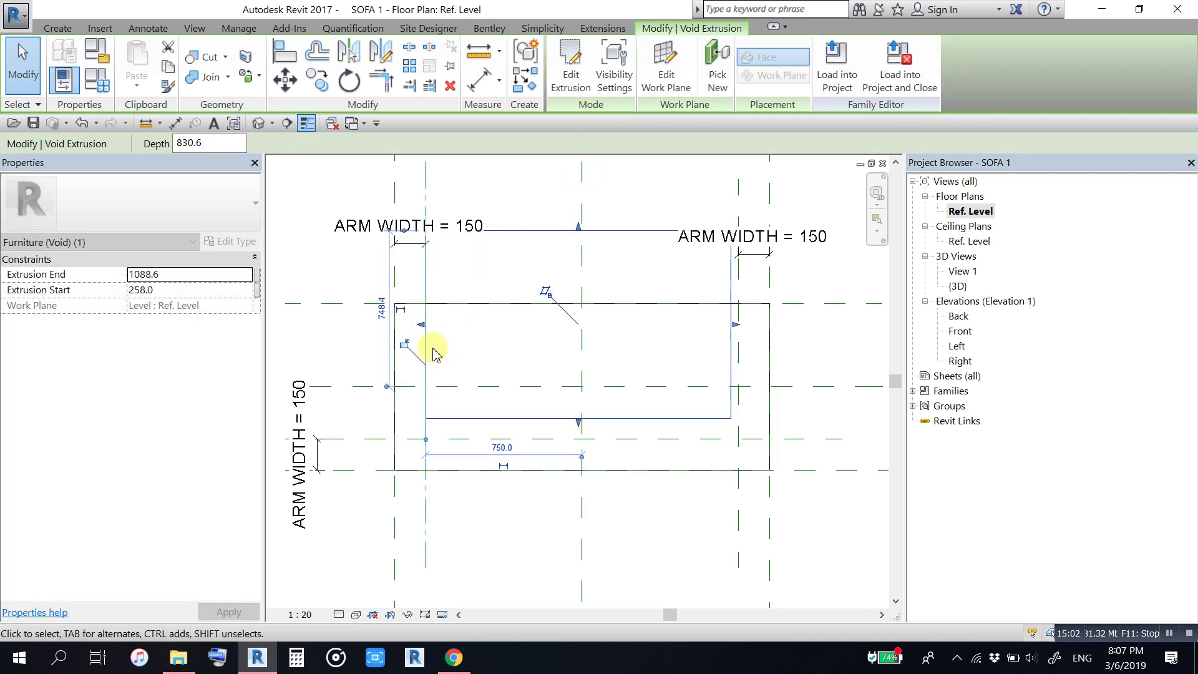
{"action": "left_click", "coordinate": [406, 346]}
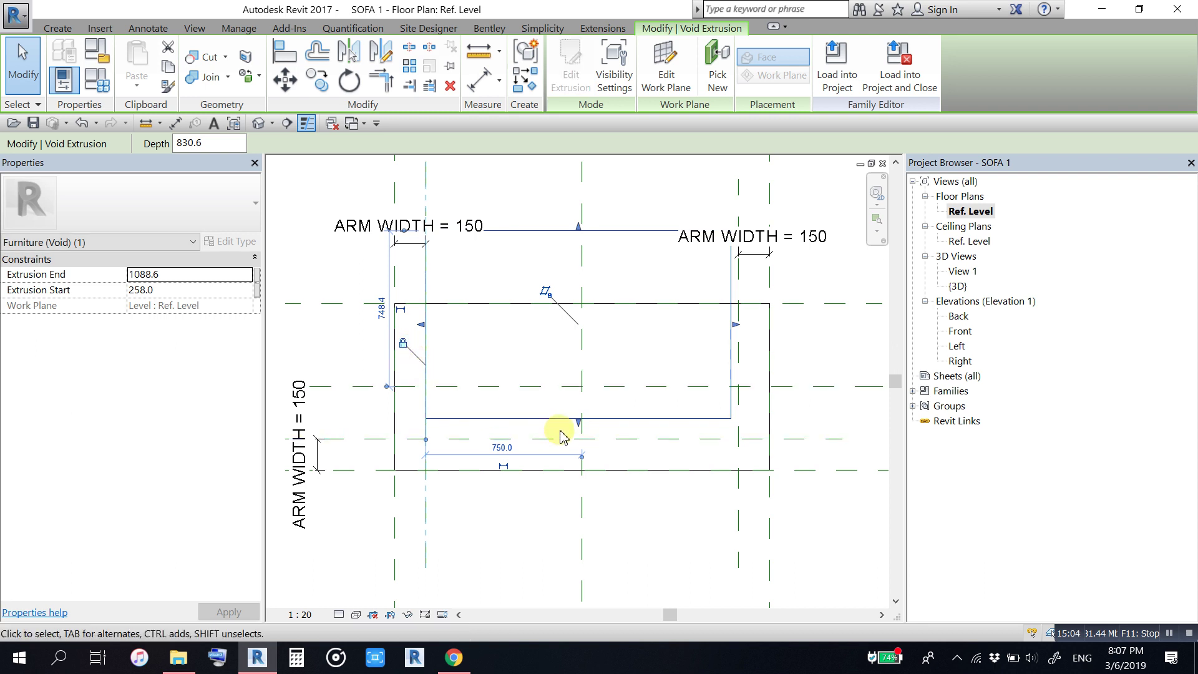
{"action": "left_click_drag", "start_coordinate": [580, 424], "coordinate": [579, 445]}
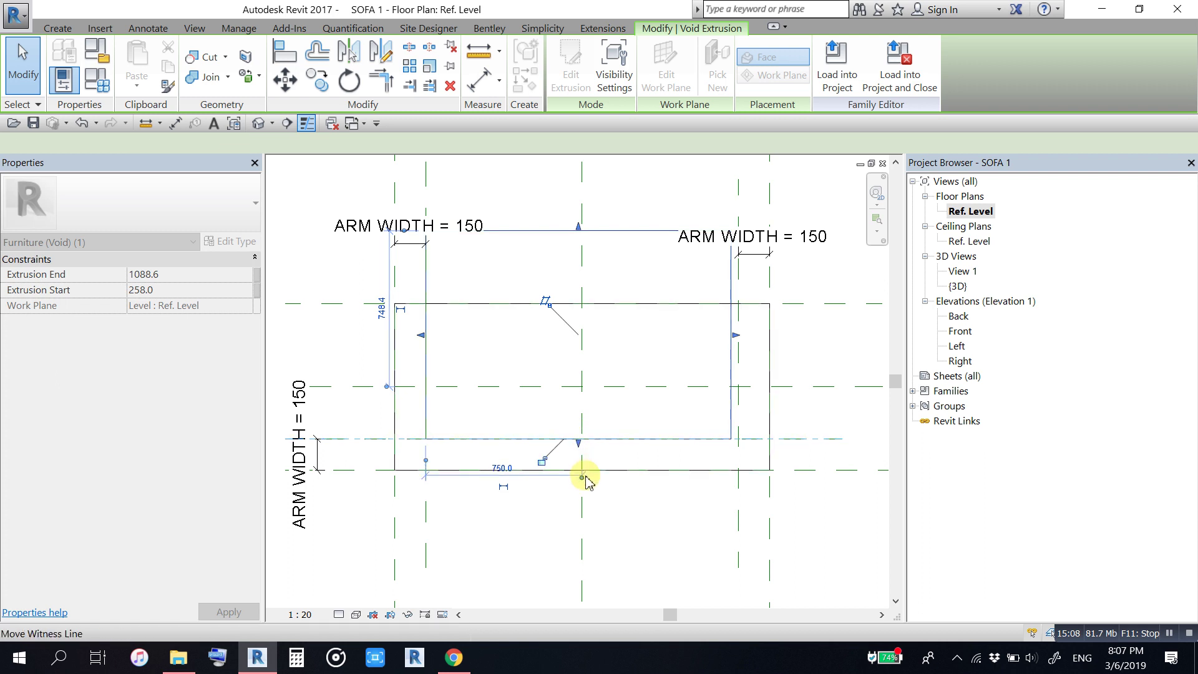
{"action": "left_click", "coordinate": [542, 462]}
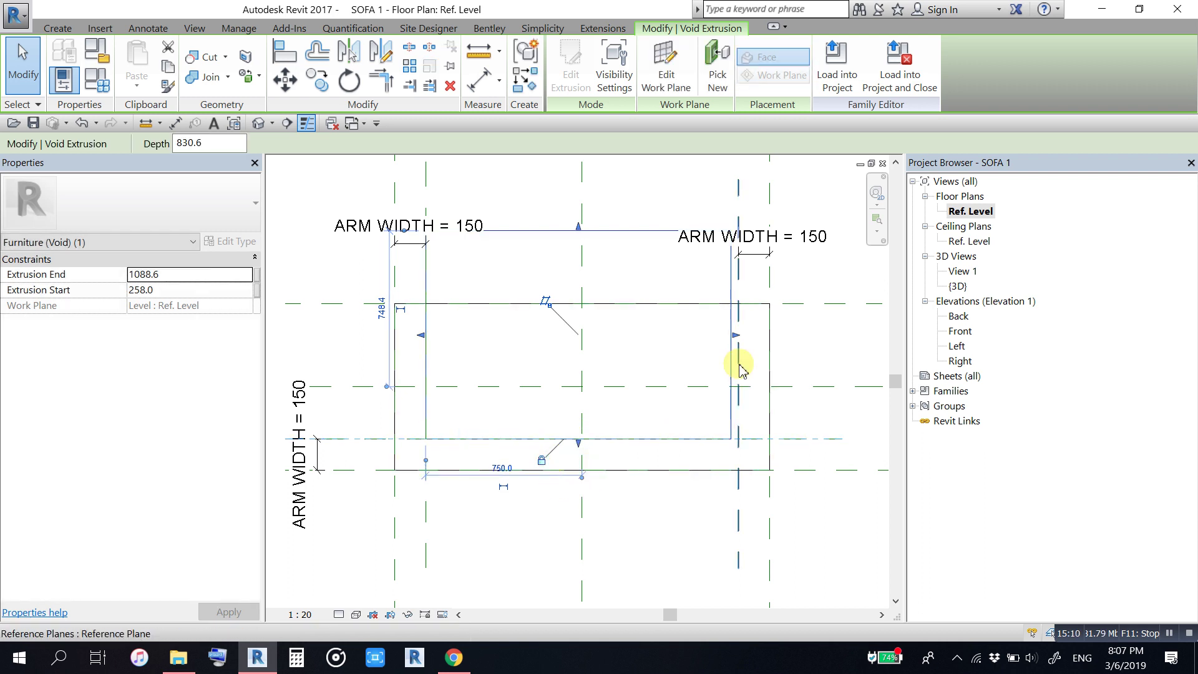
{"action": "left_click_drag", "start_coordinate": [735, 337], "coordinate": [763, 400]}
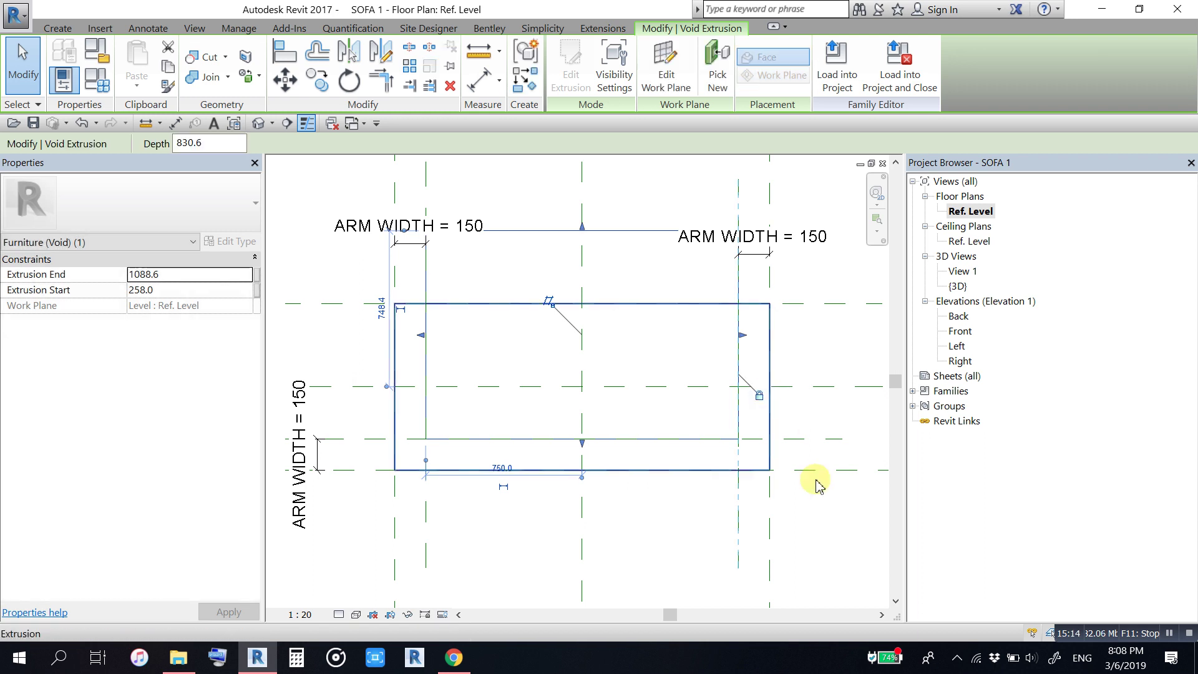
{"action": "left_click", "coordinate": [820, 527]}
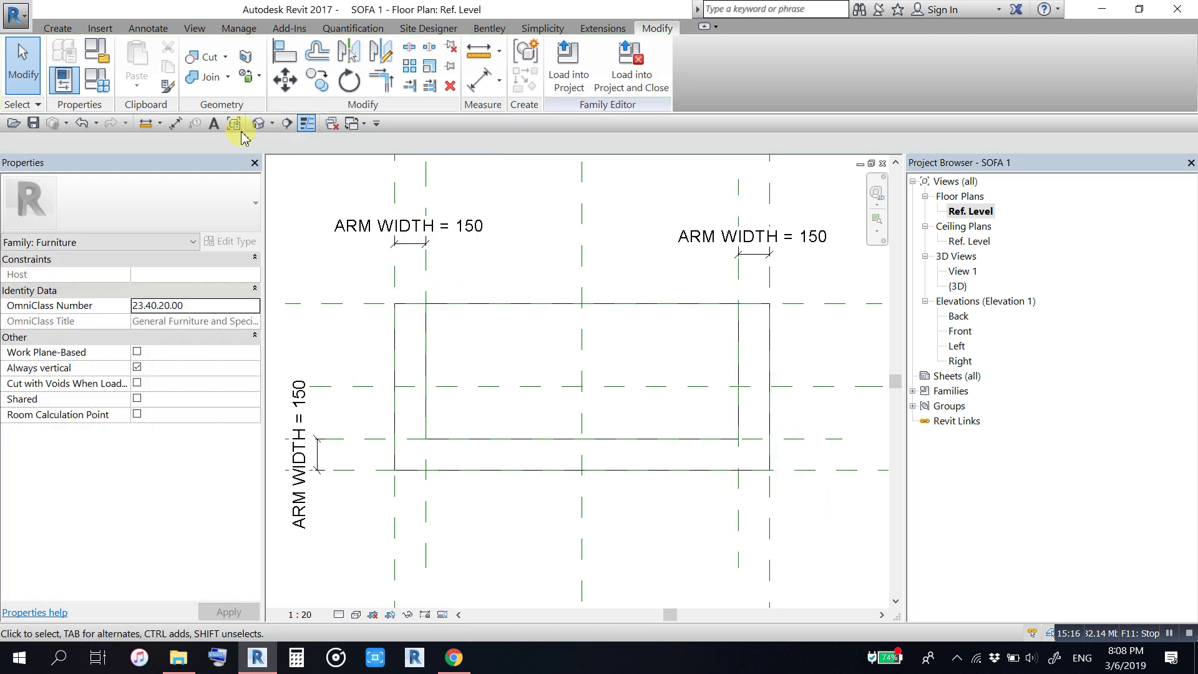
Step: Open the Back elevation and zoom in on the sofa's seat void
{"action": "left_click", "coordinate": [259, 125]}
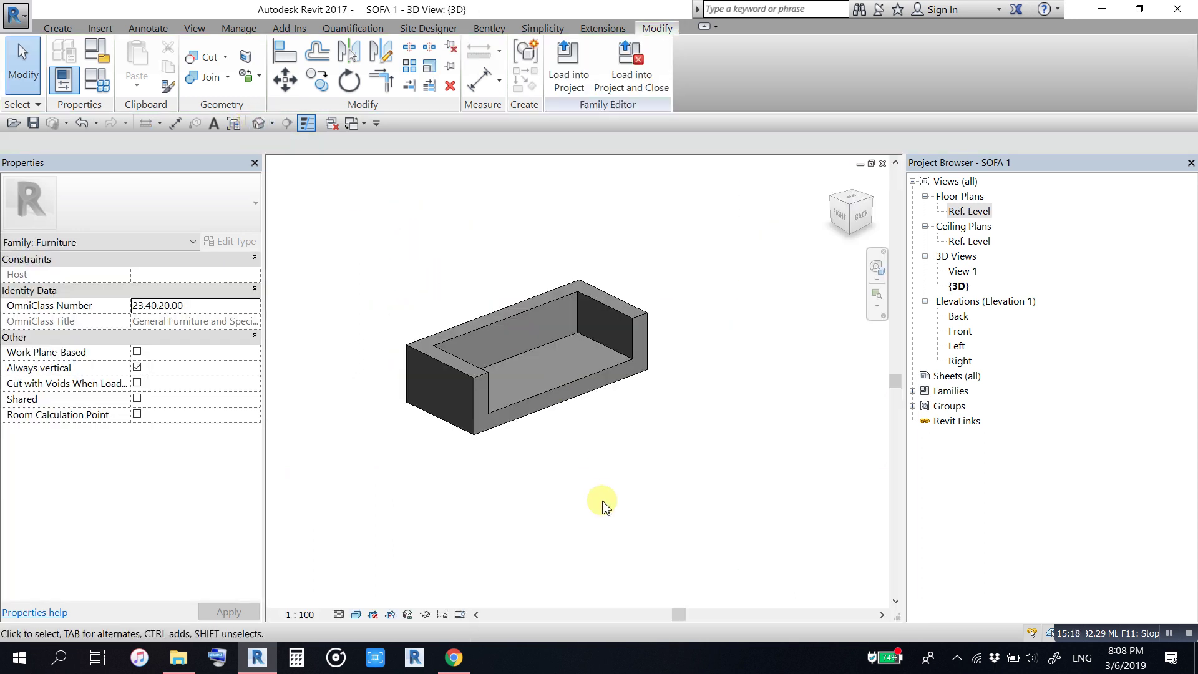
{"action": "scroll", "coordinate": [600, 473], "scroll_direction": "up", "scroll_amount": 1}
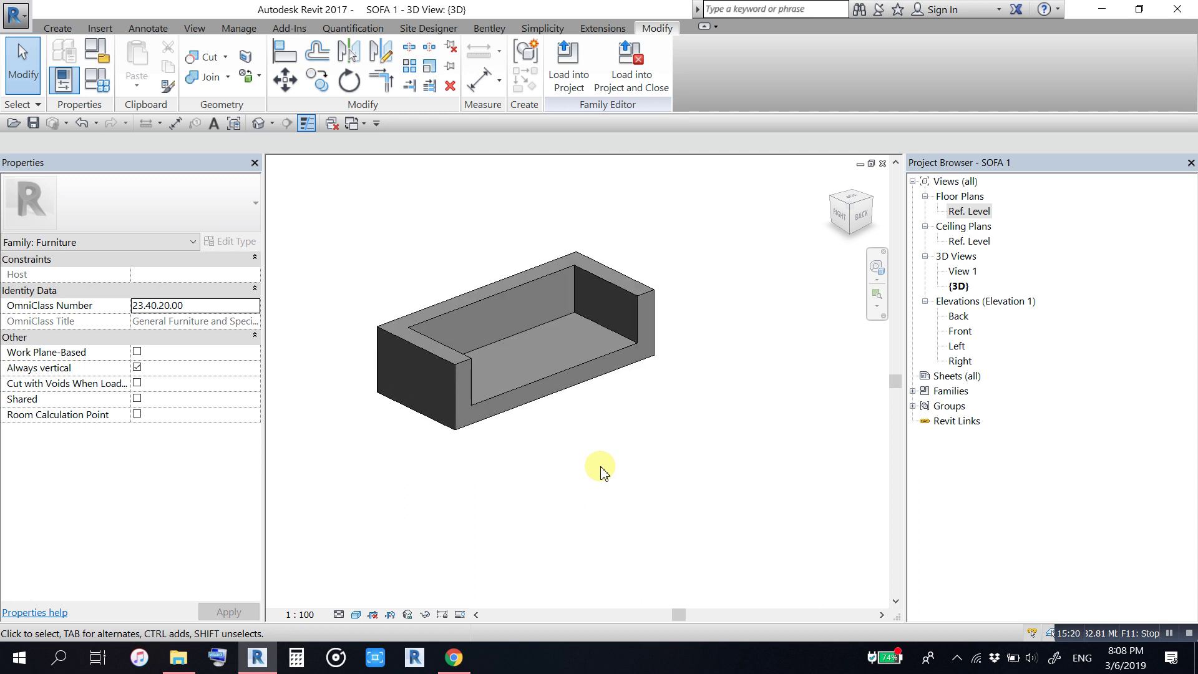
{"action": "double_click", "coordinate": [958, 316]}
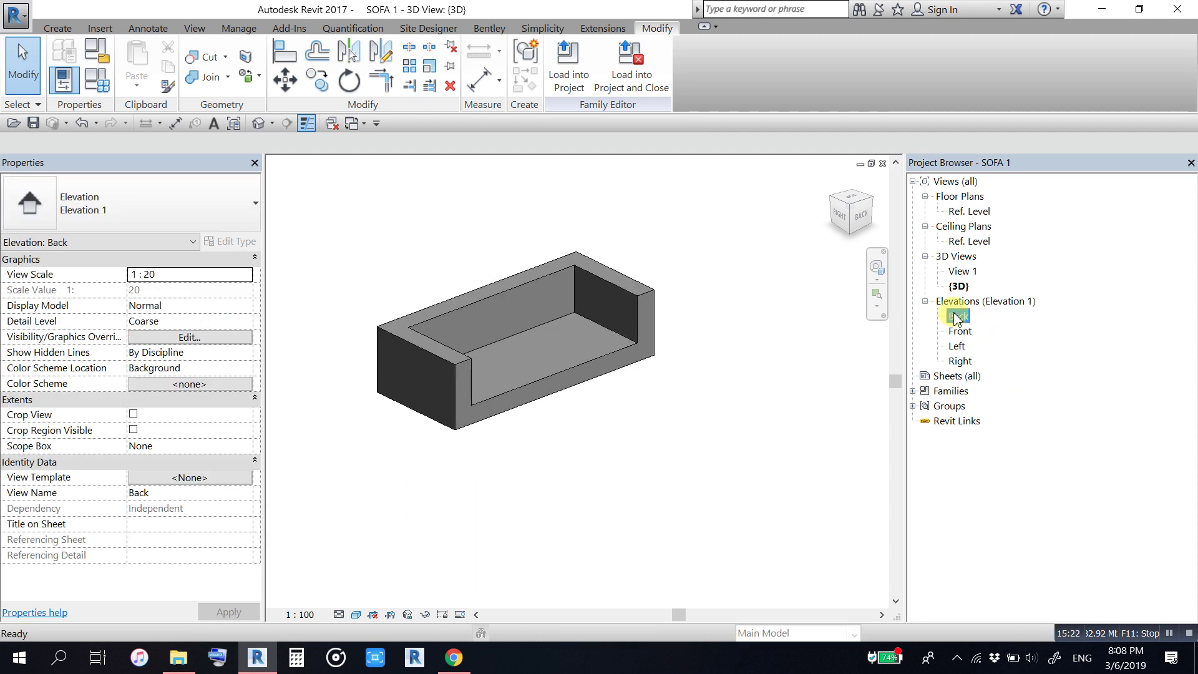
{"action": "scroll", "coordinate": [601, 374], "scroll_direction": "up", "scroll_amount": 1}
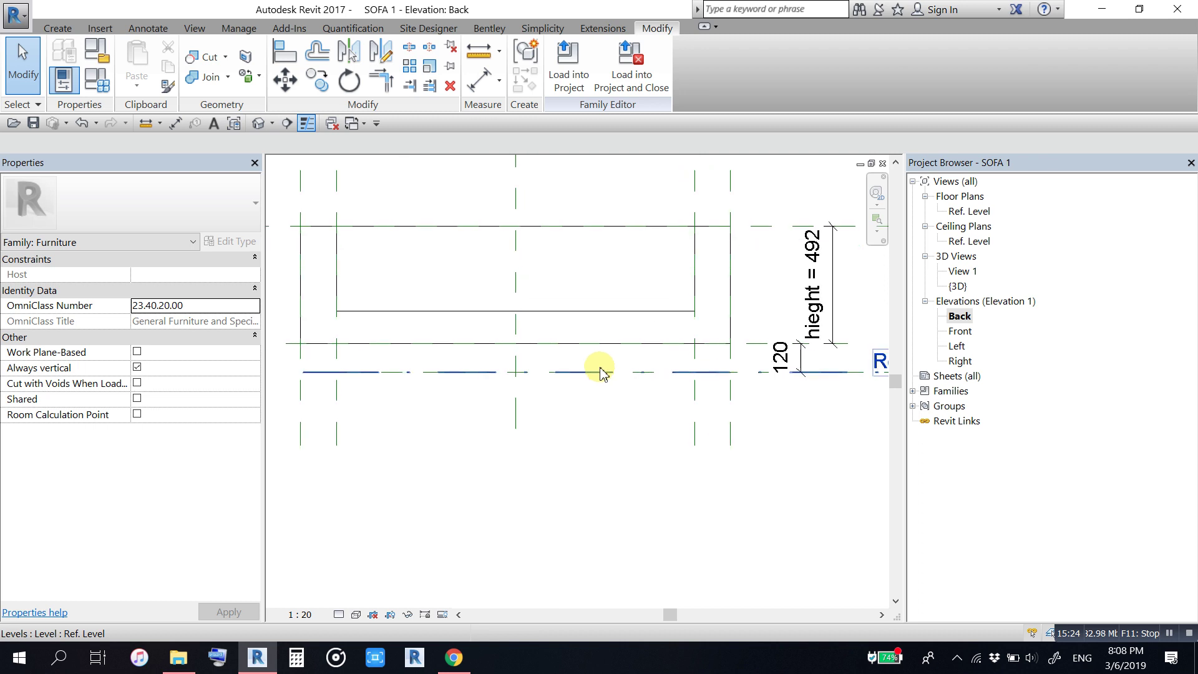
{"action": "scroll", "coordinate": [512, 356], "scroll_direction": "up", "scroll_amount": 1}
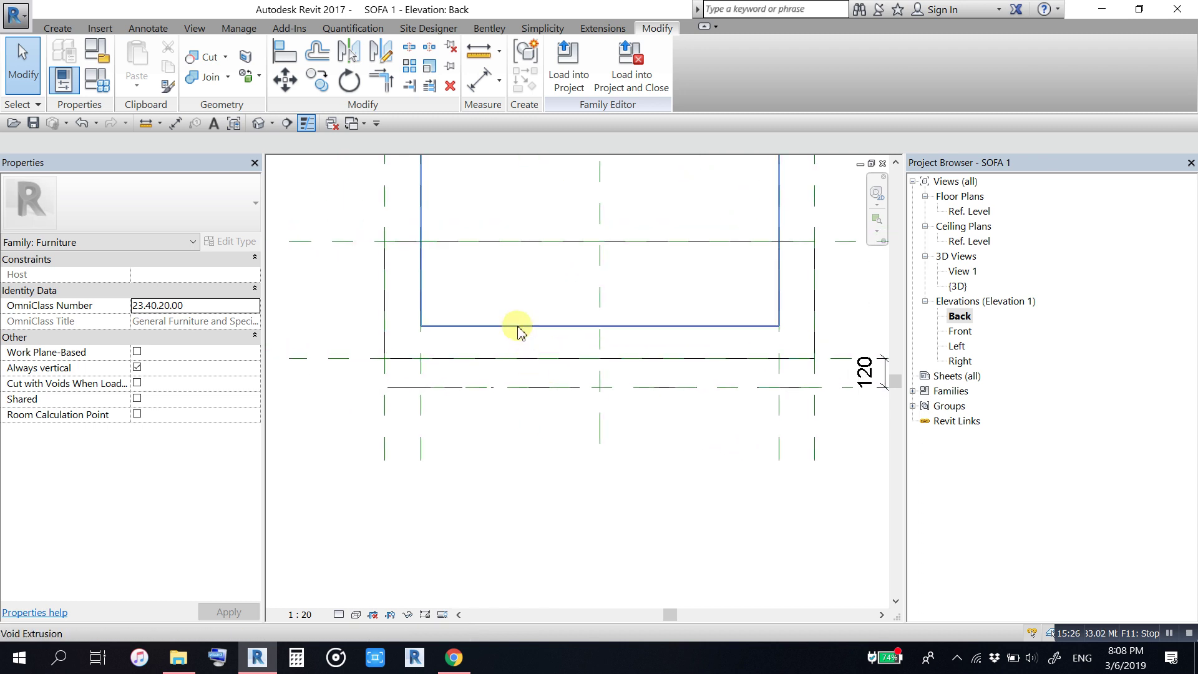
{"action": "left_click", "coordinate": [478, 80]}
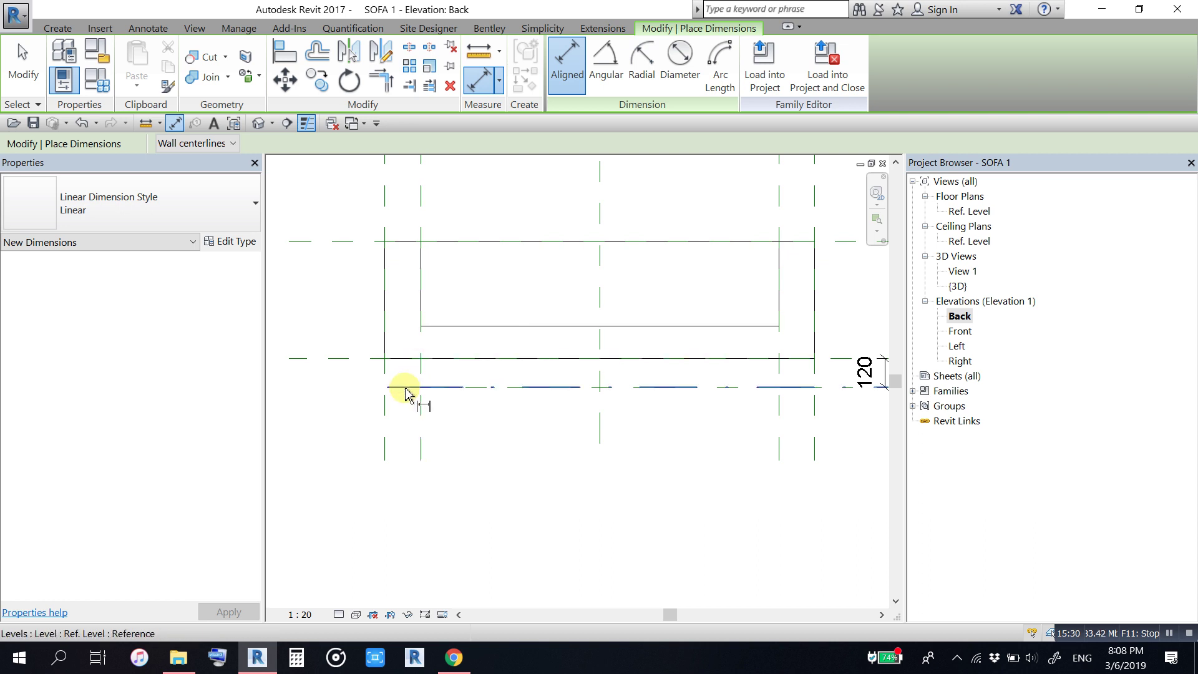
{"action": "key", "text": "Escape"}
{"action": "key", "text": "Escape"}
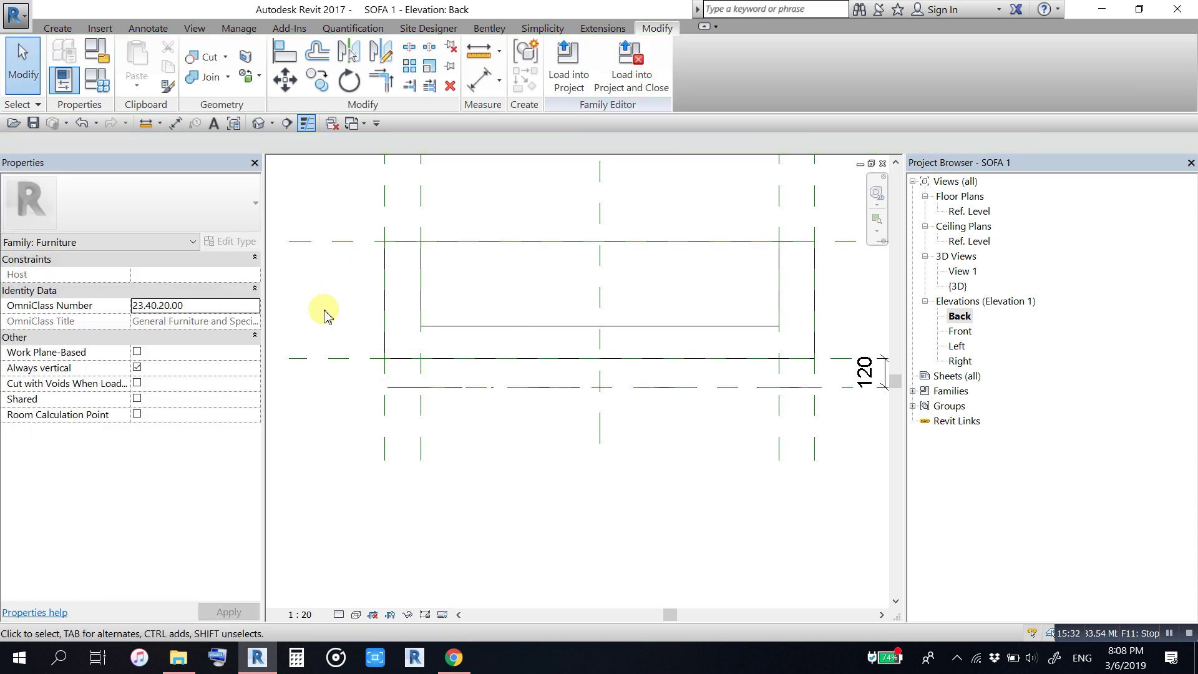
Step: Draw a horizontal reference plane across the sofa at seat level
{"action": "key", "text": "r"}
{"action": "key", "text": "p"}
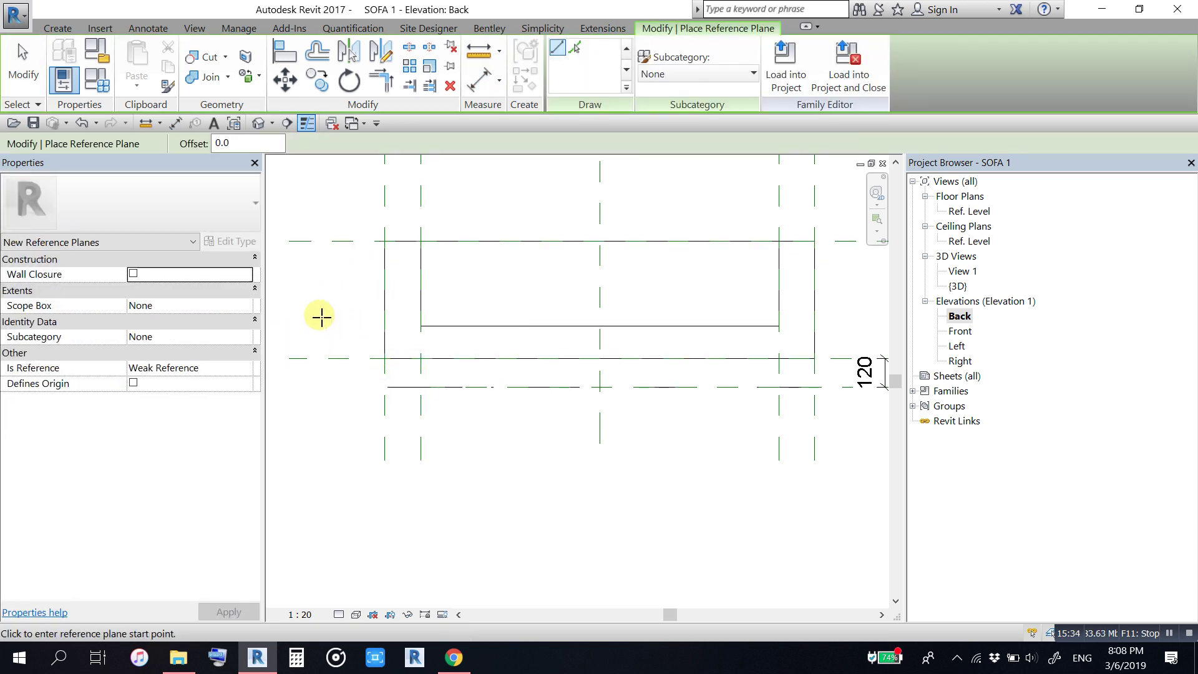
{"action": "left_click", "coordinate": [318, 307]}
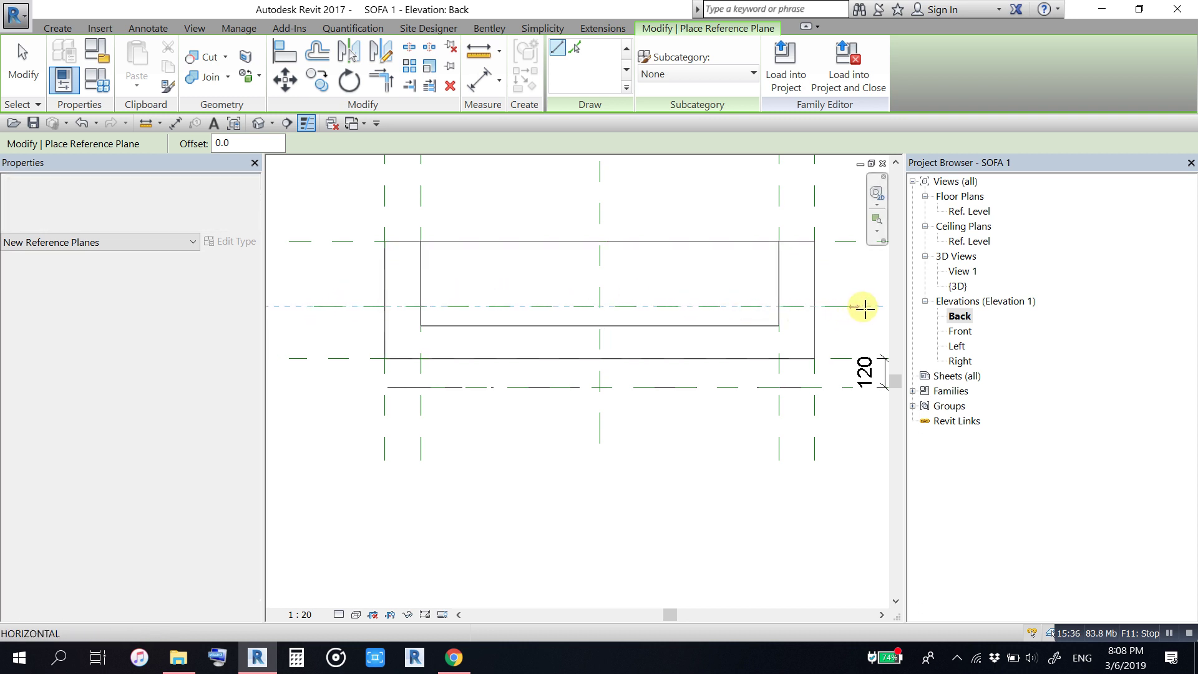
{"action": "left_click", "coordinate": [866, 307]}
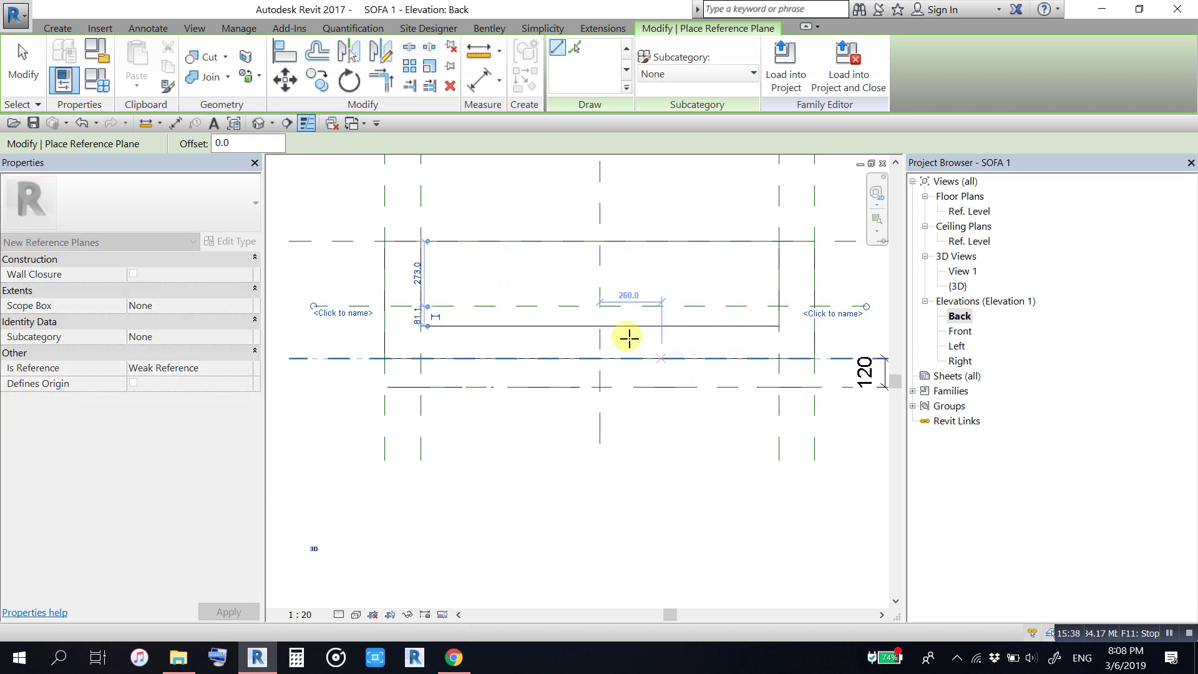
{"action": "key", "text": "Escape"}
{"action": "key", "text": "Escape"}
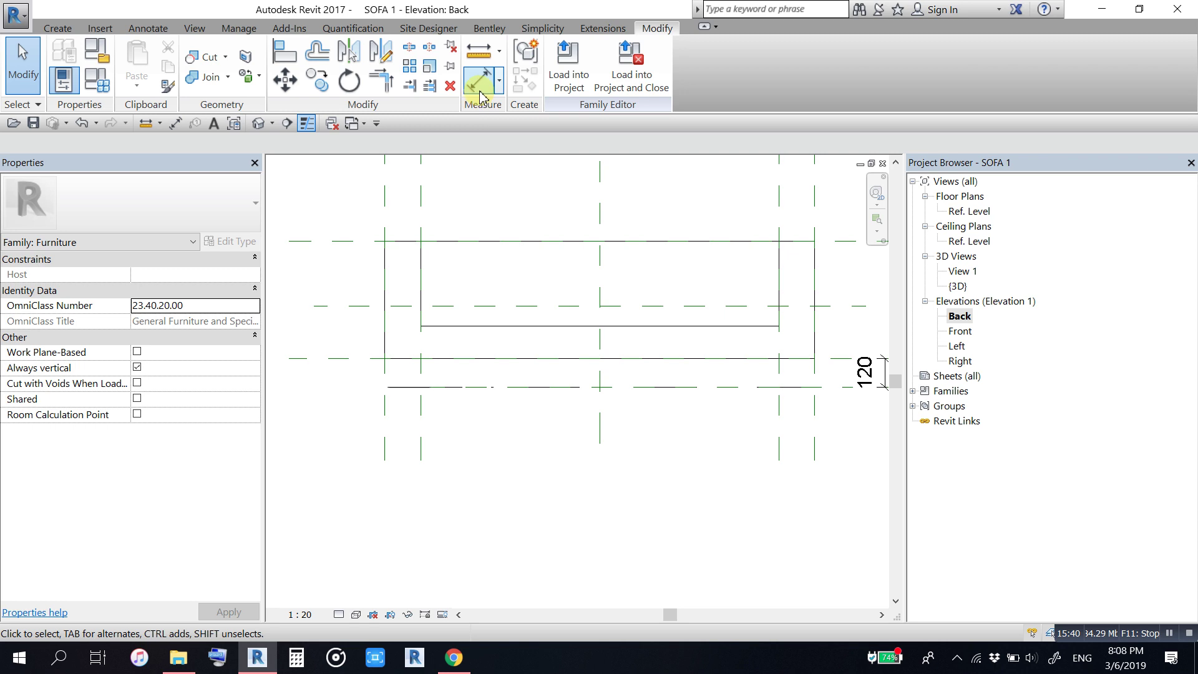
Step: Dimension the new plane 219 from the lower plane and label it ARM WIDTH
{"action": "left_click", "coordinate": [483, 98]}
{"action": "left_click", "coordinate": [339, 306]}
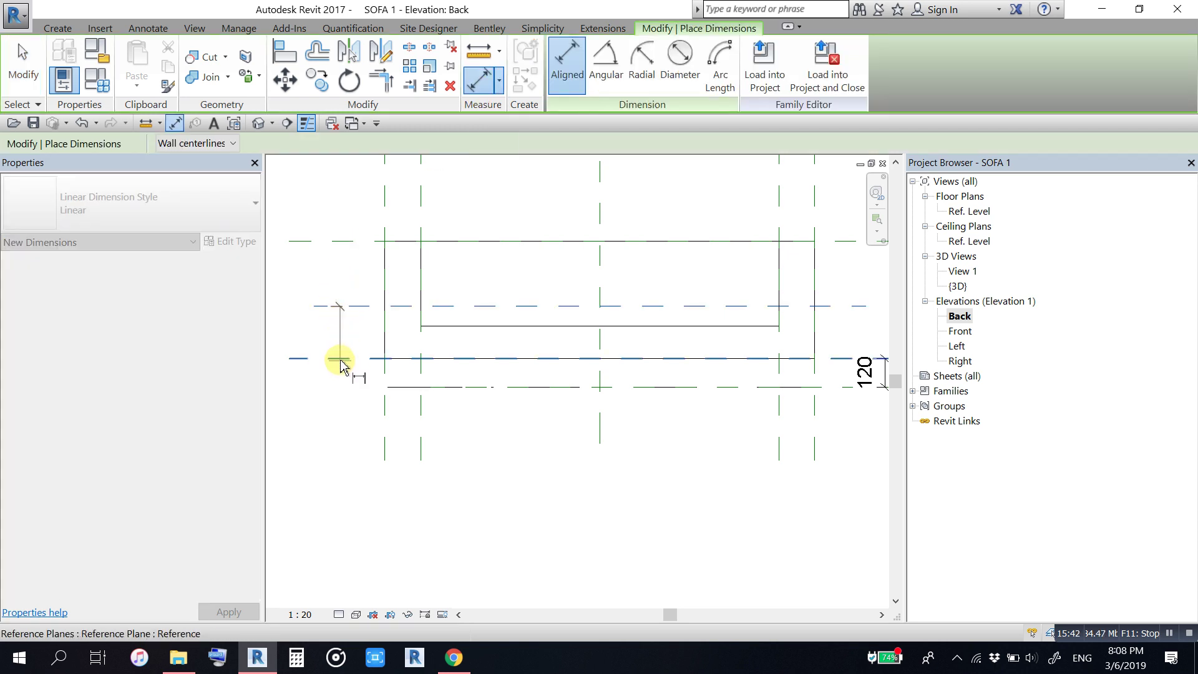
{"action": "left_click", "coordinate": [339, 358]}
{"action": "left_click", "coordinate": [331, 413]}
{"action": "key", "text": "Escape"}
{"action": "key", "text": "Escape"}
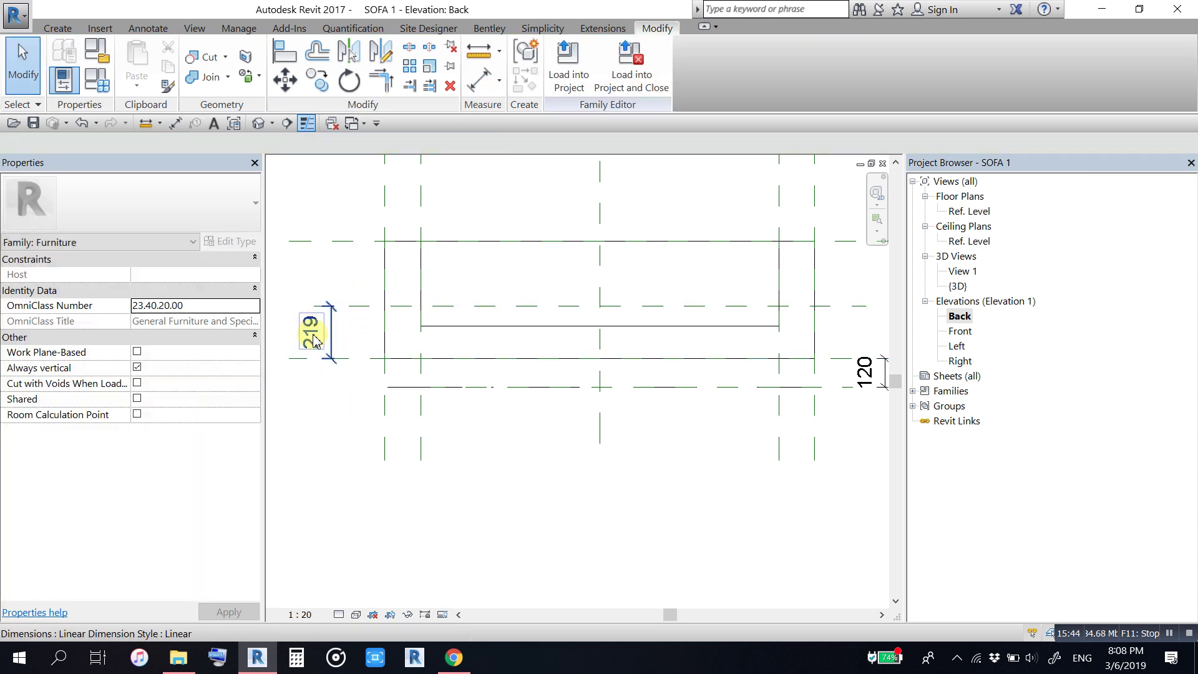
{"action": "left_click", "coordinate": [315, 342]}
{"action": "left_click", "coordinate": [574, 65]}
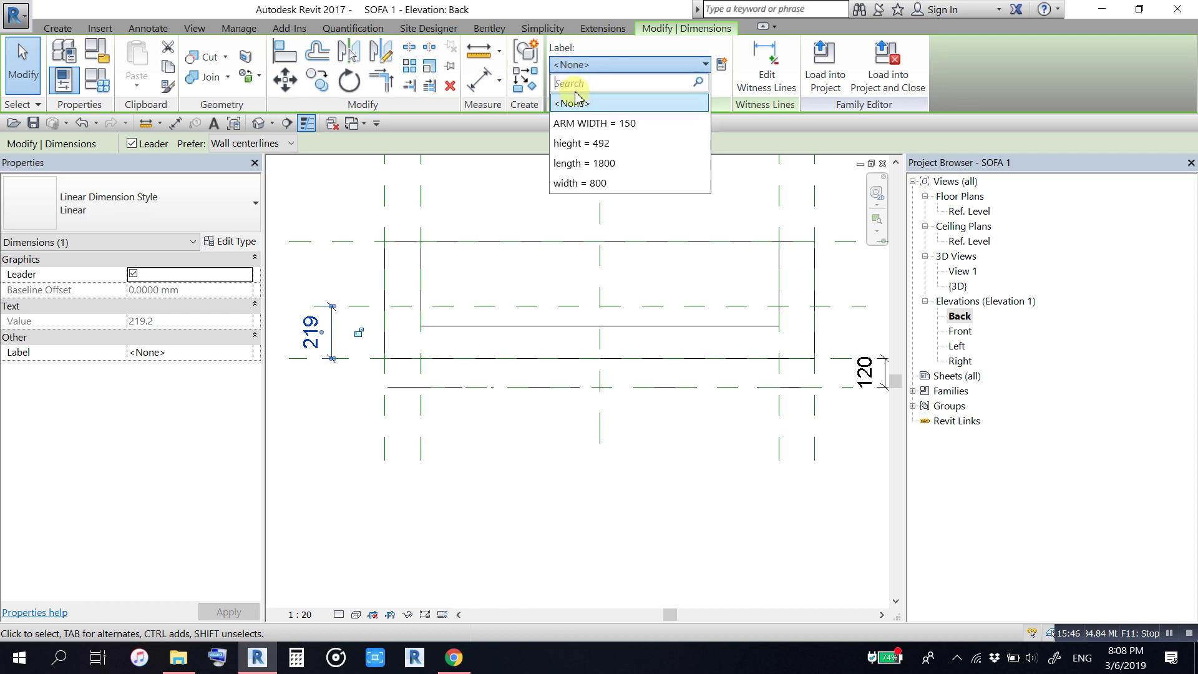
{"action": "left_click", "coordinate": [577, 123]}
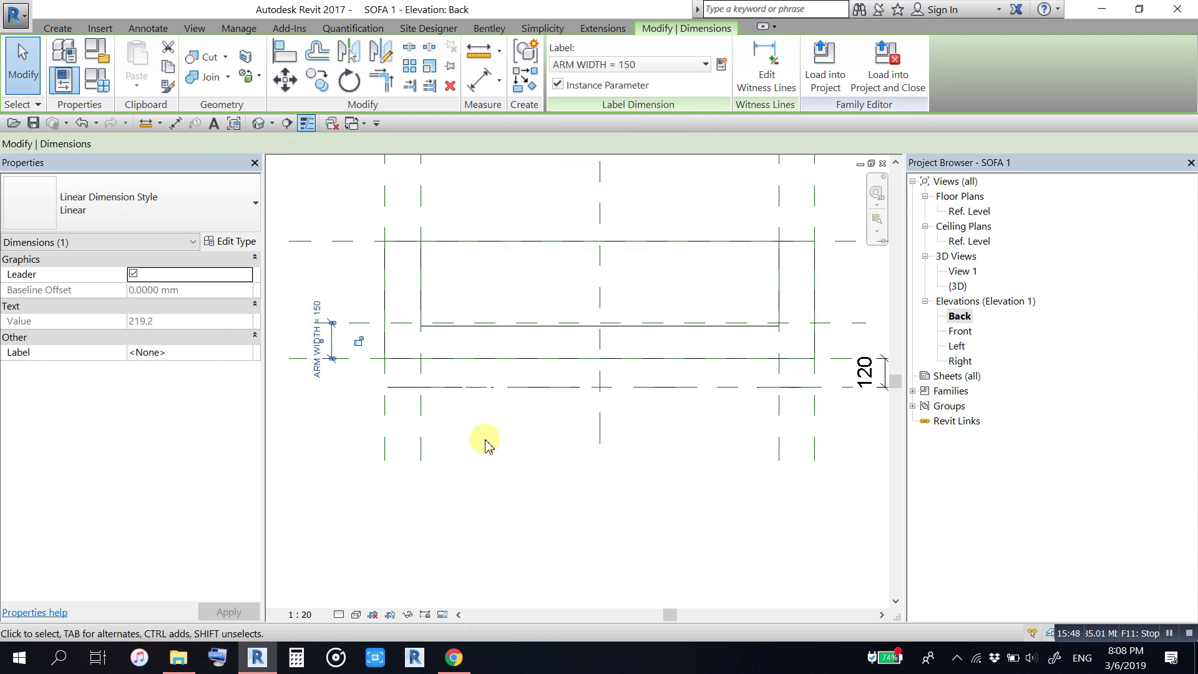
{"action": "left_click", "coordinate": [509, 521]}
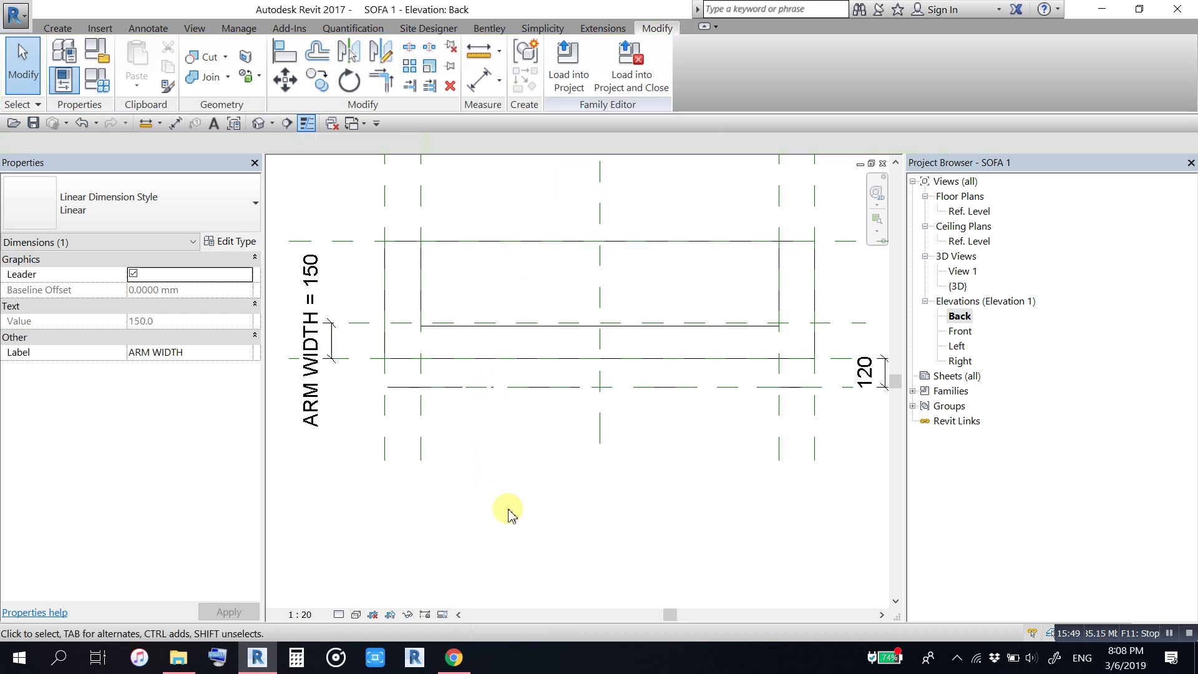
Step: Move the void's bottom edge onto the new seat-level reference plane
{"action": "left_click", "coordinate": [481, 326]}
{"action": "mouse_move", "coordinate": [601, 328]}
{"action": "left_mouse_down"}
{"action": "mouse_move", "coordinate": [602, 309]}
{"action": "mouse_move", "coordinate": [600, 324]}
{"action": "left_mouse_up"}
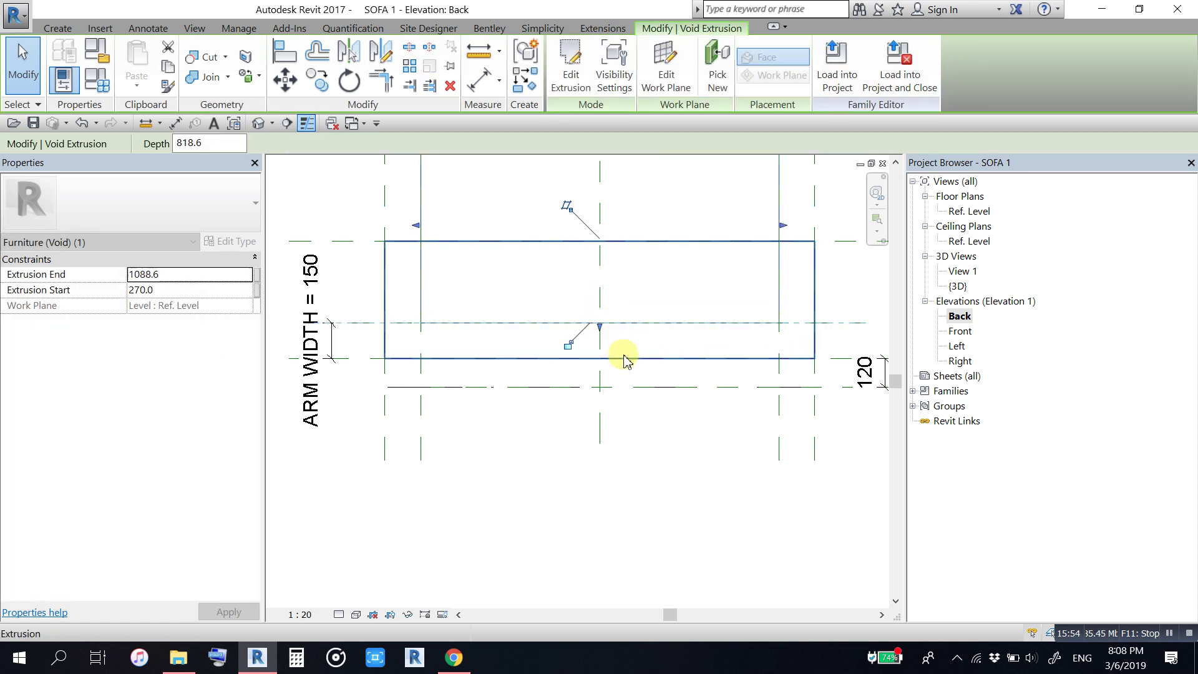
{"action": "left_click", "coordinate": [656, 479]}
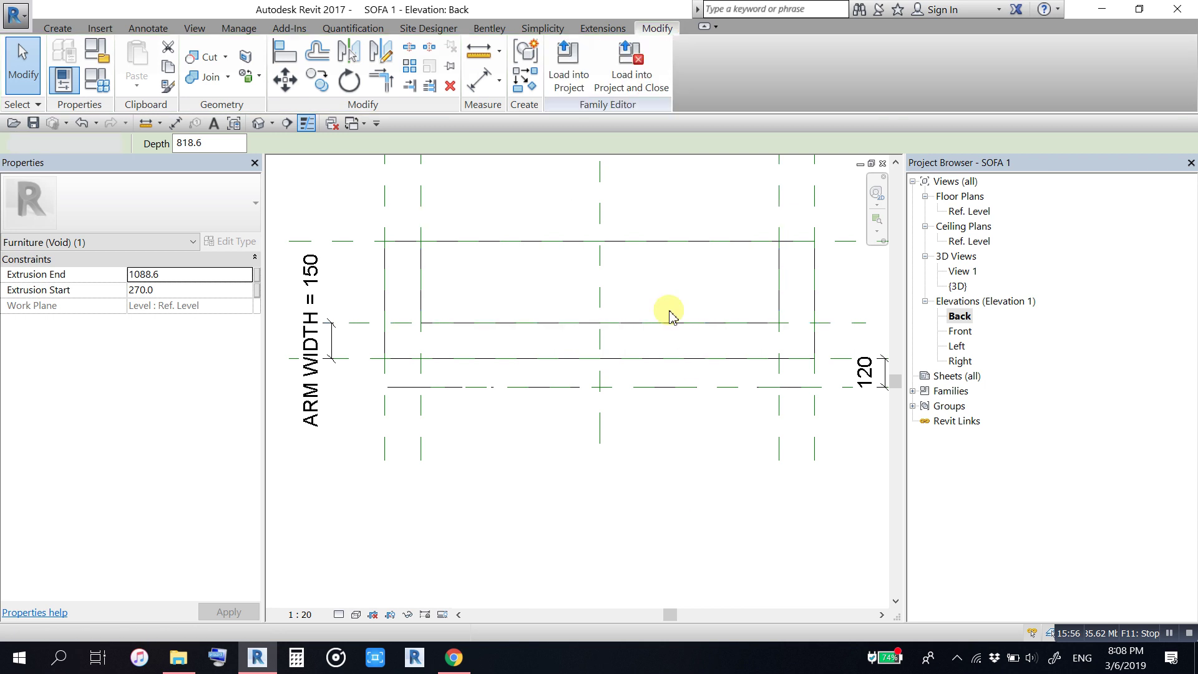
Step: Return to the 3D view of the sofa
{"action": "scroll", "coordinate": [529, 345], "scroll_direction": "down", "scroll_amount": 2}
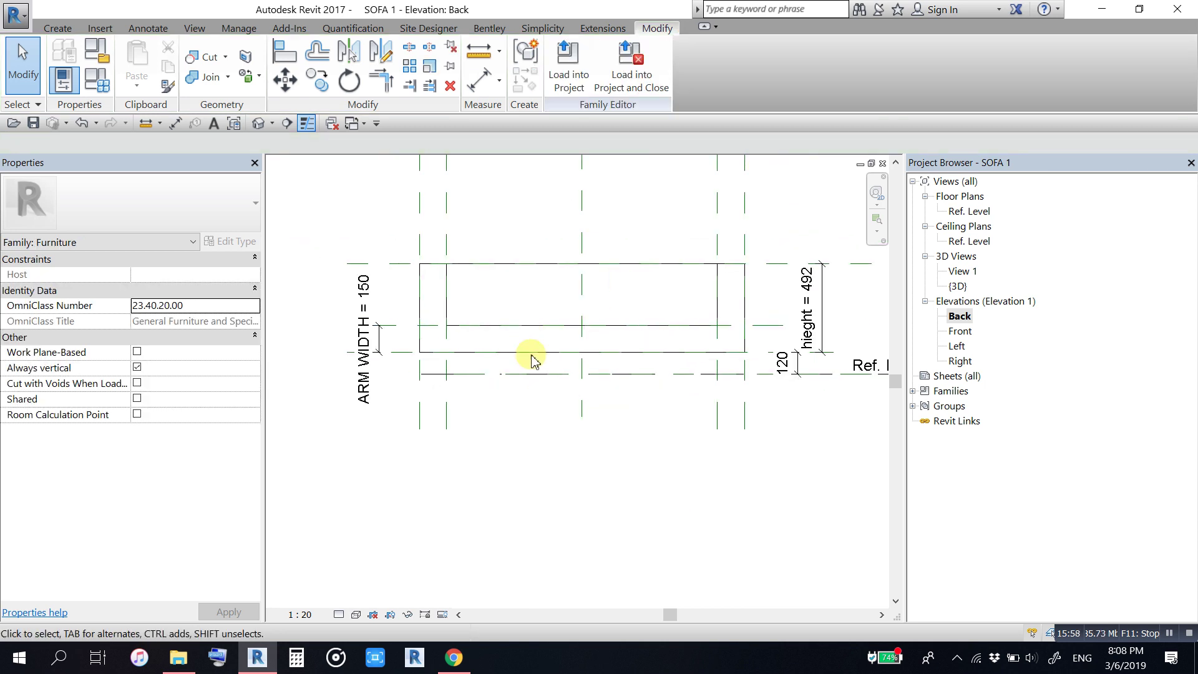
{"action": "scroll", "coordinate": [535, 383], "scroll_direction": "down", "scroll_amount": 2}
{"action": "middle_click_drag", "start_coordinate": [655, 420], "coordinate": [634, 455]}
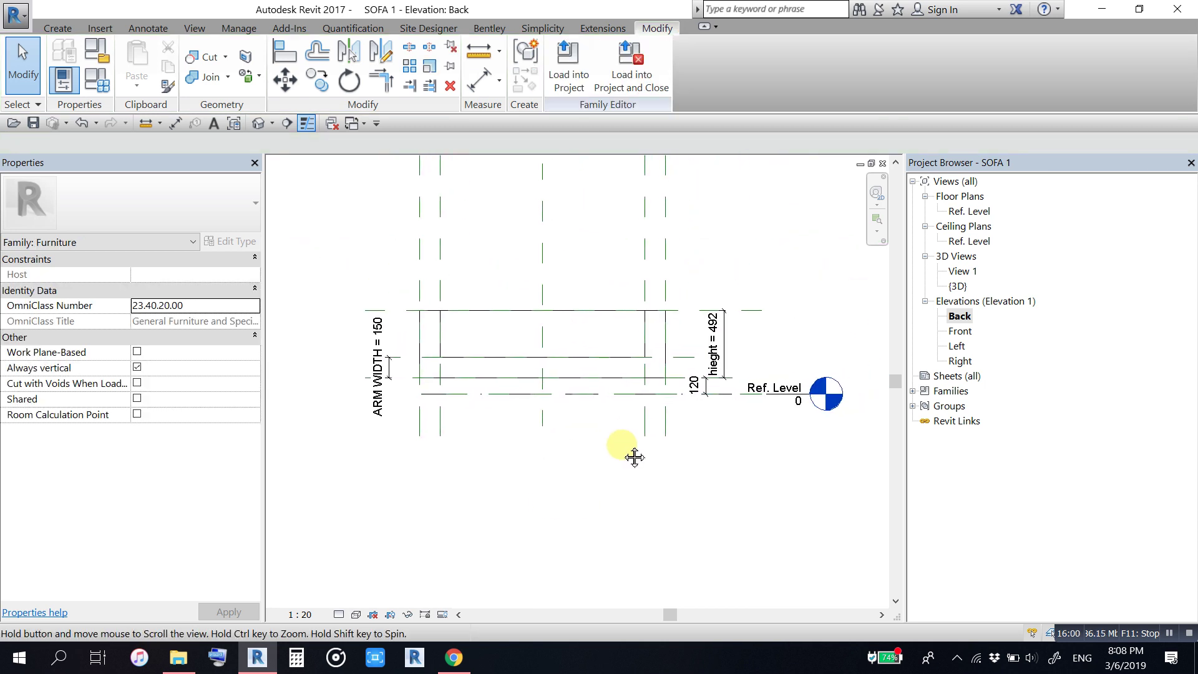
{"action": "left_click", "coordinate": [883, 164]}
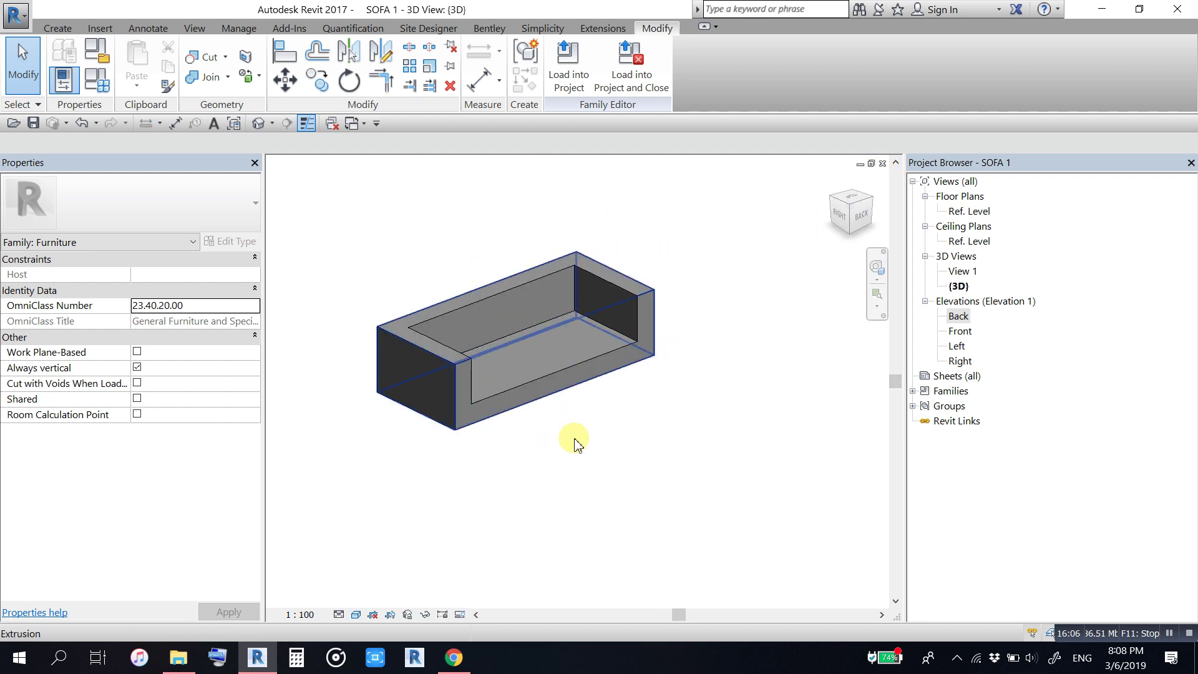
{"action": "middle_click_drag", "start_coordinate": [636, 449], "coordinate": [638, 444]}
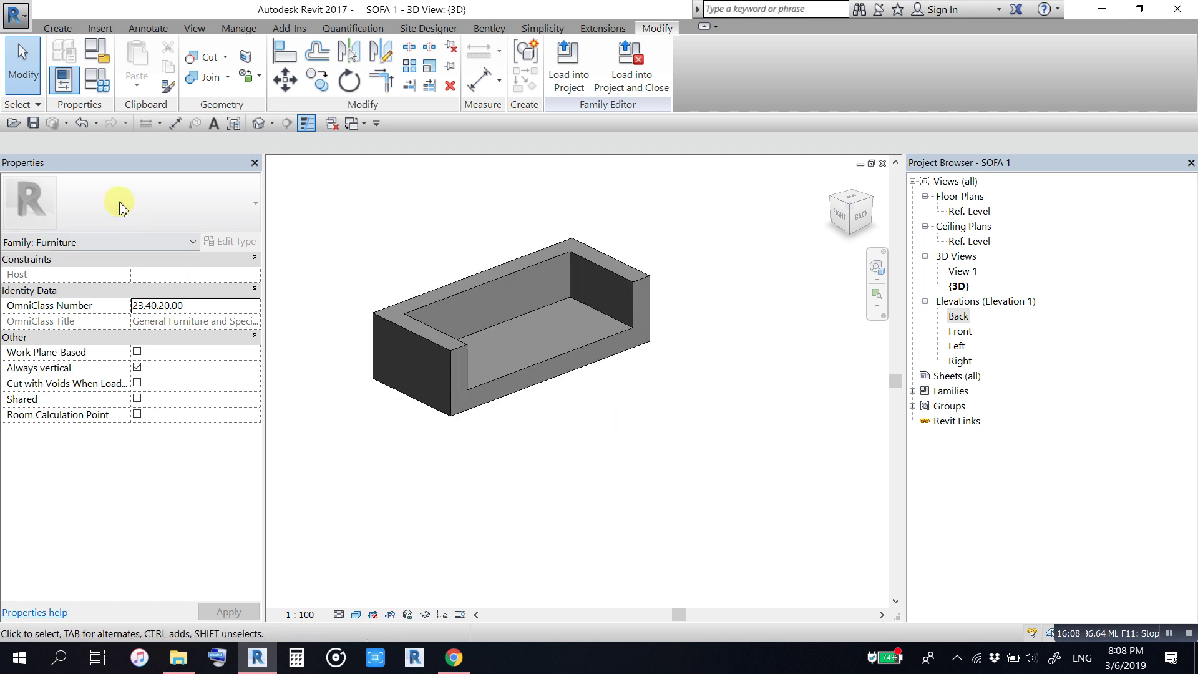
Step: Set the hieght parameter to 600 in Family Types and apply it
{"action": "left_click", "coordinate": [97, 81]}
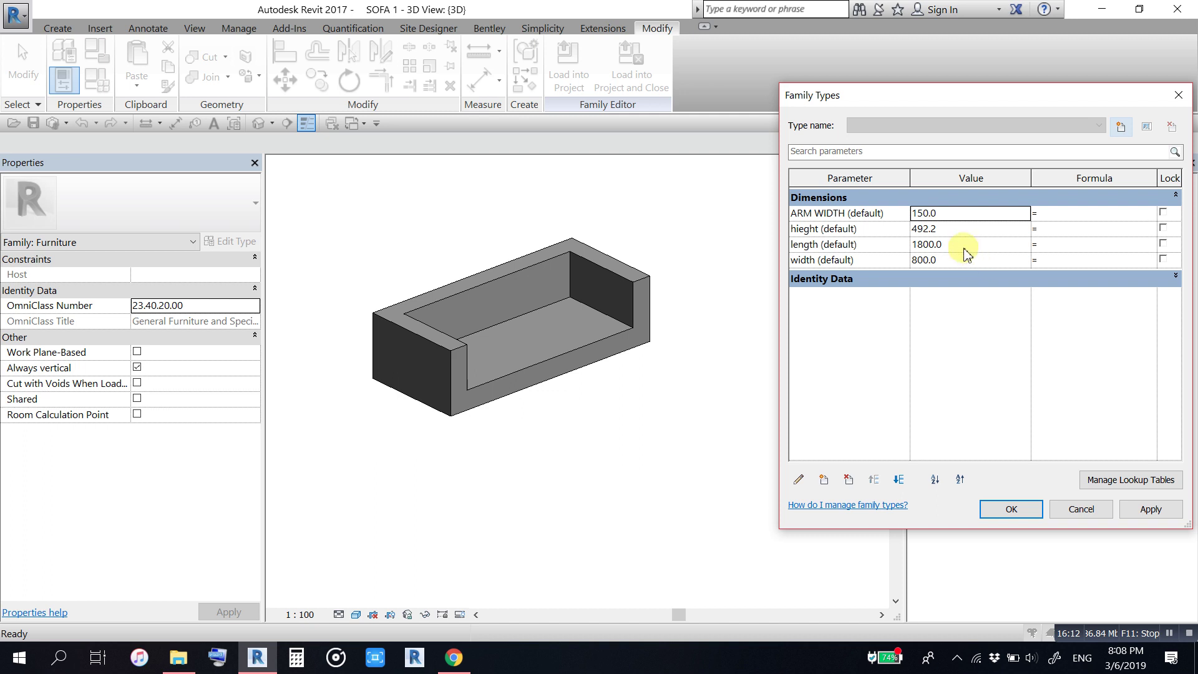
{"action": "left_click", "coordinate": [968, 230]}
{"action": "type", "text": "600"}
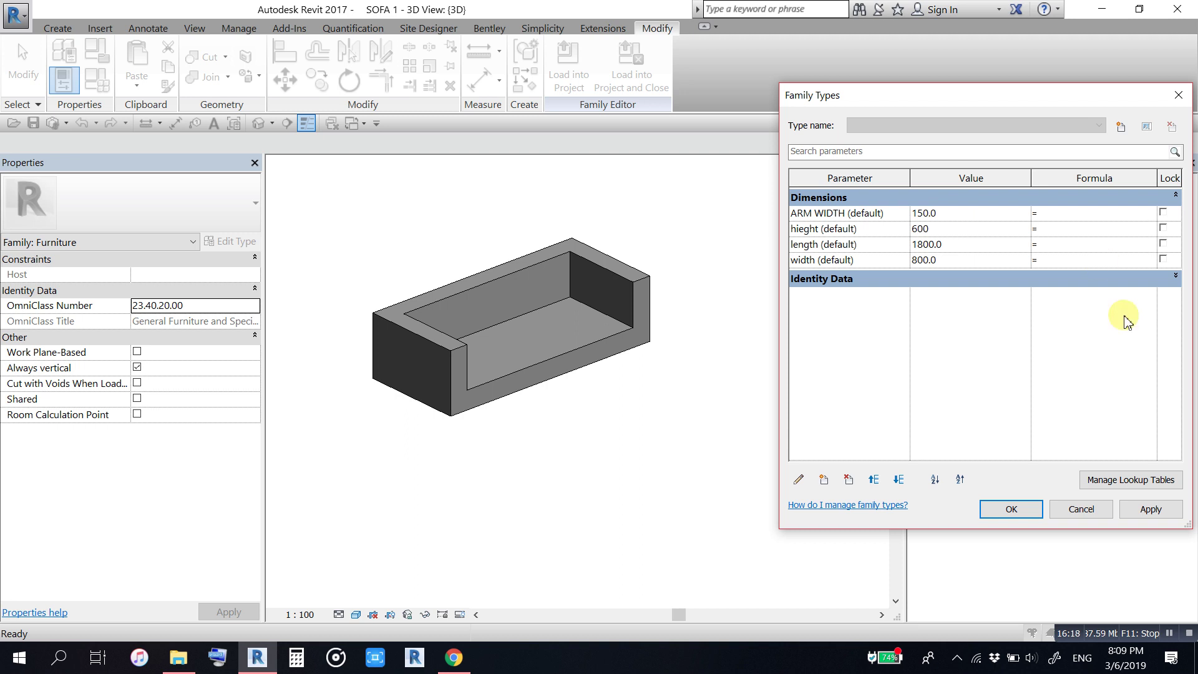
{"action": "left_click", "coordinate": [1147, 510]}
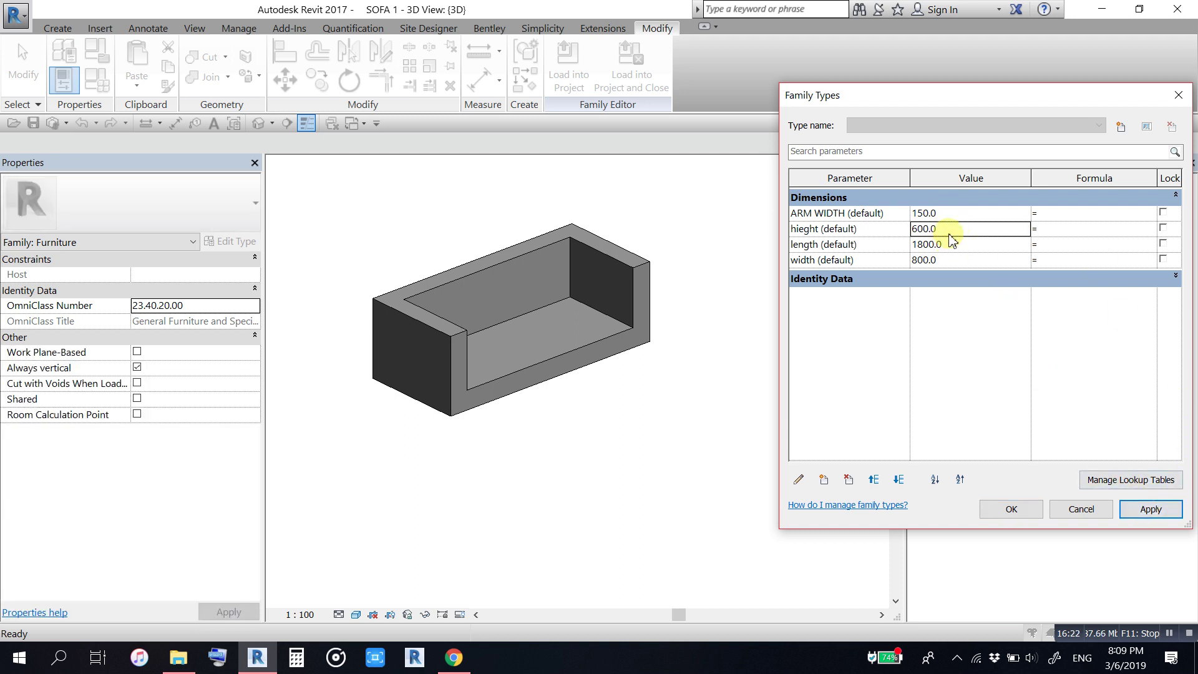
Step: Test ARM WIDTH at 200, restore 150, then set length to 2200 and apply
{"action": "left_click", "coordinate": [952, 214]}
{"action": "type", "text": "200"}
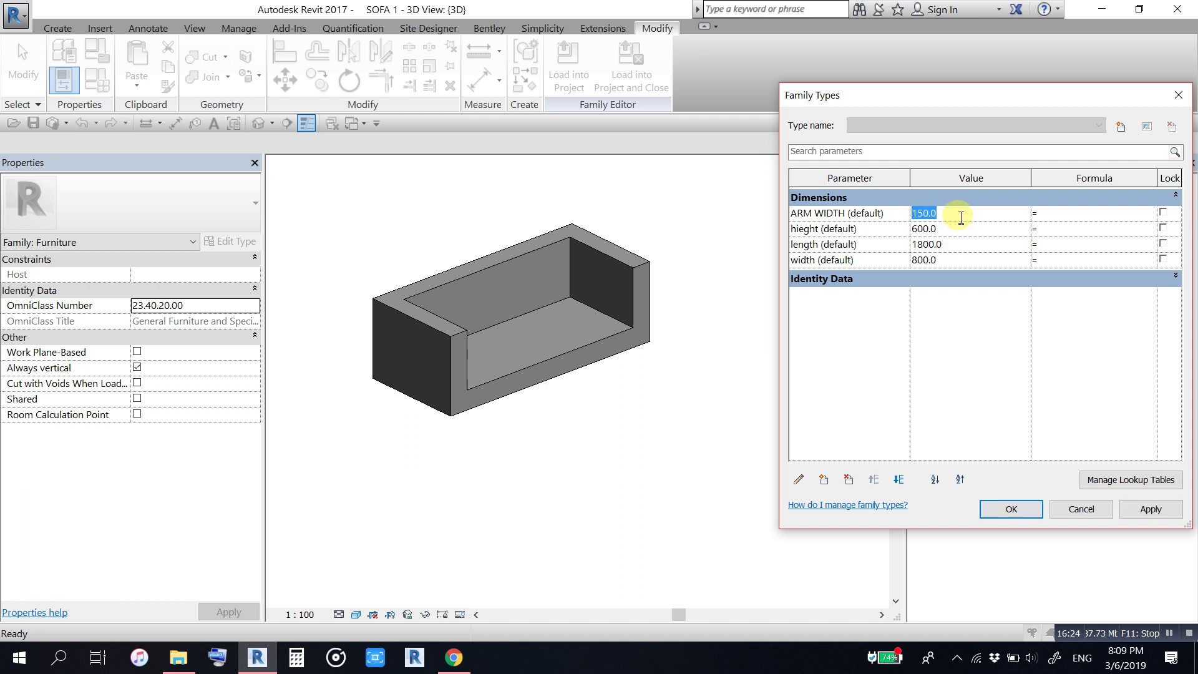
{"action": "left_click", "coordinate": [1148, 511]}
{"action": "type", "text": "150"}
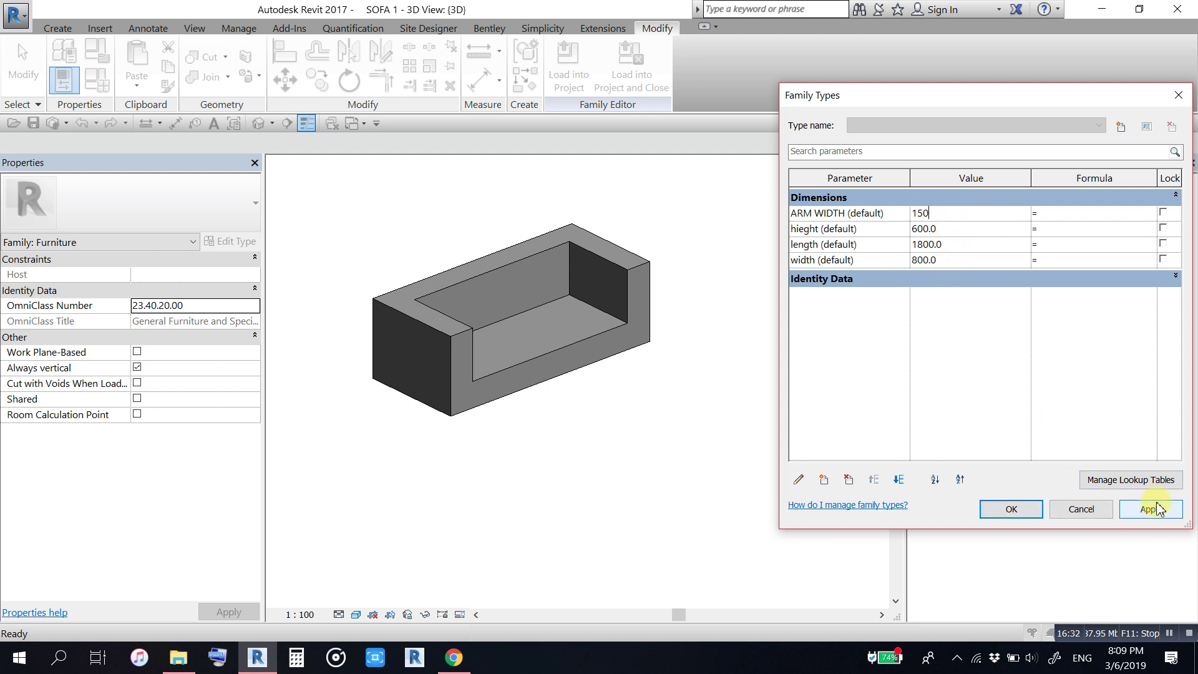
{"action": "left_click", "coordinate": [1156, 508]}
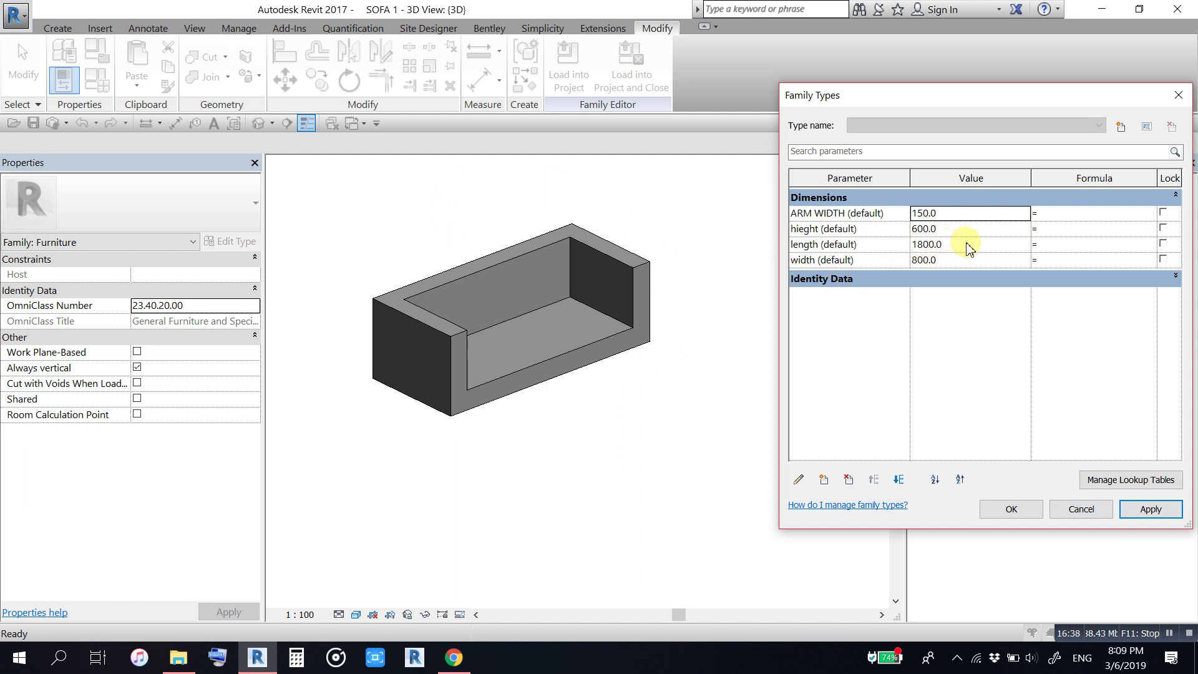
{"action": "left_click", "coordinate": [970, 244]}
{"action": "type", "text": "2200"}
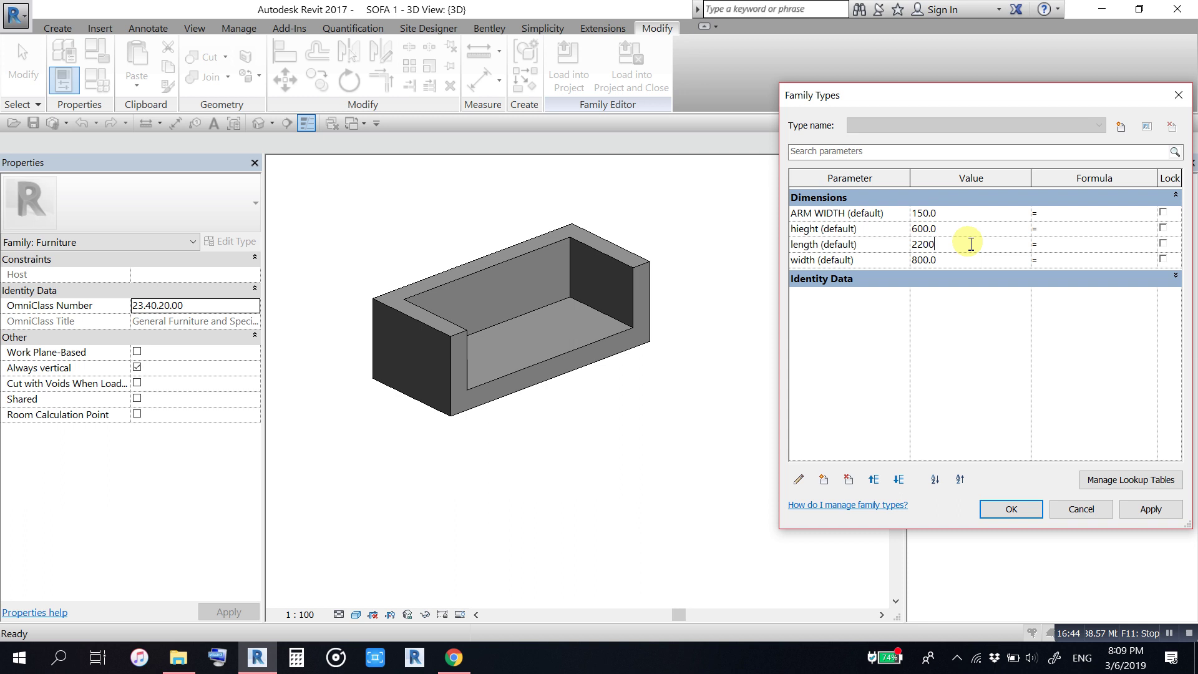
{"action": "left_click", "coordinate": [1141, 517]}
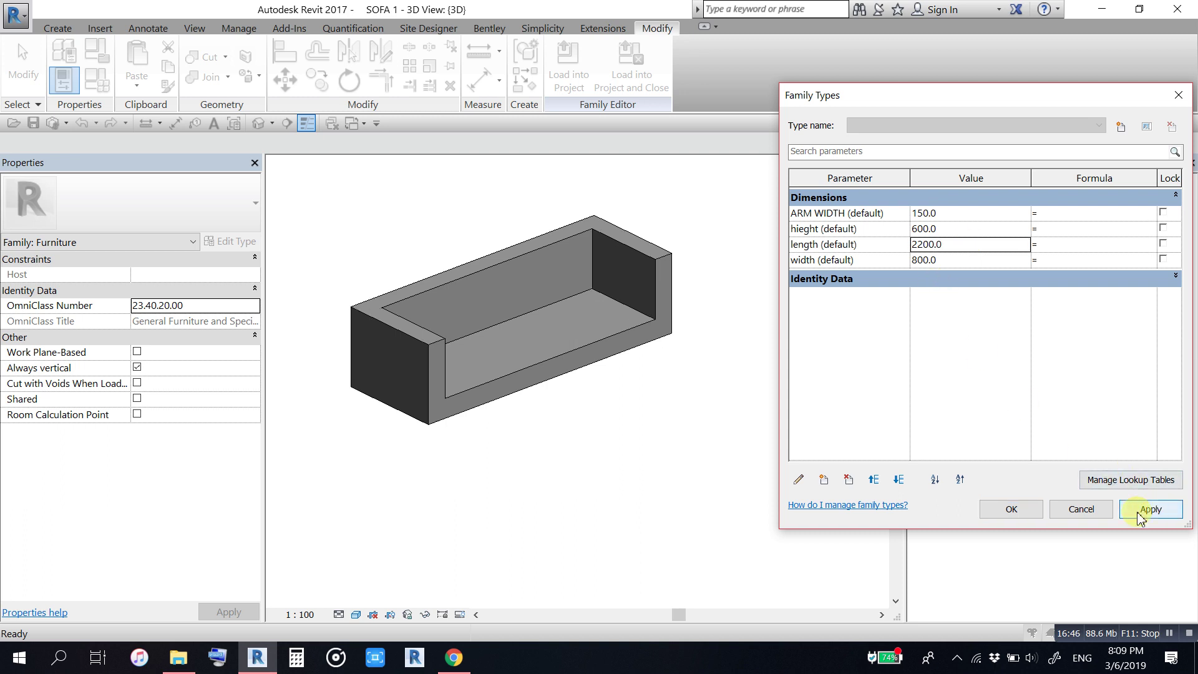
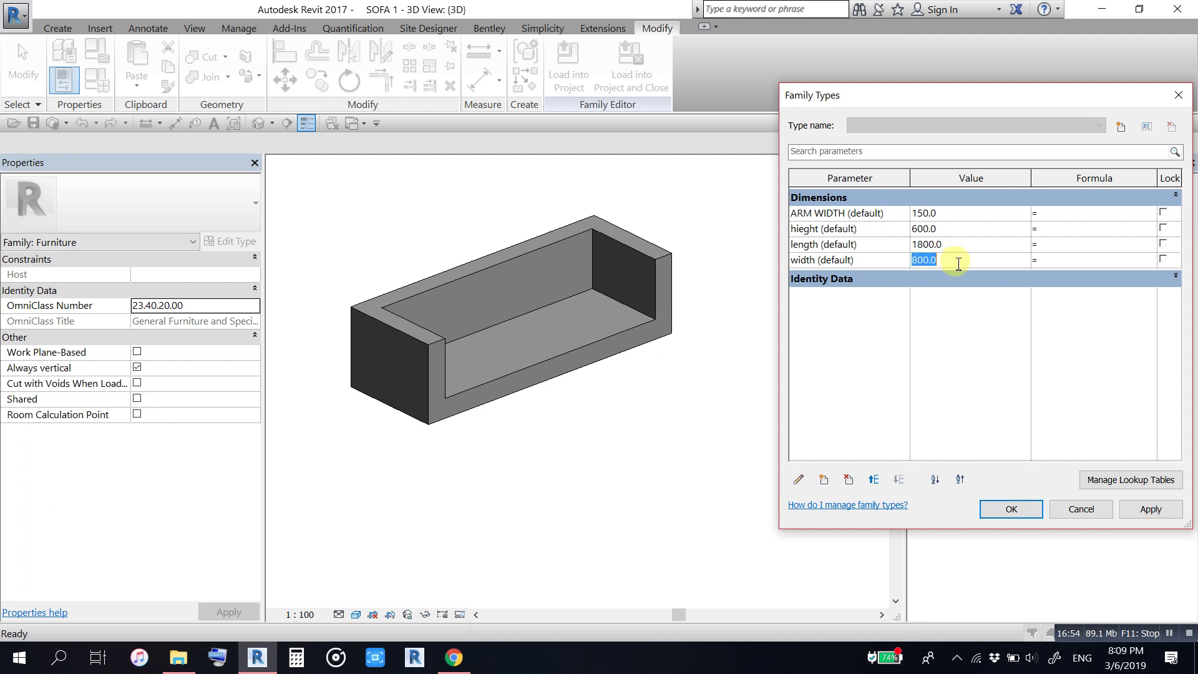
Step: Set the sofa's width to 700 in Family Types and apply it
{"action": "left_click", "coordinate": [1165, 512]}
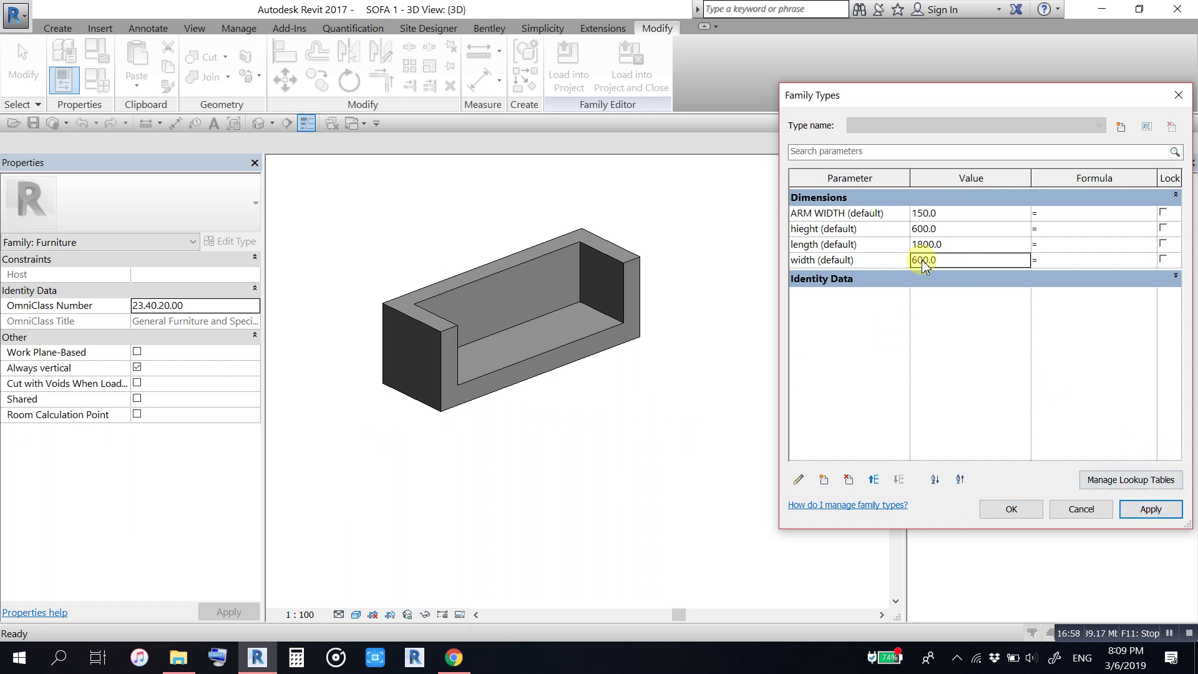
{"action": "left_click", "coordinate": [955, 265]}
{"action": "type", "text": "700"}
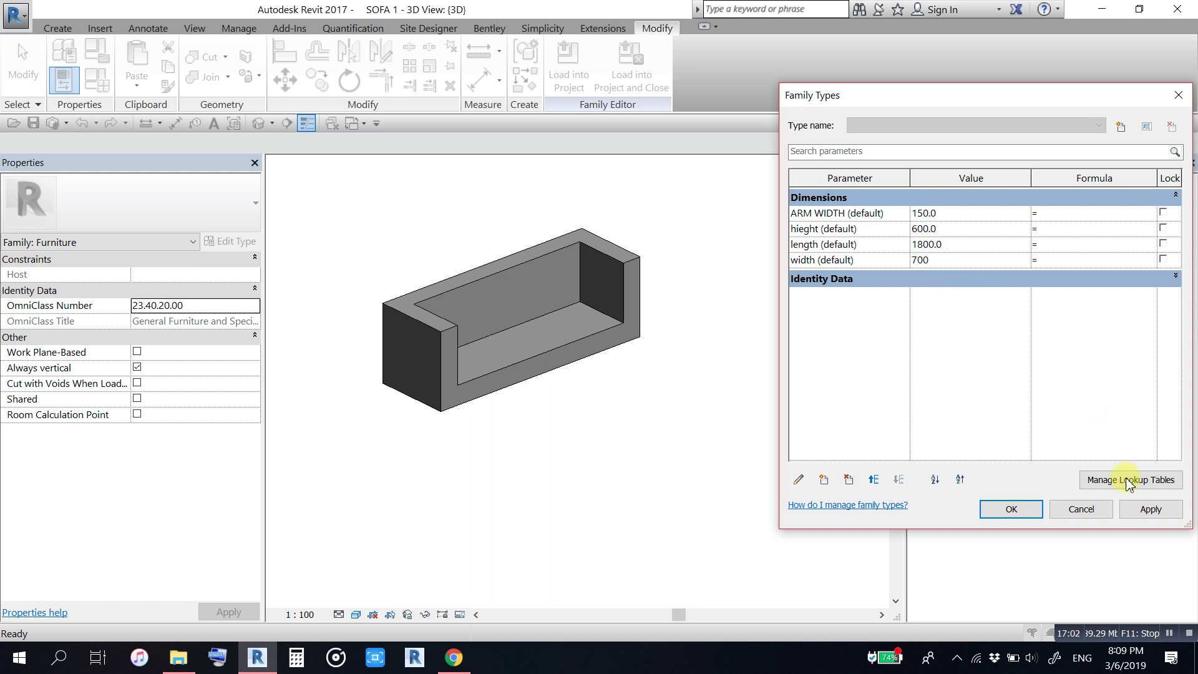
{"action": "left_click", "coordinate": [1144, 510]}
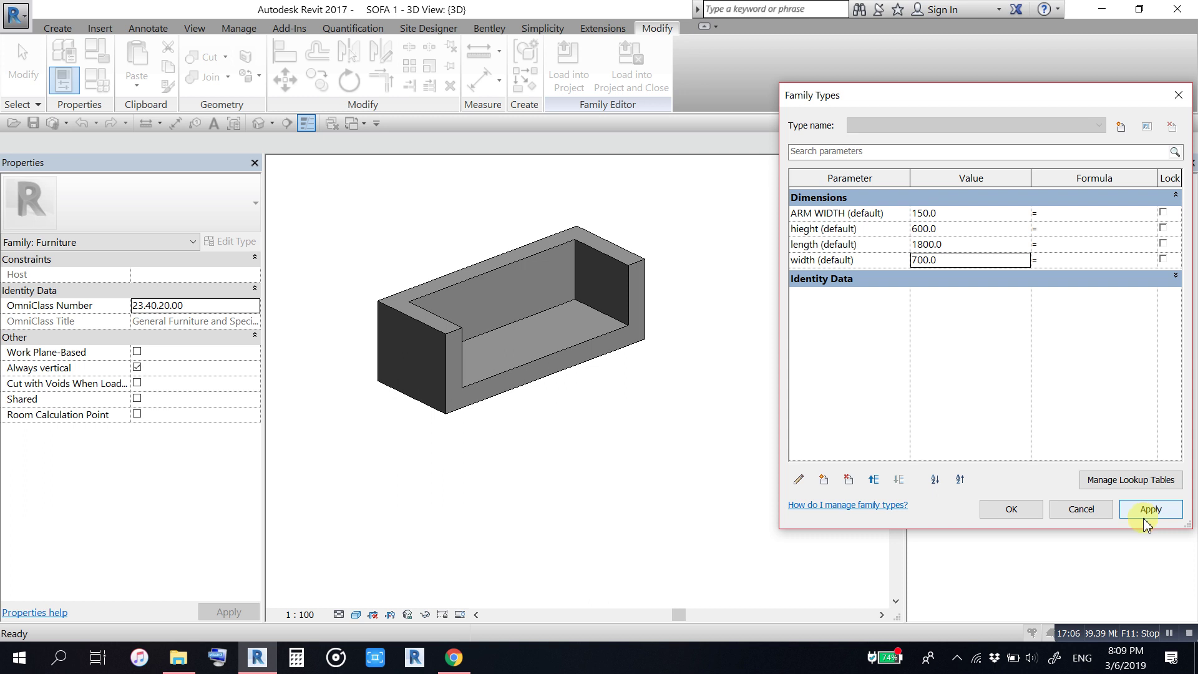
{"action": "left_click", "coordinate": [1019, 513]}
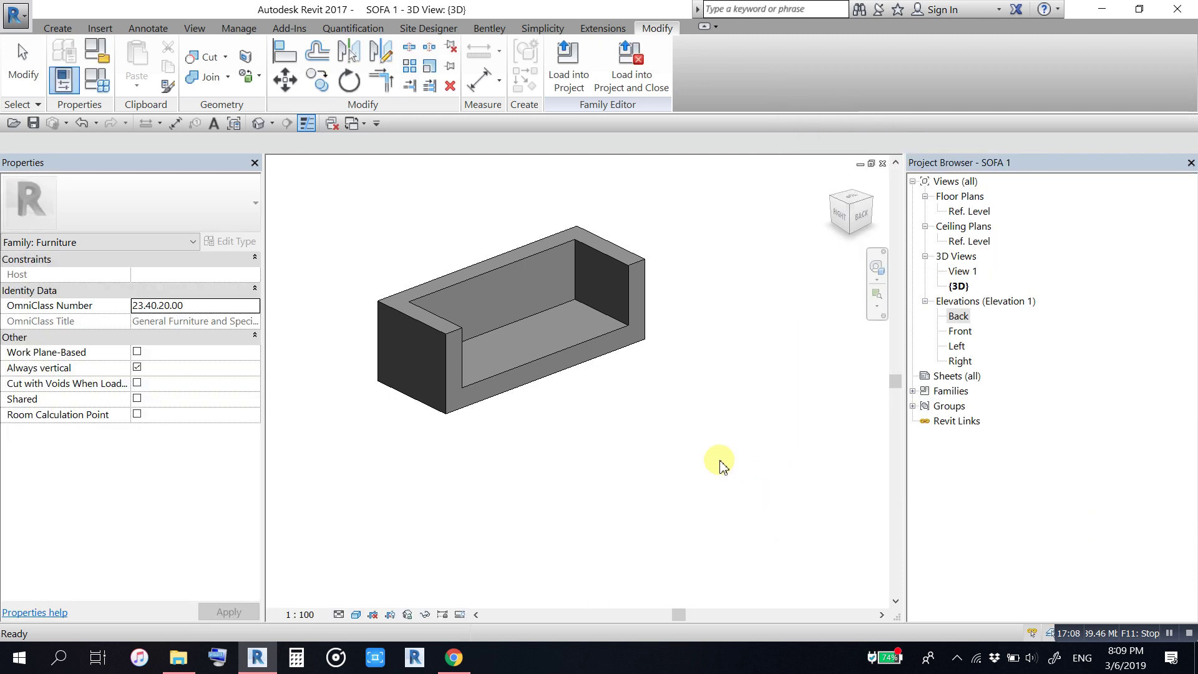
Step: Pan the sofa view and open the Ref. Level floor plan
{"action": "middle_click_drag", "start_coordinate": [701, 331], "coordinate": [714, 316]}
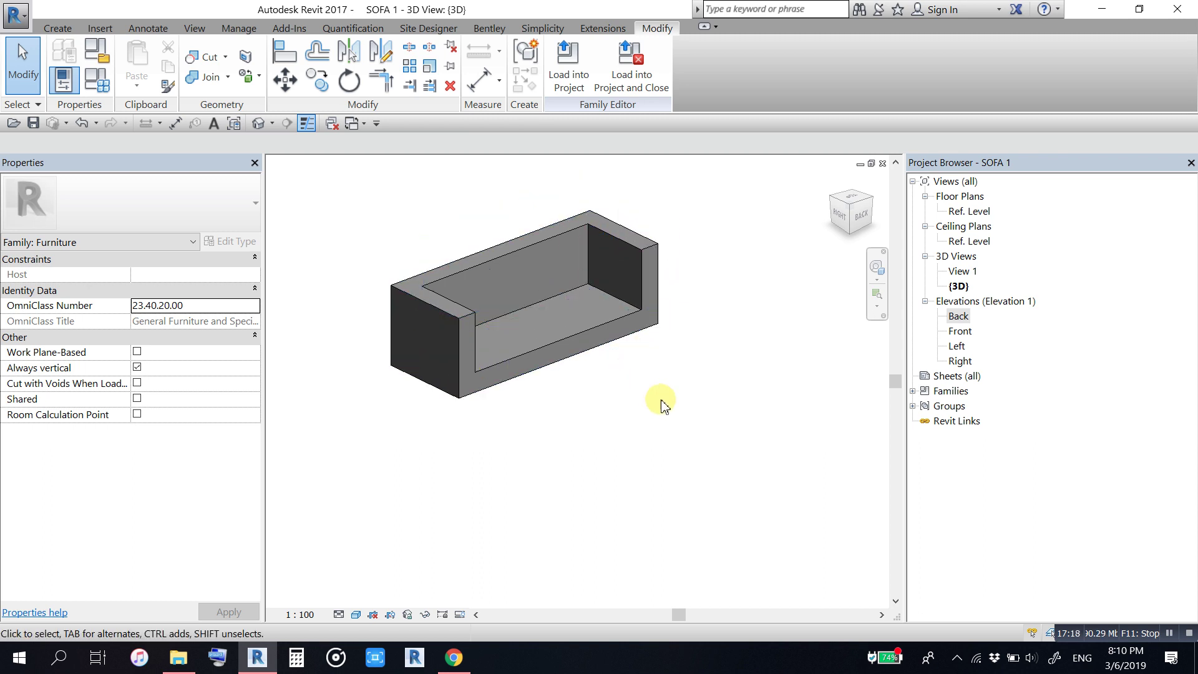
{"action": "mouse_move", "coordinate": [655, 401]}
{"action": "middle_mouse_down"}
{"action": "mouse_move", "coordinate": [673, 392]}
{"action": "mouse_move", "coordinate": [716, 435]}
{"action": "mouse_move", "coordinate": [708, 430]}
{"action": "middle_mouse_up"}
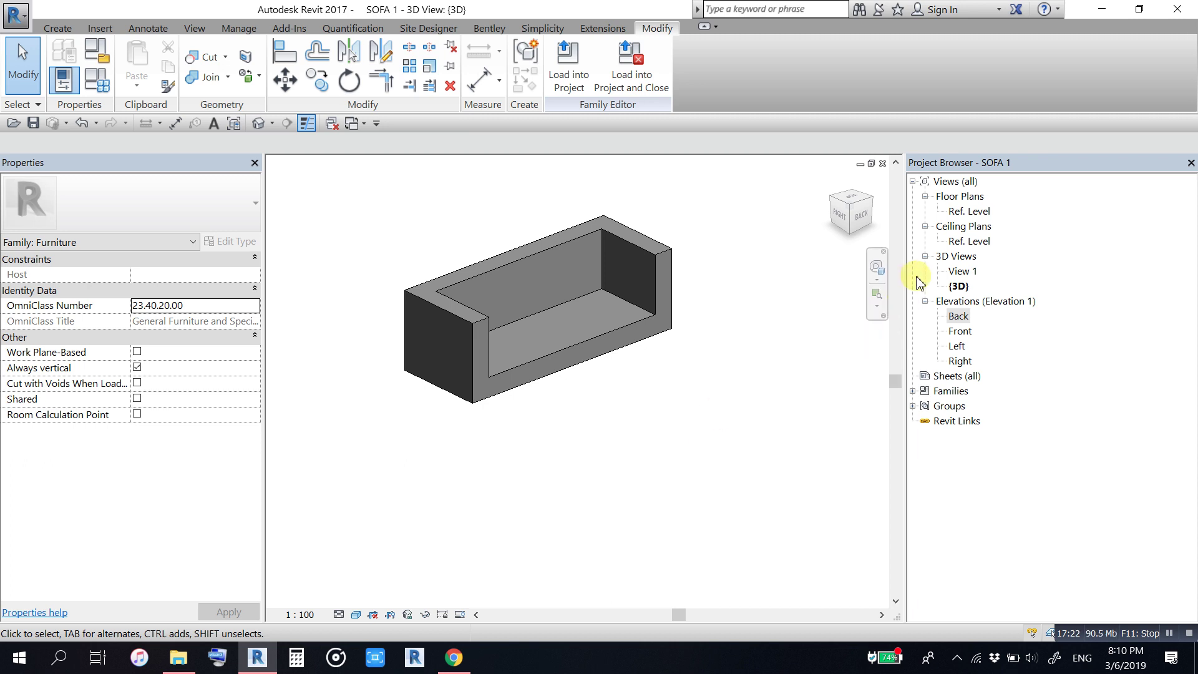
{"action": "double_click", "coordinate": [959, 213]}
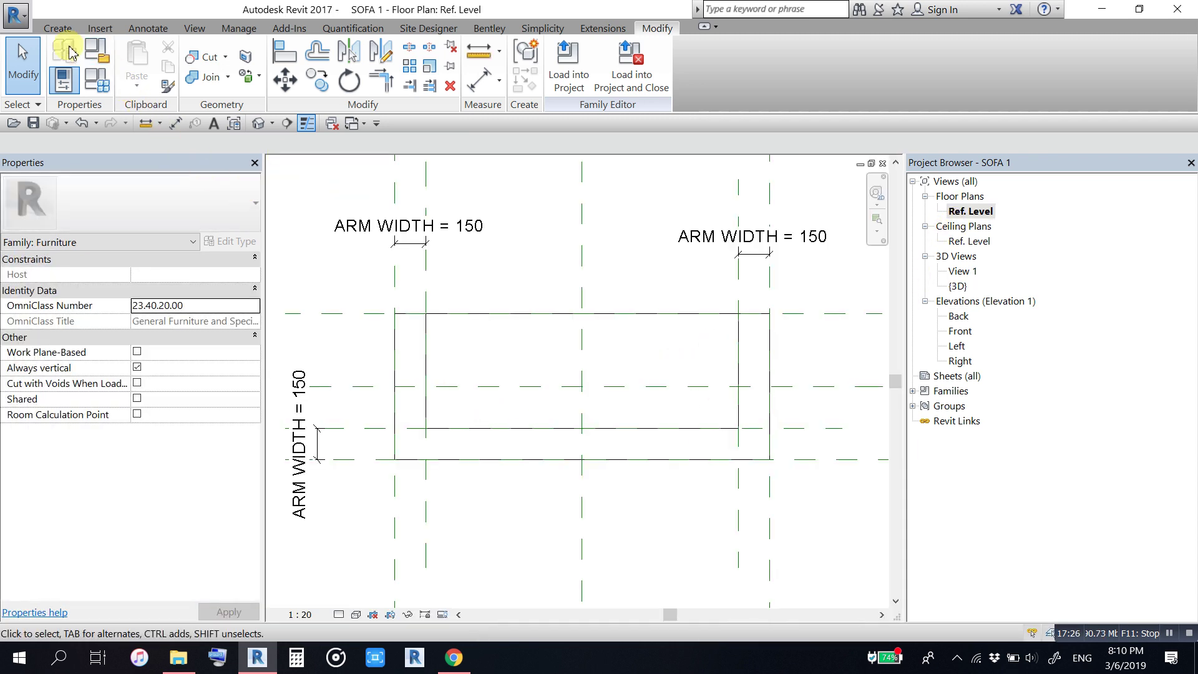
Step: Sketch an extrusion from the left and bottom edges plus the right and top reference planes
{"action": "left_click", "coordinate": [57, 28]}
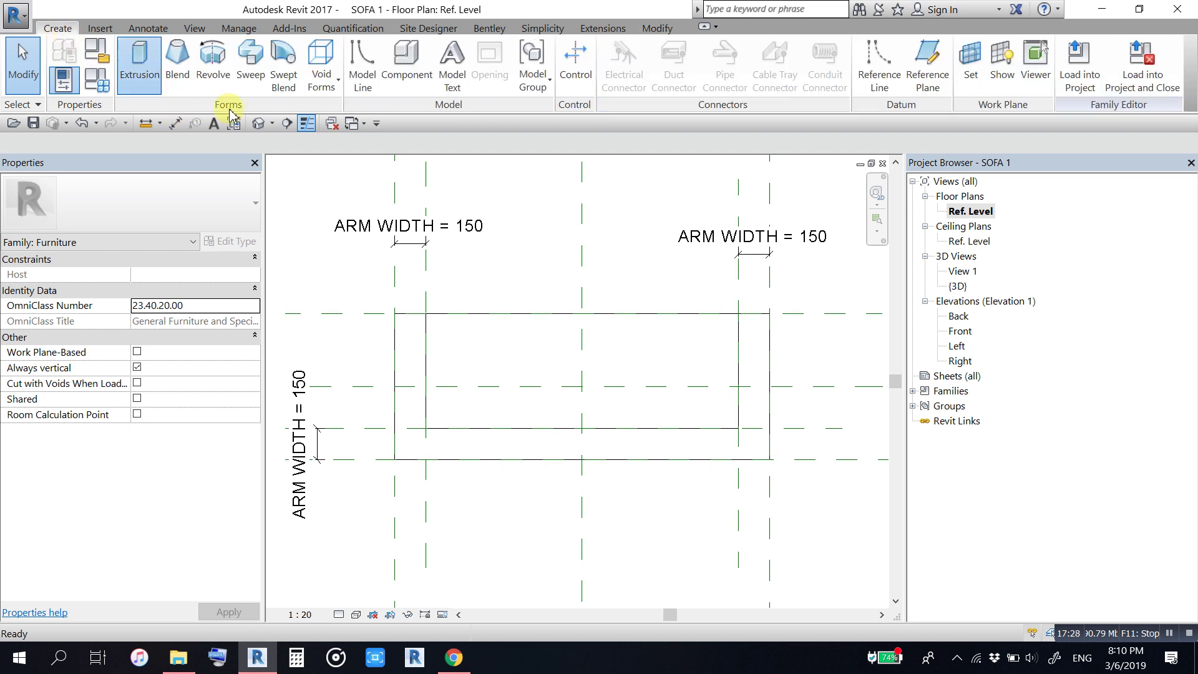
{"action": "left_click", "coordinate": [136, 63]}
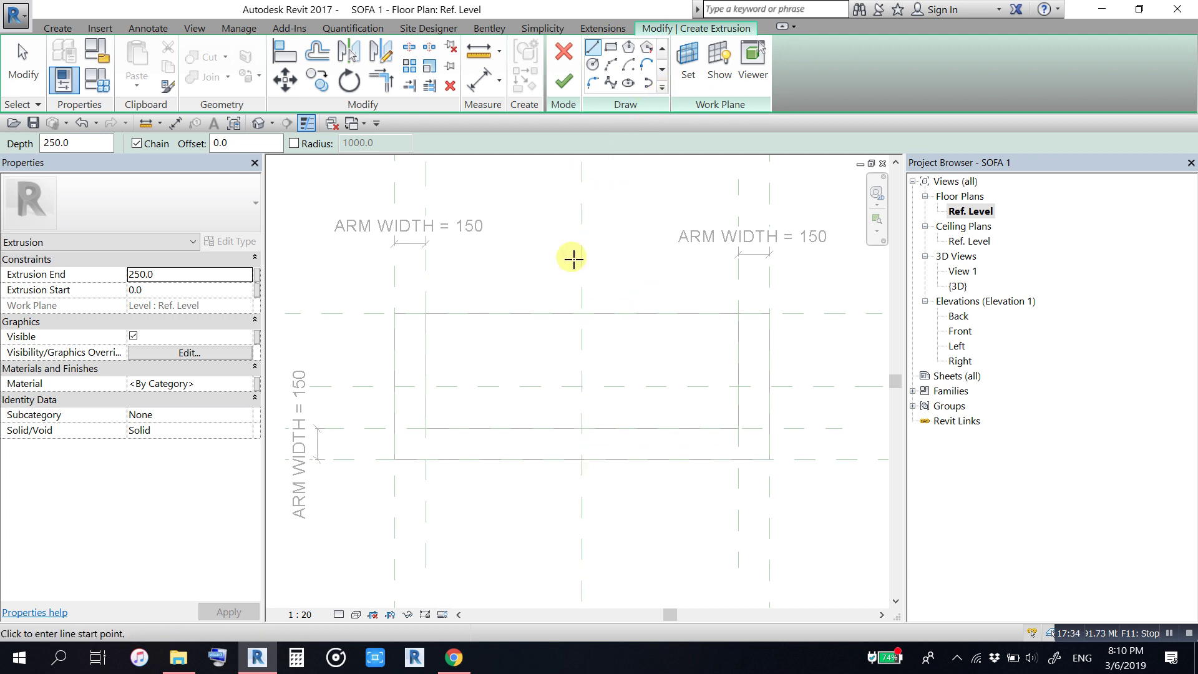
{"action": "left_click", "coordinate": [662, 88]}
{"action": "left_click", "coordinate": [593, 83]}
{"action": "type", "text": "10"}
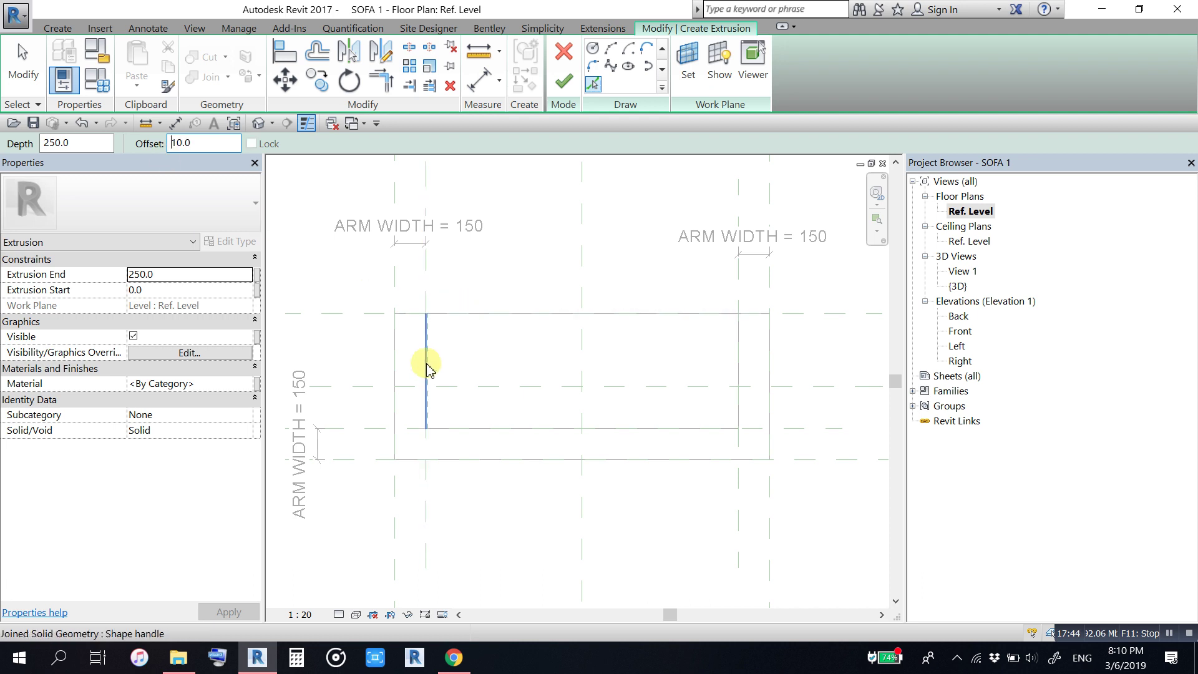
{"action": "scroll", "coordinate": [437, 360], "scroll_direction": "up", "scroll_amount": 2}
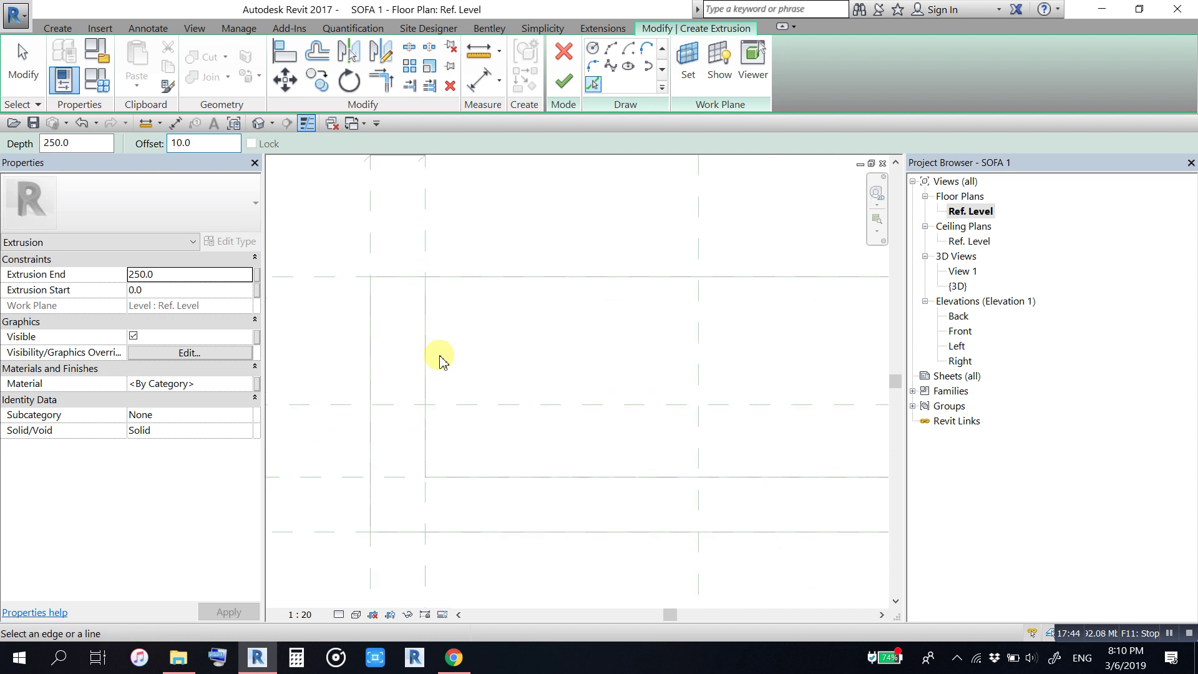
{"action": "scroll", "coordinate": [440, 355], "scroll_direction": "up", "scroll_amount": 1}
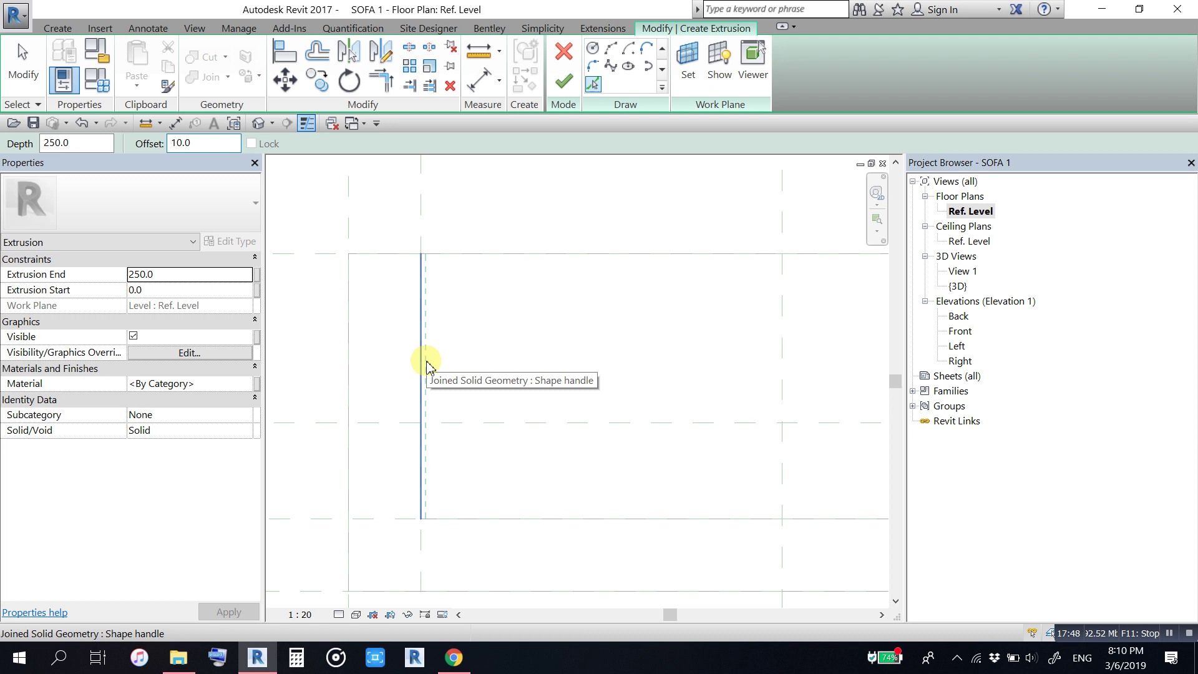
{"action": "left_click", "coordinate": [427, 363]}
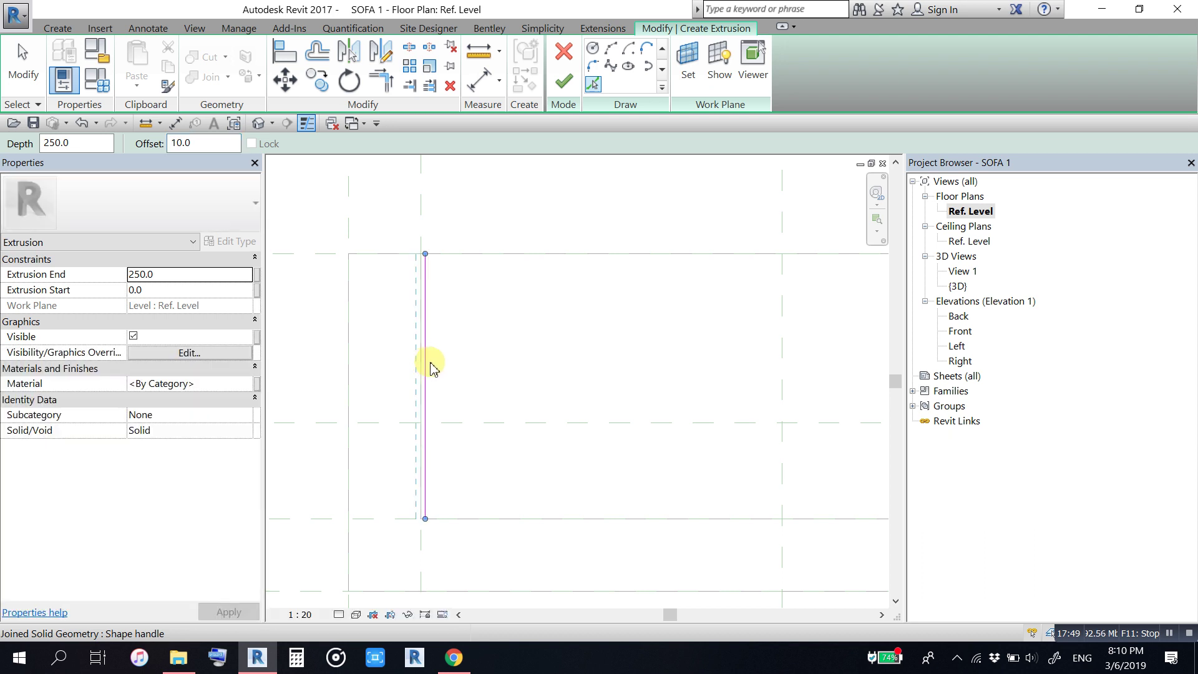
{"action": "left_click", "coordinate": [492, 520]}
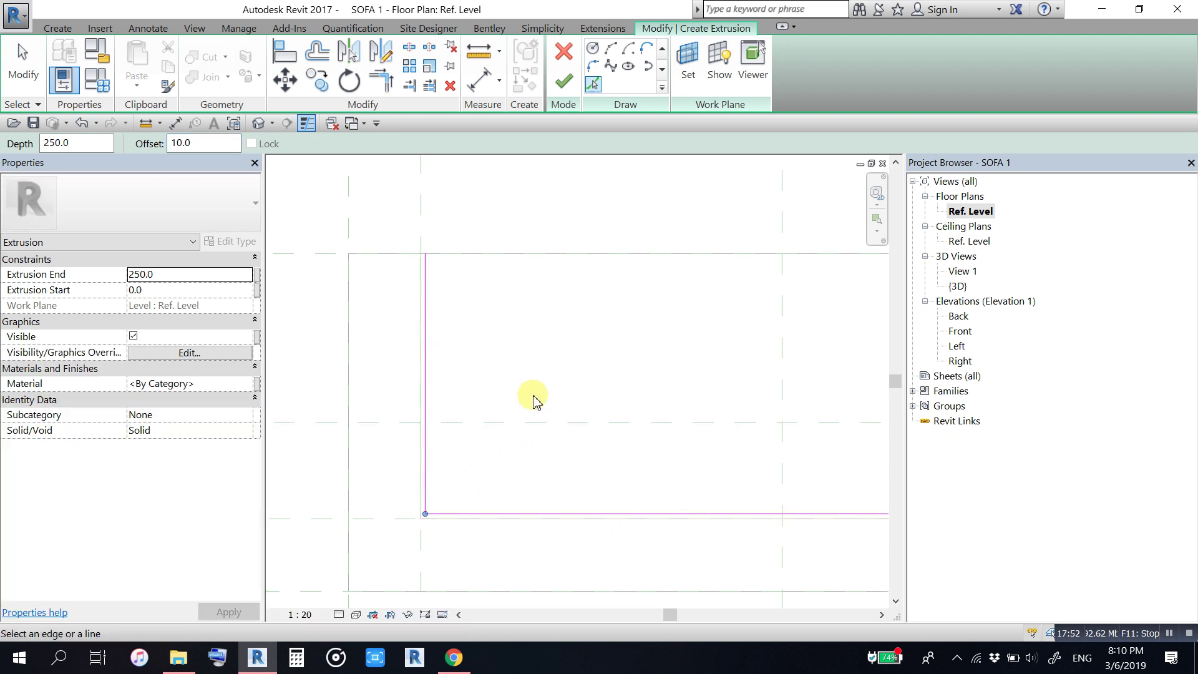
{"action": "scroll", "coordinate": [530, 401], "scroll_direction": "down", "scroll_amount": 2}
{"action": "middle_click_drag", "start_coordinate": [605, 349], "coordinate": [420, 364]}
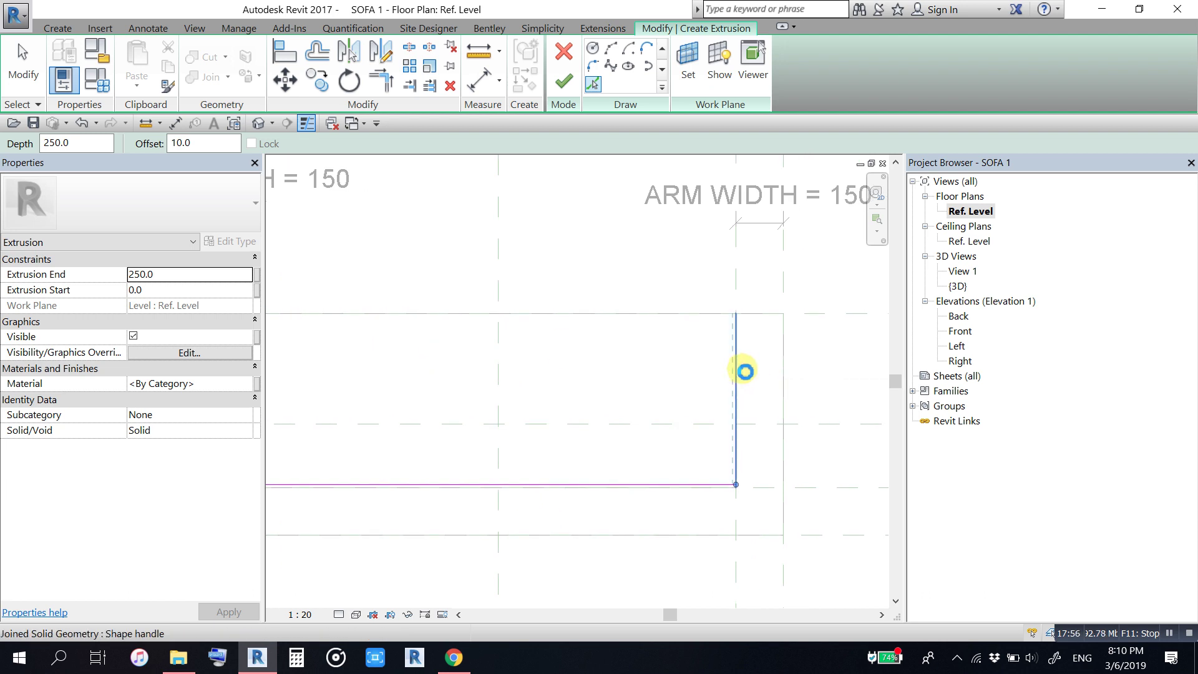
{"action": "left_click", "coordinate": [746, 372]}
{"action": "type", "text": "0"}
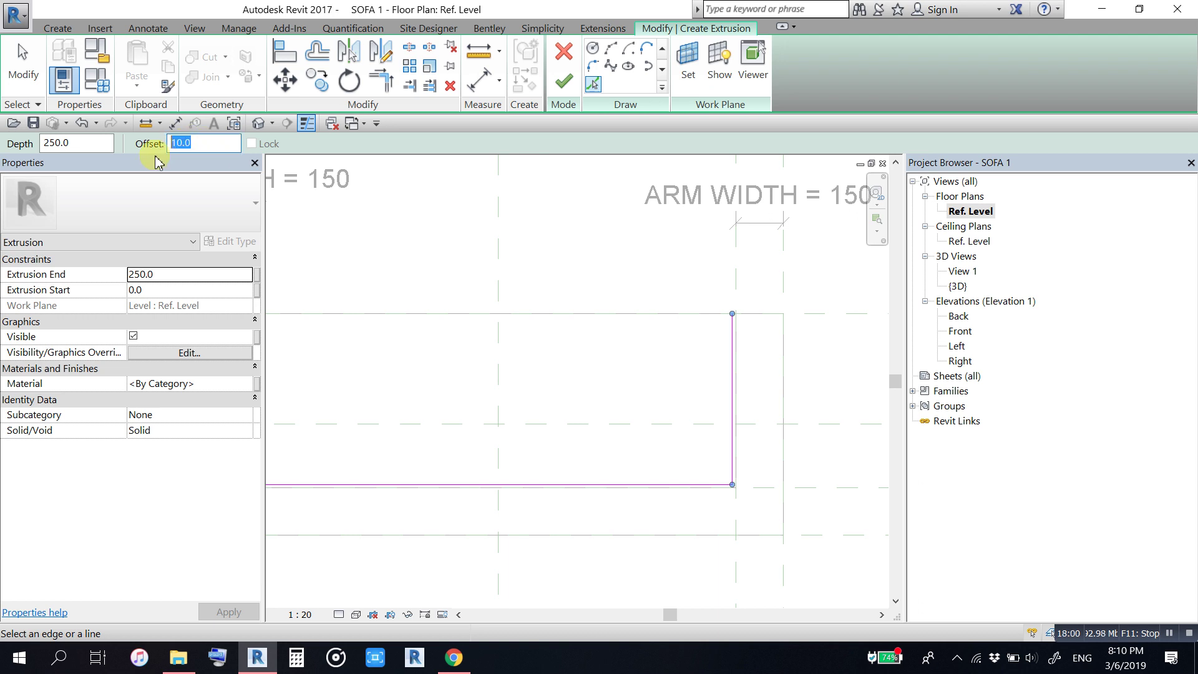
{"action": "left_click", "coordinate": [623, 321]}
{"action": "scroll", "coordinate": [667, 347], "scroll_direction": "down", "scroll_amount": 2}
{"action": "middle_click_drag", "start_coordinate": [667, 347], "coordinate": [688, 336]}
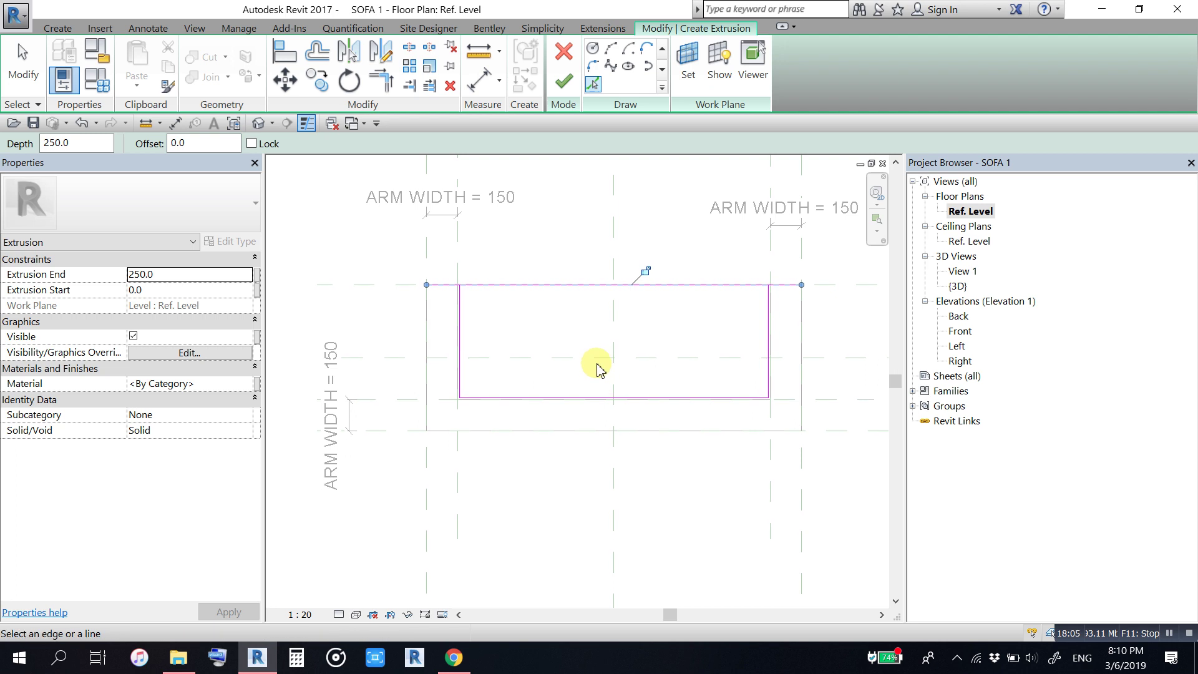
{"action": "left_click", "coordinate": [647, 272]}
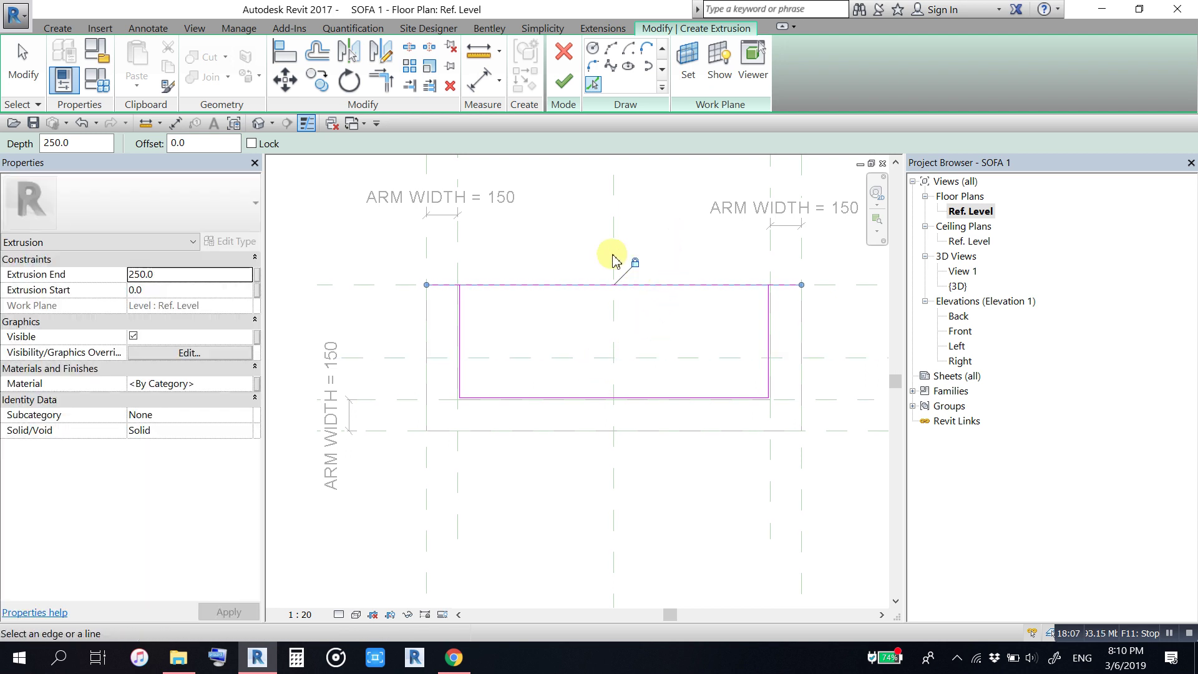
Step: Trim the top sketch line to the right line and finish the 250-deep extrusion
{"action": "left_click", "coordinate": [381, 80]}
{"action": "scroll", "coordinate": [473, 306], "scroll_direction": "up", "scroll_amount": 2}
{"action": "scroll", "coordinate": [473, 306], "scroll_direction": "up", "scroll_amount": 3}
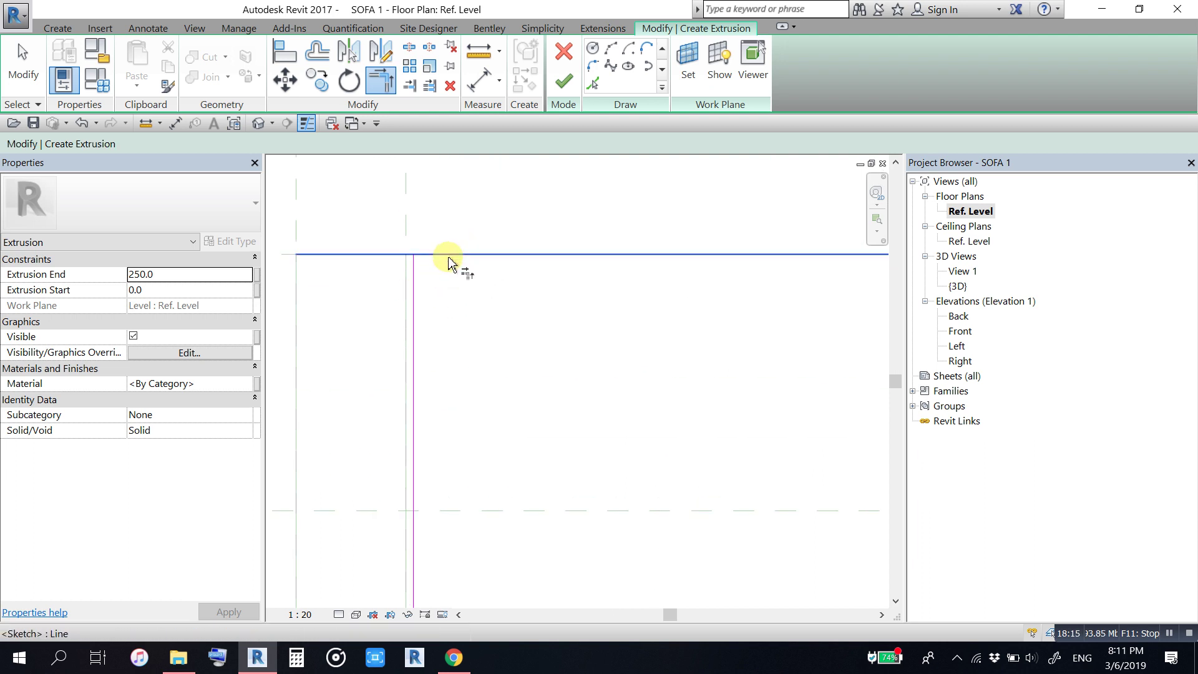
{"action": "scroll", "coordinate": [436, 313], "scroll_direction": "down", "scroll_amount": 2}
{"action": "middle_click_drag", "start_coordinate": [570, 321], "coordinate": [371, 321]}
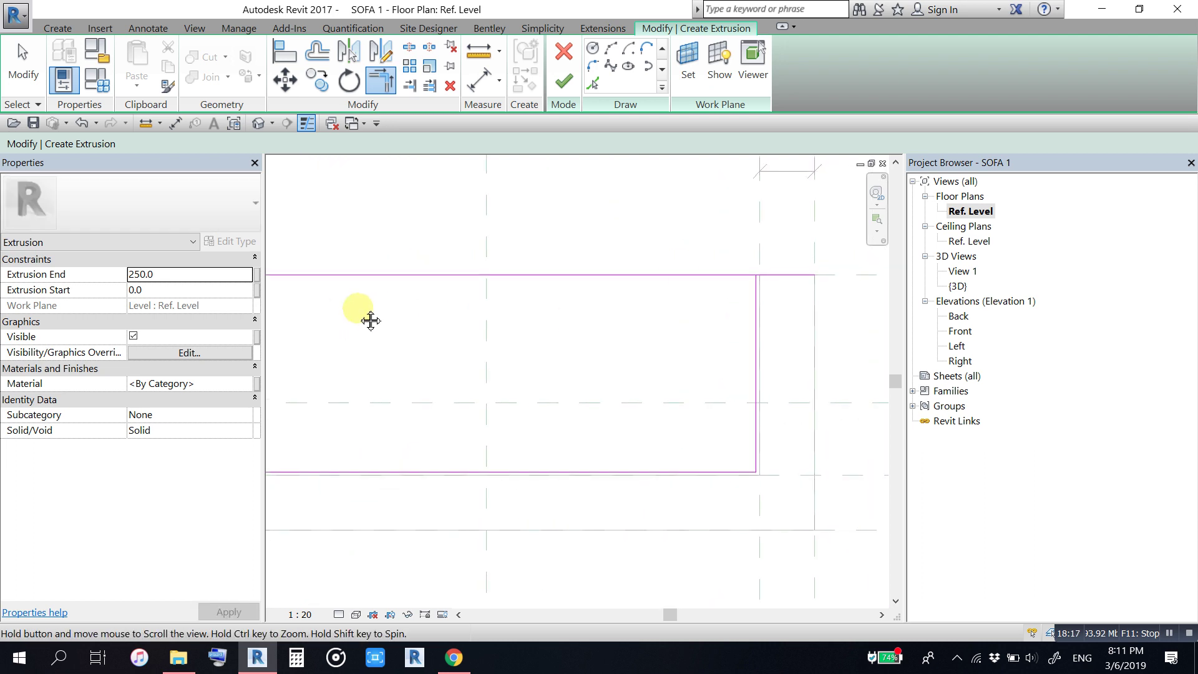
{"action": "scroll", "coordinate": [855, 289], "scroll_direction": "up", "scroll_amount": 2}
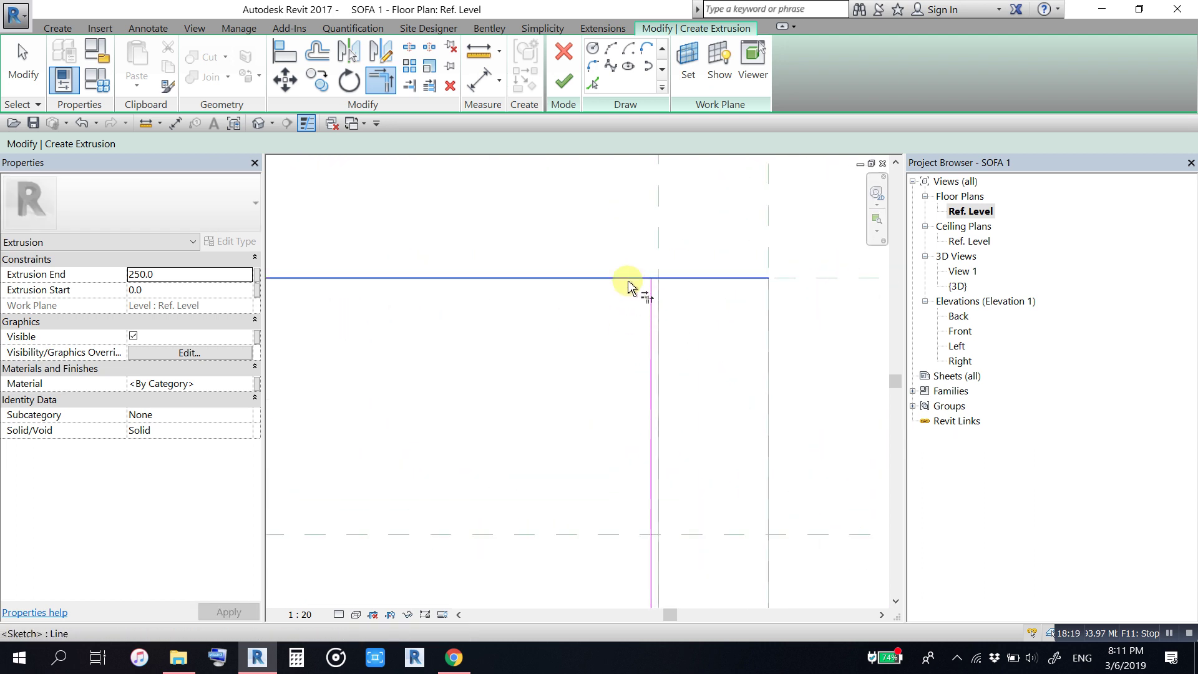
{"action": "left_click", "coordinate": [649, 294]}
{"action": "scroll", "coordinate": [711, 281], "scroll_direction": "down", "scroll_amount": 2}
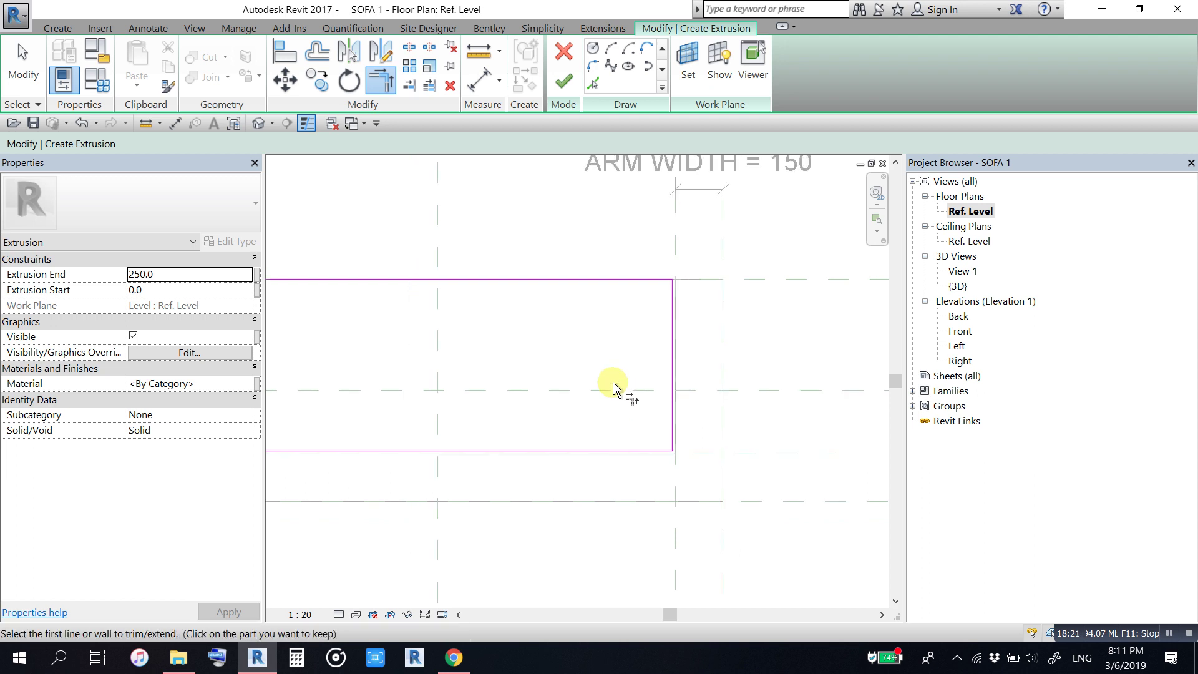
{"action": "scroll", "coordinate": [614, 388], "scroll_direction": "down", "scroll_amount": 1}
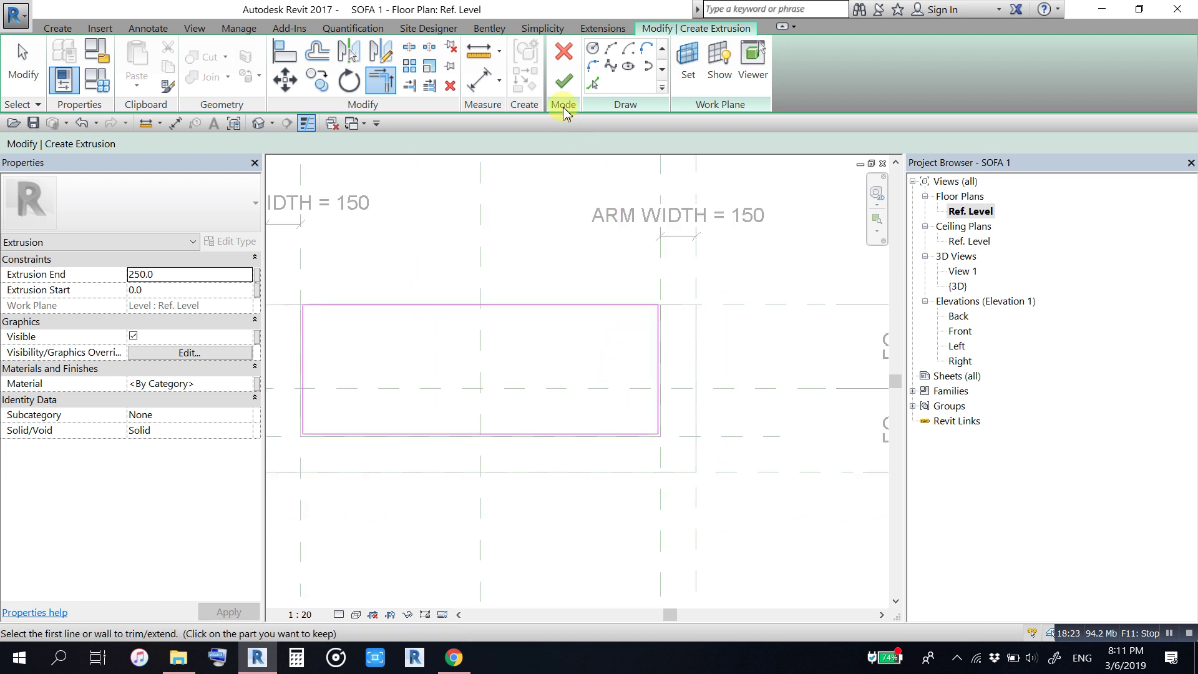
{"action": "left_click", "coordinate": [564, 81]}
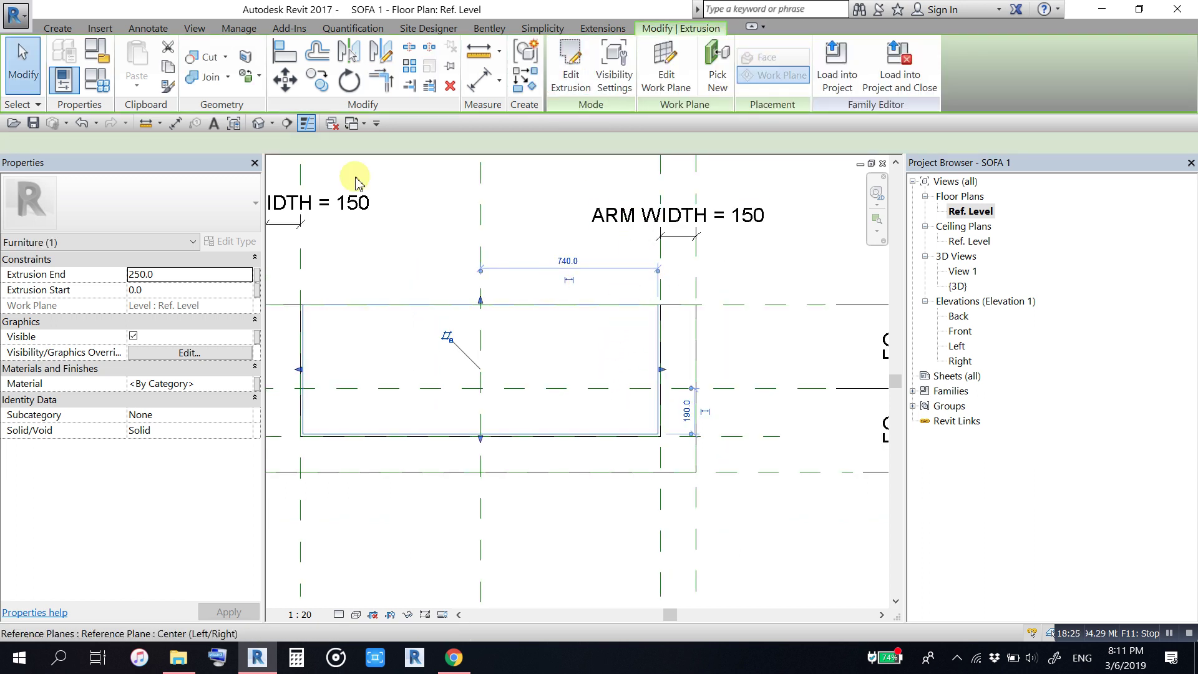
Step: In 3D, raise the new extrusion's bottom to 400.3 to form the seat cushion
{"action": "left_click", "coordinate": [257, 123]}
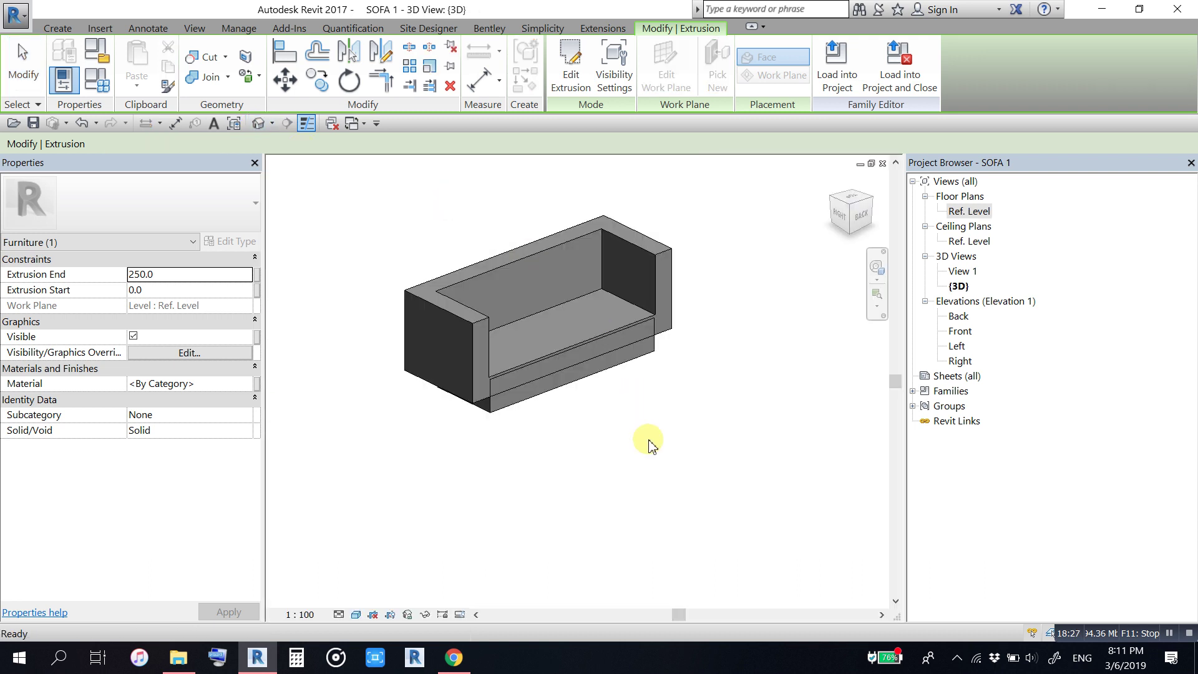
{"action": "left_click", "coordinate": [647, 441]}
{"action": "left_click", "coordinate": [565, 391]}
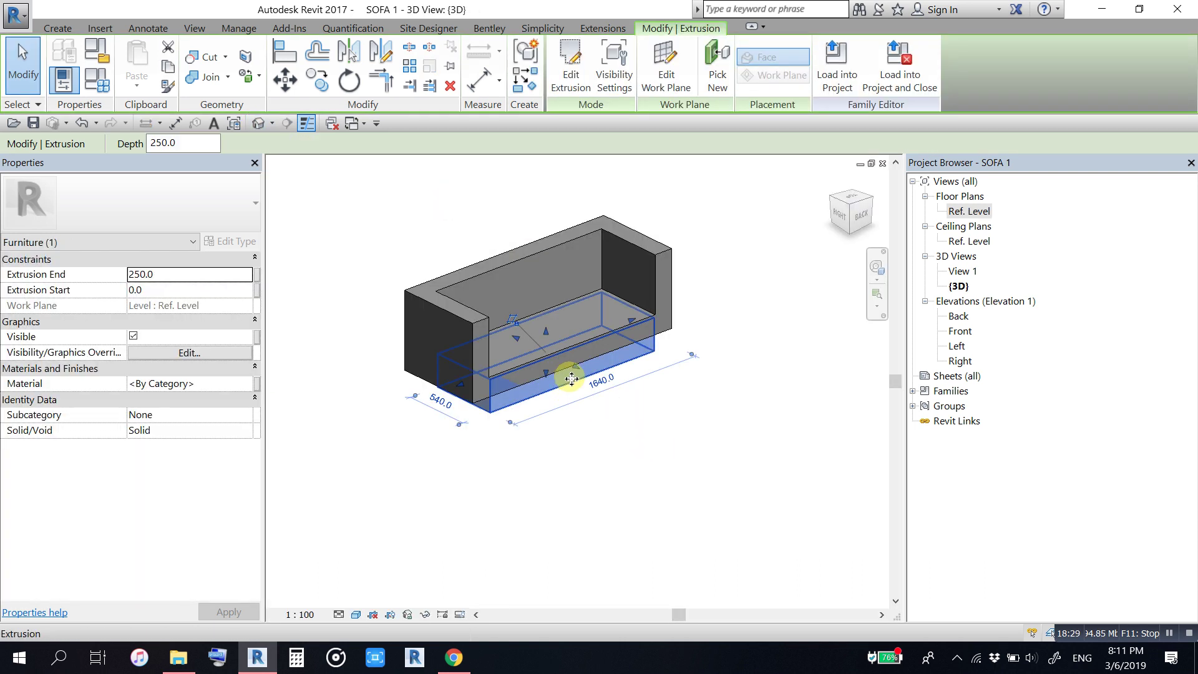
{"action": "left_click_drag", "start_coordinate": [548, 373], "coordinate": [542, 318]}
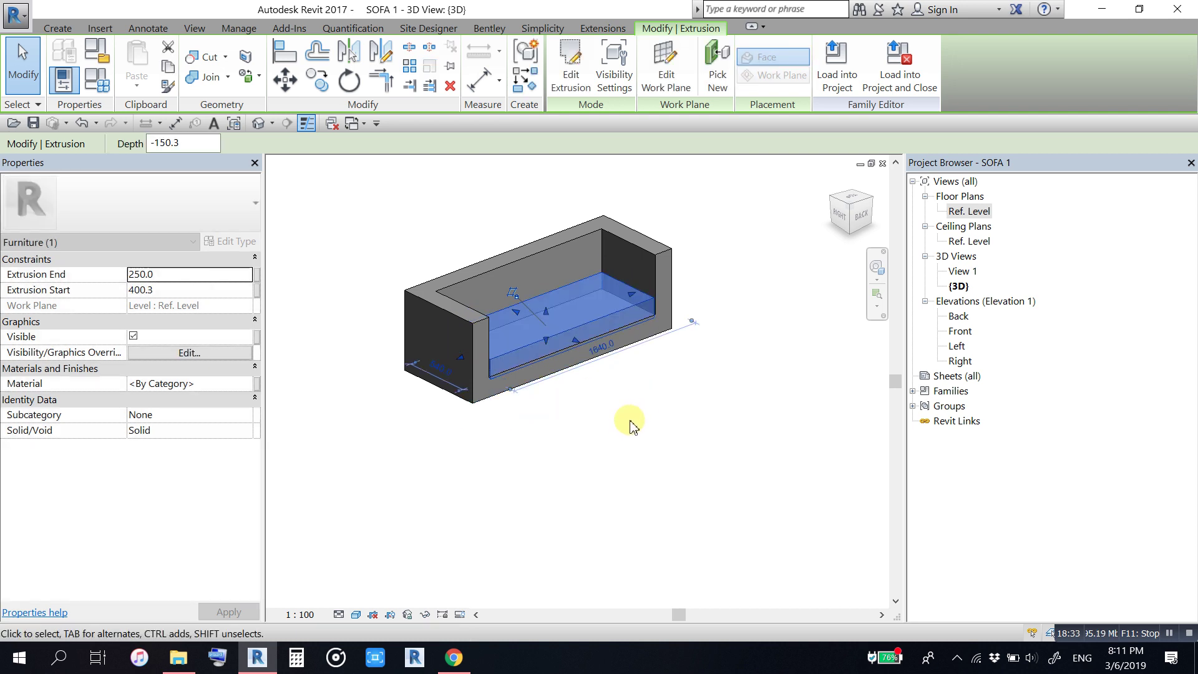
{"action": "left_click", "coordinate": [637, 422]}
Step: Zoom out of the 3D view and open the Back elevation
{"action": "scroll", "coordinate": [663, 319], "scroll_direction": "up", "scroll_amount": 2}
{"action": "scroll", "coordinate": [663, 320], "scroll_direction": "up", "scroll_amount": 3}
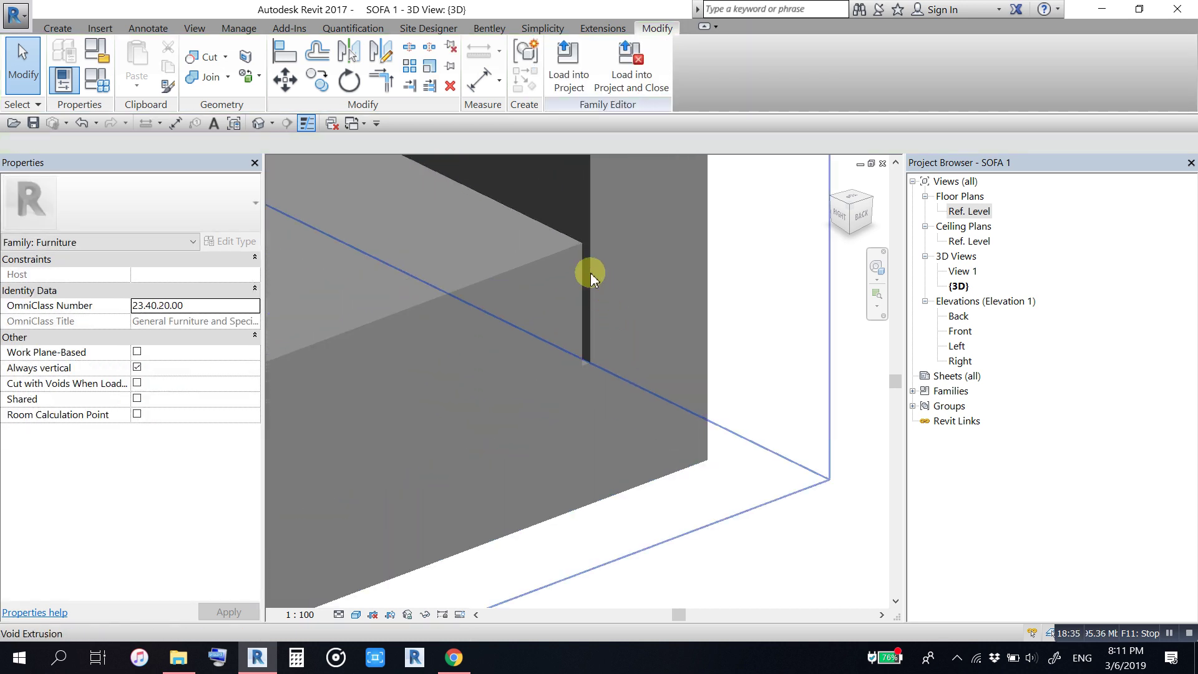
{"action": "scroll", "coordinate": [503, 348], "scroll_direction": "down", "scroll_amount": 2}
{"action": "scroll", "coordinate": [541, 449], "scroll_direction": "down", "scroll_amount": 3}
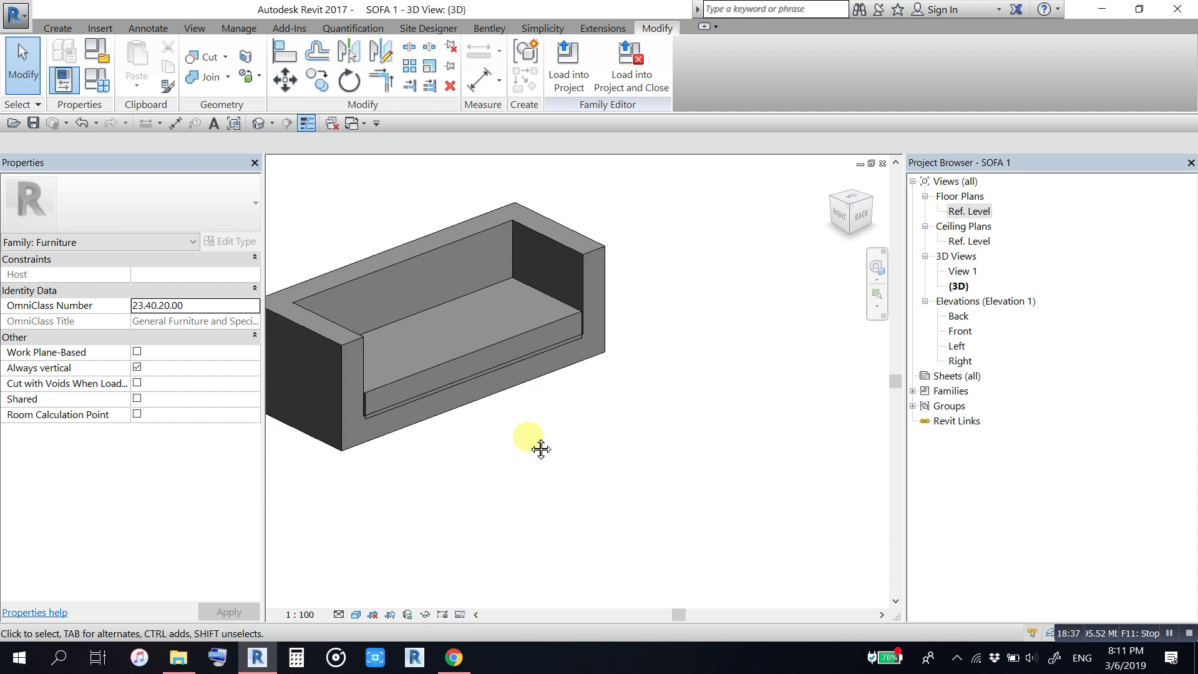
{"action": "scroll", "coordinate": [570, 420], "scroll_direction": "down", "scroll_amount": 1}
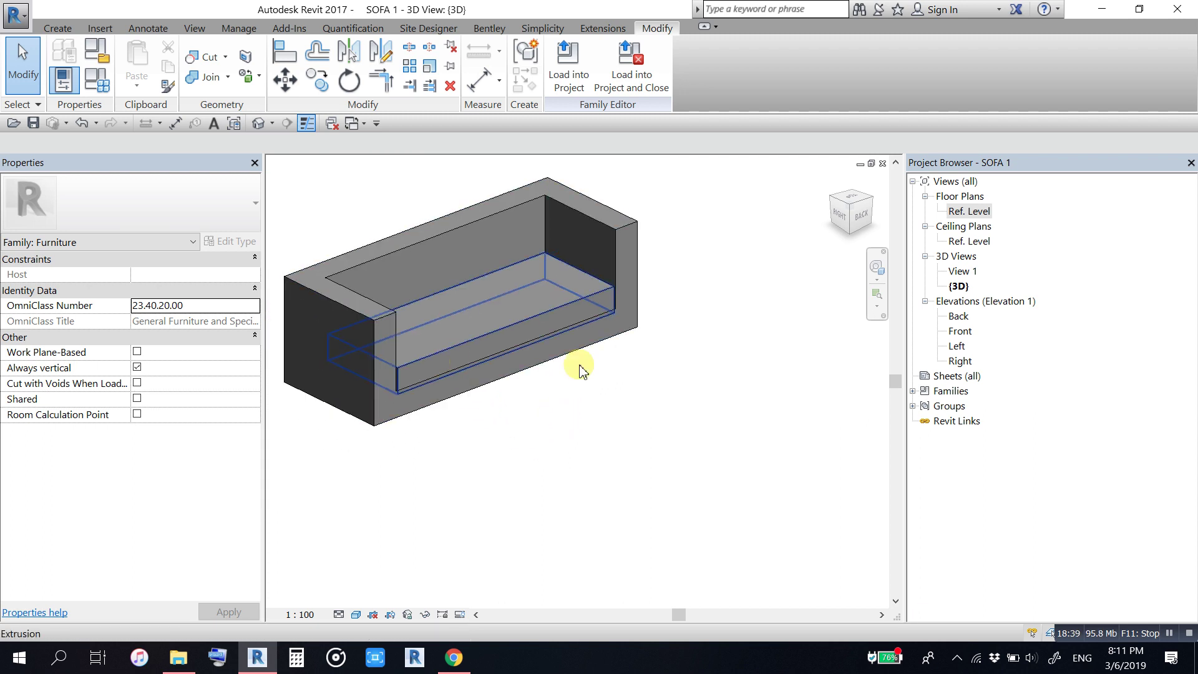
{"action": "double_click", "coordinate": [963, 318]}
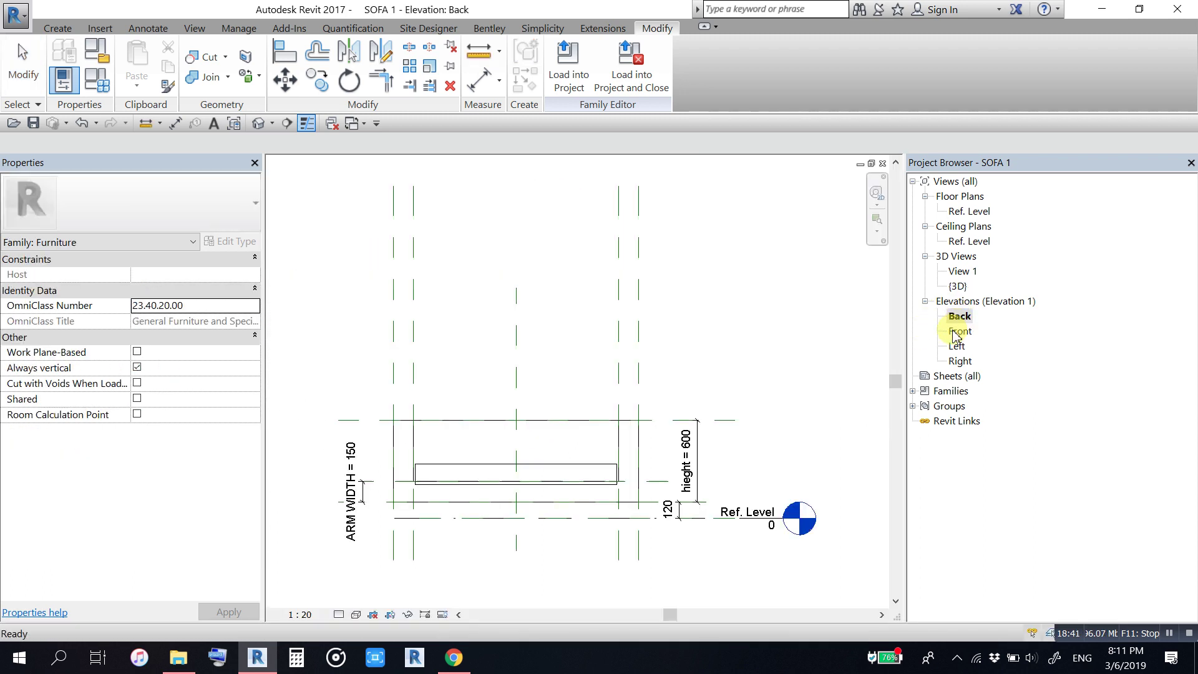
Step: Zoom the Back elevation in on the arm and seat extrusion area
{"action": "middle_click_drag", "start_coordinate": [548, 450], "coordinate": [587, 428]}
{"action": "scroll", "coordinate": [535, 420], "scroll_direction": "up", "scroll_amount": 1}
{"action": "scroll", "coordinate": [518, 442], "scroll_direction": "up", "scroll_amount": 2}
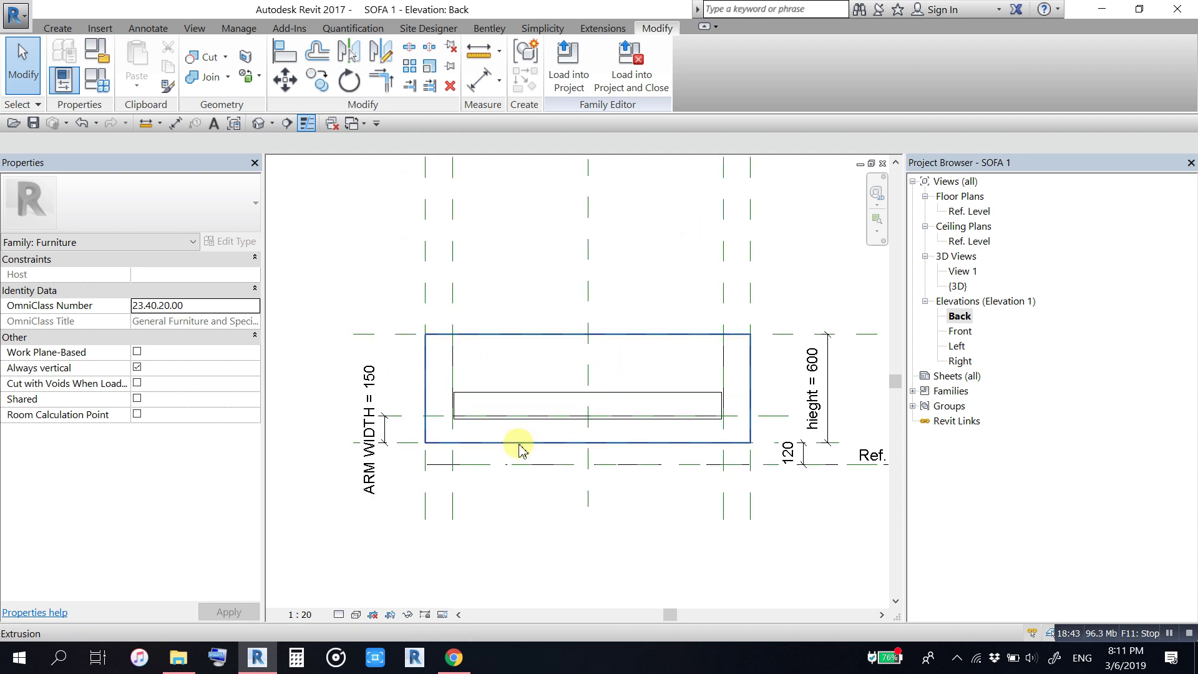
{"action": "scroll", "coordinate": [514, 428], "scroll_direction": "up", "scroll_amount": 1}
{"action": "middle_click_drag", "start_coordinate": [514, 428], "coordinate": [550, 406]}
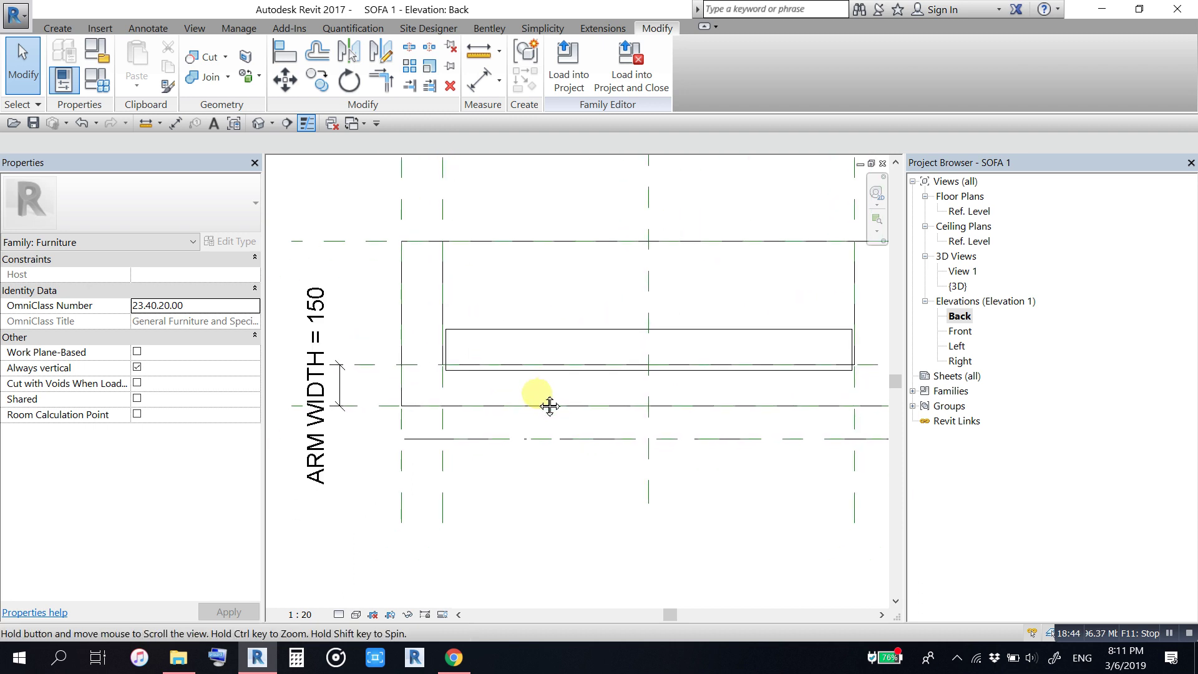
{"action": "left_click", "coordinate": [592, 378]}
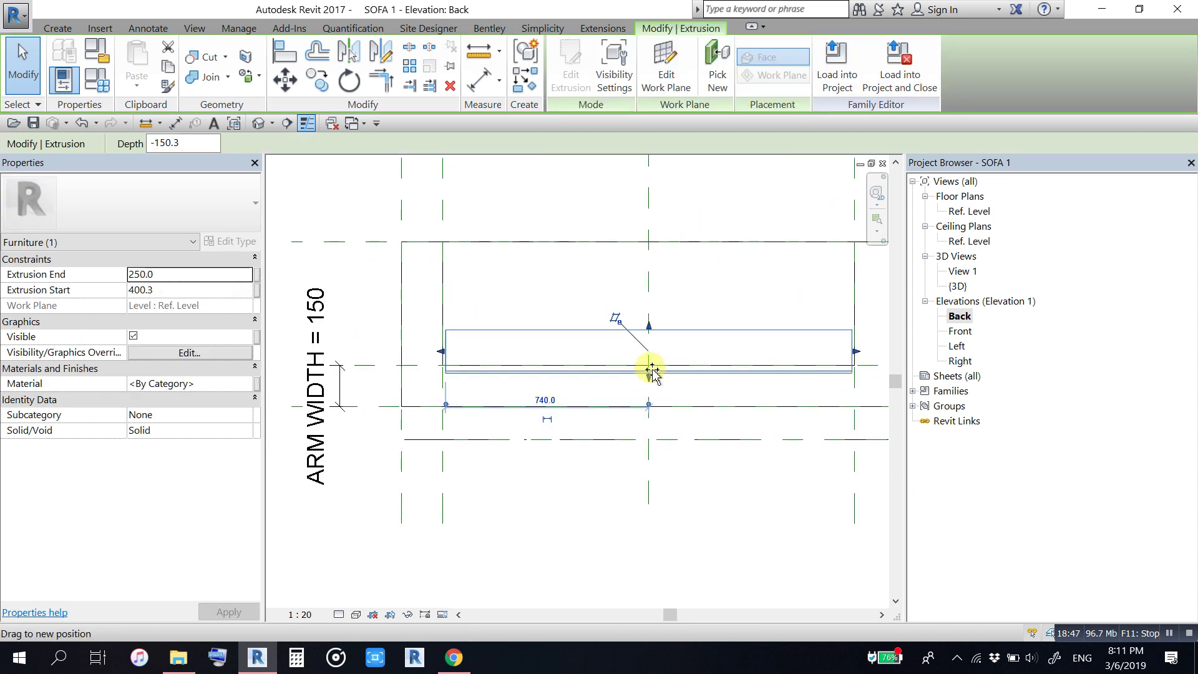
{"action": "left_click", "coordinate": [566, 569]}
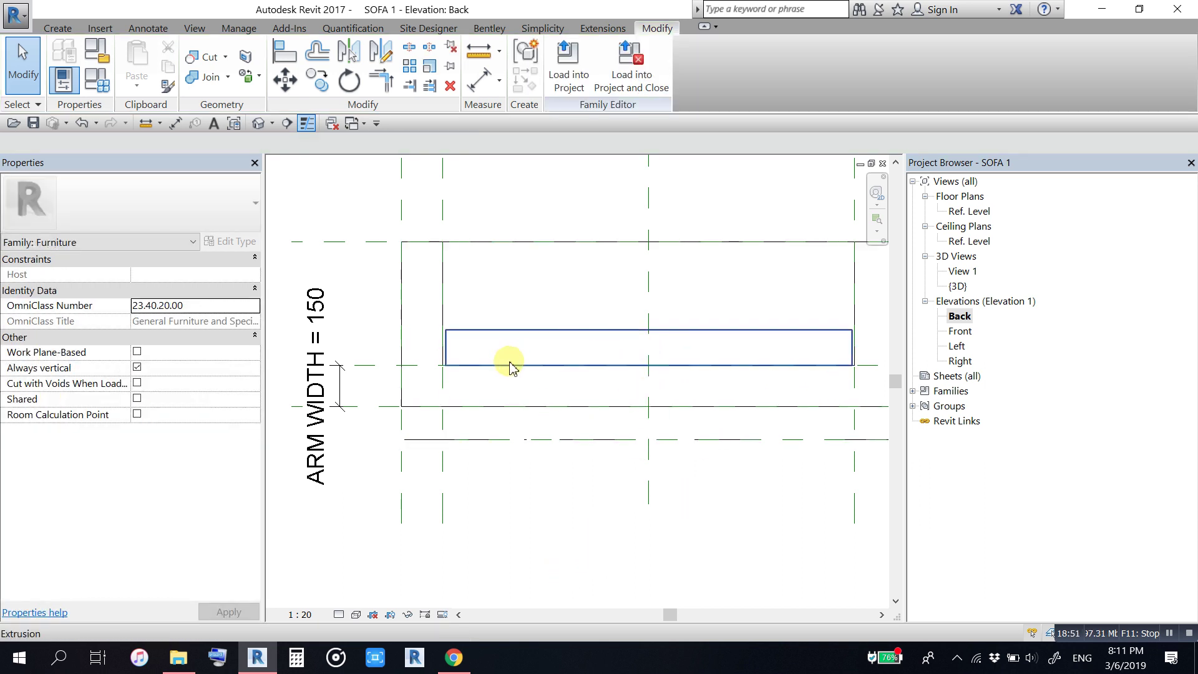
{"action": "scroll", "coordinate": [510, 365], "scroll_direction": "up", "scroll_amount": 2}
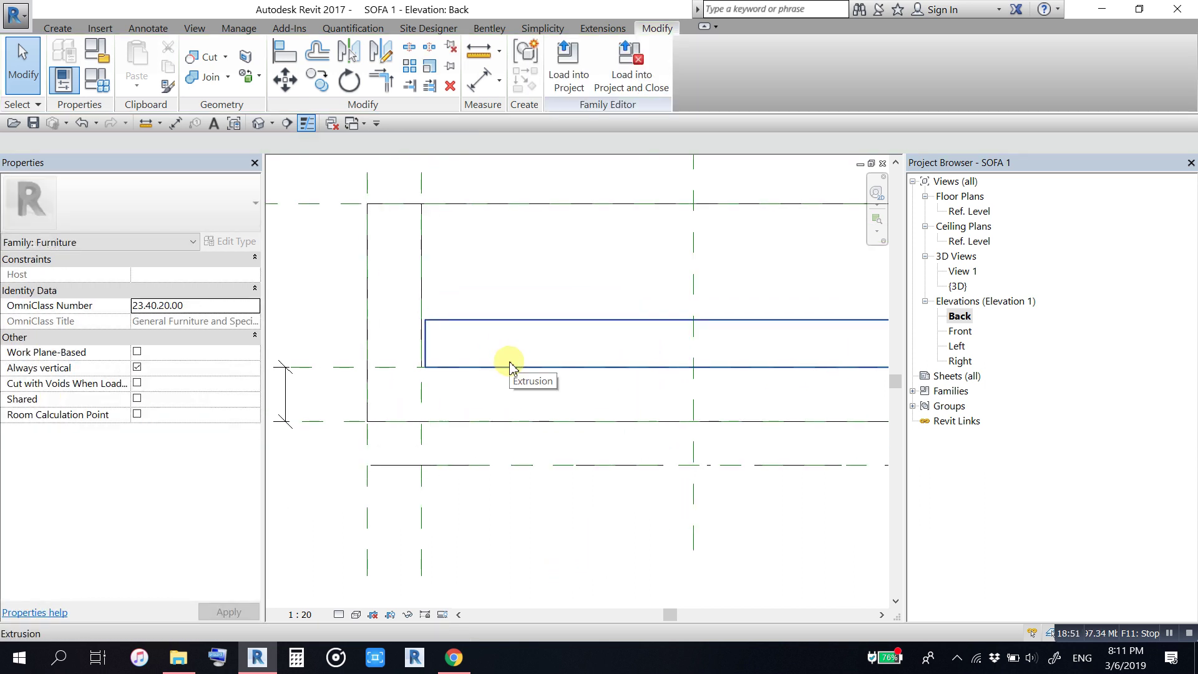
Step: Abandon a first aligned dimension and adjust the seat extrusion's bottom edge
{"action": "left_click", "coordinate": [480, 80]}
{"action": "left_click", "coordinate": [493, 321]}
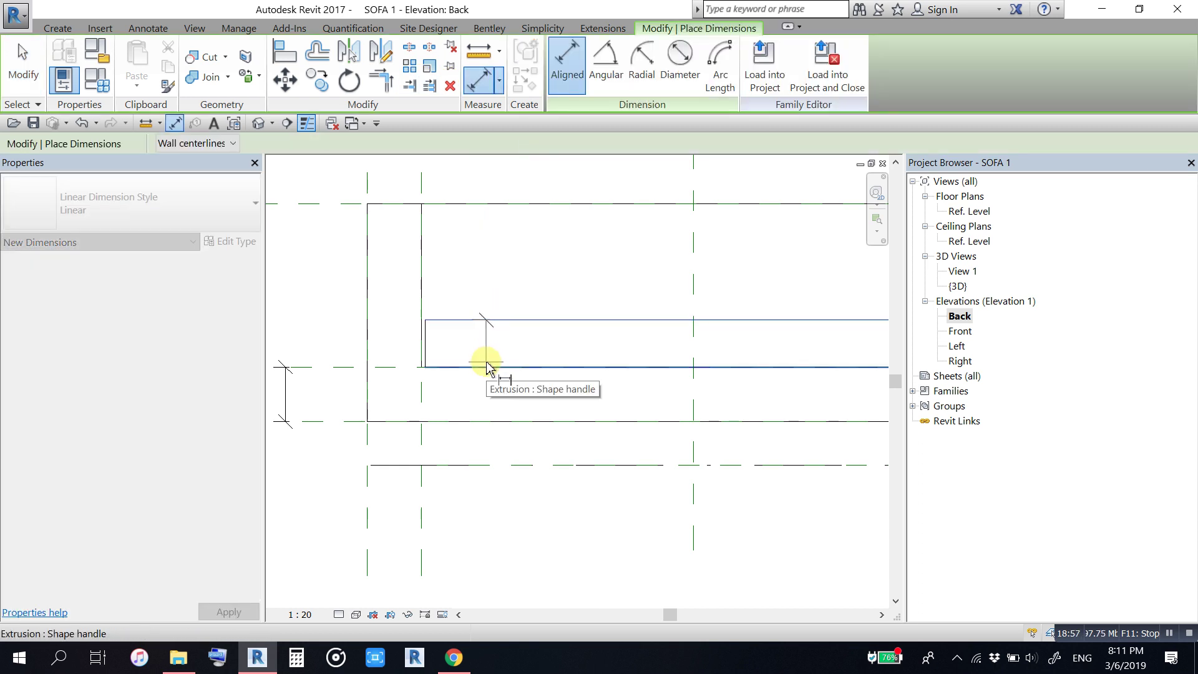
{"action": "key", "text": "Escape"}
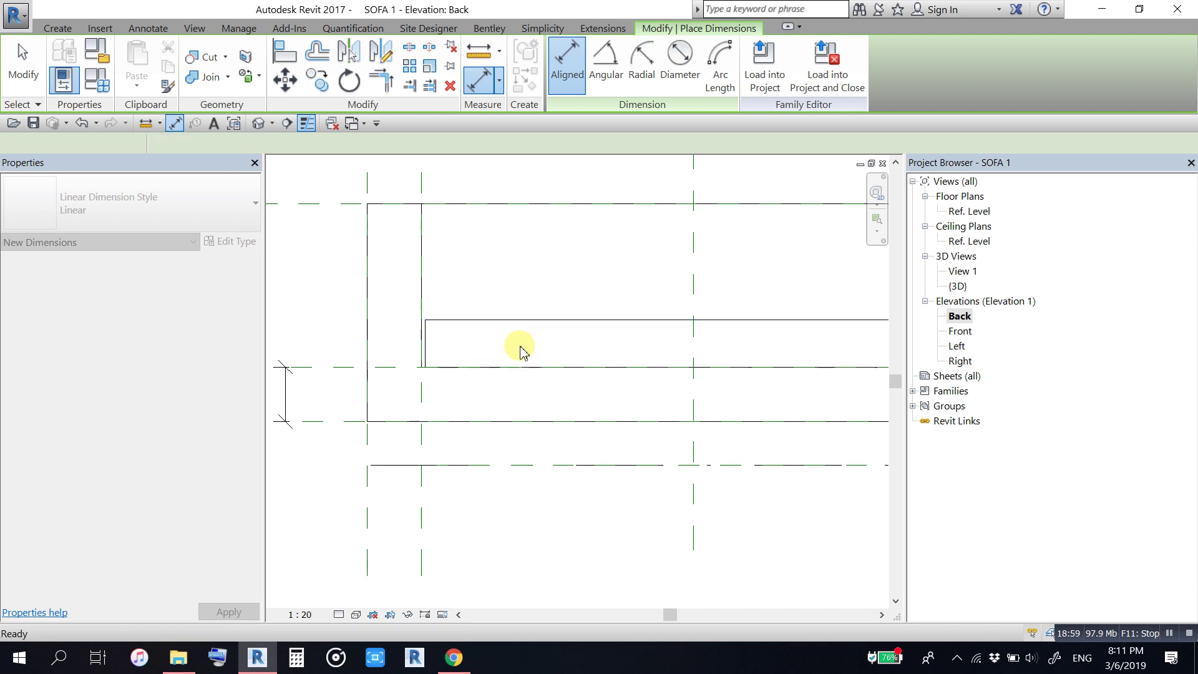
{"action": "key", "text": "Escape"}
{"action": "left_click", "coordinate": [517, 367]}
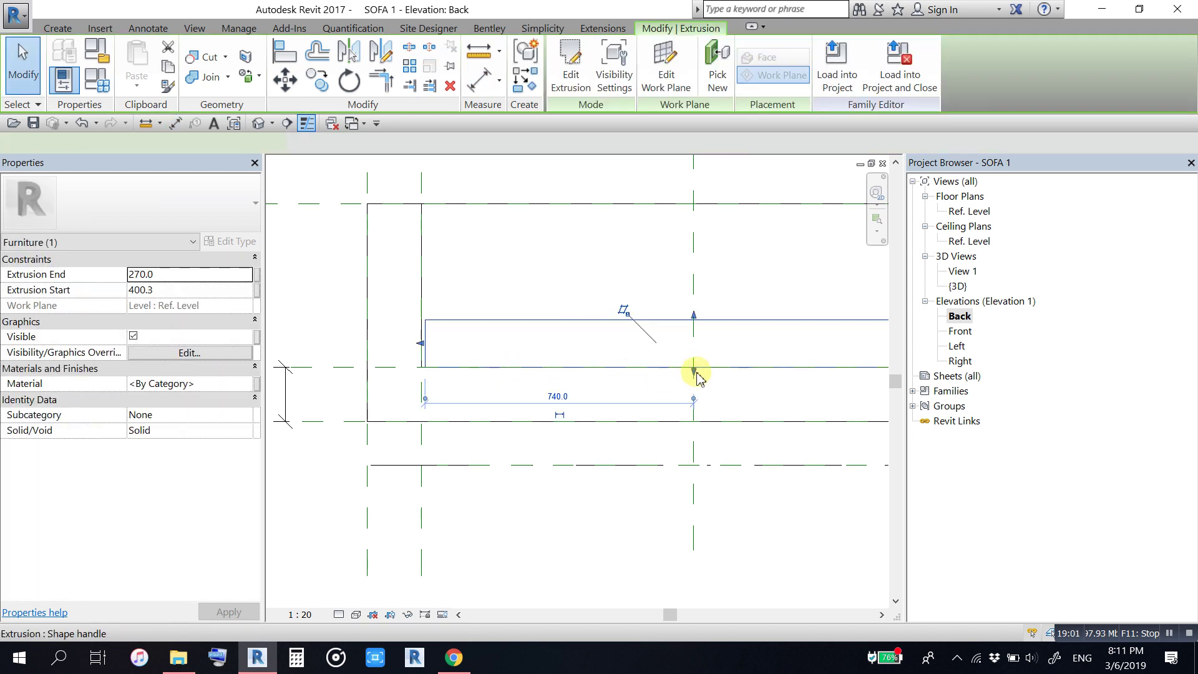
{"action": "mouse_move", "coordinate": [692, 370]}
{"action": "left_mouse_down"}
{"action": "mouse_move", "coordinate": [713, 351]}
{"action": "mouse_move", "coordinate": [688, 378]}
{"action": "mouse_move", "coordinate": [697, 373]}
{"action": "mouse_move", "coordinate": [651, 384]}
{"action": "left_mouse_up"}
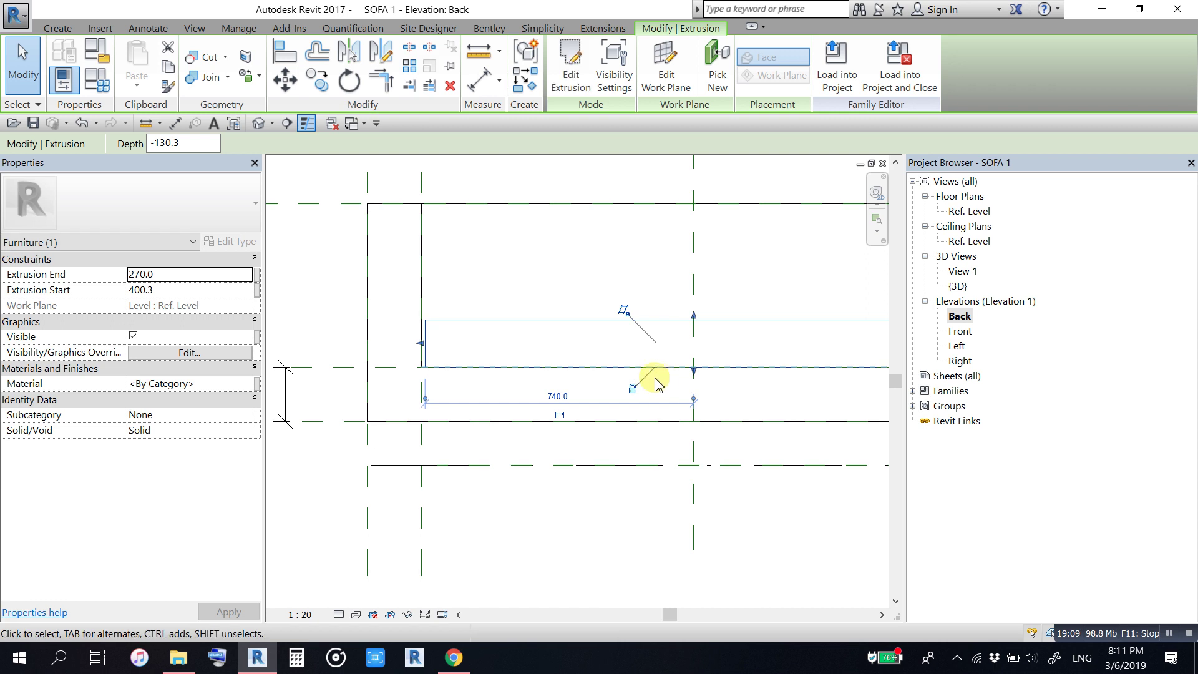
Step: Dimension the seat slab's thickness and label it ARM WIDTH = 150
{"action": "left_click", "coordinate": [480, 80]}
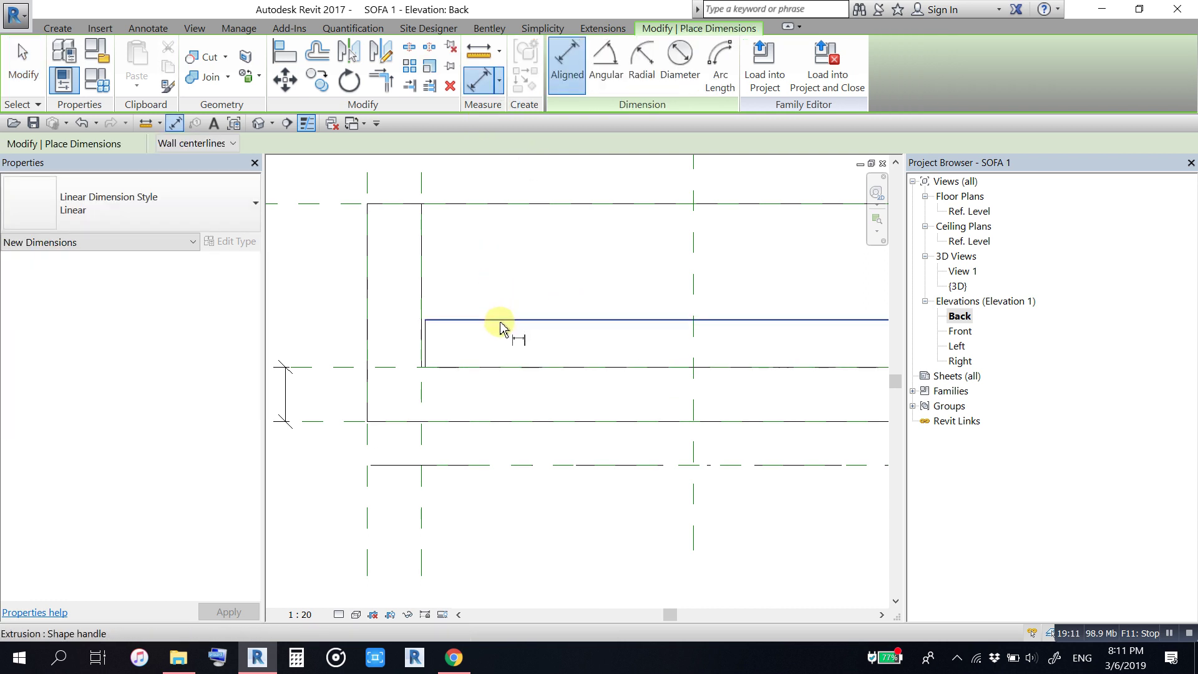
{"action": "left_click", "coordinate": [490, 368]}
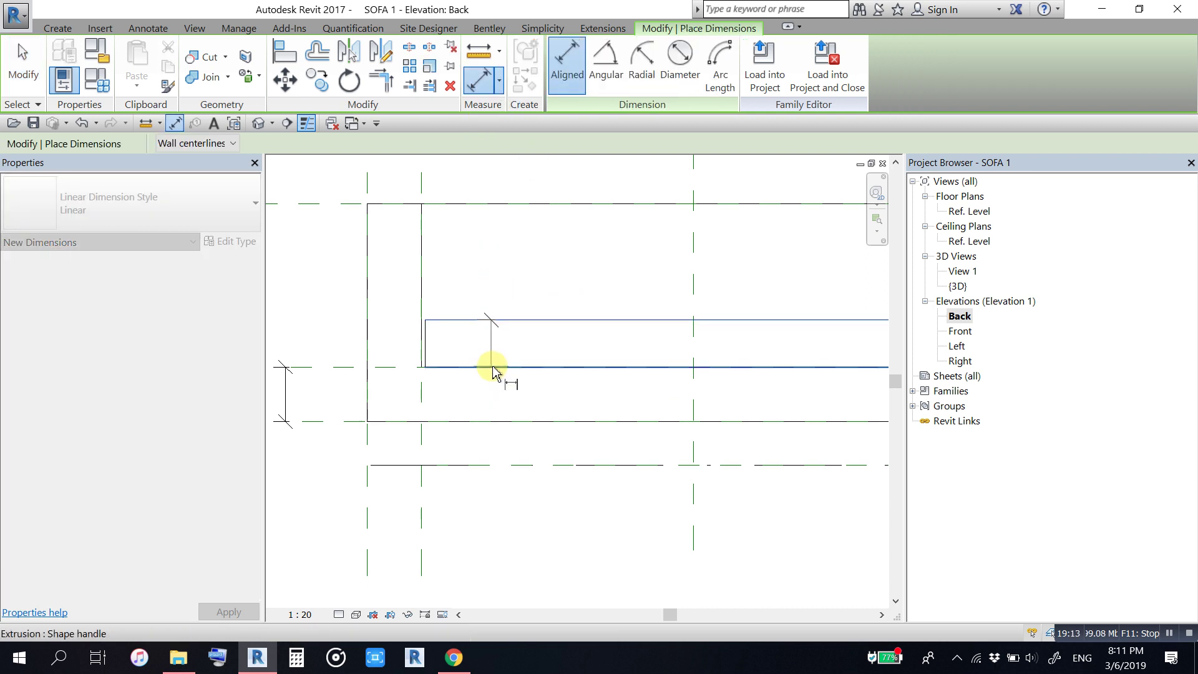
{"action": "left_click", "coordinate": [515, 359]}
{"action": "key", "text": "Escape"}
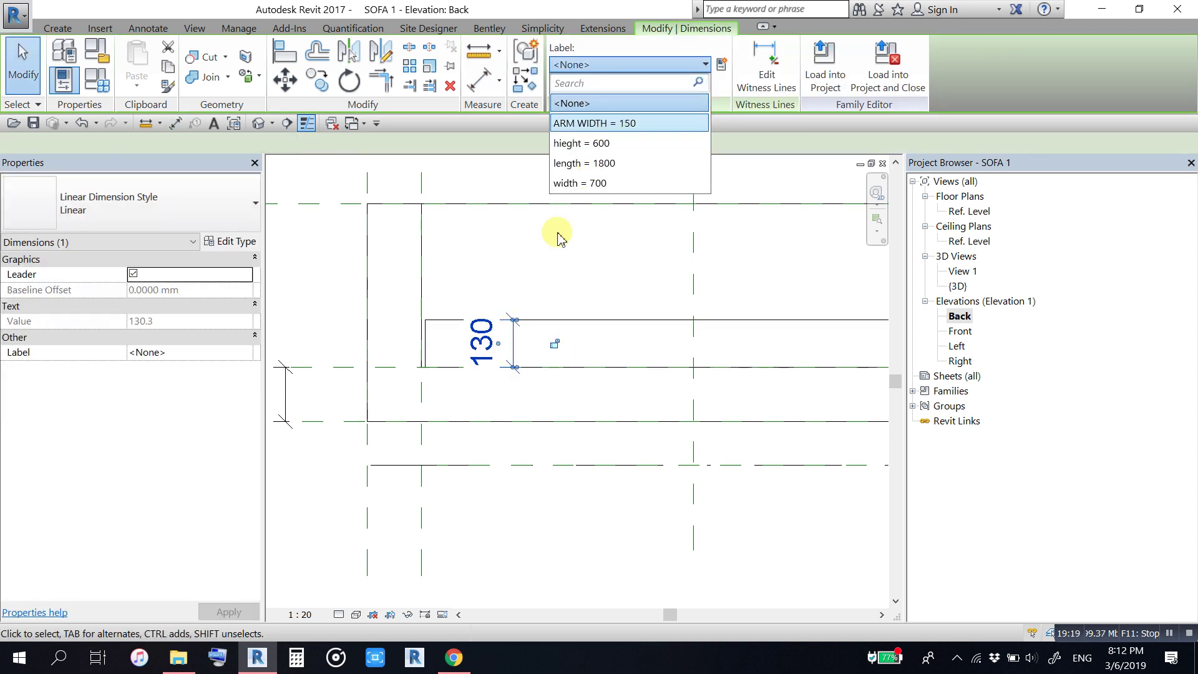
{"action": "key", "text": "Return"}
{"action": "left_click", "coordinate": [540, 515]}
Step: Switch to the 3D view and move the ARM WIDTH dimension away from the sofa
{"action": "scroll", "coordinate": [459, 373], "scroll_direction": "down", "scroll_amount": 1}
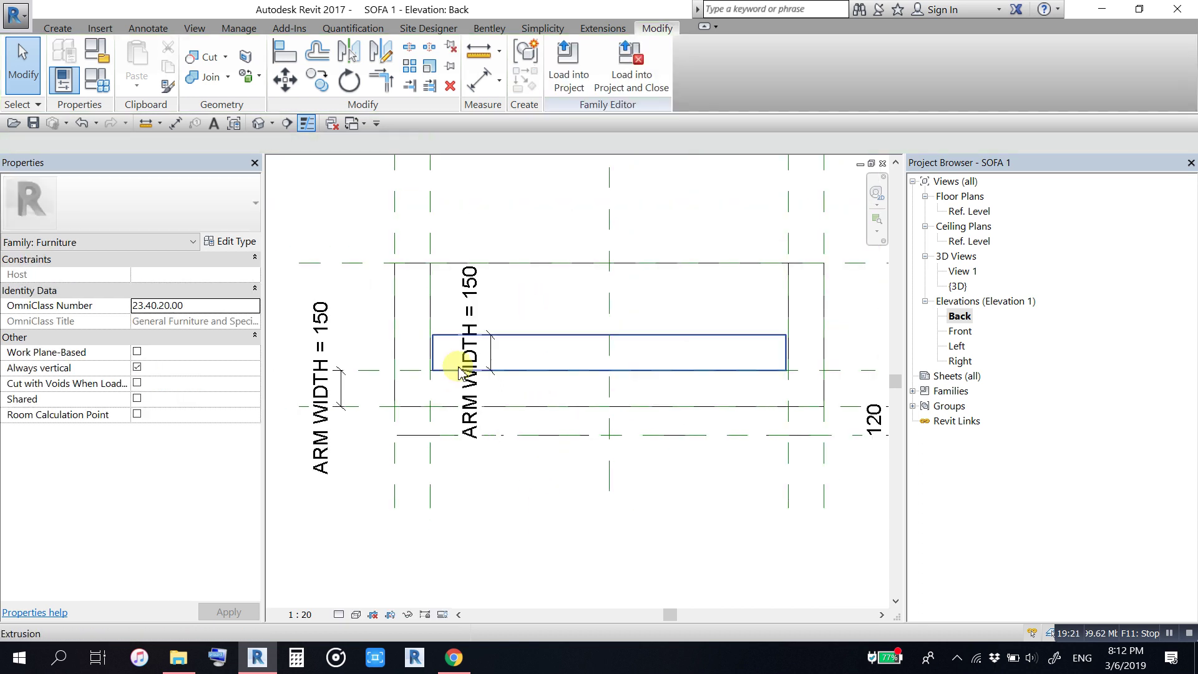
{"action": "scroll", "coordinate": [458, 373], "scroll_direction": "down", "scroll_amount": 1}
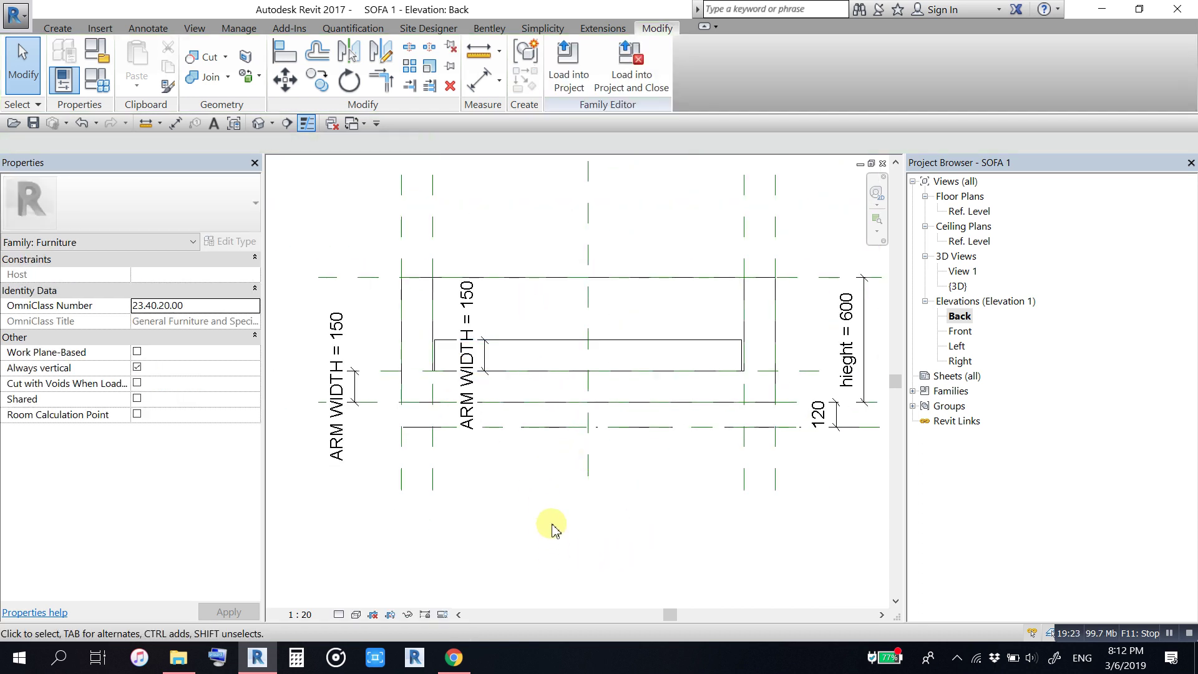
{"action": "key", "text": "ctrl+Tab"}
{"action": "scroll", "coordinate": [631, 375], "scroll_direction": "down", "scroll_amount": 2}
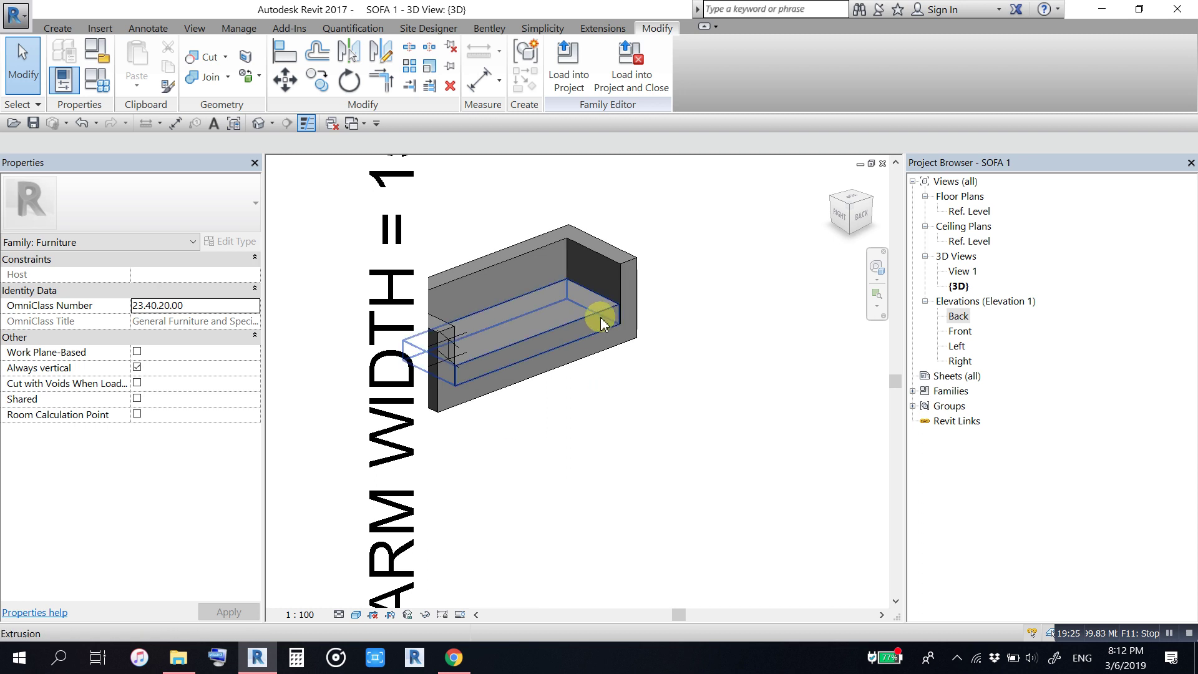
{"action": "scroll", "coordinate": [600, 323], "scroll_direction": "down", "scroll_amount": 3}
{"action": "left_click_drag", "start_coordinate": [503, 346], "coordinate": [289, 523]}
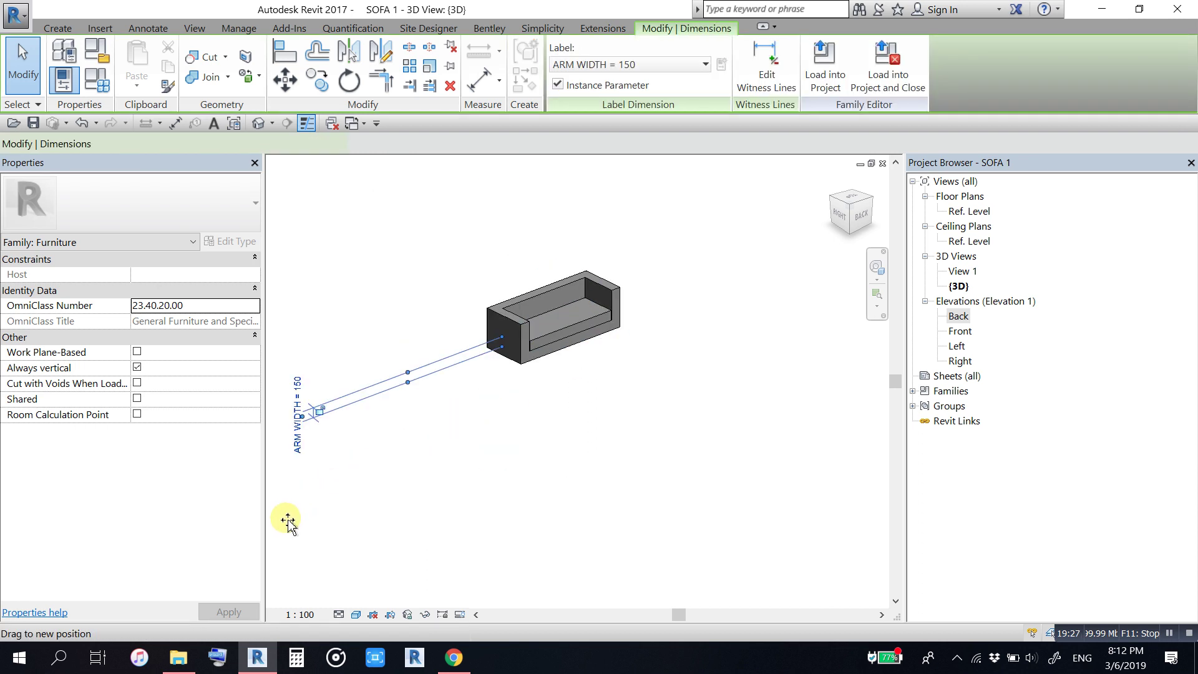
{"action": "left_click", "coordinate": [425, 510]}
{"action": "scroll", "coordinate": [562, 478], "scroll_direction": "up", "scroll_amount": 2}
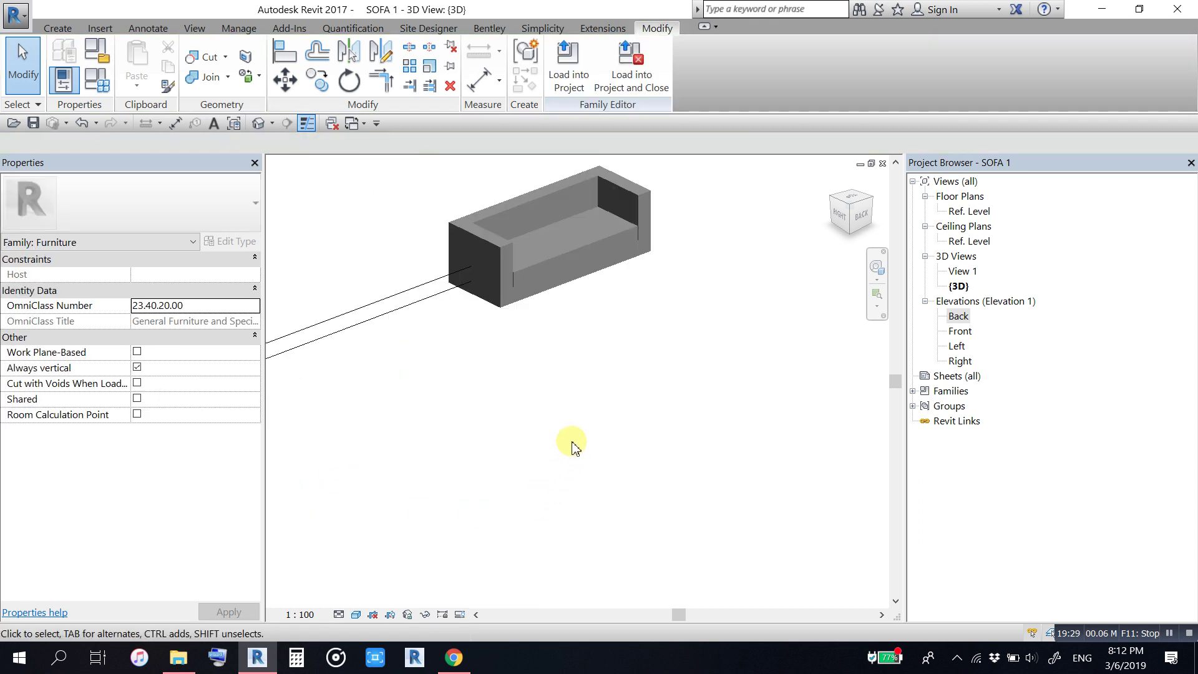
{"action": "middle_click_drag", "start_coordinate": [574, 448], "coordinate": [594, 481]}
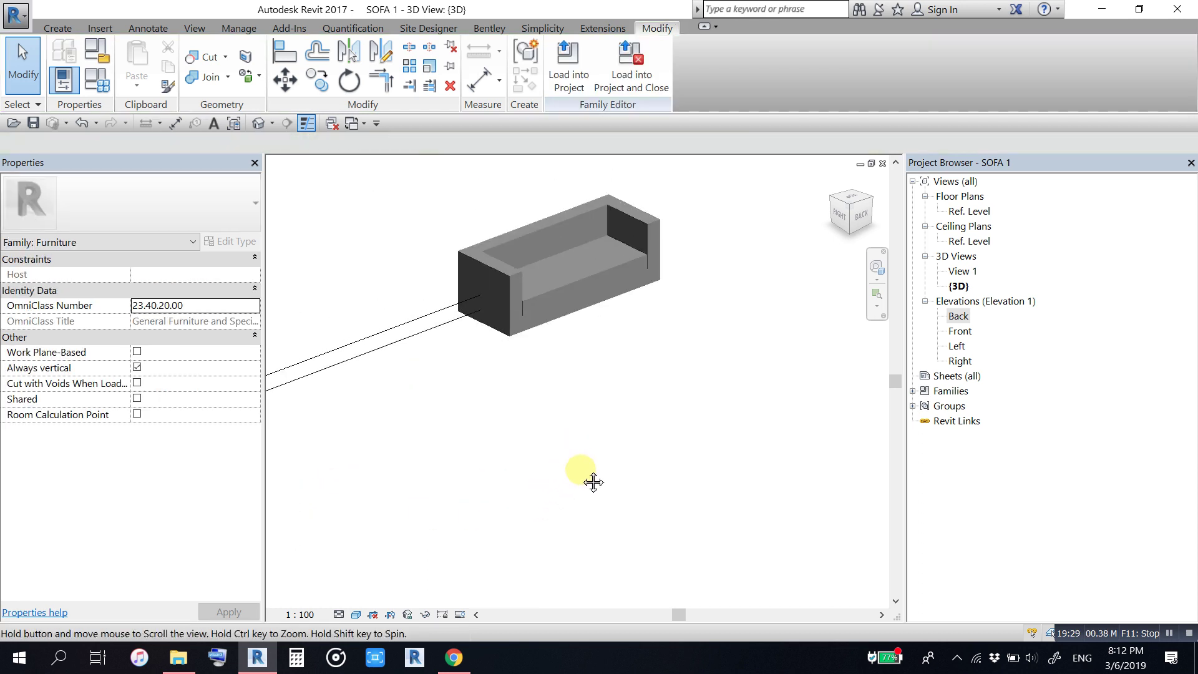
Step: Try ARM WIDTH = 200 in Family Types, then undo the change
{"action": "left_click", "coordinate": [100, 93]}
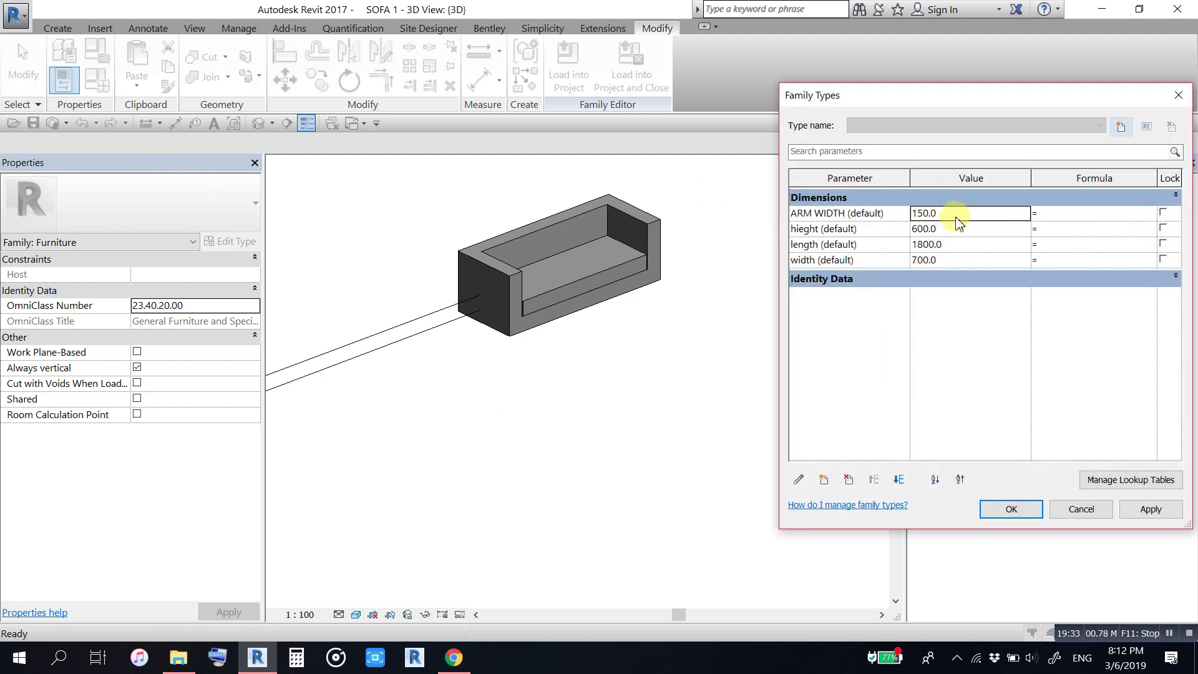
{"action": "left_click", "coordinate": [959, 213]}
{"action": "type", "text": "200"}
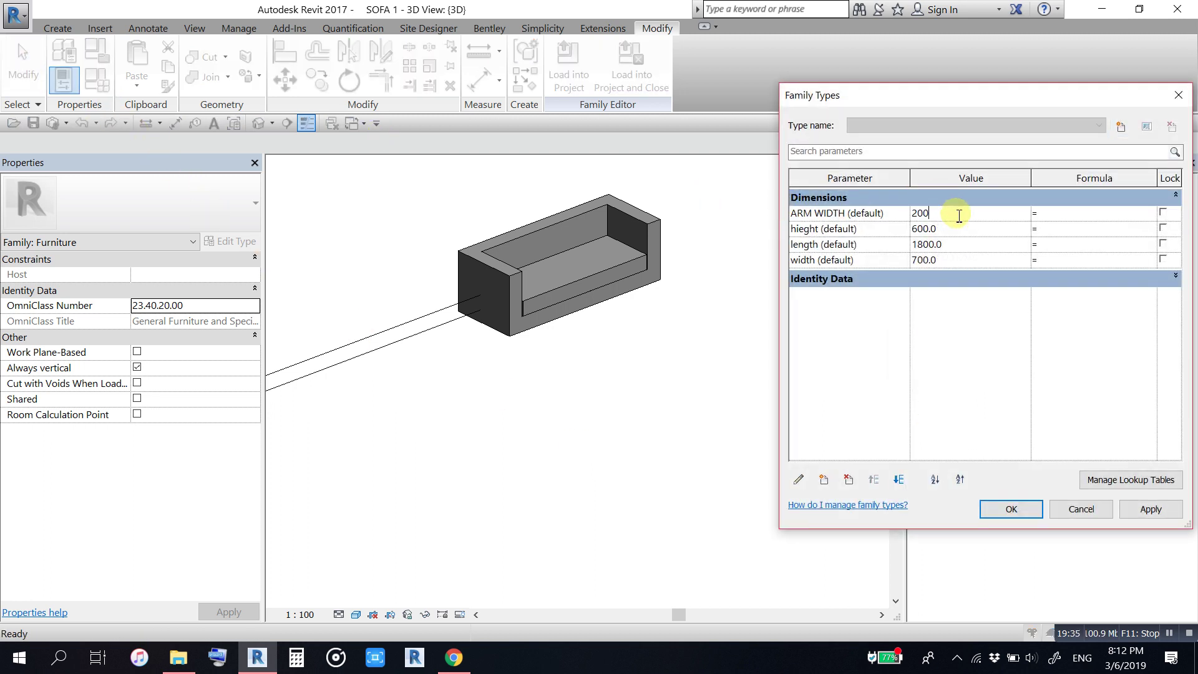
{"action": "left_click", "coordinate": [1168, 513]}
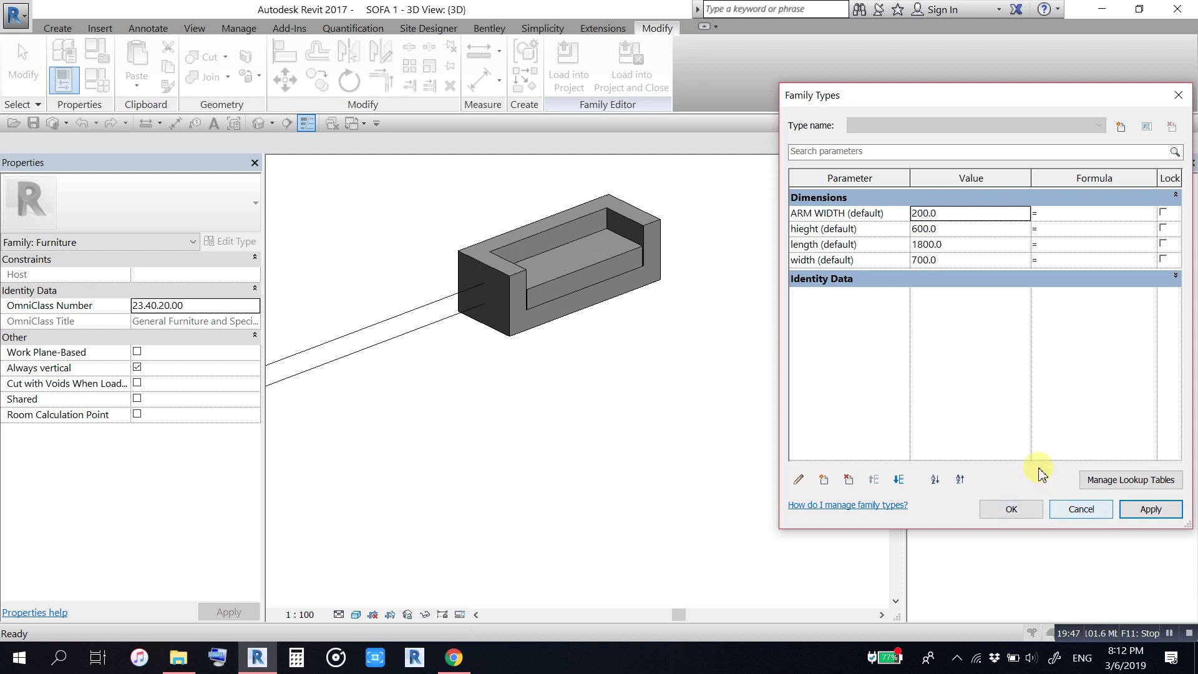
{"action": "left_click", "coordinate": [1012, 509]}
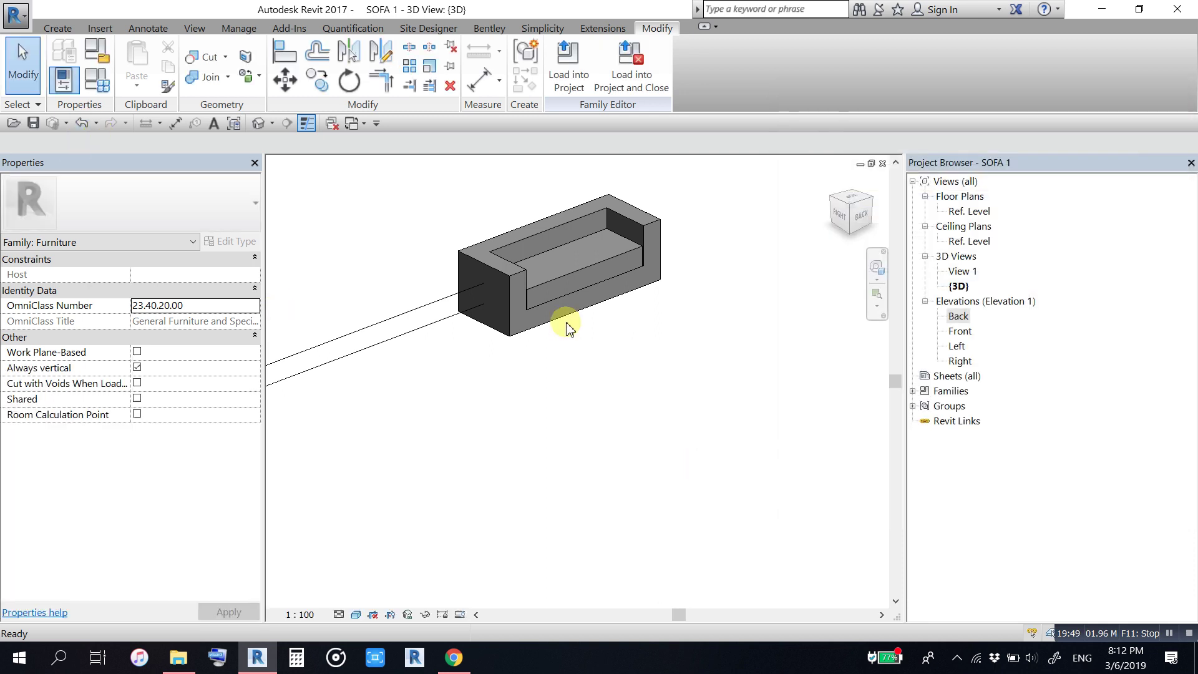
{"action": "left_click", "coordinate": [82, 124]}
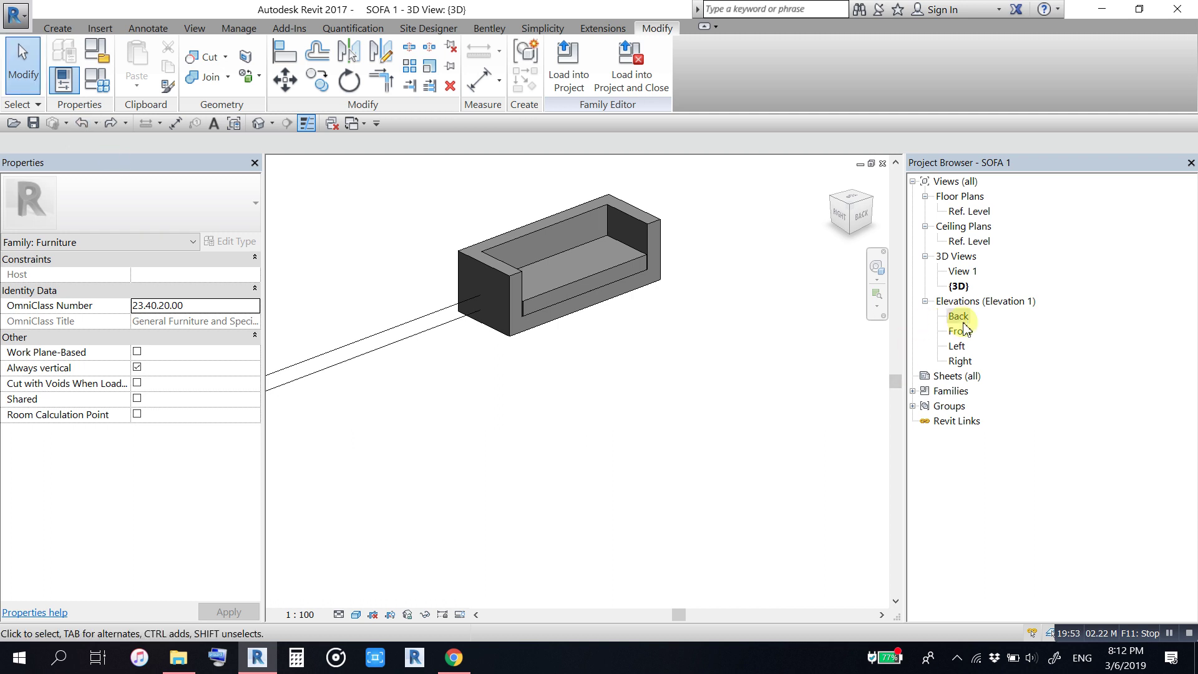
Step: Open the Back elevation and locate the ARM WIDTH dimension
{"action": "double_click", "coordinate": [962, 320]}
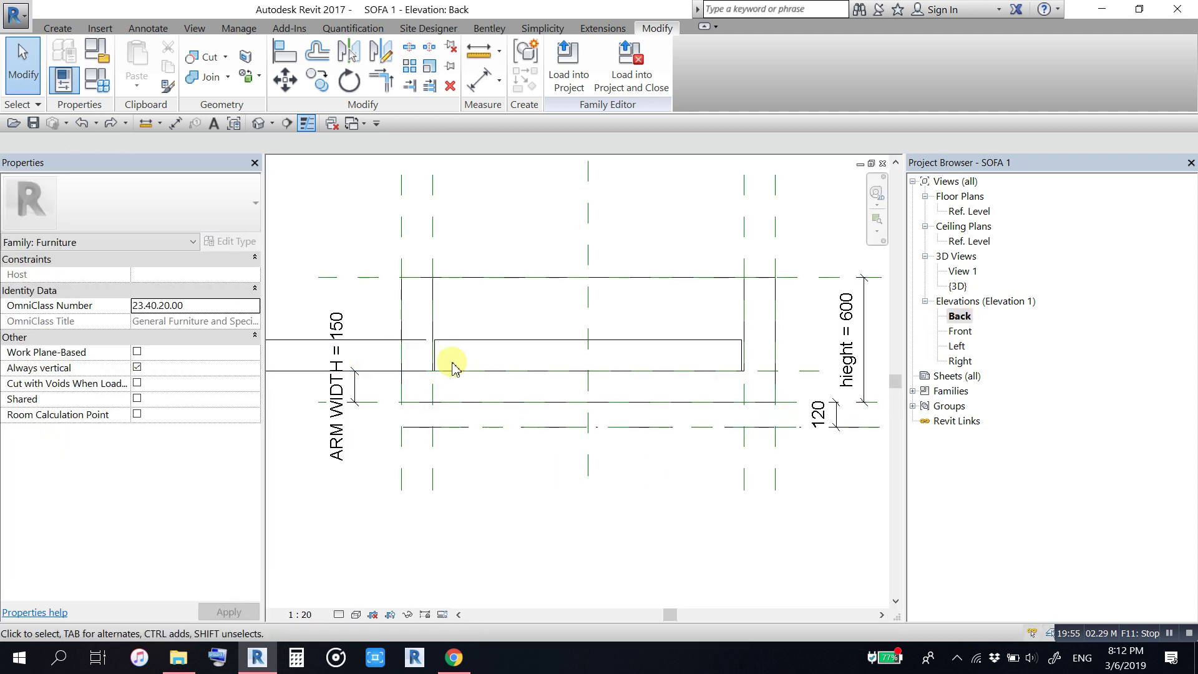
{"action": "middle_click_drag", "start_coordinate": [452, 368], "coordinate": [759, 312]}
{"action": "middle_click_drag", "start_coordinate": [598, 362], "coordinate": [362, 342]}
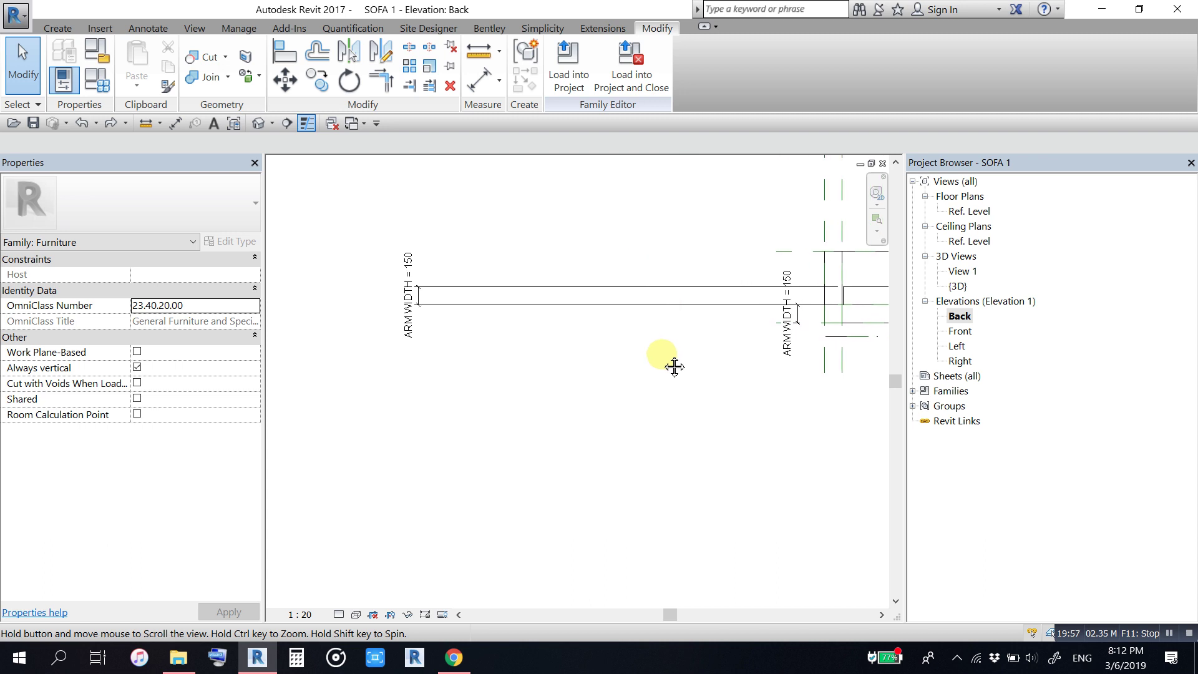
{"action": "scroll", "coordinate": [402, 295], "scroll_direction": "up", "scroll_amount": 2}
{"action": "left_click", "coordinate": [403, 297]}
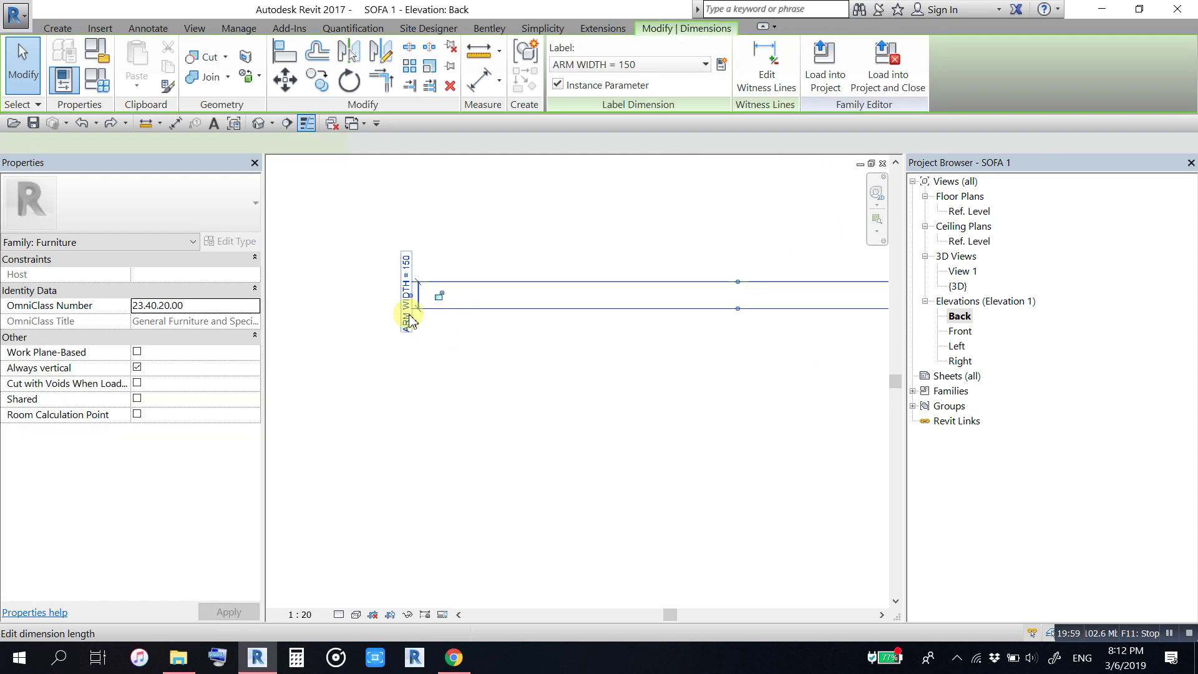
{"action": "left_click", "coordinate": [412, 359]}
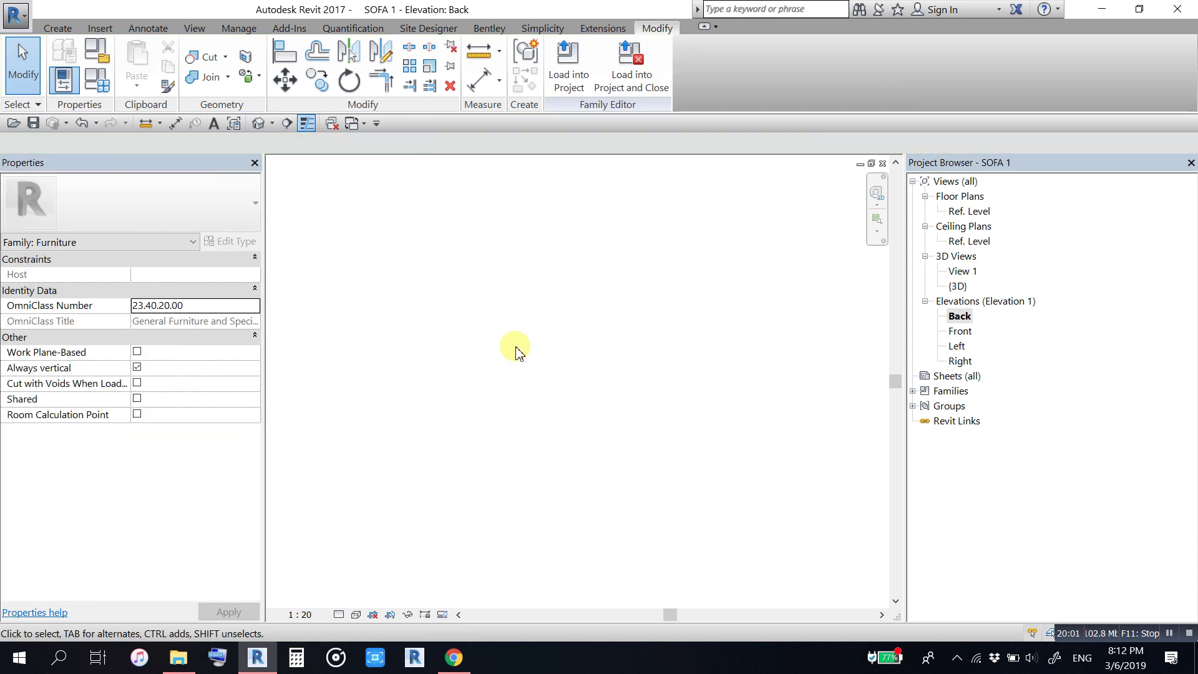
Step: Add a 150 aligned dimension across the seat slab, placed to its left
{"action": "left_click", "coordinate": [481, 94]}
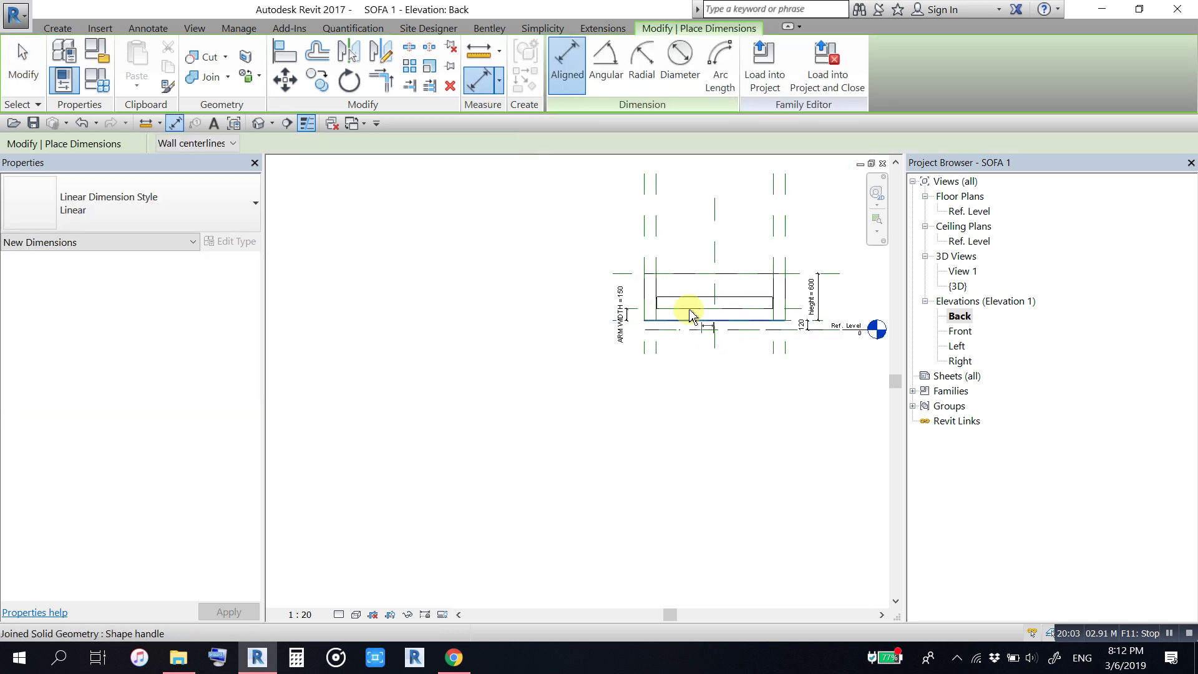
{"action": "left_click", "coordinate": [668, 268]}
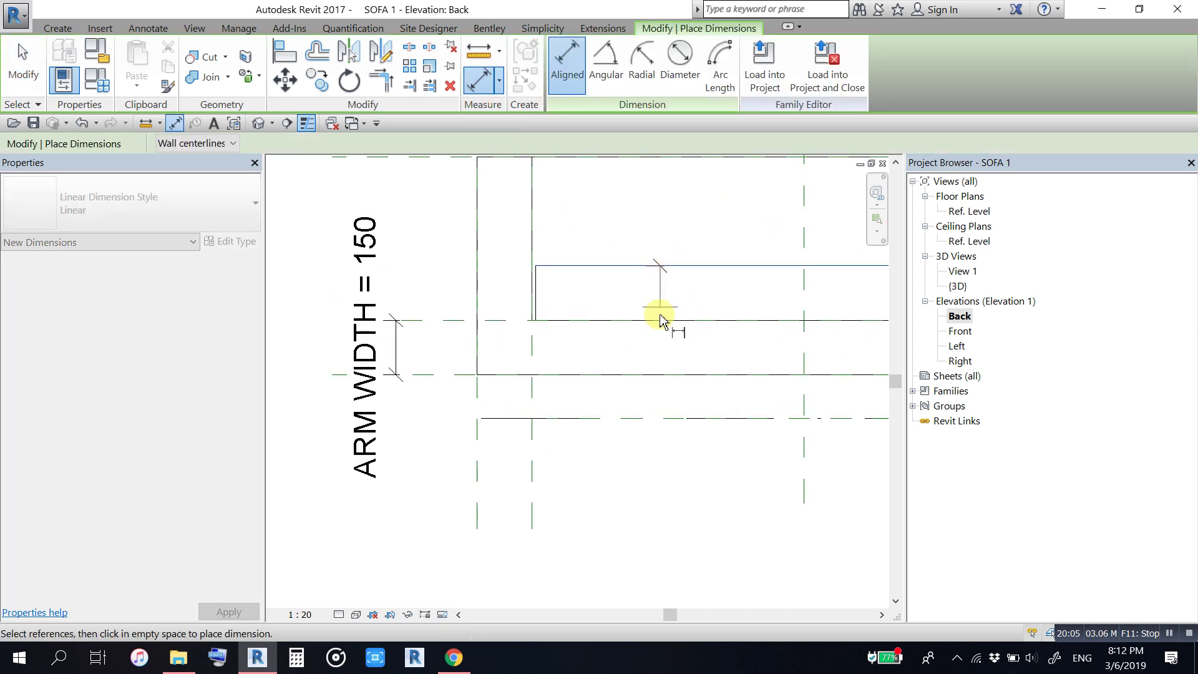
{"action": "left_click", "coordinate": [660, 319]}
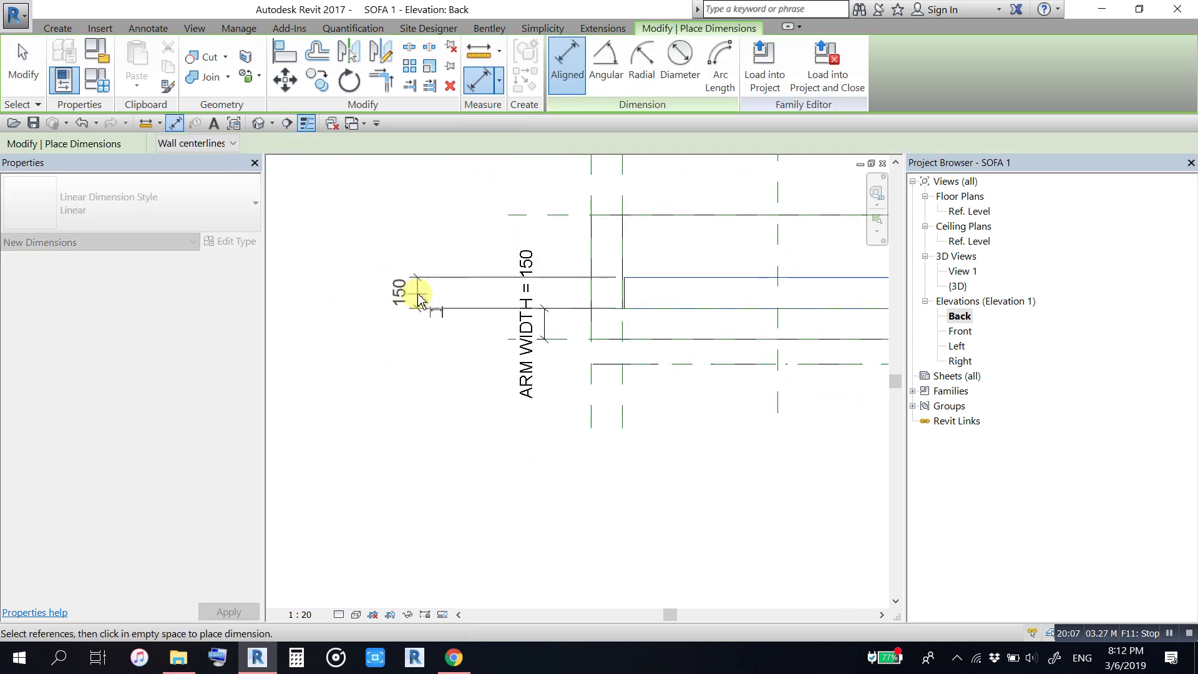
{"action": "left_click", "coordinate": [418, 294]}
{"action": "key", "text": "Escape"}
{"action": "key", "text": "Escape"}
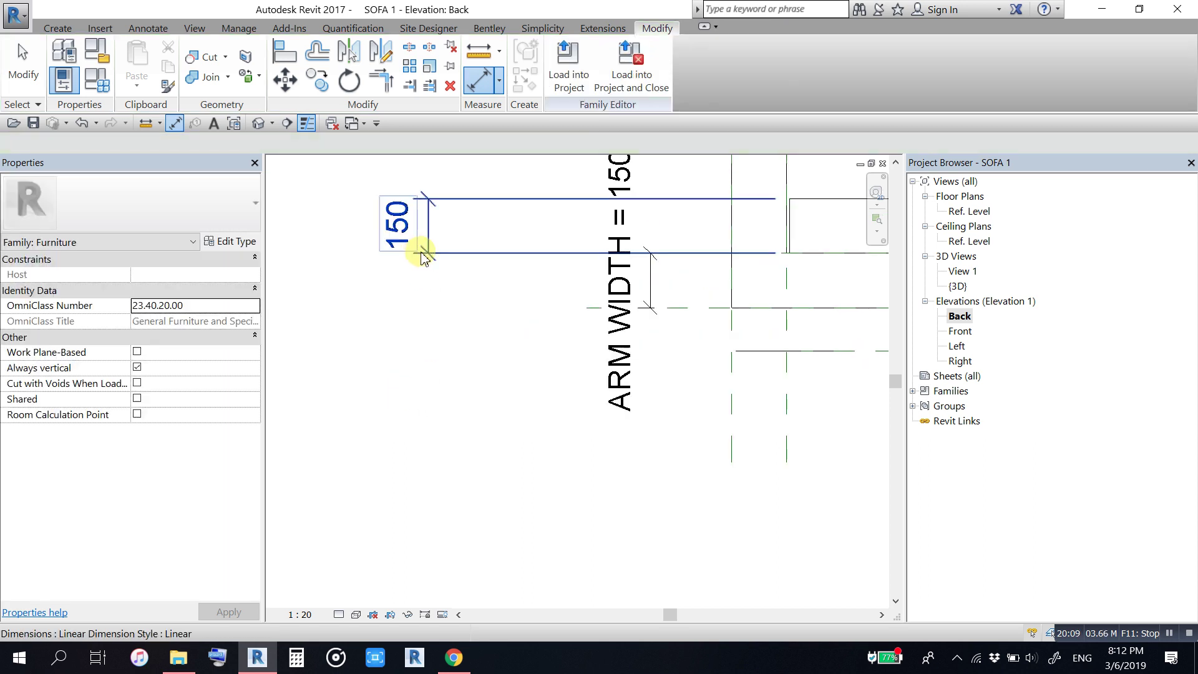
Step: Drag the seat slab's start down to 358.6, thinning it to about 101
{"action": "scroll", "coordinate": [320, 329], "scroll_direction": "down", "scroll_amount": 2}
{"action": "left_click", "coordinate": [667, 265]}
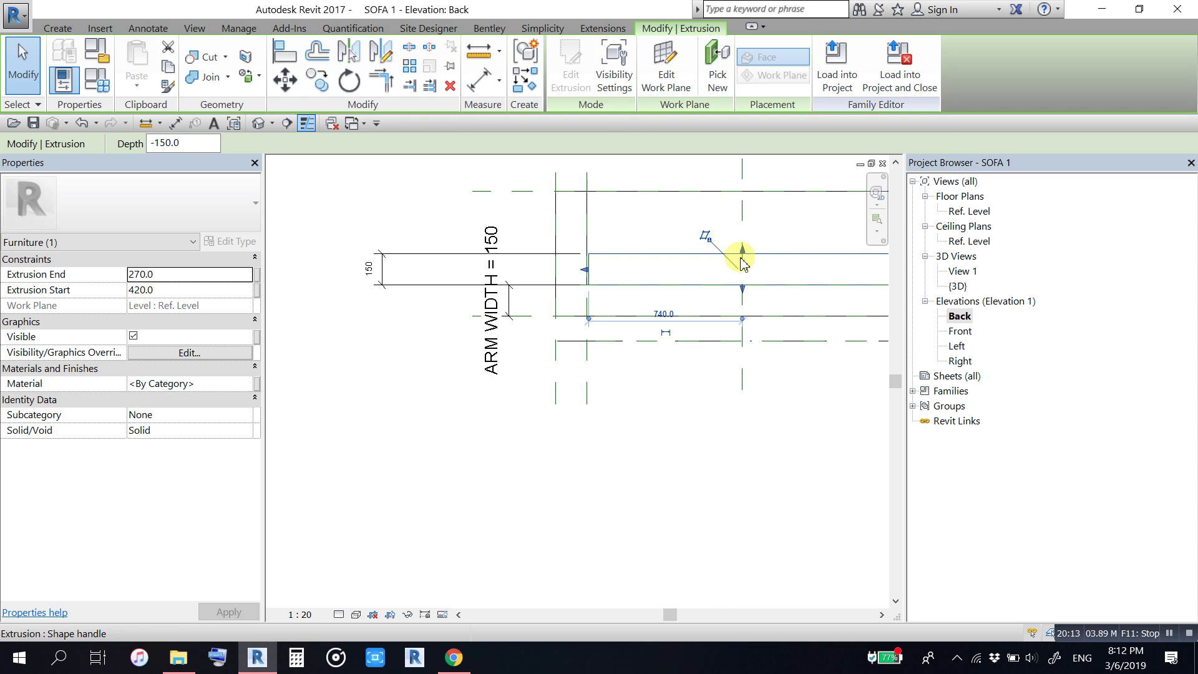
{"action": "left_click_drag", "start_coordinate": [742, 261], "coordinate": [744, 269]}
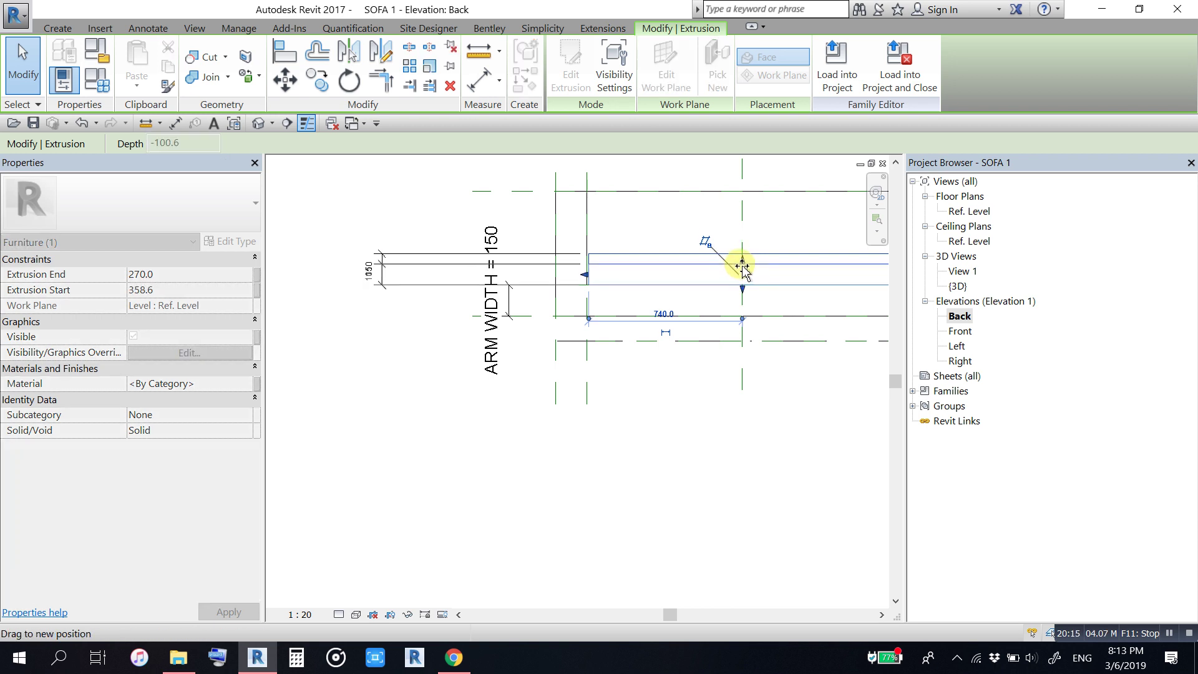
{"action": "scroll", "coordinate": [406, 286], "scroll_direction": "up", "scroll_amount": 2}
{"action": "left_click", "coordinate": [342, 388]}
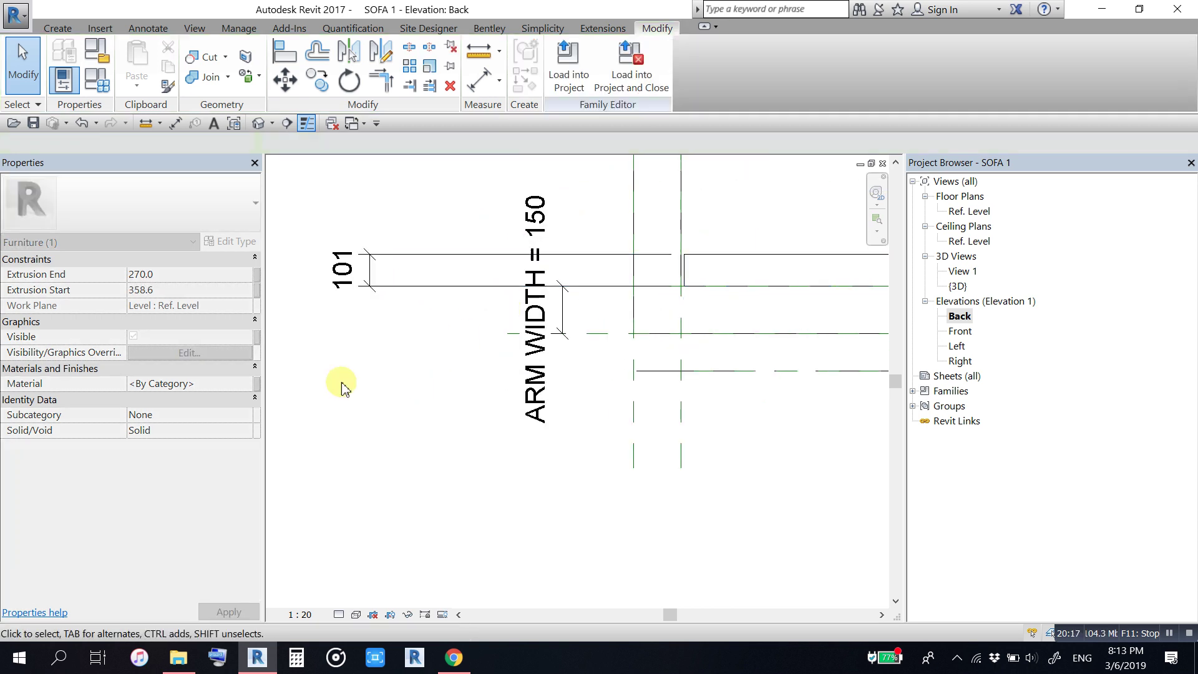
{"action": "scroll", "coordinate": [342, 389], "scroll_direction": "down", "scroll_amount": 2}
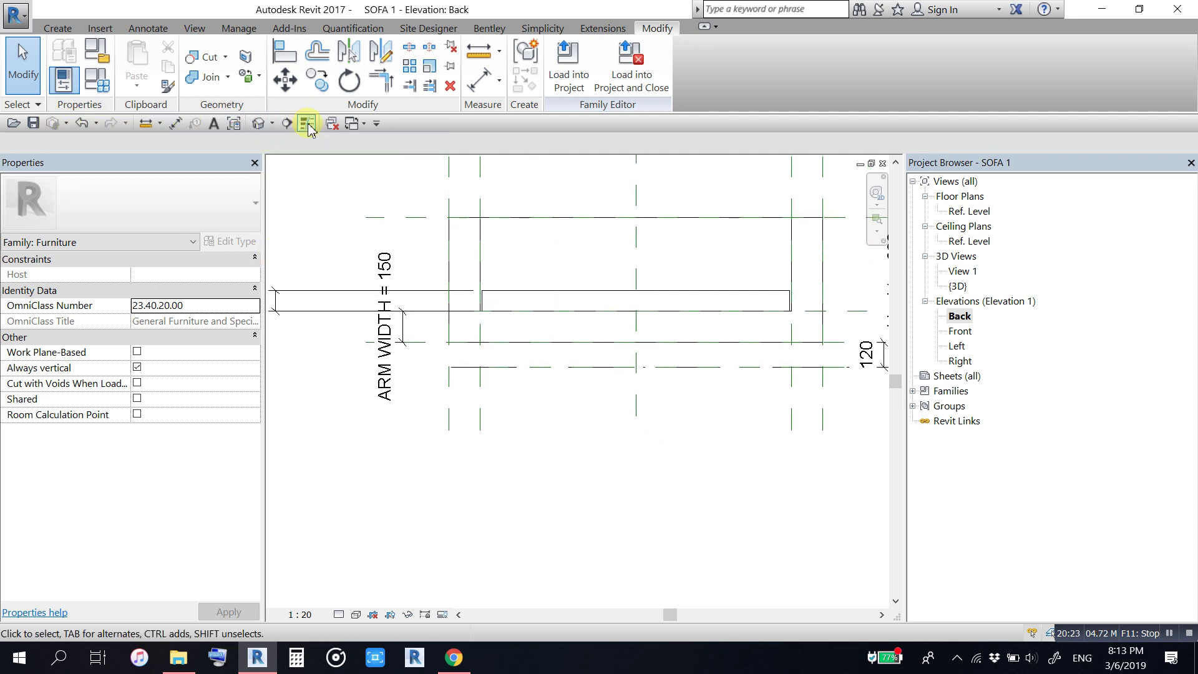
Step: In the default 3D view, set ARM WIDTH to 200 in Family Types and apply it
{"action": "left_click", "coordinate": [259, 124]}
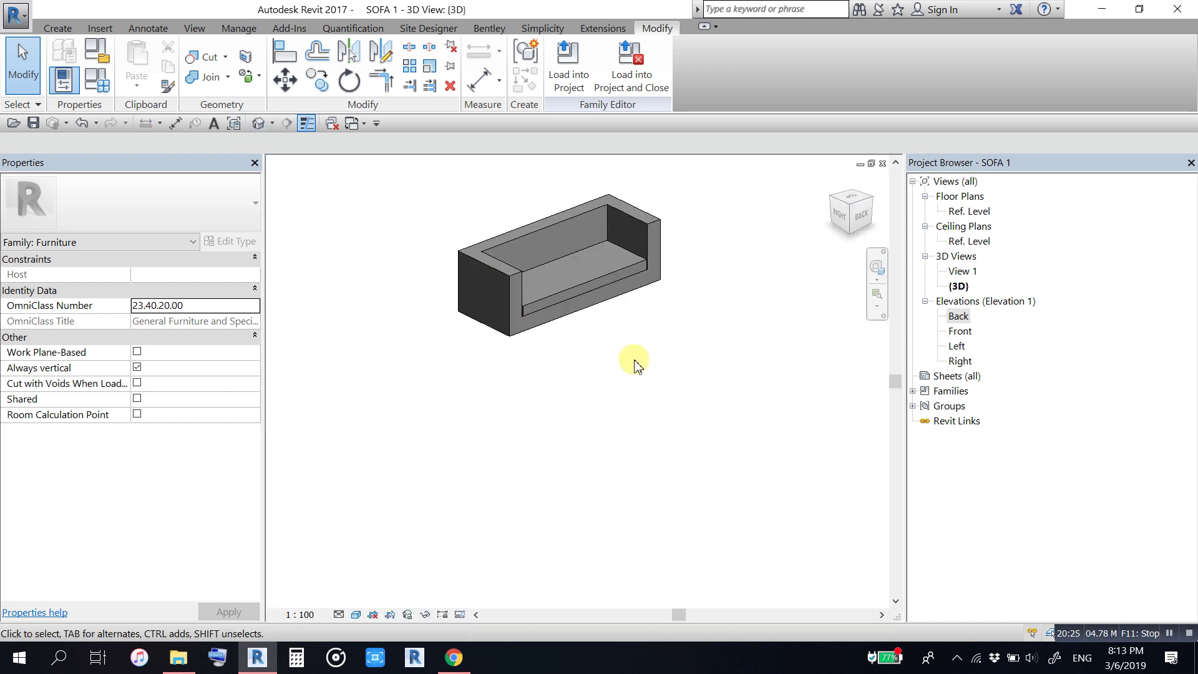
{"action": "left_click", "coordinate": [64, 79]}
{"action": "type", "text": "200"}
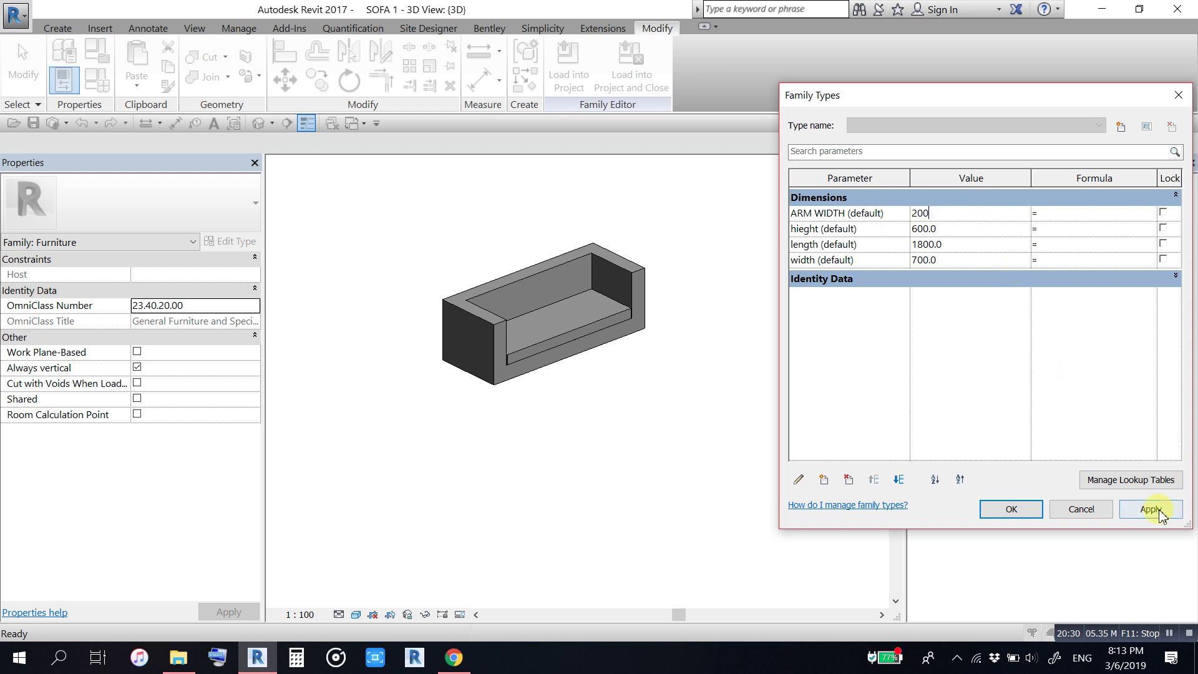
{"action": "left_click", "coordinate": [1152, 509]}
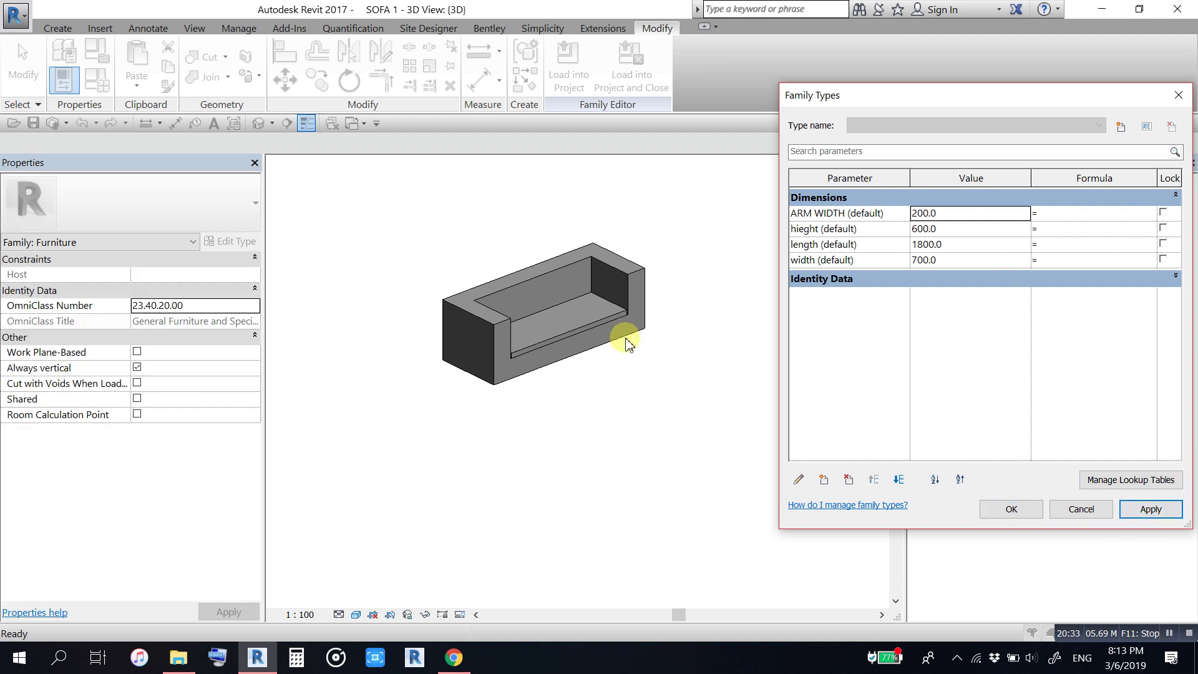
{"action": "left_click", "coordinate": [646, 350]}
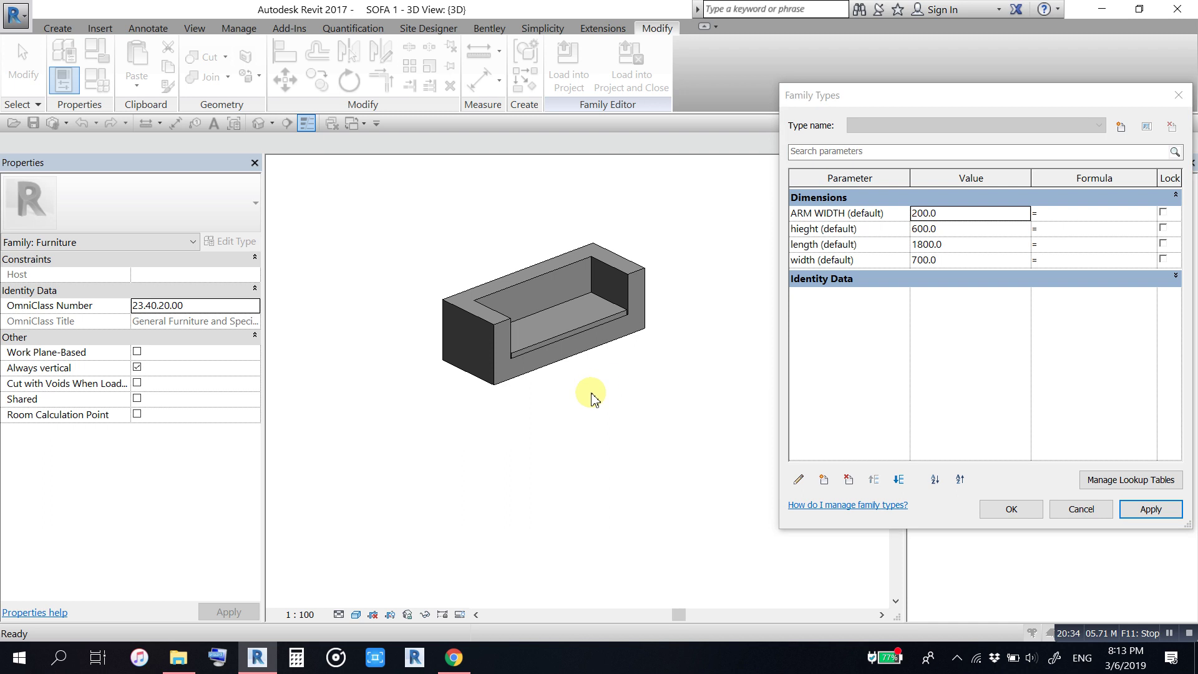
{"action": "left_click", "coordinate": [1011, 510]}
Step: Zoom in and select the seat extrusion, now spanning 320.0 to 370.6
{"action": "scroll", "coordinate": [575, 284], "scroll_direction": "up", "scroll_amount": 2}
{"action": "scroll", "coordinate": [631, 266], "scroll_direction": "up", "scroll_amount": 3}
{"action": "scroll", "coordinate": [631, 266], "scroll_direction": "up", "scroll_amount": 2}
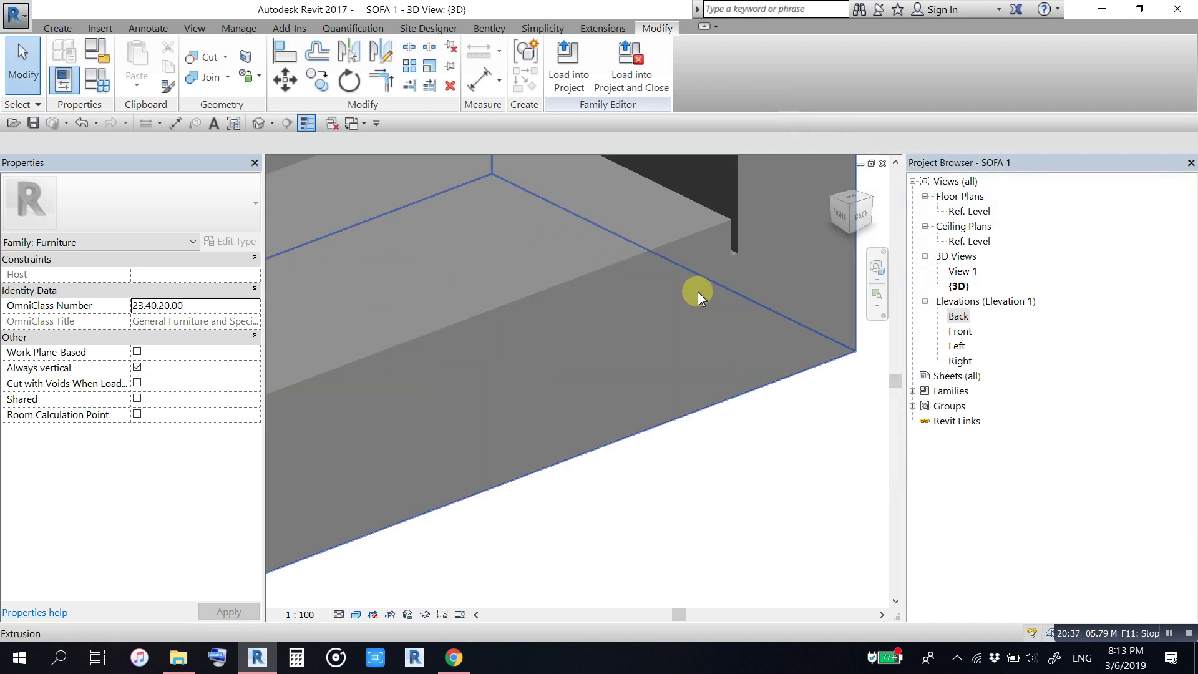
{"action": "scroll", "coordinate": [647, 286], "scroll_direction": "down", "scroll_amount": 5}
{"action": "scroll", "coordinate": [647, 300], "scroll_direction": "down", "scroll_amount": 1}
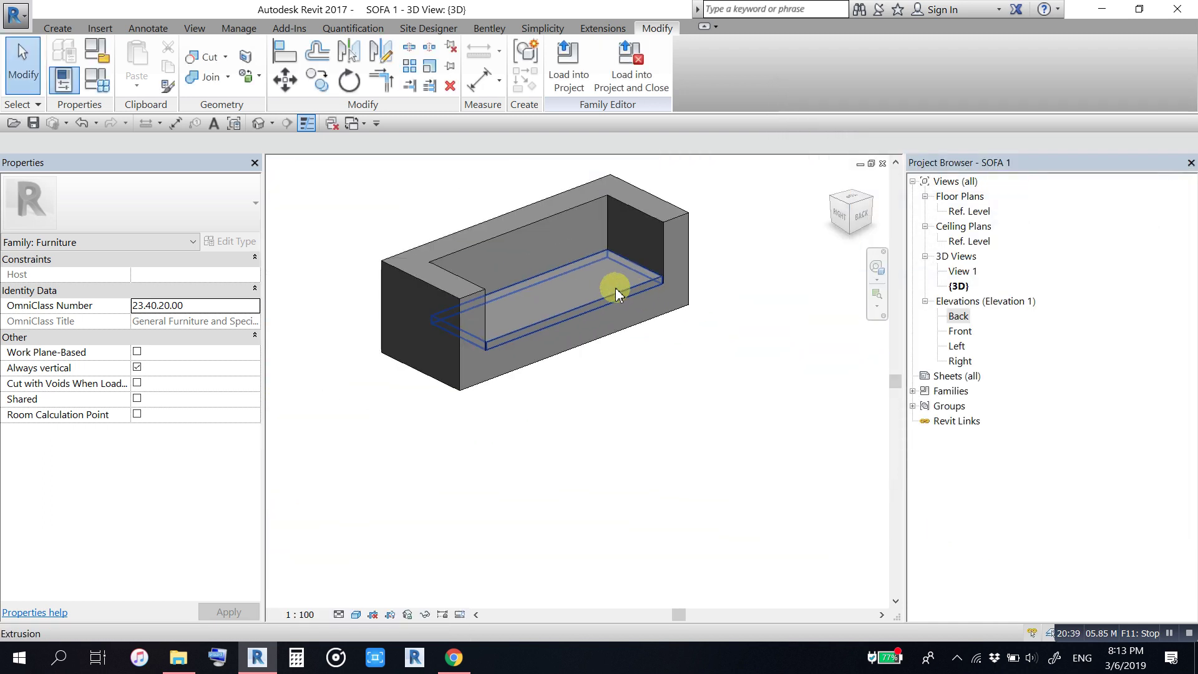
{"action": "left_click", "coordinate": [616, 281]}
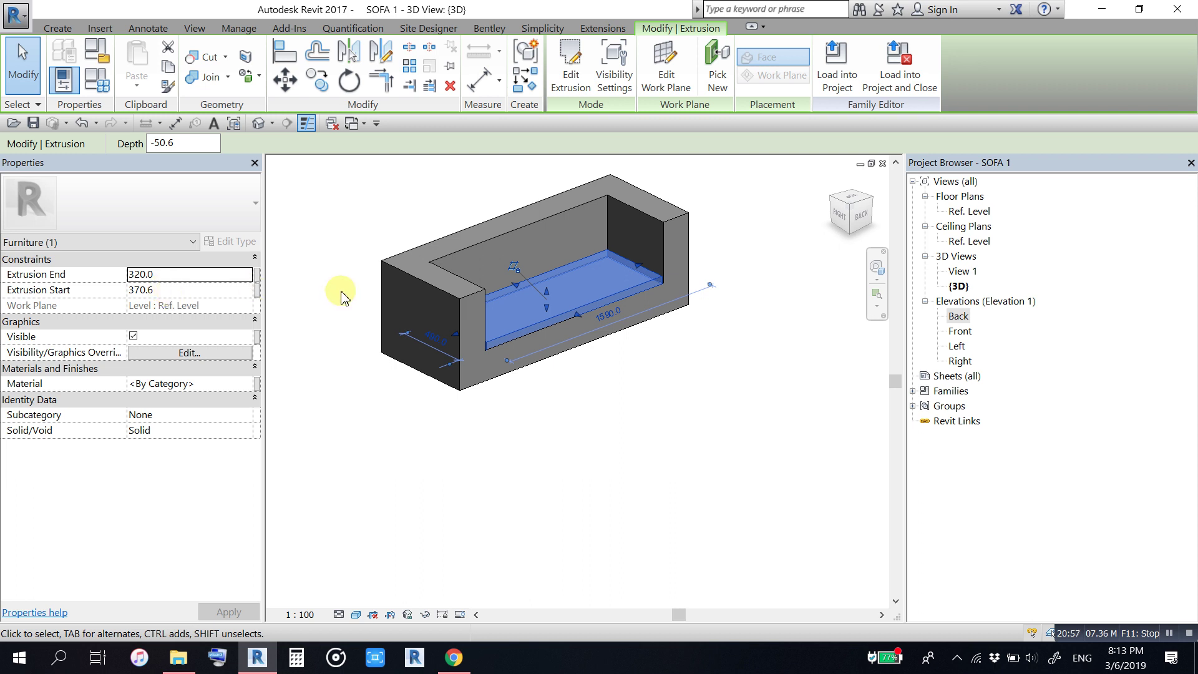
Step: In the Back elevation, resize the seat slab's top so it is 110 thick
{"action": "double_click", "coordinate": [959, 317]}
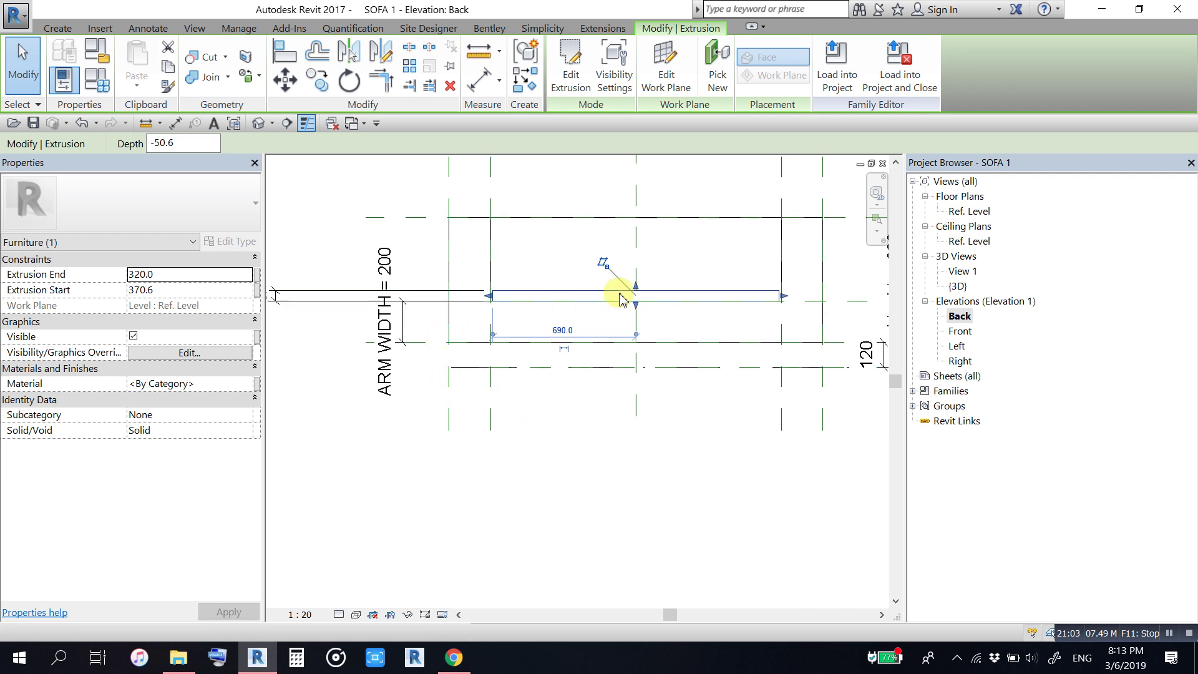
{"action": "scroll", "coordinate": [621, 298], "scroll_direction": "up", "scroll_amount": 2}
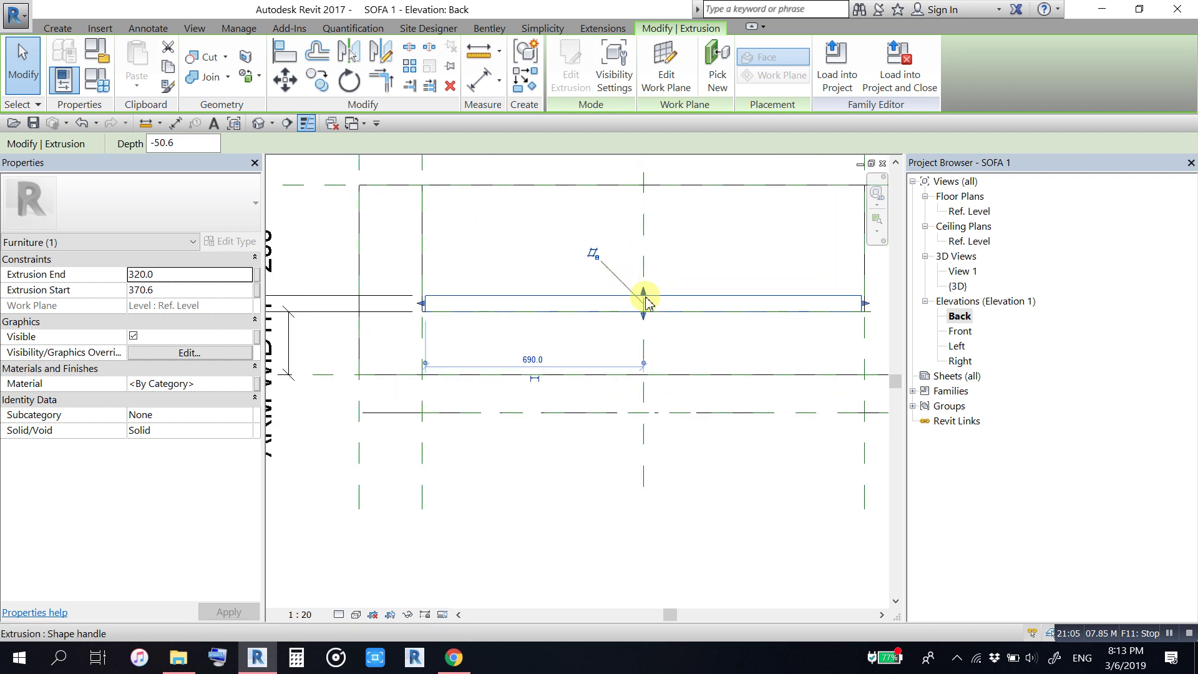
{"action": "mouse_move", "coordinate": [646, 303]}
{"action": "left_mouse_down"}
{"action": "mouse_move", "coordinate": [648, 286]}
{"action": "mouse_move", "coordinate": [643, 327]}
{"action": "left_mouse_up"}
{"action": "scroll", "coordinate": [583, 356], "scroll_direction": "down", "scroll_amount": 2}
{"action": "middle_click_drag", "start_coordinate": [621, 374], "coordinate": [727, 366]}
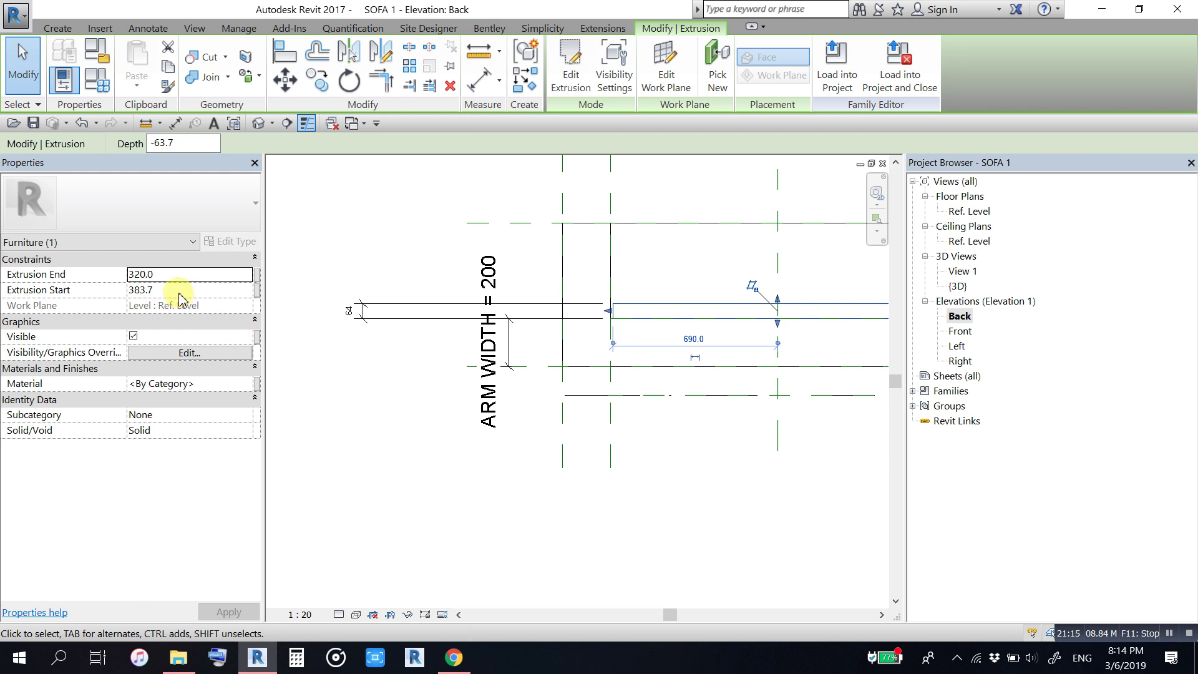
{"action": "middle_click_drag", "start_coordinate": [637, 440], "coordinate": [514, 451]}
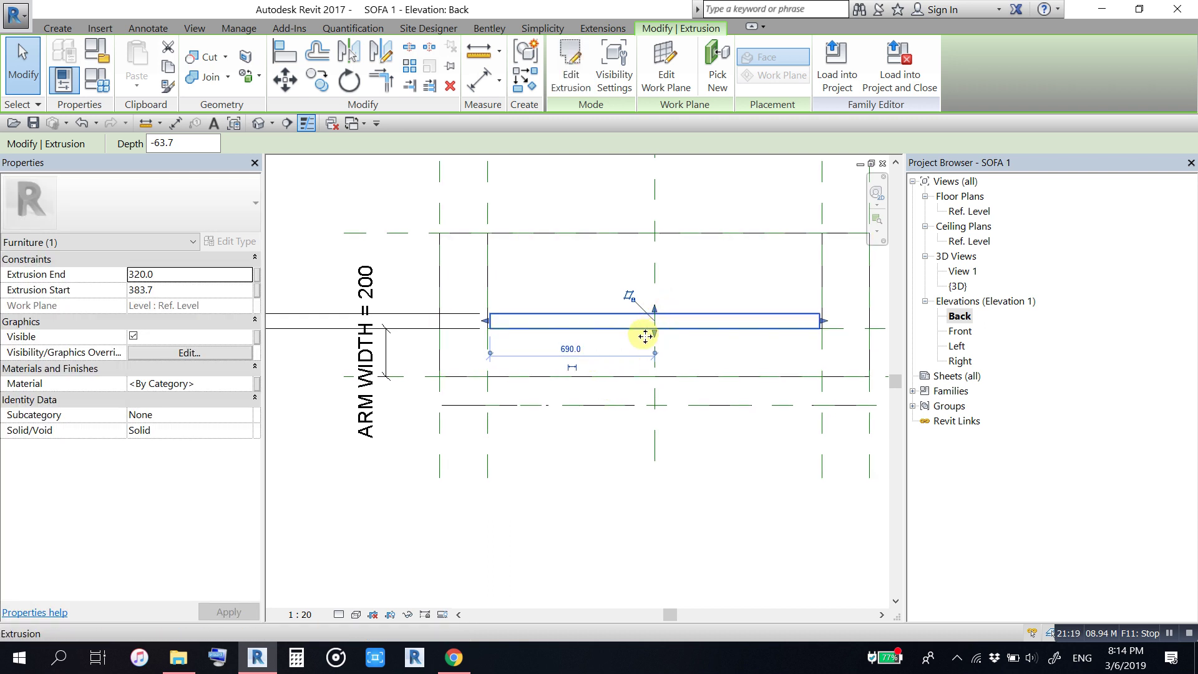
{"action": "scroll", "coordinate": [536, 421], "scroll_direction": "down", "scroll_amount": 2}
{"action": "middle_click_drag", "start_coordinate": [536, 421], "coordinate": [571, 417]}
{"action": "scroll", "coordinate": [590, 409], "scroll_direction": "up", "scroll_amount": 1}
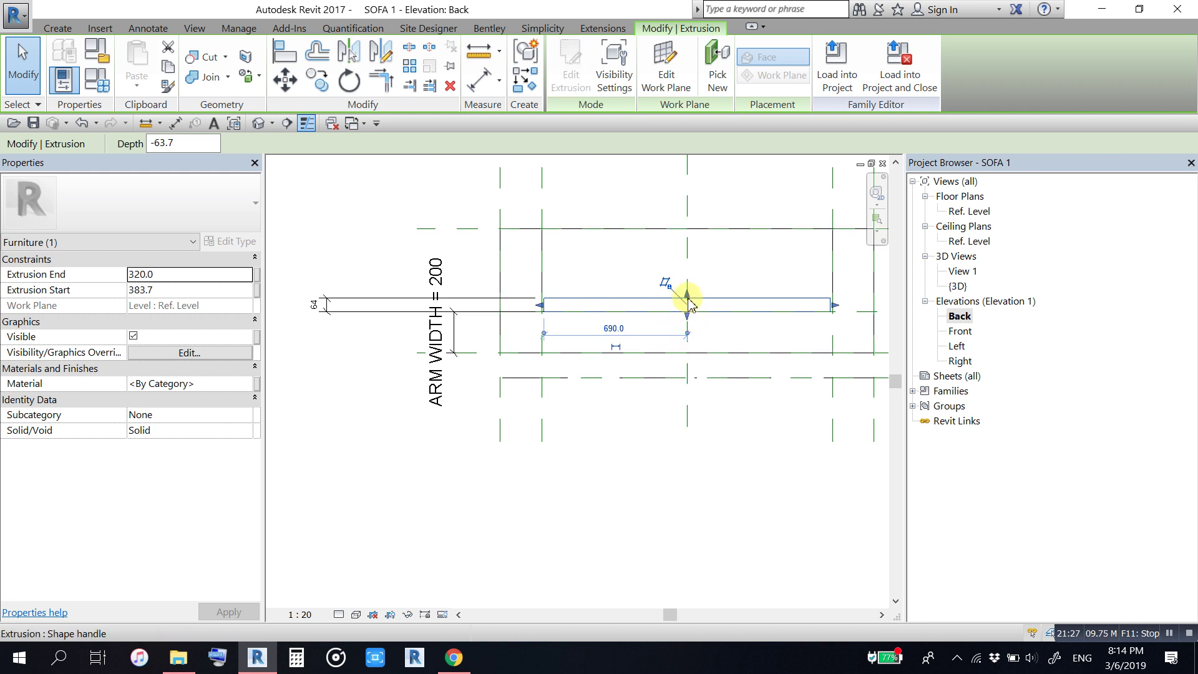
{"action": "scroll", "coordinate": [570, 348], "scroll_direction": "up", "scroll_amount": 1}
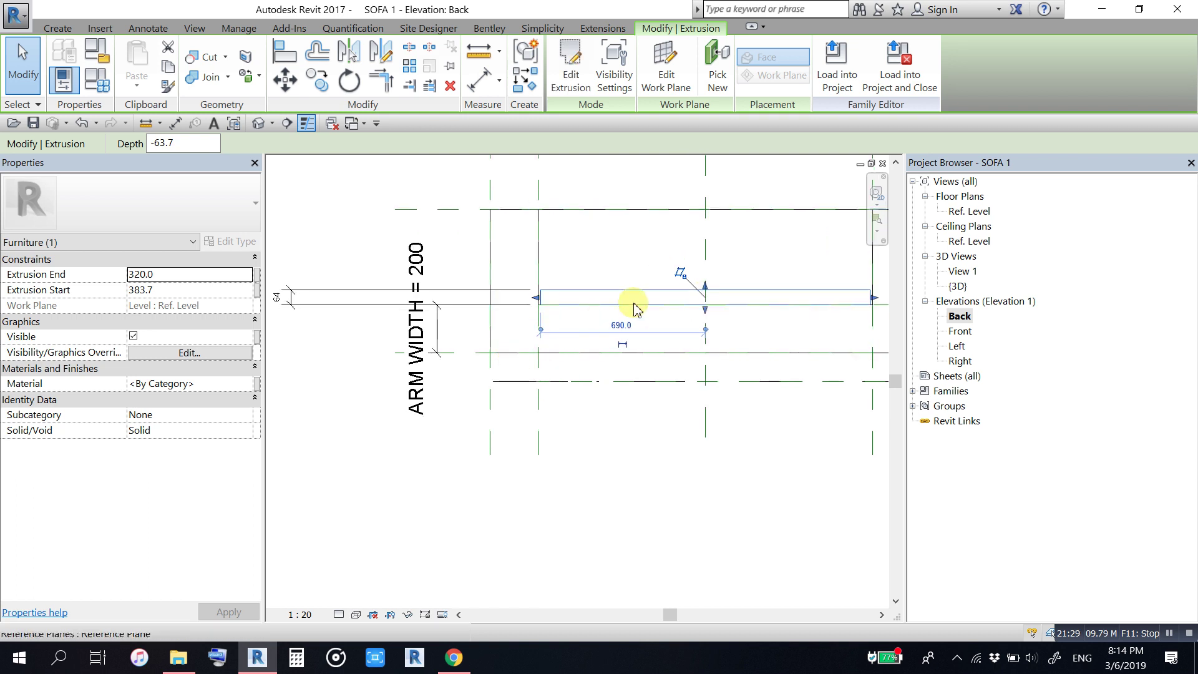
{"action": "left_click_drag", "start_coordinate": [706, 288], "coordinate": [707, 275]}
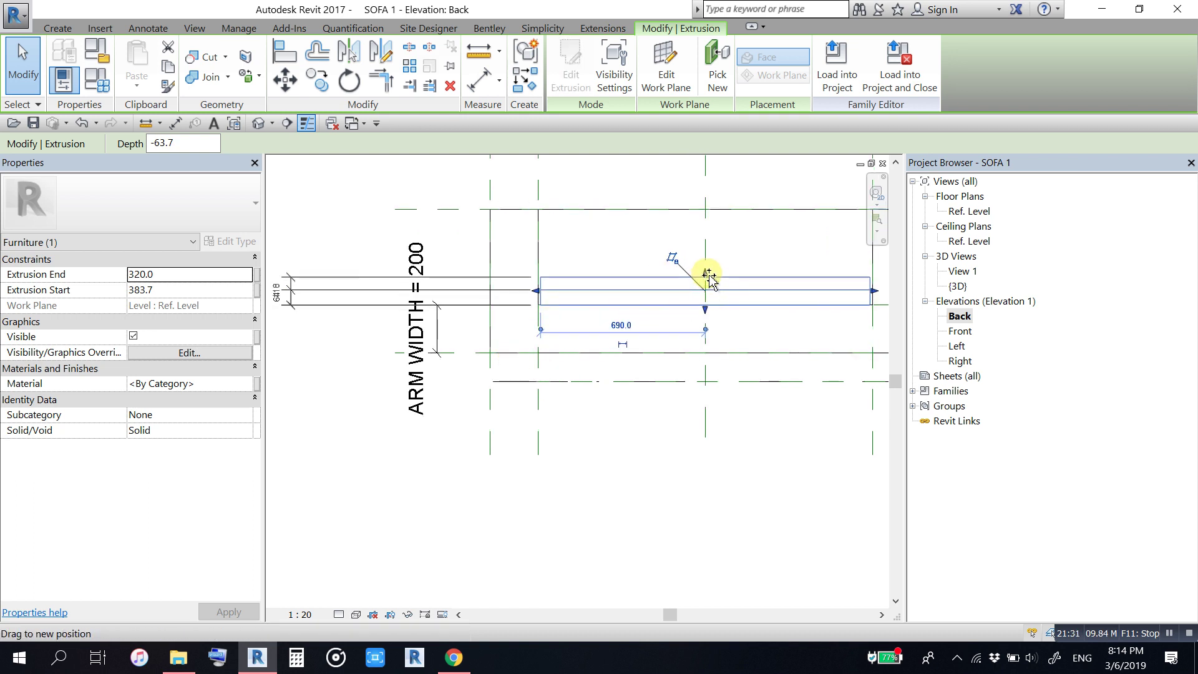
{"action": "left_click", "coordinate": [632, 492]}
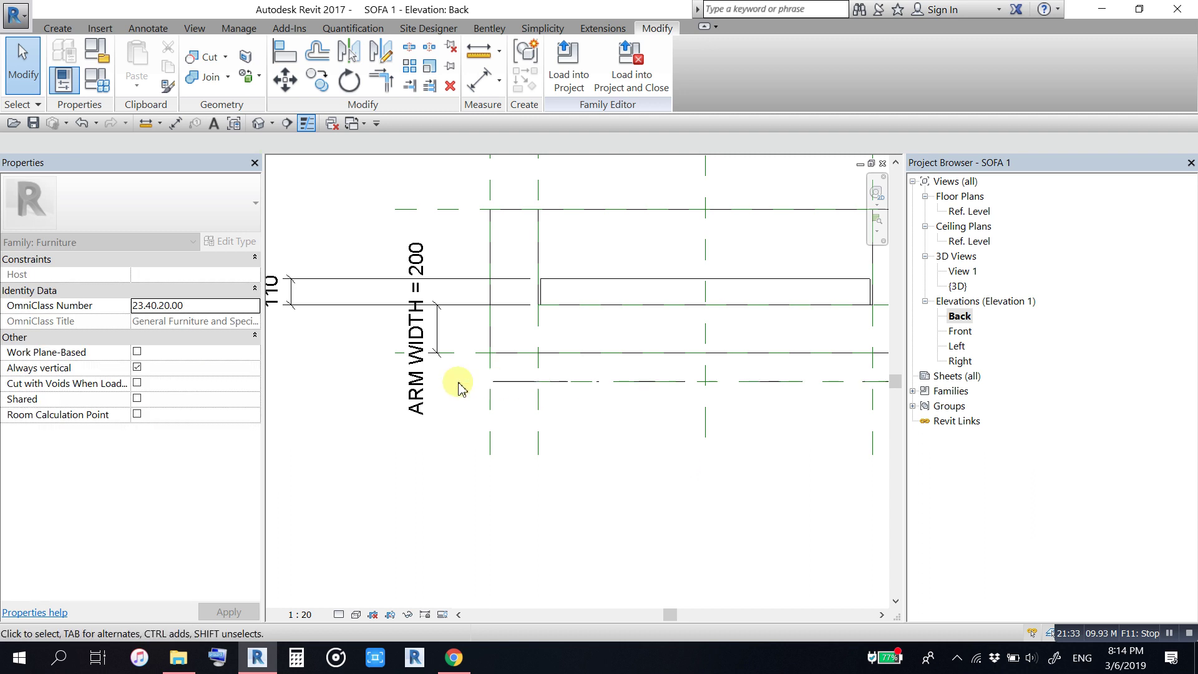
Step: Delete the ARM WIDTH dimension from the Back elevation
{"action": "middle_click_drag", "start_coordinate": [509, 397], "coordinate": [550, 423]}
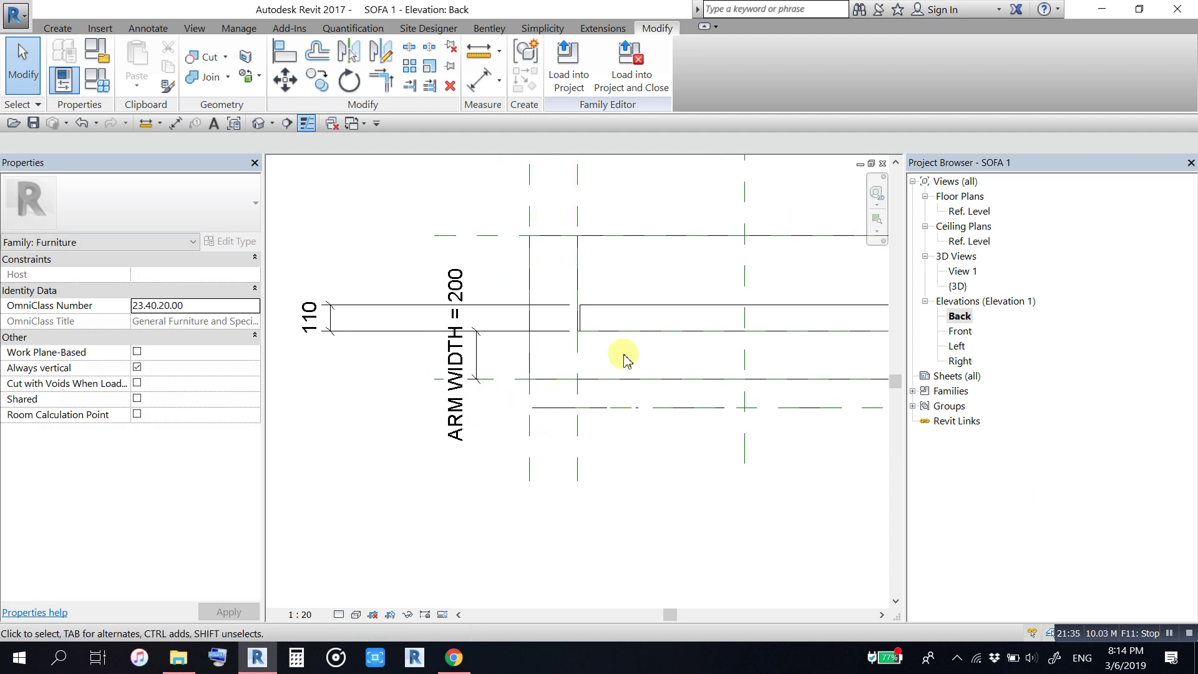
{"action": "scroll", "coordinate": [495, 371], "scroll_direction": "down", "scroll_amount": 2}
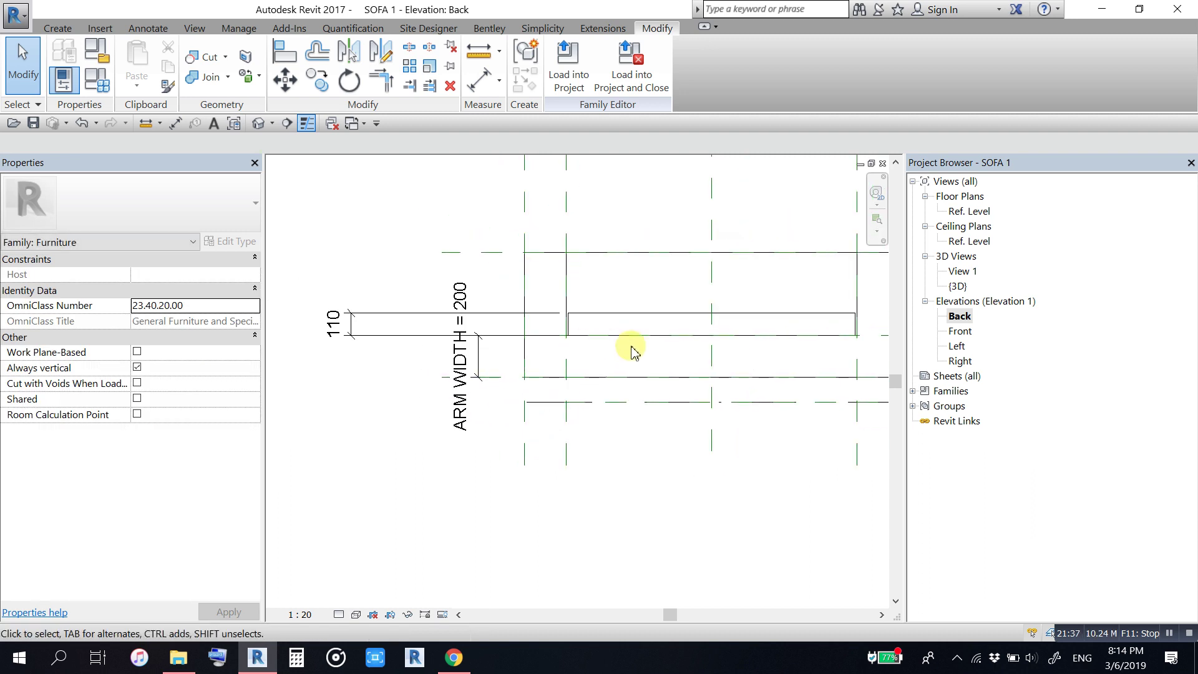
{"action": "middle_click_drag", "start_coordinate": [633, 352], "coordinate": [599, 372]}
{"action": "scroll", "coordinate": [596, 374], "scroll_direction": "down", "scroll_amount": 1}
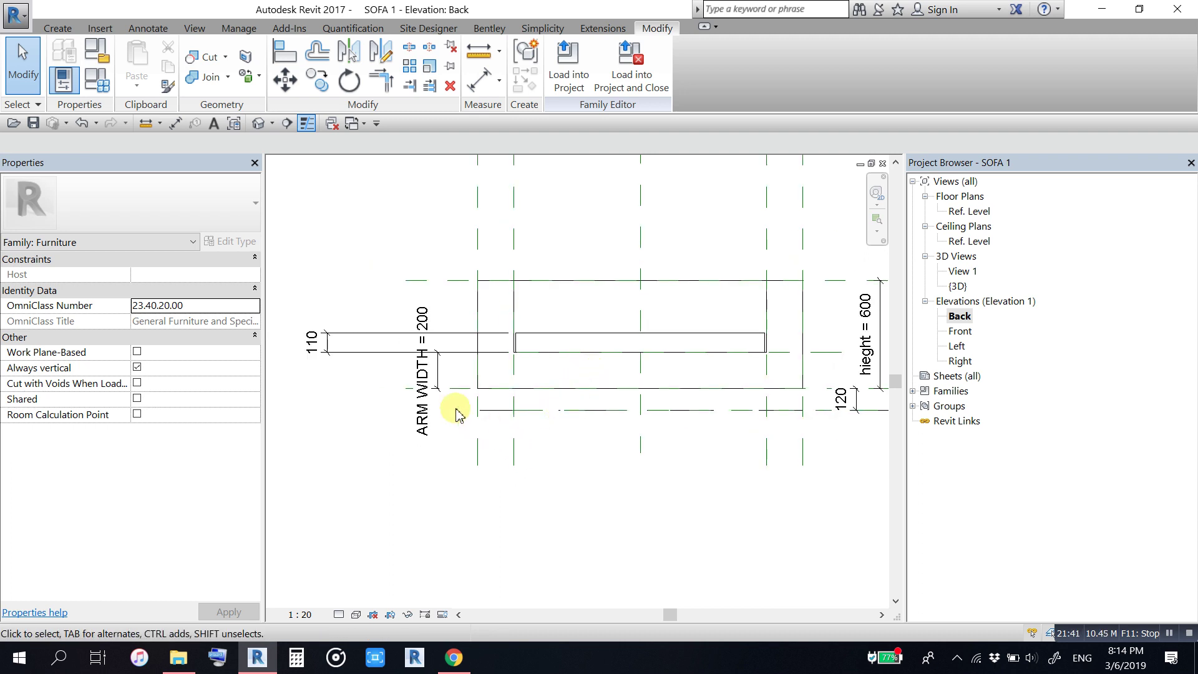
{"action": "left_click", "coordinate": [423, 382]}
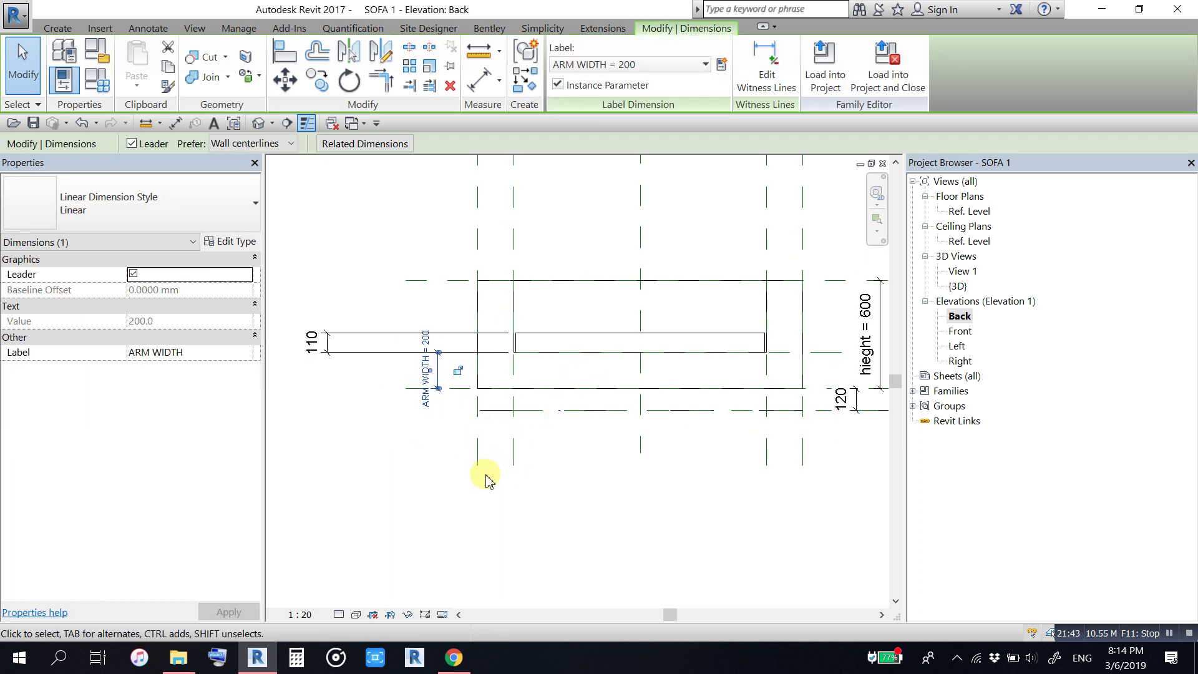
{"action": "key", "text": "Delete"}
Step: Add a 200 aligned dimension between two horizontal lines beside the geometry
{"action": "scroll", "coordinate": [516, 338], "scroll_direction": "up", "scroll_amount": 1}
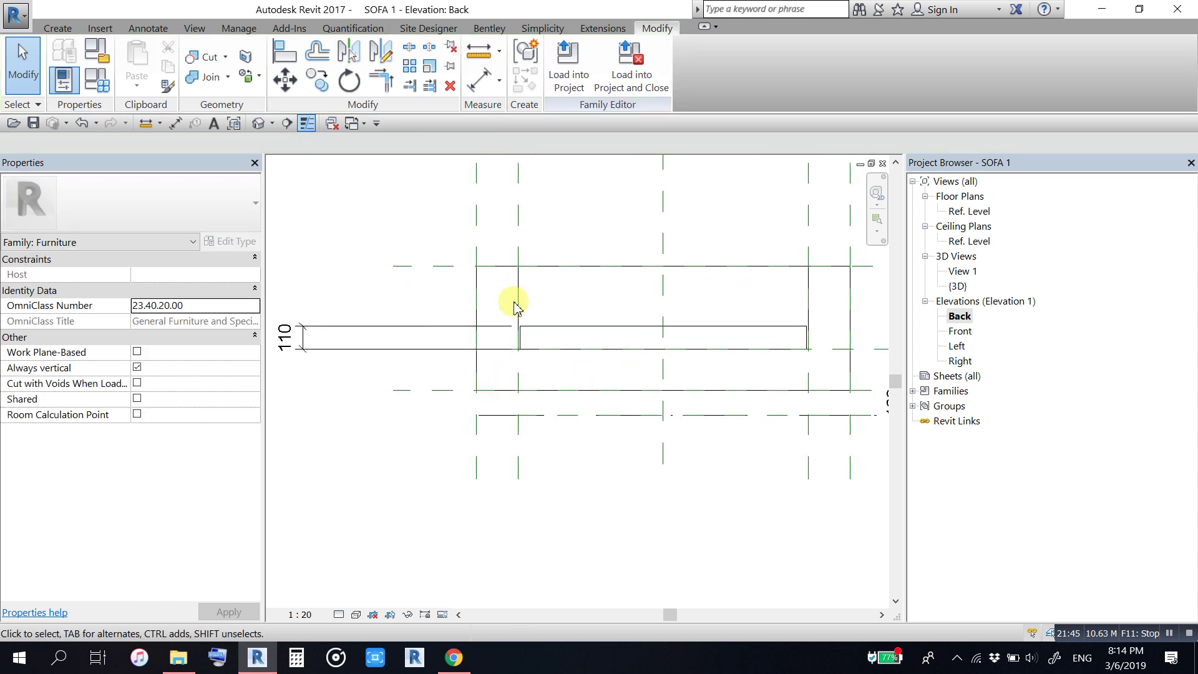
{"action": "left_click", "coordinate": [481, 80]}
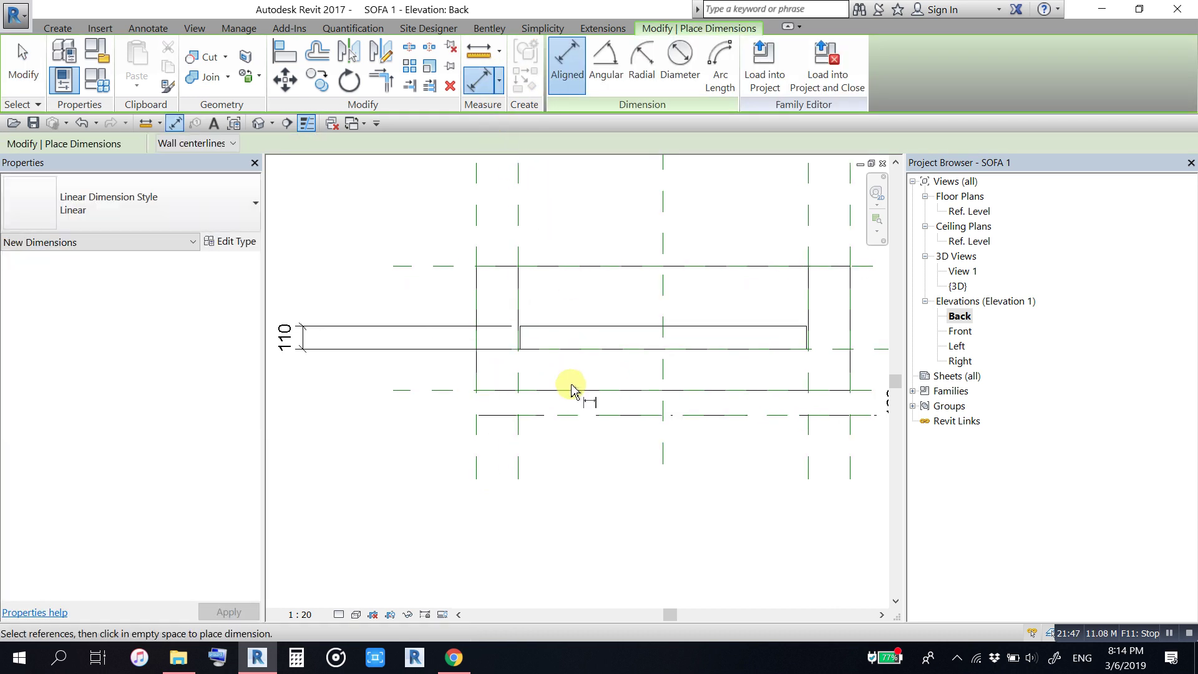
{"action": "scroll", "coordinate": [570, 391], "scroll_direction": "up", "scroll_amount": 2}
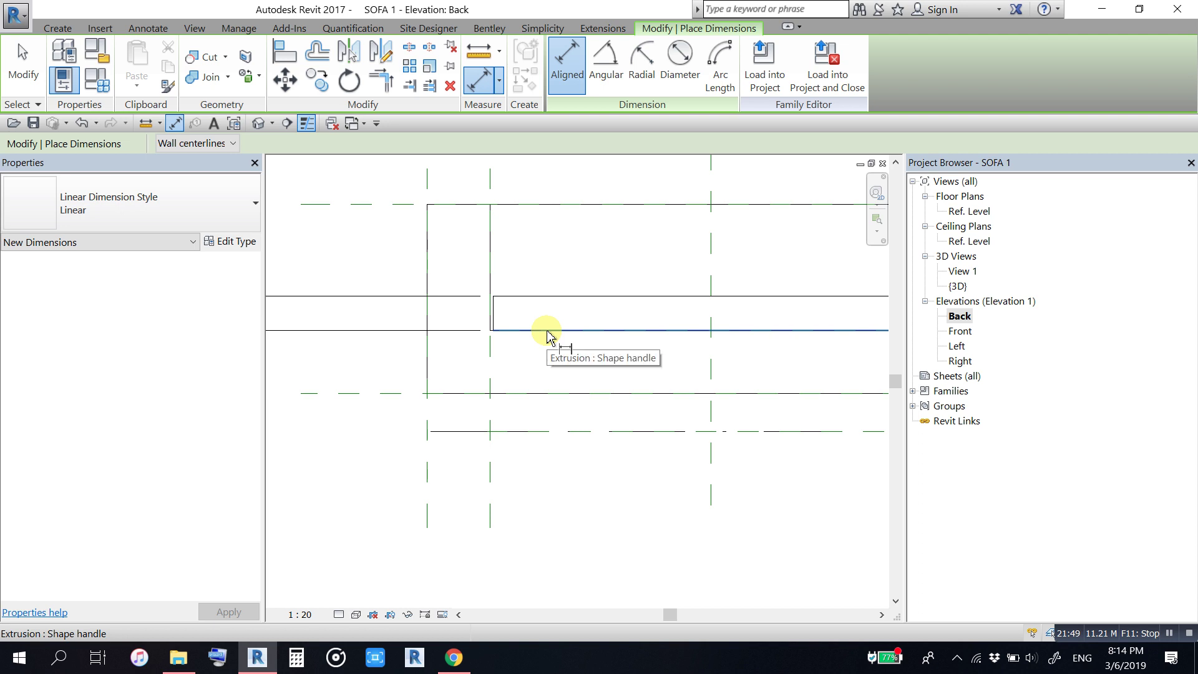
{"action": "scroll", "coordinate": [499, 350], "scroll_direction": "up", "scroll_amount": 1}
{"action": "scroll", "coordinate": [490, 325], "scroll_direction": "up", "scroll_amount": 1}
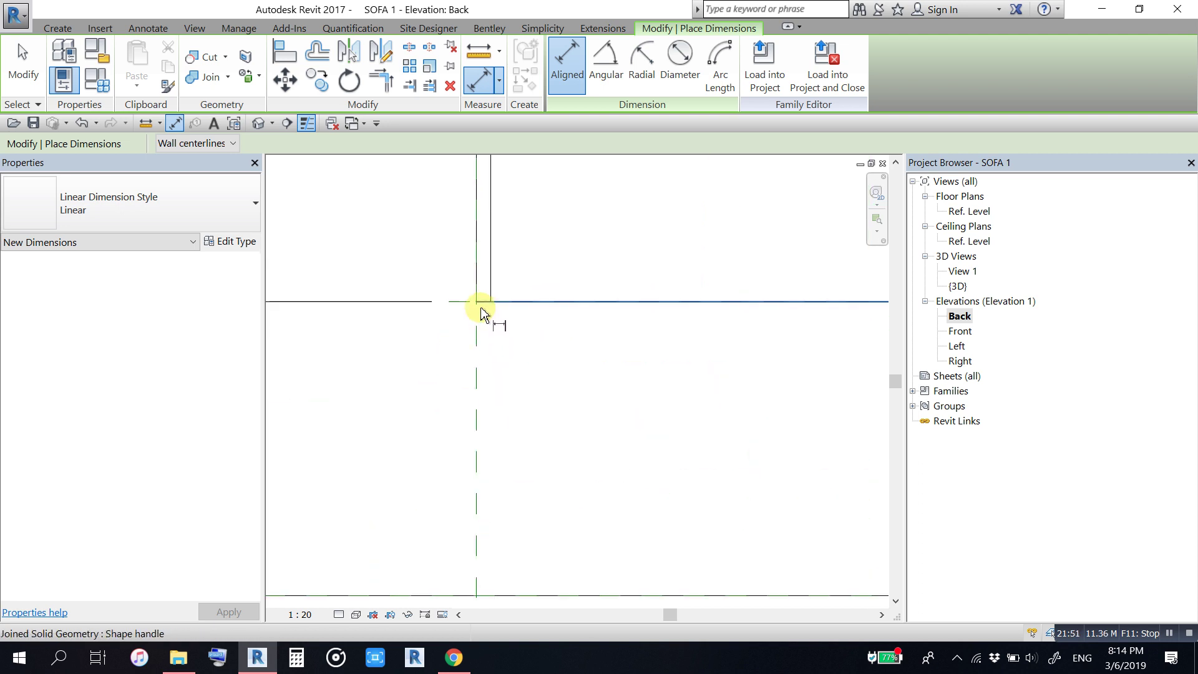
{"action": "scroll", "coordinate": [484, 309], "scroll_direction": "up", "scroll_amount": 1}
{"action": "left_click", "coordinate": [490, 299]}
{"action": "scroll", "coordinate": [543, 260], "scroll_direction": "down", "scroll_amount": 1}
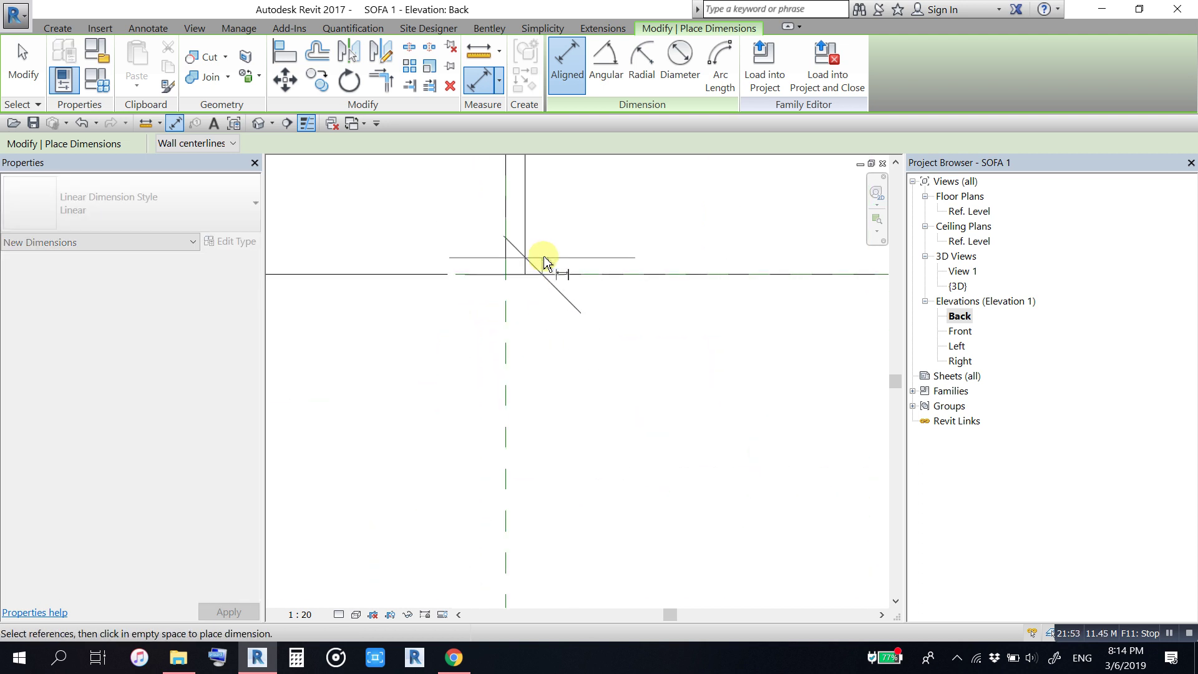
{"action": "scroll", "coordinate": [554, 271], "scroll_direction": "down", "scroll_amount": 1}
{"action": "scroll", "coordinate": [568, 302], "scroll_direction": "down", "scroll_amount": 1}
{"action": "scroll", "coordinate": [613, 349], "scroll_direction": "down", "scroll_amount": 1}
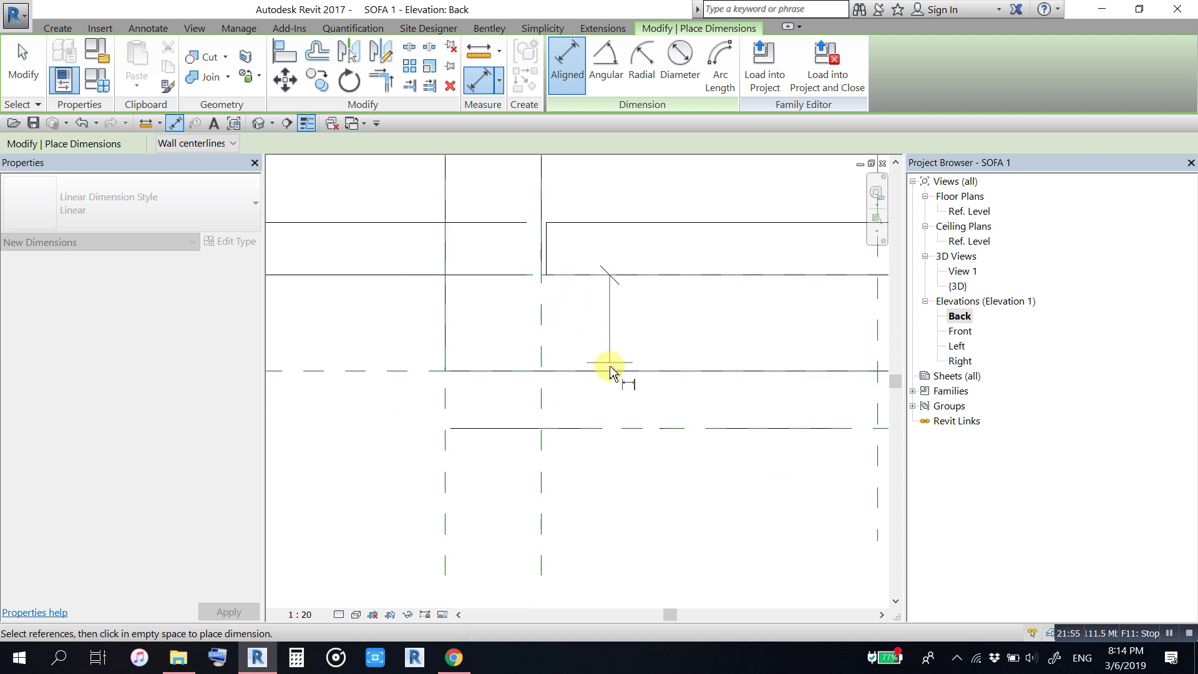
{"action": "left_click", "coordinate": [613, 371]}
{"action": "scroll", "coordinate": [699, 340], "scroll_direction": "down", "scroll_amount": 1}
{"action": "scroll", "coordinate": [507, 364], "scroll_direction": "down", "scroll_amount": 1}
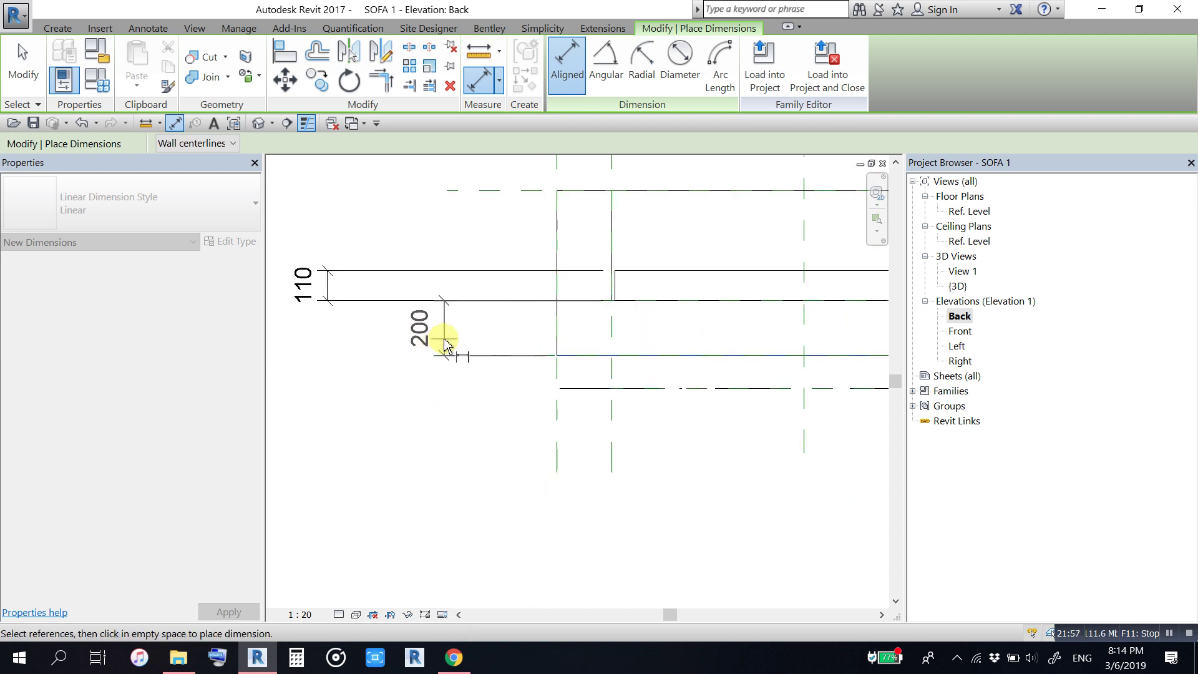
{"action": "left_click", "coordinate": [443, 337]}
{"action": "scroll", "coordinate": [373, 473], "scroll_direction": "down", "scroll_amount": 1}
{"action": "scroll", "coordinate": [373, 472], "scroll_direction": "down", "scroll_amount": 1}
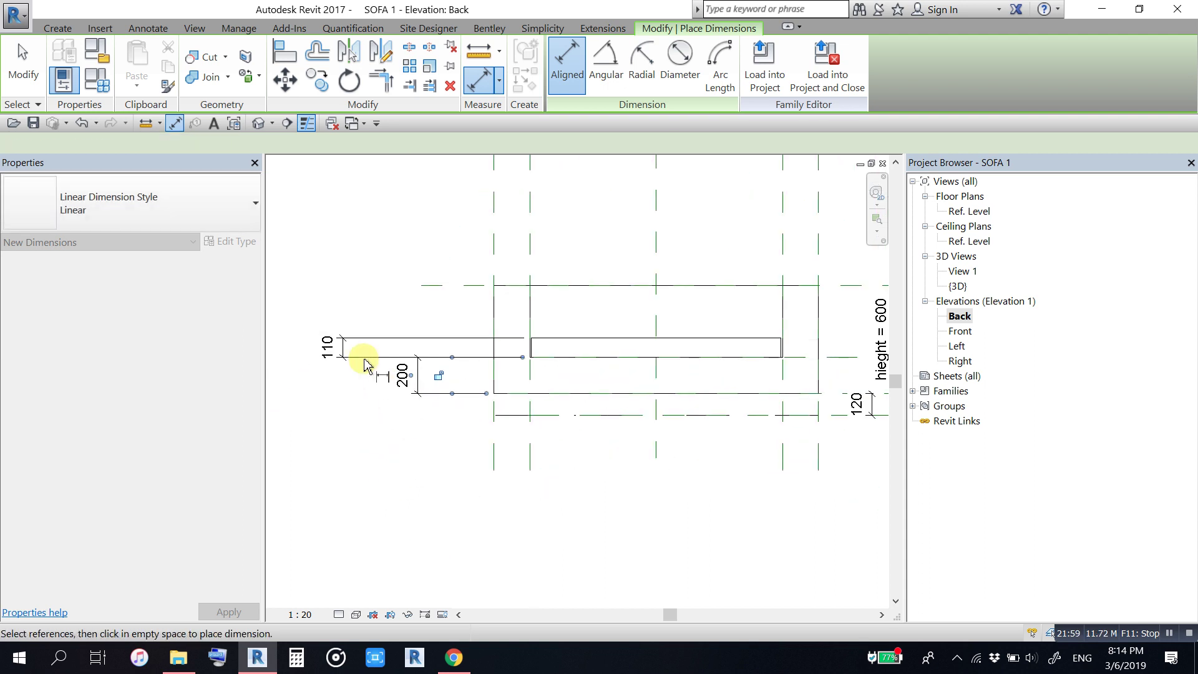
{"action": "key", "text": "Escape"}
{"action": "key", "text": "Escape"}
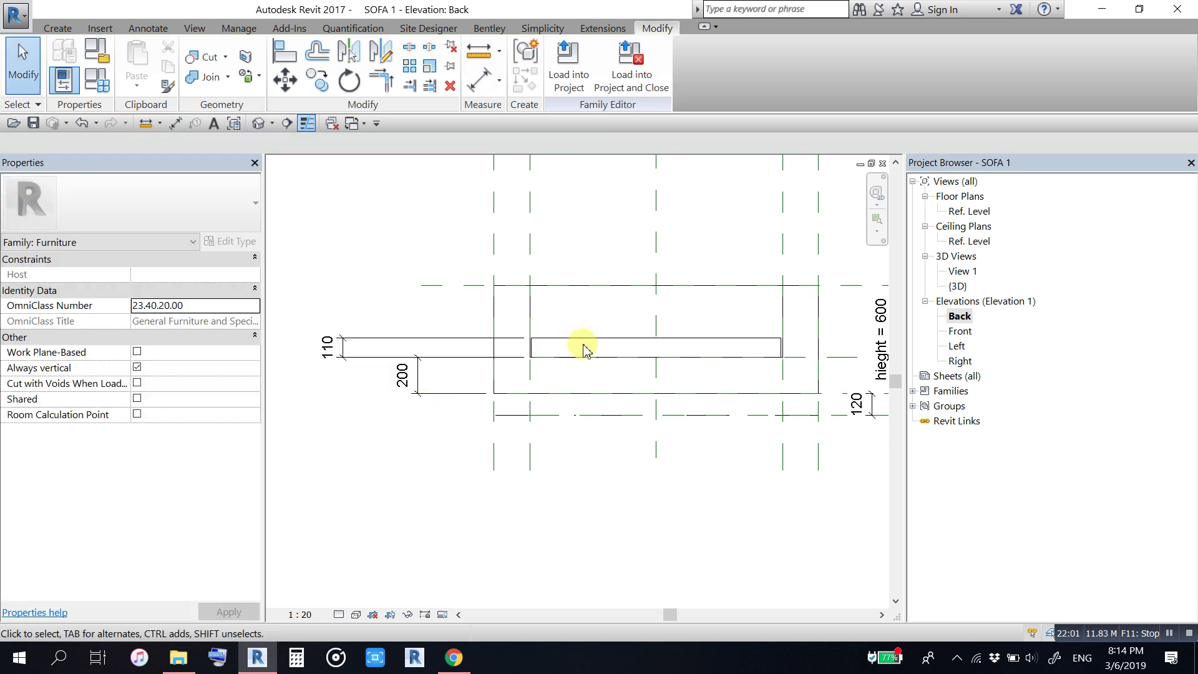
Step: Raise the seat extrusion's top slightly so it spans 320.0 to 450.0, then view in 3D
{"action": "left_click", "coordinate": [583, 345]}
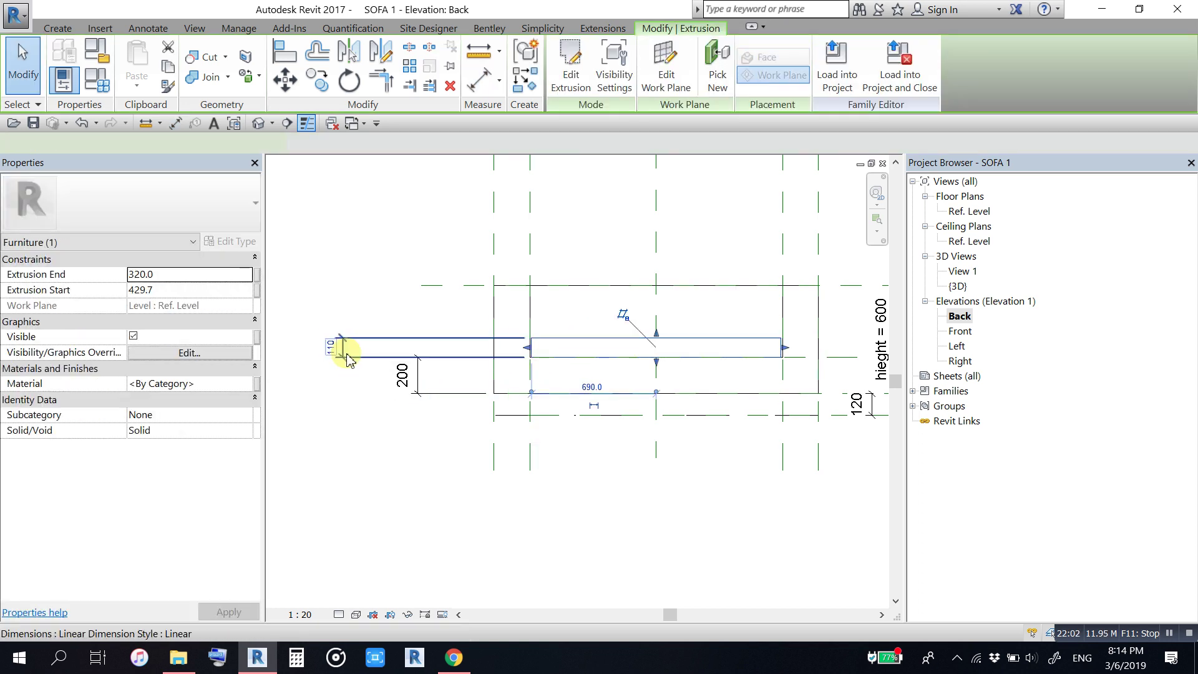
{"action": "scroll", "coordinate": [620, 294], "scroll_direction": "up", "scroll_amount": 1}
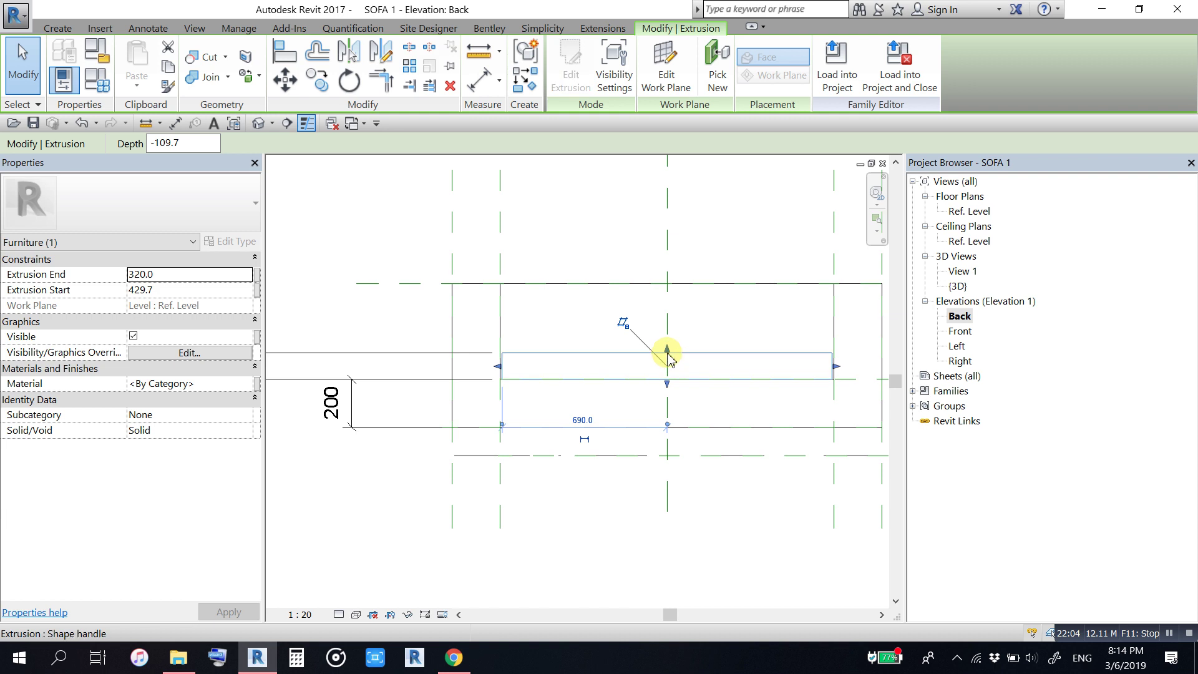
{"action": "left_click_drag", "start_coordinate": [671, 353], "coordinate": [673, 345]}
{"action": "left_click", "coordinate": [593, 474]}
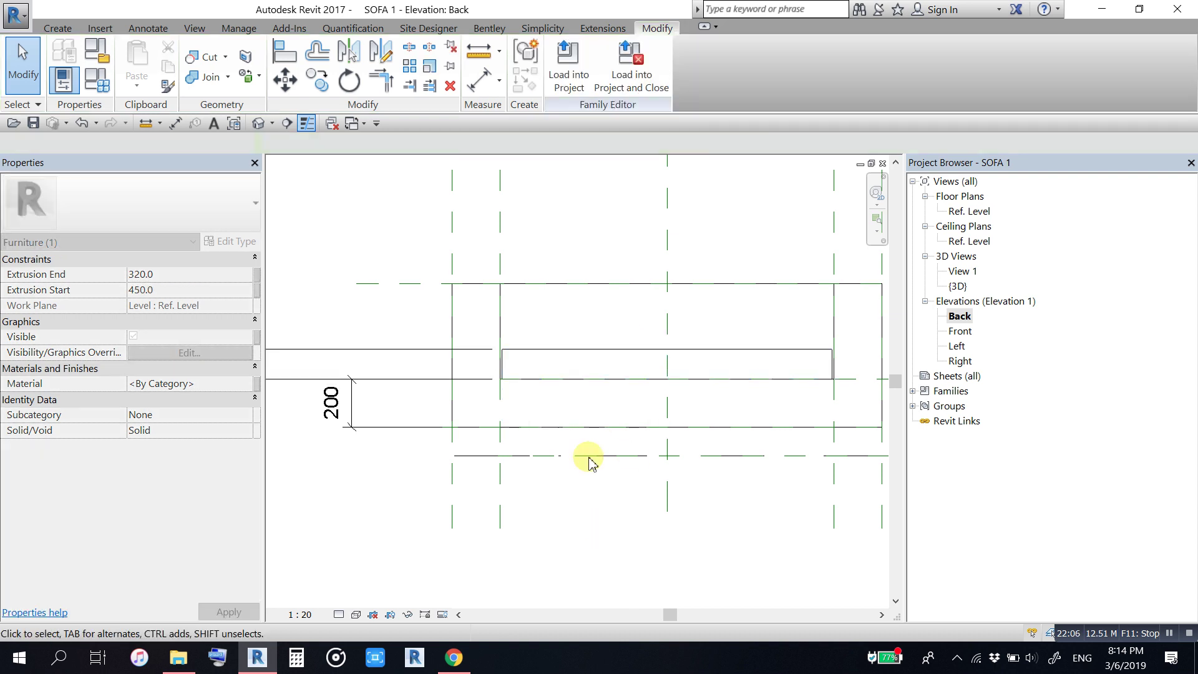
{"action": "left_click", "coordinate": [258, 123]}
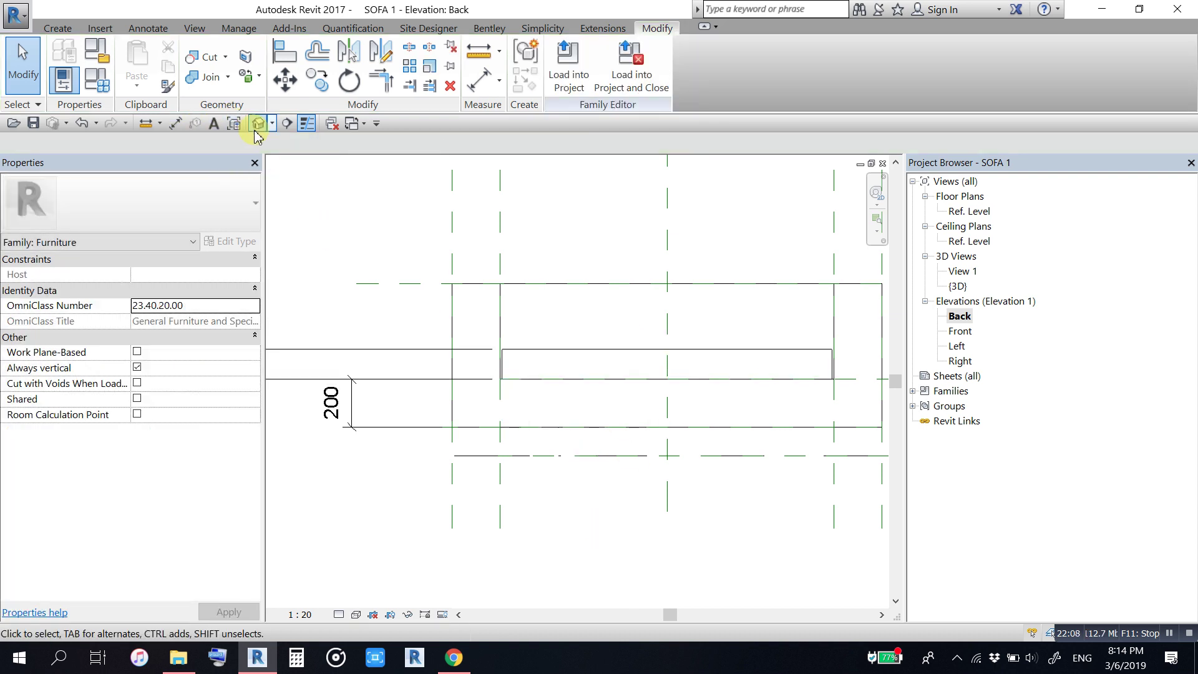
{"action": "scroll", "coordinate": [481, 267], "scroll_direction": "down", "scroll_amount": 3}
{"action": "middle_click_drag", "start_coordinate": [655, 335], "coordinate": [661, 394]}
{"action": "scroll", "coordinate": [556, 346], "scroll_direction": "up", "scroll_amount": 3}
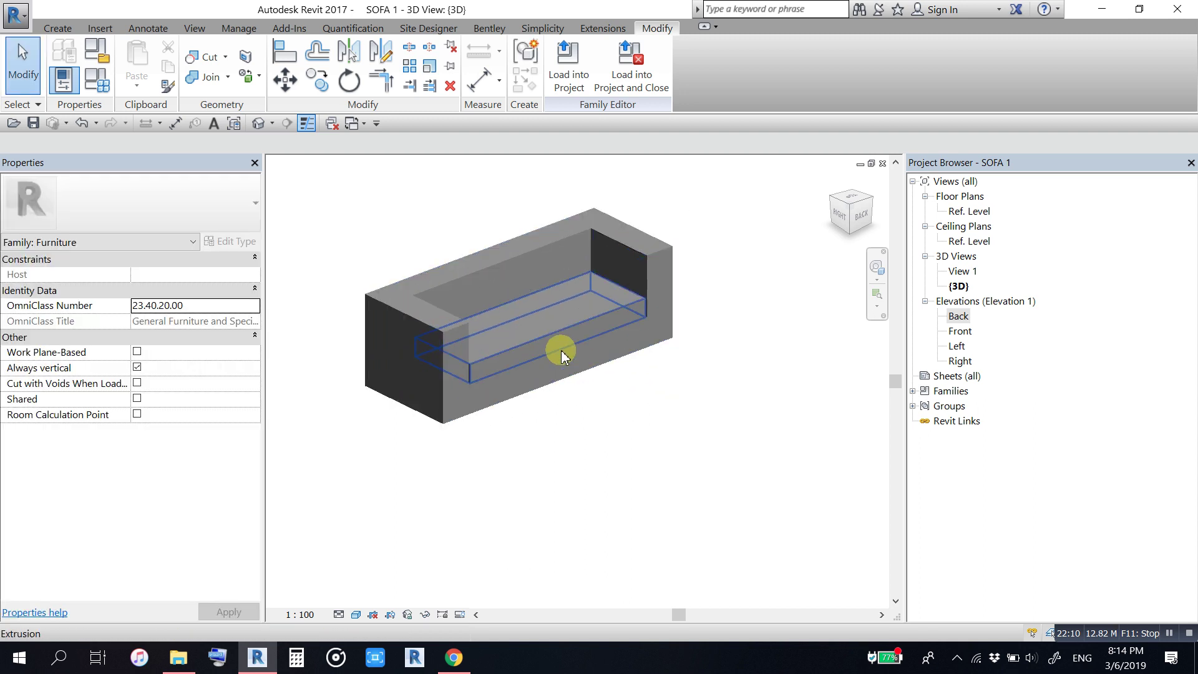
{"action": "scroll", "coordinate": [556, 346], "scroll_direction": "down", "scroll_amount": 1}
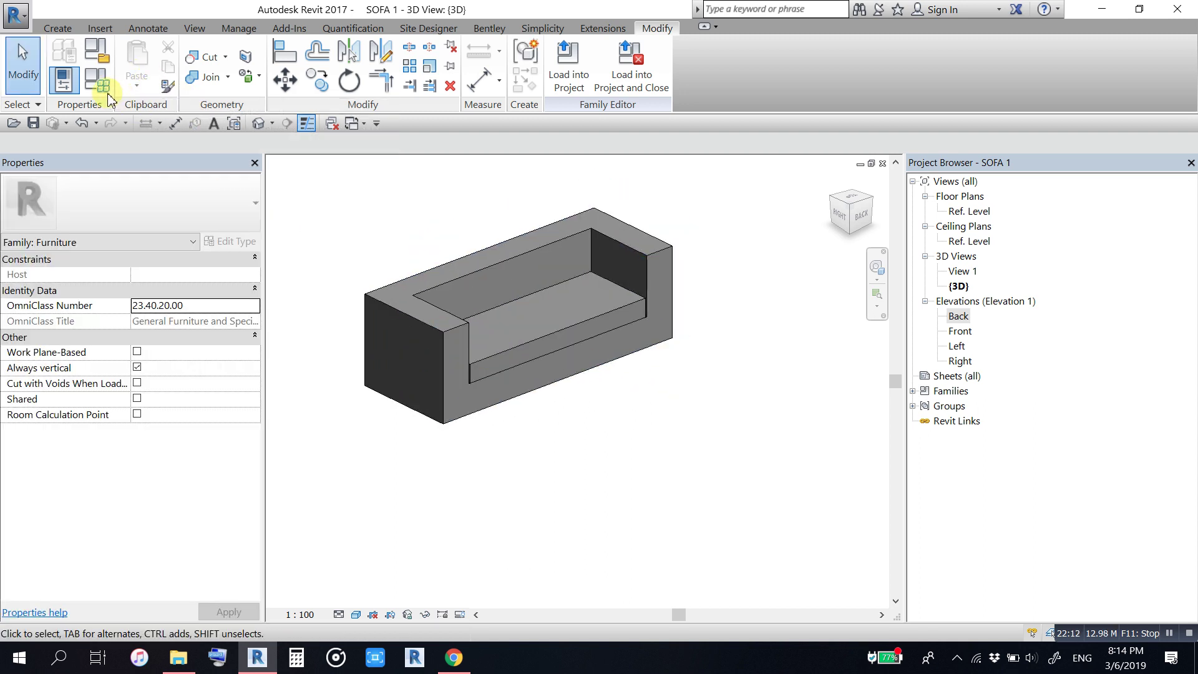
{"action": "left_click", "coordinate": [98, 80]}
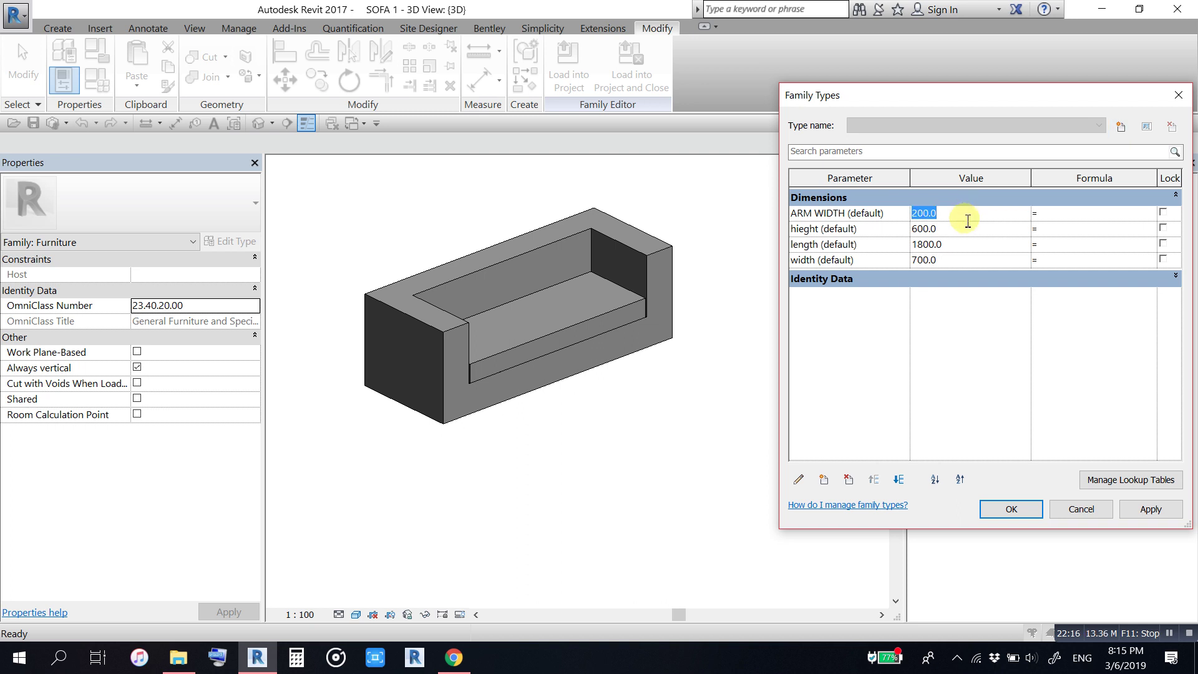
{"action": "left_click", "coordinate": [1150, 510]}
{"action": "type", "text": "250"}
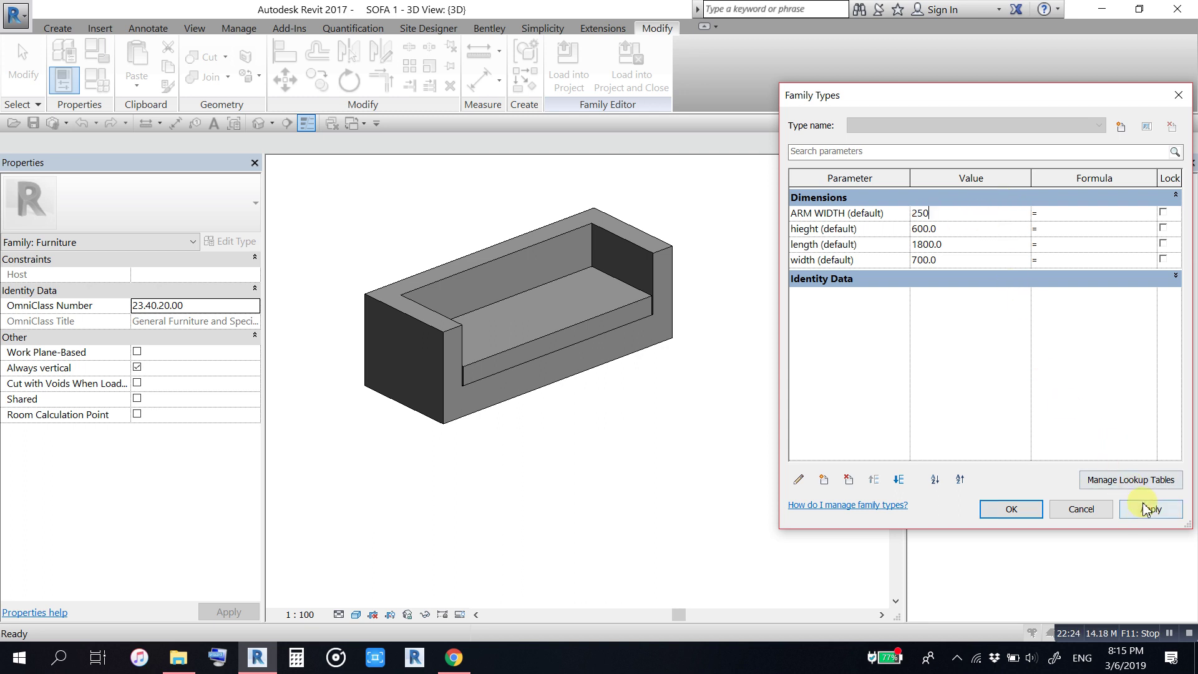
{"action": "left_click", "coordinate": [1149, 510]}
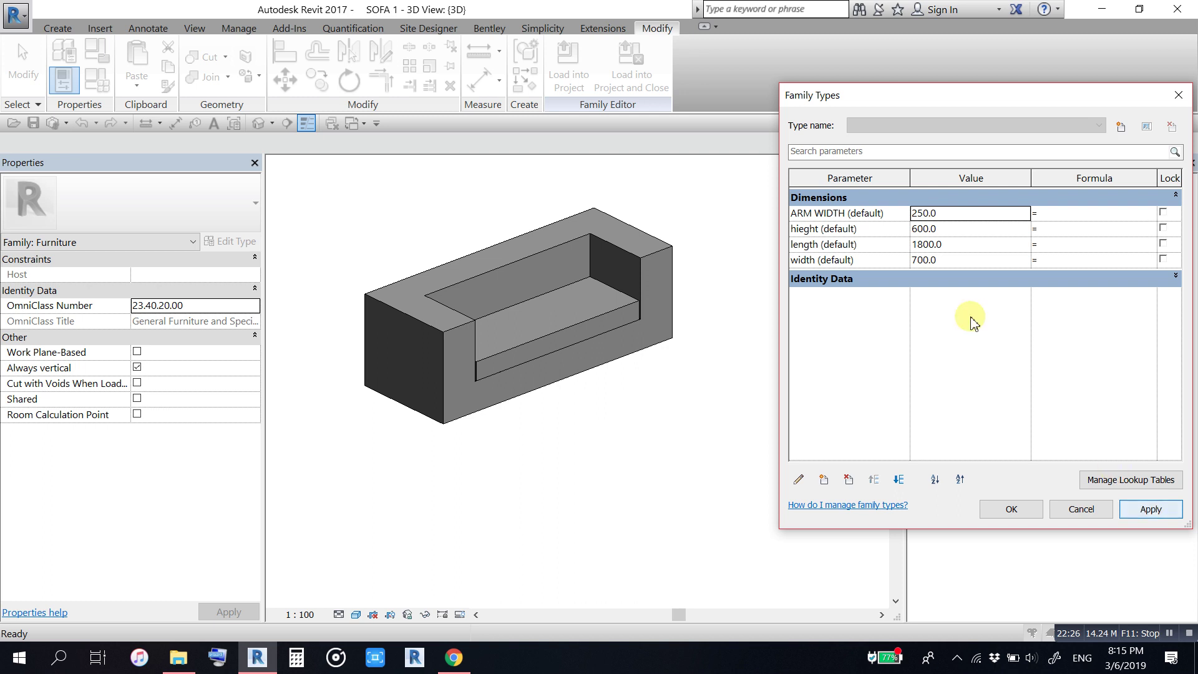
{"action": "left_click", "coordinate": [963, 215]}
{"action": "type", "text": "150"}
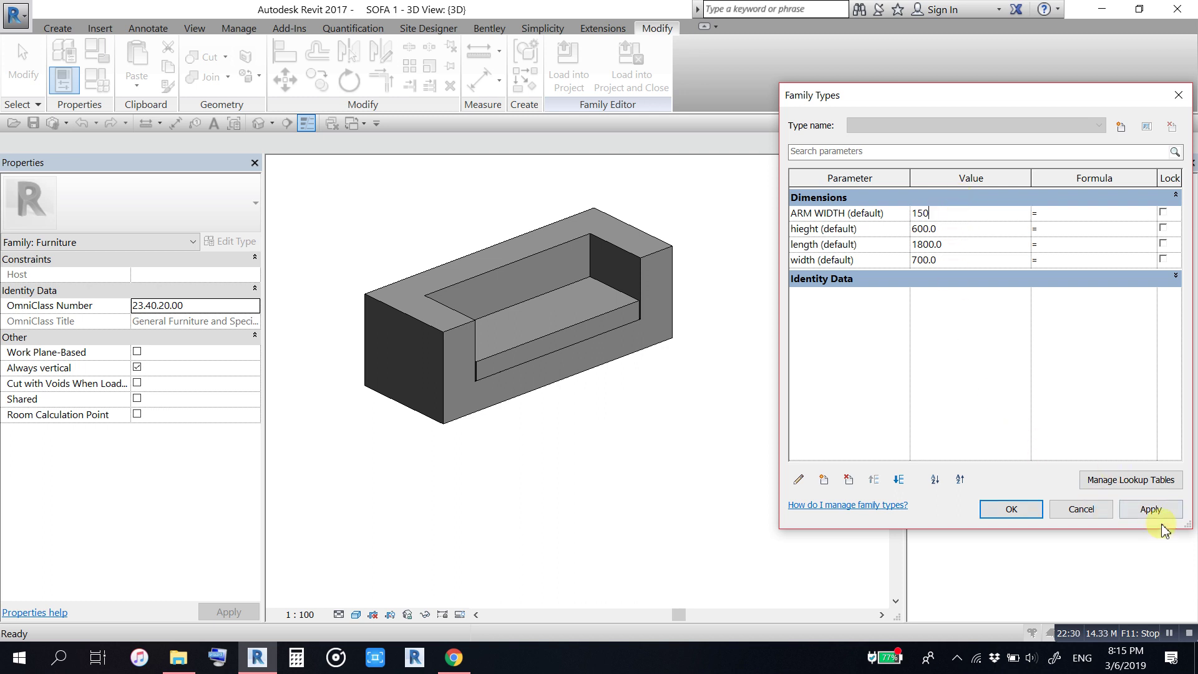
{"action": "left_click", "coordinate": [1149, 509]}
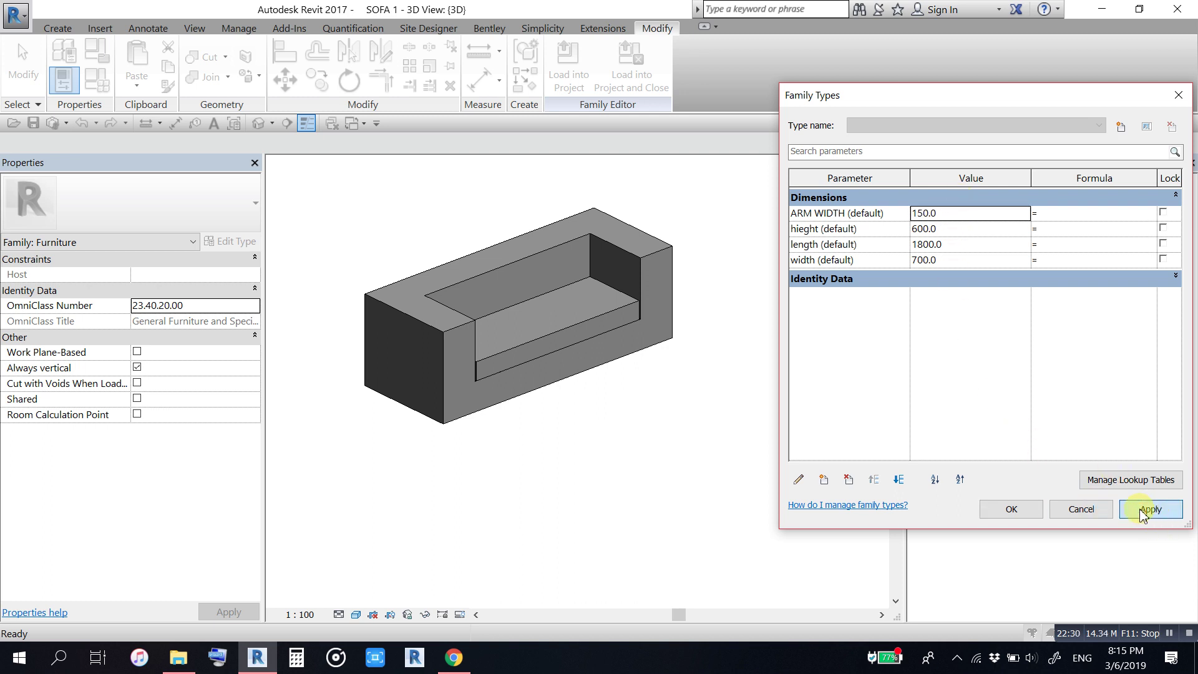
{"action": "left_click", "coordinate": [989, 517]}
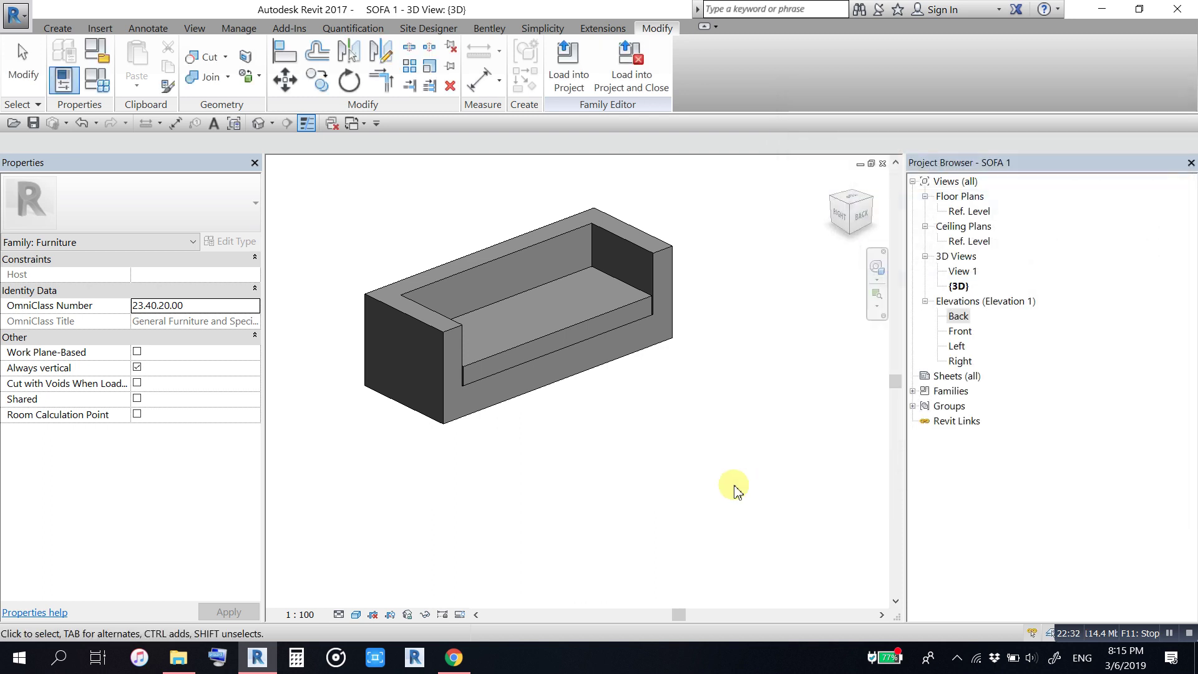
{"action": "middle_click_drag", "start_coordinate": [648, 369], "coordinate": [668, 409]}
{"action": "scroll", "coordinate": [668, 409], "scroll_direction": "up", "scroll_amount": 2}
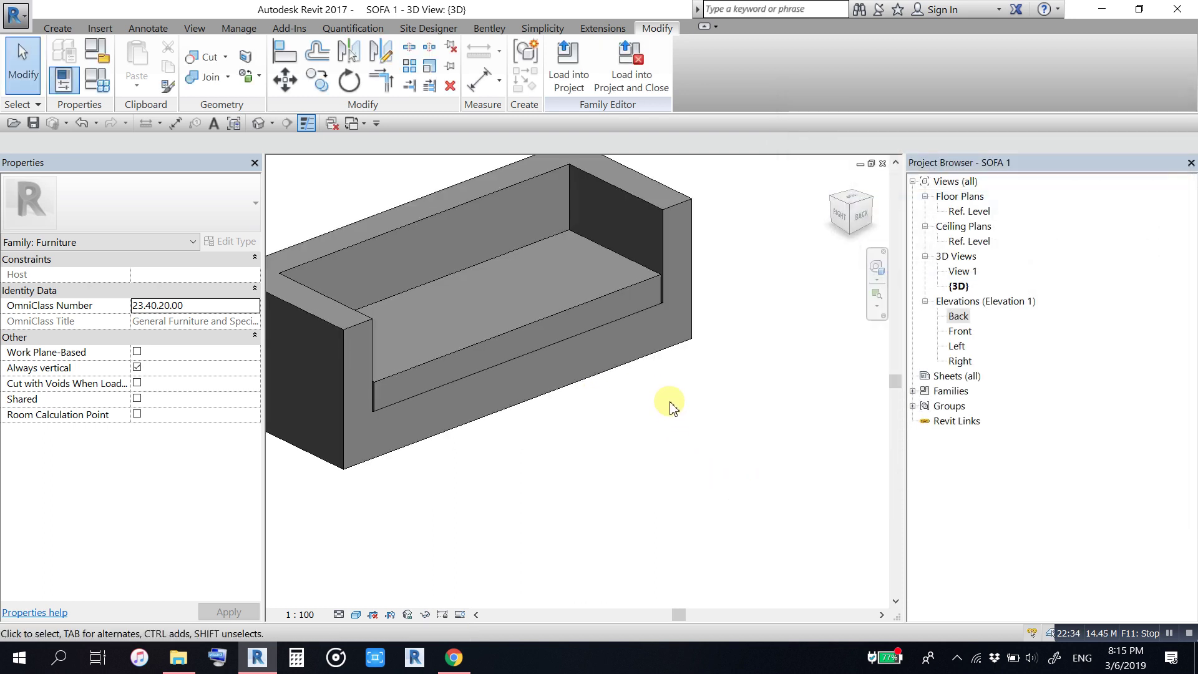
{"action": "scroll", "coordinate": [738, 343], "scroll_direction": "down", "scroll_amount": 2}
{"action": "middle_click_drag", "start_coordinate": [727, 334], "coordinate": [693, 374]}
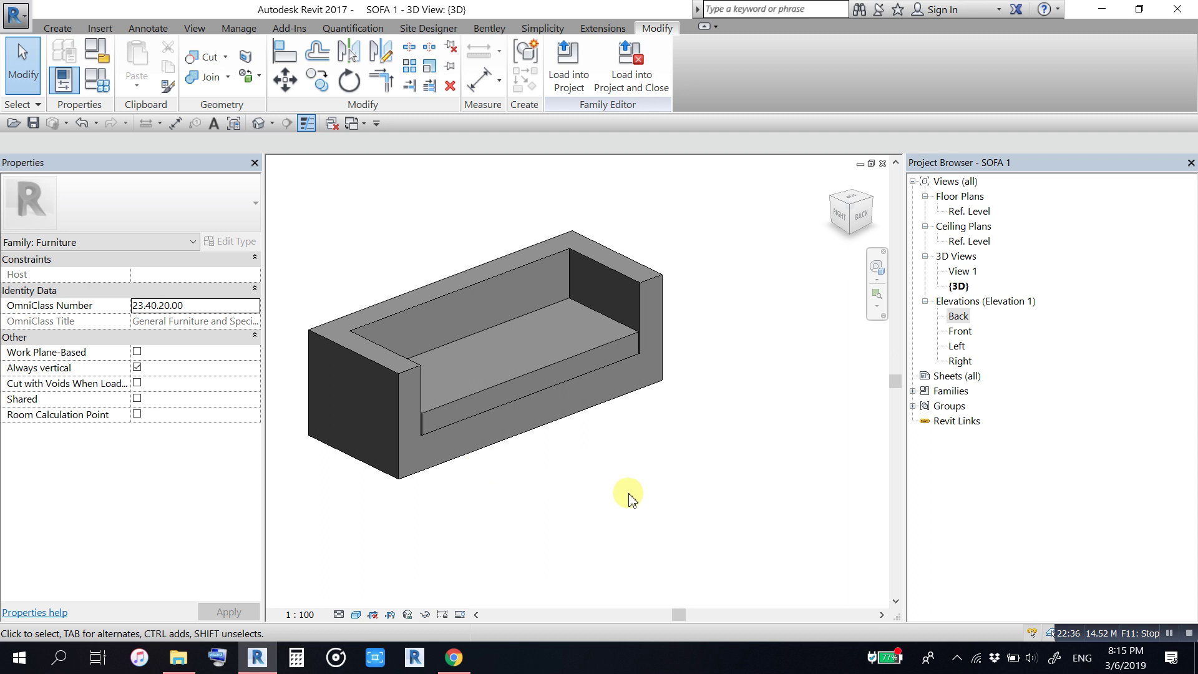
{"action": "middle_click_drag", "start_coordinate": [674, 458], "coordinate": [716, 450]}
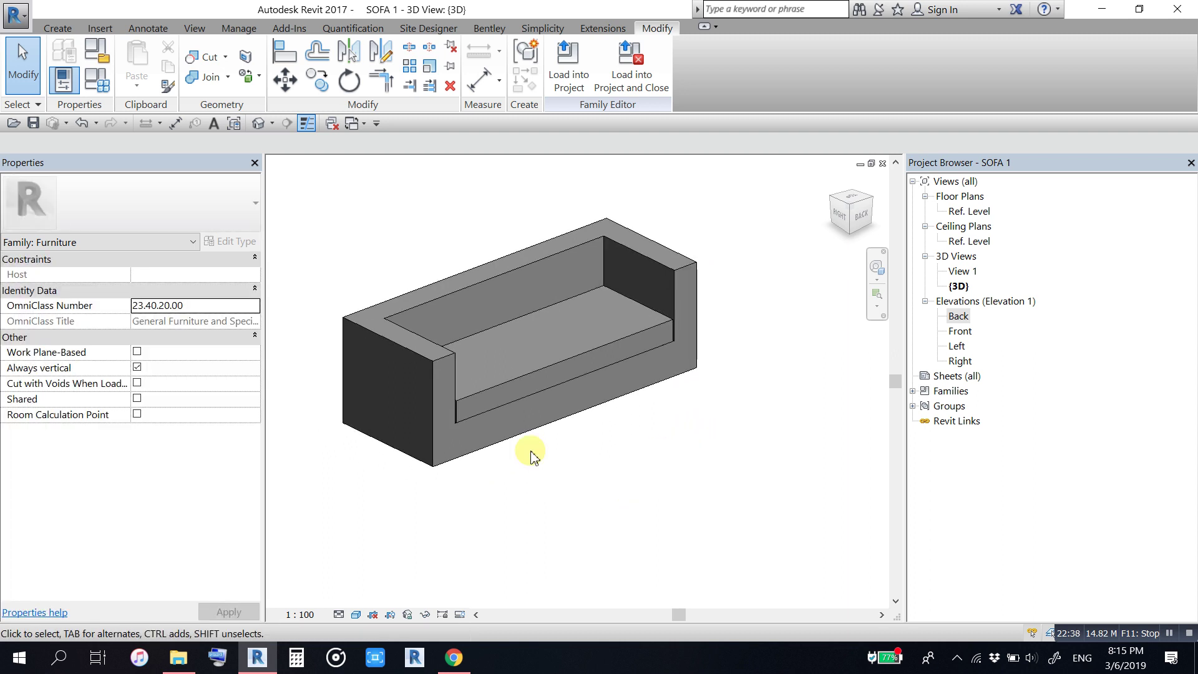
{"action": "scroll", "coordinate": [476, 471], "scroll_direction": "up", "scroll_amount": 1}
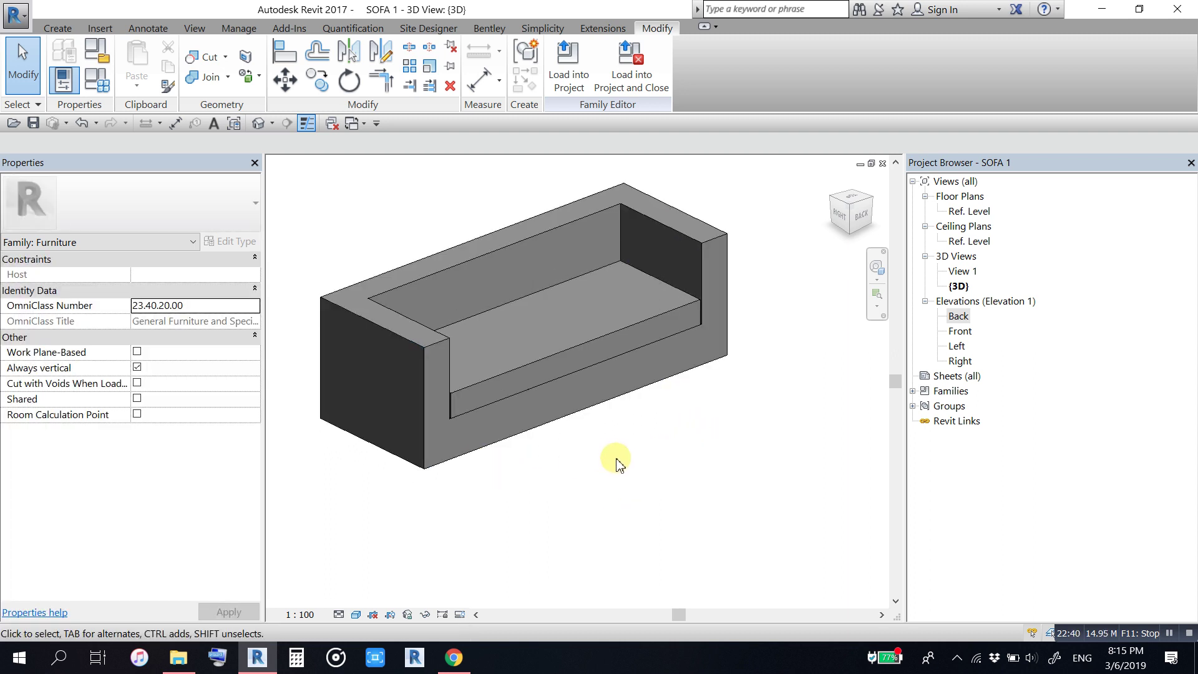
{"action": "scroll", "coordinate": [417, 365], "scroll_direction": "up", "scroll_amount": 1}
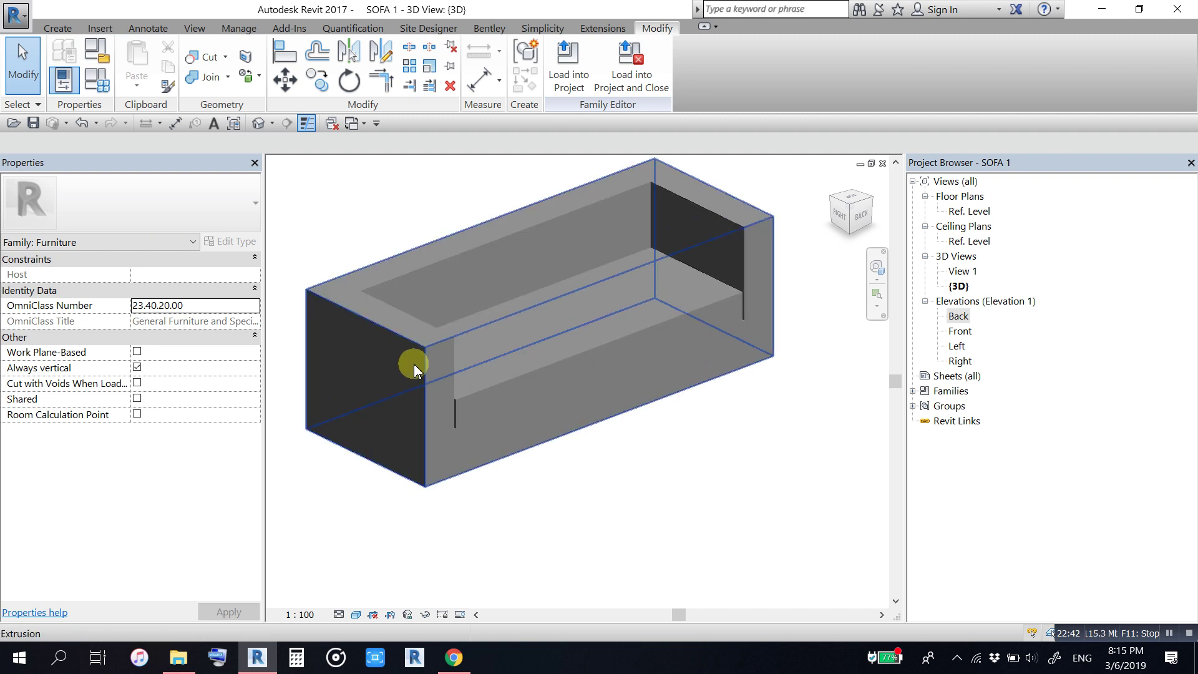
{"action": "scroll", "coordinate": [429, 395], "scroll_direction": "up", "scroll_amount": 3}
{"action": "scroll", "coordinate": [429, 395], "scroll_direction": "down", "scroll_amount": 2}
{"action": "scroll", "coordinate": [401, 396], "scroll_direction": "down", "scroll_amount": 2}
{"action": "scroll", "coordinate": [454, 481], "scroll_direction": "up", "scroll_amount": 1}
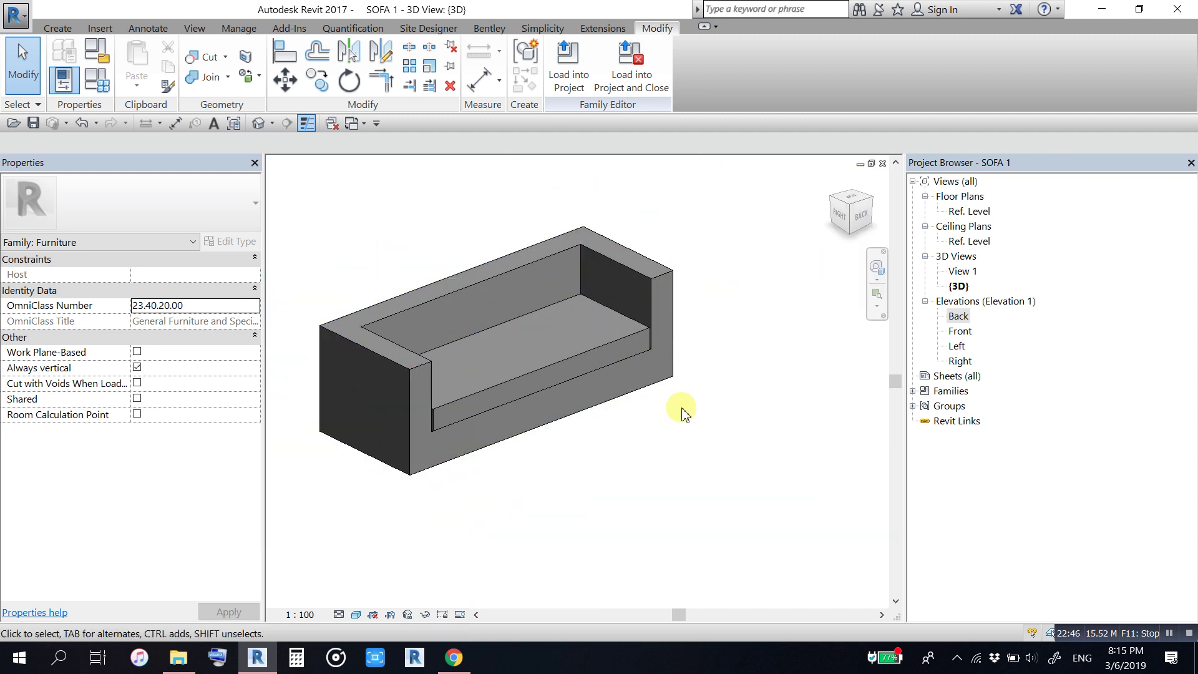
Step: In the Ref. Level floor plan, edit the sofa extrusion's sketch
{"action": "left_click", "coordinate": [620, 404]}
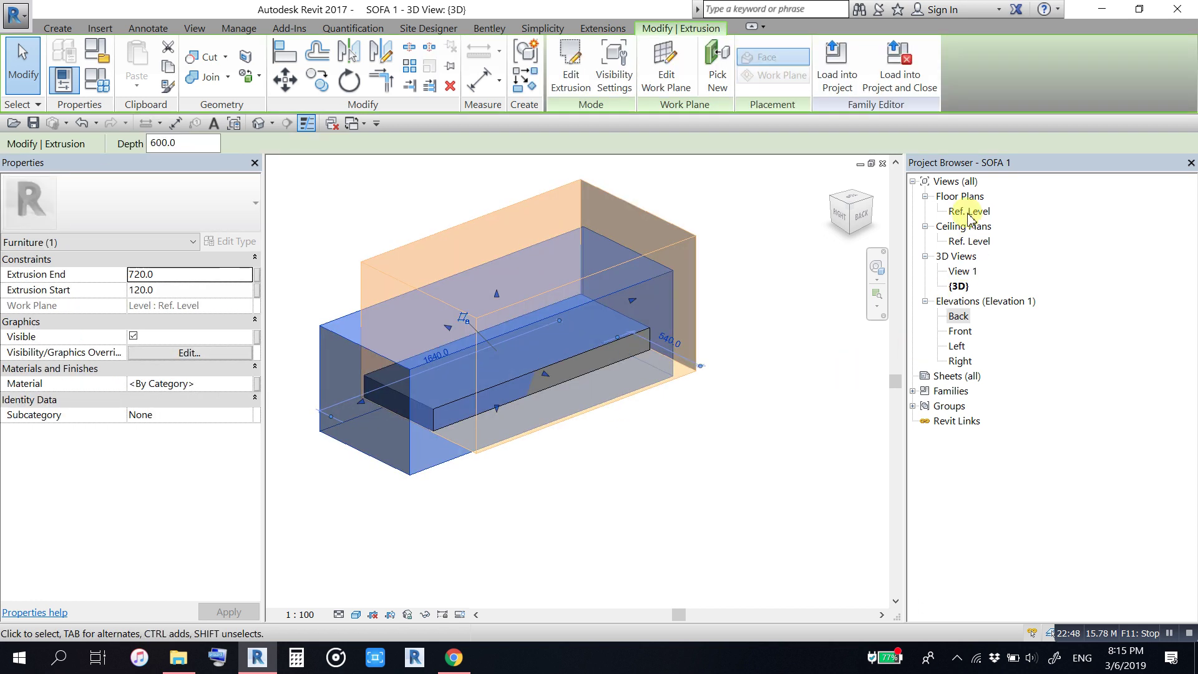
{"action": "left_click", "coordinate": [969, 211]}
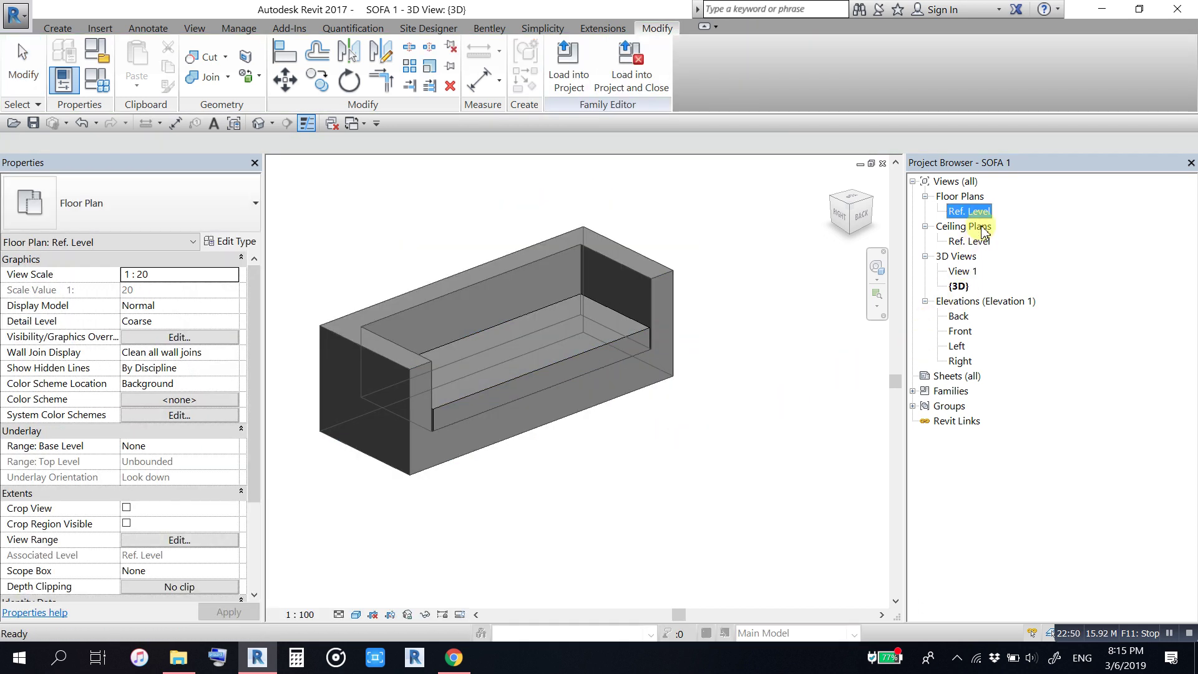
{"action": "double_click", "coordinate": [970, 211]}
{"action": "left_click", "coordinate": [703, 453]}
{"action": "scroll", "coordinate": [703, 455], "scroll_direction": "down", "scroll_amount": 2}
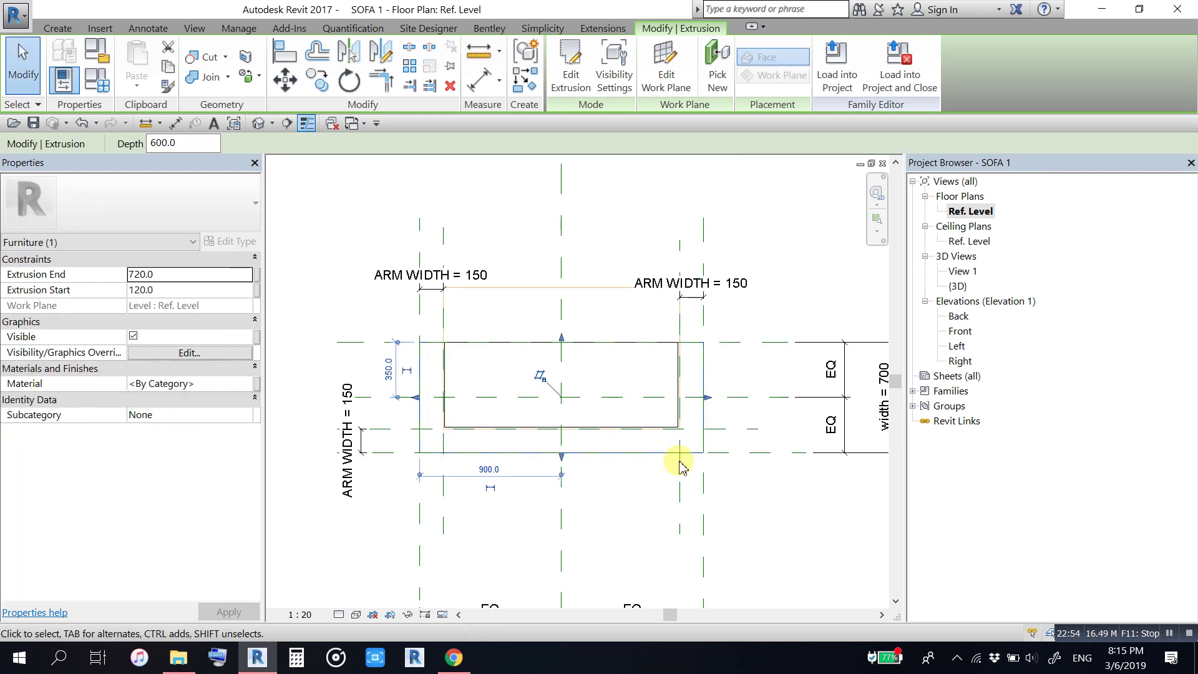
{"action": "left_click", "coordinate": [571, 67]}
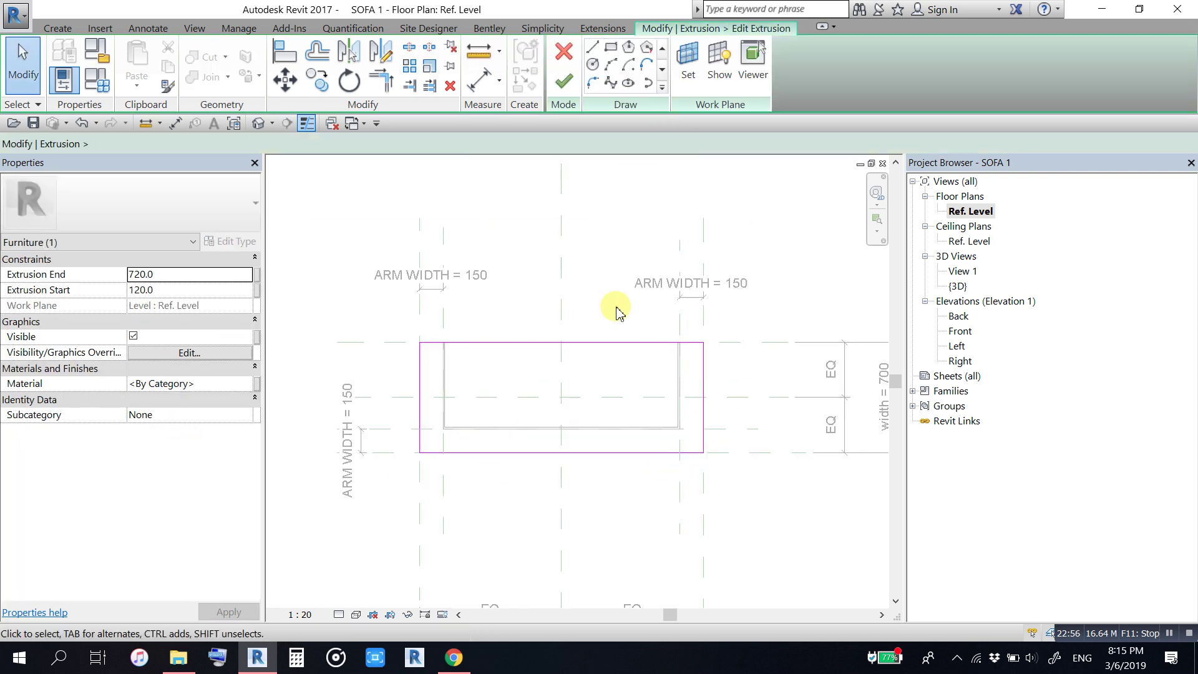
Step: Draw a radius 40.0 fillet arc at the sketch's top-right corner
{"action": "scroll", "coordinate": [685, 368], "scroll_direction": "up", "scroll_amount": 1}
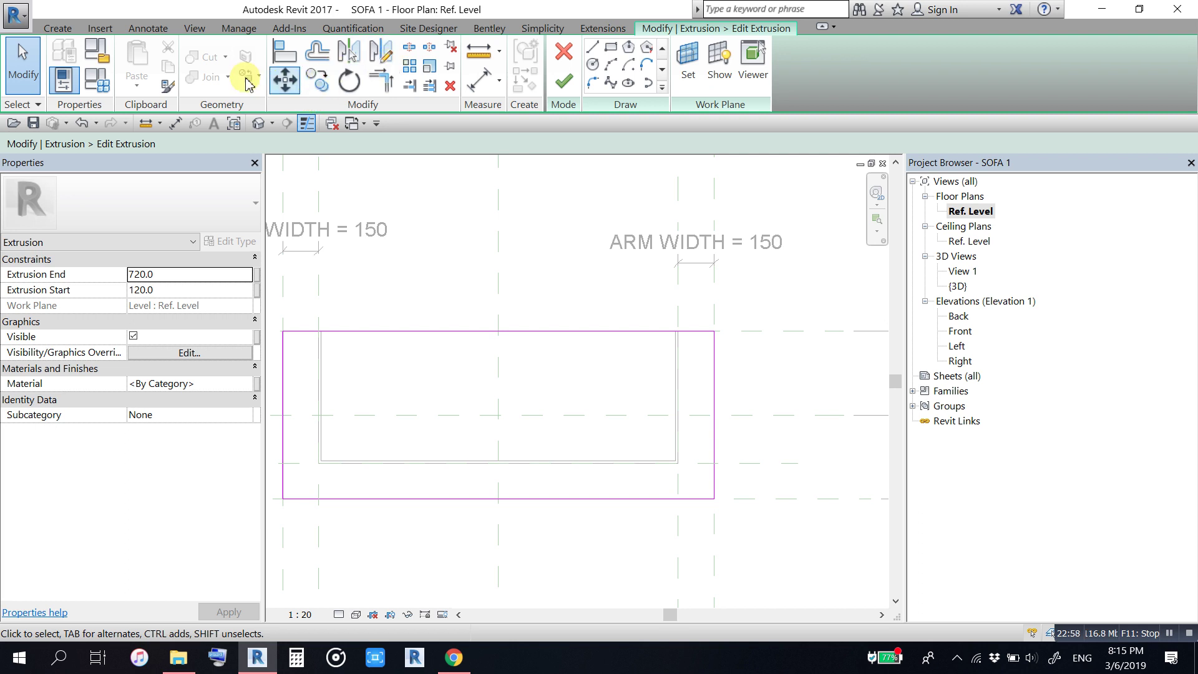
{"action": "left_click", "coordinate": [619, 69]}
{"action": "scroll", "coordinate": [716, 339], "scroll_direction": "up", "scroll_amount": 1}
{"action": "scroll", "coordinate": [715, 339], "scroll_direction": "up", "scroll_amount": 3}
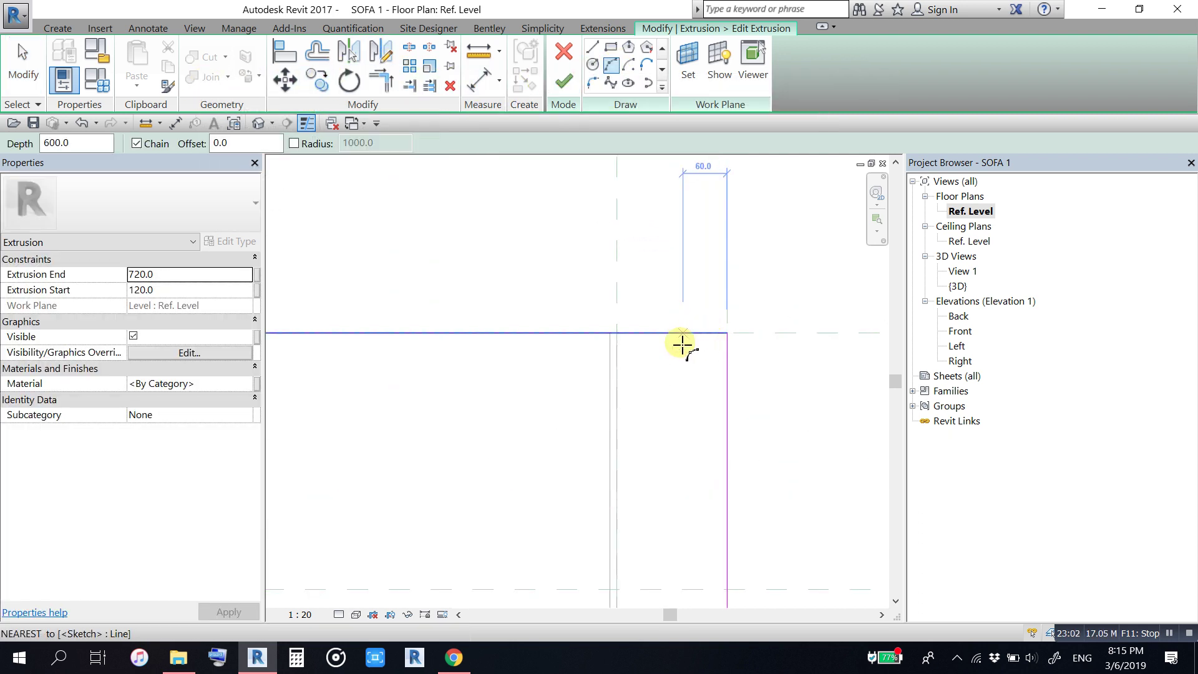
{"action": "left_click", "coordinate": [697, 338]}
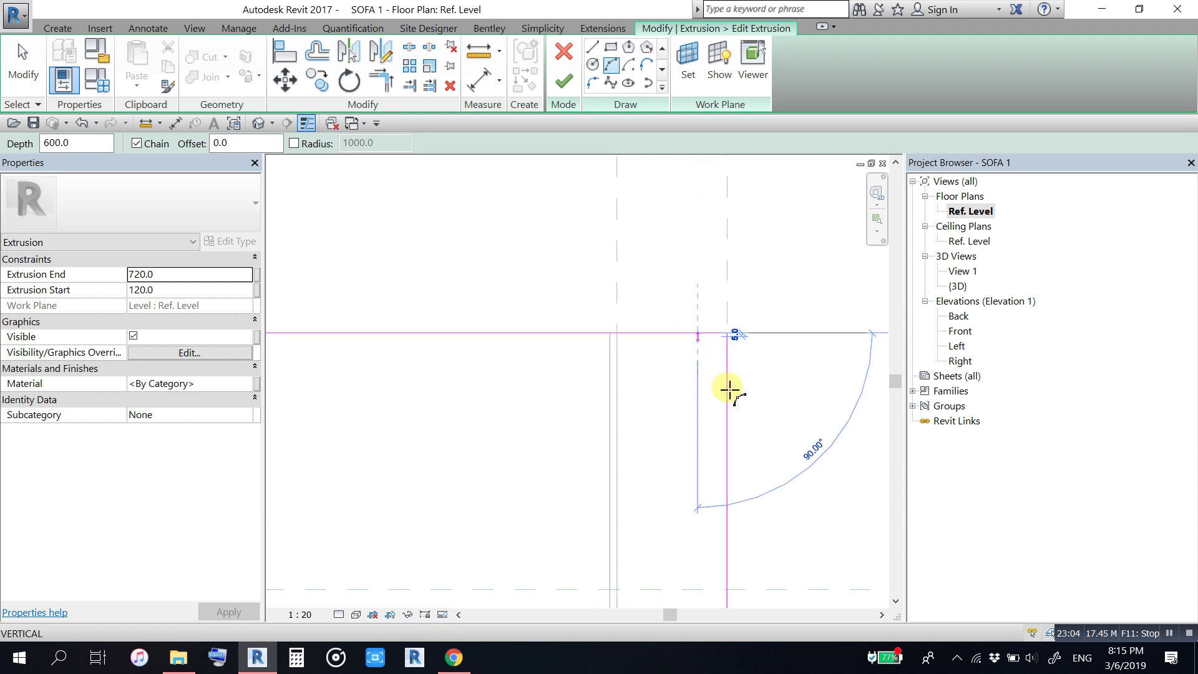
{"action": "scroll", "coordinate": [726, 370], "scroll_direction": "up", "scroll_amount": 2}
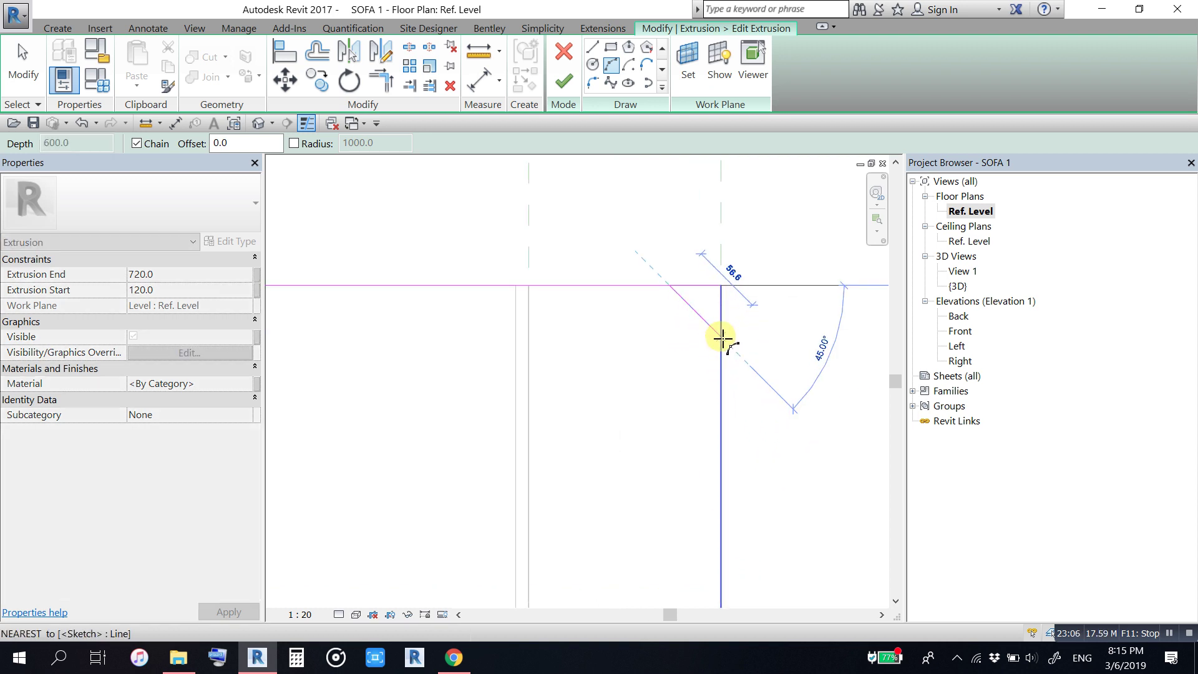
{"action": "left_click", "coordinate": [730, 343]}
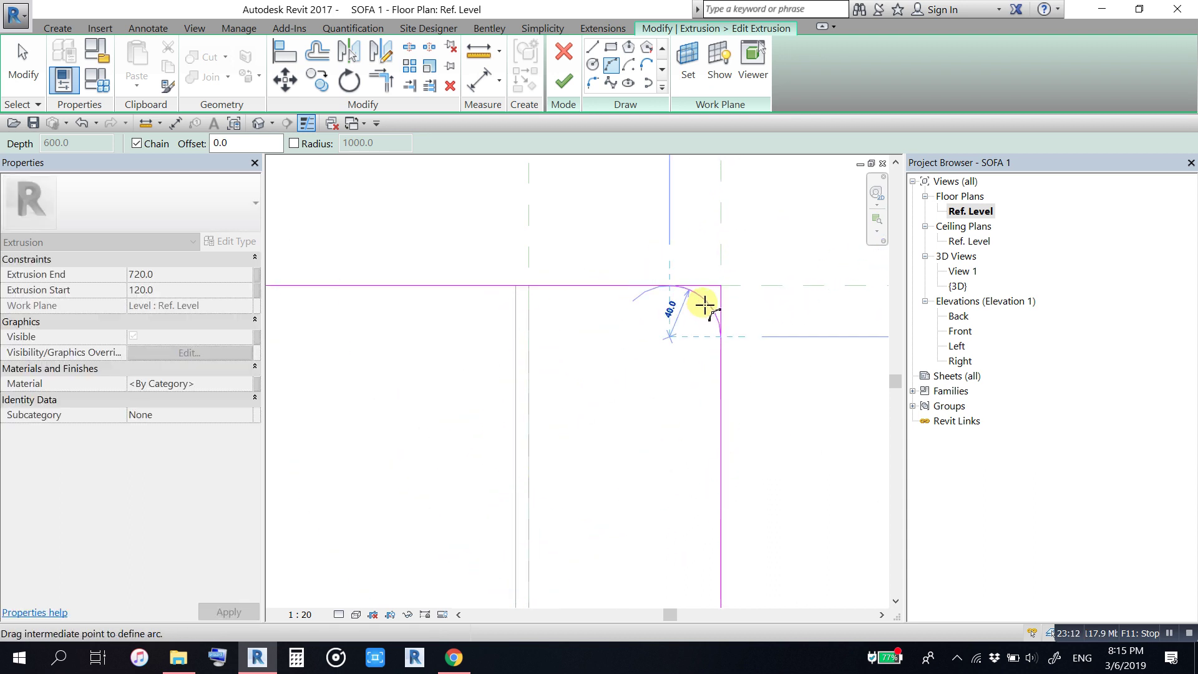
{"action": "left_click", "coordinate": [706, 306]}
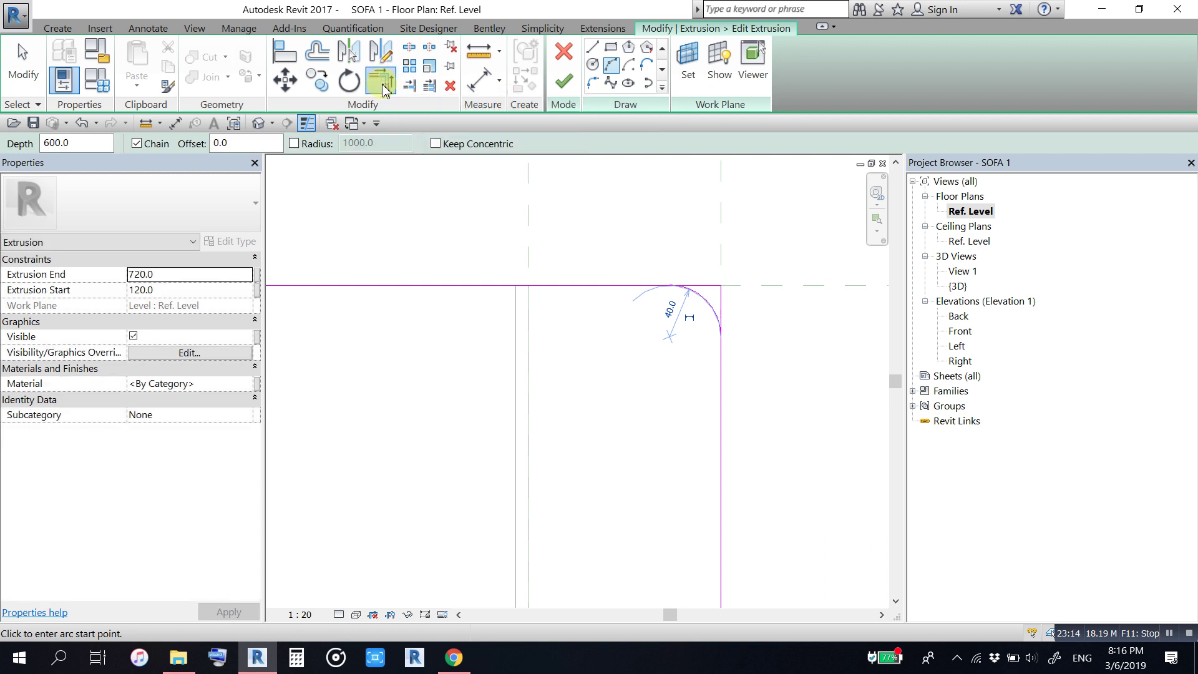
Step: Trim the adjoining edge lines to meet the corner arc
{"action": "left_click", "coordinate": [383, 86]}
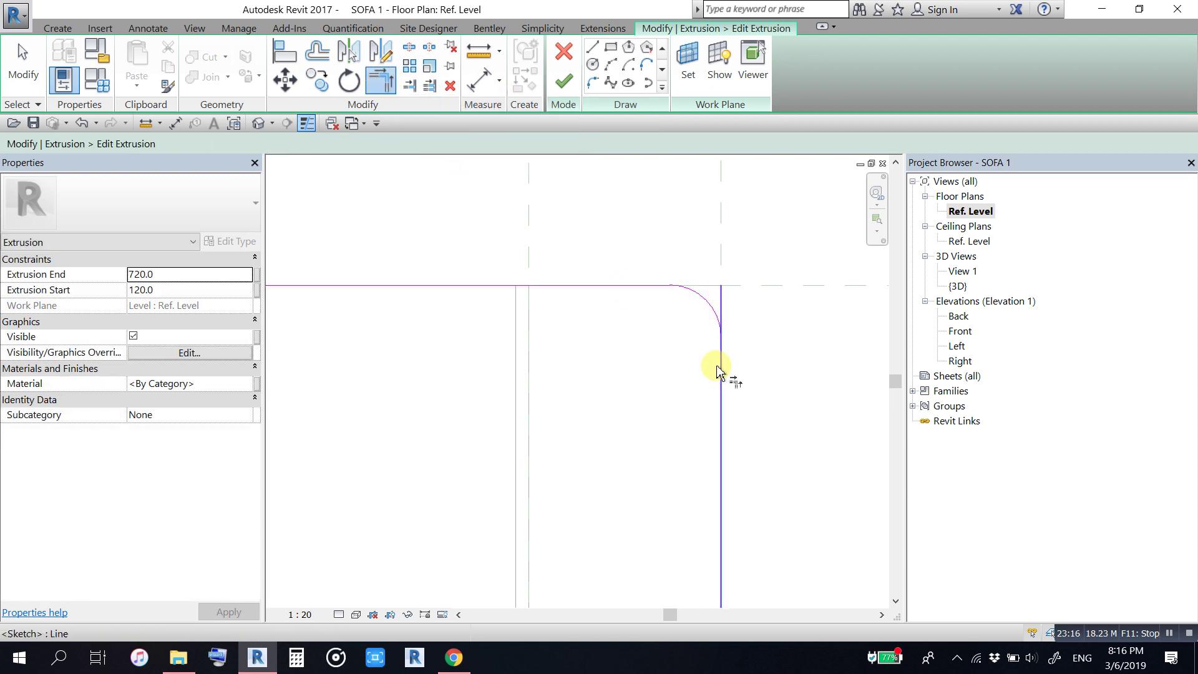
{"action": "left_click", "coordinate": [718, 350]}
{"action": "key", "text": "t"}
{"action": "key", "text": "r"}
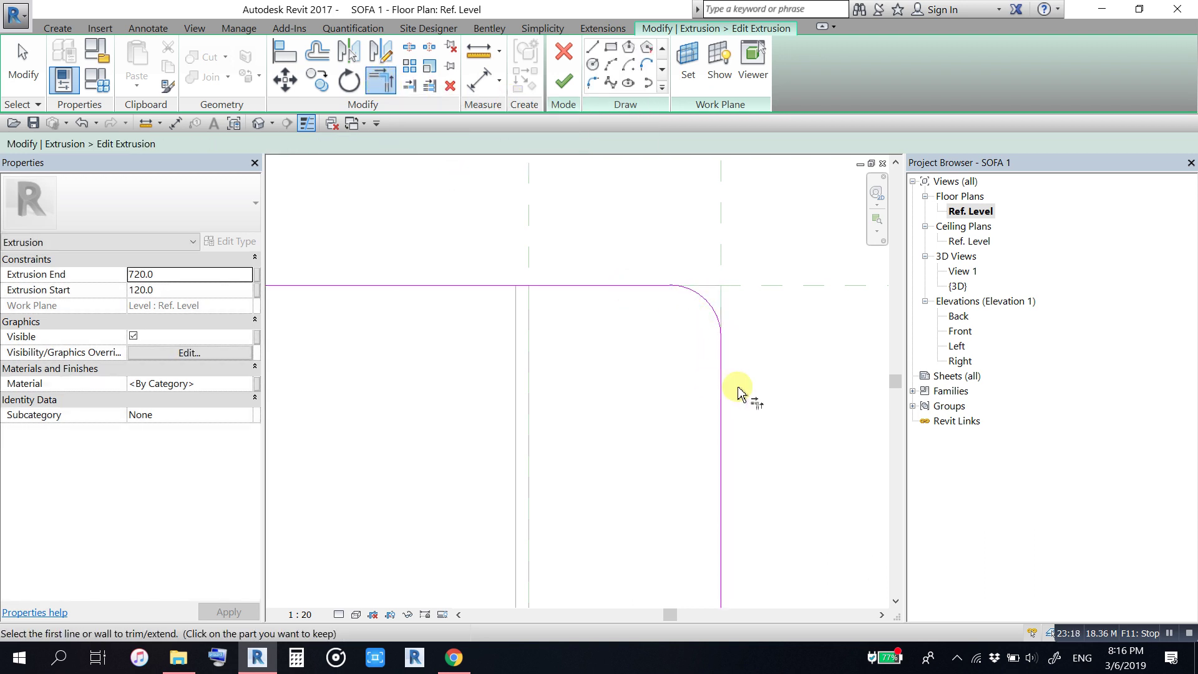
{"action": "scroll", "coordinate": [749, 393], "scroll_direction": "down", "scroll_amount": 2}
{"action": "key", "text": "Escape"}
{"action": "key", "text": "Escape"}
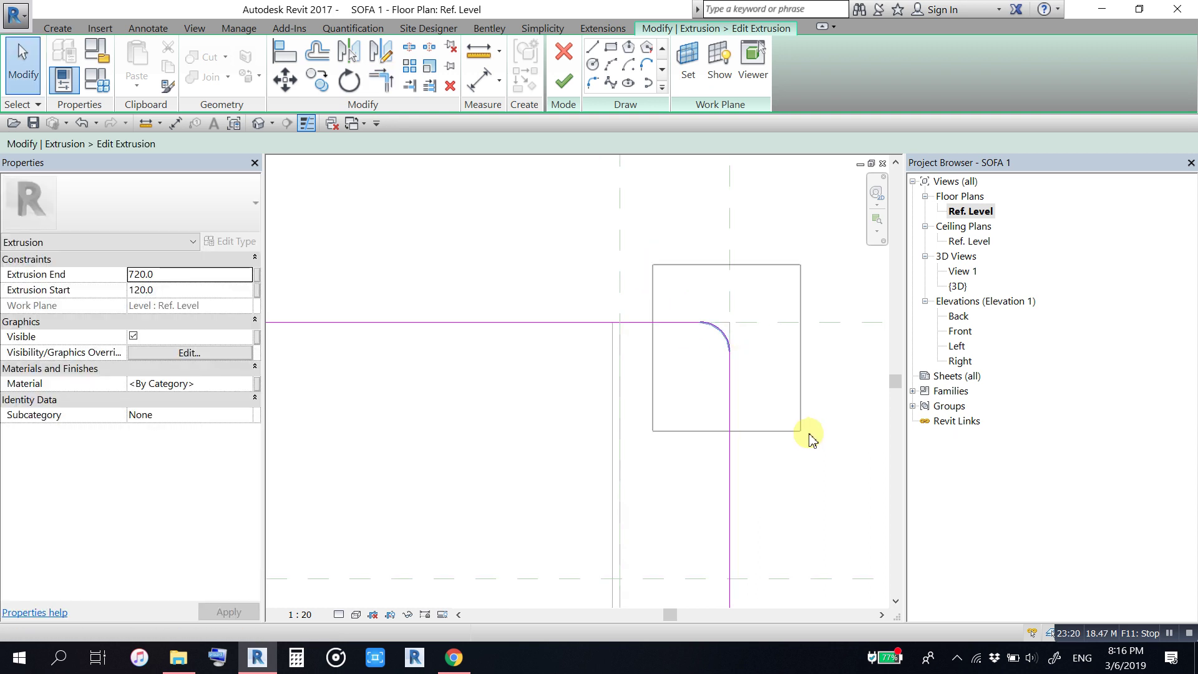
Step: Mirror the corner arc across the centre reference plane to the top-left corner
{"action": "left_click_drag", "start_coordinate": [653, 264], "coordinate": [804, 431]}
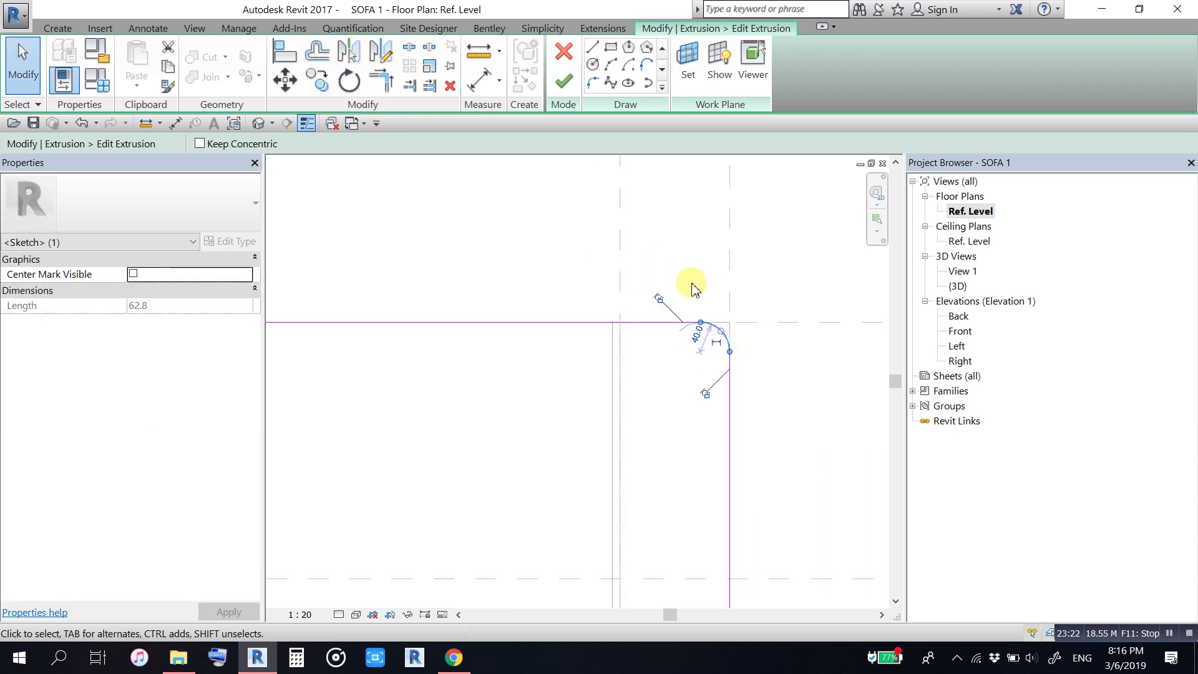
{"action": "scroll", "coordinate": [693, 287], "scroll_direction": "down", "scroll_amount": 5}
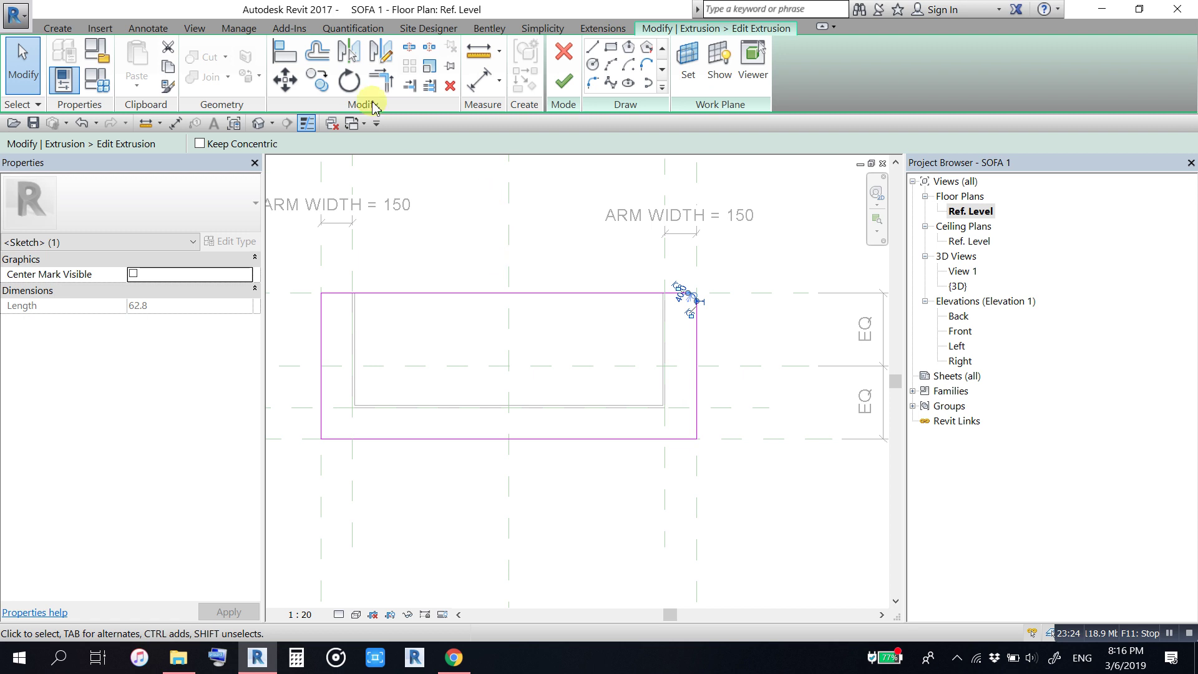
{"action": "left_click", "coordinate": [352, 56]}
{"action": "left_click", "coordinate": [510, 266]}
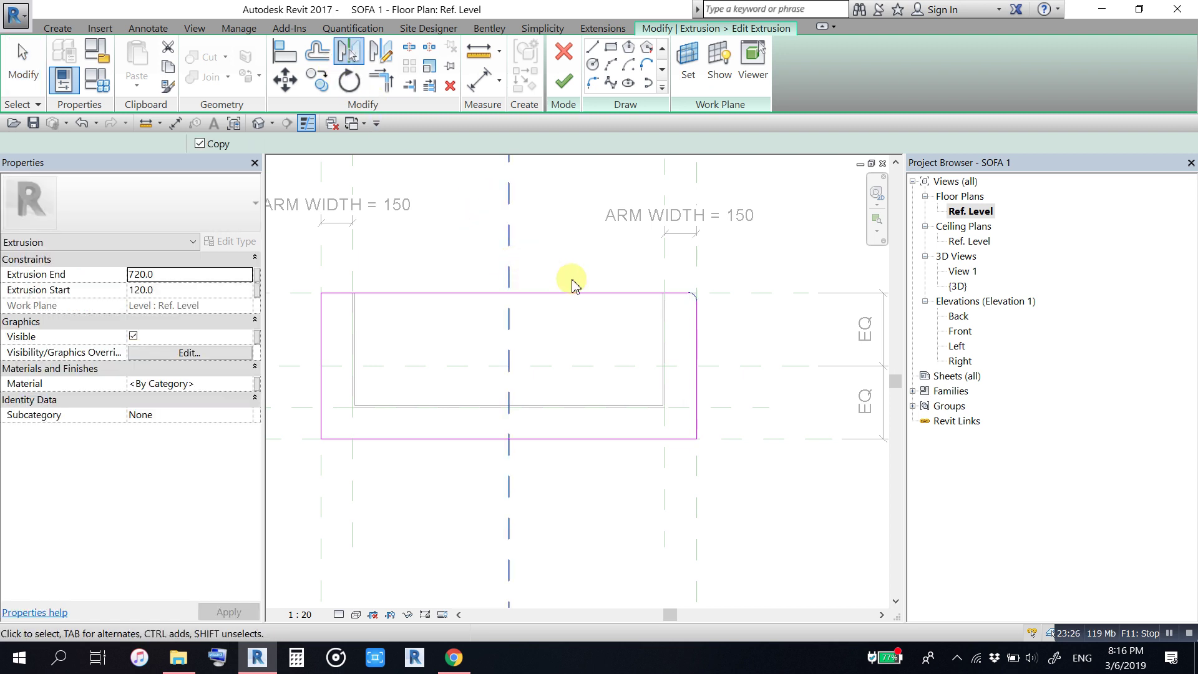
{"action": "left_click", "coordinate": [559, 334]}
{"action": "scroll", "coordinate": [331, 312], "scroll_direction": "up", "scroll_amount": 3}
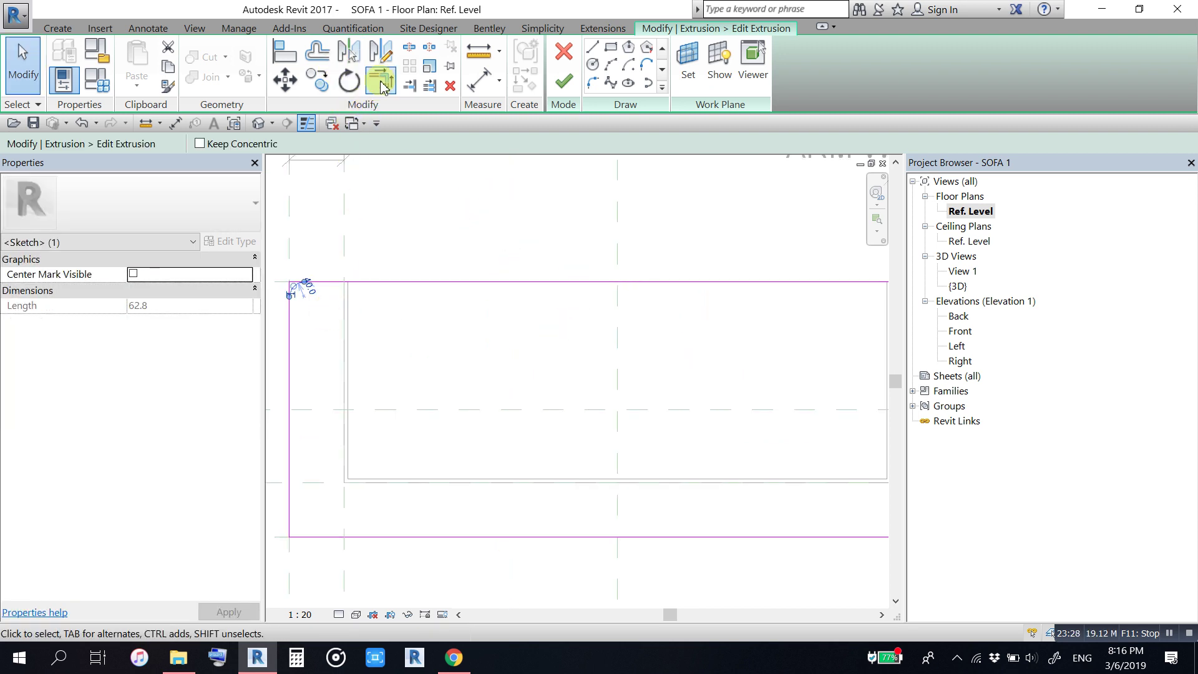
Step: Trim the left edge line to the mirrored arc and finish the sketch
{"action": "key", "text": "t"}
{"action": "key", "text": "r"}
{"action": "scroll", "coordinate": [323, 267], "scroll_direction": "up", "scroll_amount": 2}
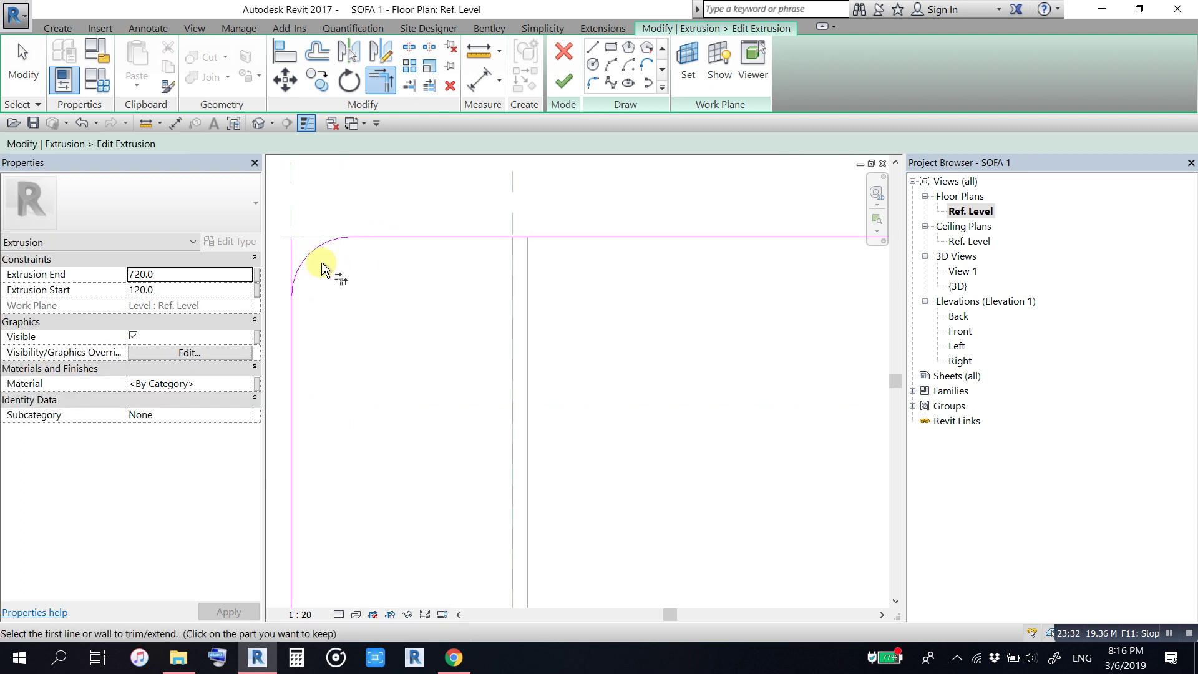
{"action": "left_click", "coordinate": [315, 255]}
{"action": "left_click", "coordinate": [296, 325]}
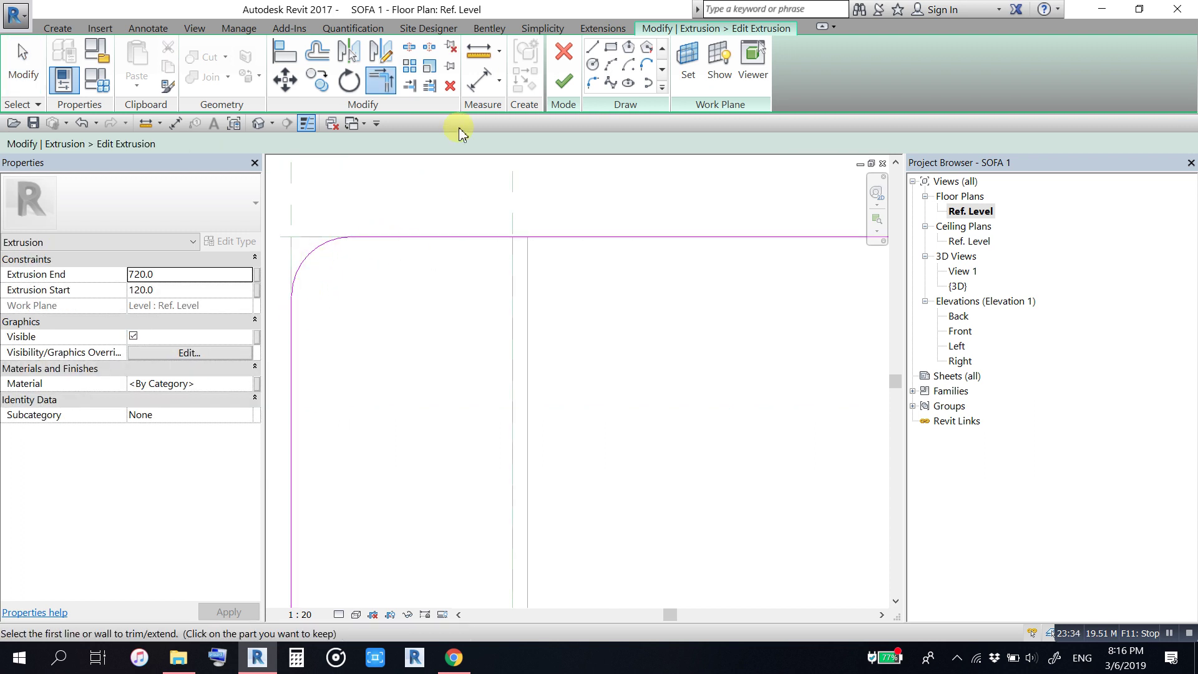
{"action": "left_click", "coordinate": [564, 81]}
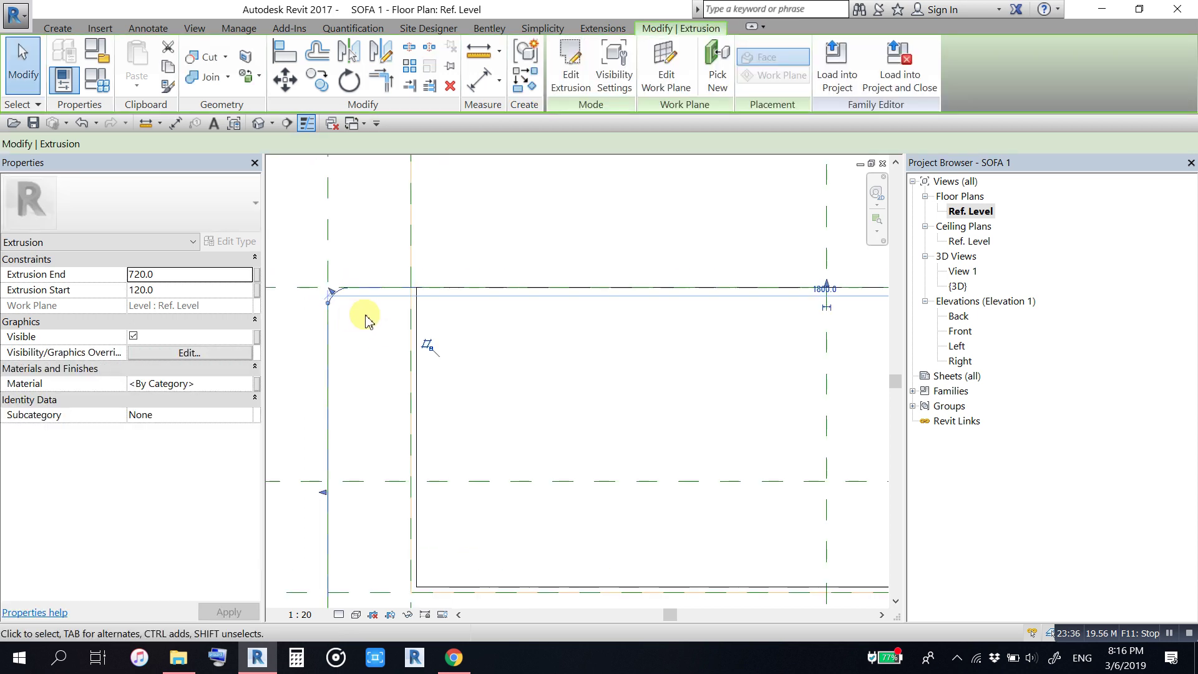
Step: Reopen the sofa extrusion sketch for further editing
{"action": "left_click", "coordinate": [540, 382]}
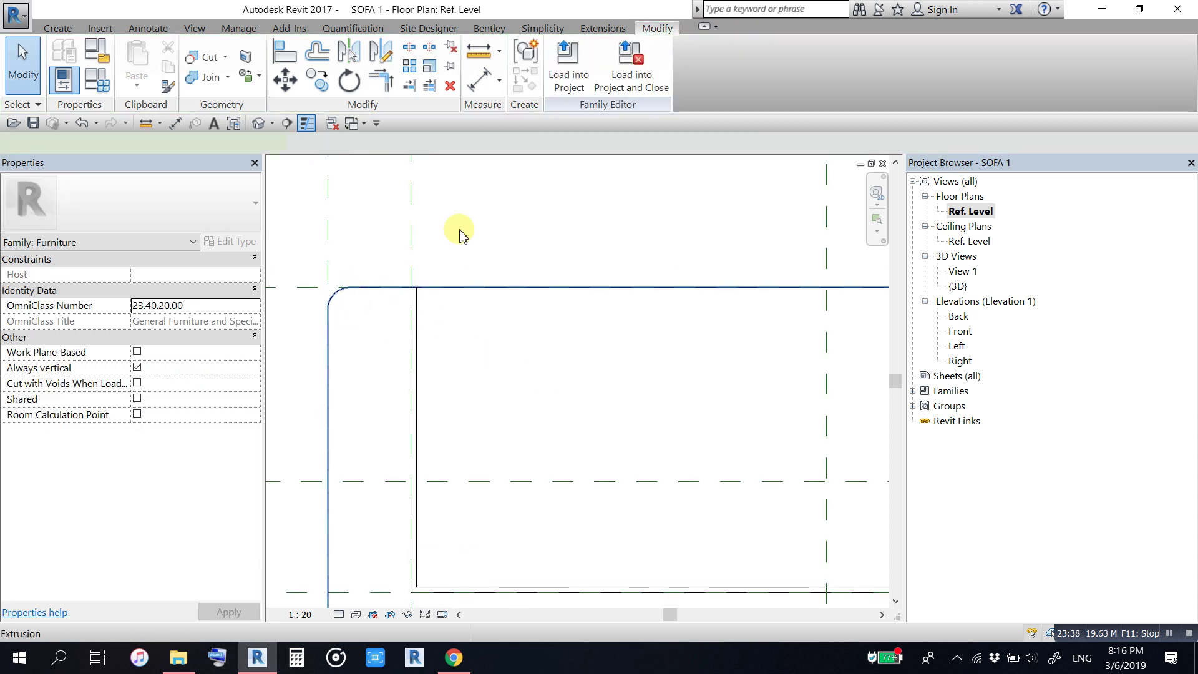
{"action": "left_click", "coordinate": [462, 287]}
{"action": "left_click", "coordinate": [592, 59]}
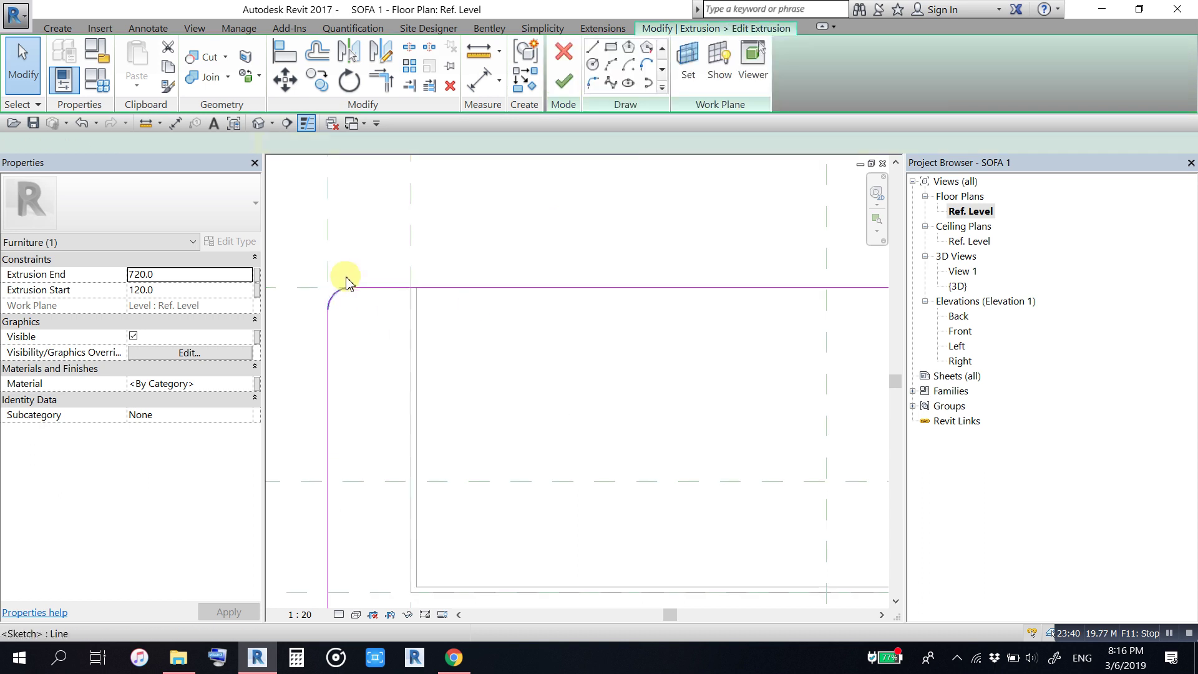
{"action": "scroll", "coordinate": [347, 283], "scroll_direction": "down", "scroll_amount": 3}
{"action": "middle_click_drag", "start_coordinate": [308, 383], "coordinate": [347, 397]}
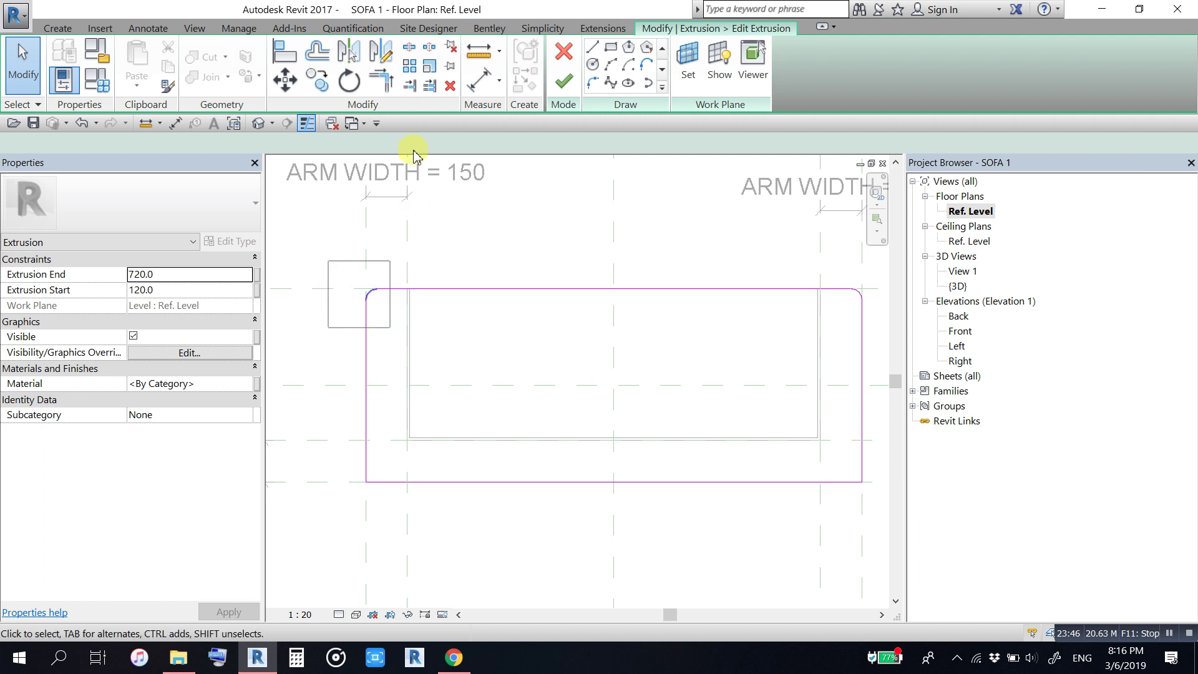
Step: Mirror the top-left corner arc to the bottom-left corner
{"action": "left_click", "coordinate": [370, 292]}
{"action": "left_click", "coordinate": [381, 80]}
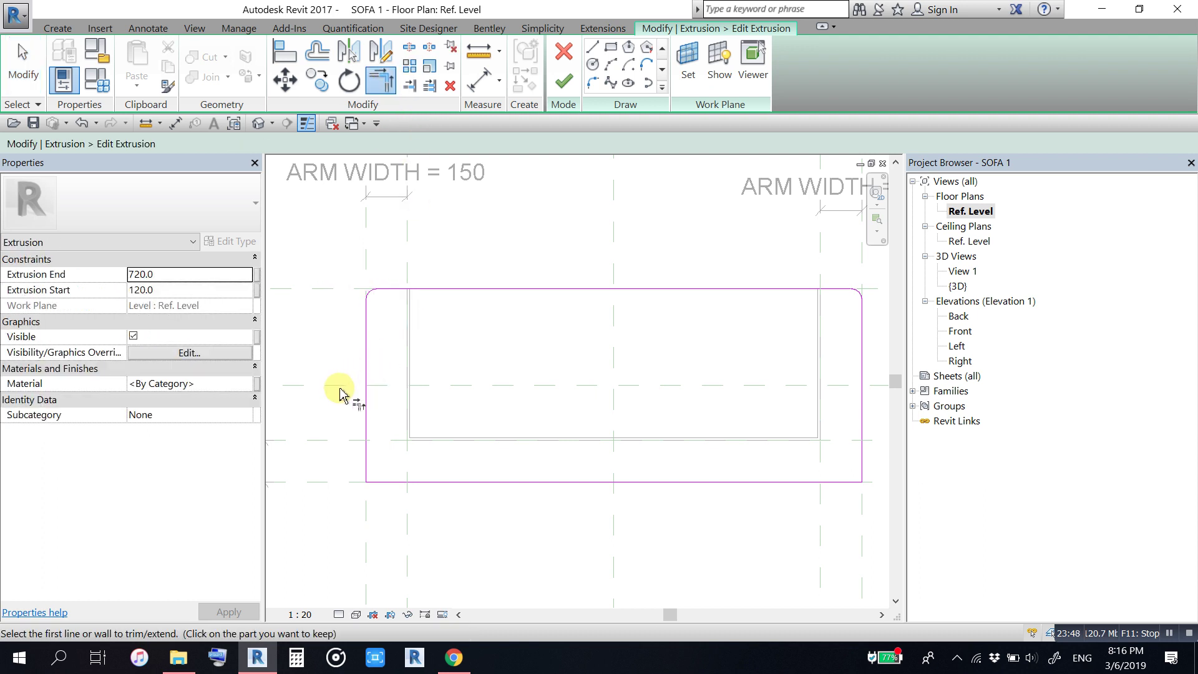
{"action": "left_click", "coordinate": [348, 50]}
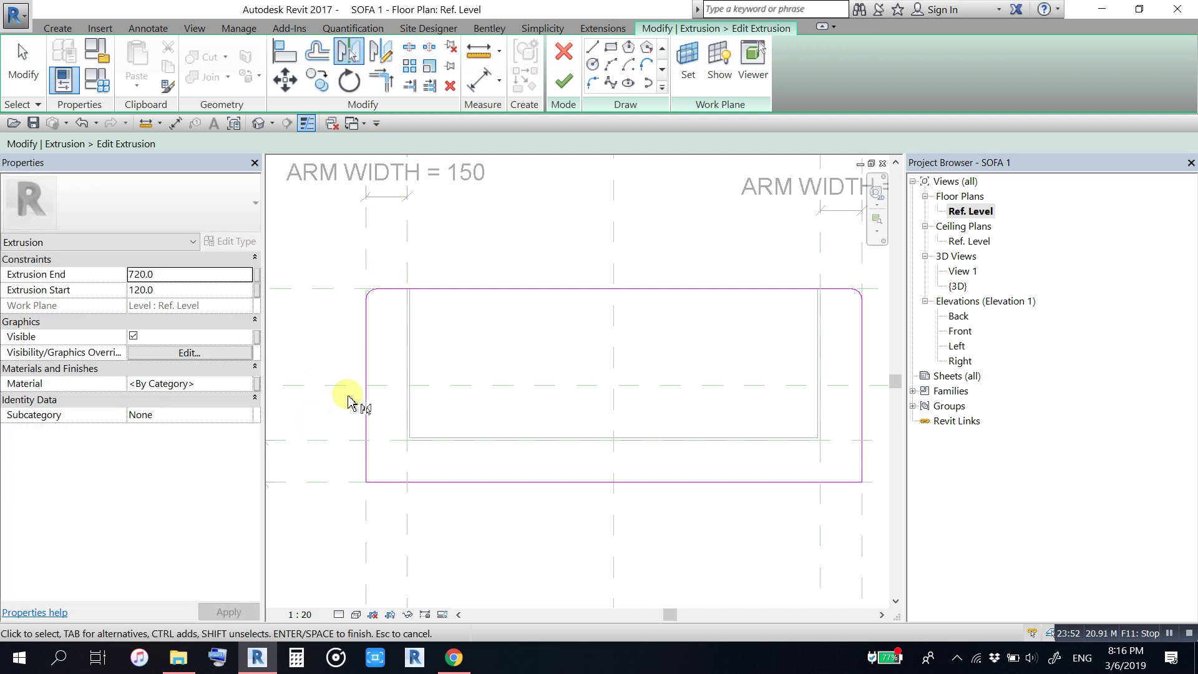
{"action": "scroll", "coordinate": [357, 343], "scroll_direction": "up", "scroll_amount": 2}
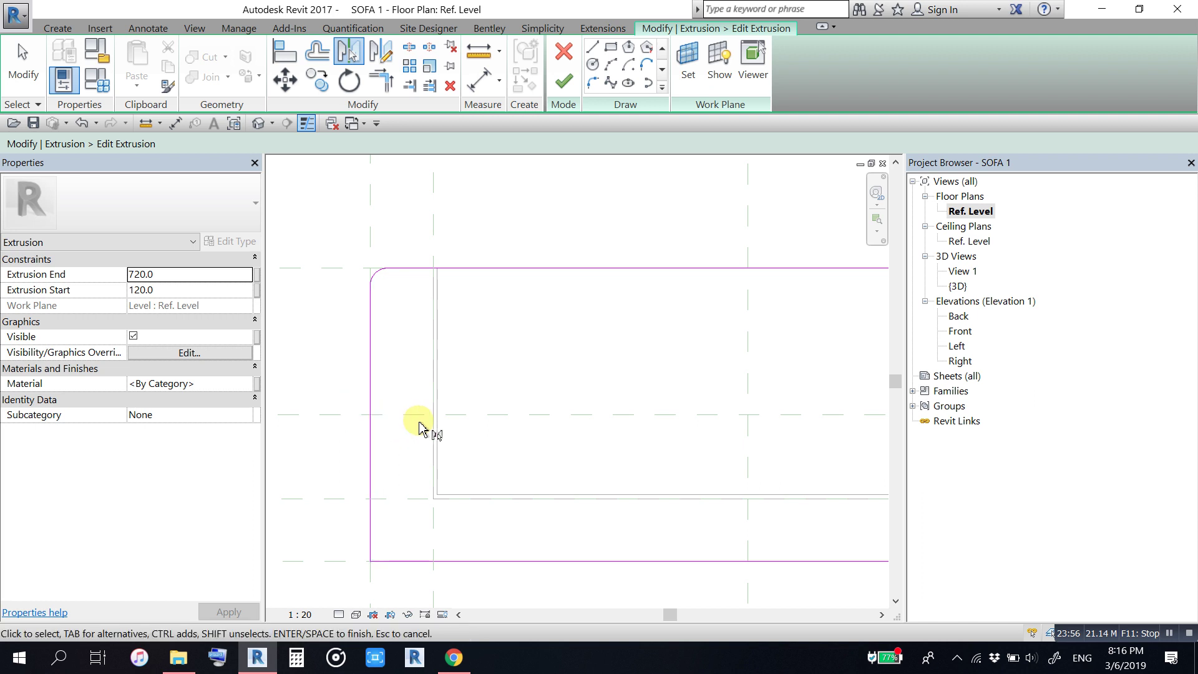
{"action": "left_click", "coordinate": [381, 53]}
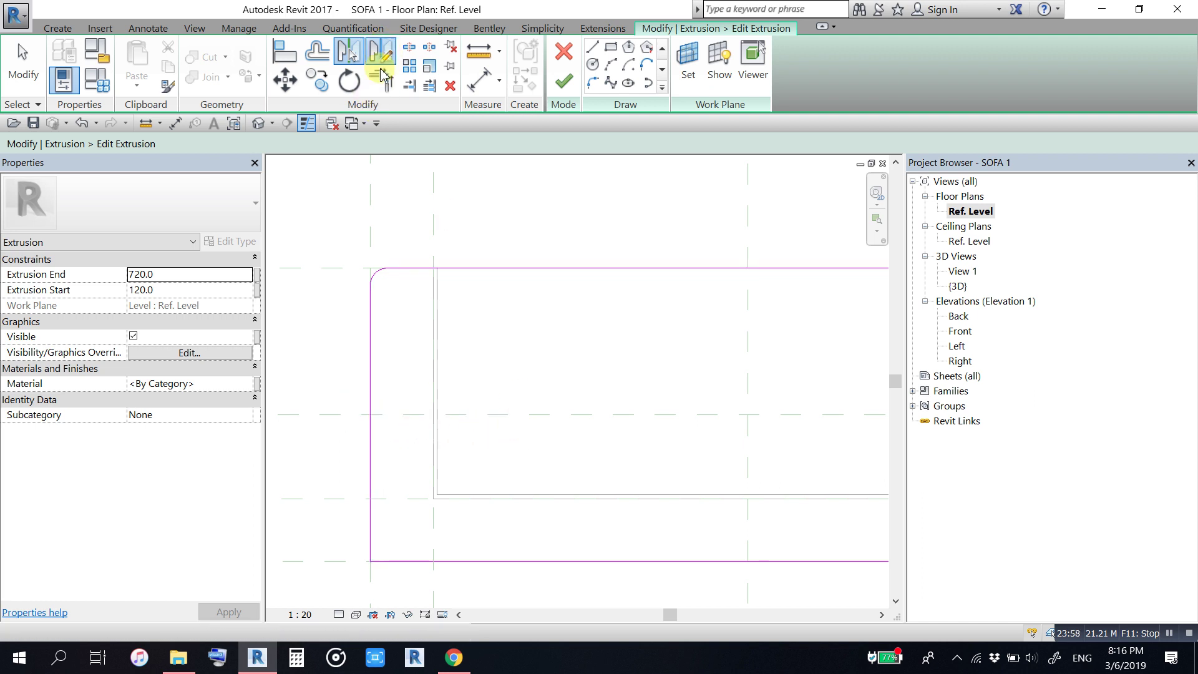
{"action": "left_click", "coordinate": [373, 423]}
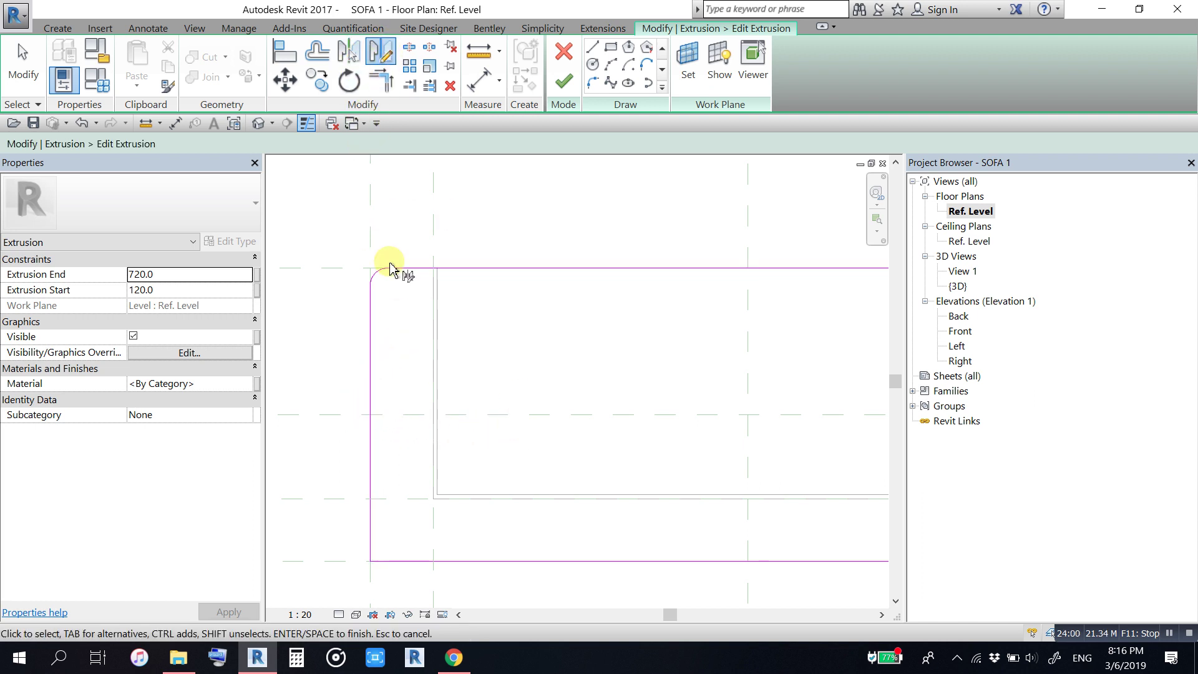
{"action": "key", "text": "Escape"}
{"action": "key", "text": "ctrl+z"}
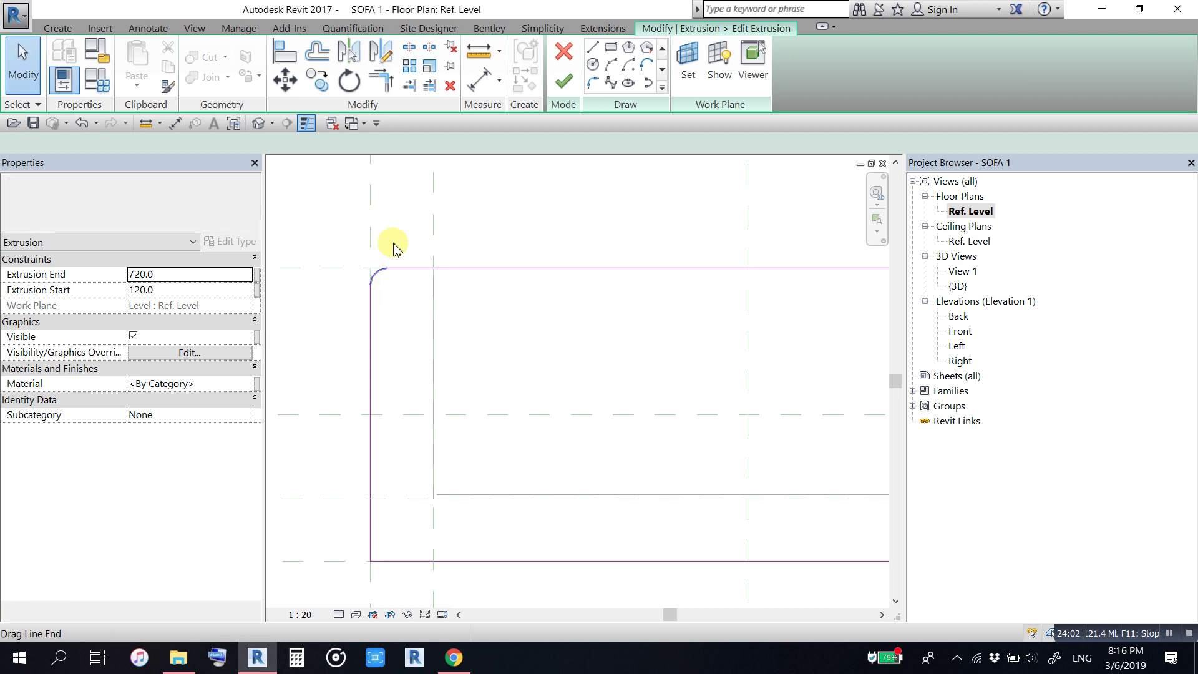
{"action": "left_click", "coordinate": [351, 55]}
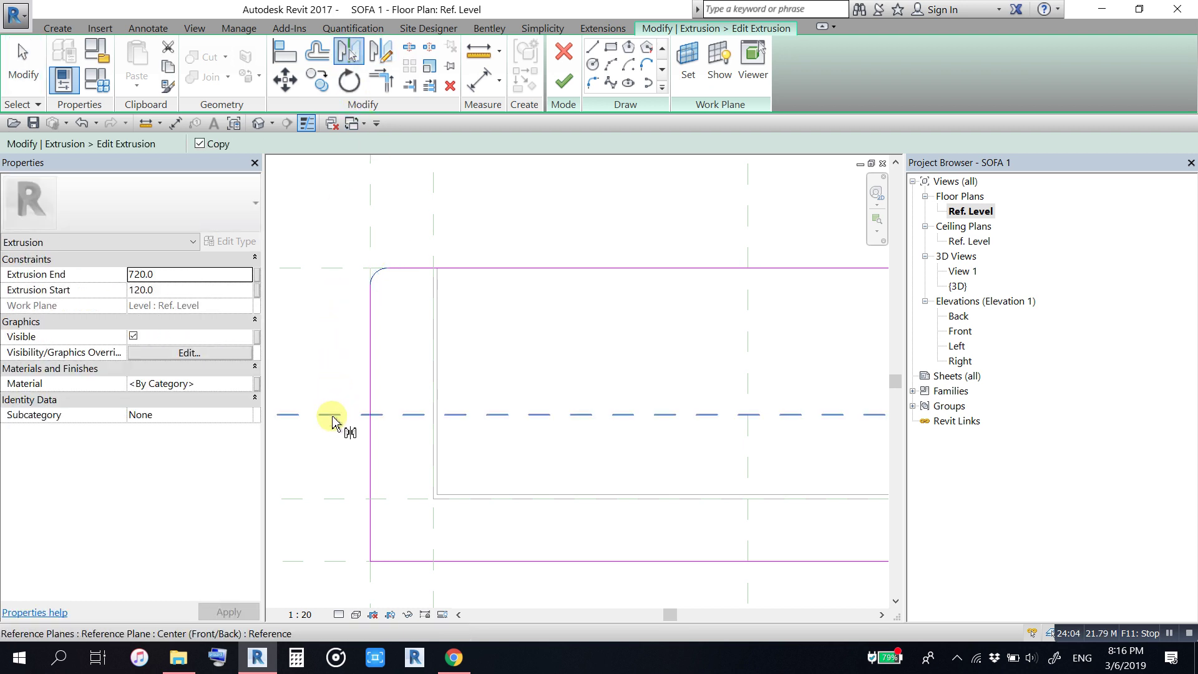
{"action": "left_click", "coordinate": [378, 454]}
Step: Mirror a copy of the fillet arc onto the bottom-right corner
{"action": "scroll", "coordinate": [395, 593], "scroll_direction": "up", "scroll_amount": 2}
{"action": "scroll", "coordinate": [402, 577], "scroll_direction": "up", "scroll_amount": 2}
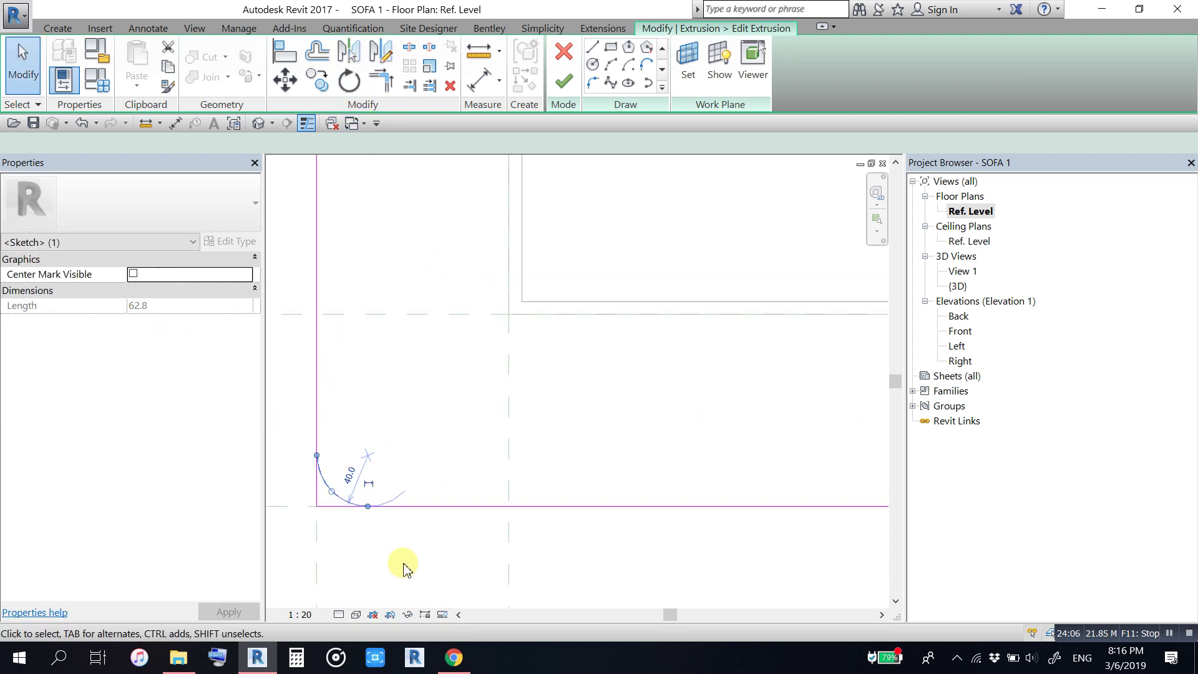
{"action": "scroll", "coordinate": [490, 442], "scroll_direction": "down", "scroll_amount": 2}
{"action": "scroll", "coordinate": [495, 402], "scroll_direction": "down", "scroll_amount": 2}
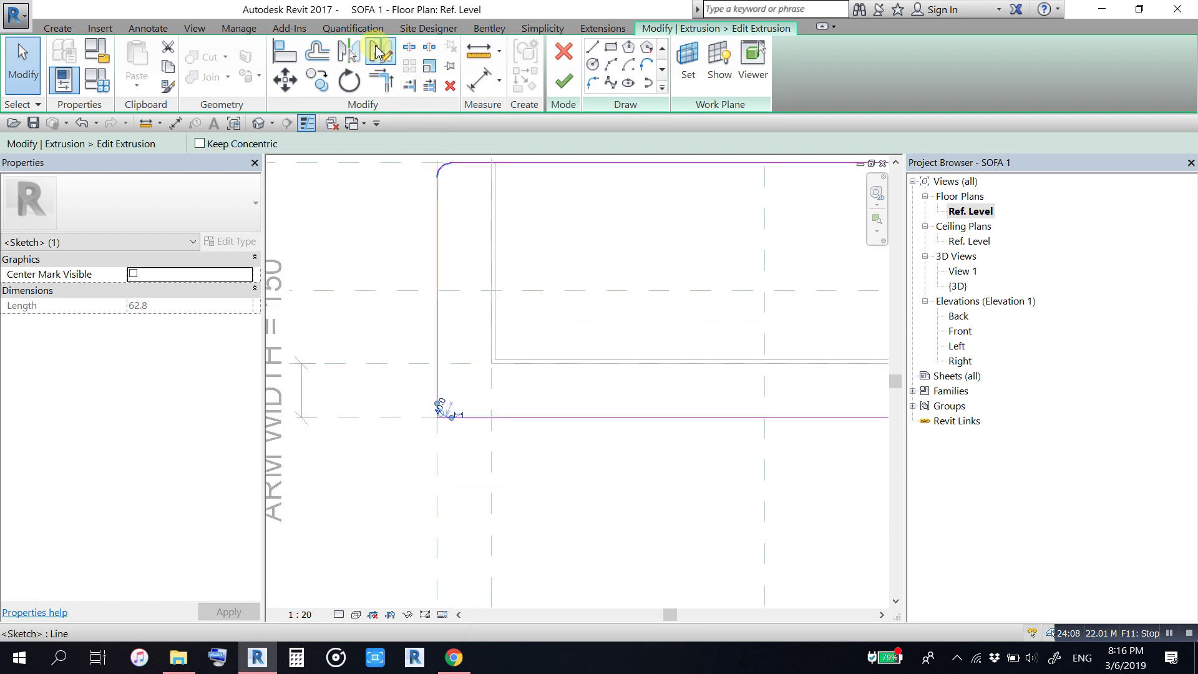
{"action": "left_click", "coordinate": [351, 56]}
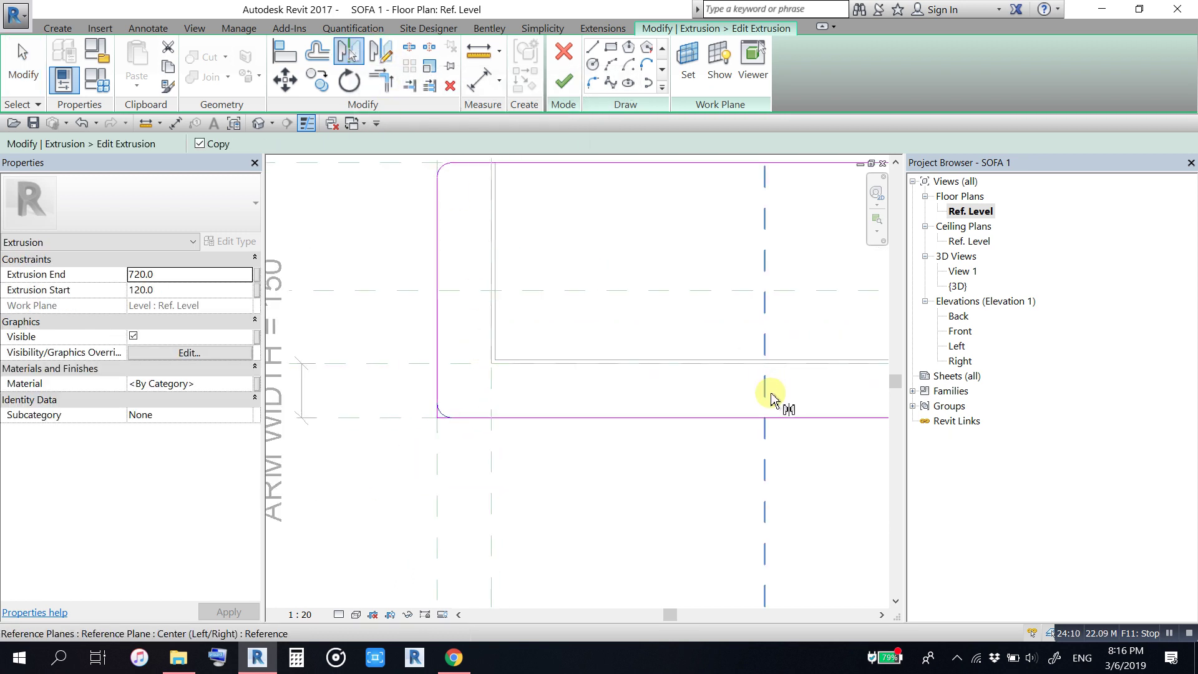
{"action": "scroll", "coordinate": [570, 477], "scroll_direction": "down", "scroll_amount": 1}
{"action": "left_click", "coordinate": [621, 486]}
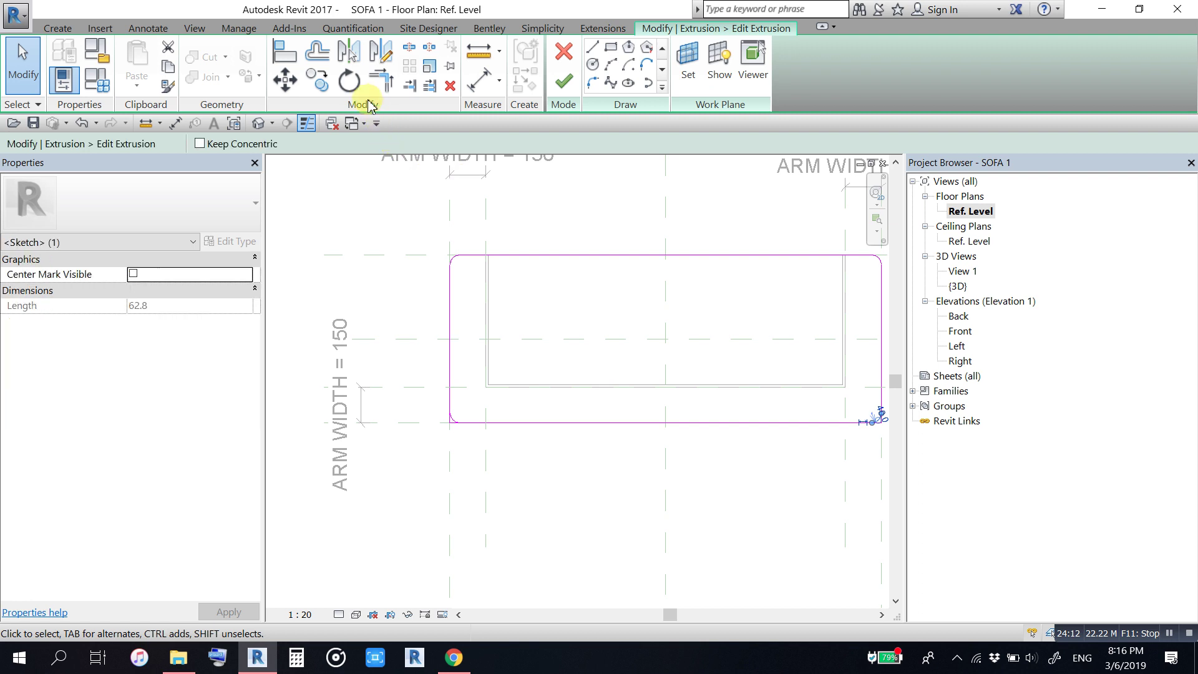
Step: Trim the left vertical line to meet its fillet arc
{"action": "left_click", "coordinate": [382, 86]}
{"action": "scroll", "coordinate": [495, 460], "scroll_direction": "up", "scroll_amount": 2}
{"action": "scroll", "coordinate": [455, 362], "scroll_direction": "up", "scroll_amount": 3}
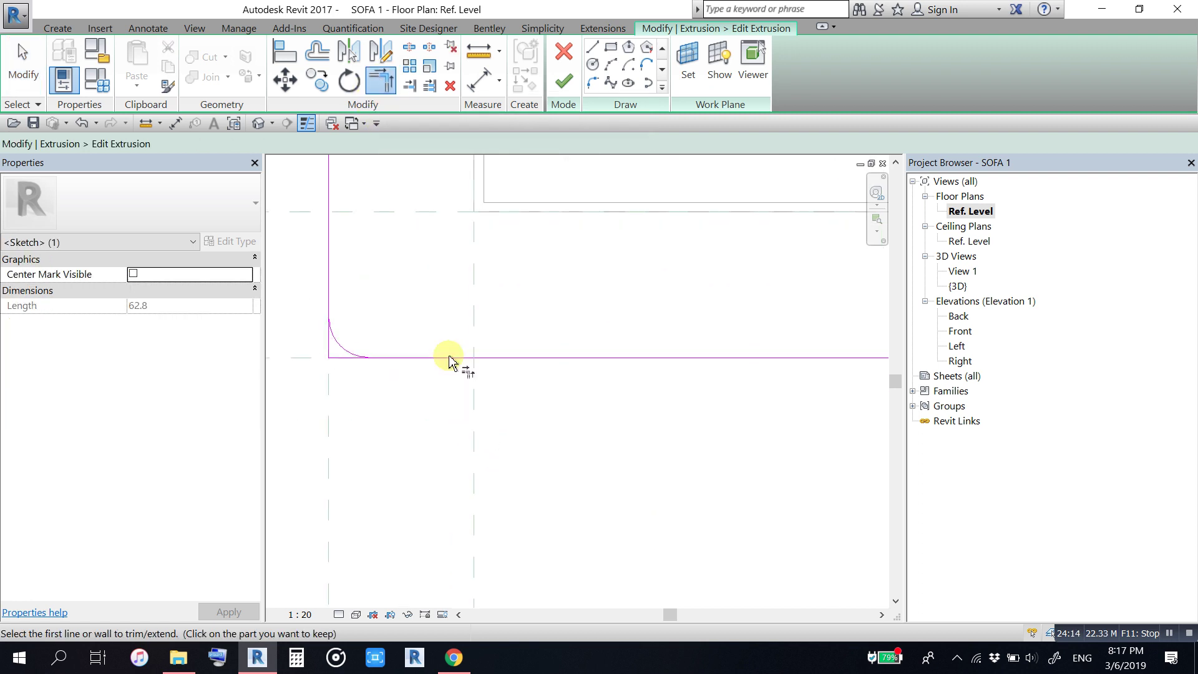
{"action": "left_click", "coordinate": [332, 260]}
{"action": "left_click", "coordinate": [337, 345]}
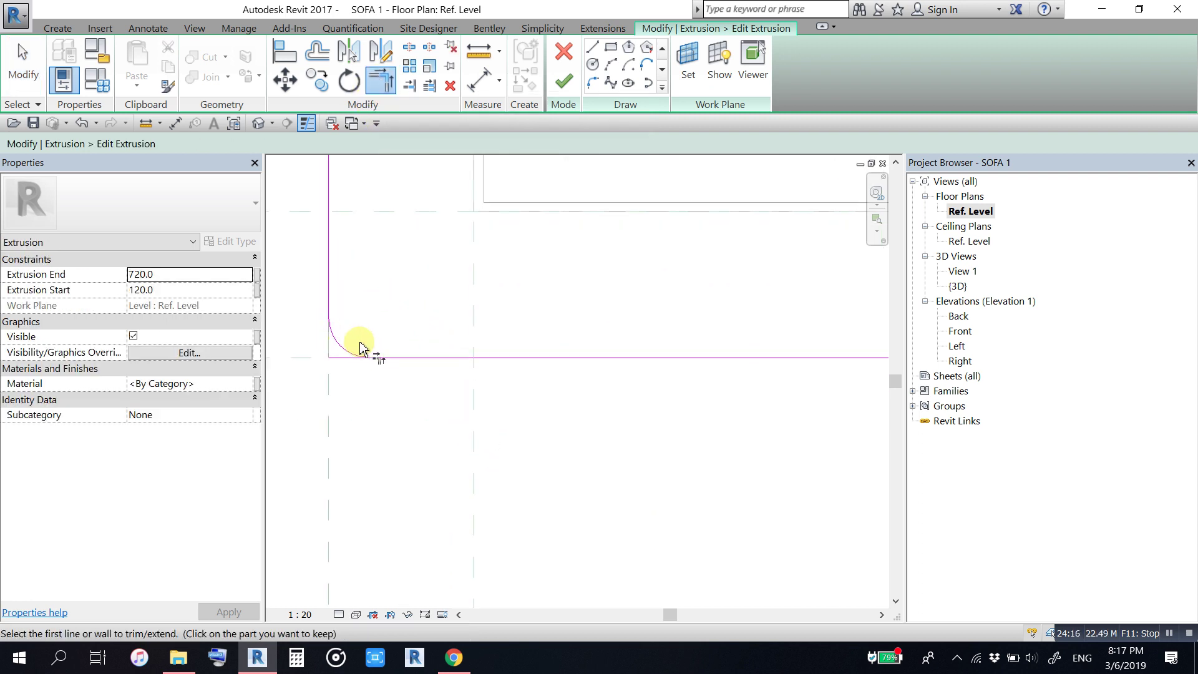
{"action": "scroll", "coordinate": [381, 419], "scroll_direction": "down", "scroll_amount": 2}
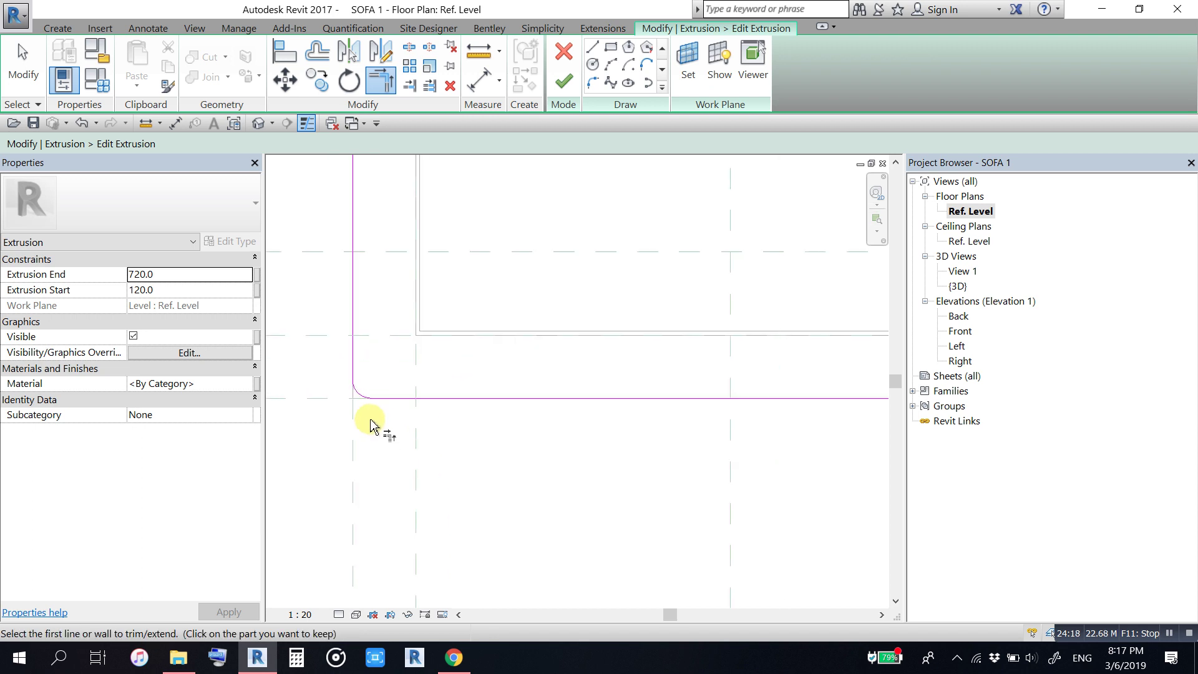
{"action": "scroll", "coordinate": [624, 462], "scroll_direction": "down", "scroll_amount": 2}
{"action": "scroll", "coordinate": [668, 468], "scroll_direction": "up", "scroll_amount": 2}
{"action": "scroll", "coordinate": [690, 440], "scroll_direction": "up", "scroll_amount": 2}
{"action": "scroll", "coordinate": [692, 430], "scroll_direction": "up", "scroll_amount": 1}
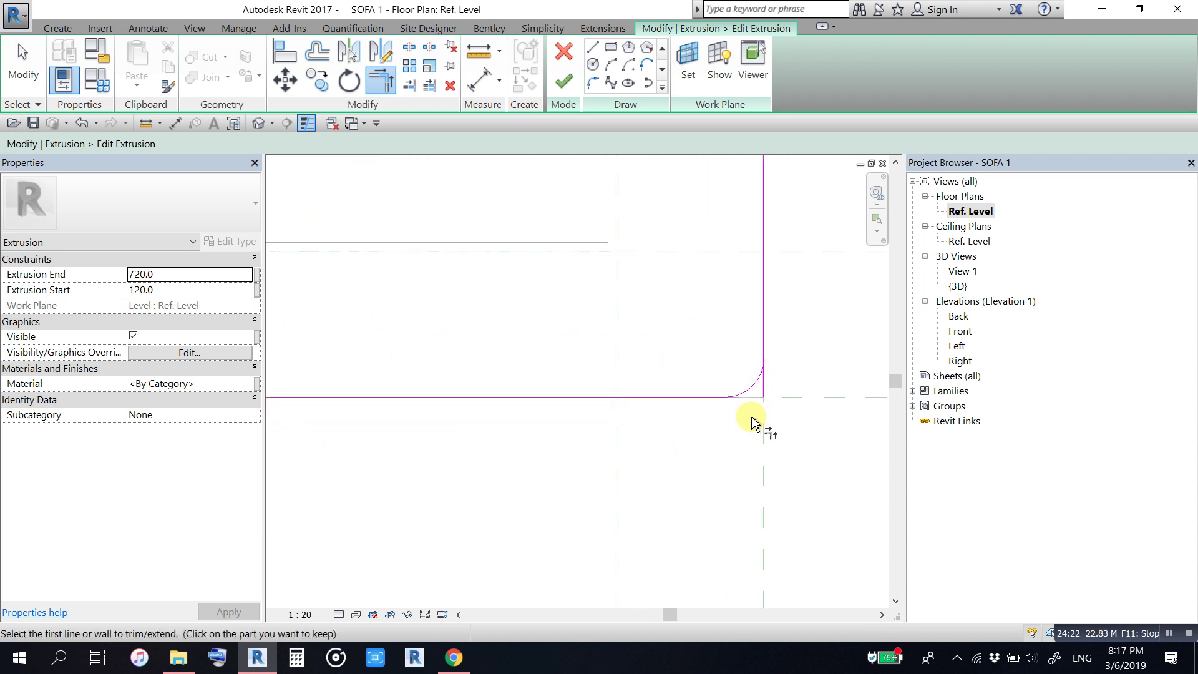
Step: Trim the right vertical line to its fillet arc and finish the extrusion sketch
{"action": "left_click", "coordinate": [760, 399]}
{"action": "left_click", "coordinate": [773, 347]}
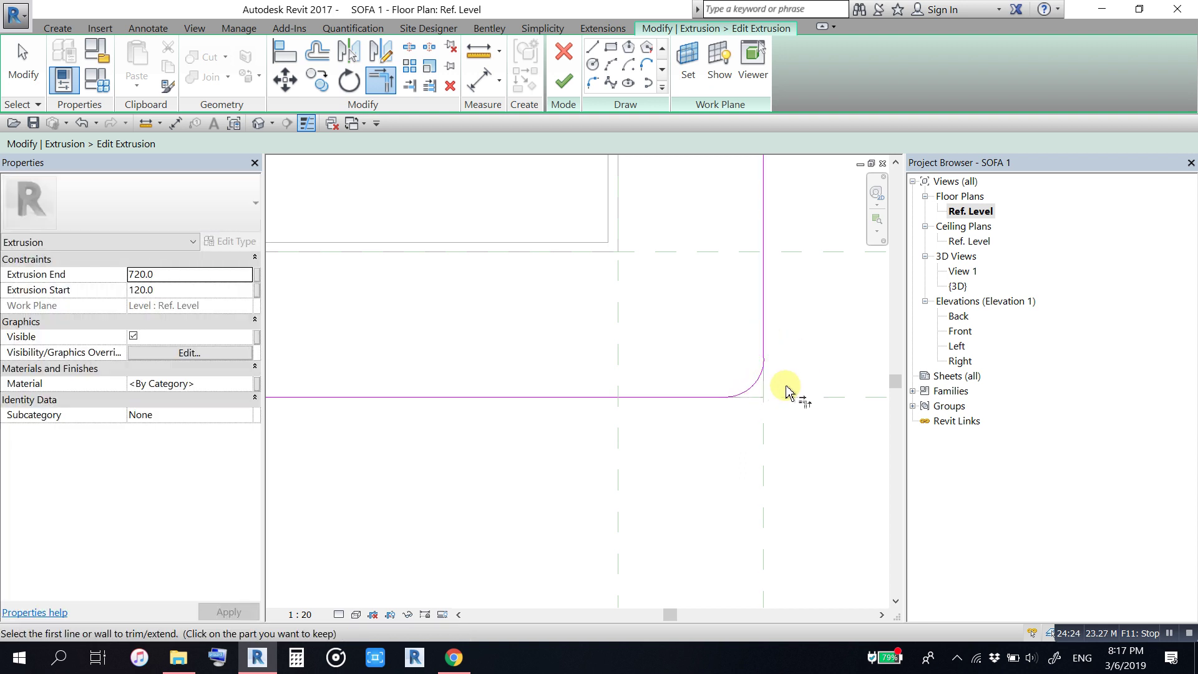
{"action": "left_click", "coordinate": [564, 83]}
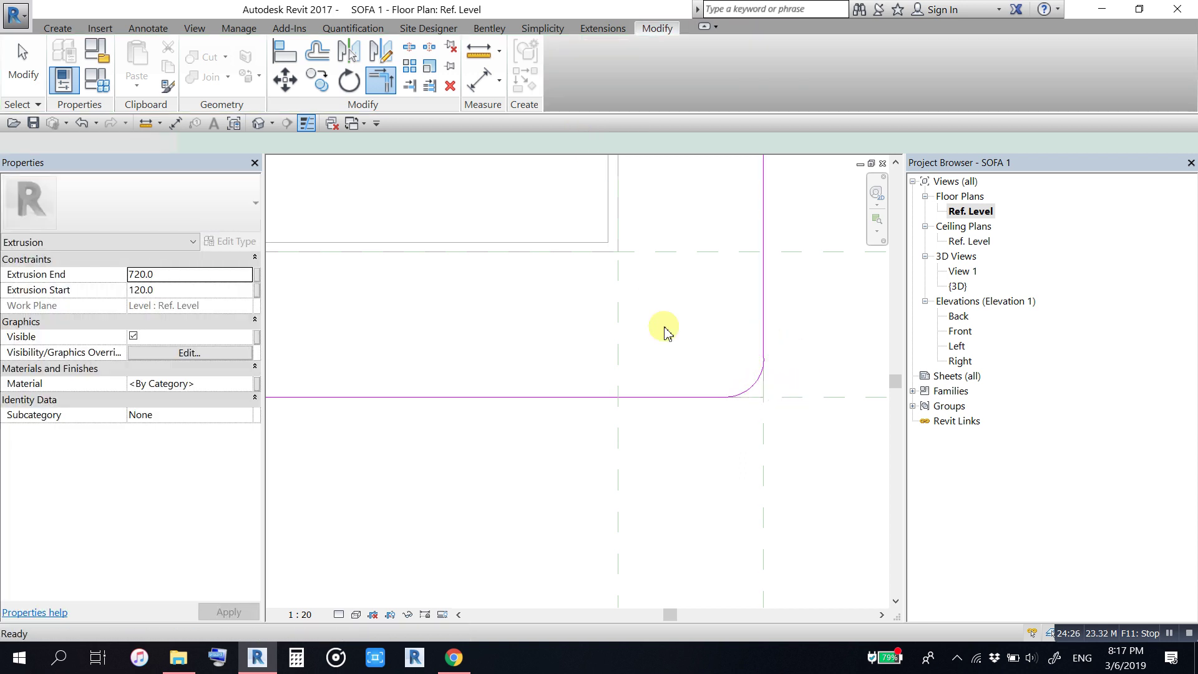
{"action": "left_click", "coordinate": [723, 509]}
Step: Inspect the sofa's rounded arm corners in the 3D view, then select the seat's void extrusion
{"action": "key", "text": "3"}
{"action": "key", "text": "d"}
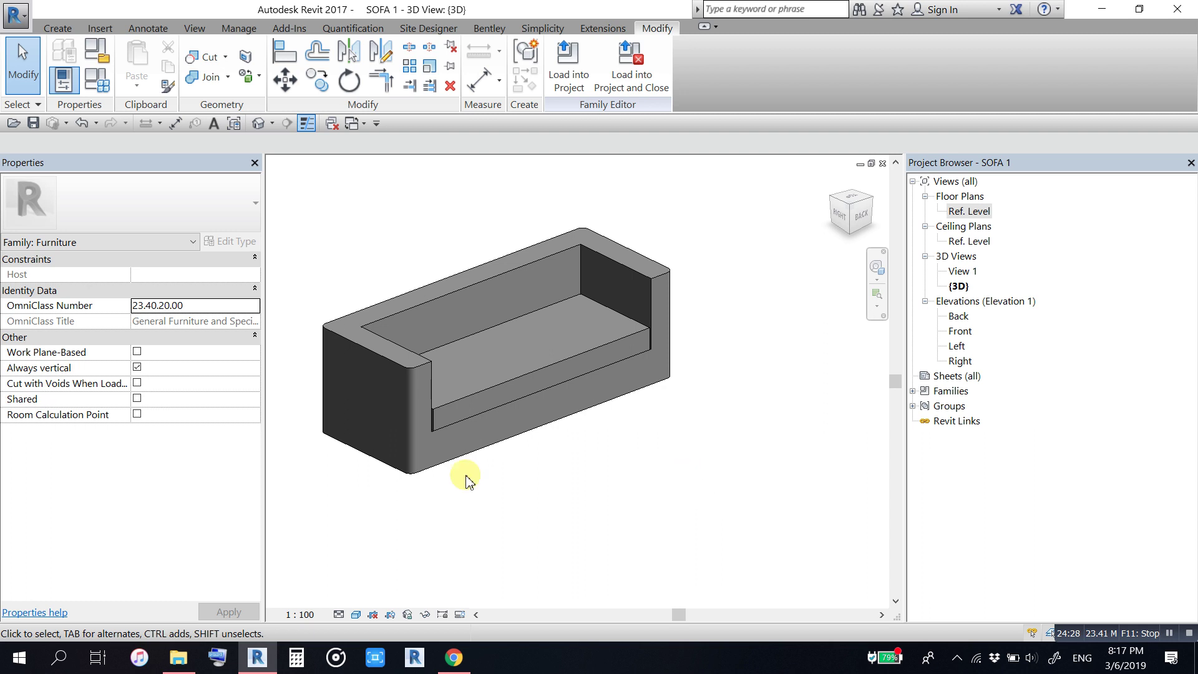
{"action": "scroll", "coordinate": [460, 374], "scroll_direction": "up", "scroll_amount": 3}
{"action": "middle_click_drag", "start_coordinate": [460, 402], "coordinate": [580, 482]}
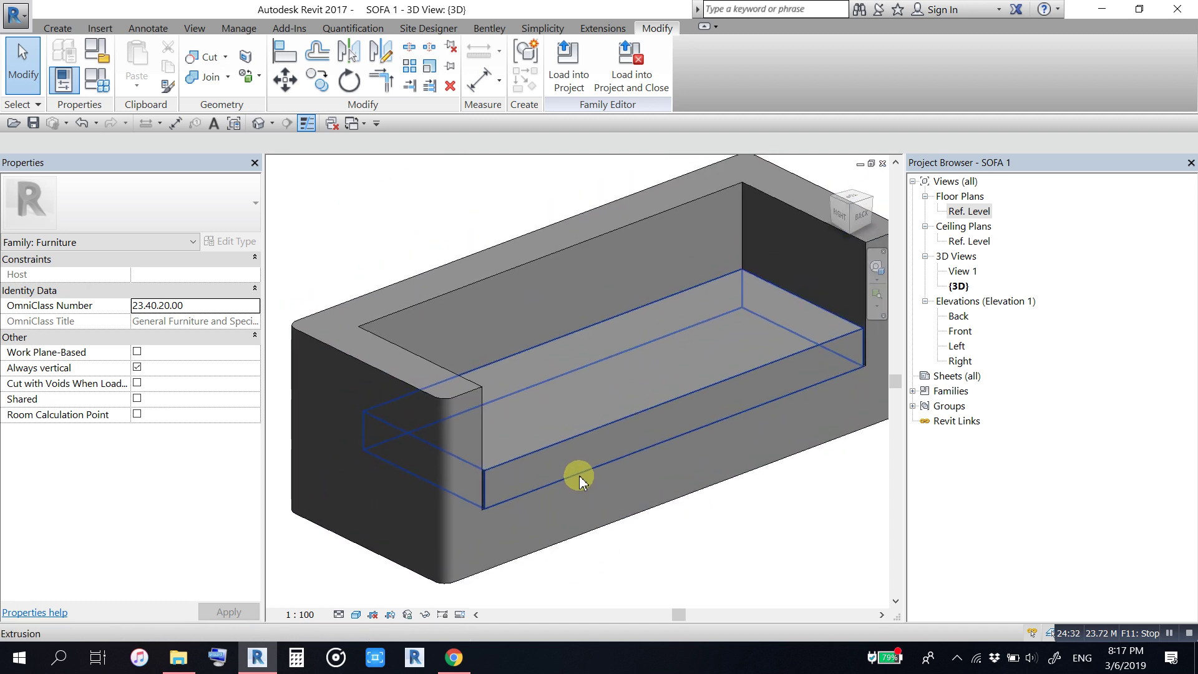
{"action": "middle_click_drag", "start_coordinate": [618, 491], "coordinate": [605, 474]}
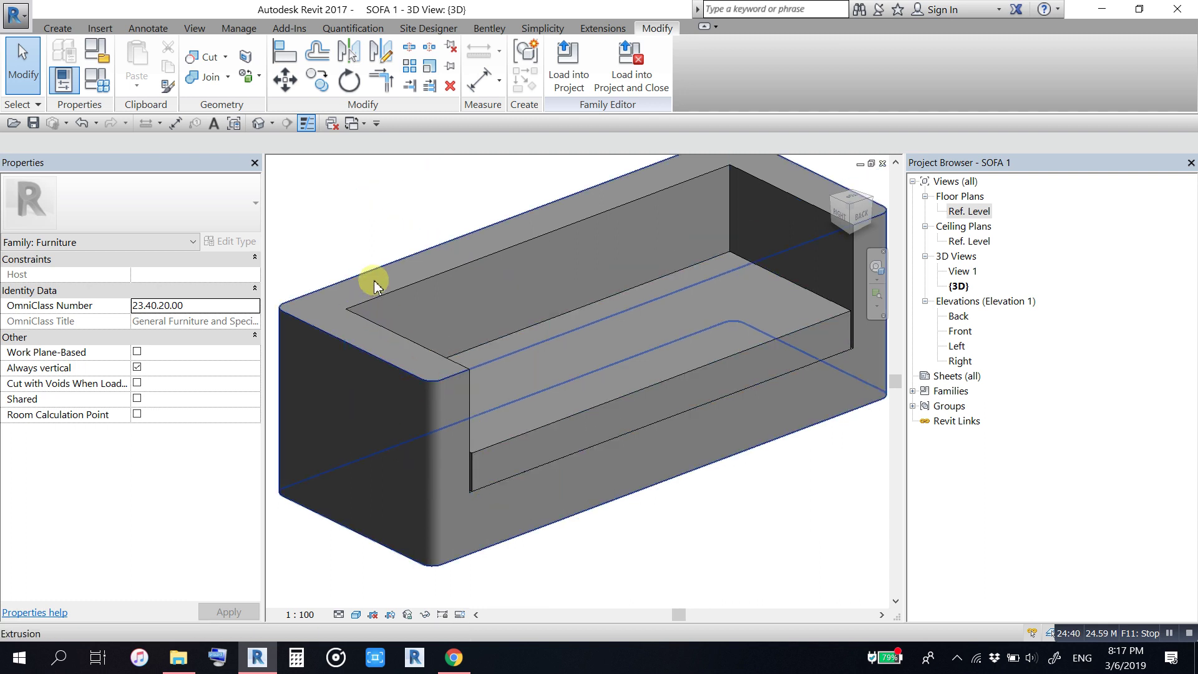
{"action": "scroll", "coordinate": [723, 260], "scroll_direction": "down", "scroll_amount": 2}
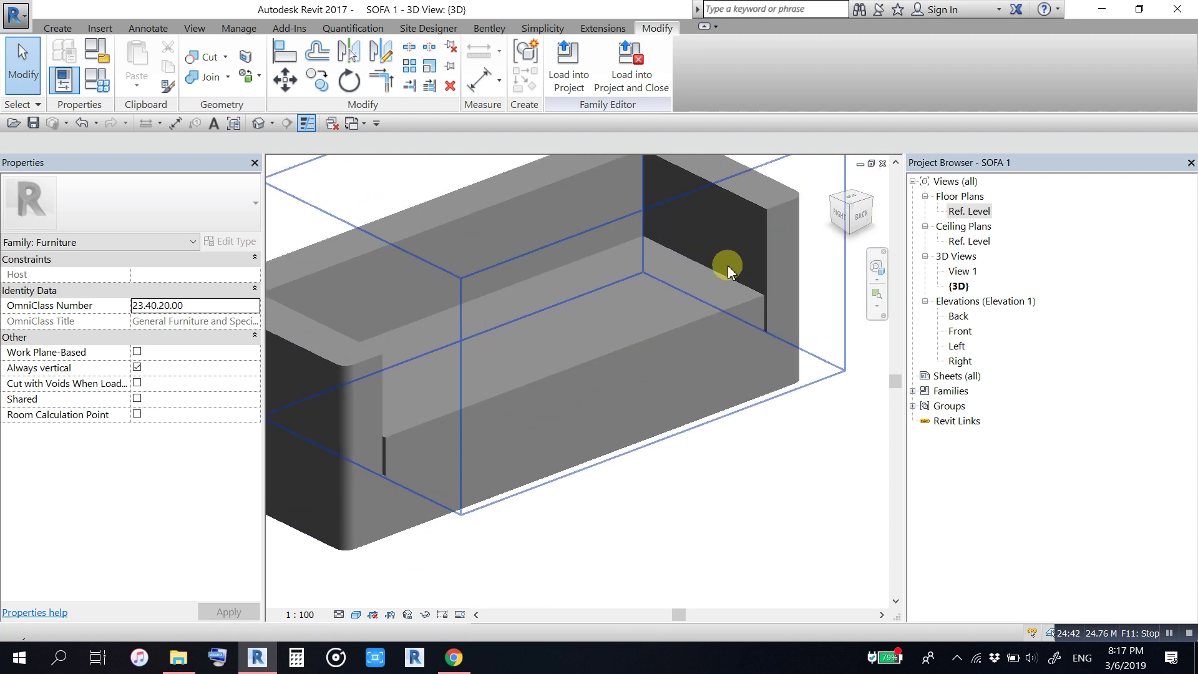
{"action": "scroll", "coordinate": [747, 380], "scroll_direction": "down", "scroll_amount": 3}
{"action": "middle_click_drag", "start_coordinate": [747, 379], "coordinate": [760, 406]}
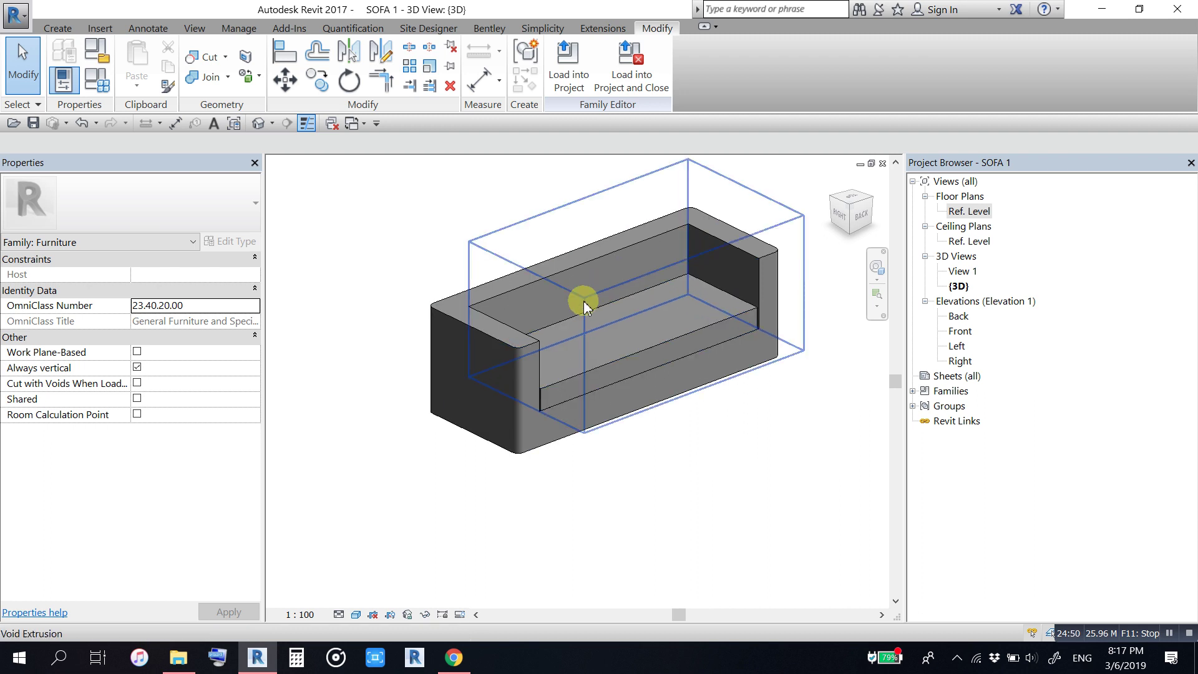
{"action": "left_click", "coordinate": [558, 315]}
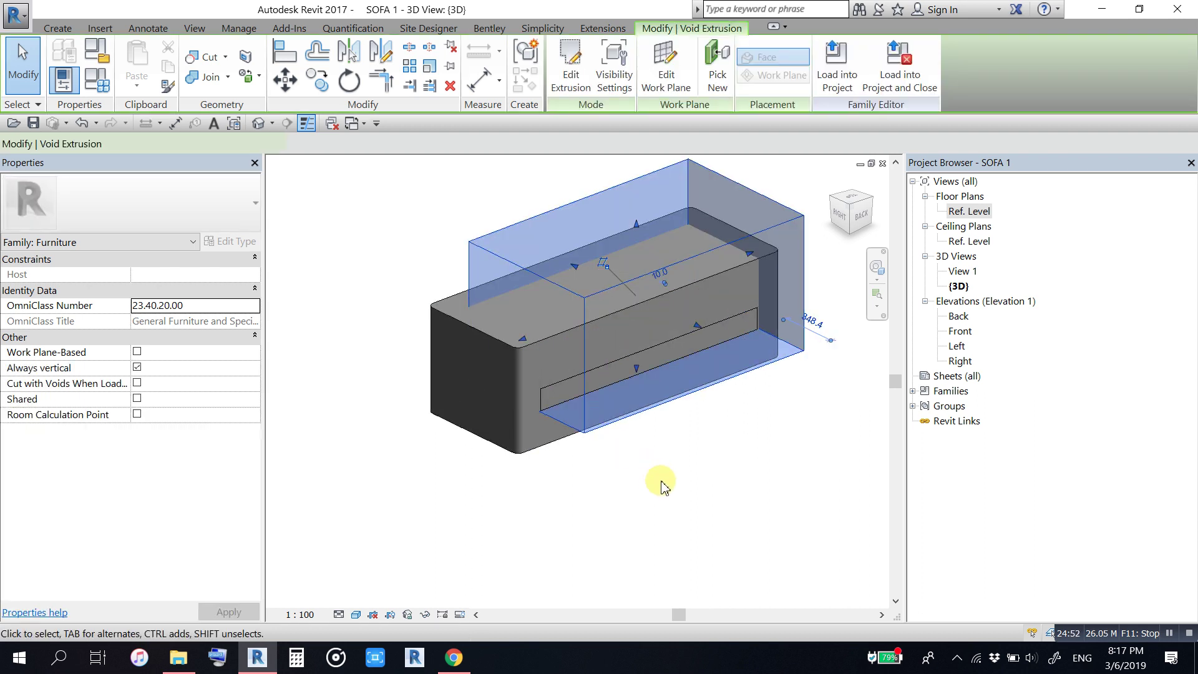
Step: In the Ref. Level plan, move the void sketch's top line onto the reference plane and lock it
{"action": "left_click", "coordinate": [564, 83]}
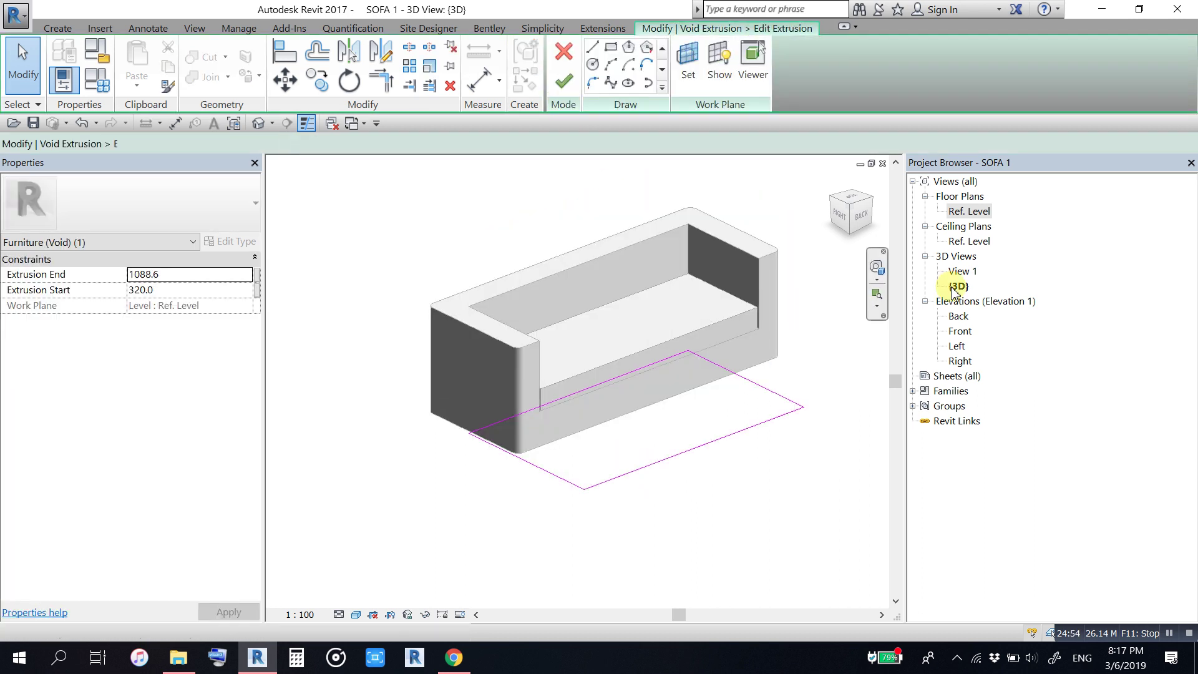
{"action": "left_click", "coordinate": [966, 212]}
{"action": "double_click", "coordinate": [967, 213]}
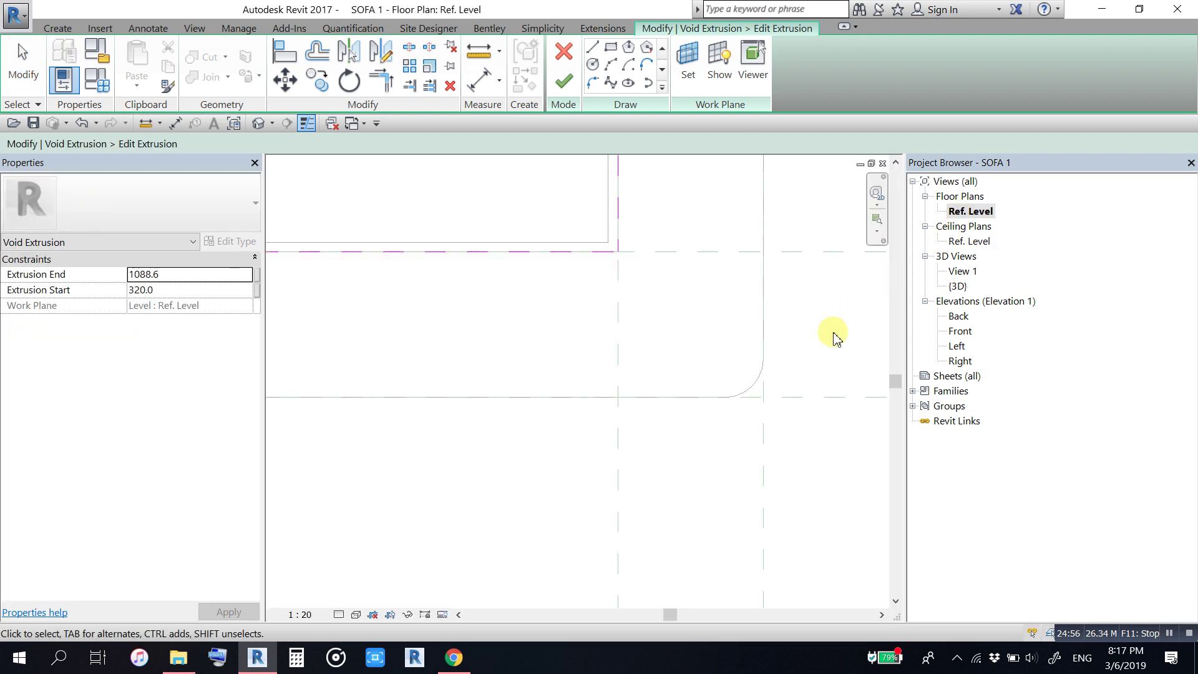
{"action": "scroll", "coordinate": [650, 342], "scroll_direction": "down", "scroll_amount": 3}
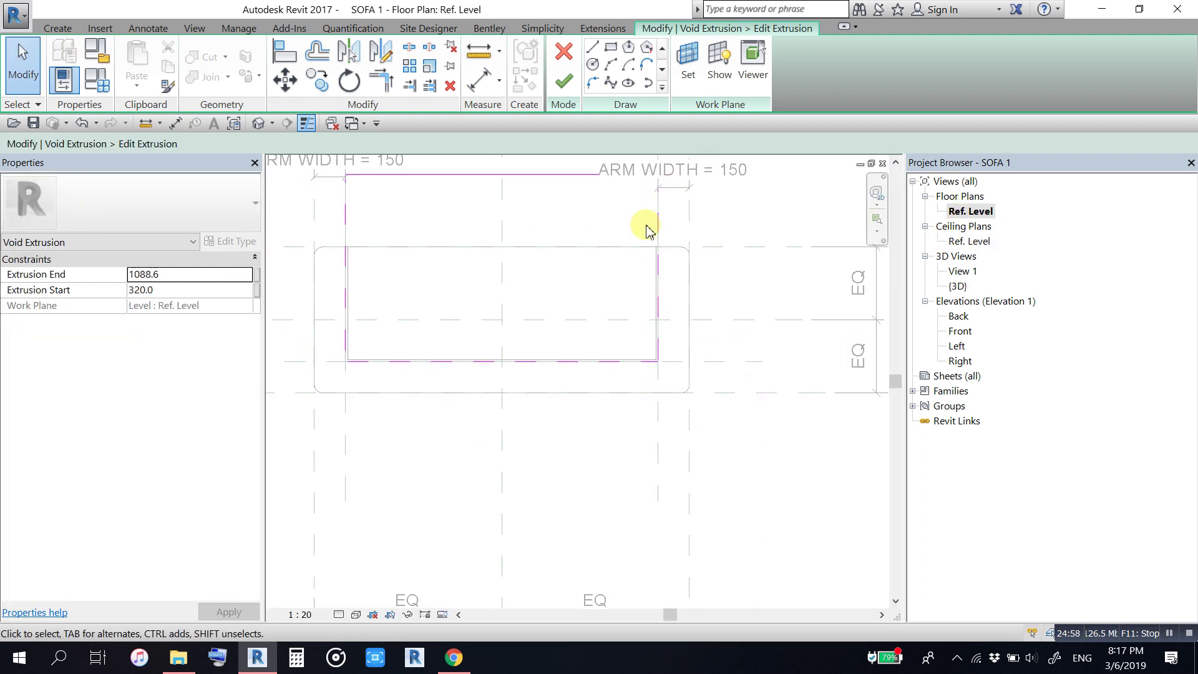
{"action": "scroll", "coordinate": [654, 247], "scroll_direction": "up", "scroll_amount": 3}
{"action": "scroll", "coordinate": [655, 281], "scroll_direction": "up", "scroll_amount": 2}
{"action": "scroll", "coordinate": [654, 322], "scroll_direction": "down", "scroll_amount": 1}
{"action": "scroll", "coordinate": [654, 325], "scroll_direction": "down", "scroll_amount": 1}
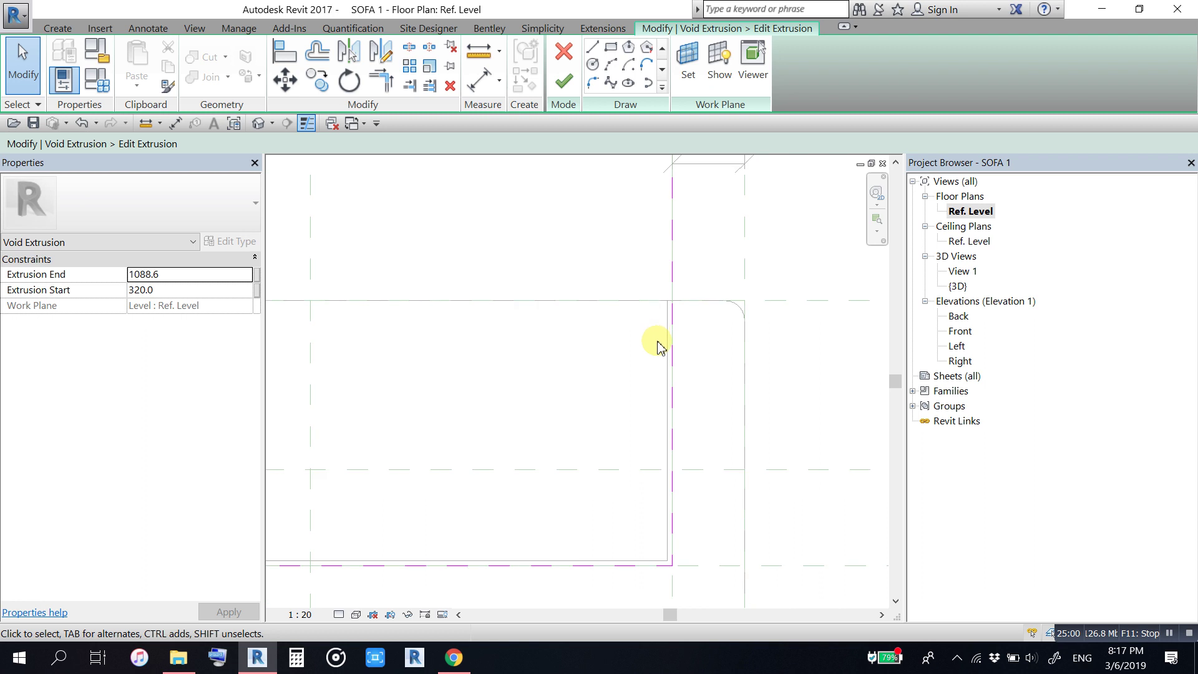
{"action": "scroll", "coordinate": [655, 340], "scroll_direction": "down", "scroll_amount": 1}
{"action": "scroll", "coordinate": [684, 331], "scroll_direction": "up", "scroll_amount": 1}
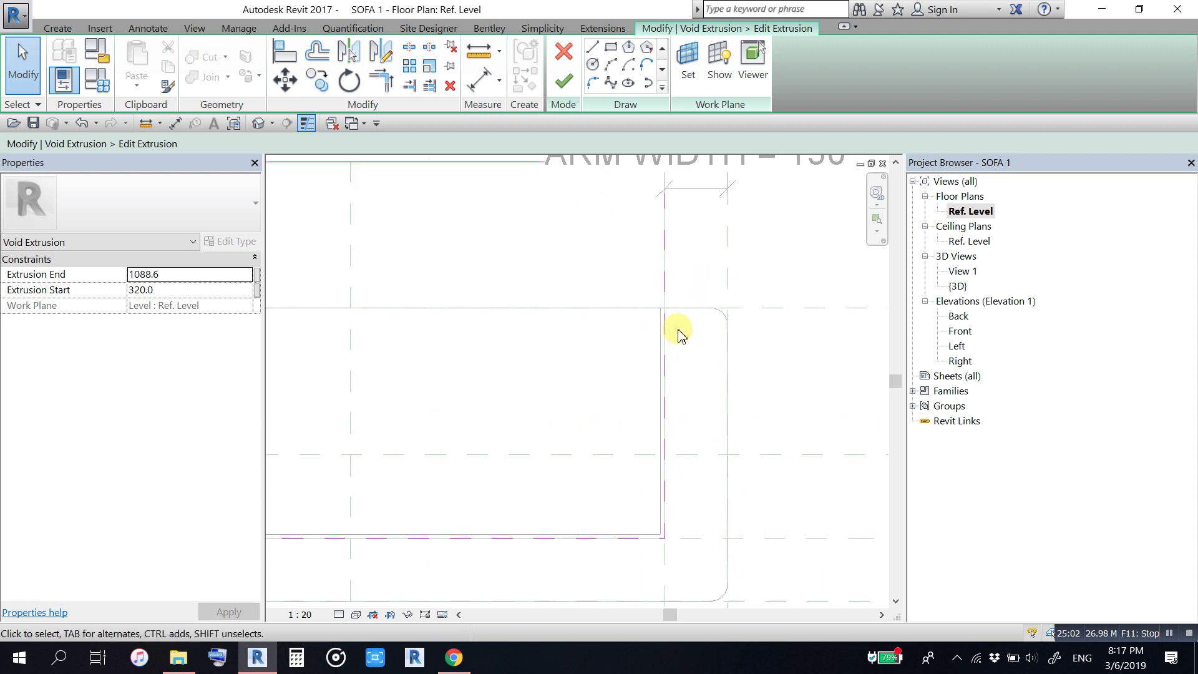
{"action": "scroll", "coordinate": [718, 324], "scroll_direction": "up", "scroll_amount": 1}
{"action": "scroll", "coordinate": [752, 321], "scroll_direction": "down", "scroll_amount": 3}
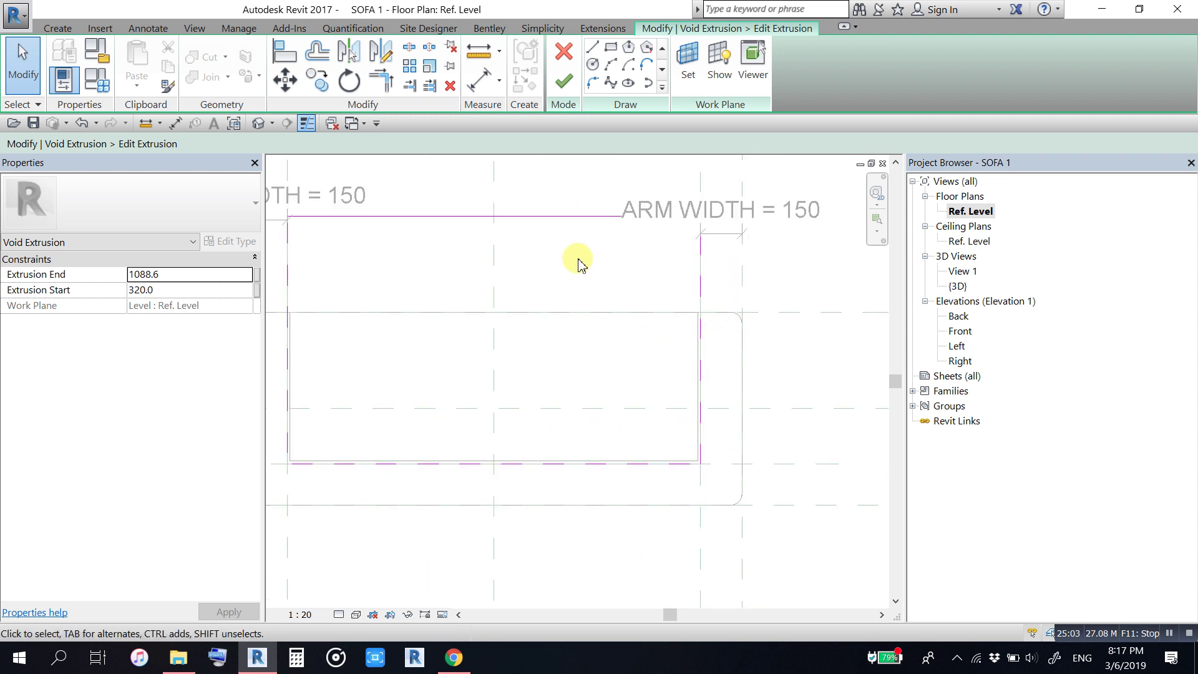
{"action": "left_click", "coordinate": [525, 224]}
{"action": "scroll", "coordinate": [552, 259], "scroll_direction": "down", "scroll_amount": 2}
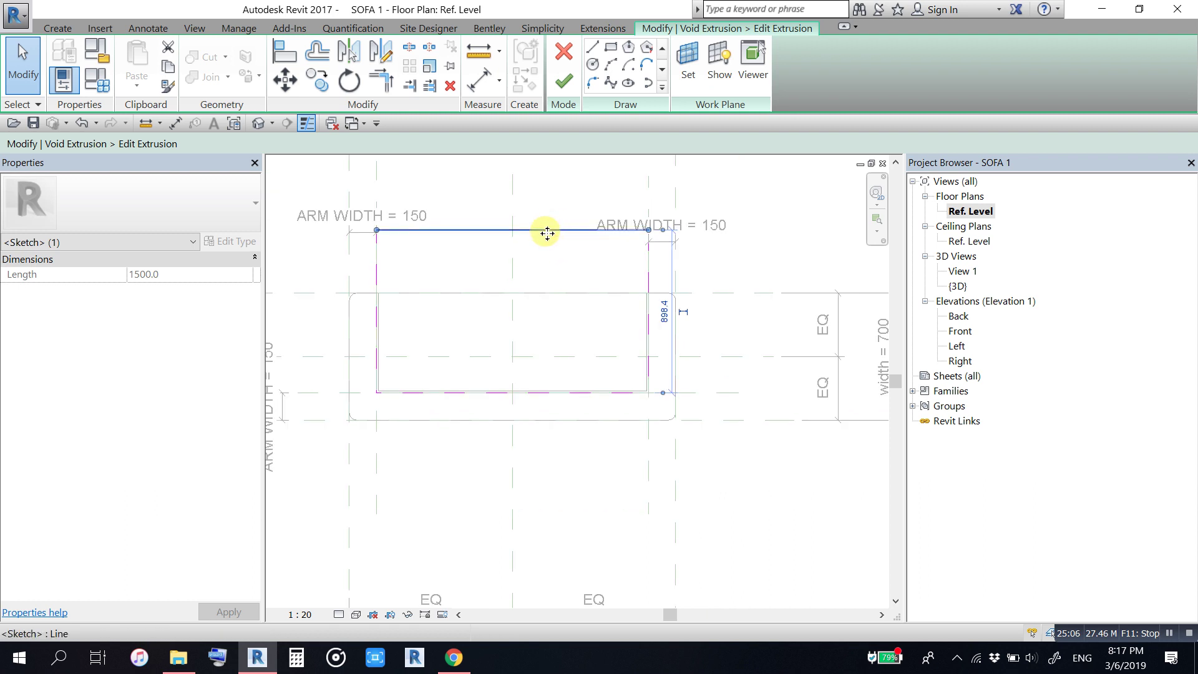
{"action": "left_click_drag", "start_coordinate": [545, 258], "coordinate": [541, 292]}
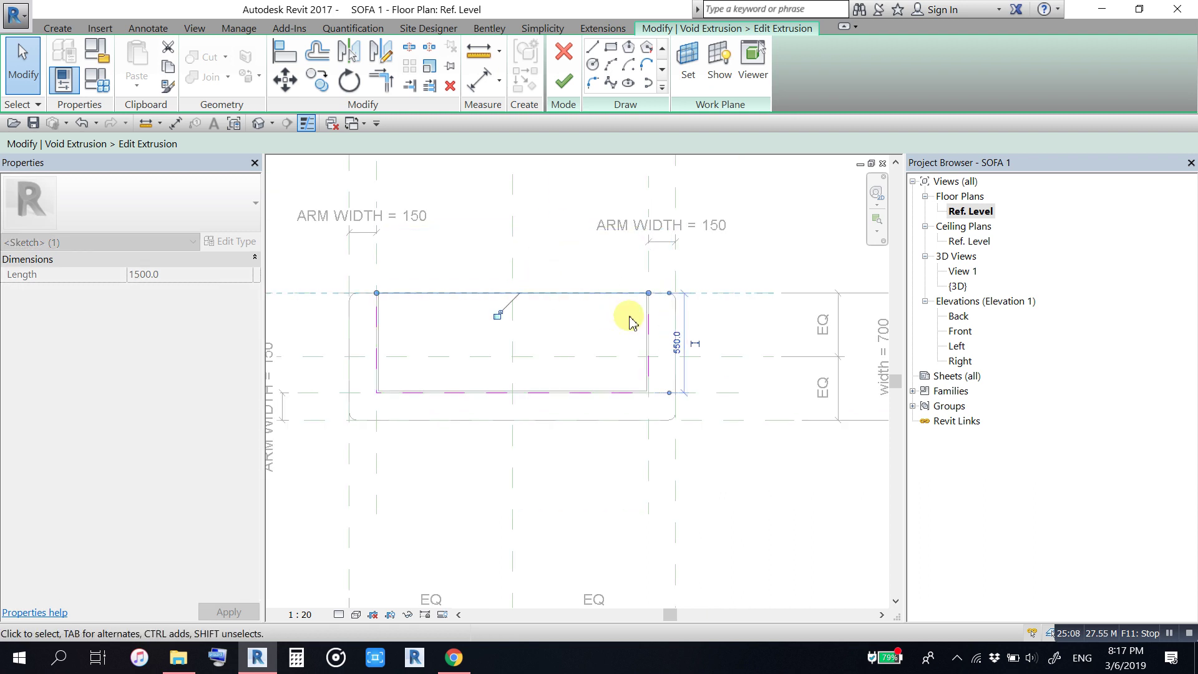
{"action": "left_click", "coordinate": [498, 315]}
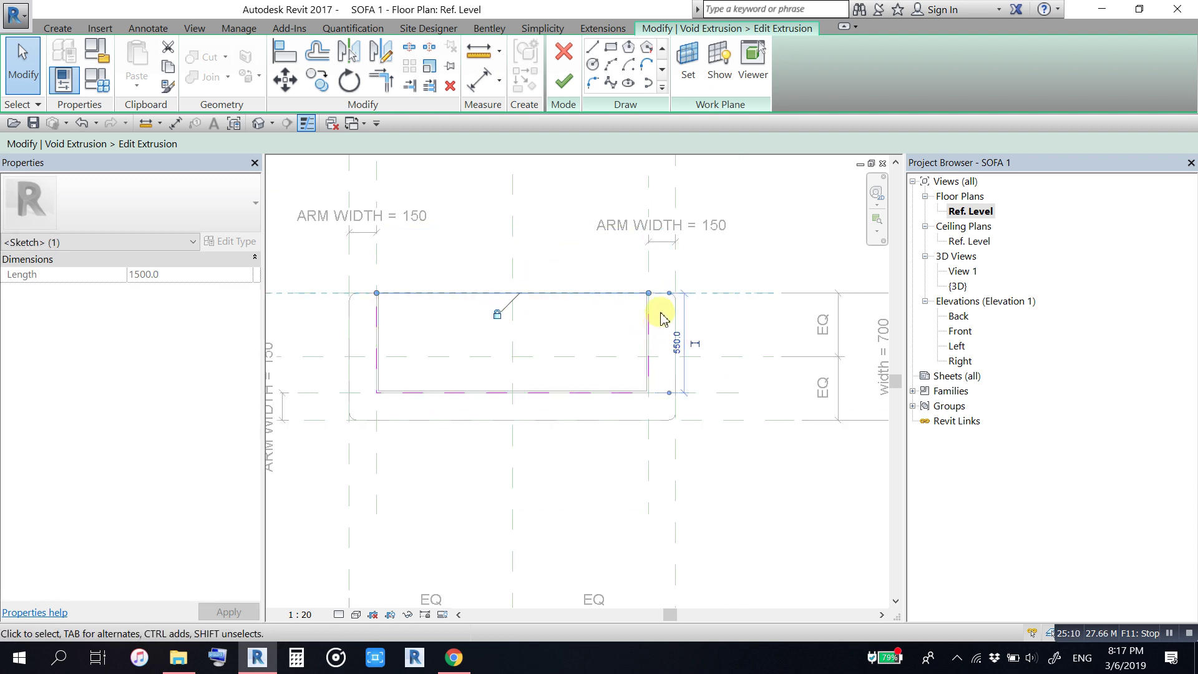
{"action": "scroll", "coordinate": [659, 309], "scroll_direction": "up", "scroll_amount": 5}
{"action": "scroll", "coordinate": [643, 296], "scroll_direction": "up", "scroll_amount": 3}
{"action": "middle_click_drag", "start_coordinate": [631, 294], "coordinate": [660, 353]}
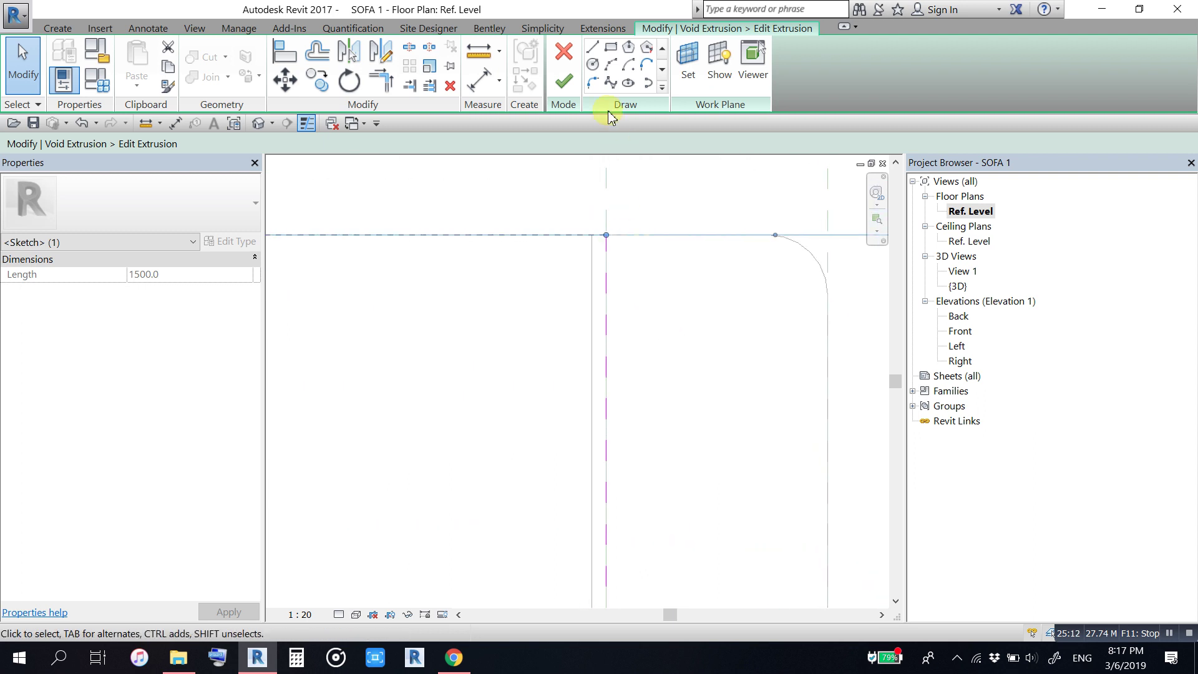
Step: Draw an arc at the top-right corner and trim the top line to meet it
{"action": "left_click", "coordinate": [611, 67]}
{"action": "scroll", "coordinate": [596, 275], "scroll_direction": "up", "scroll_amount": 3}
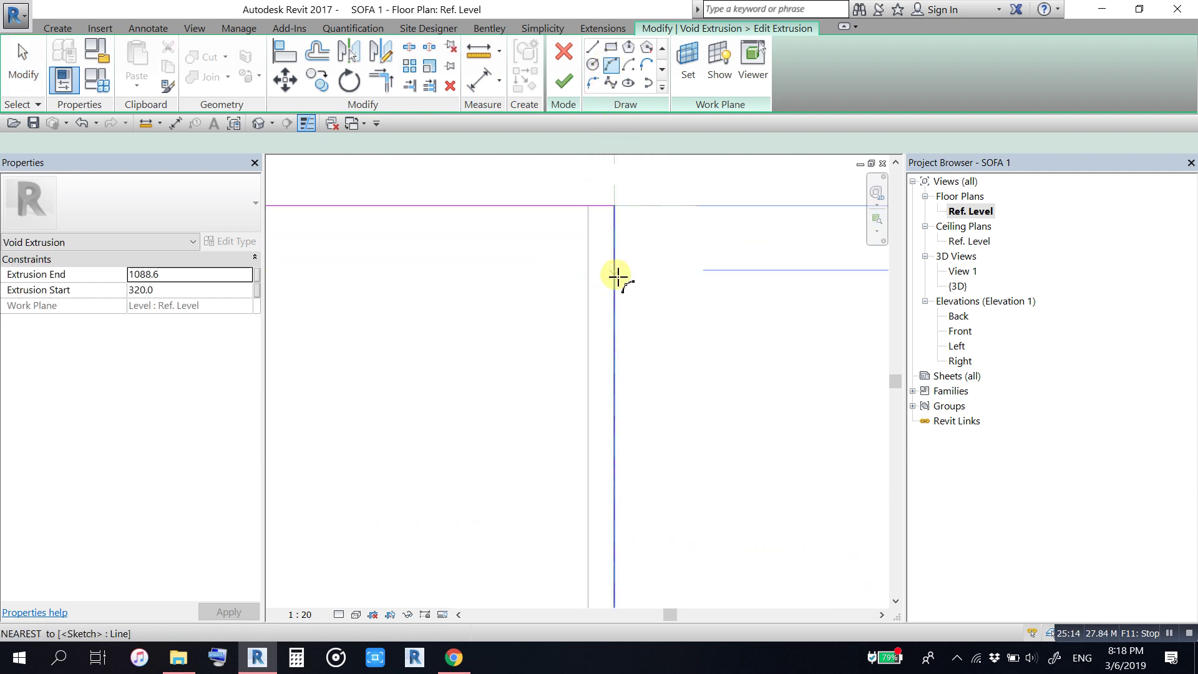
{"action": "left_click", "coordinate": [615, 273]}
{"action": "left_click", "coordinate": [668, 215]}
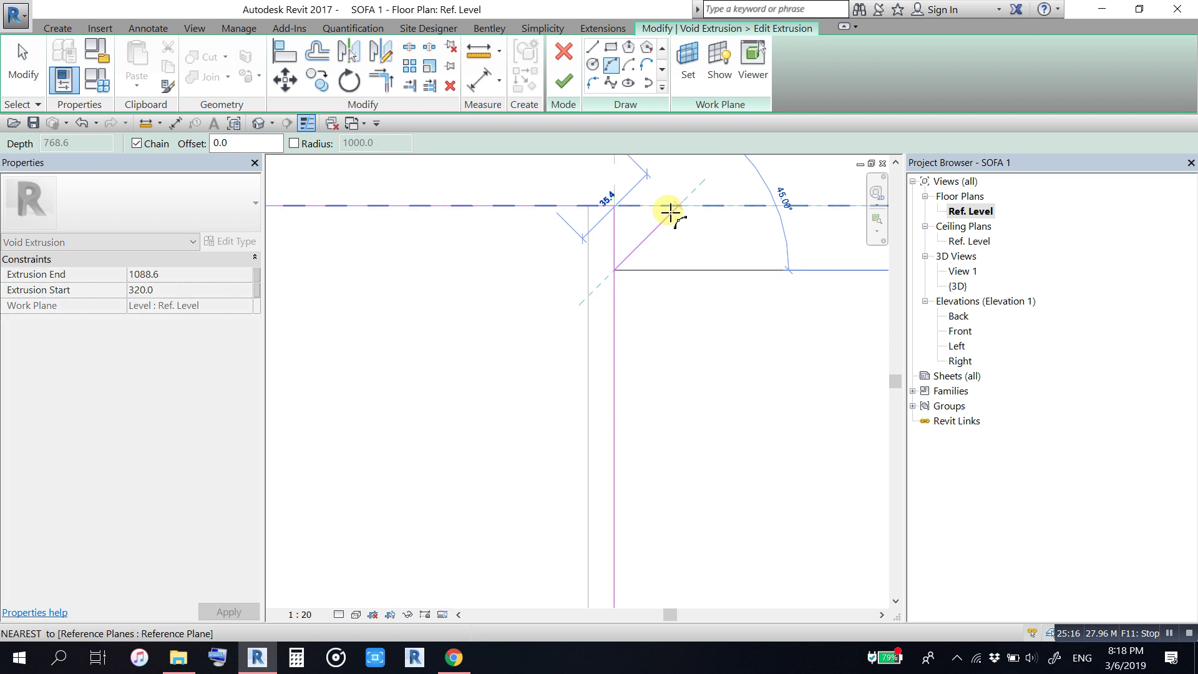
{"action": "left_click", "coordinate": [639, 229]}
{"action": "left_click", "coordinate": [381, 80]}
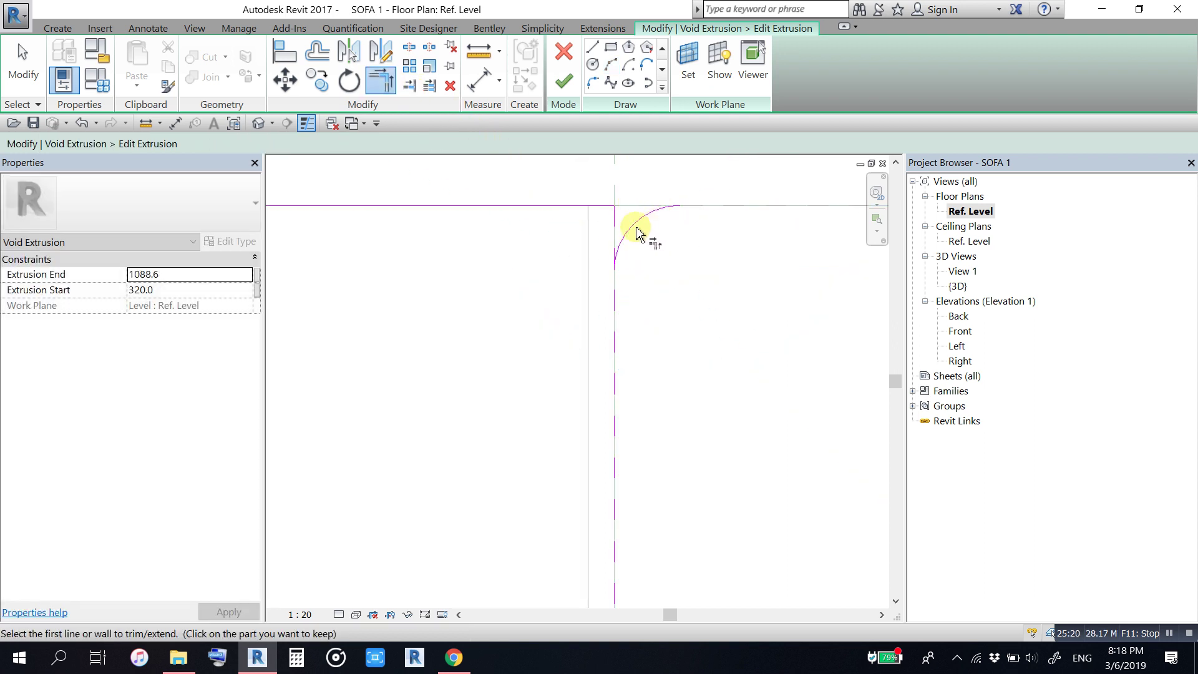
{"action": "left_click", "coordinate": [600, 207]}
{"action": "left_click", "coordinate": [633, 218]}
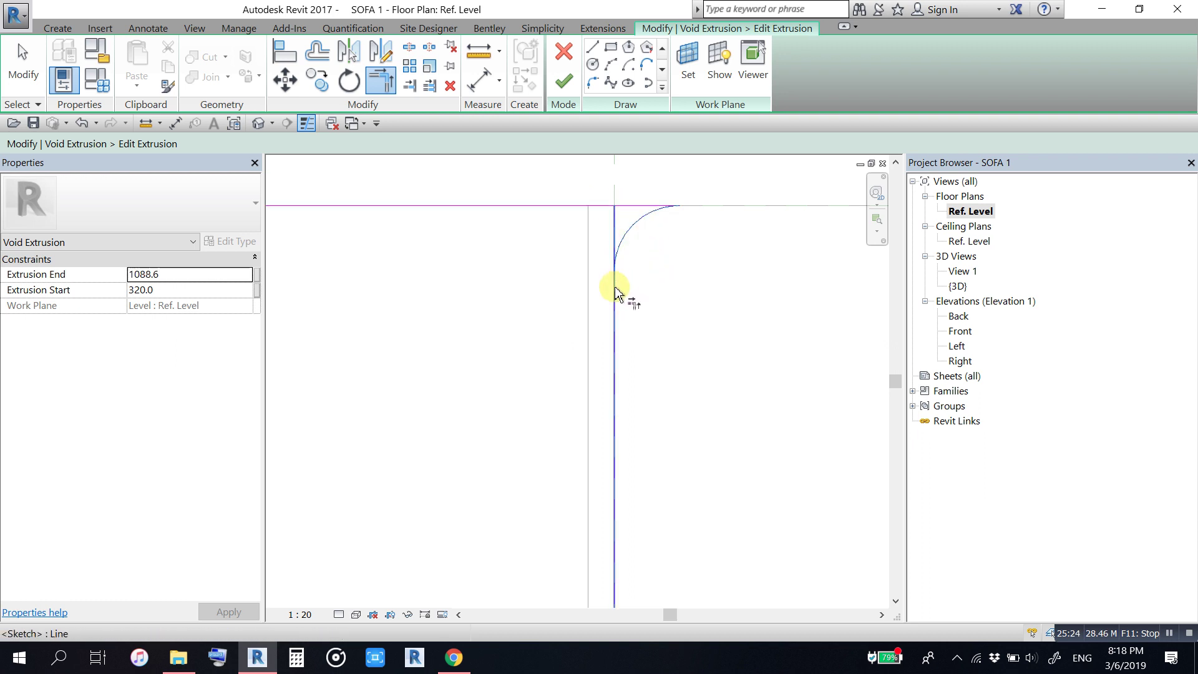
{"action": "scroll", "coordinate": [653, 287], "scroll_direction": "down", "scroll_amount": 3}
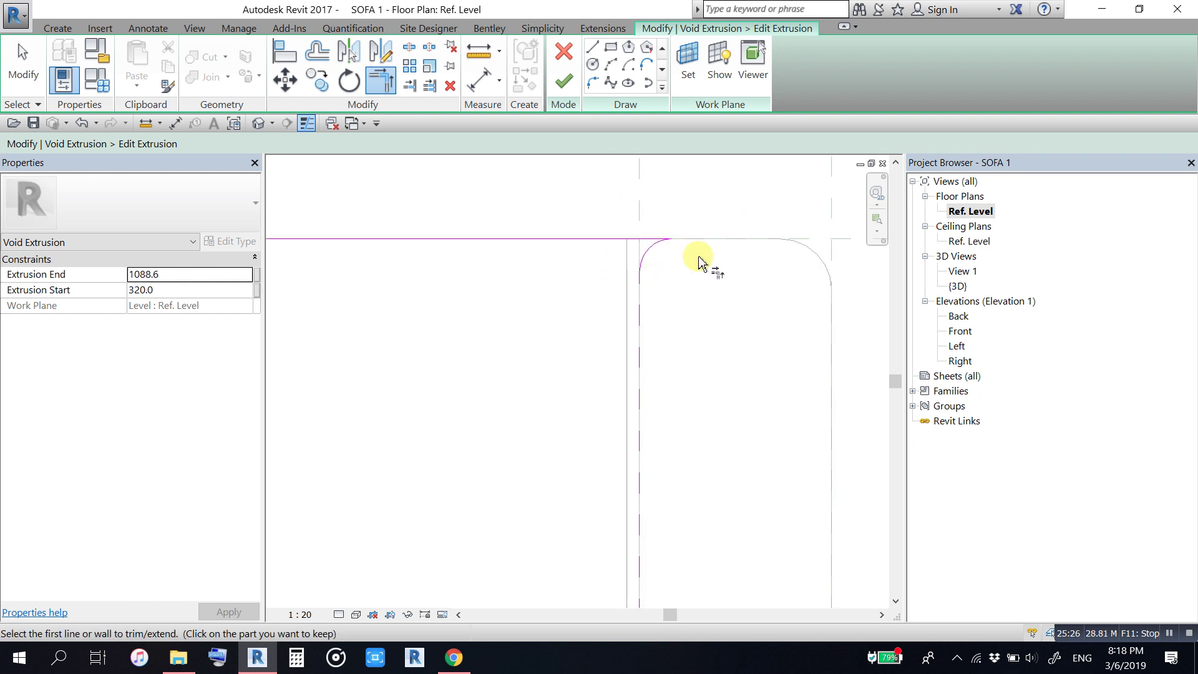
{"action": "scroll", "coordinate": [699, 260], "scroll_direction": "down", "scroll_amount": 2}
{"action": "middle_click_drag", "start_coordinate": [699, 375], "coordinate": [770, 361]}
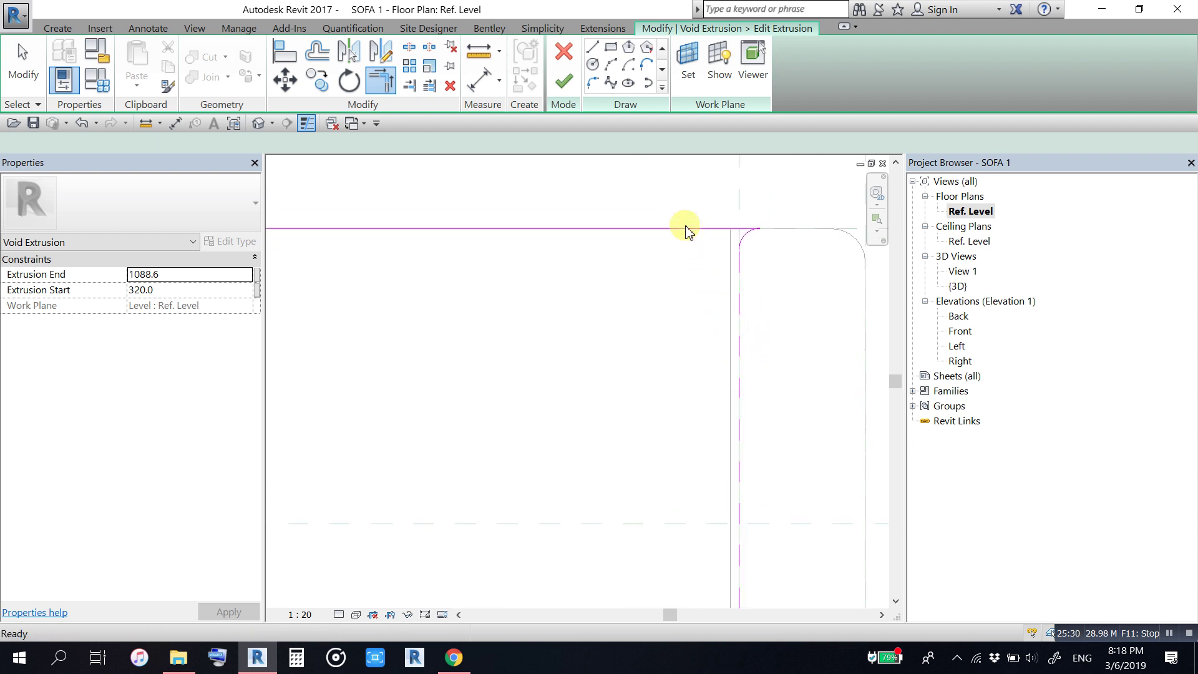
Step: Mirror the corner arc to the opposite top corner and trim the lines there
{"action": "key", "text": "Escape"}
{"action": "key", "text": "Escape"}
{"action": "left_click_drag", "start_coordinate": [678, 194], "coordinate": [786, 294]}
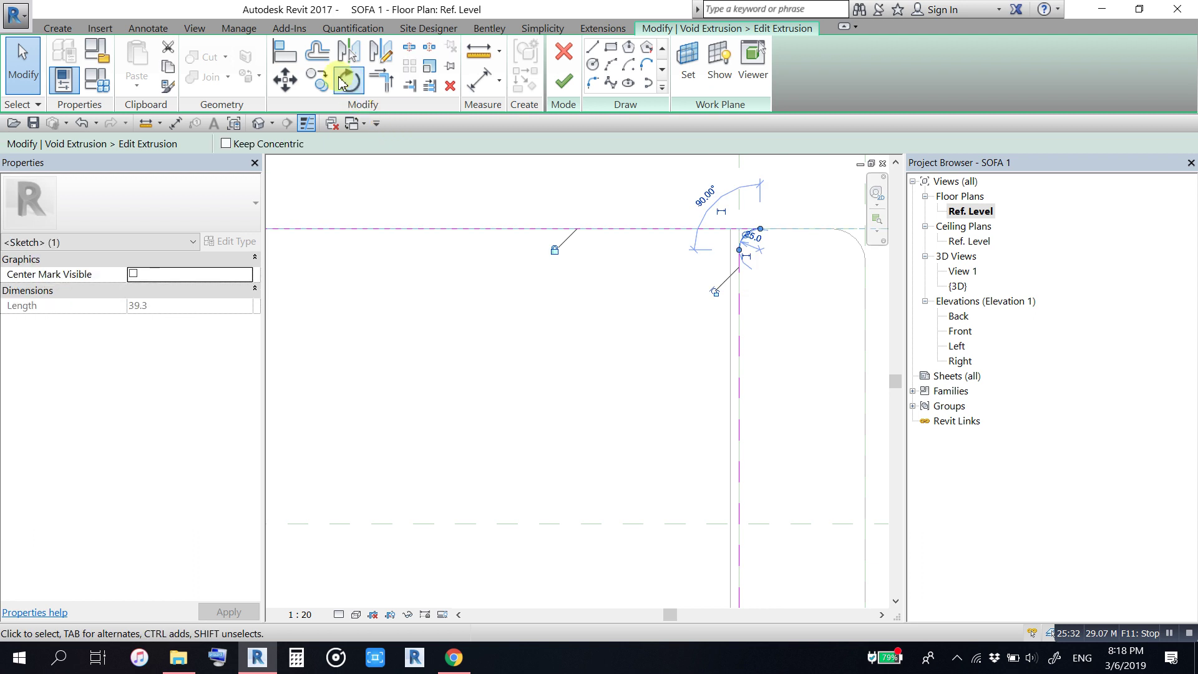
{"action": "left_click", "coordinate": [347, 58]}
{"action": "scroll", "coordinate": [649, 259], "scroll_direction": "down", "scroll_amount": 5}
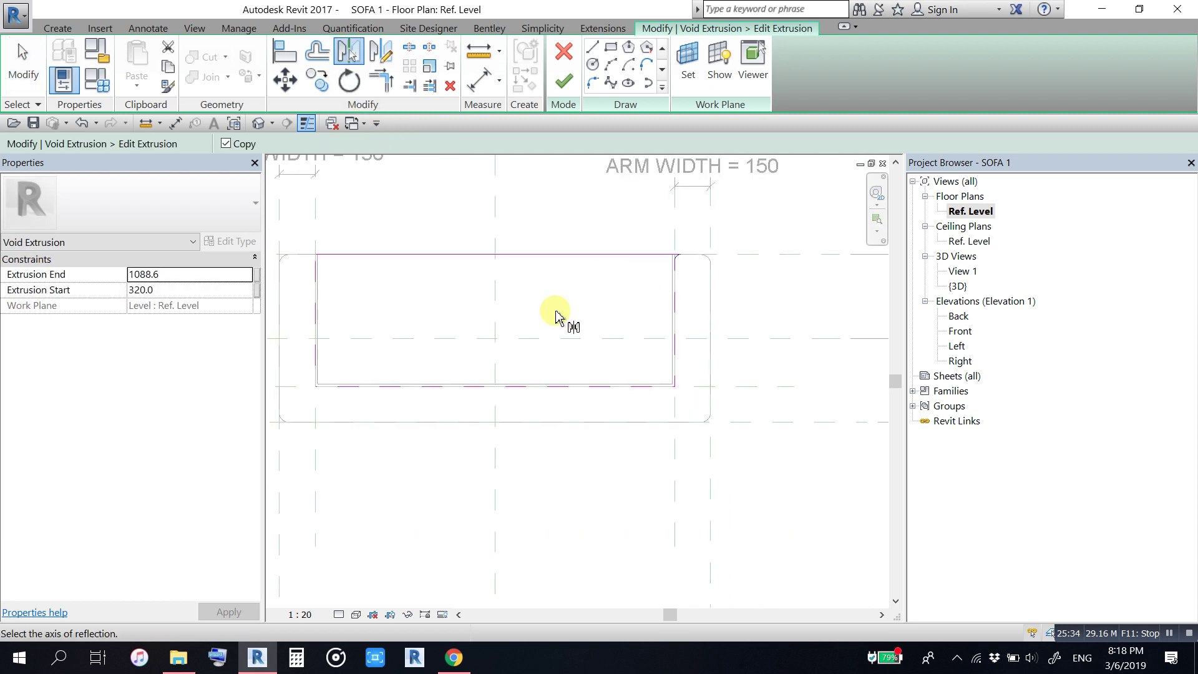
{"action": "left_click", "coordinate": [497, 320]}
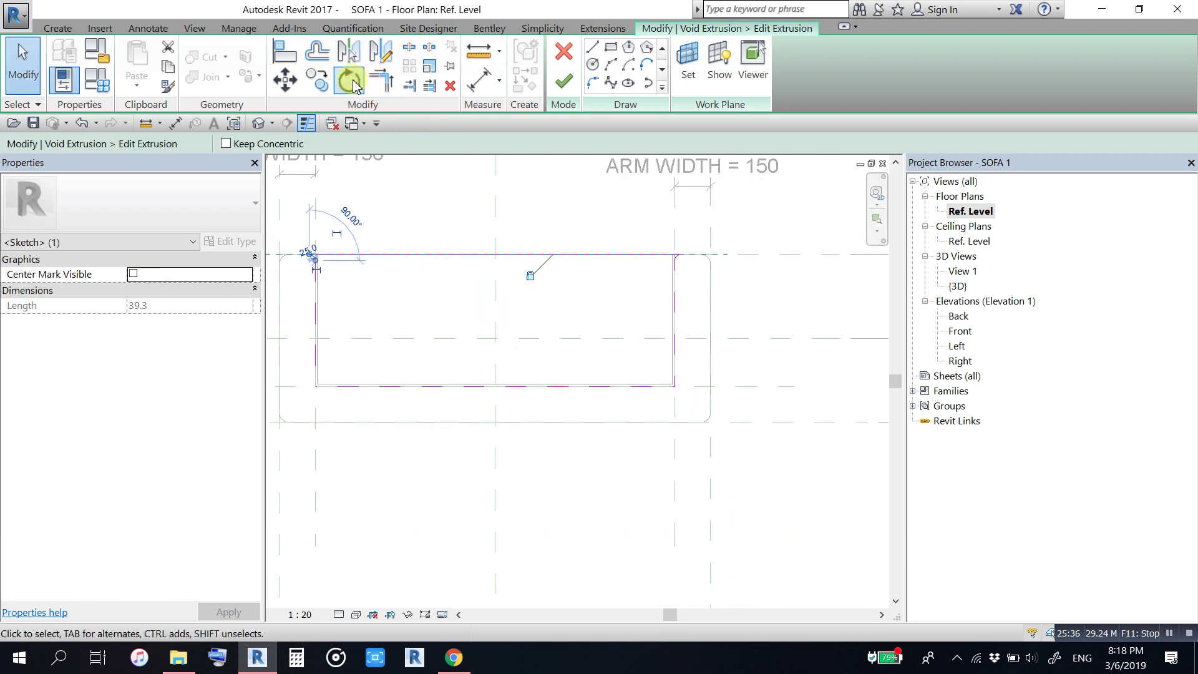
{"action": "left_click", "coordinate": [379, 83]}
{"action": "scroll", "coordinate": [309, 250], "scroll_direction": "up", "scroll_amount": 3}
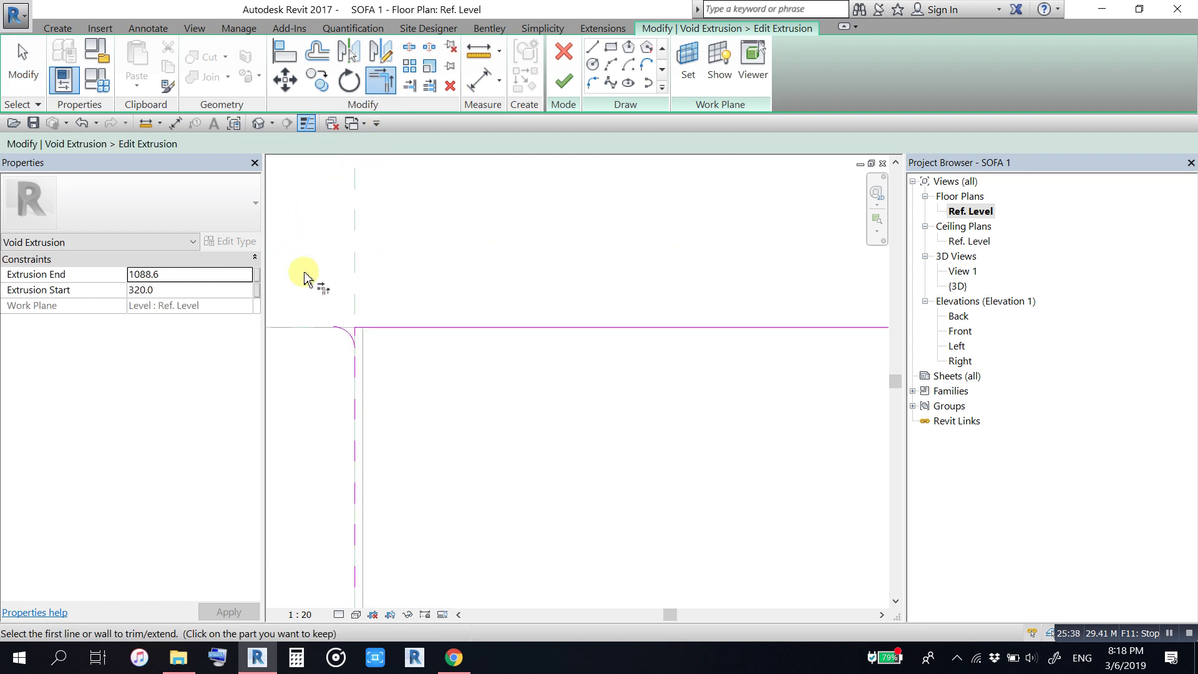
{"action": "scroll", "coordinate": [337, 319], "scroll_direction": "up", "scroll_amount": 2}
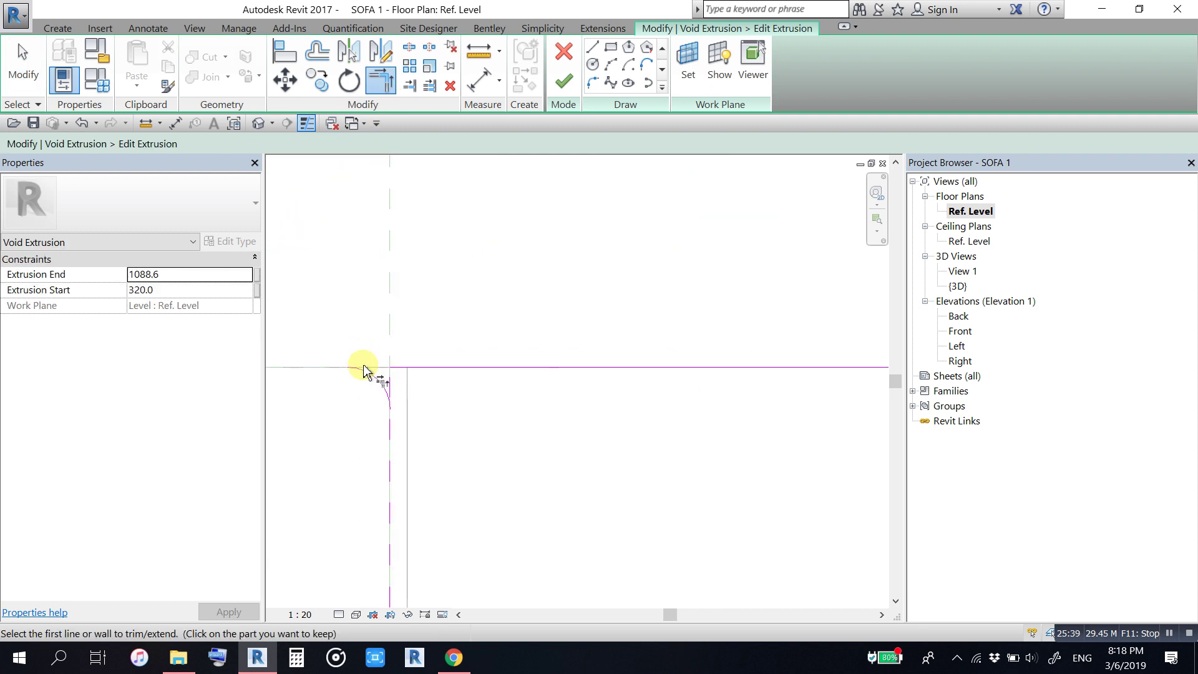
{"action": "left_click", "coordinate": [402, 368]}
{"action": "left_click", "coordinate": [390, 447]}
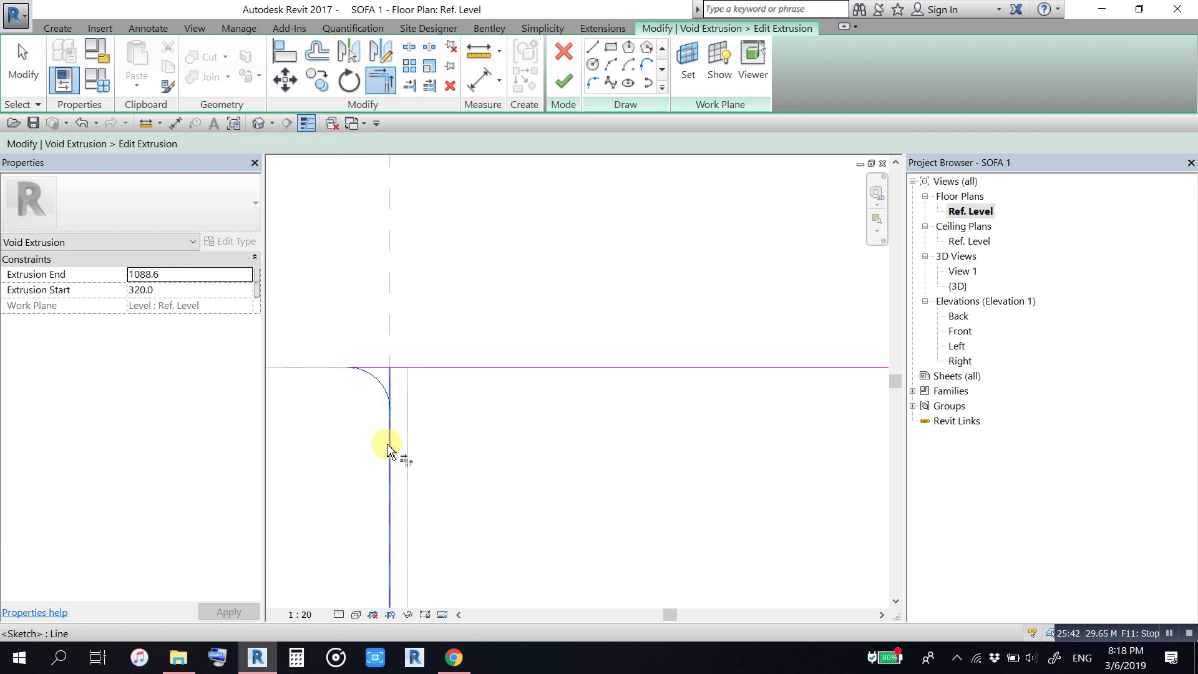
{"action": "scroll", "coordinate": [420, 316], "scroll_direction": "down", "scroll_amount": 4}
{"action": "middle_click_drag", "start_coordinate": [437, 410], "coordinate": [449, 271]}
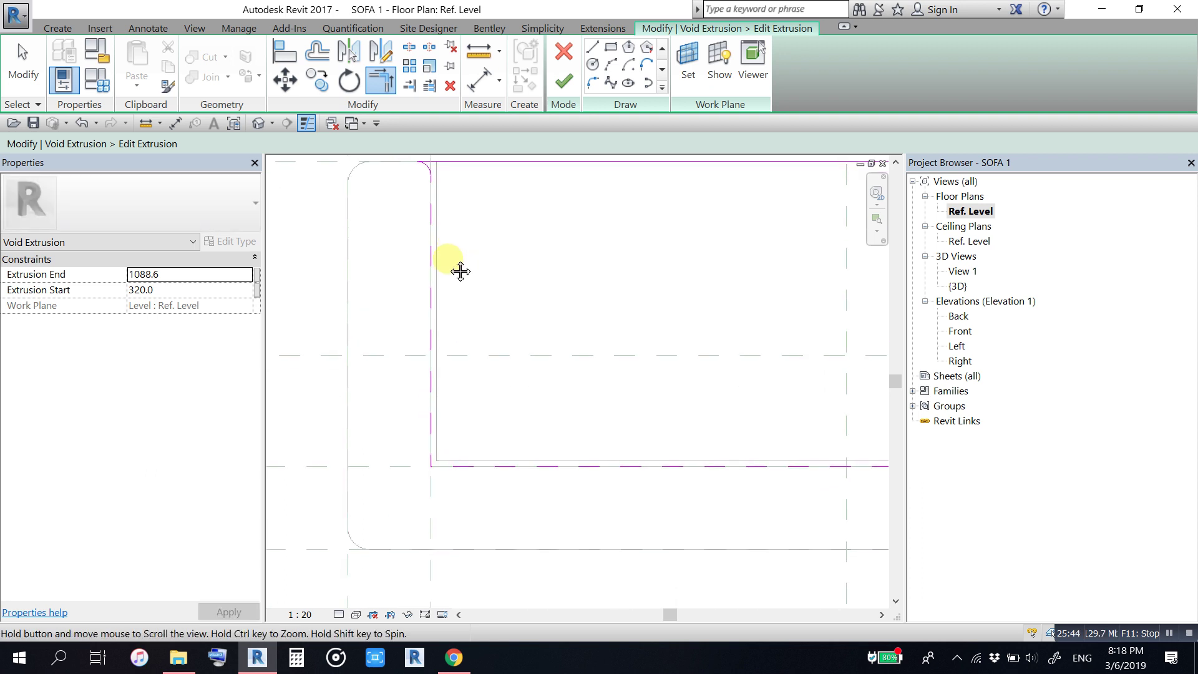
Step: Add a fillet arc at the bottom-left corner and trim both lines to it
{"action": "left_click", "coordinate": [611, 66]}
{"action": "scroll", "coordinate": [428, 497], "scroll_direction": "up", "scroll_amount": 2}
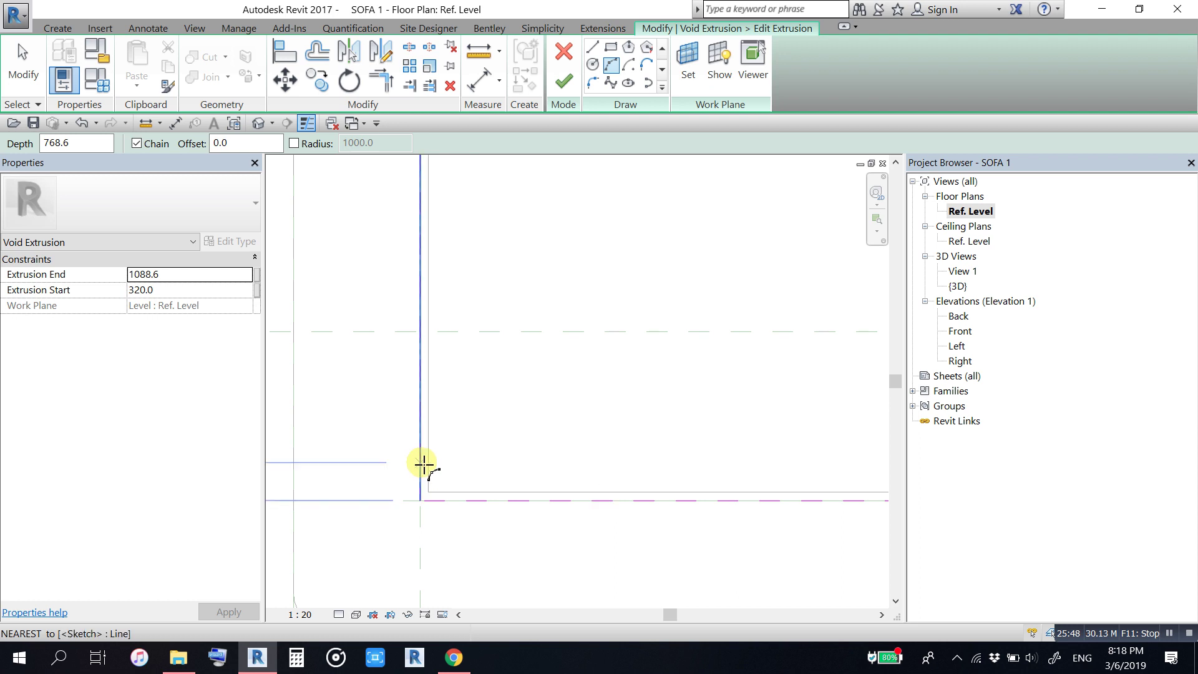
{"action": "left_click", "coordinate": [422, 463]}
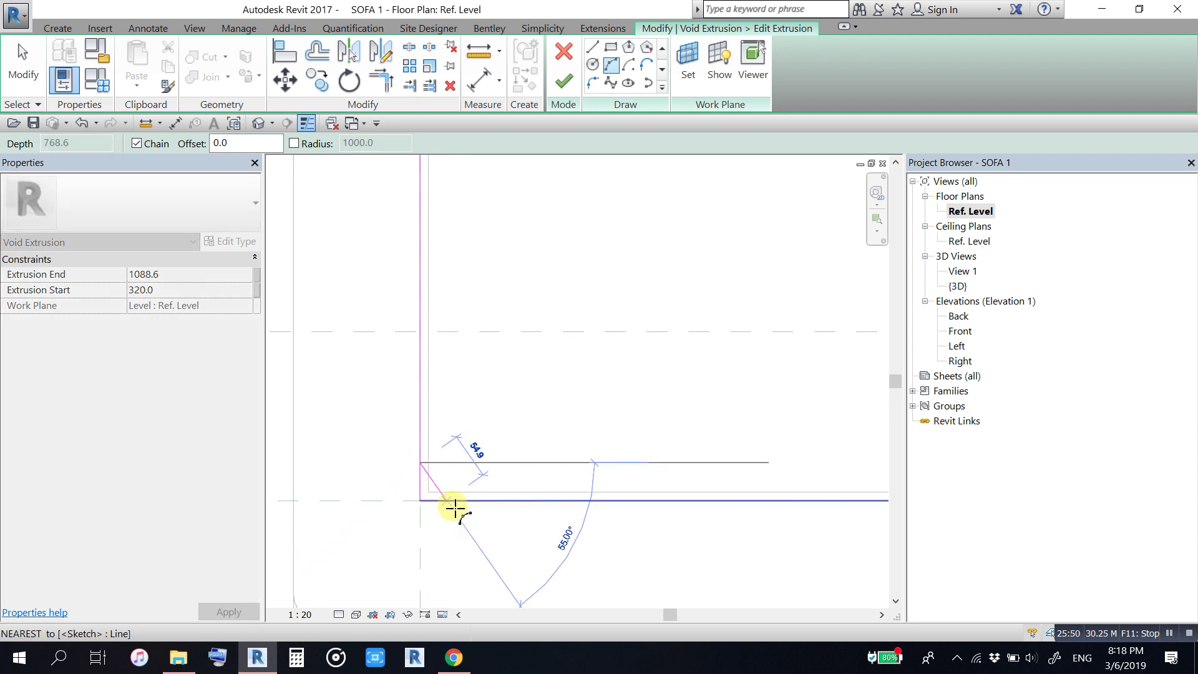
{"action": "left_click", "coordinate": [455, 509]}
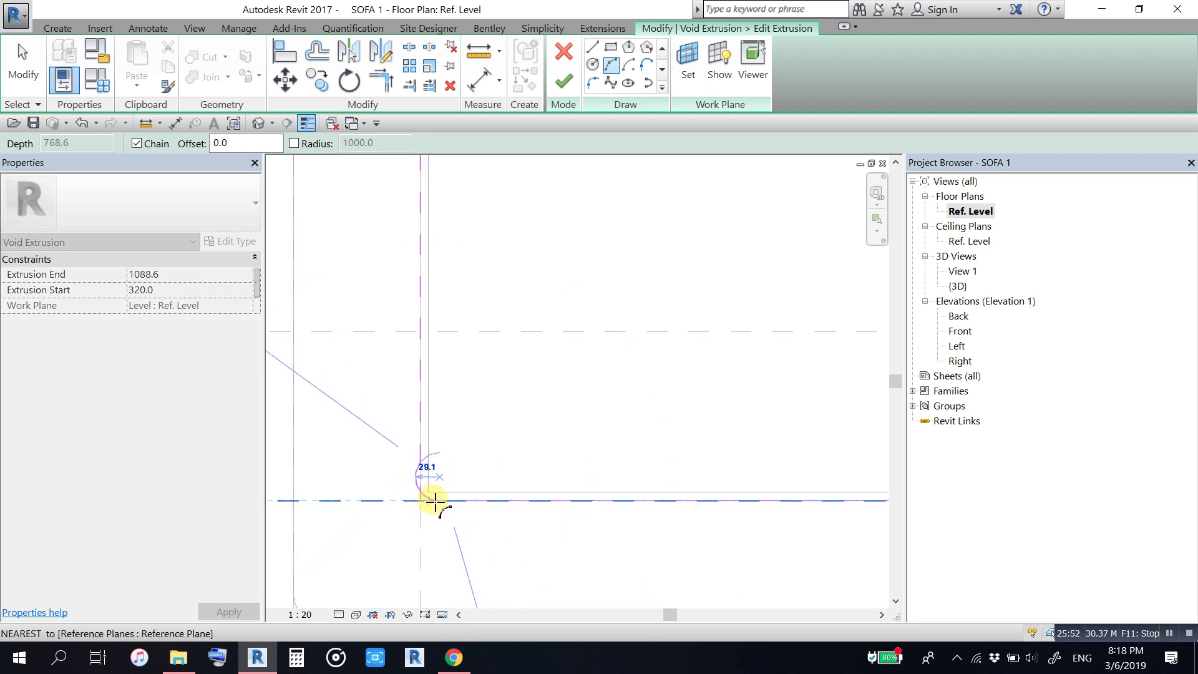
{"action": "key", "text": "Escape"}
{"action": "key", "text": "Escape"}
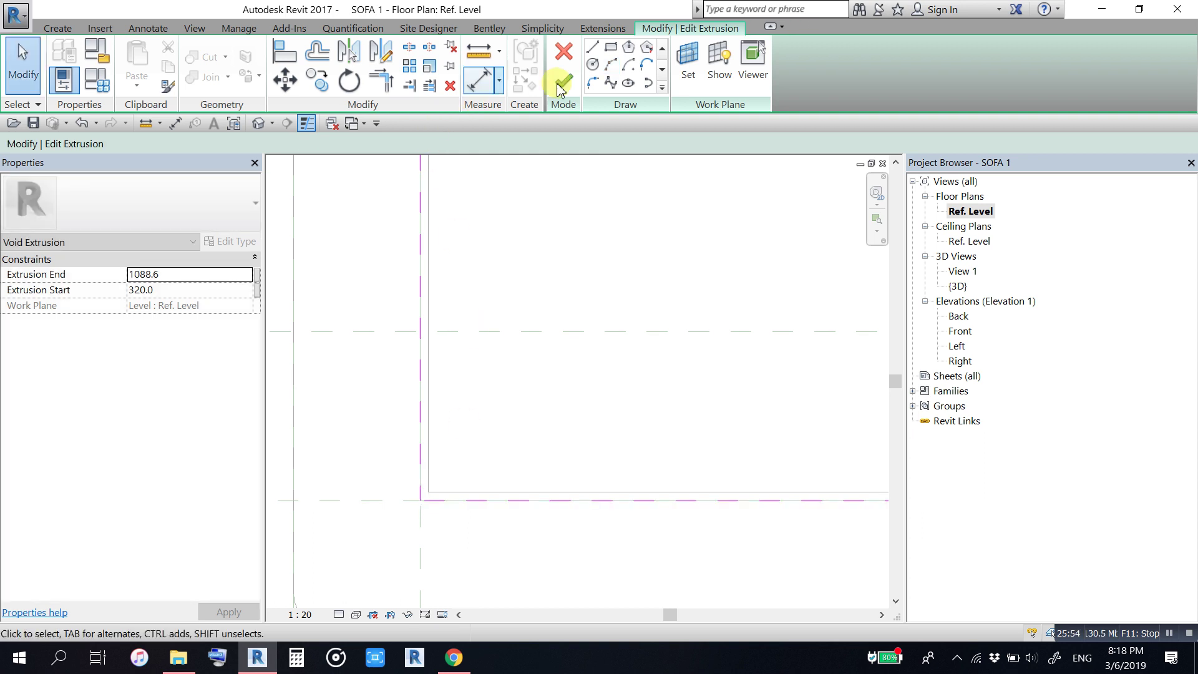
{"action": "left_click", "coordinate": [614, 68]}
{"action": "scroll", "coordinate": [420, 546], "scroll_direction": "up", "scroll_amount": 2}
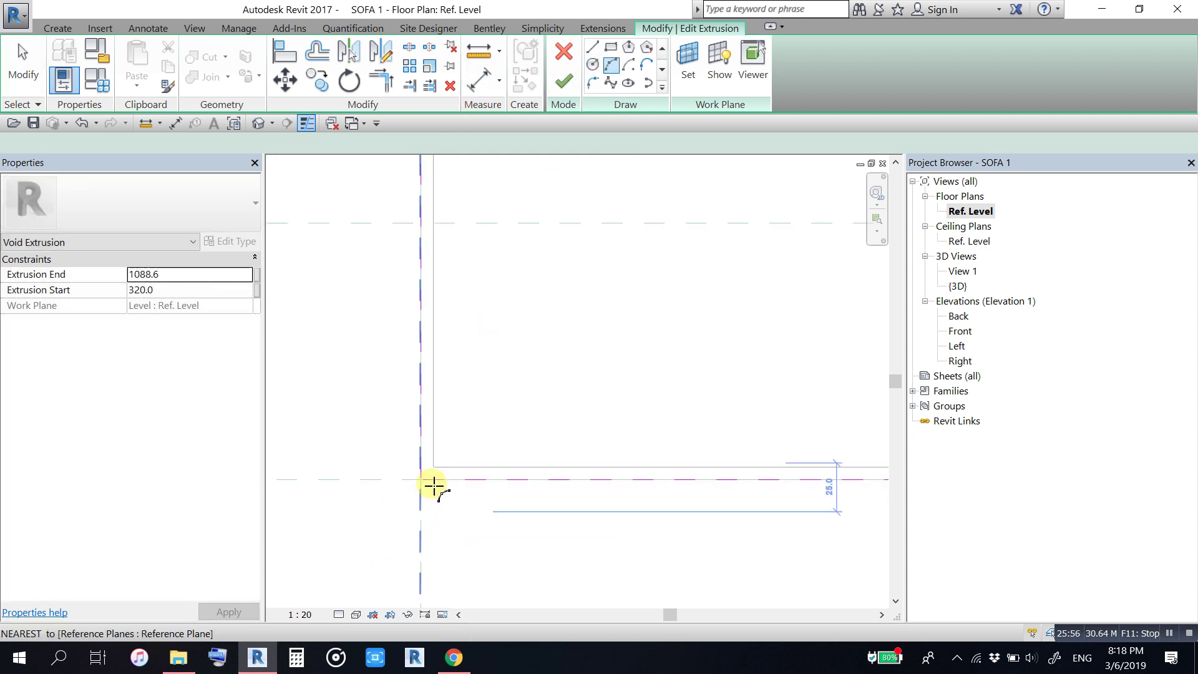
{"action": "scroll", "coordinate": [433, 487], "scroll_direction": "up", "scroll_amount": 1}
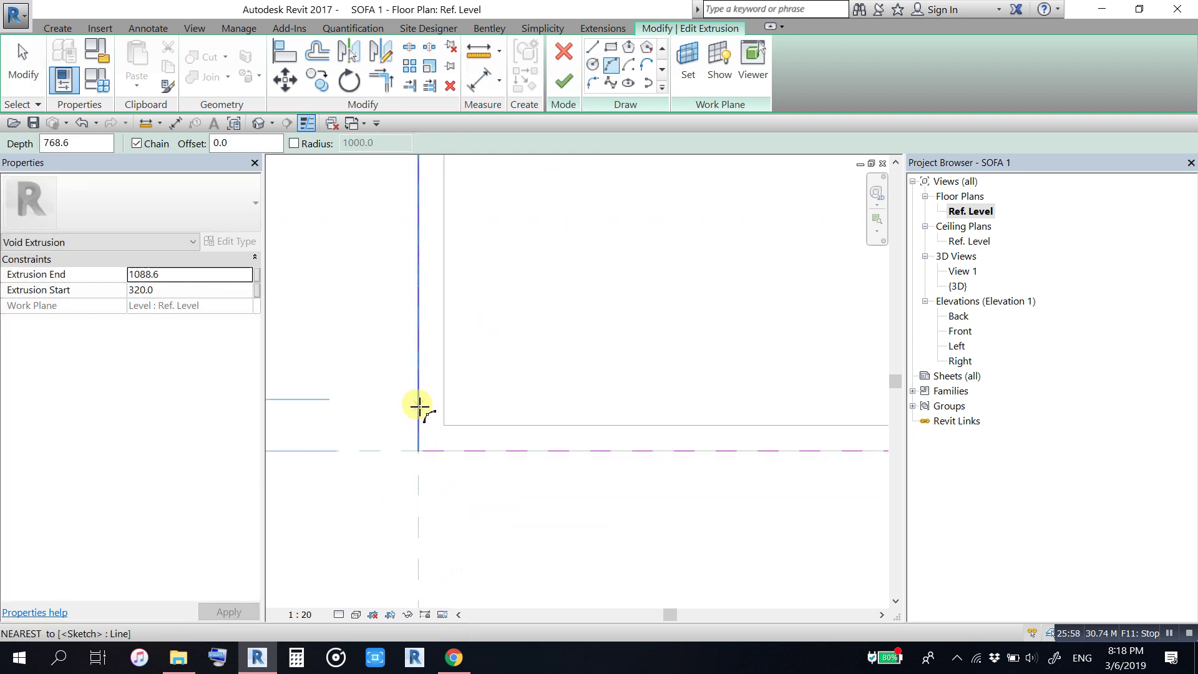
{"action": "left_click", "coordinate": [419, 405]}
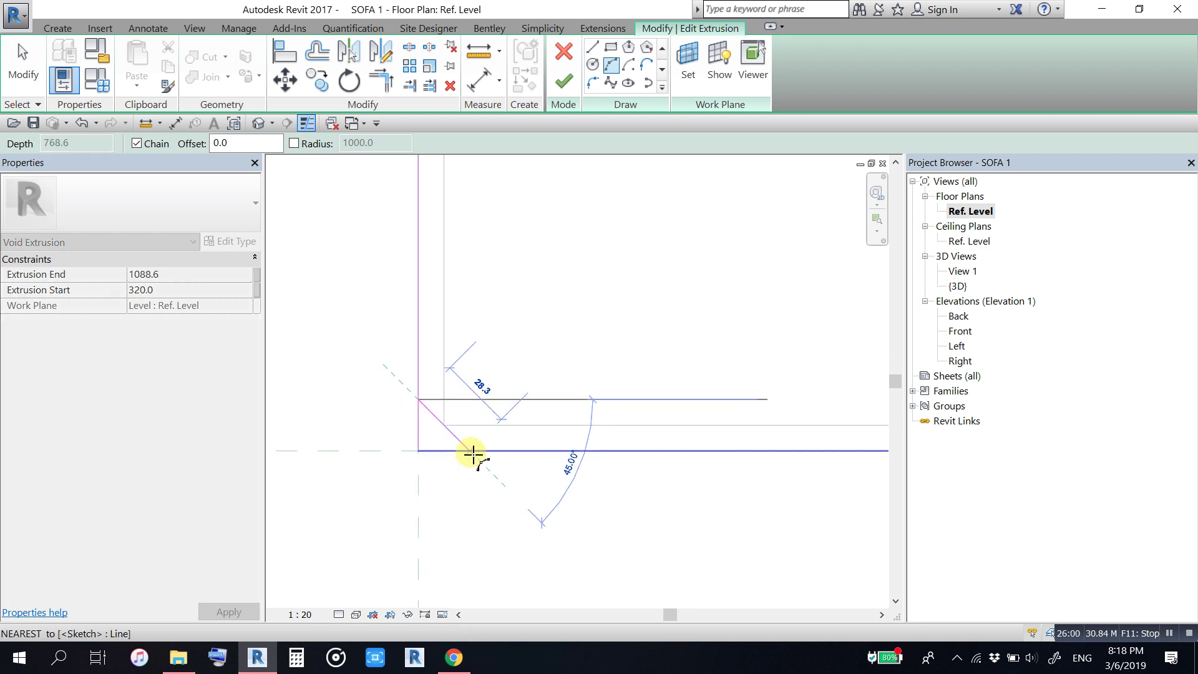
{"action": "left_click", "coordinate": [473, 453]}
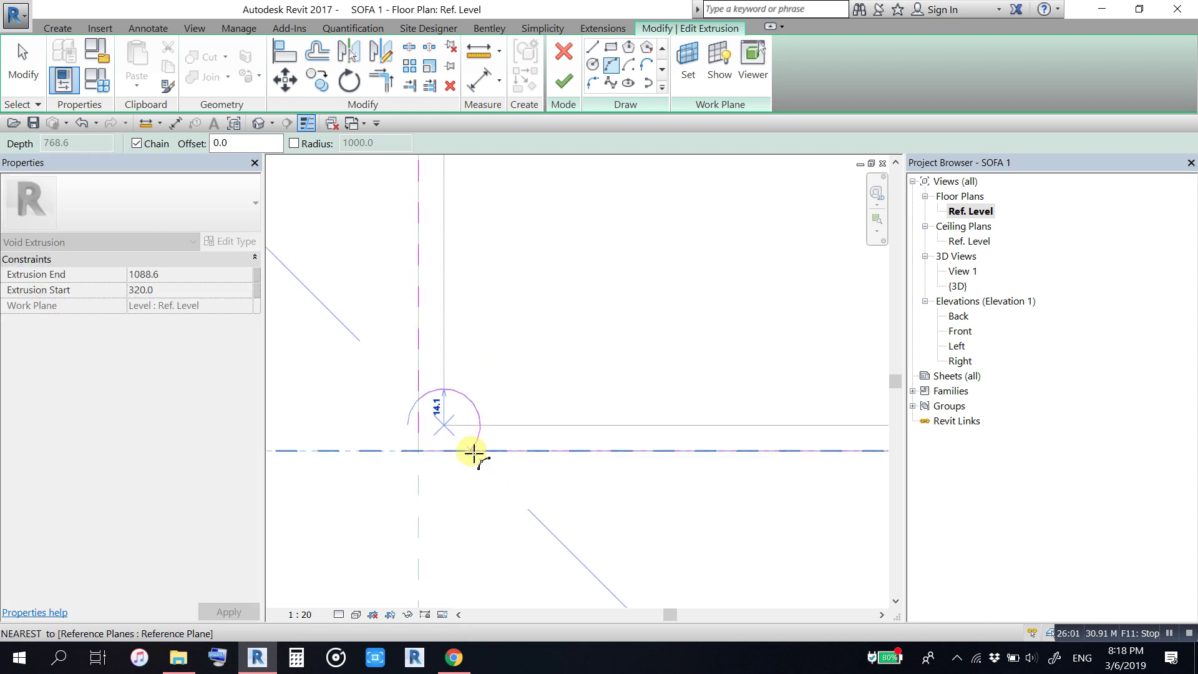
{"action": "left_click", "coordinate": [439, 440]}
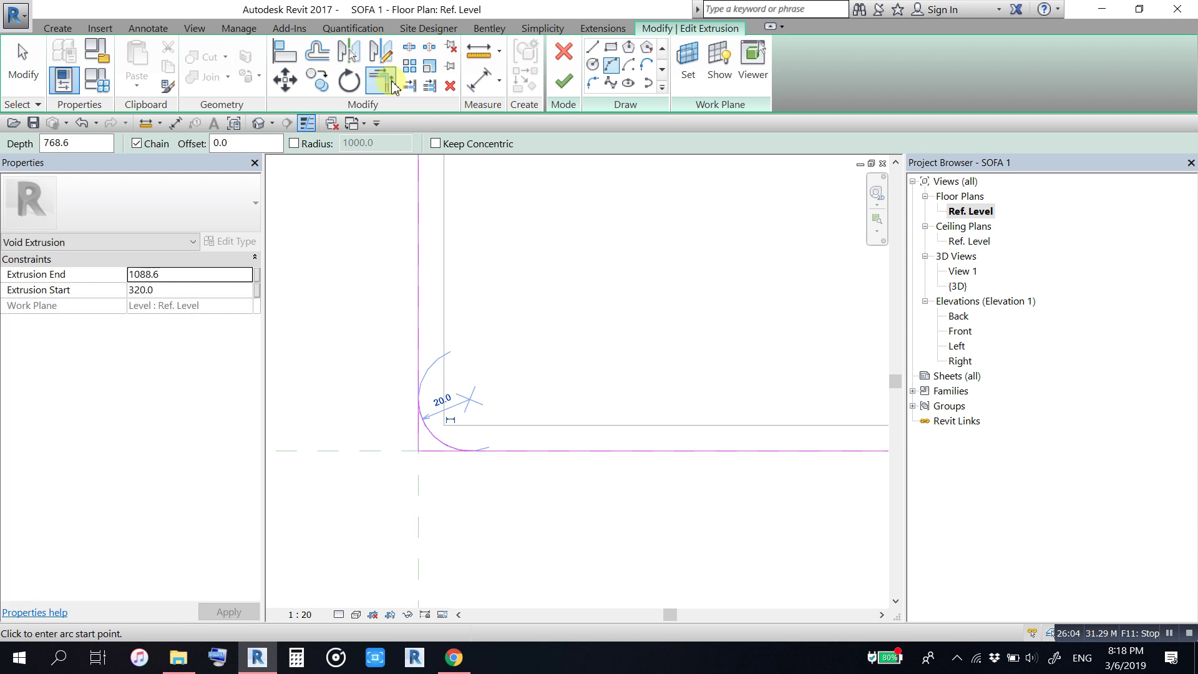
{"action": "left_click", "coordinate": [382, 80]}
{"action": "left_click", "coordinate": [419, 364]}
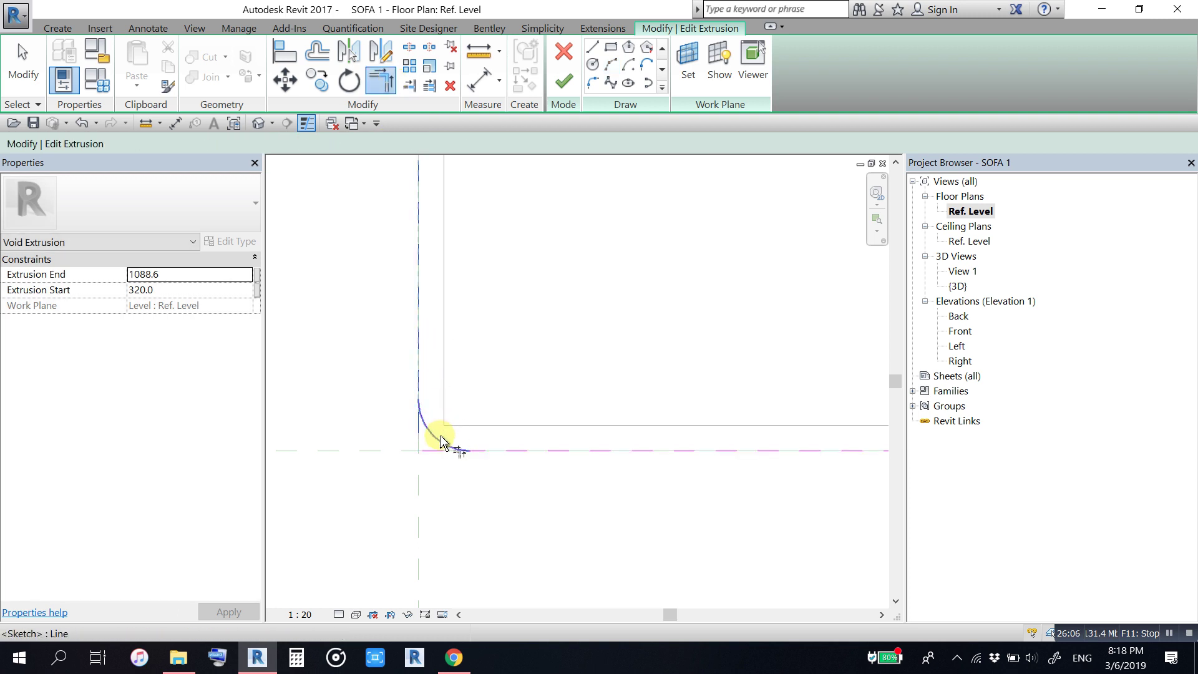
{"action": "left_click", "coordinate": [441, 441]}
{"action": "left_click", "coordinate": [525, 453]}
{"action": "left_click", "coordinate": [436, 444]}
{"action": "key", "text": "Escape"}
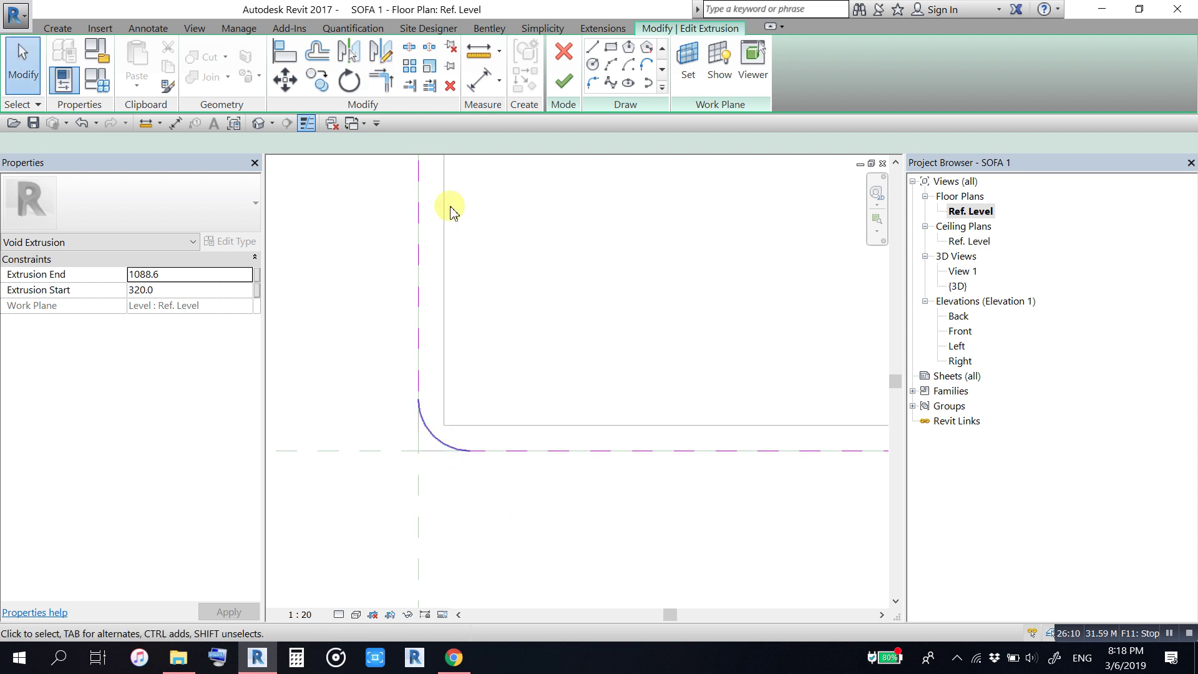
Step: Mirror the fillet to the bottom-right corner, trim its lines, and finish the void sketch
{"action": "left_click", "coordinate": [437, 444]}
{"action": "left_click", "coordinate": [353, 60]}
{"action": "scroll", "coordinate": [316, 206], "scroll_direction": "down", "scroll_amount": 2}
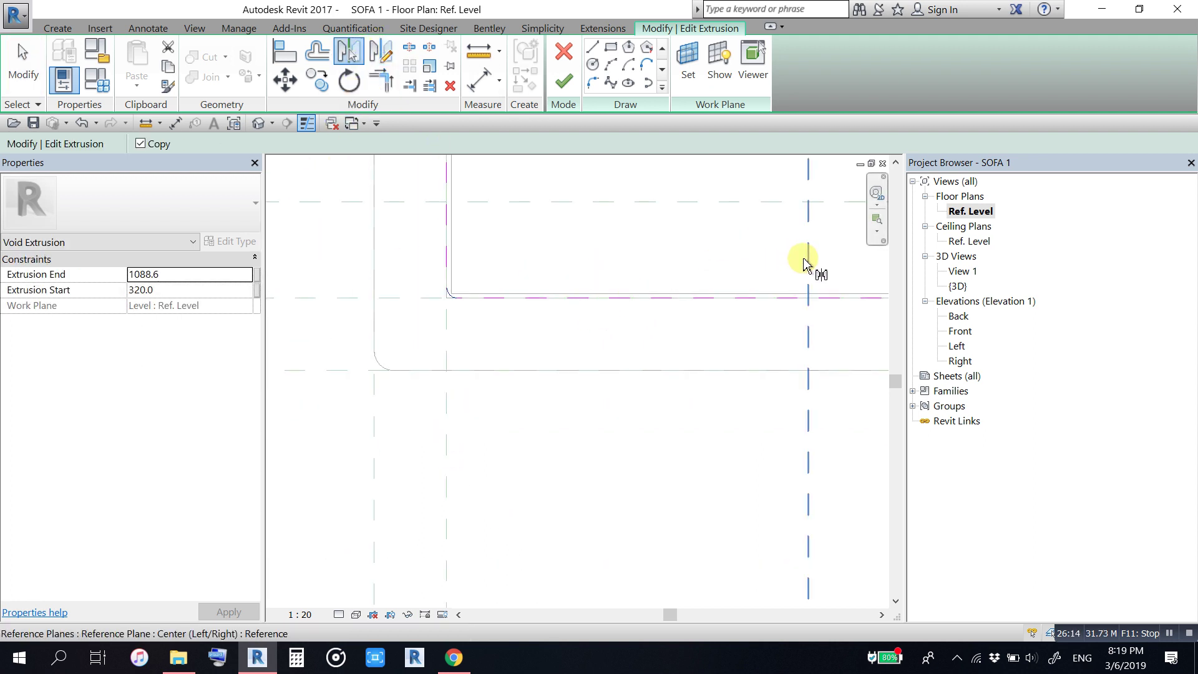
{"action": "left_click", "coordinate": [807, 259]}
{"action": "scroll", "coordinate": [623, 294], "scroll_direction": "down", "scroll_amount": 3}
{"action": "left_click", "coordinate": [382, 80]}
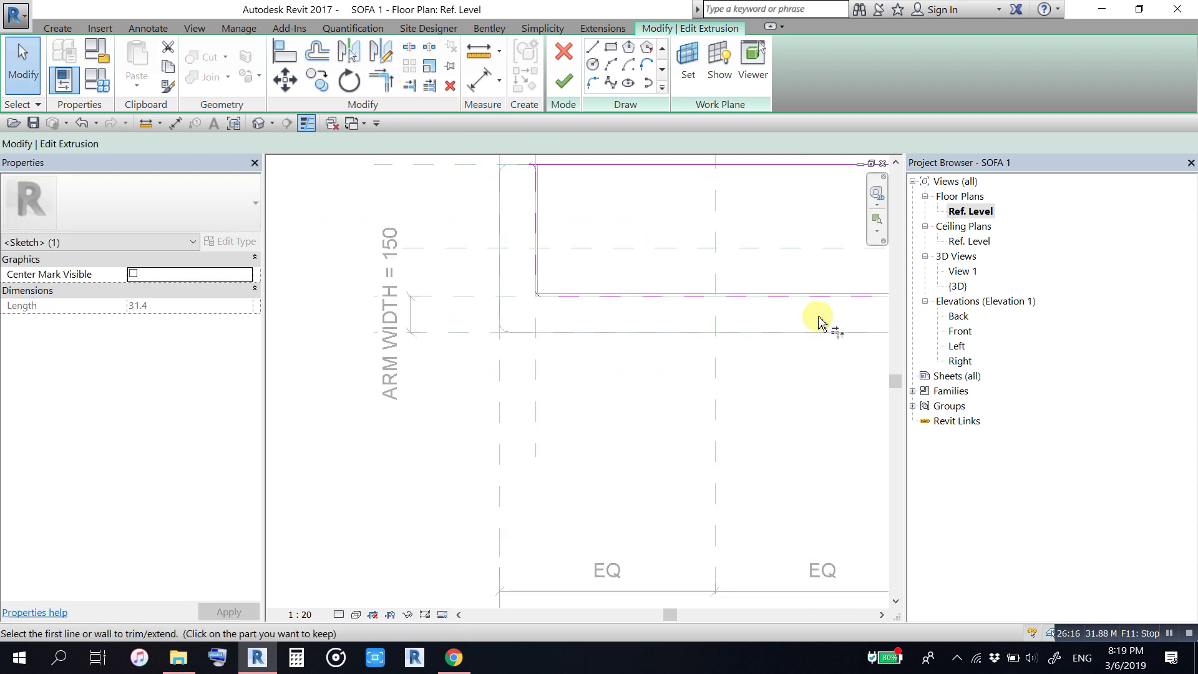
{"action": "middle_click_drag", "start_coordinate": [822, 321], "coordinate": [565, 424]}
{"action": "scroll", "coordinate": [565, 425], "scroll_direction": "up", "scroll_amount": 5}
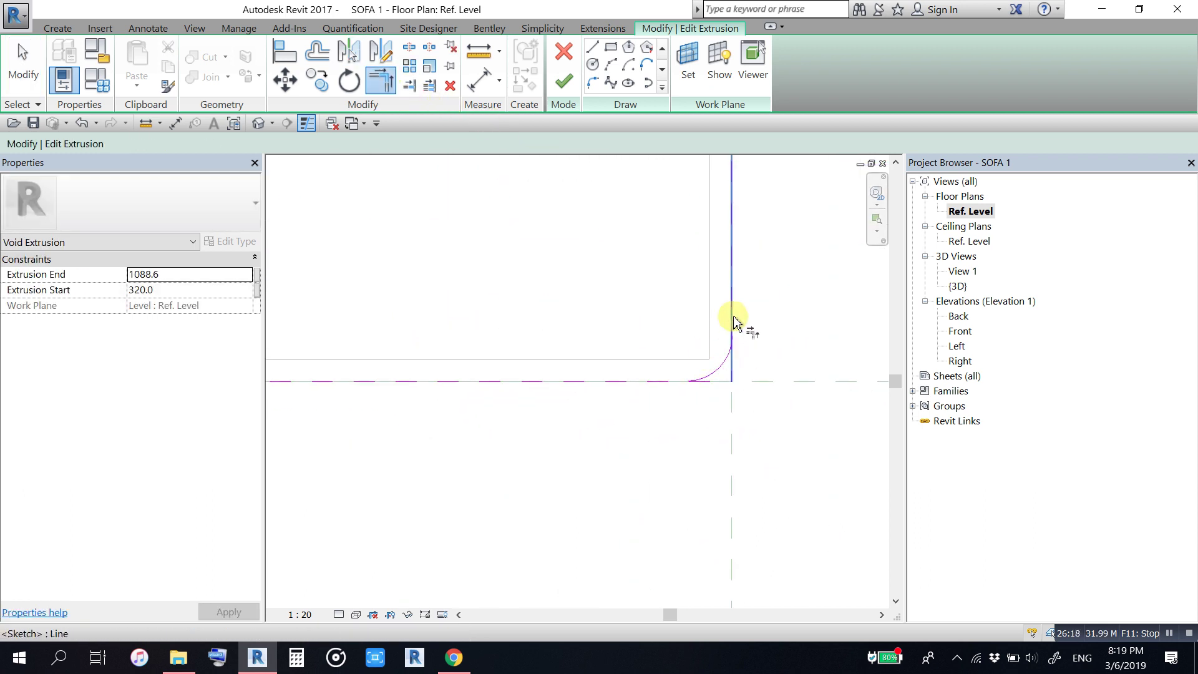
{"action": "left_click", "coordinate": [731, 281]}
{"action": "left_click", "coordinate": [719, 371]}
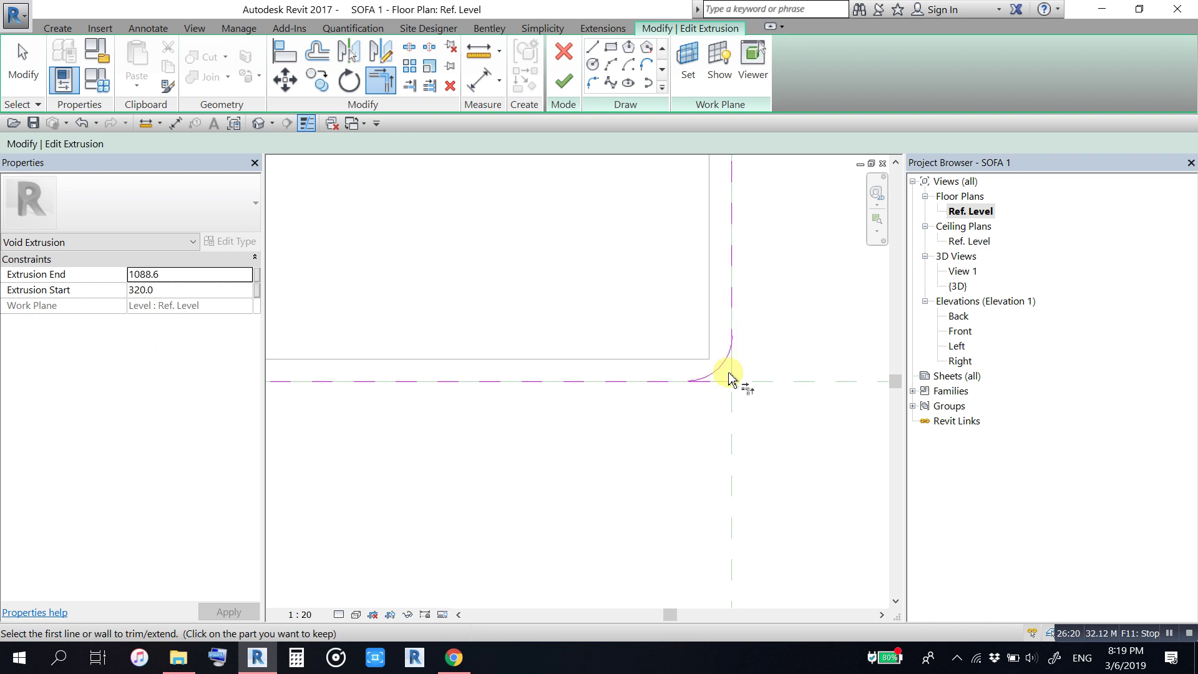
{"action": "left_click", "coordinate": [721, 373]}
{"action": "left_click", "coordinate": [669, 389]}
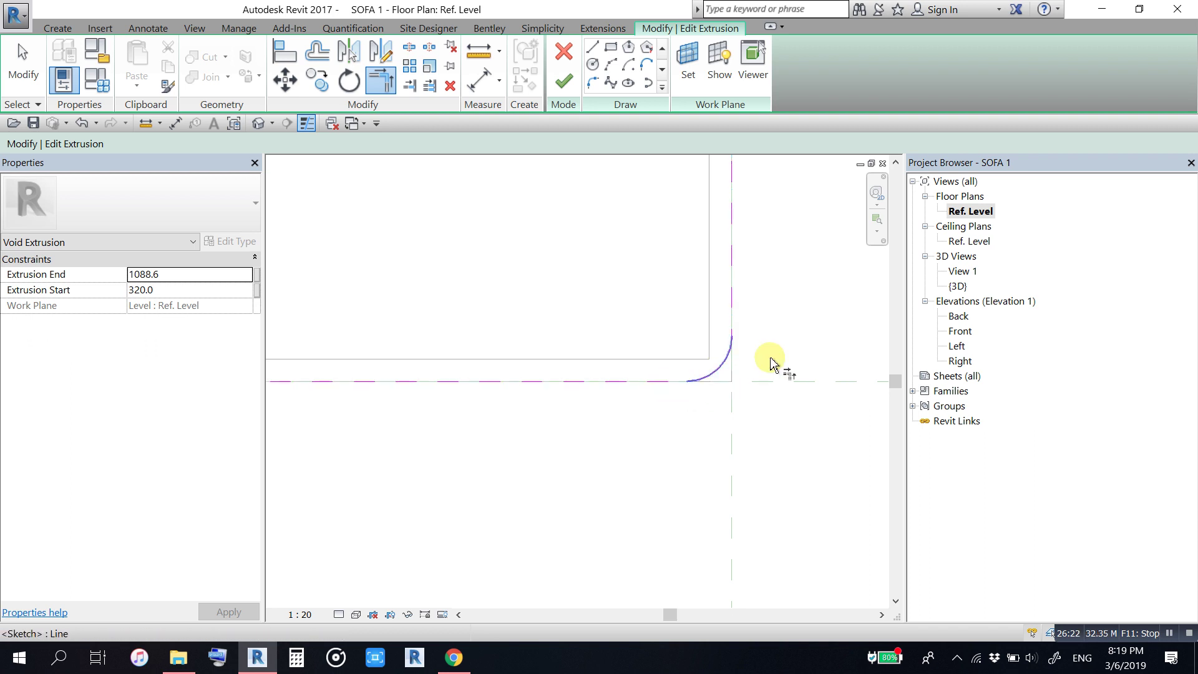
{"action": "left_click", "coordinate": [565, 82]}
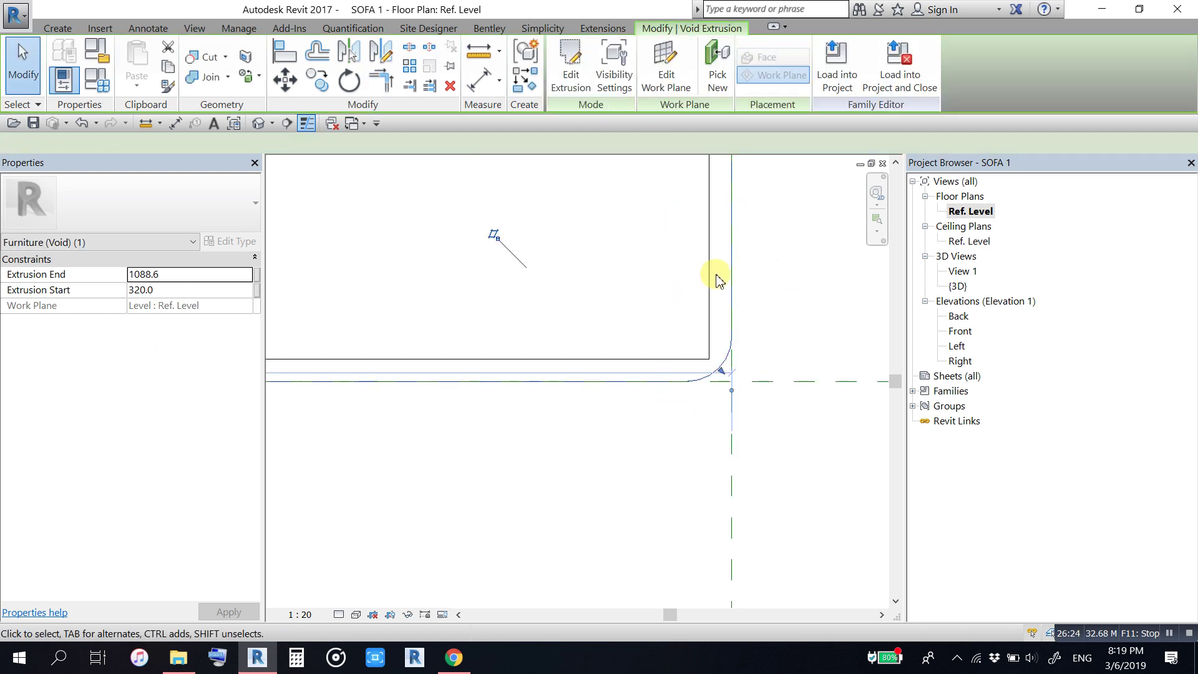
{"action": "key", "text": "ctrl+Tab"}
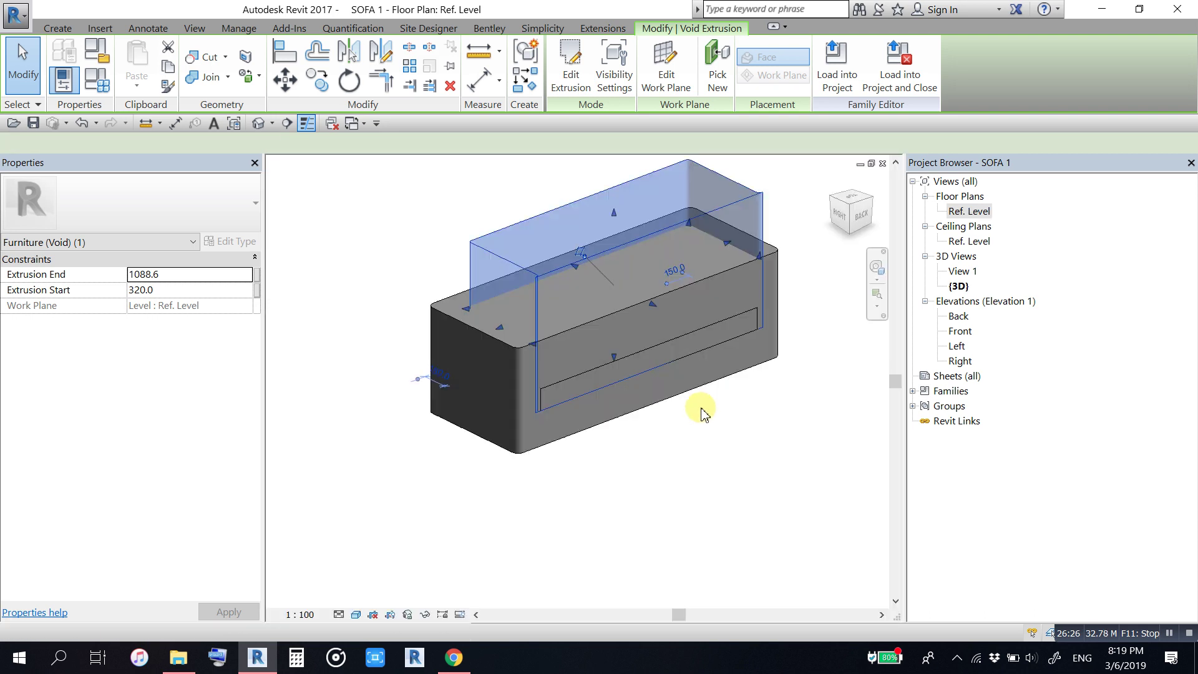
{"action": "left_click", "coordinate": [725, 521]}
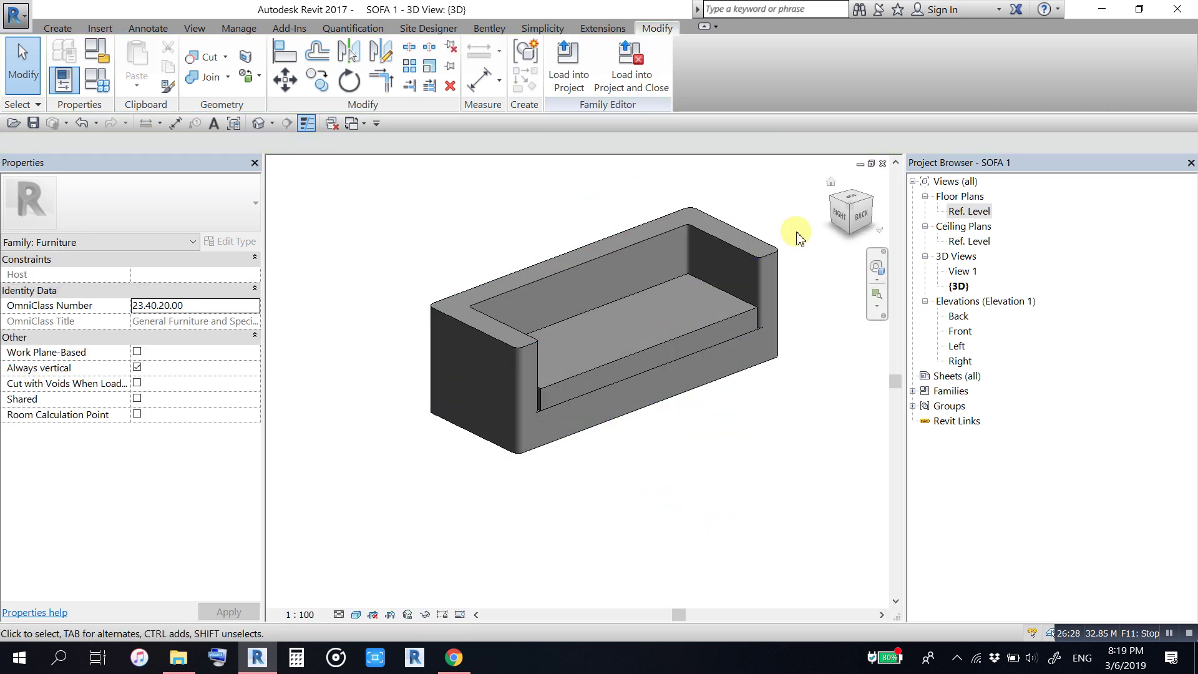
{"action": "scroll", "coordinate": [796, 281], "scroll_direction": "up", "scroll_amount": 5}
{"action": "scroll", "coordinate": [549, 193], "scroll_direction": "down", "scroll_amount": 3}
{"action": "scroll", "coordinate": [522, 209], "scroll_direction": "up", "scroll_amount": 1}
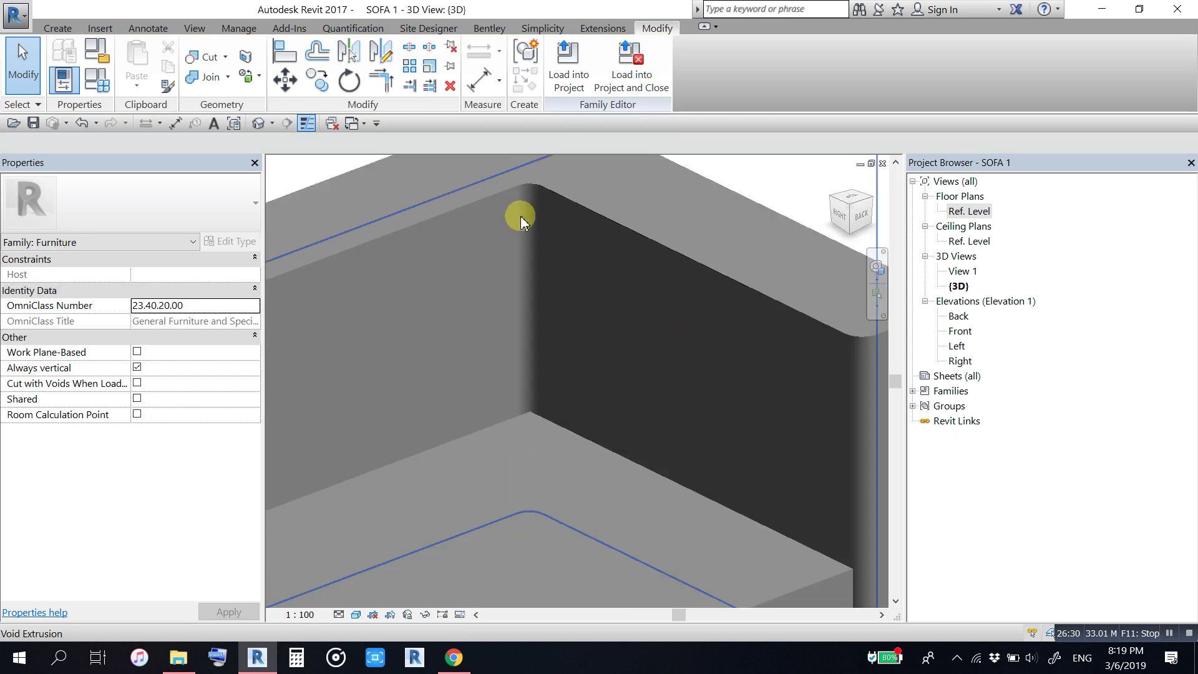
{"action": "scroll", "coordinate": [609, 212], "scroll_direction": "up", "scroll_amount": 2}
{"action": "scroll", "coordinate": [755, 321], "scroll_direction": "down", "scroll_amount": 5}
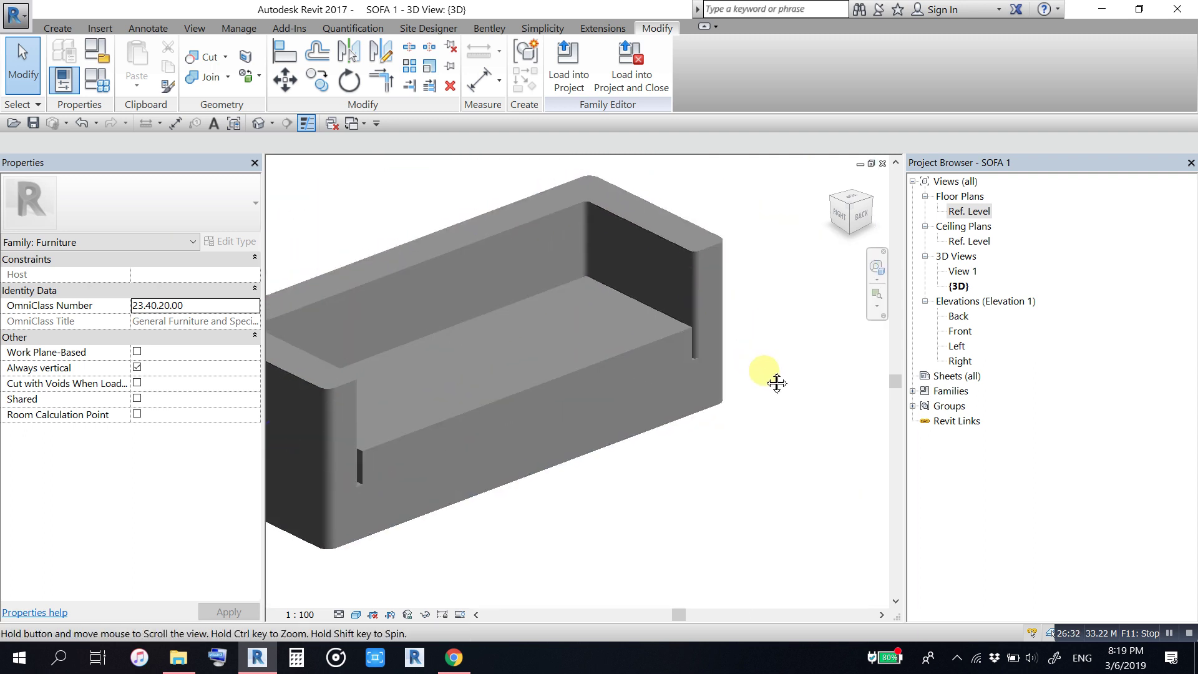
{"action": "scroll", "coordinate": [766, 451], "scroll_direction": "down", "scroll_amount": 2}
{"action": "middle_click_drag", "start_coordinate": [766, 451], "coordinate": [752, 468]}
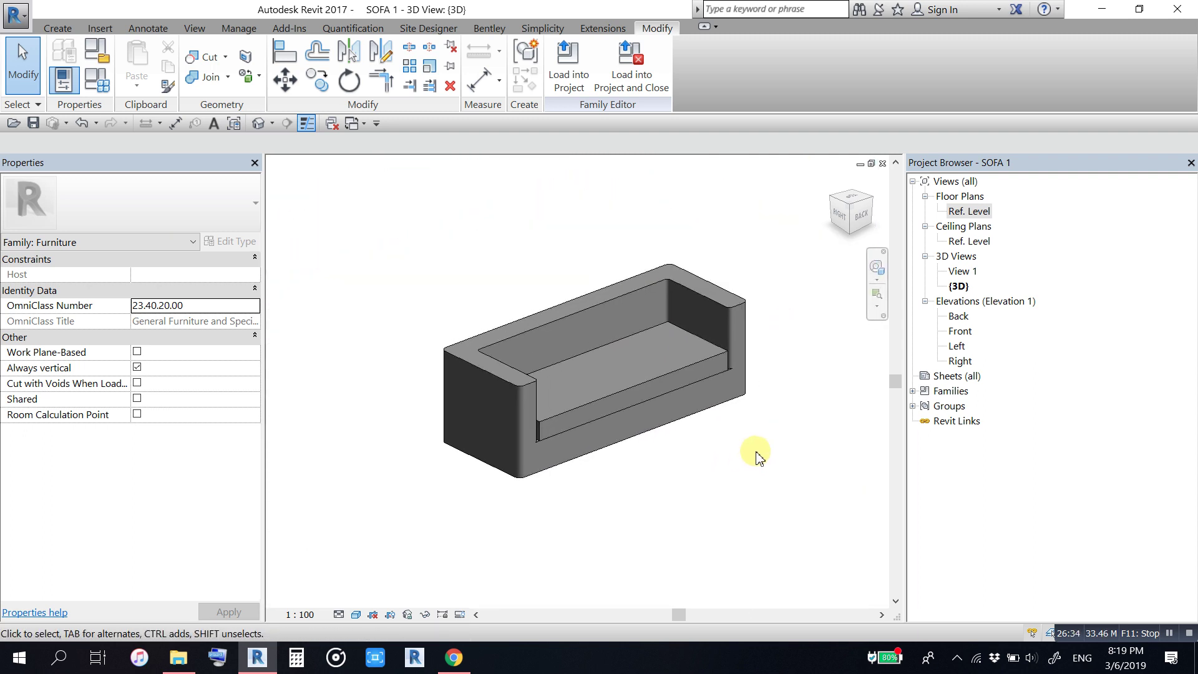
{"action": "scroll", "coordinate": [722, 299], "scroll_direction": "up", "scroll_amount": 4}
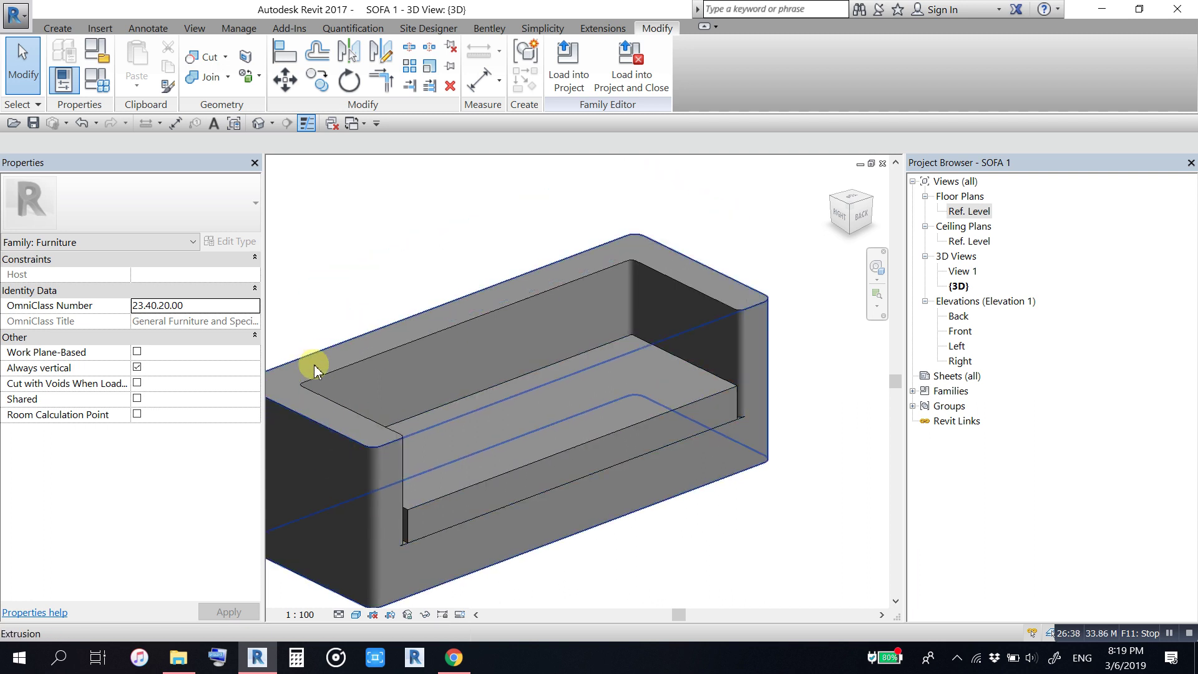
{"action": "middle_click_drag", "start_coordinate": [476, 397], "coordinate": [62, 123], "text": "shift"}
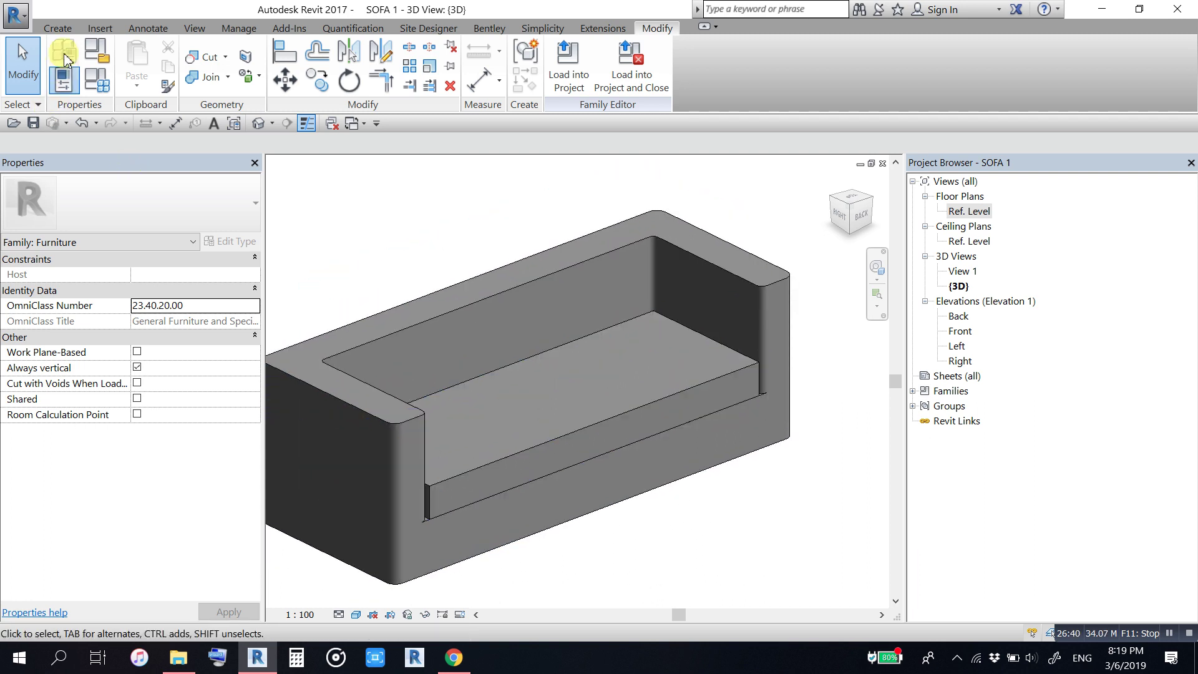
{"action": "left_click", "coordinate": [57, 28]}
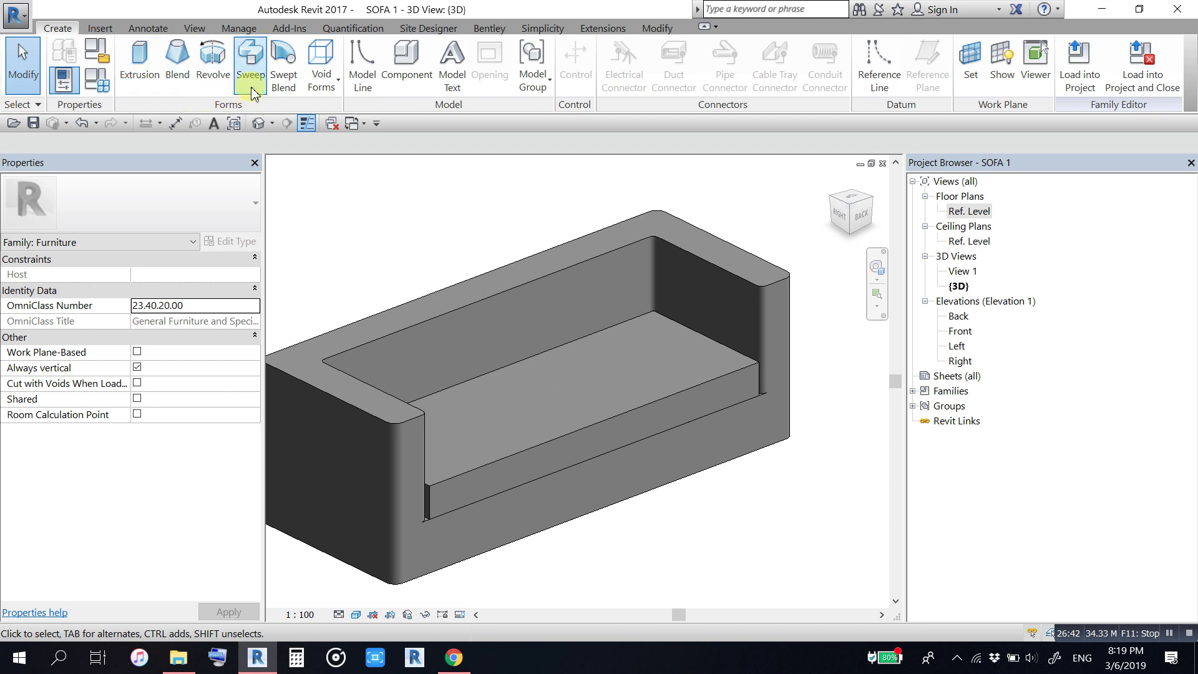
{"action": "left_click", "coordinate": [321, 74]}
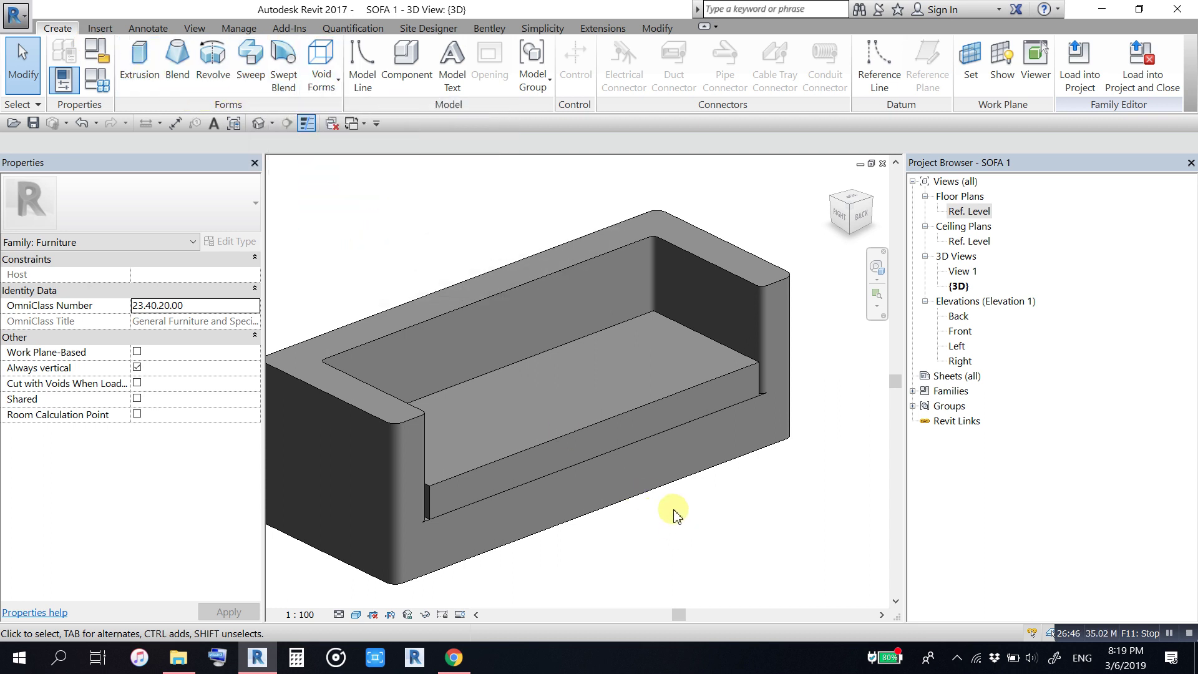
{"action": "scroll", "coordinate": [674, 514], "scroll_direction": "down", "scroll_amount": 3}
{"action": "middle_click_drag", "start_coordinate": [714, 495], "coordinate": [695, 510]}
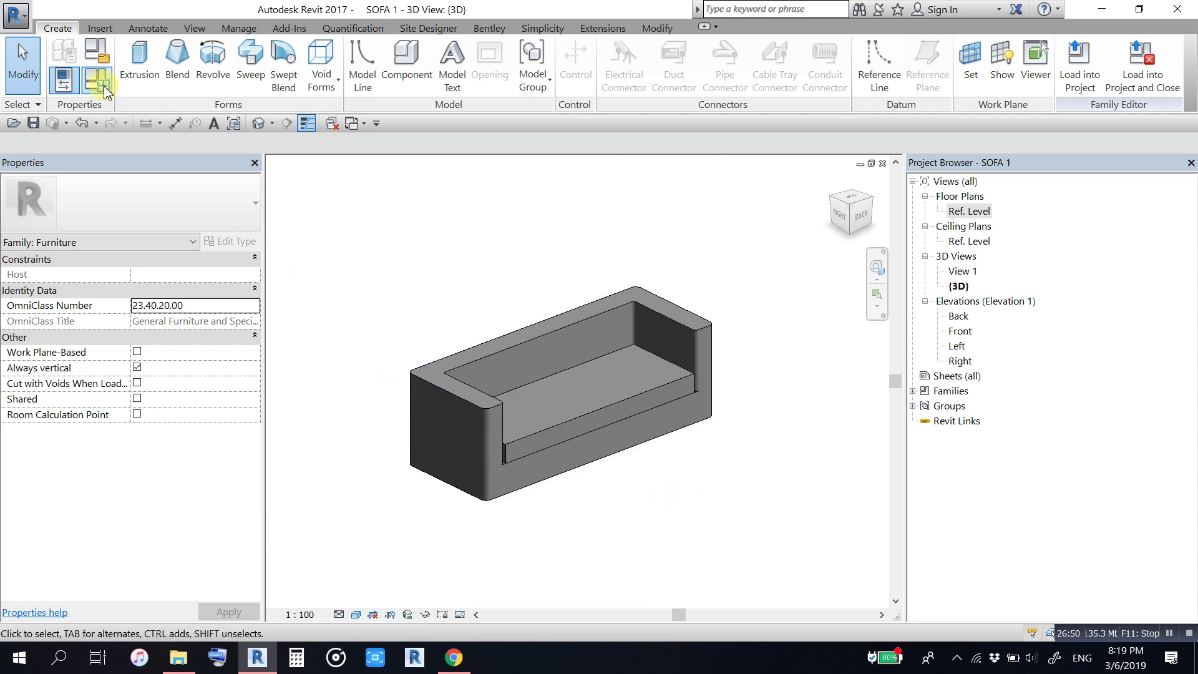
Step: Test length 2000, height 900 and width 1000, then set length 1800 and height 600
{"action": "left_click", "coordinate": [993, 248]}
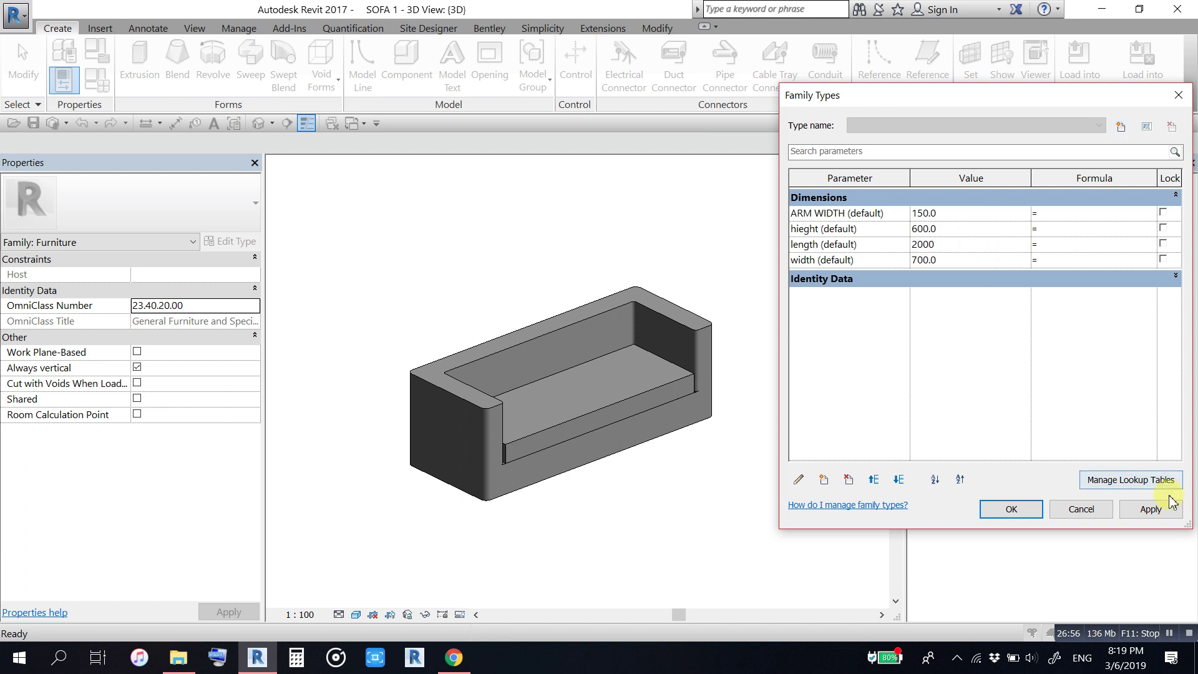
{"action": "left_click", "coordinate": [1151, 509]}
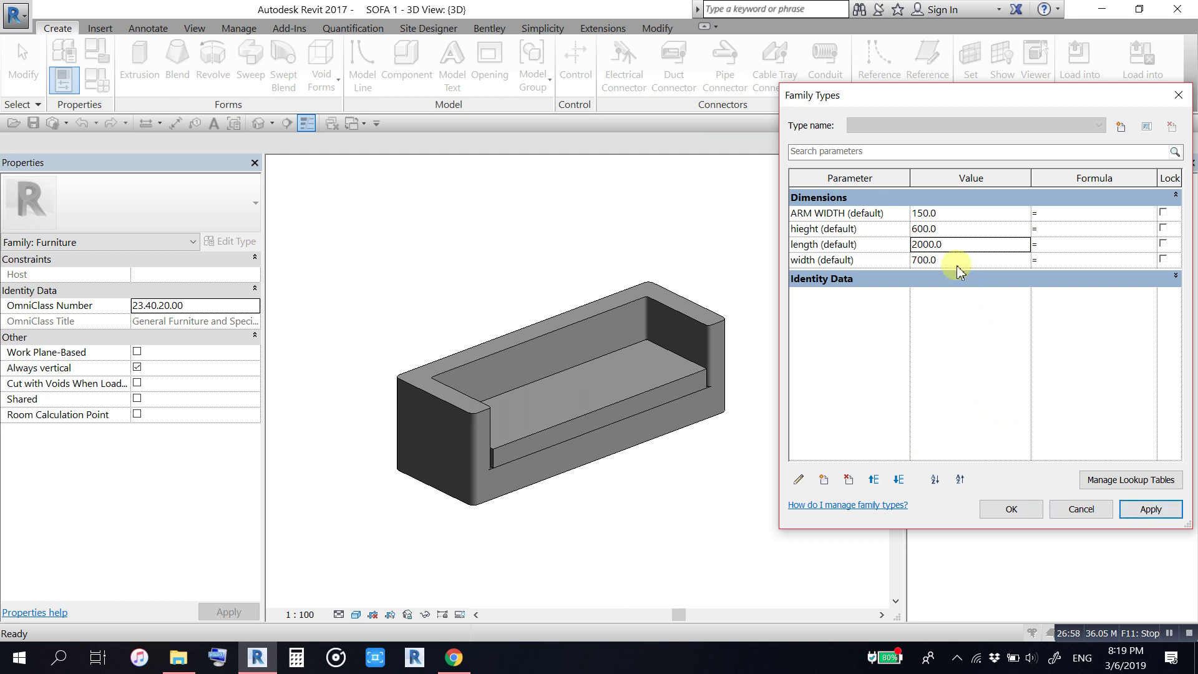
{"action": "left_click", "coordinate": [951, 232]}
{"action": "type", "text": "900"}
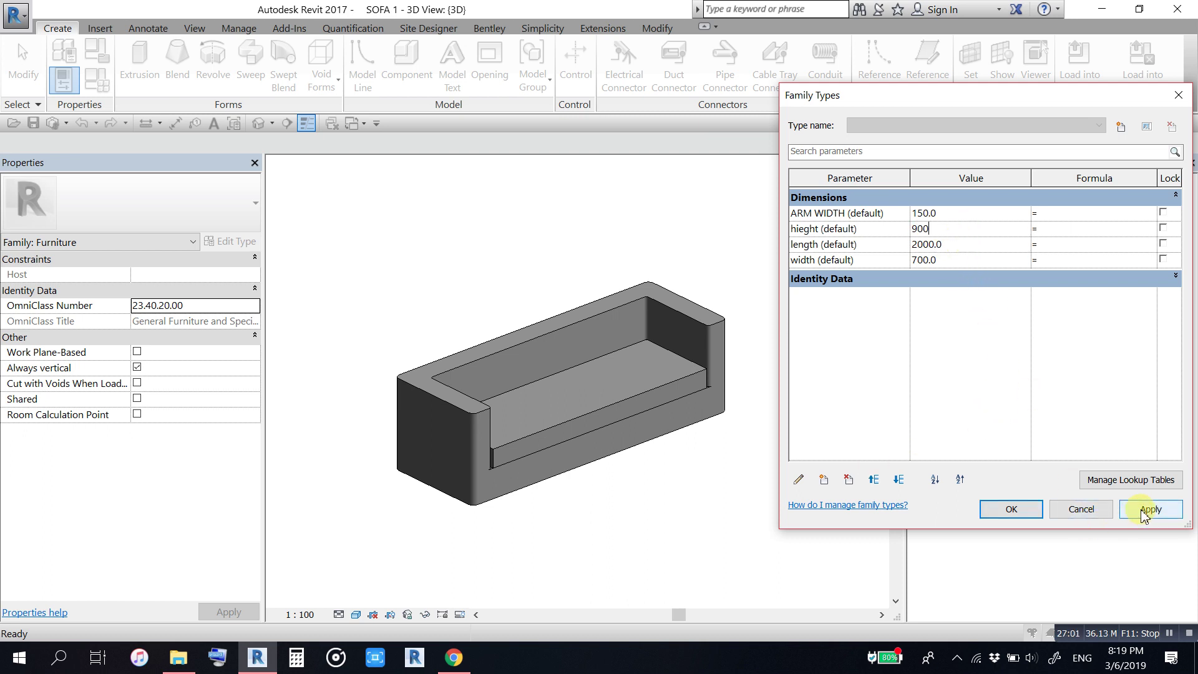
{"action": "left_click", "coordinate": [1145, 512]}
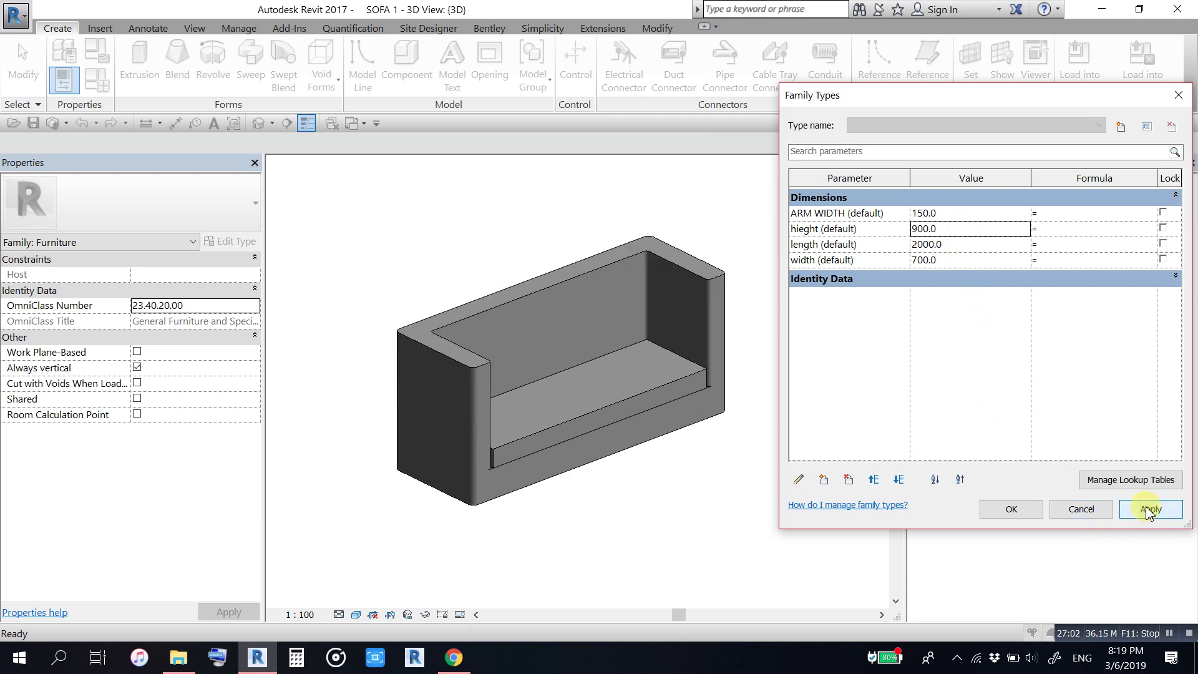
{"action": "left_click", "coordinate": [956, 265]}
{"action": "type", "text": "1000"}
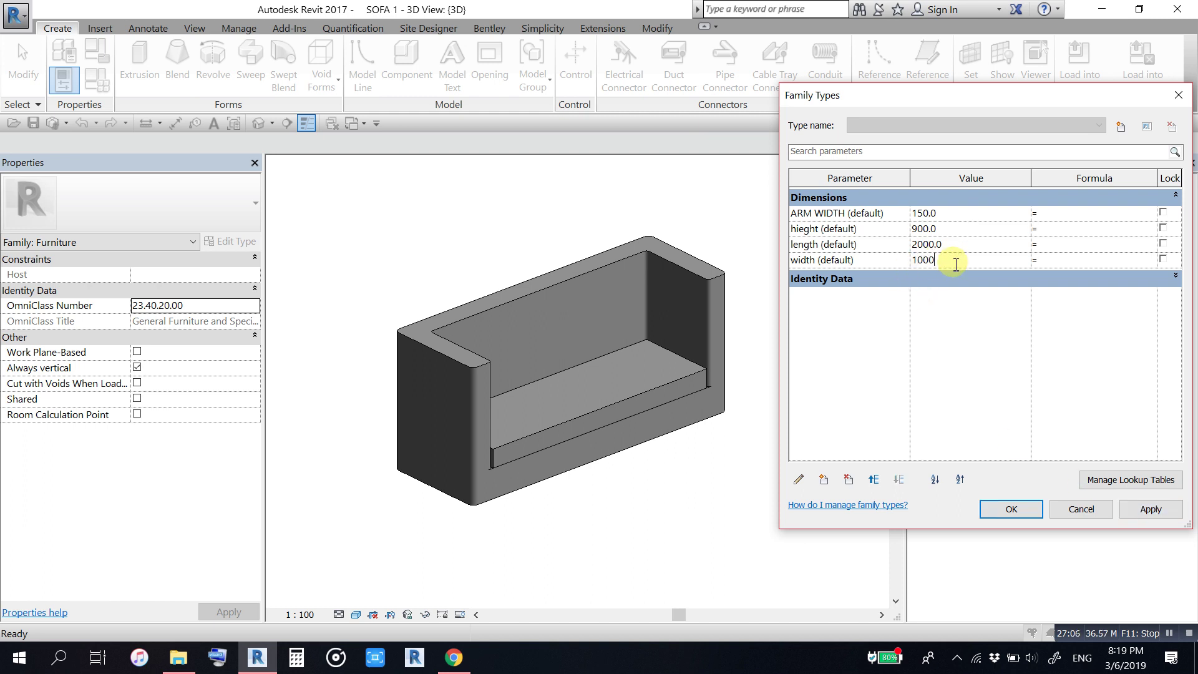
{"action": "left_click", "coordinate": [1146, 510]}
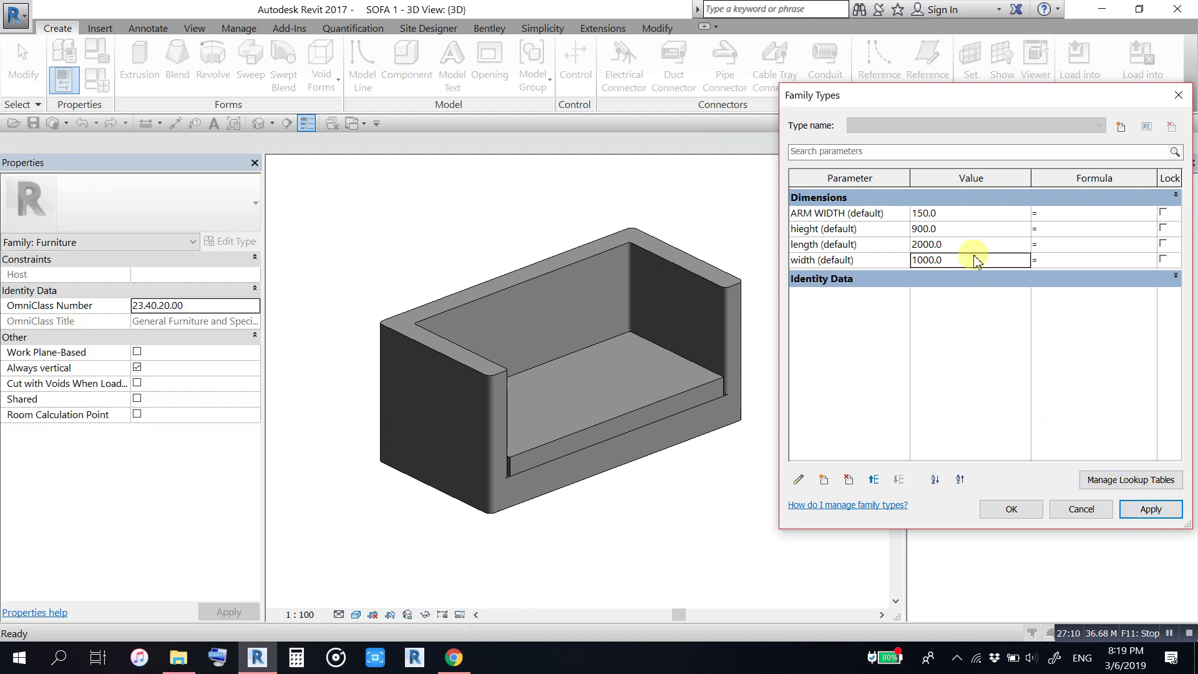
{"action": "left_click", "coordinate": [965, 236]}
{"action": "type", "text": "1800"}
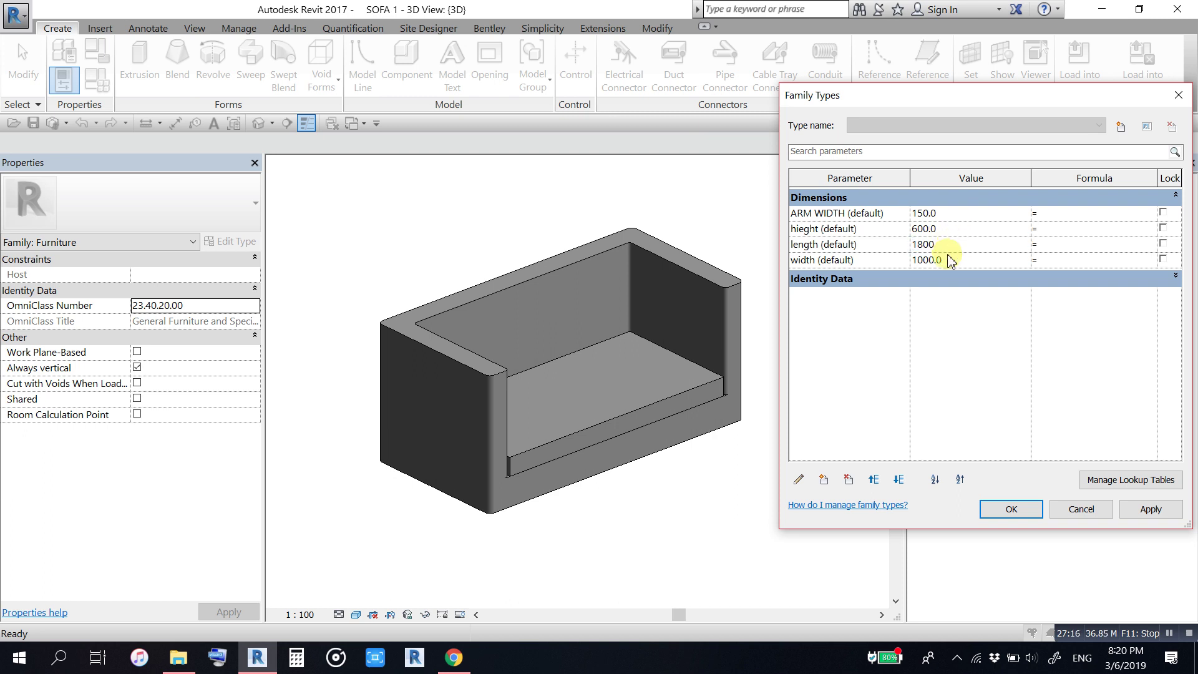
{"action": "left_click", "coordinate": [953, 261]}
Step: Accept the new sofa sizes, pan the 3D view, and switch to the Ref. Level floor plan
{"action": "left_click", "coordinate": [1012, 509]}
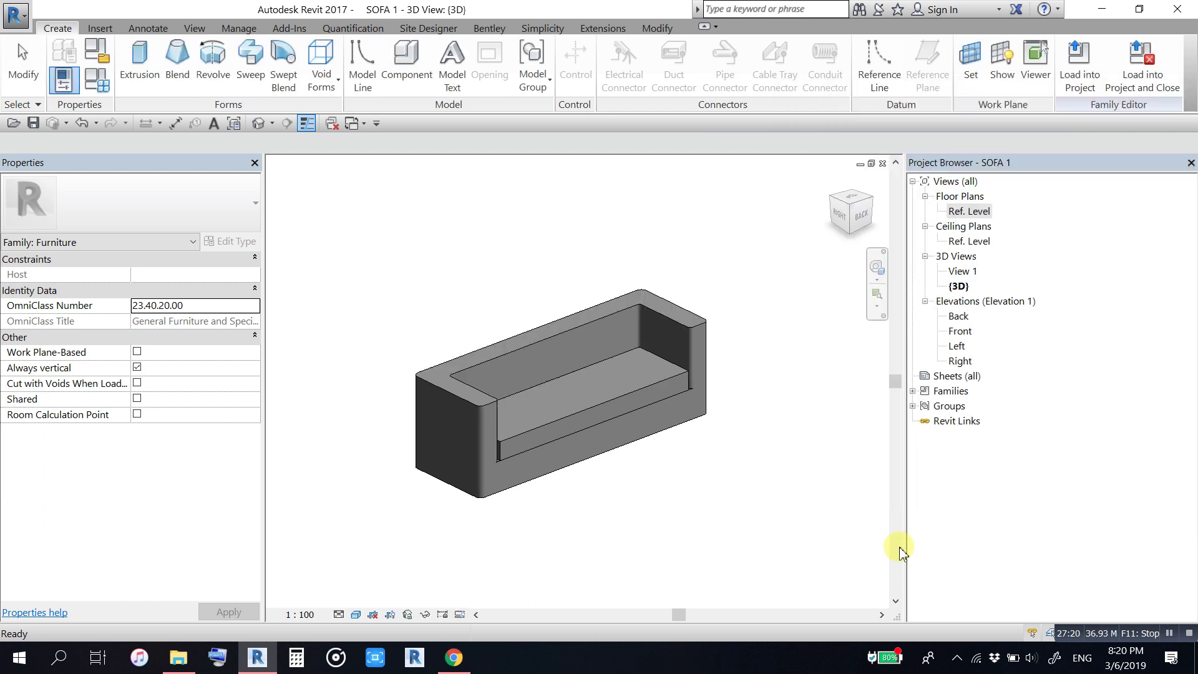
{"action": "scroll", "coordinate": [643, 476], "scroll_direction": "down", "scroll_amount": 2}
{"action": "middle_click_drag", "start_coordinate": [643, 477], "coordinate": [609, 444]}
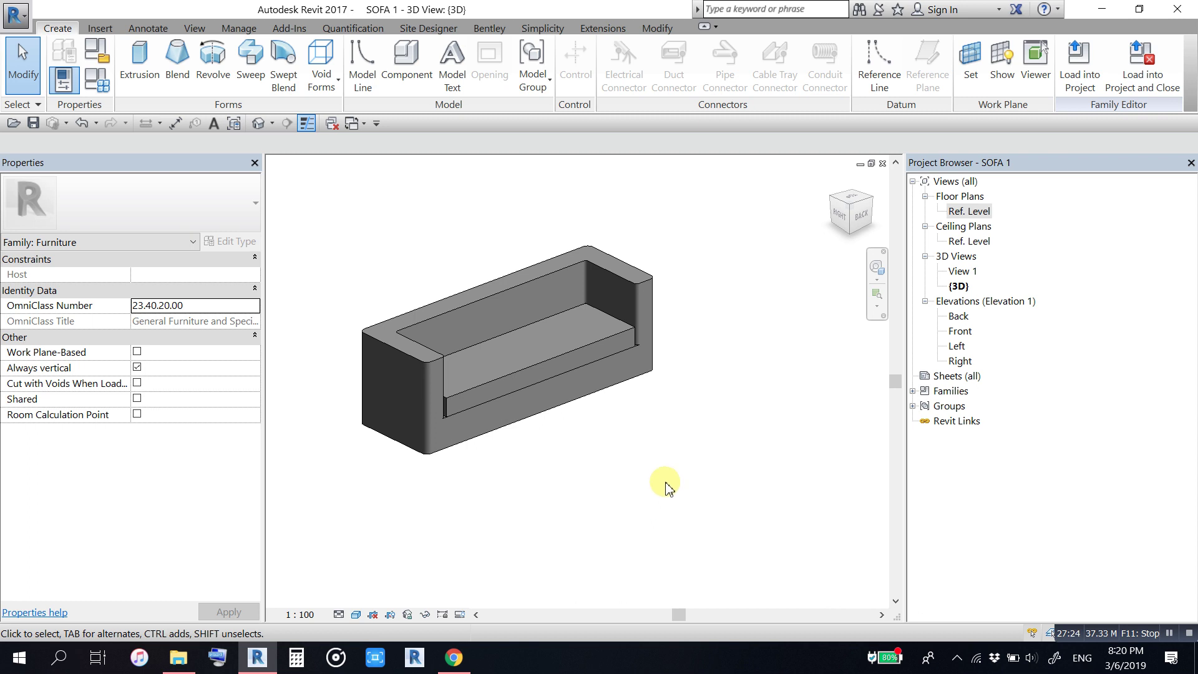
{"action": "mouse_move", "coordinate": [666, 486]}
{"action": "middle_mouse_down"}
{"action": "mouse_move", "coordinate": [689, 499]}
{"action": "mouse_move", "coordinate": [655, 492]}
{"action": "middle_mouse_up"}
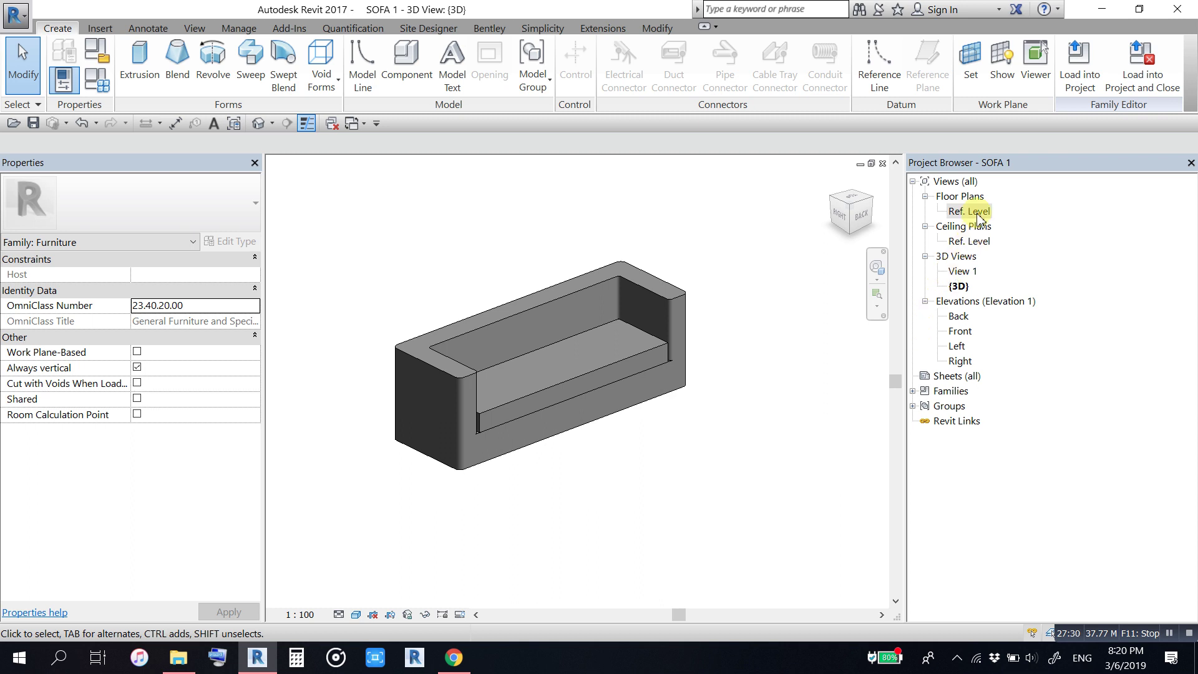
{"action": "double_click", "coordinate": [977, 214]}
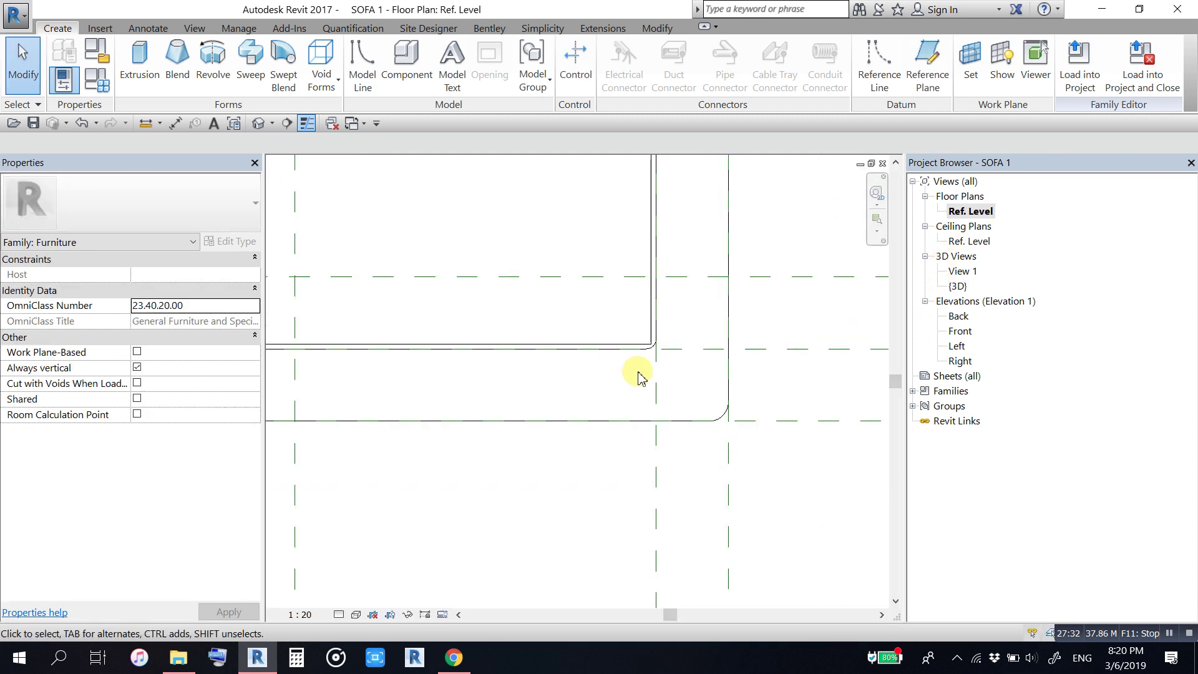
{"action": "scroll", "coordinate": [638, 379], "scroll_direction": "down", "scroll_amount": 3}
{"action": "scroll", "coordinate": [583, 393], "scroll_direction": "down", "scroll_amount": 2}
{"action": "scroll", "coordinate": [503, 377], "scroll_direction": "up", "scroll_amount": 1}
Step: Draw a vertical reference plane through the sofa's left arm using RP
{"action": "mouse_move", "coordinate": [503, 377]}
{"action": "middle_mouse_down"}
{"action": "mouse_move", "coordinate": [550, 385]}
{"action": "mouse_move", "coordinate": [570, 313]}
{"action": "middle_mouse_up"}
{"action": "scroll", "coordinate": [583, 300], "scroll_direction": "down", "scroll_amount": 2}
{"action": "scroll", "coordinate": [615, 321], "scroll_direction": "down", "scroll_amount": 1}
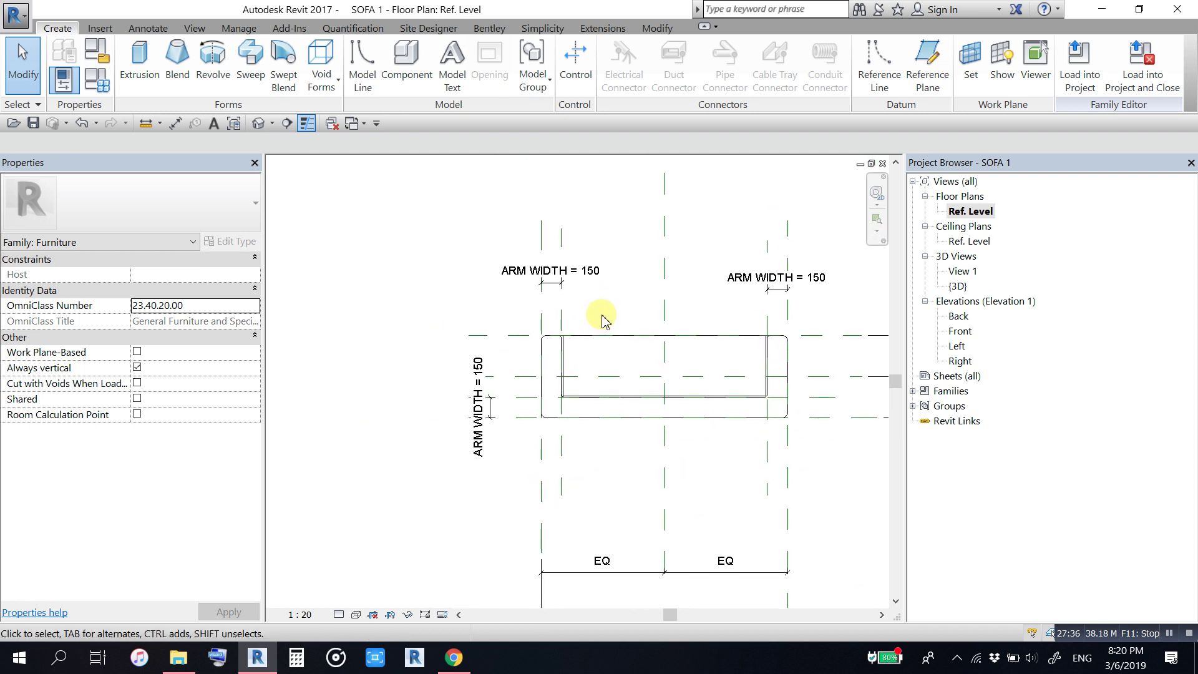
{"action": "key", "text": "r"}
{"action": "key", "text": "p"}
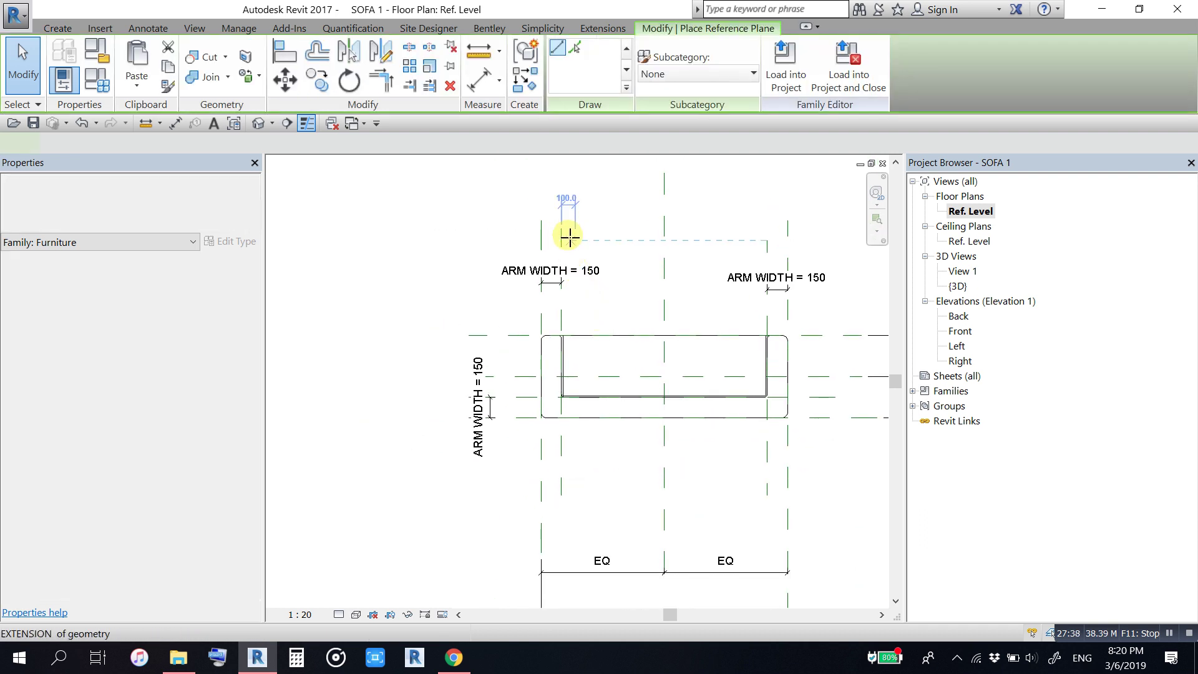
{"action": "left_click", "coordinate": [555, 193]}
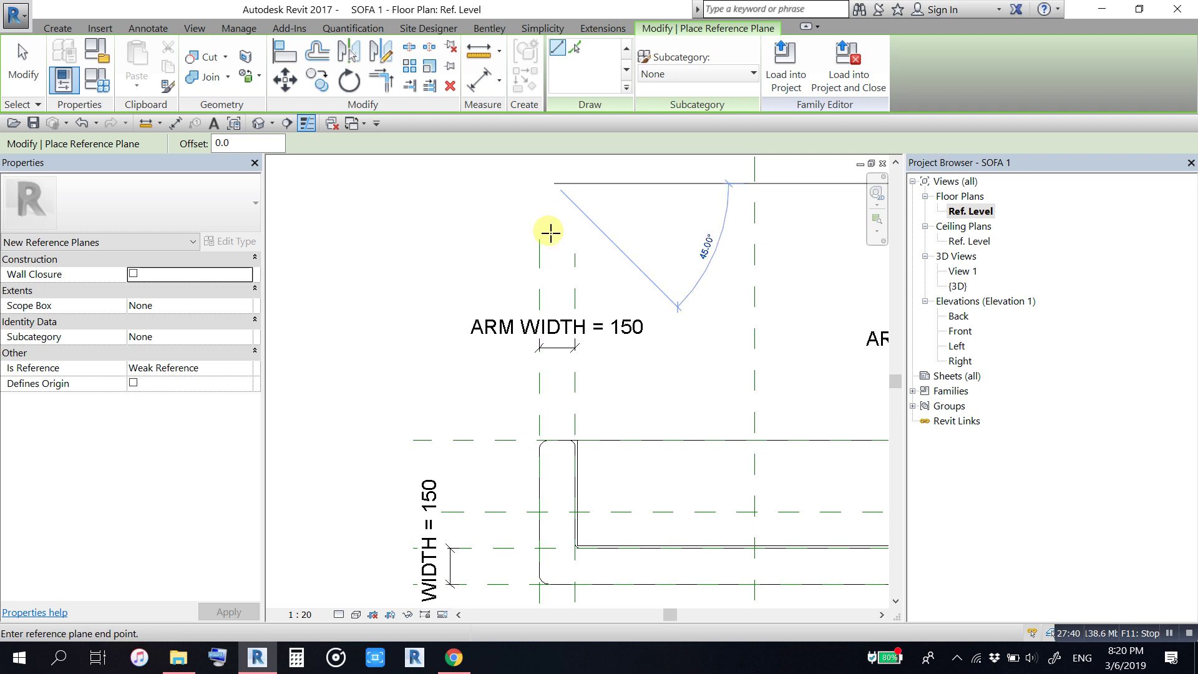
{"action": "scroll", "coordinate": [559, 203], "scroll_direction": "down", "scroll_amount": 2}
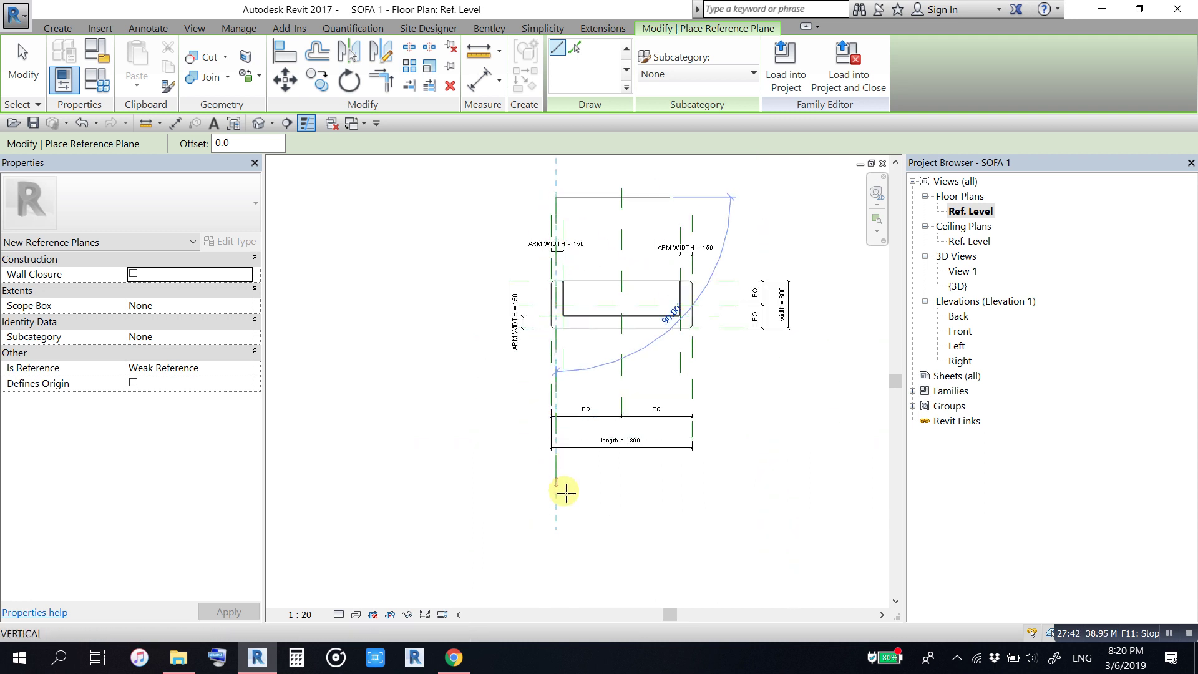
{"action": "left_click", "coordinate": [562, 514]}
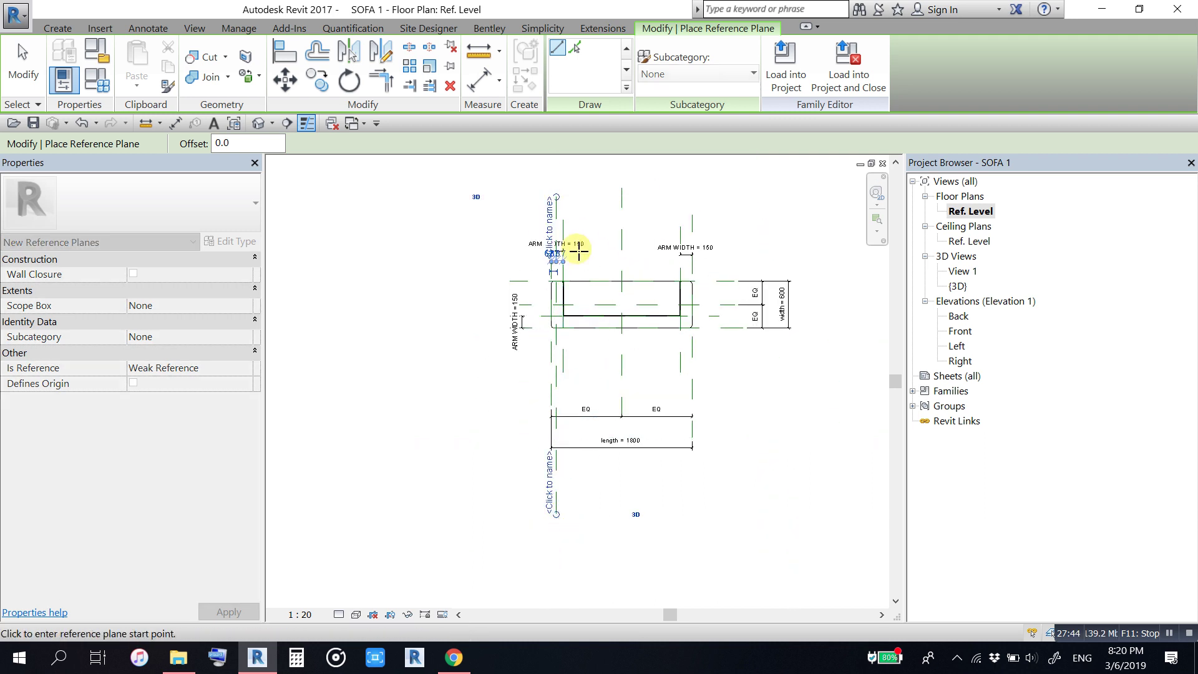
Step: Add a short horizontal reference plane across the left arm's upper corner
{"action": "scroll", "coordinate": [616, 343], "scroll_direction": "up", "scroll_amount": 2}
{"action": "scroll", "coordinate": [637, 356], "scroll_direction": "up", "scroll_amount": 2}
{"action": "scroll", "coordinate": [691, 321], "scroll_direction": "up", "scroll_amount": 2}
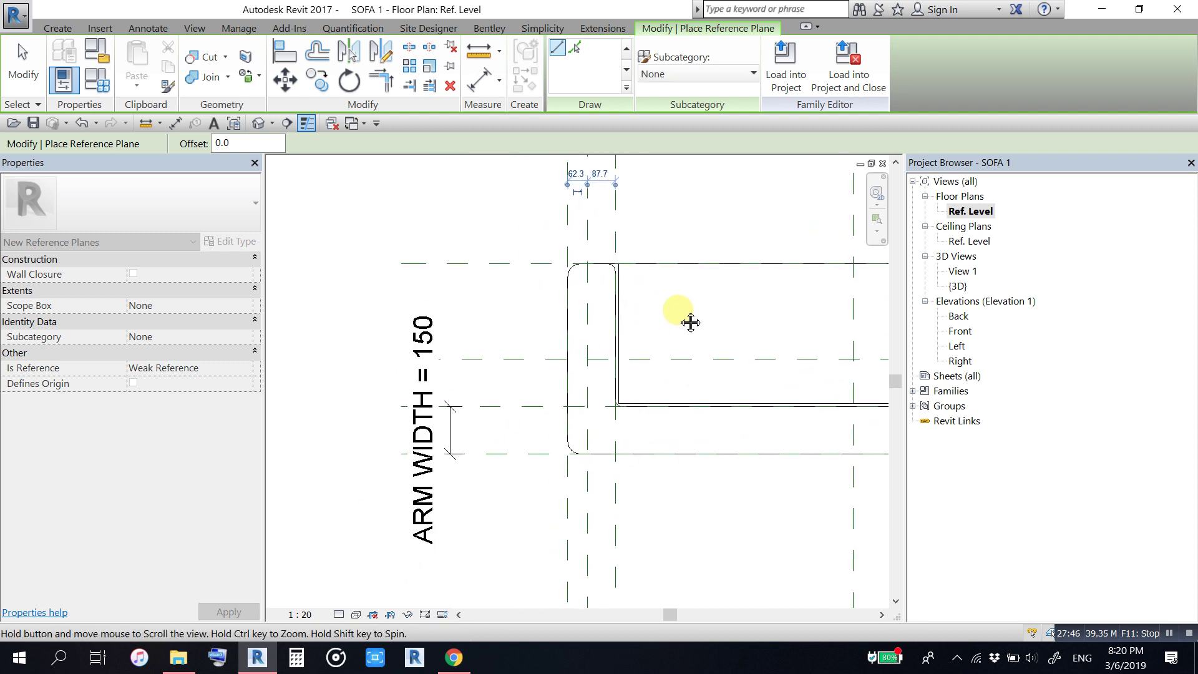
{"action": "left_click", "coordinate": [503, 304]}
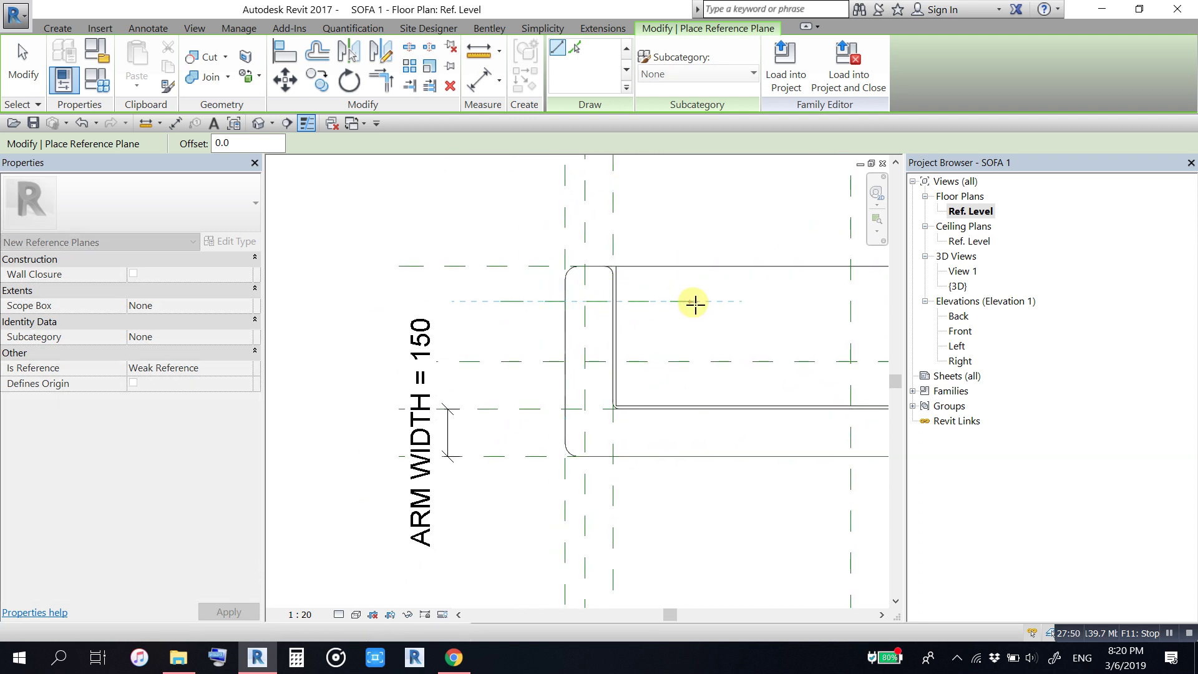
{"action": "left_click", "coordinate": [694, 303]}
{"action": "key", "text": "Escape"}
{"action": "key", "text": "Escape"}
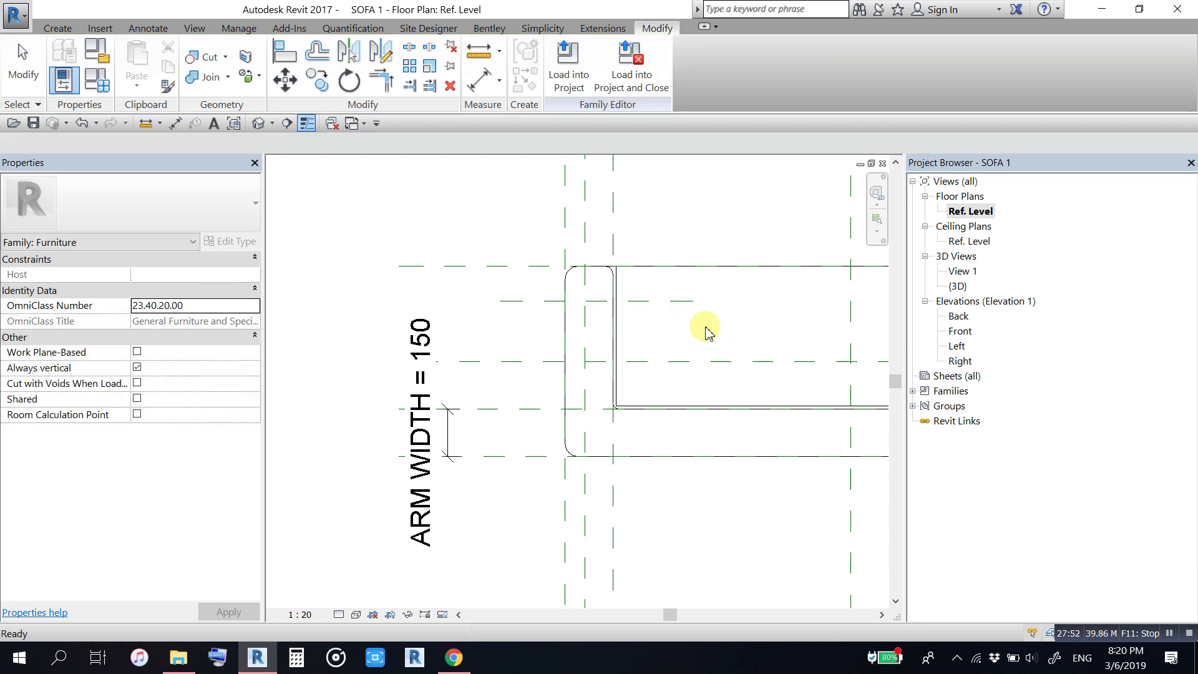
{"action": "mouse_move", "coordinate": [733, 343]}
{"action": "middle_mouse_down"}
{"action": "mouse_move", "coordinate": [736, 365]}
{"action": "mouse_move", "coordinate": [716, 377]}
{"action": "middle_mouse_up"}
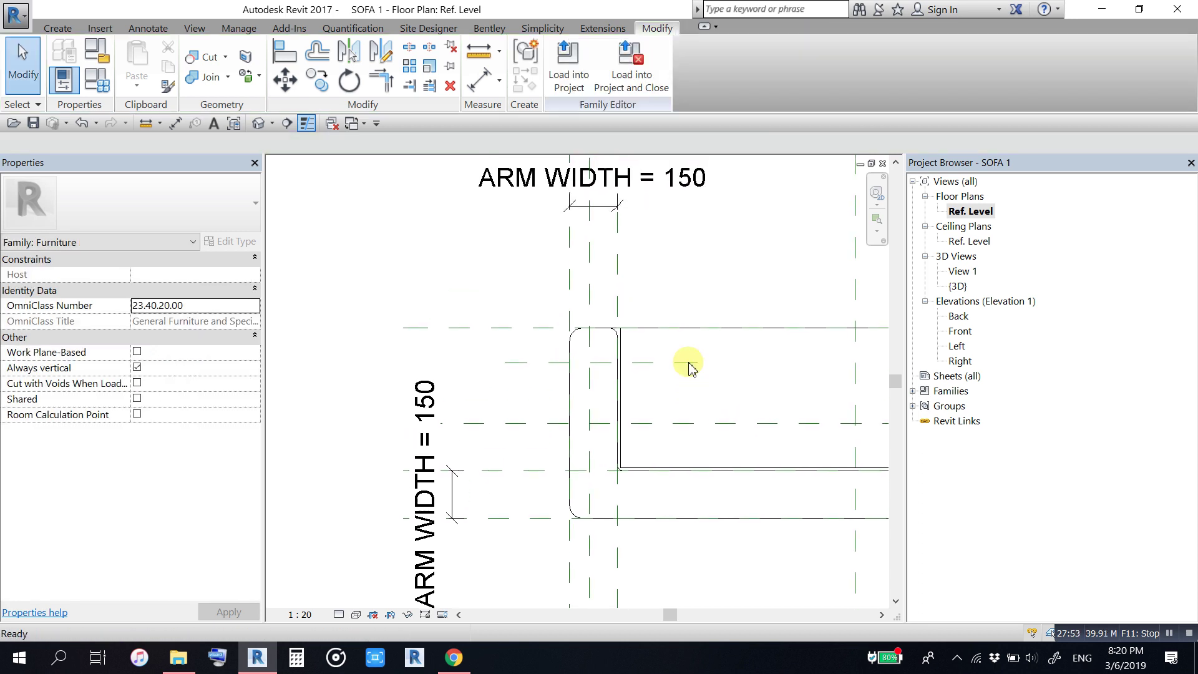
Step: Dimension across the left arm's three reference planes and make the segments equal (EQ)
{"action": "left_click", "coordinate": [479, 80]}
{"action": "scroll", "coordinate": [543, 287], "scroll_direction": "up", "scroll_amount": 2}
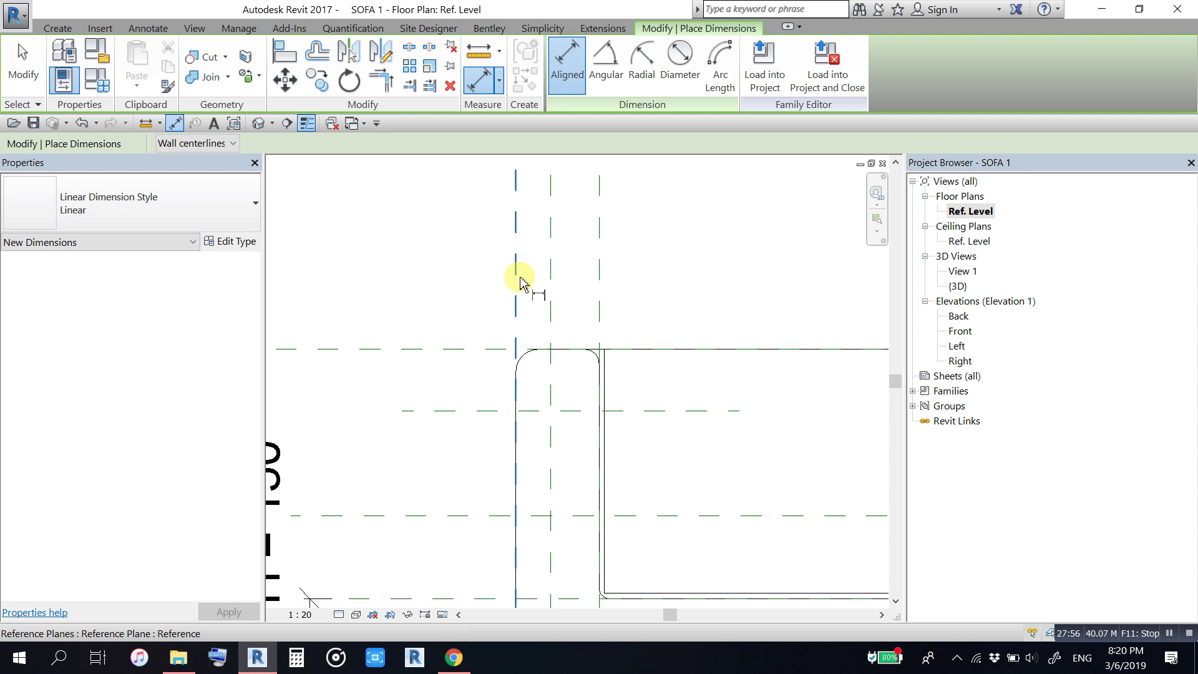
{"action": "left_click", "coordinate": [518, 283]}
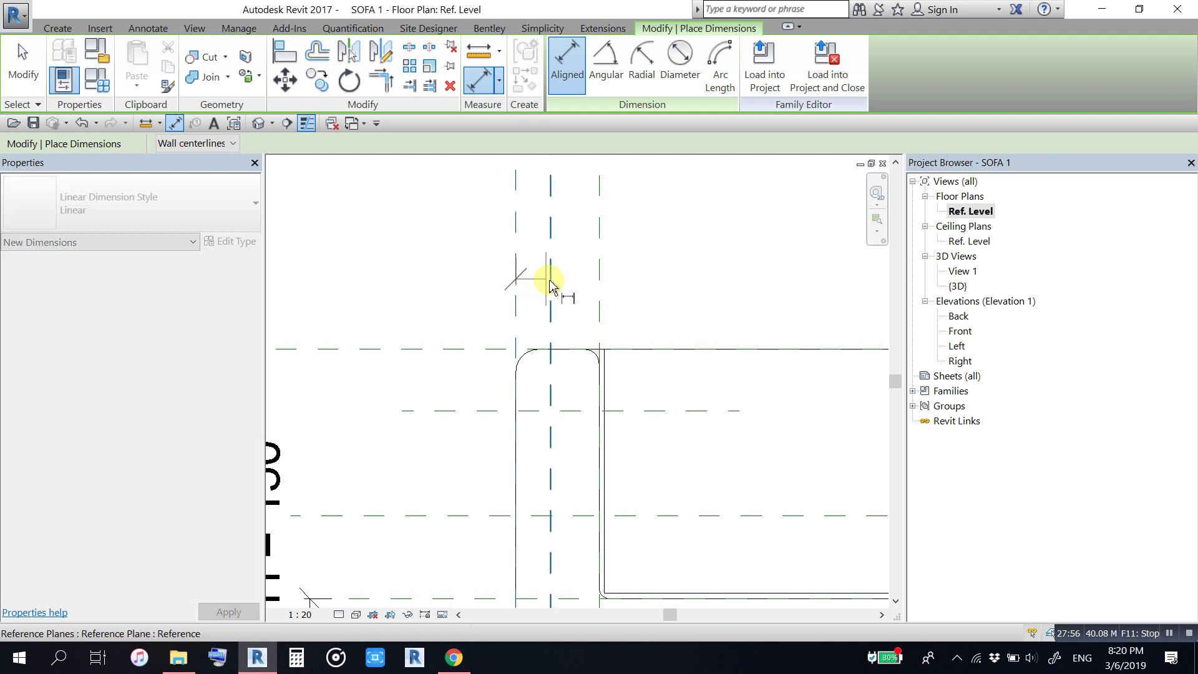
{"action": "left_click", "coordinate": [599, 281]}
{"action": "left_click", "coordinate": [690, 286]}
{"action": "scroll", "coordinate": [700, 331], "scroll_direction": "down", "scroll_amount": 2}
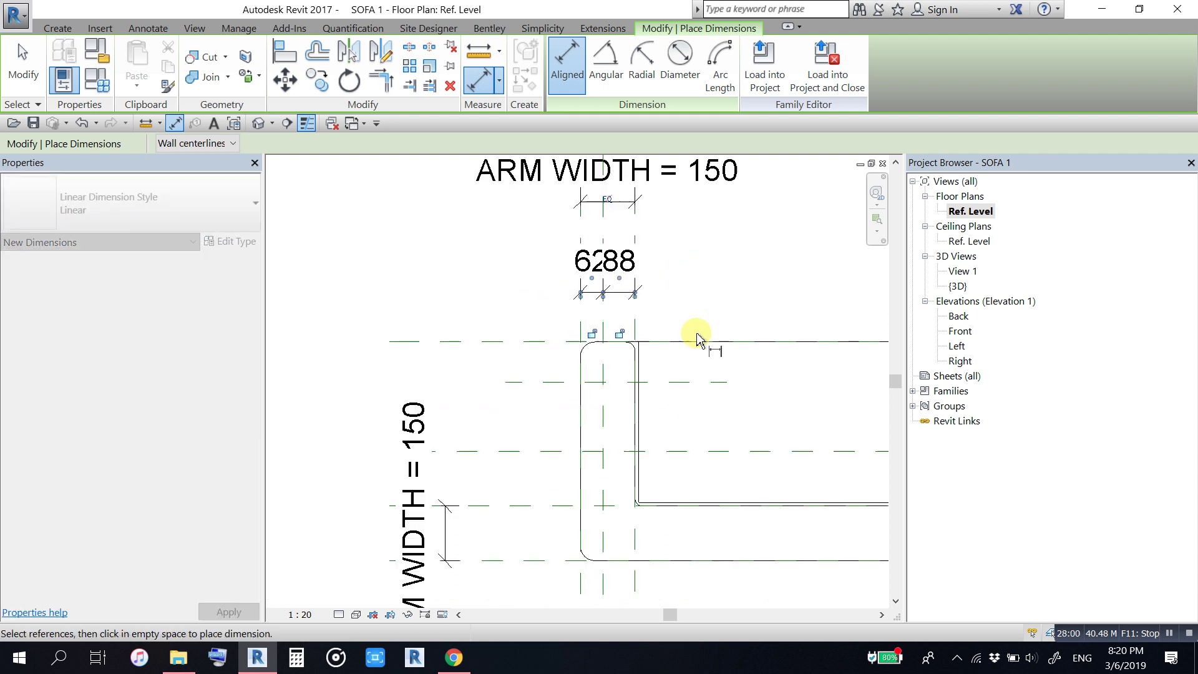
{"action": "left_click", "coordinate": [610, 201]}
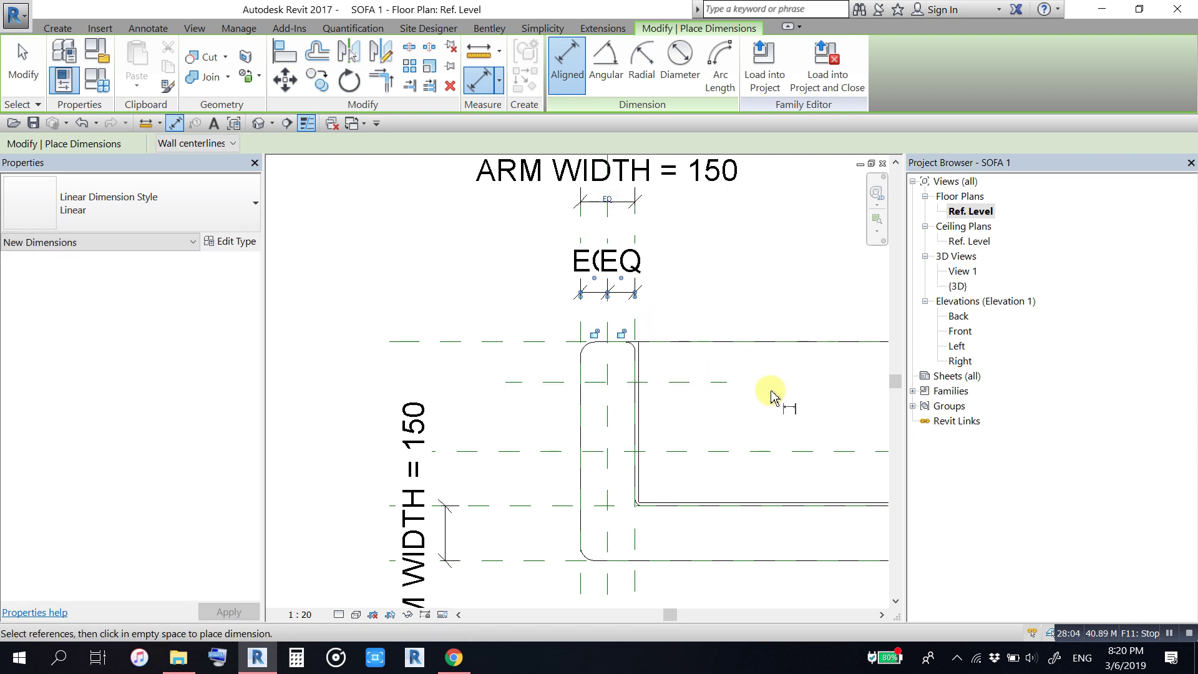
{"action": "key", "text": "Escape"}
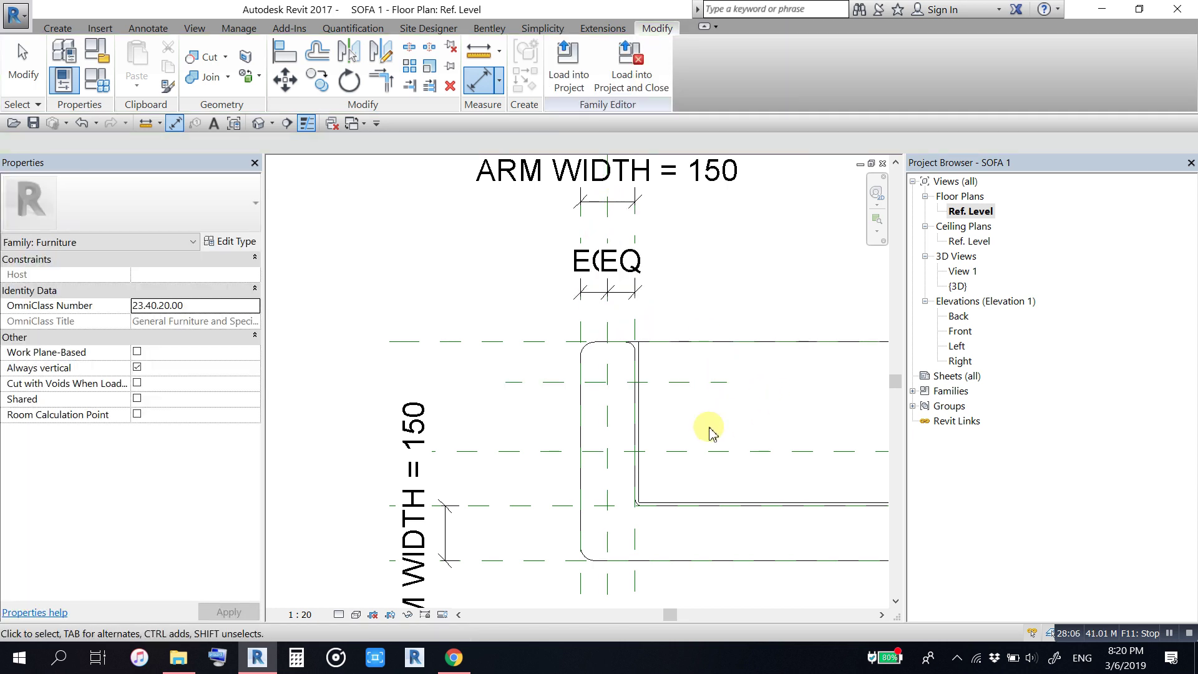
{"action": "middle_click_drag", "start_coordinate": [710, 428], "coordinate": [695, 390]}
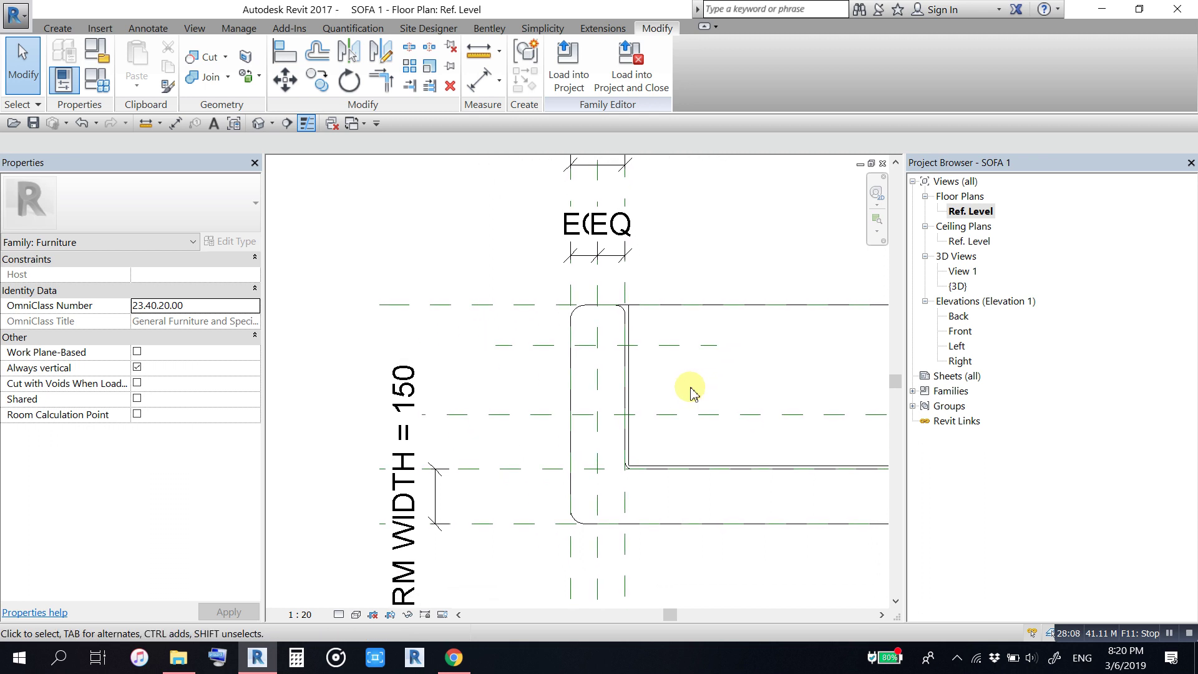
Step: Place a 111 aligned dimension from the top reference plane to the short horizontal plane
{"action": "scroll", "coordinate": [694, 387], "scroll_direction": "down", "scroll_amount": 1}
{"action": "middle_click_drag", "start_coordinate": [621, 383], "coordinate": [500, 347]}
{"action": "scroll", "coordinate": [472, 387], "scroll_direction": "up", "scroll_amount": 1}
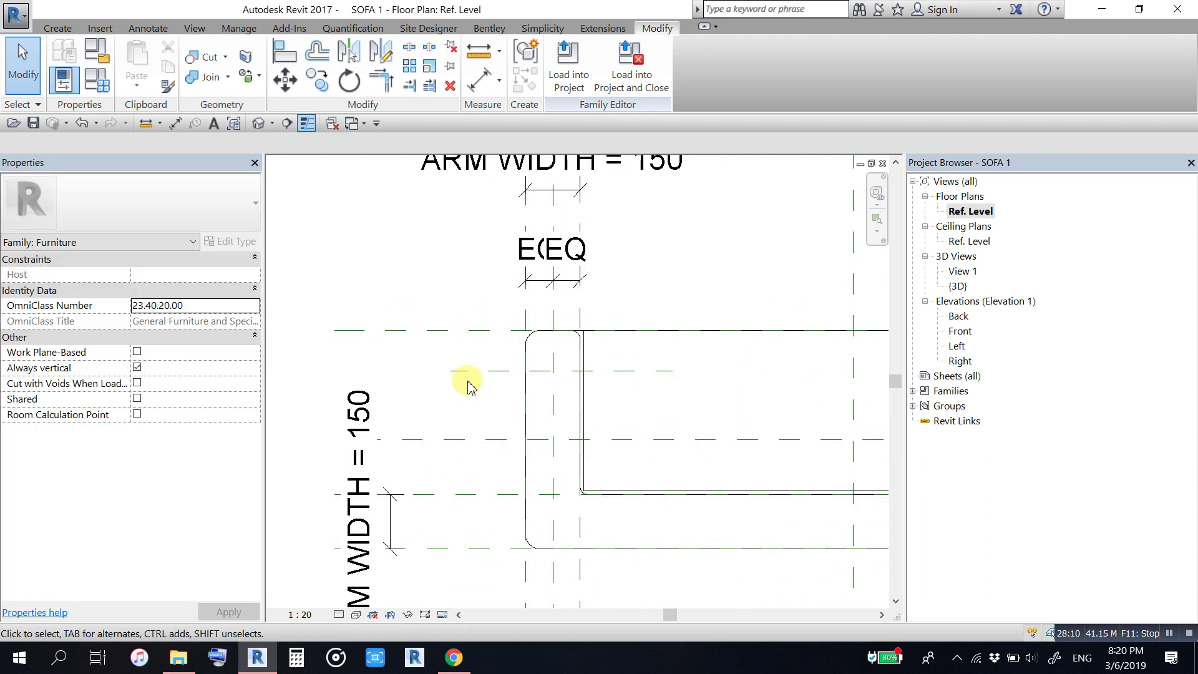
{"action": "left_click", "coordinate": [471, 374]}
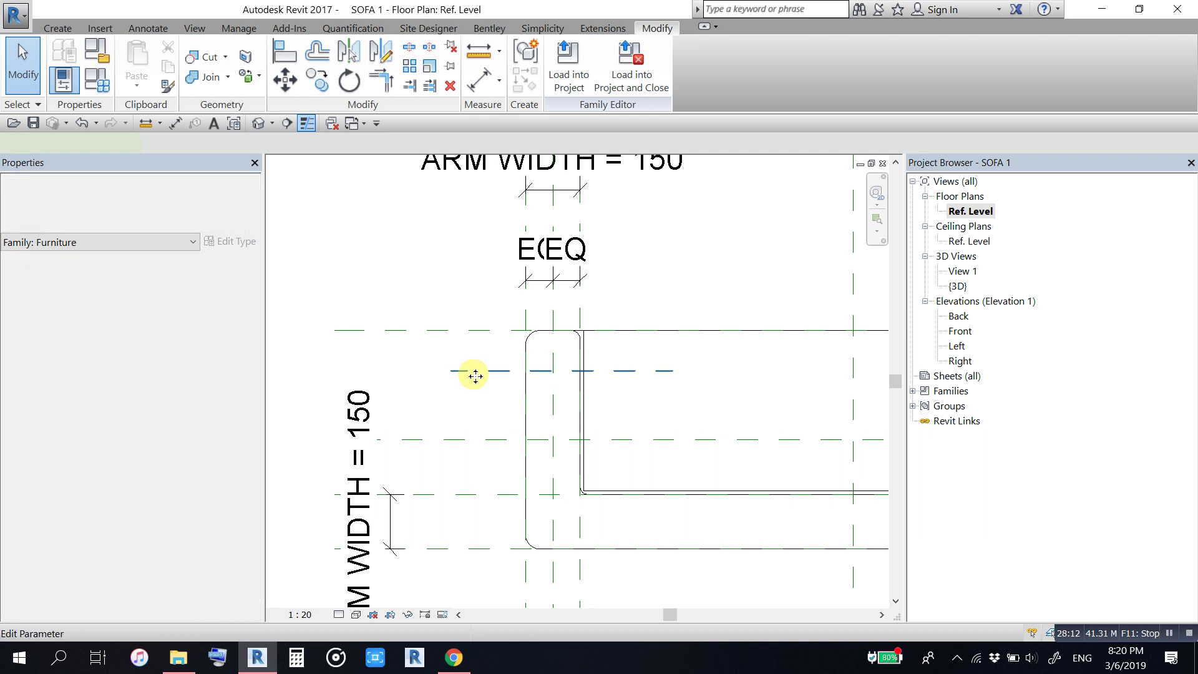
{"action": "left_click", "coordinate": [491, 91]}
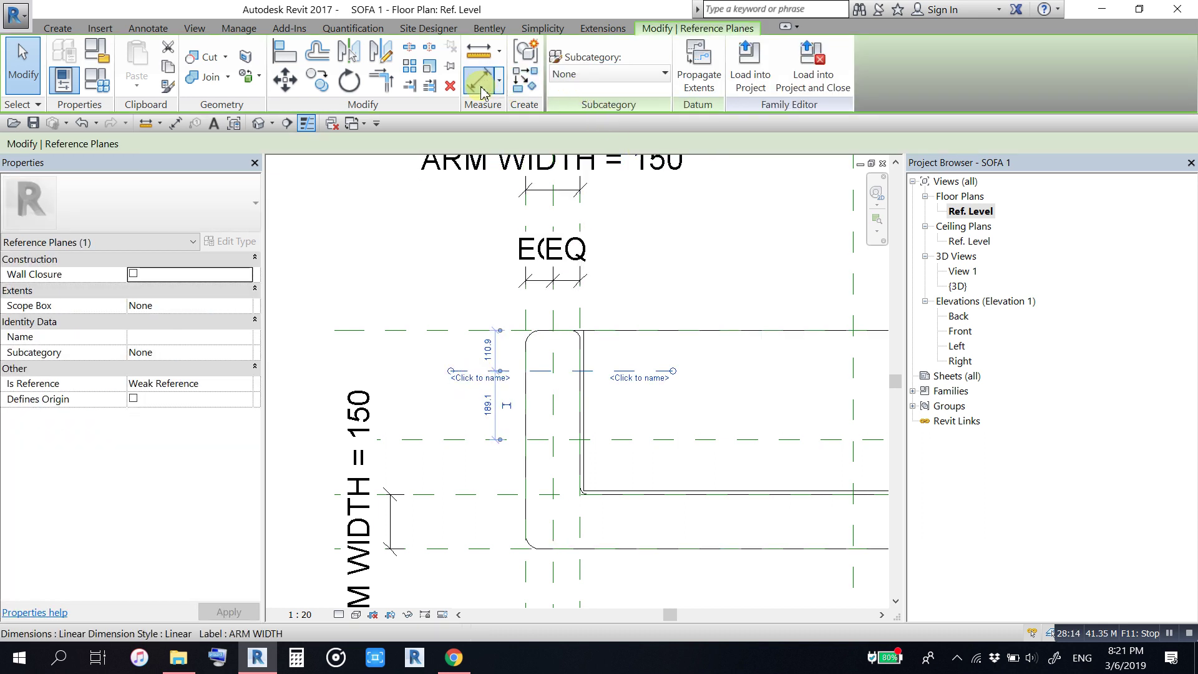
{"action": "left_click", "coordinate": [468, 371]}
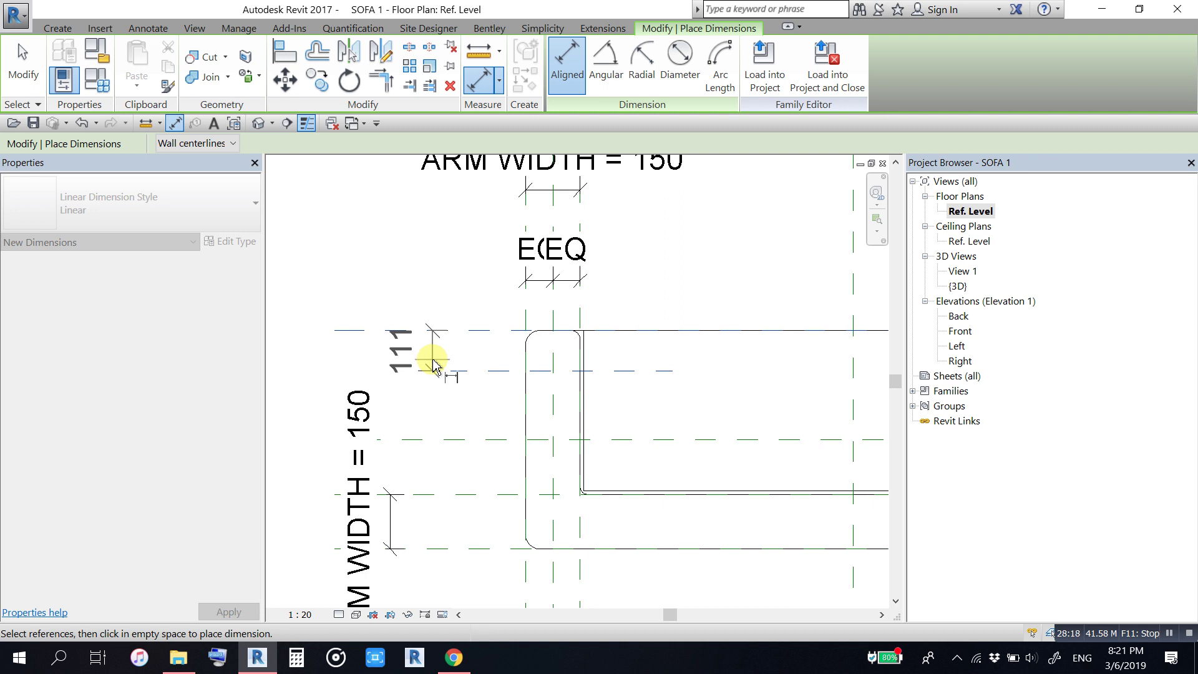
{"action": "left_click", "coordinate": [426, 277]}
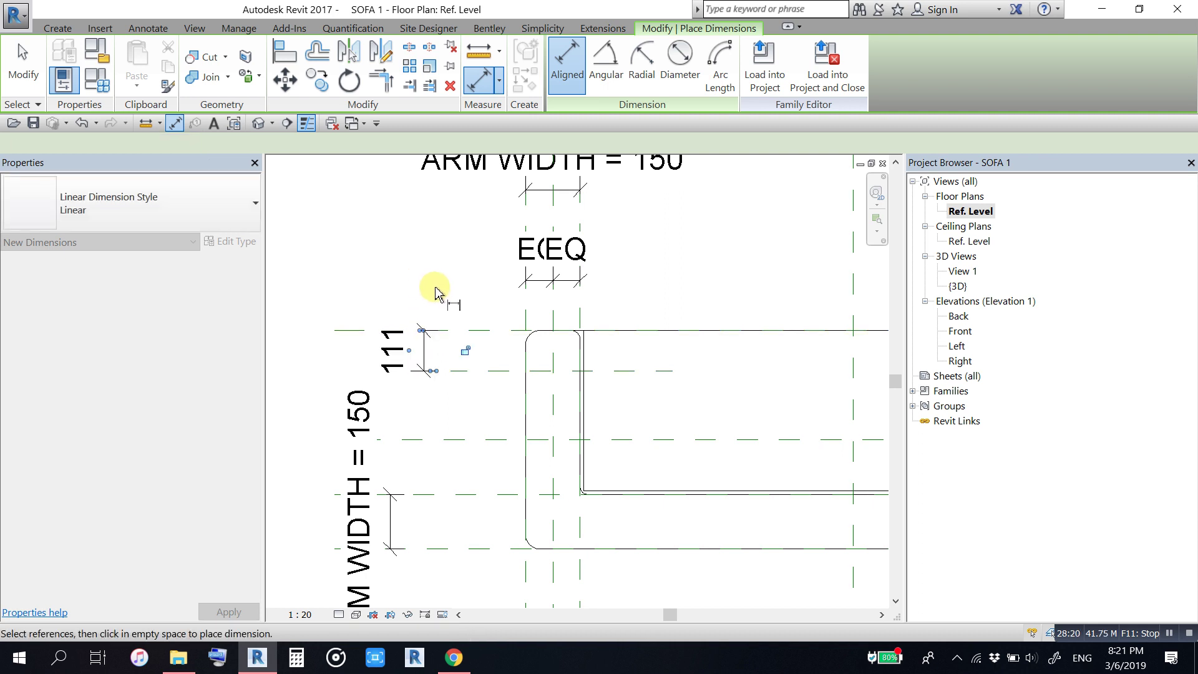
{"action": "scroll", "coordinate": [437, 294], "scroll_direction": "down", "scroll_amount": 1}
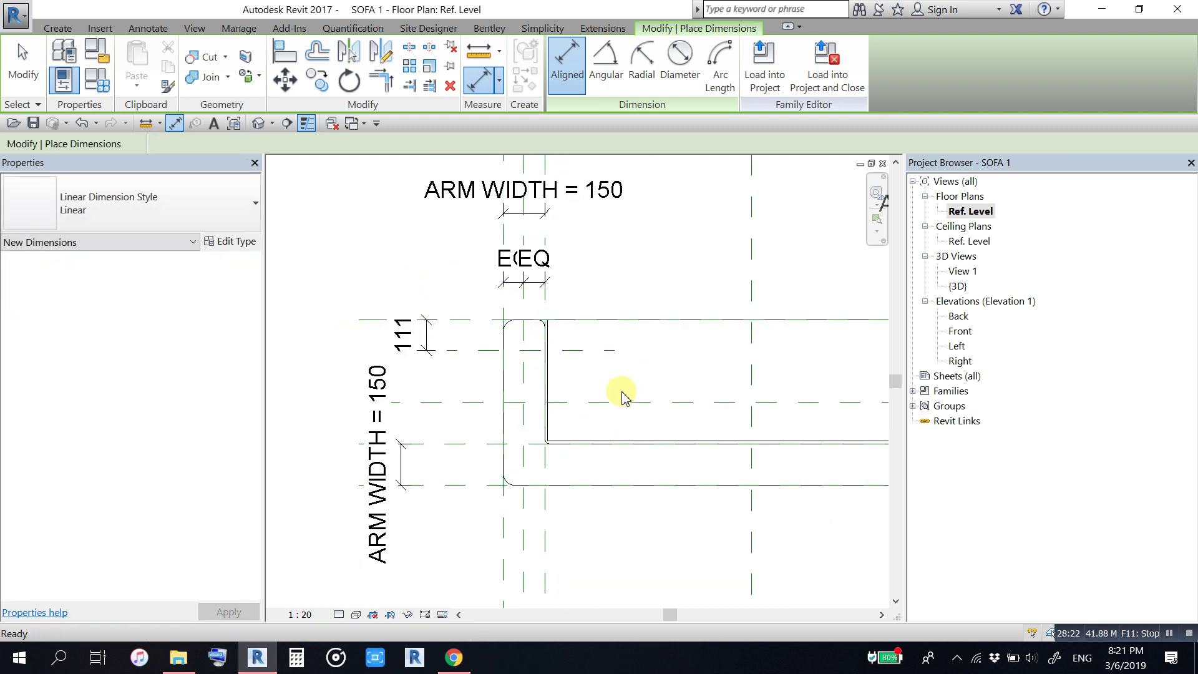
{"action": "key", "text": "Escape"}
{"action": "scroll", "coordinate": [415, 391], "scroll_direction": "up", "scroll_amount": 1}
{"action": "middle_click_drag", "start_coordinate": [428, 377], "coordinate": [460, 426]}
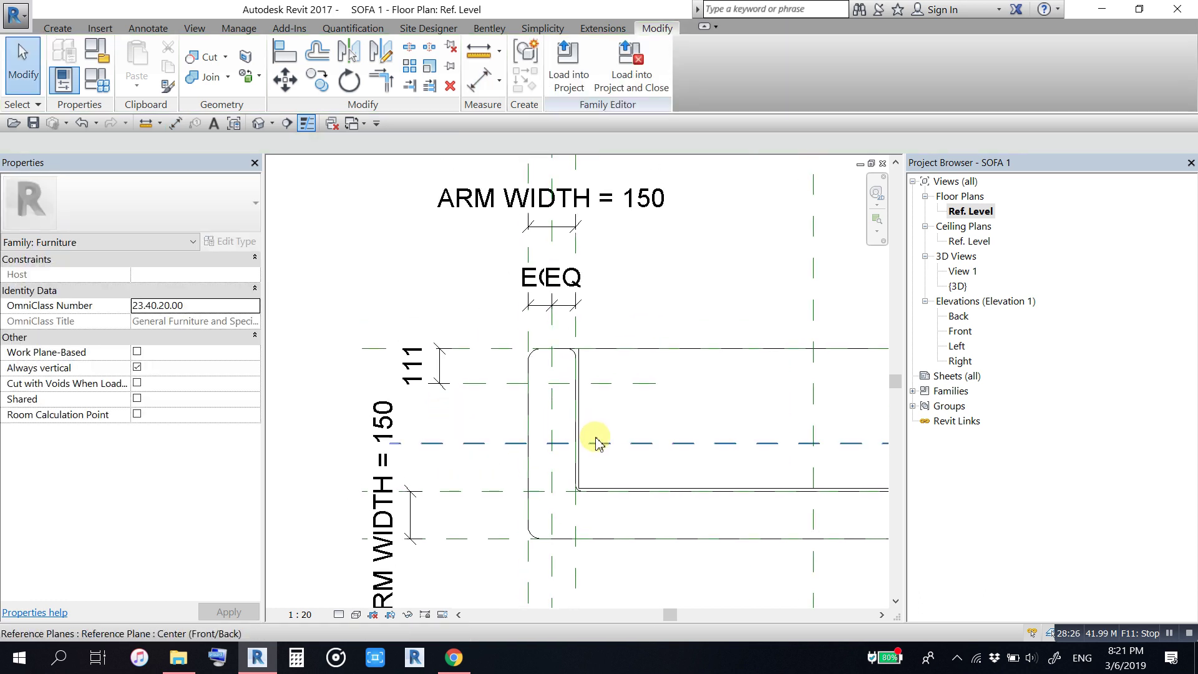
Step: Label the 111 dimension with ARM WIDTH = 150, then select and remove that dimension
{"action": "left_click", "coordinate": [416, 364]}
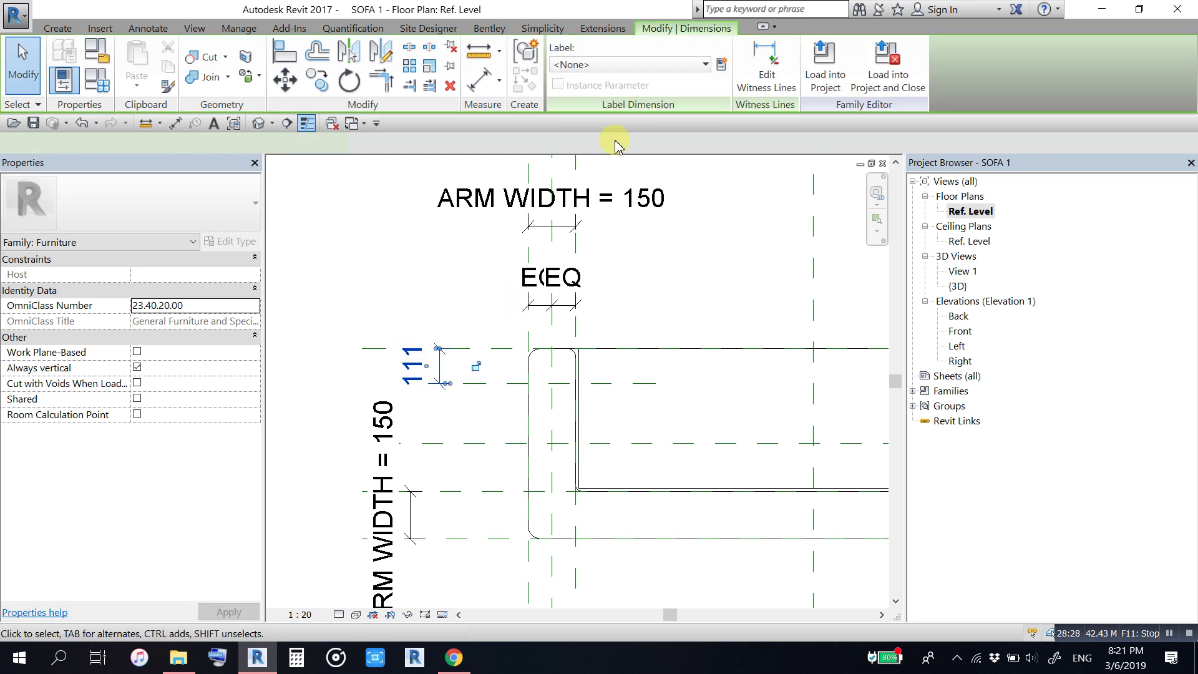
{"action": "left_click", "coordinate": [722, 66]}
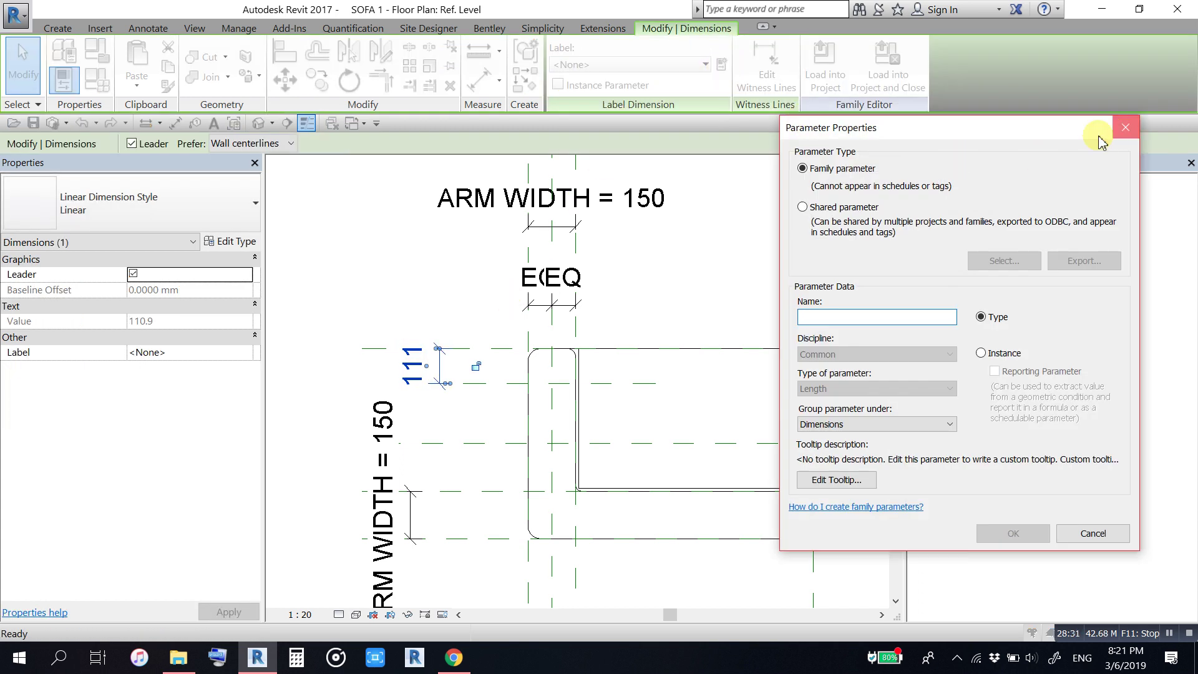
{"action": "left_click", "coordinate": [1125, 128]}
{"action": "left_click", "coordinate": [596, 65]}
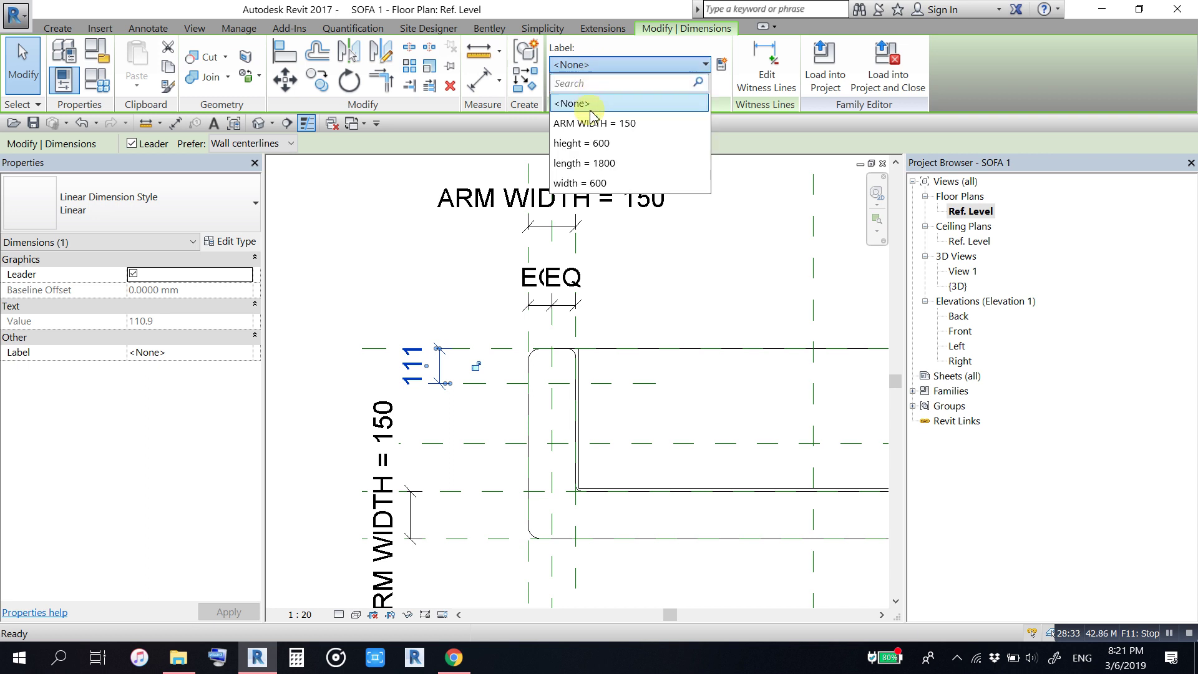
{"action": "left_click", "coordinate": [587, 123]}
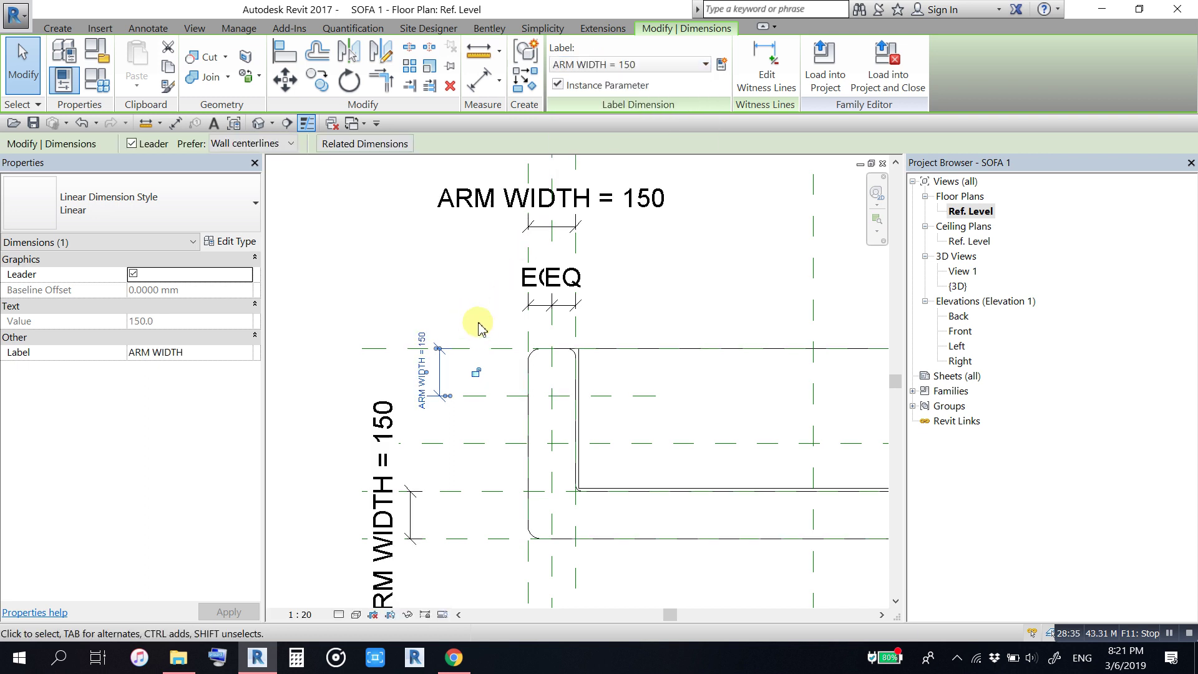
{"action": "left_click", "coordinate": [437, 278]}
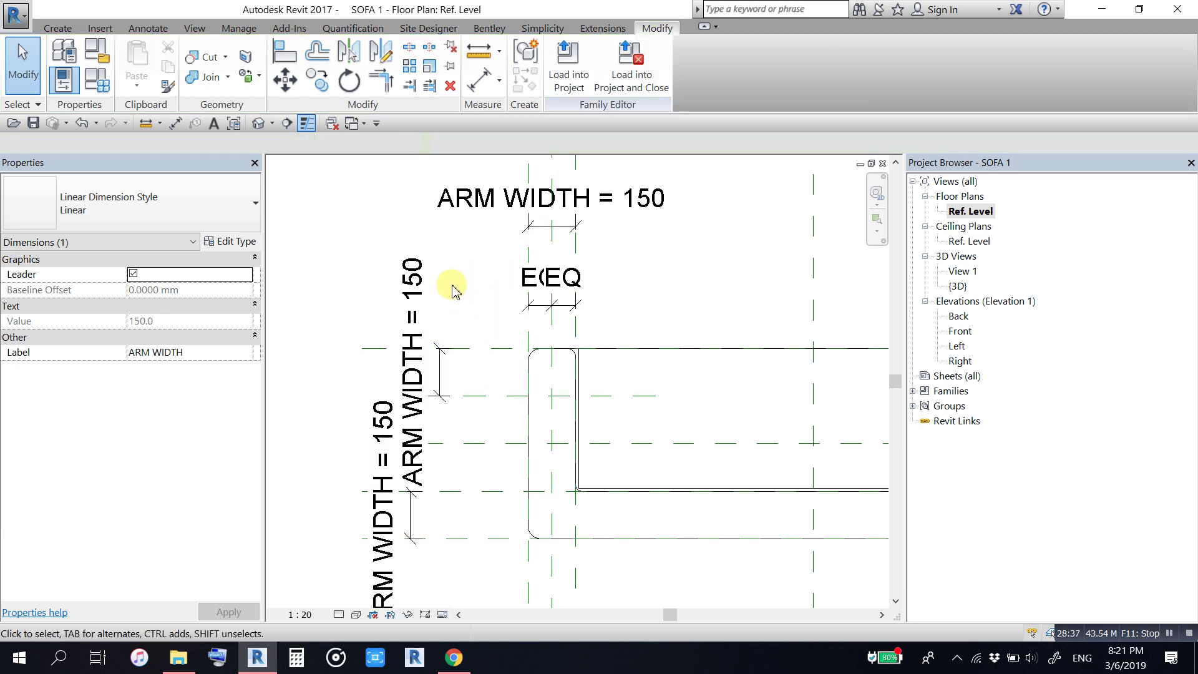
{"action": "scroll", "coordinate": [483, 305], "scroll_direction": "down", "scroll_amount": 2}
{"action": "left_click", "coordinate": [435, 368]}
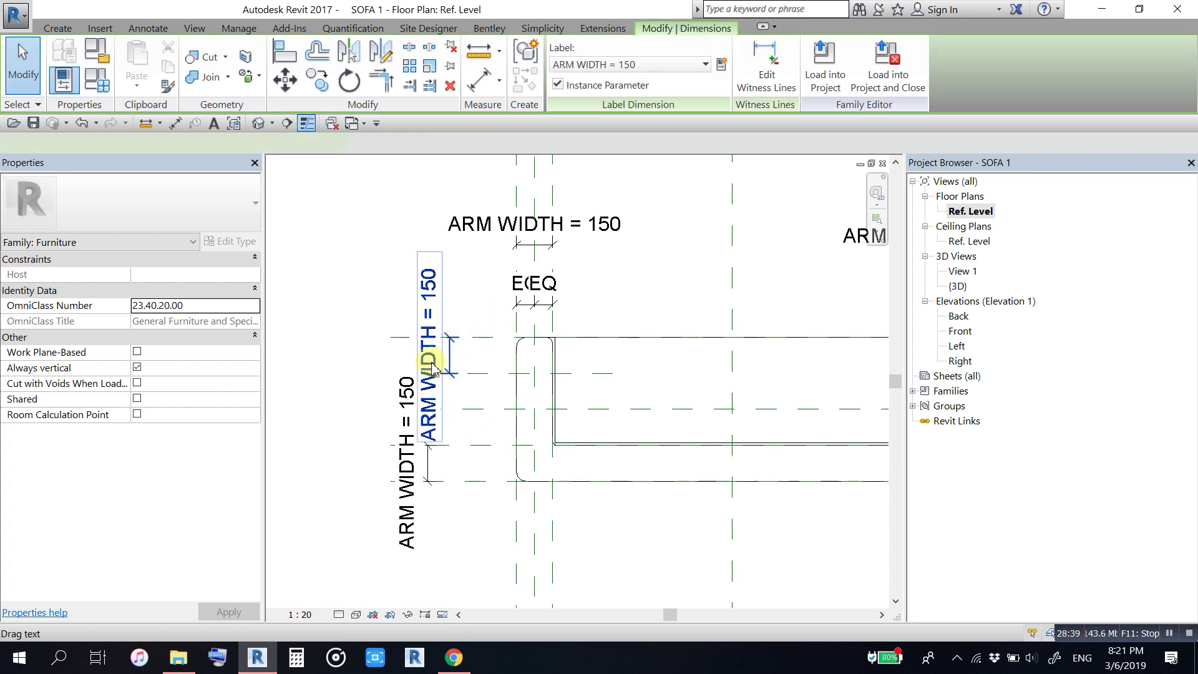
{"action": "key", "text": "Escape"}
{"action": "scroll", "coordinate": [481, 396], "scroll_direction": "up", "scroll_amount": 2}
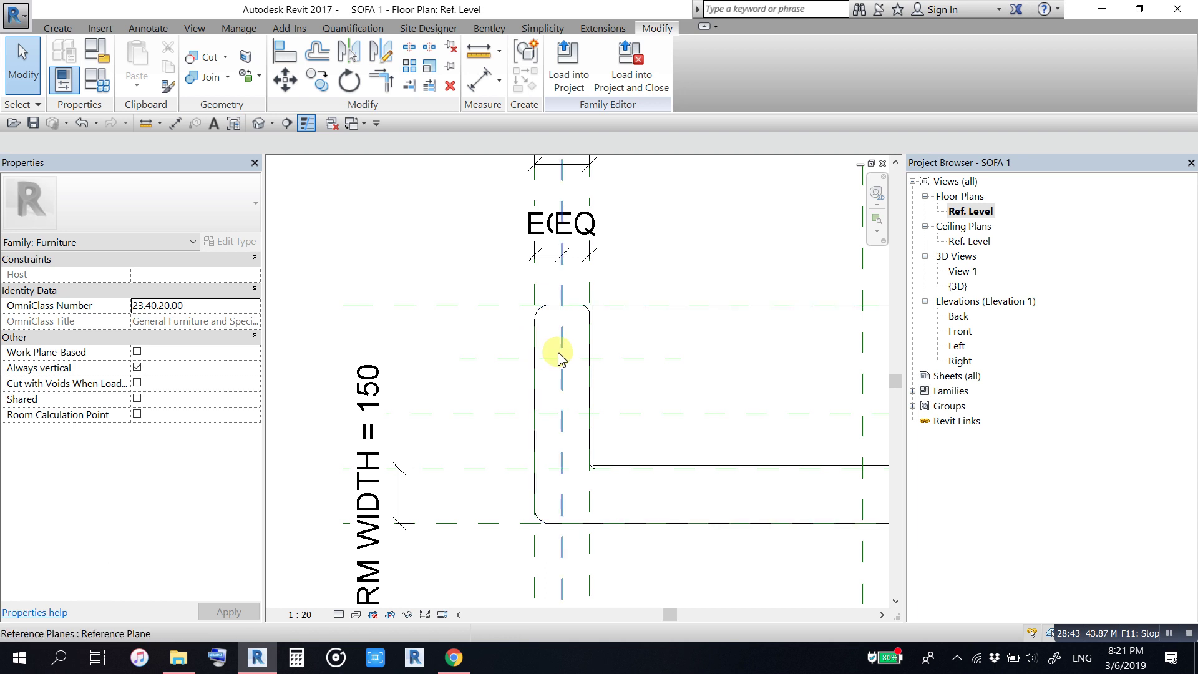
Step: Place an aligned dimension (150) between the sofa's top reference plane and the short plane below
{"action": "left_click", "coordinate": [480, 84]}
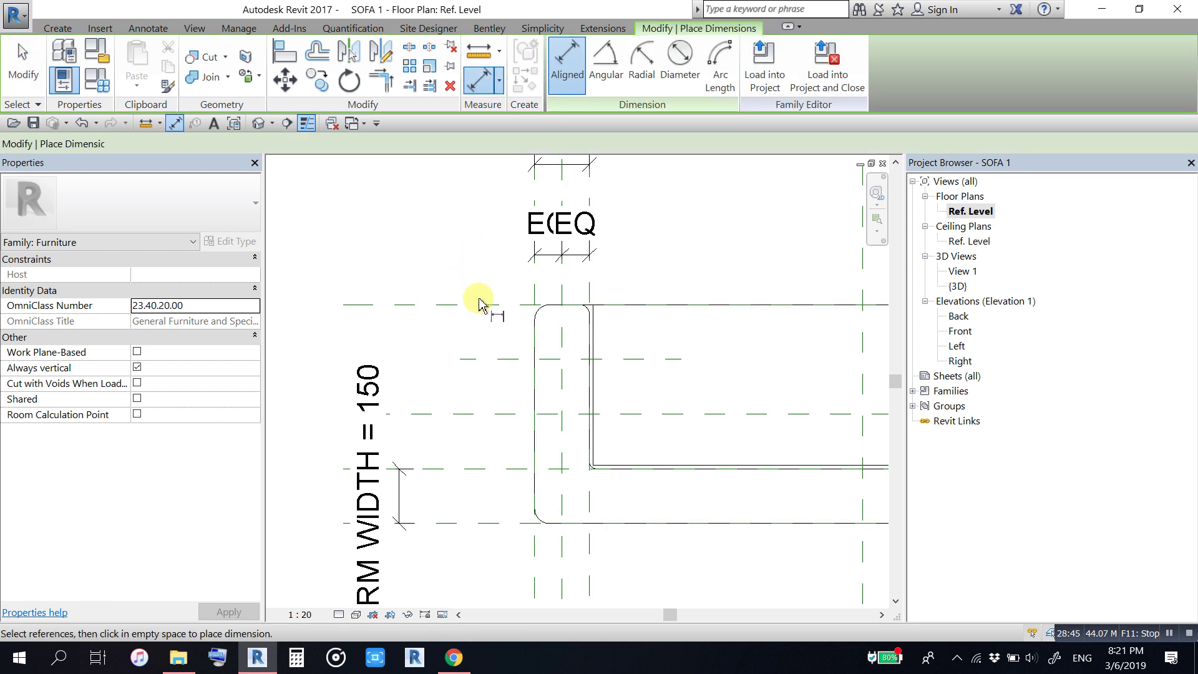
{"action": "left_click", "coordinate": [488, 305]}
{"action": "left_click", "coordinate": [493, 360]}
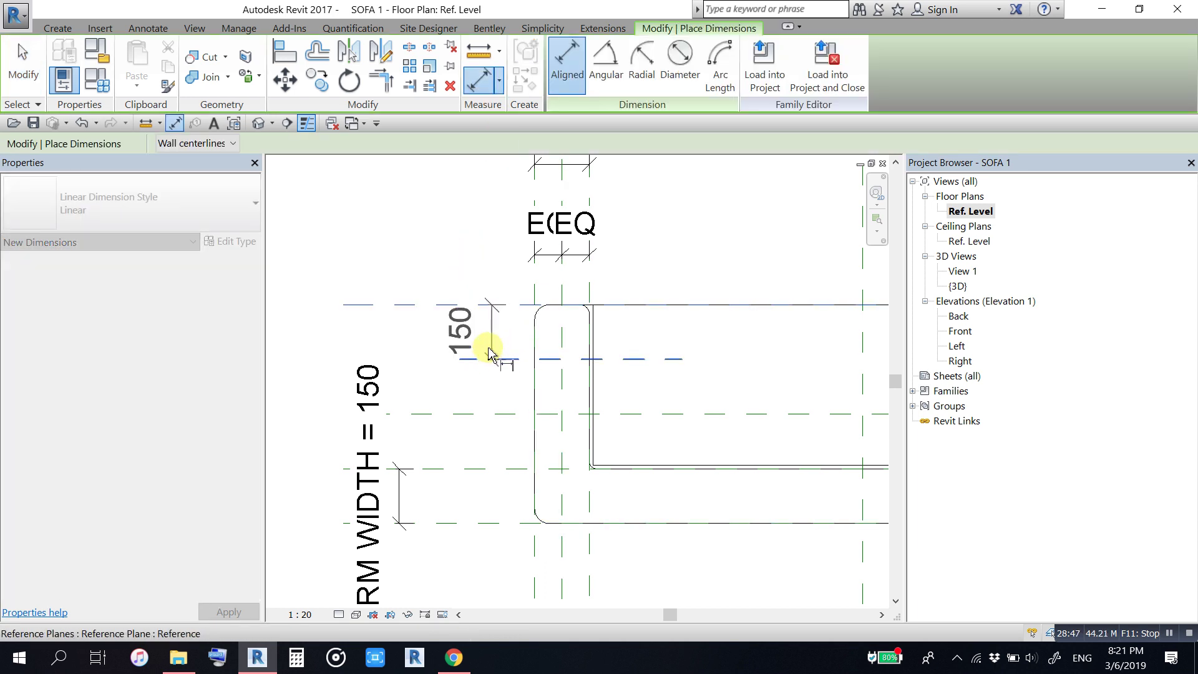
{"action": "left_click", "coordinate": [444, 346]}
{"action": "key", "text": "Escape"}
{"action": "key", "text": "Escape"}
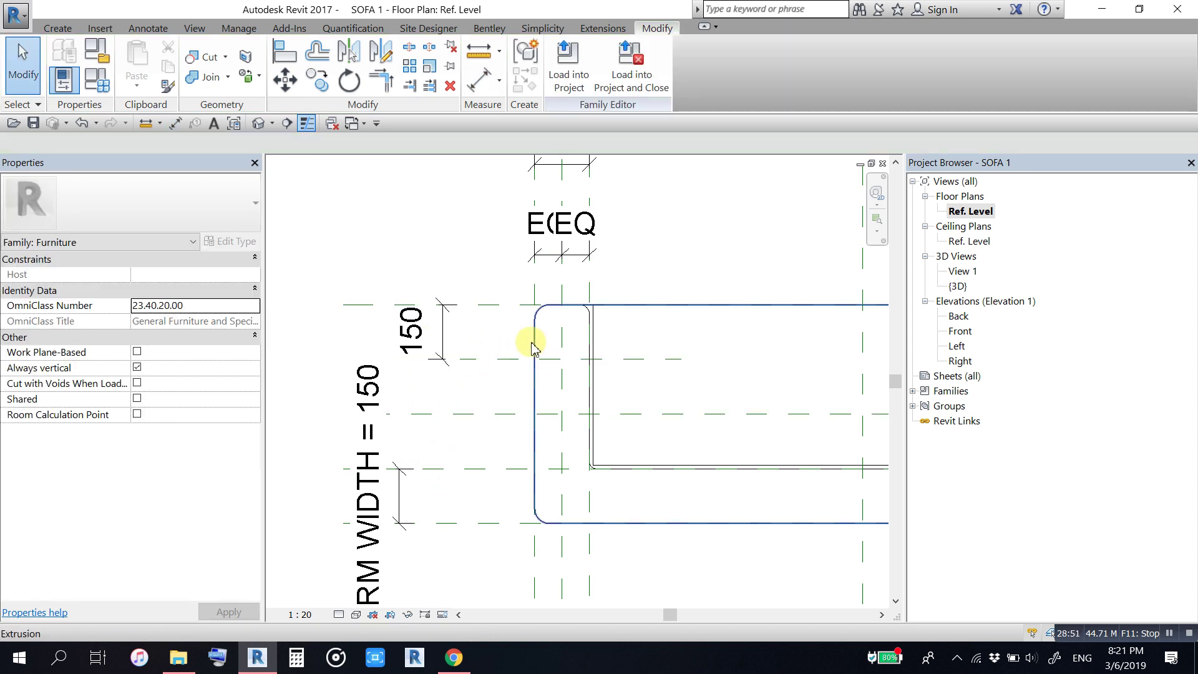
Step: Move the short horizontal reference plane to 75 below the top plane
{"action": "left_click", "coordinate": [543, 359]}
{"action": "left_click", "coordinate": [431, 346]}
{"action": "type", "text": "75"}
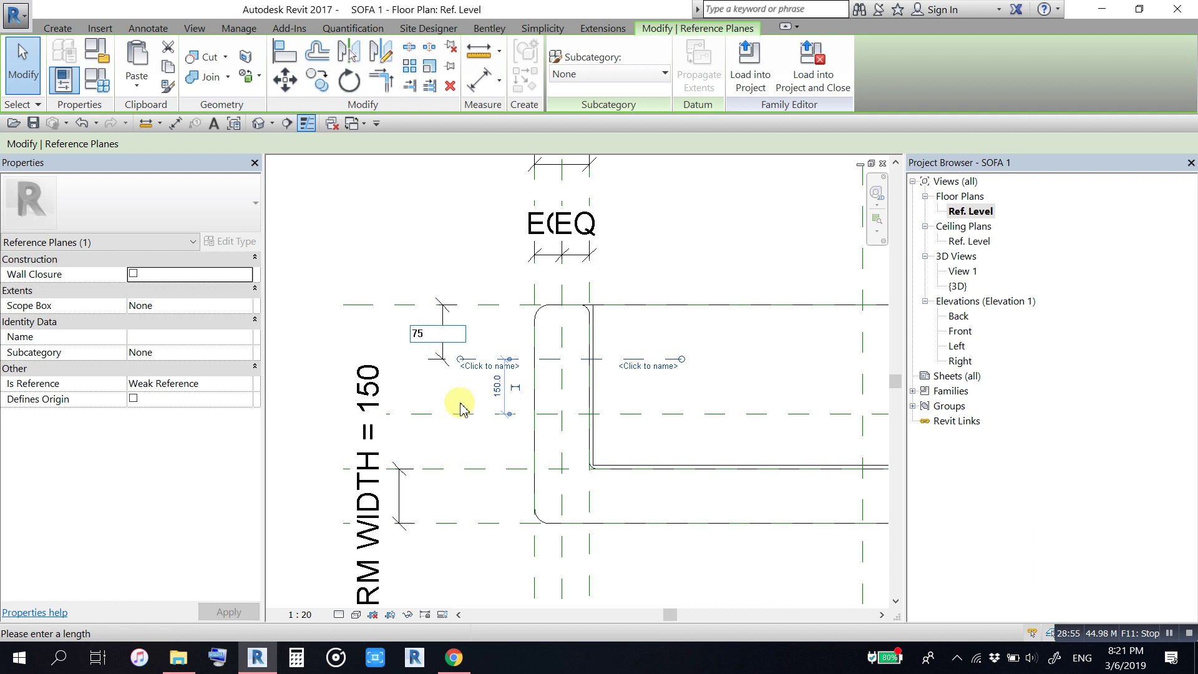
{"action": "key", "text": "Return"}
{"action": "left_click", "coordinate": [715, 367]}
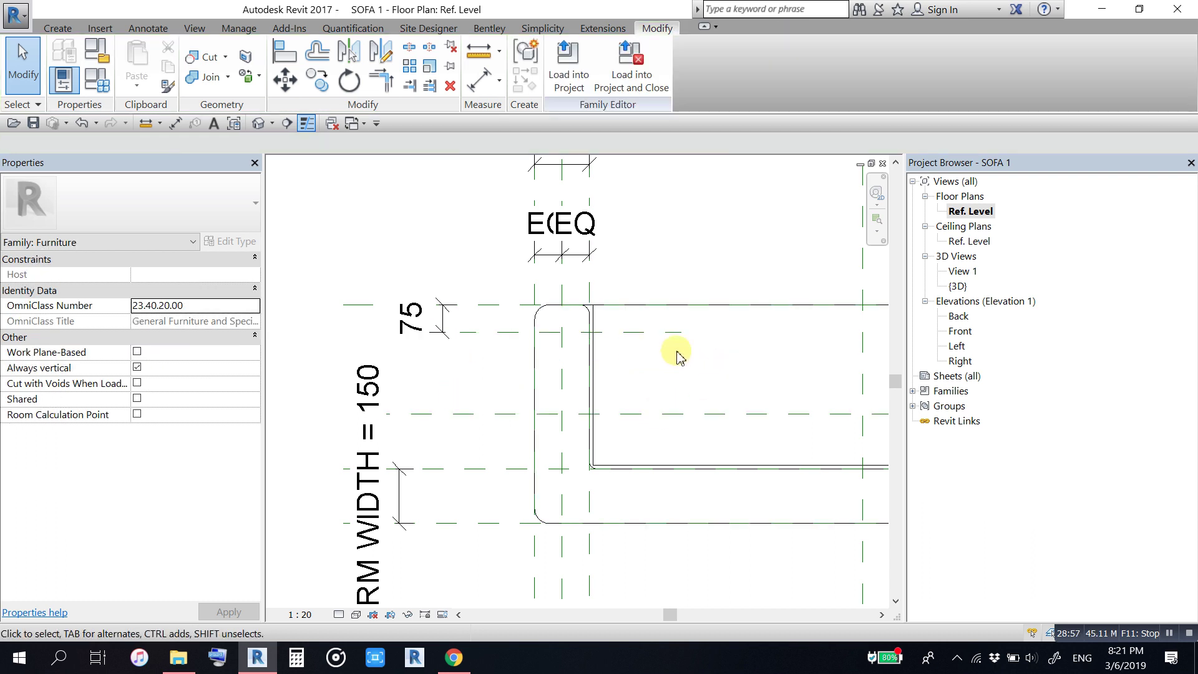
{"action": "scroll", "coordinate": [679, 357], "scroll_direction": "up", "scroll_amount": 2}
{"action": "scroll", "coordinate": [561, 321], "scroll_direction": "up", "scroll_amount": 1}
{"action": "scroll", "coordinate": [709, 374], "scroll_direction": "down", "scroll_amount": 1}
{"action": "scroll", "coordinate": [717, 383], "scroll_direction": "down", "scroll_amount": 1}
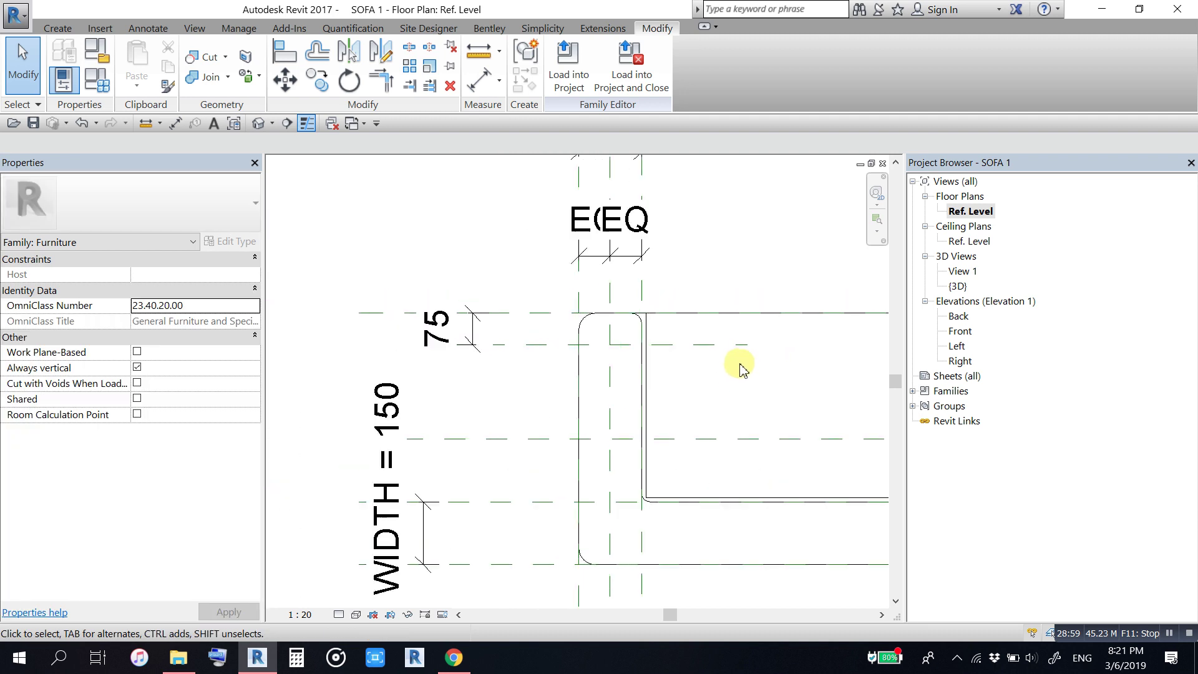
{"action": "middle_click_drag", "start_coordinate": [741, 370], "coordinate": [737, 347]}
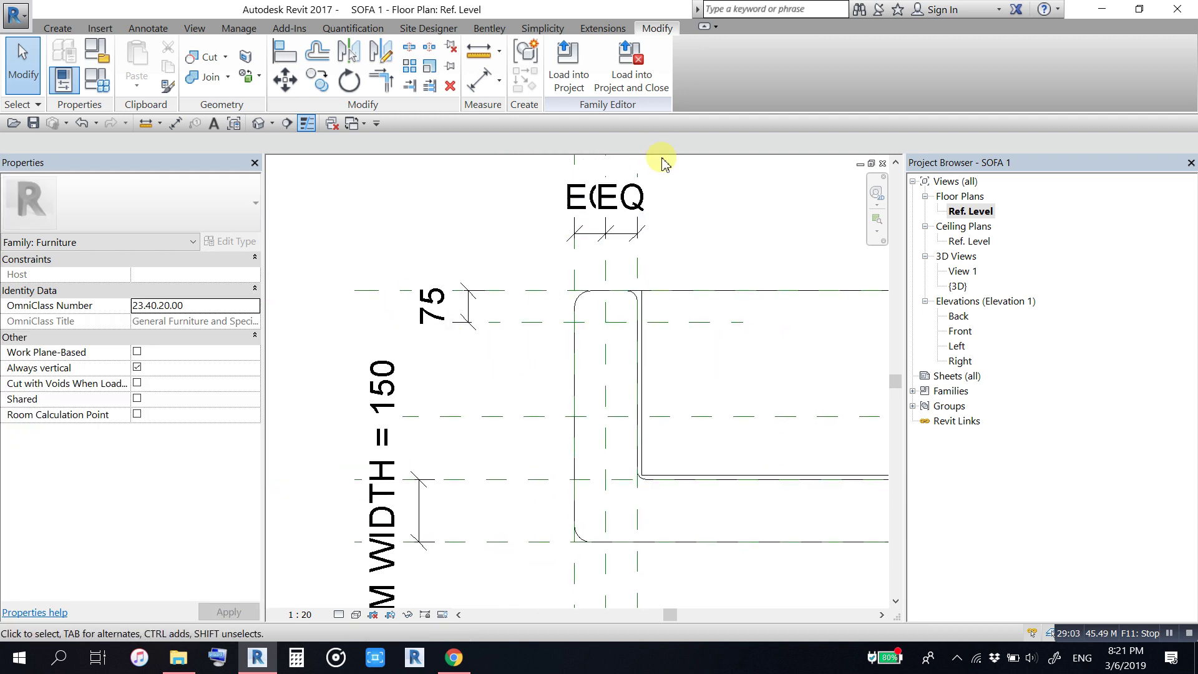
Step: Give the 75 dimension a new type-parameter label named H-ARM WIDTH
{"action": "left_click", "coordinate": [477, 306]}
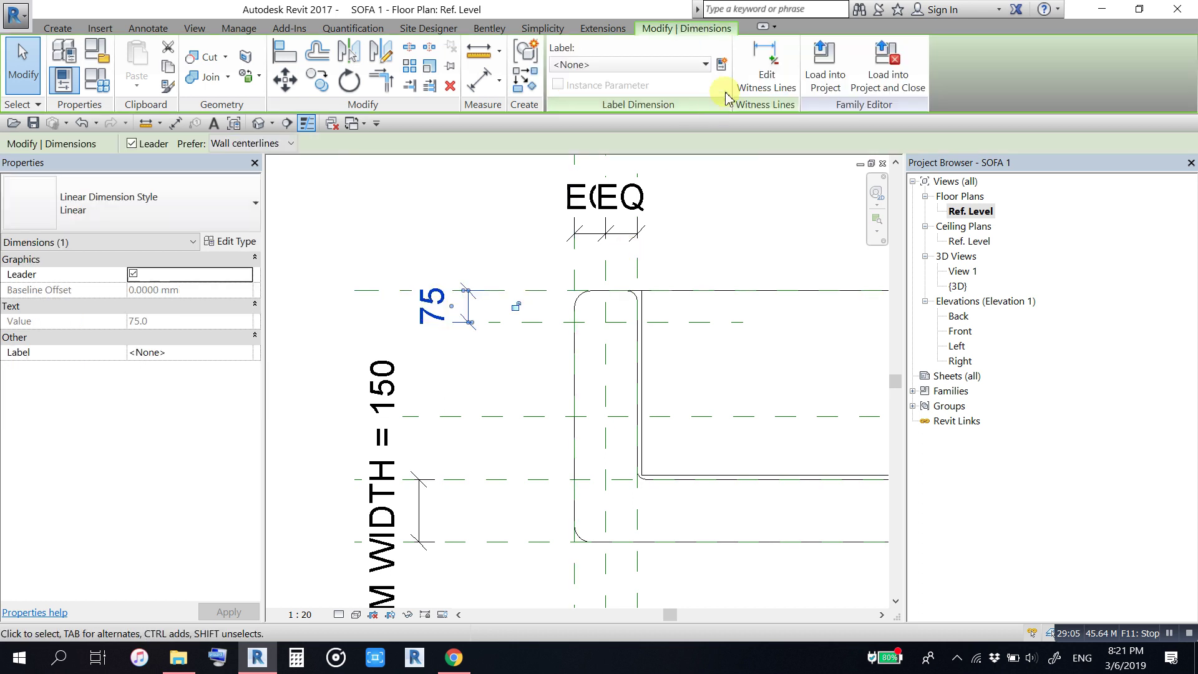
{"action": "left_click", "coordinate": [722, 64]}
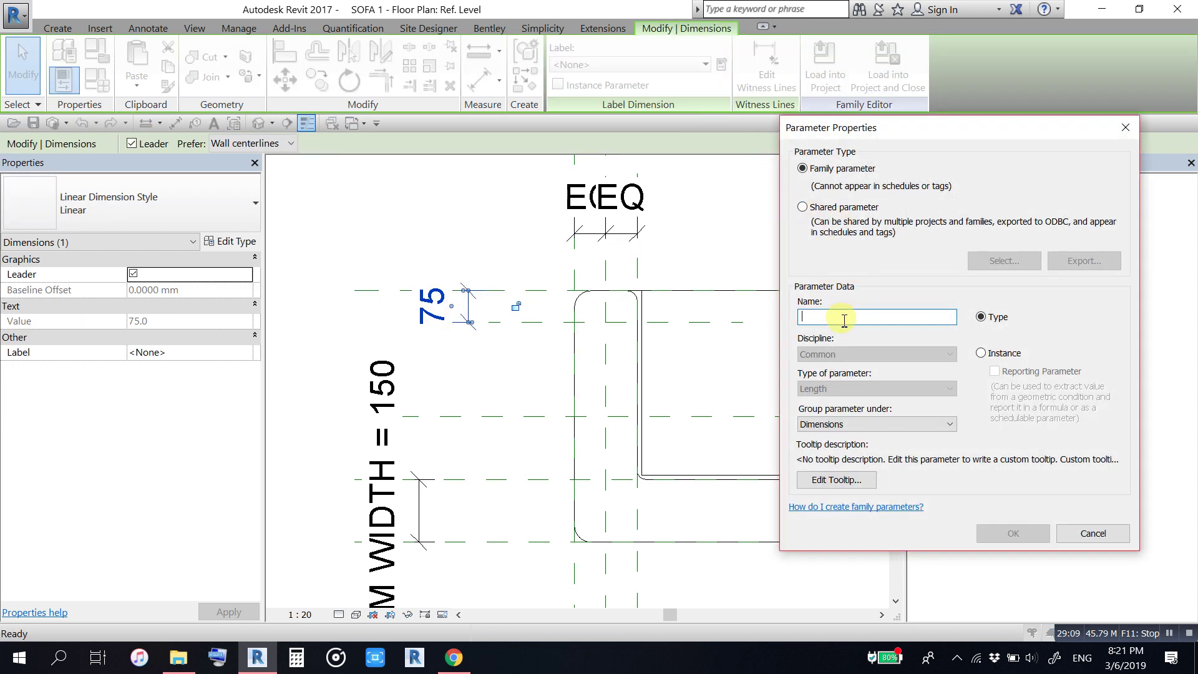
{"action": "type", "text": "H-ARM WIDTH"}
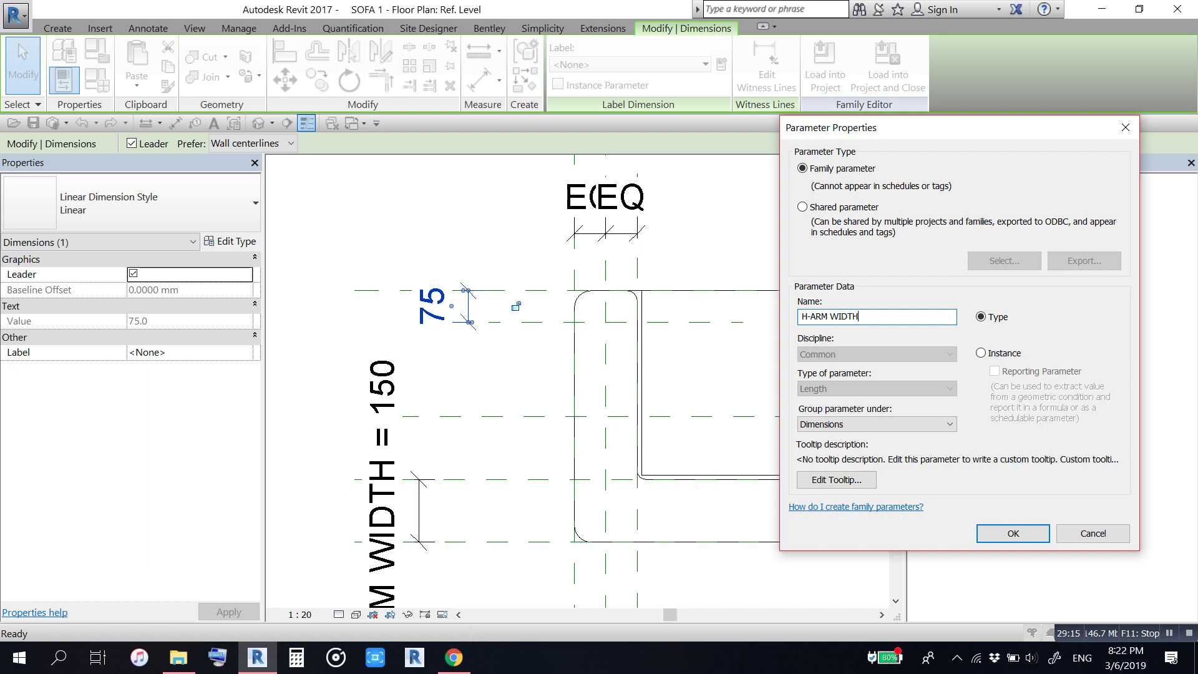
{"action": "left_click", "coordinate": [1009, 535]}
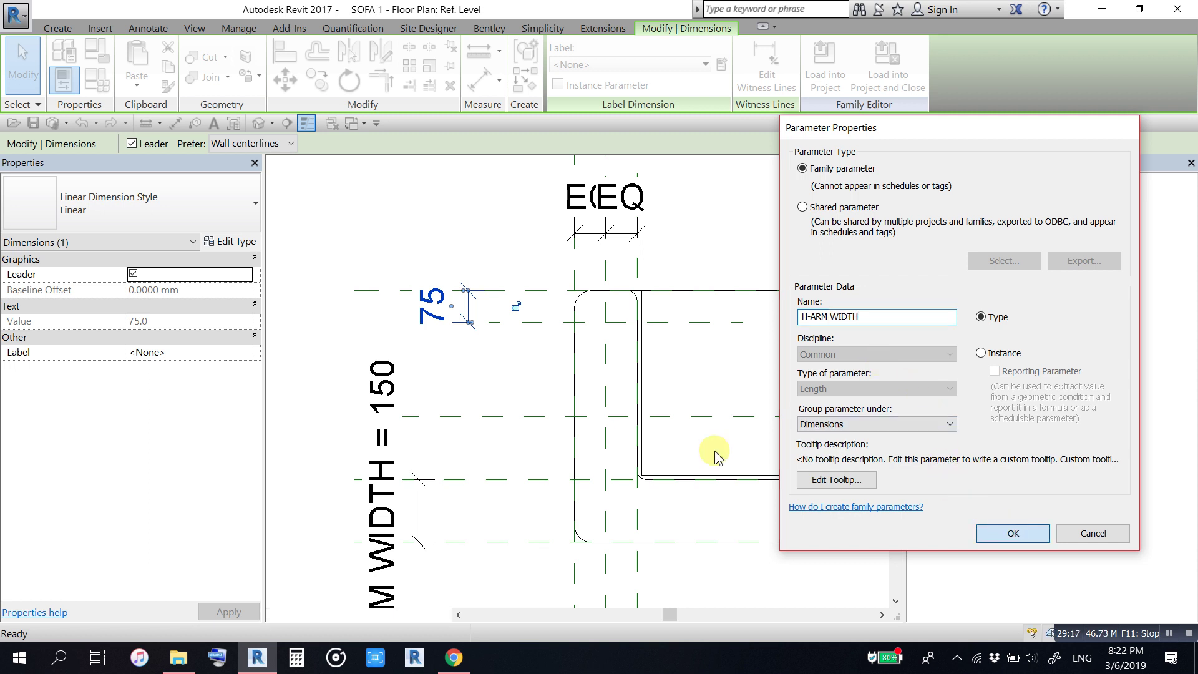
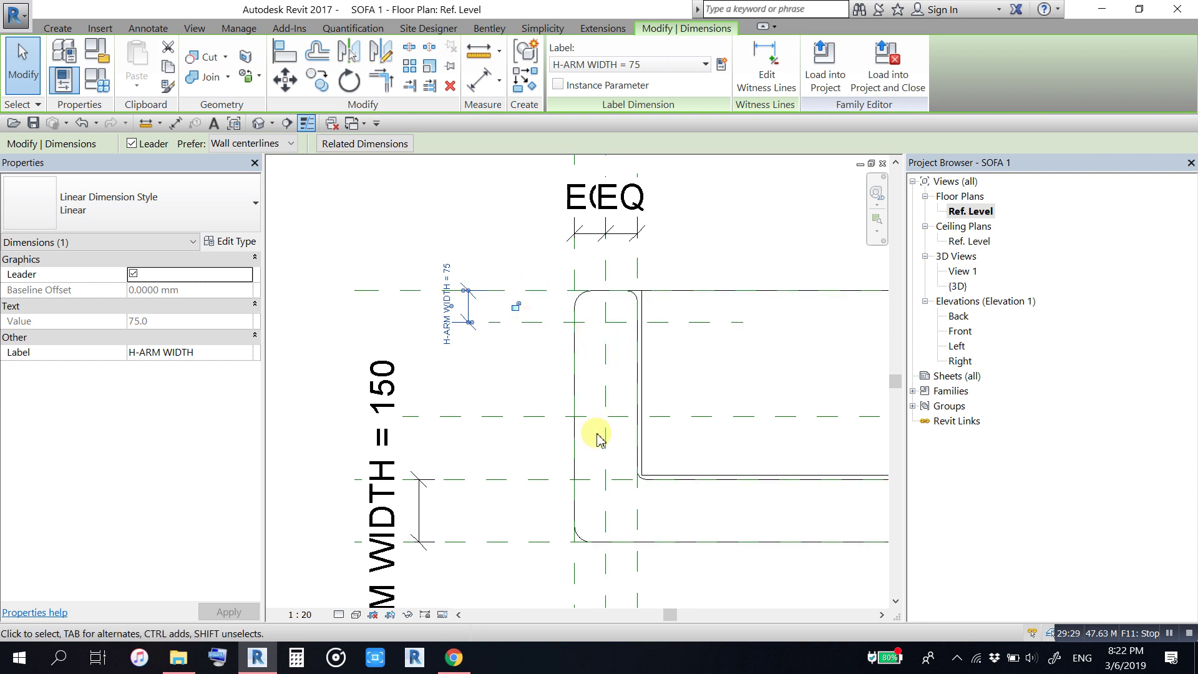
Step: Set H-ARM WIDTH to 90 in Family Types and apply the change
{"action": "left_click", "coordinate": [503, 374]}
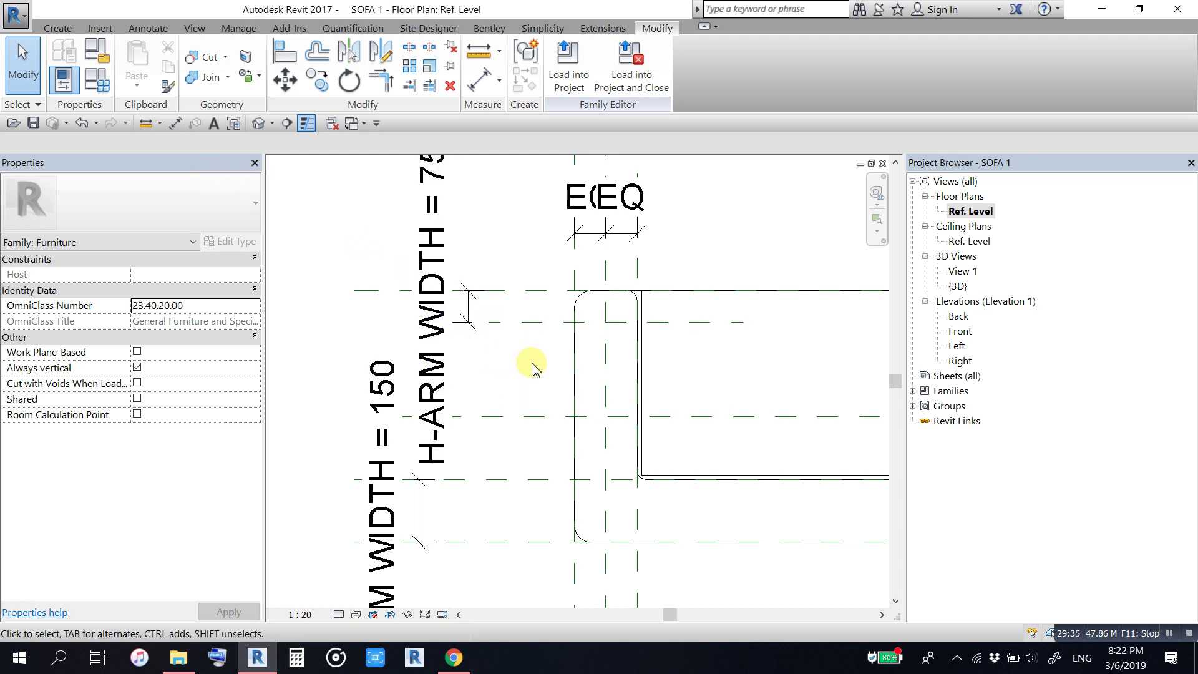
{"action": "scroll", "coordinate": [531, 368], "scroll_direction": "down", "scroll_amount": 2}
{"action": "middle_click_drag", "start_coordinate": [533, 366], "coordinate": [546, 382]}
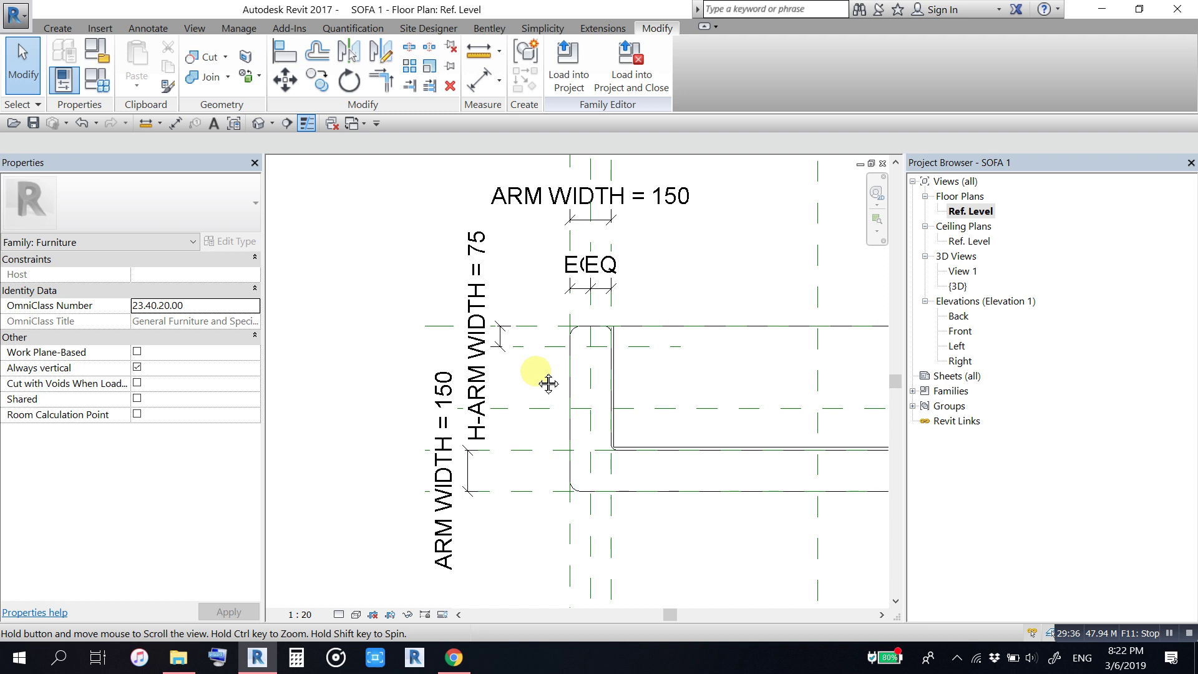
{"action": "left_click", "coordinate": [92, 83]}
{"action": "type", "text": "90"}
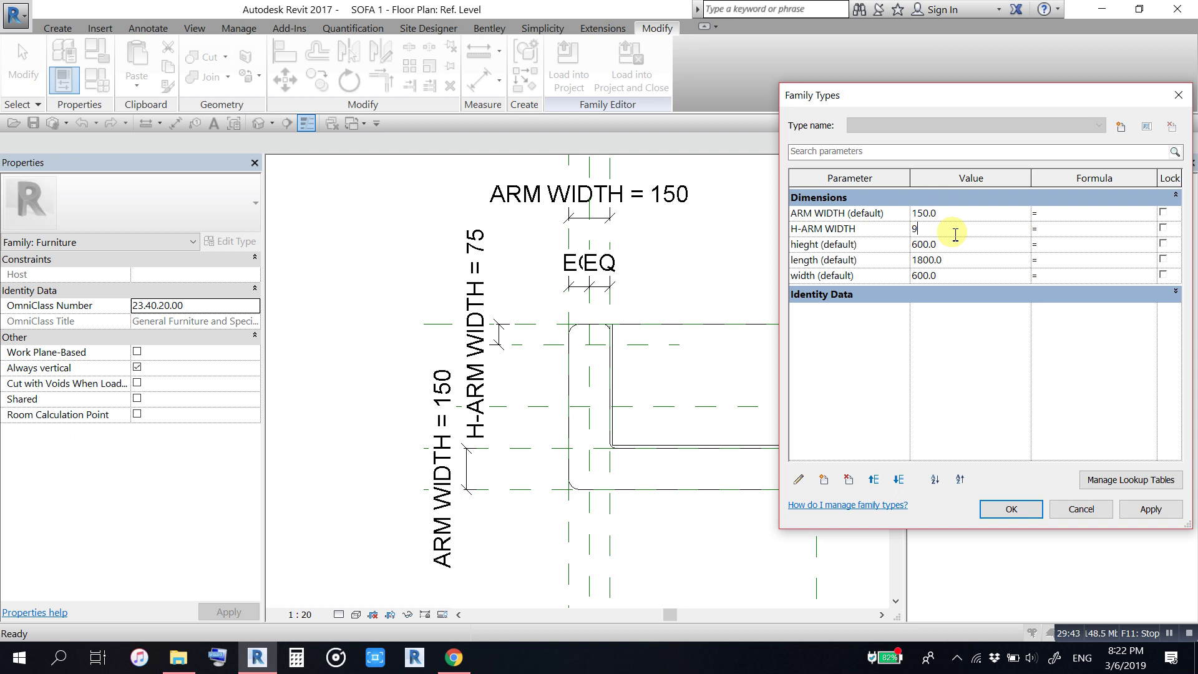
{"action": "left_click", "coordinate": [1142, 510]}
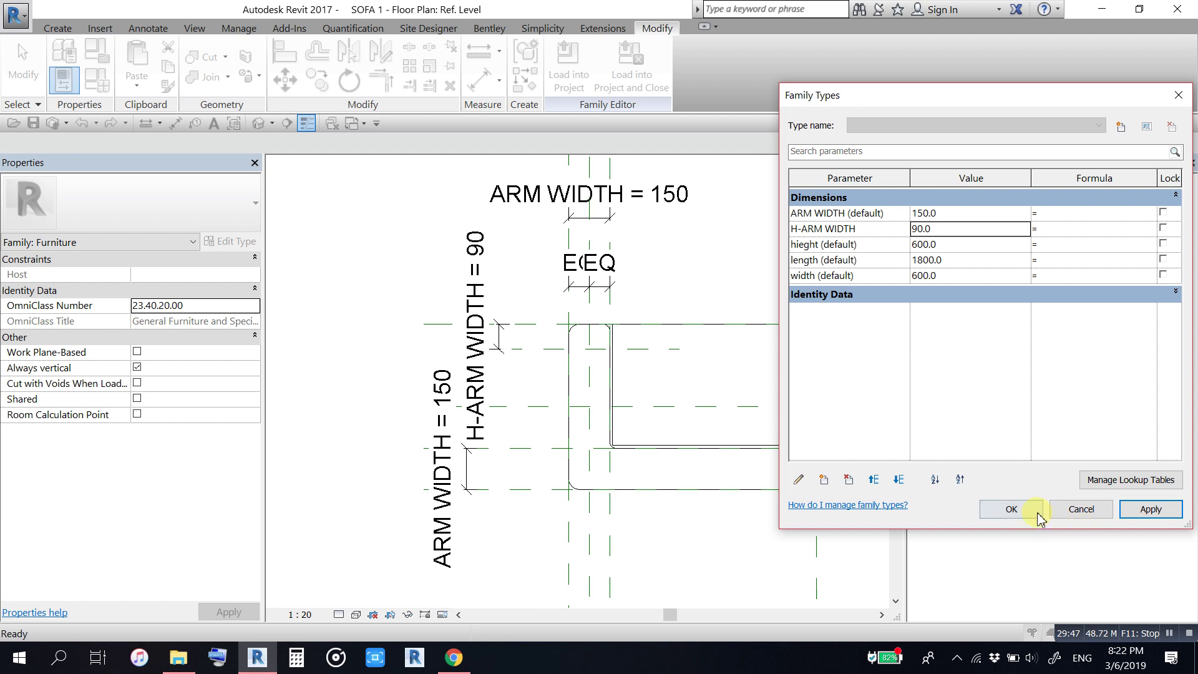
{"action": "left_click", "coordinate": [1012, 510]}
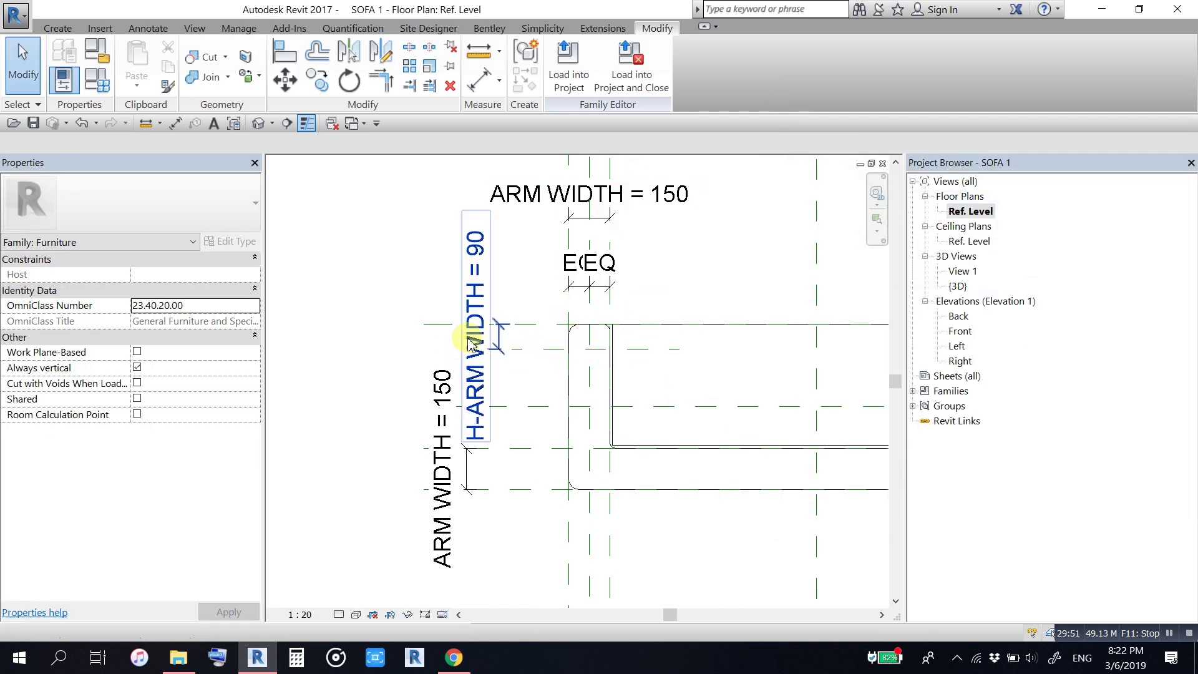
Step: Drag the H-ARM WIDTH dimension further left and reopen the family parameters
{"action": "left_click_drag", "start_coordinate": [472, 342], "coordinate": [331, 342]}
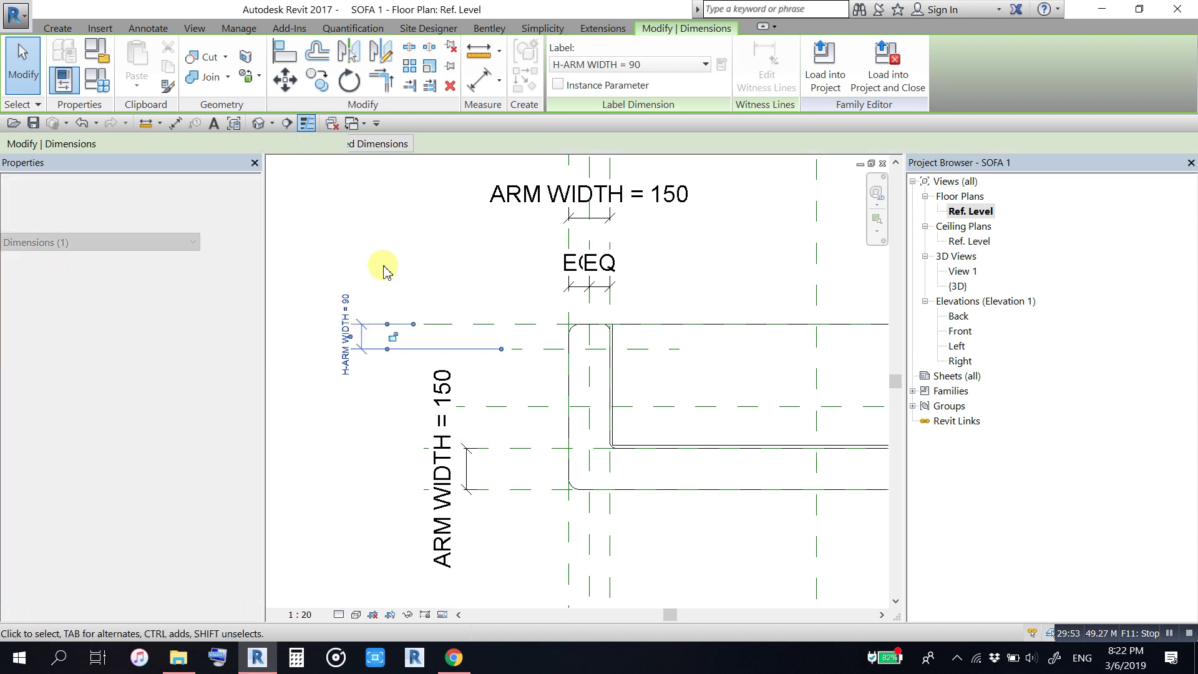
{"action": "left_click", "coordinate": [403, 300]}
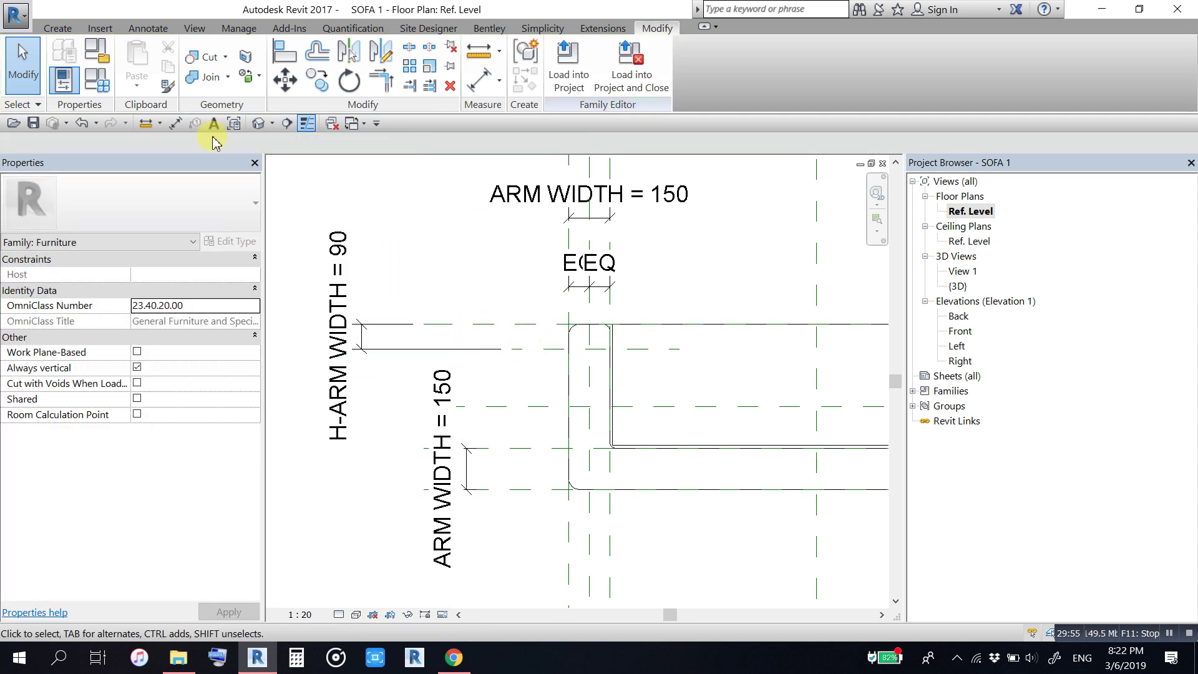
{"action": "left_click", "coordinate": [108, 92]}
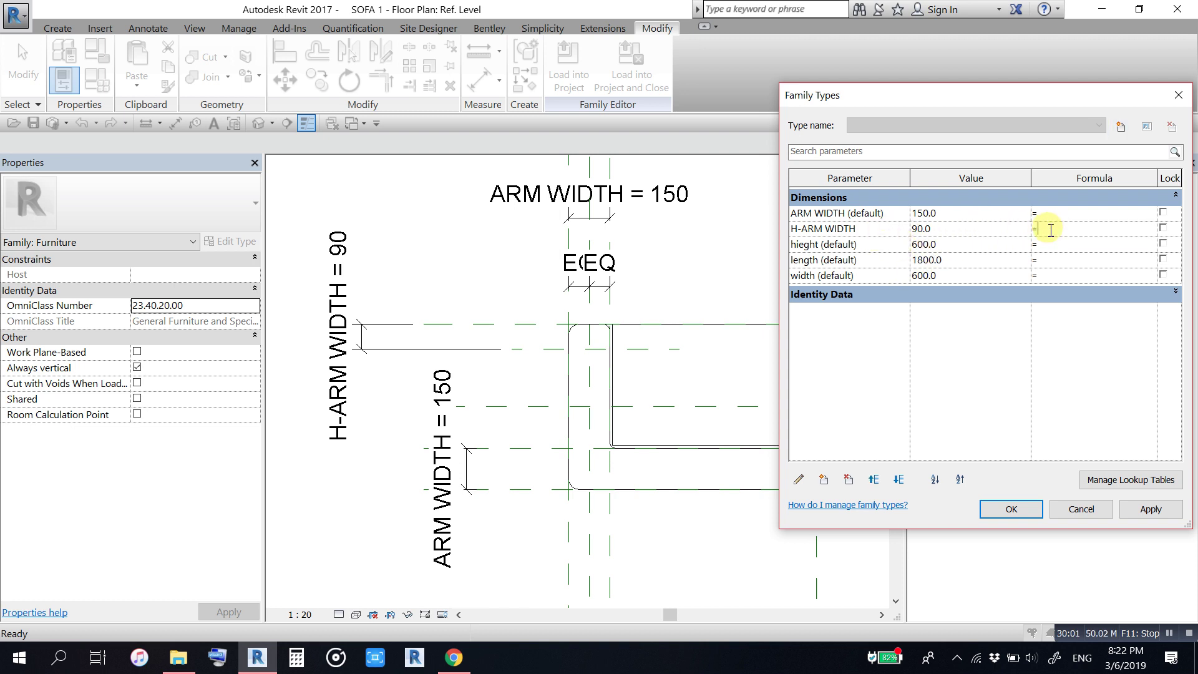
Step: Enter the formula ARM WIDTH / 2 for H-ARM WIDTH and dismiss the resulting error
{"action": "left_click_drag", "start_coordinate": [858, 238], "coordinate": [823, 223]}
{"action": "type", "text": "ARM WIDTH/2"}
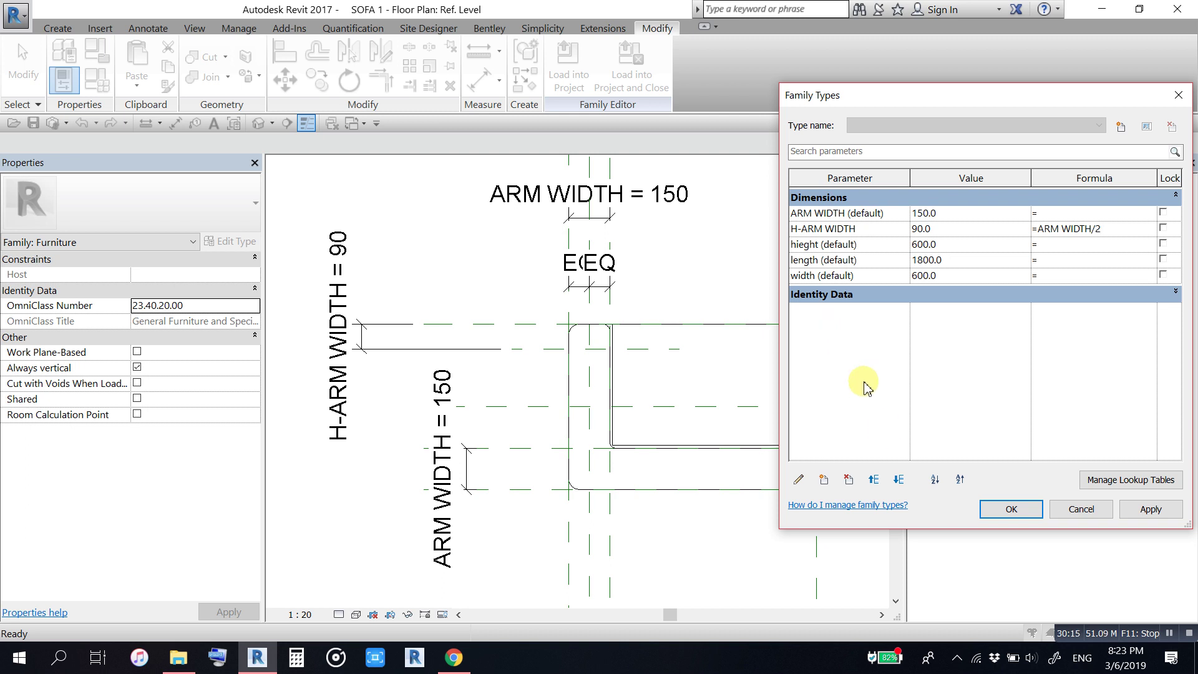
{"action": "left_click", "coordinate": [1152, 510]}
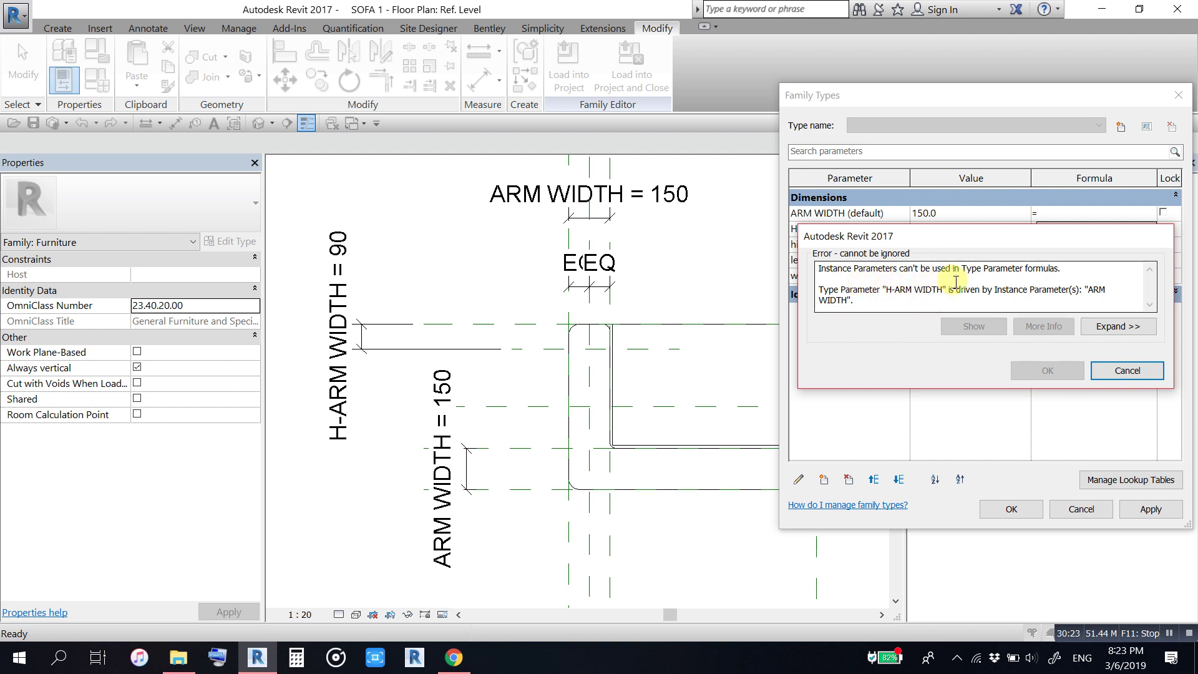
{"action": "left_click", "coordinate": [1127, 370]}
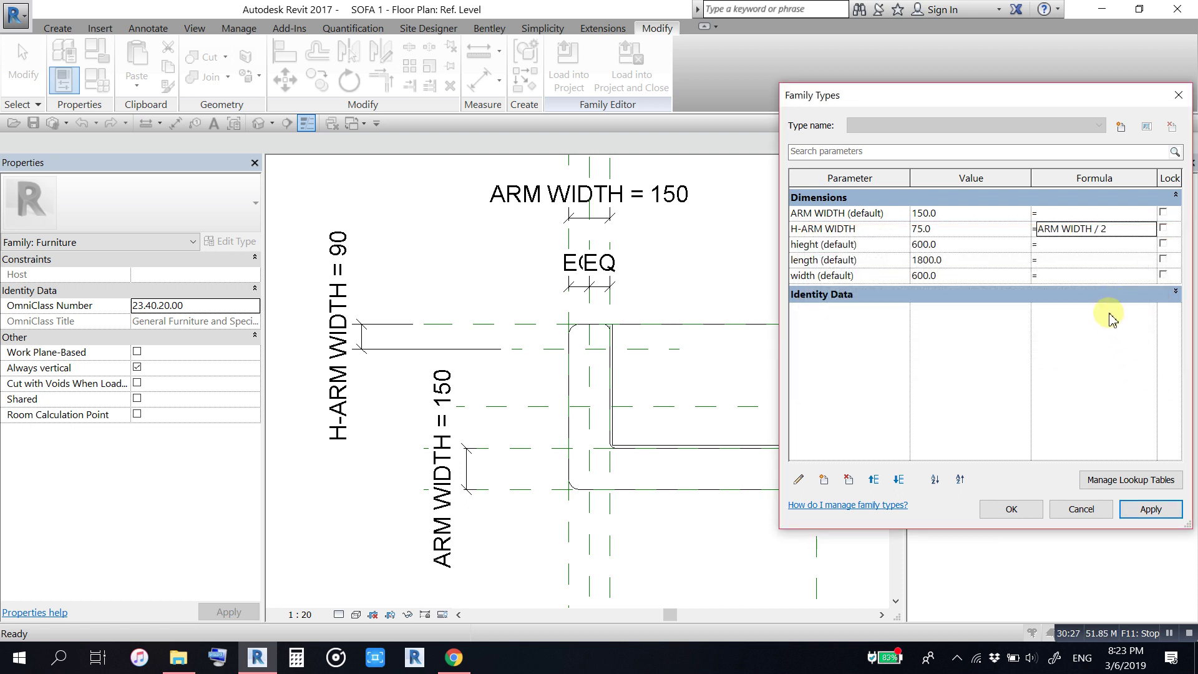
{"action": "left_click", "coordinate": [1133, 232]}
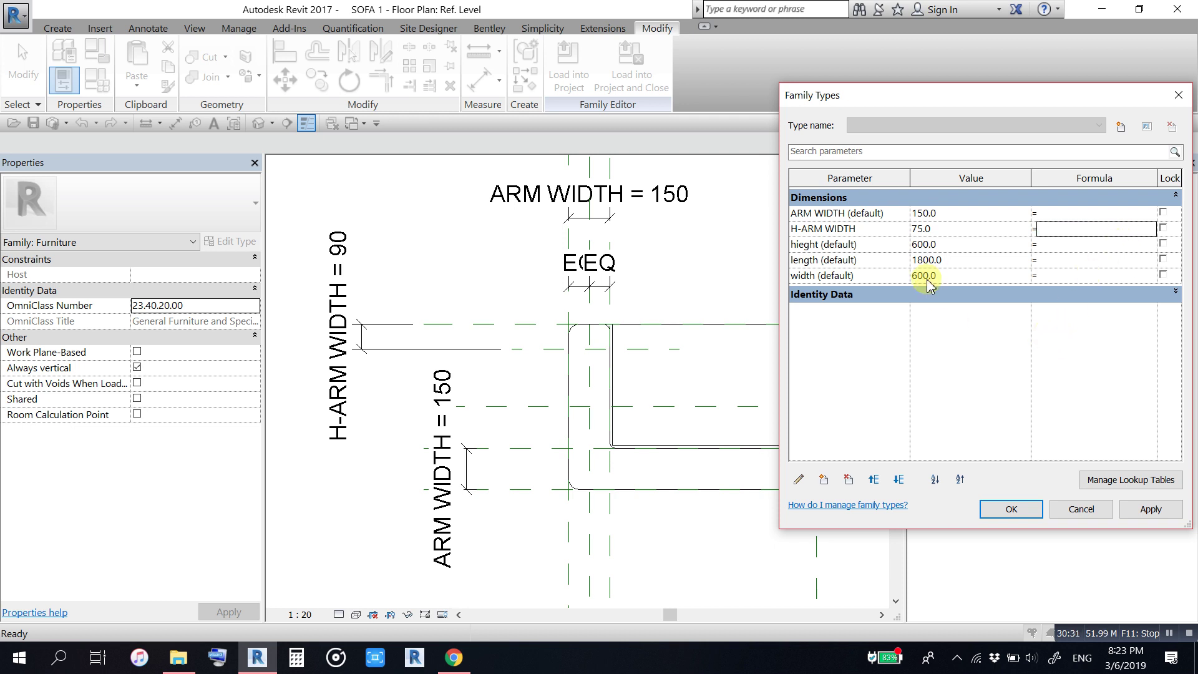
Step: Make H-ARM WIDTH an instance parameter and apply the formula so it reads 75
{"action": "left_click", "coordinate": [825, 229]}
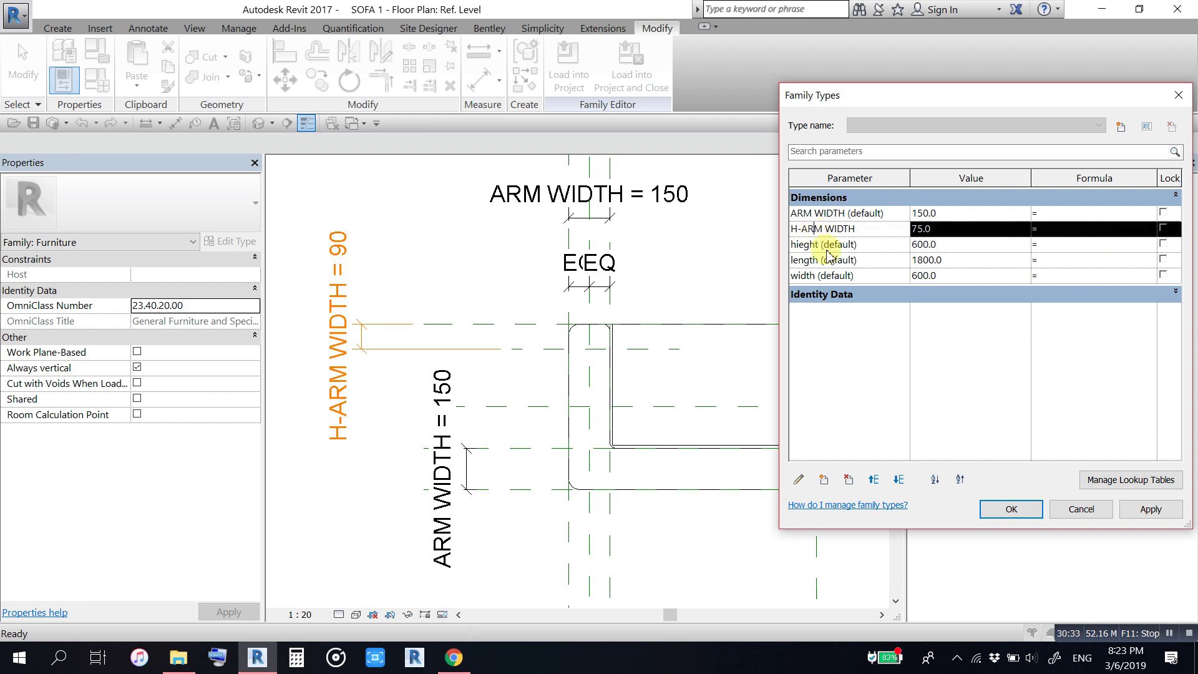
{"action": "left_click", "coordinate": [799, 480]}
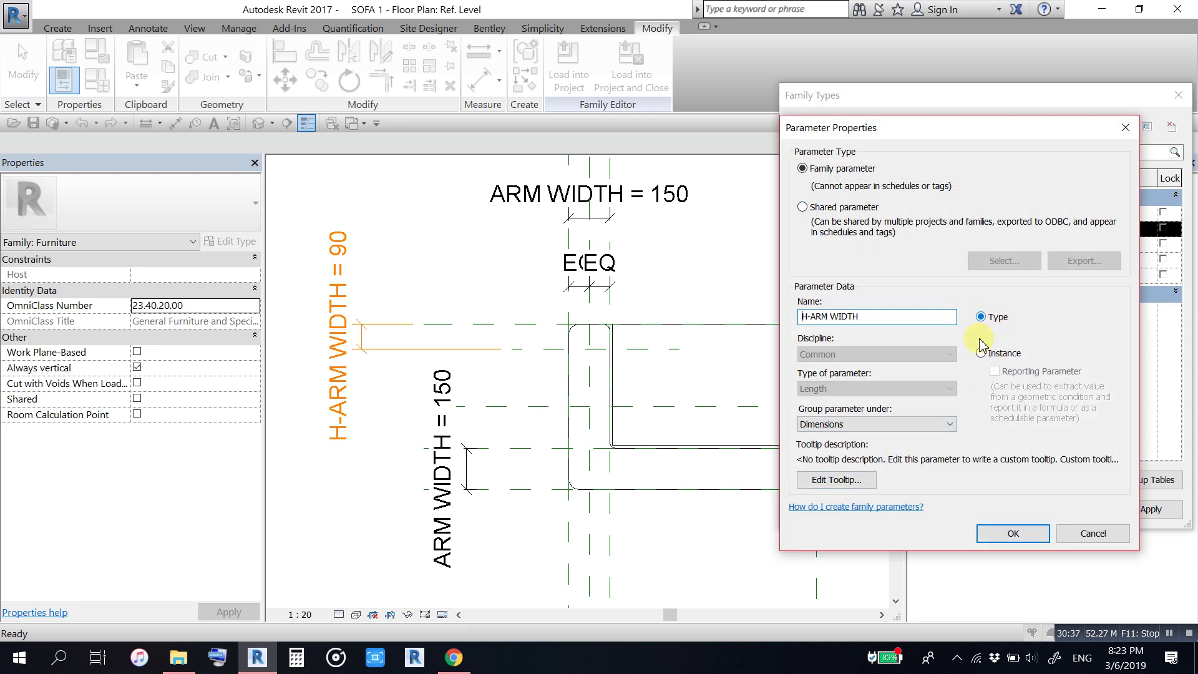
{"action": "left_click", "coordinate": [982, 354]}
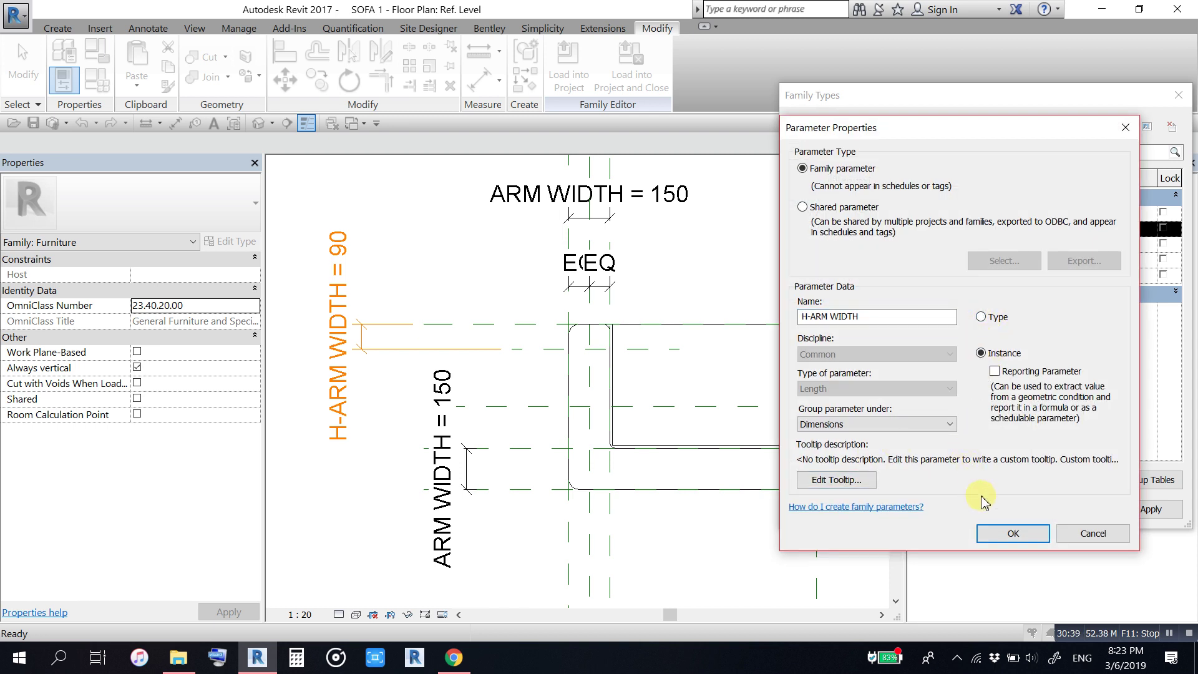
{"action": "left_click", "coordinate": [1015, 537]}
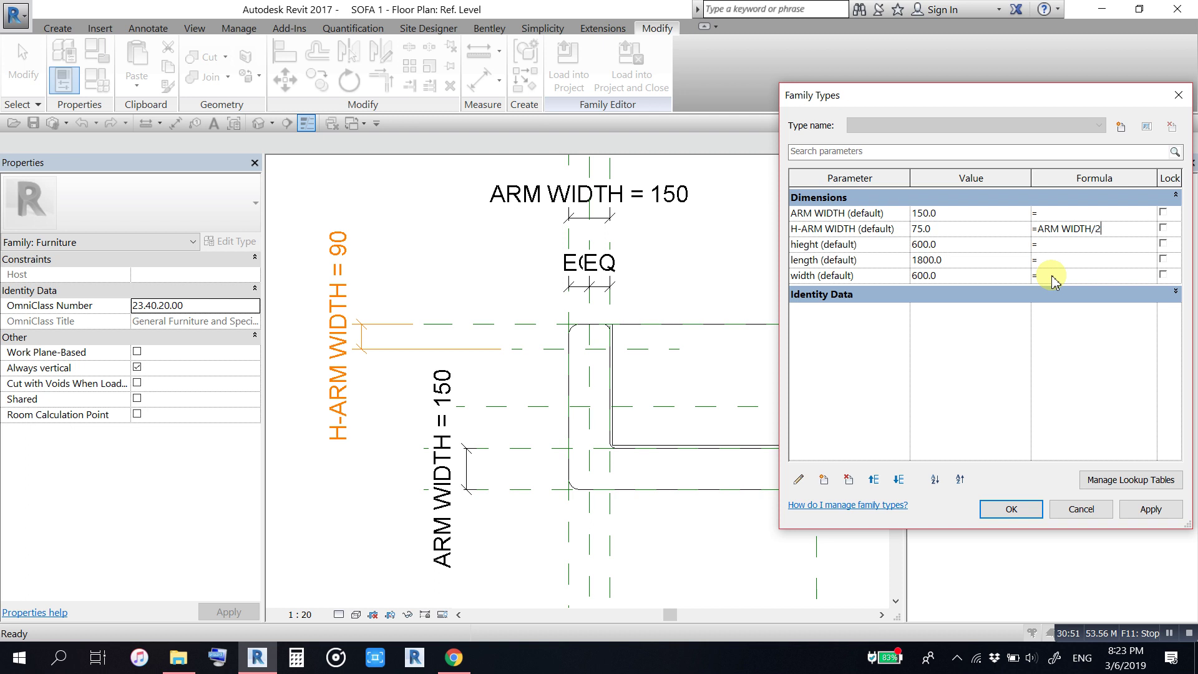
{"action": "left_click", "coordinate": [1152, 511]}
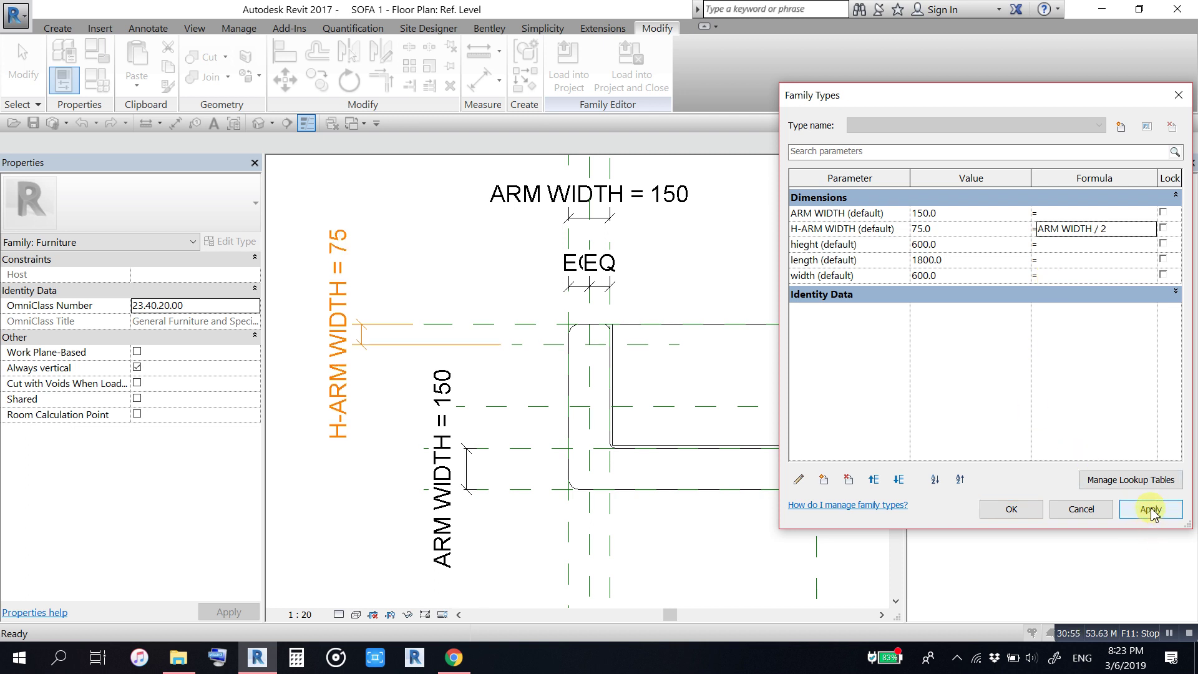
{"action": "left_click", "coordinate": [1011, 527]}
Step: Stretch the top horizontal reference plane right across the whole sofa
{"action": "scroll", "coordinate": [674, 371], "scroll_direction": "down", "scroll_amount": 2}
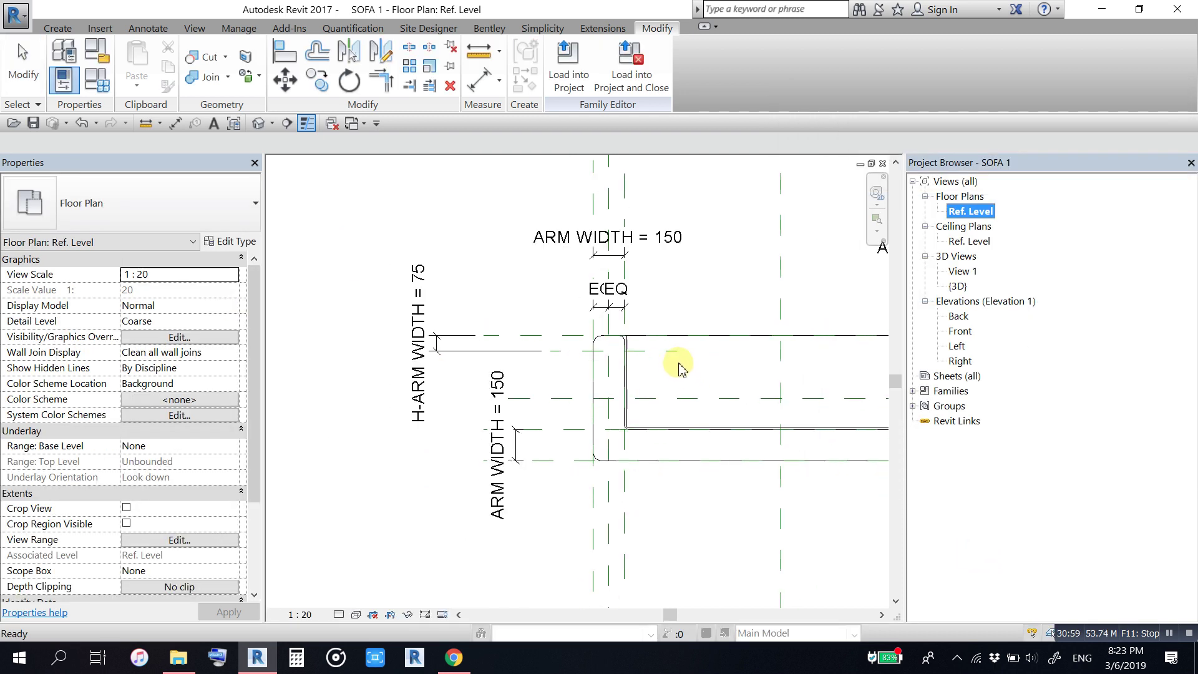
{"action": "scroll", "coordinate": [440, 331], "scroll_direction": "down", "scroll_amount": 1}
{"action": "mouse_move", "coordinate": [535, 362]}
{"action": "middle_mouse_down"}
{"action": "mouse_move", "coordinate": [683, 371]}
{"action": "mouse_move", "coordinate": [585, 376]}
{"action": "mouse_move", "coordinate": [547, 358]}
{"action": "middle_mouse_up"}
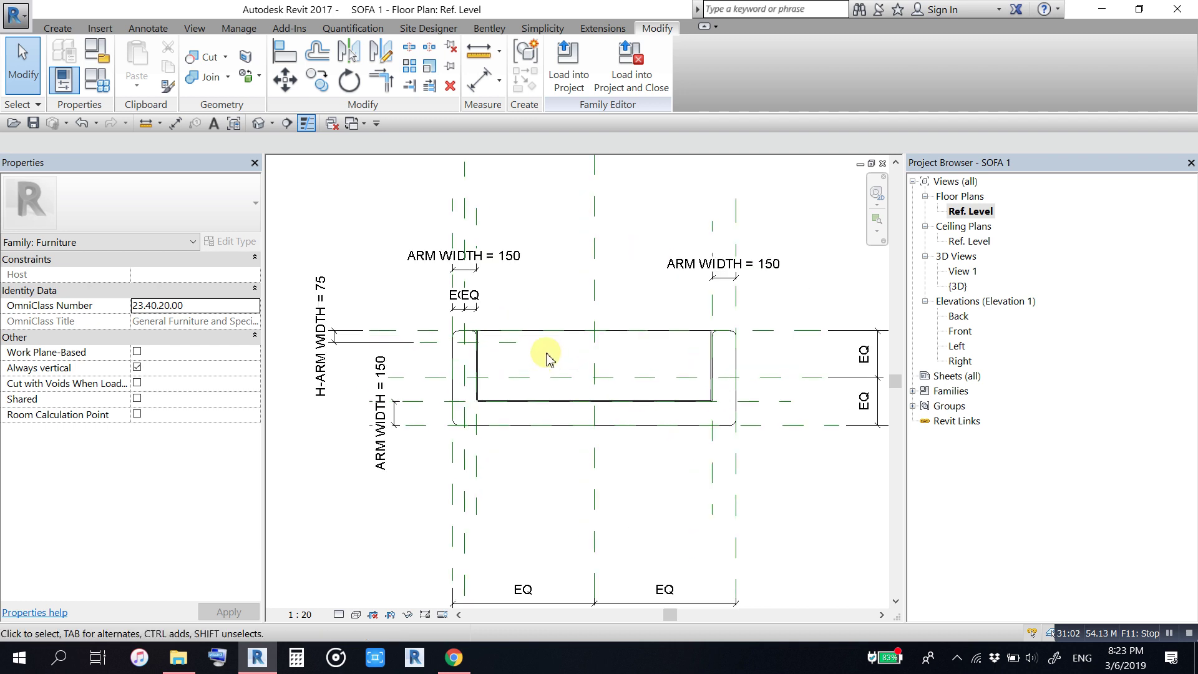
{"action": "left_click", "coordinate": [516, 348]}
{"action": "mouse_move", "coordinate": [516, 349]}
{"action": "left_mouse_down"}
{"action": "mouse_move", "coordinate": [756, 354]}
{"action": "mouse_move", "coordinate": [784, 343]}
{"action": "left_mouse_up"}
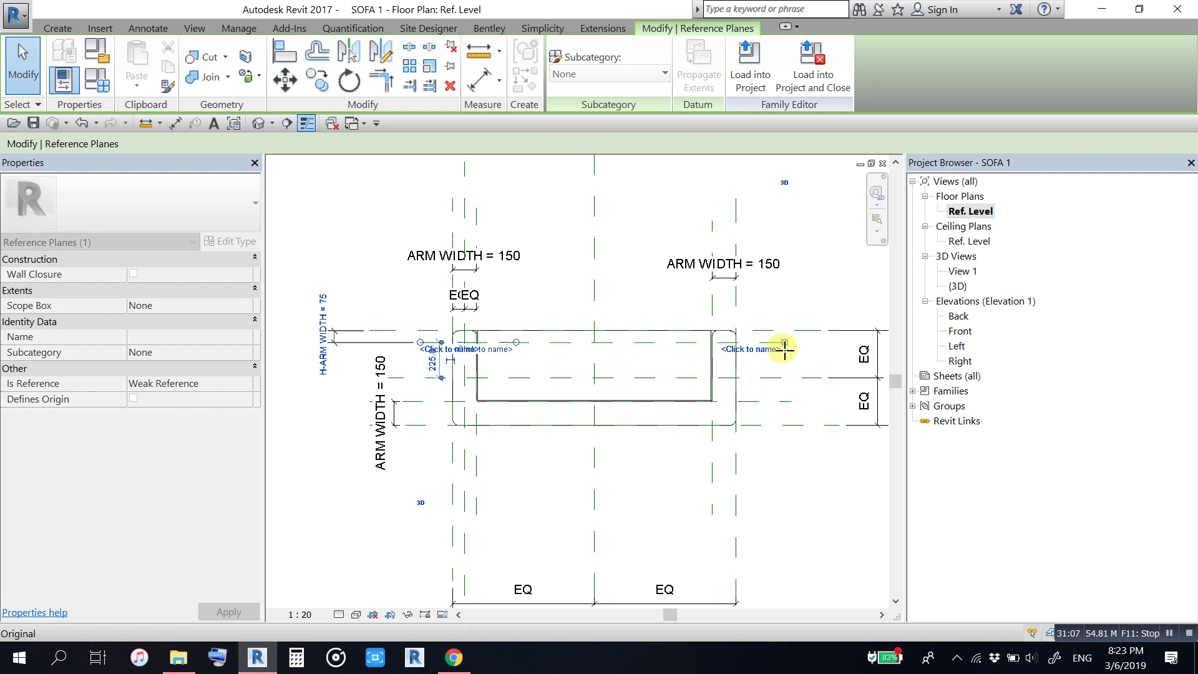
{"action": "left_click", "coordinate": [640, 225]}
Step: Mirror the left arm's centre reference plane about the sofa's centre line onto the right arm
{"action": "scroll", "coordinate": [535, 299], "scroll_direction": "up", "scroll_amount": 3}
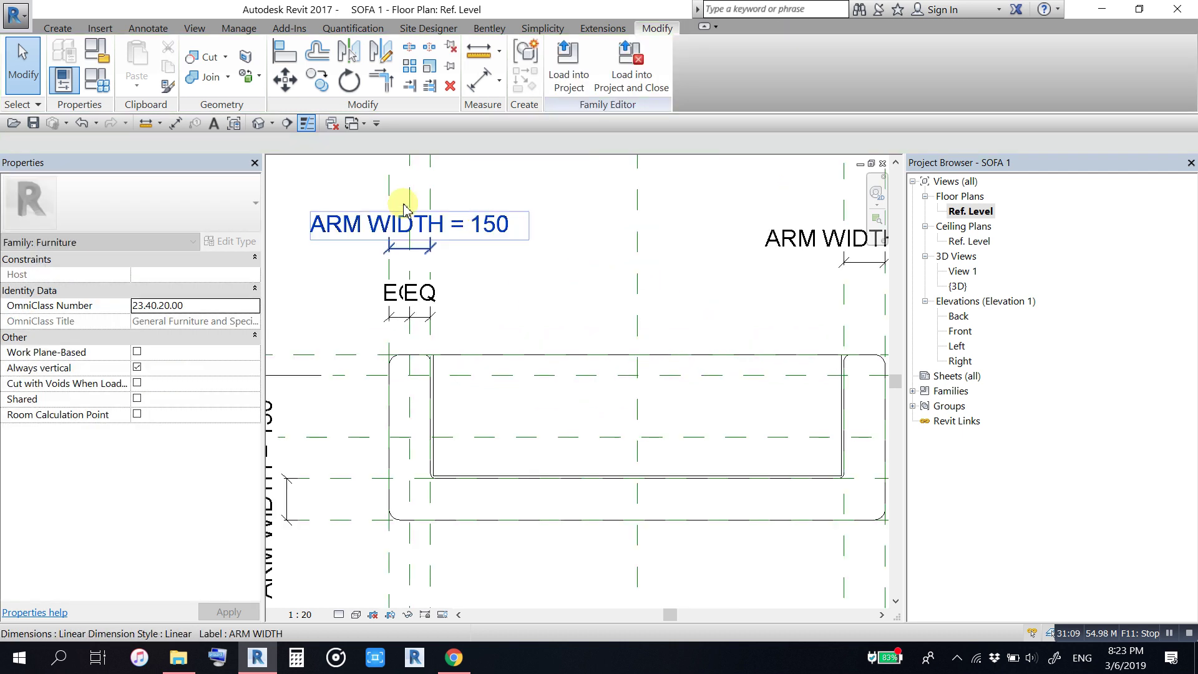
{"action": "left_click", "coordinate": [411, 175]}
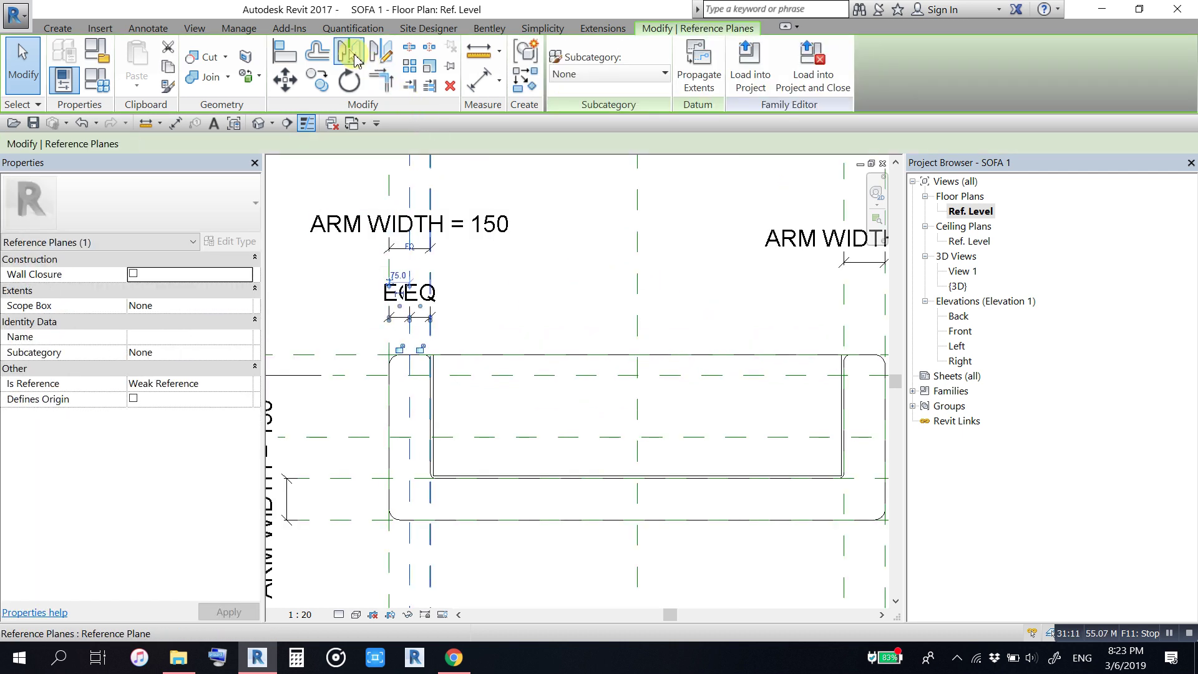
{"action": "key", "text": "m"}
{"action": "key", "text": "m"}
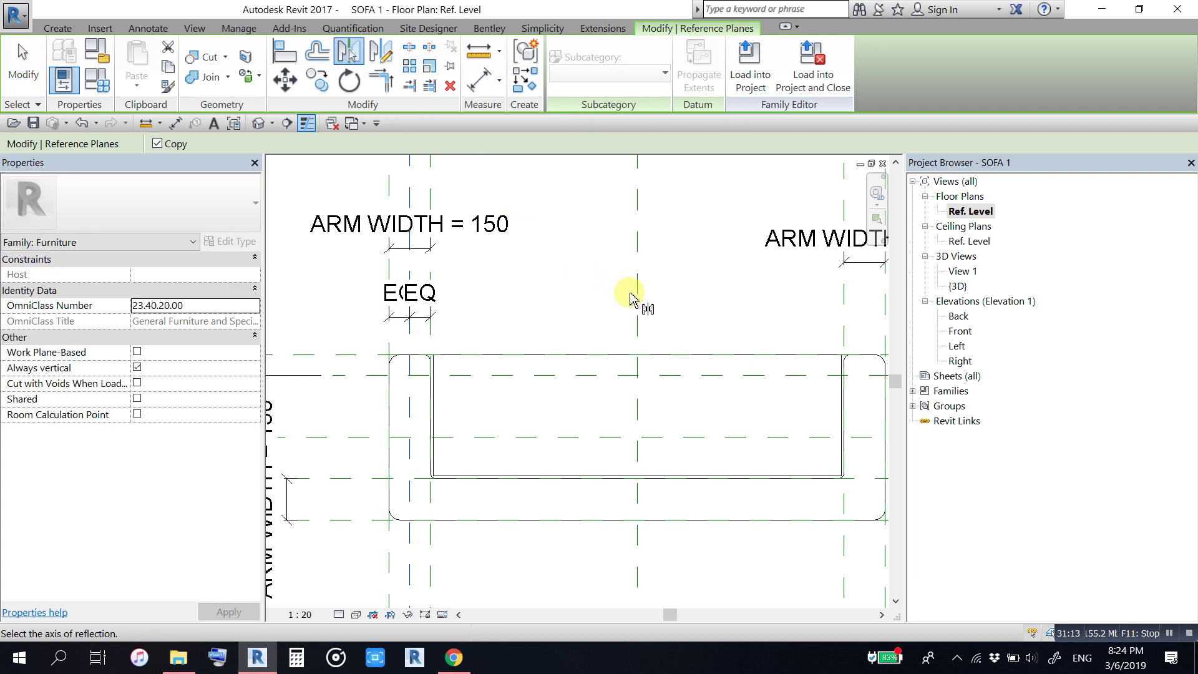
{"action": "left_click", "coordinate": [637, 303]}
{"action": "key", "text": "Escape"}
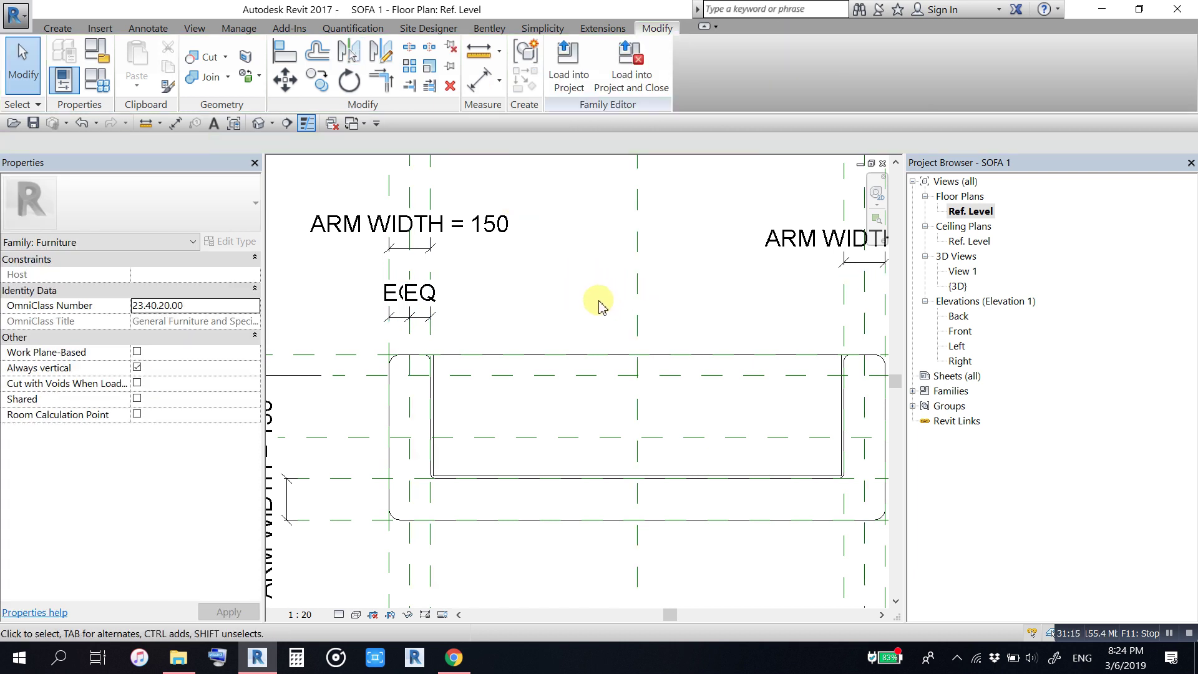
{"action": "middle_click_drag", "start_coordinate": [659, 303], "coordinate": [574, 268]}
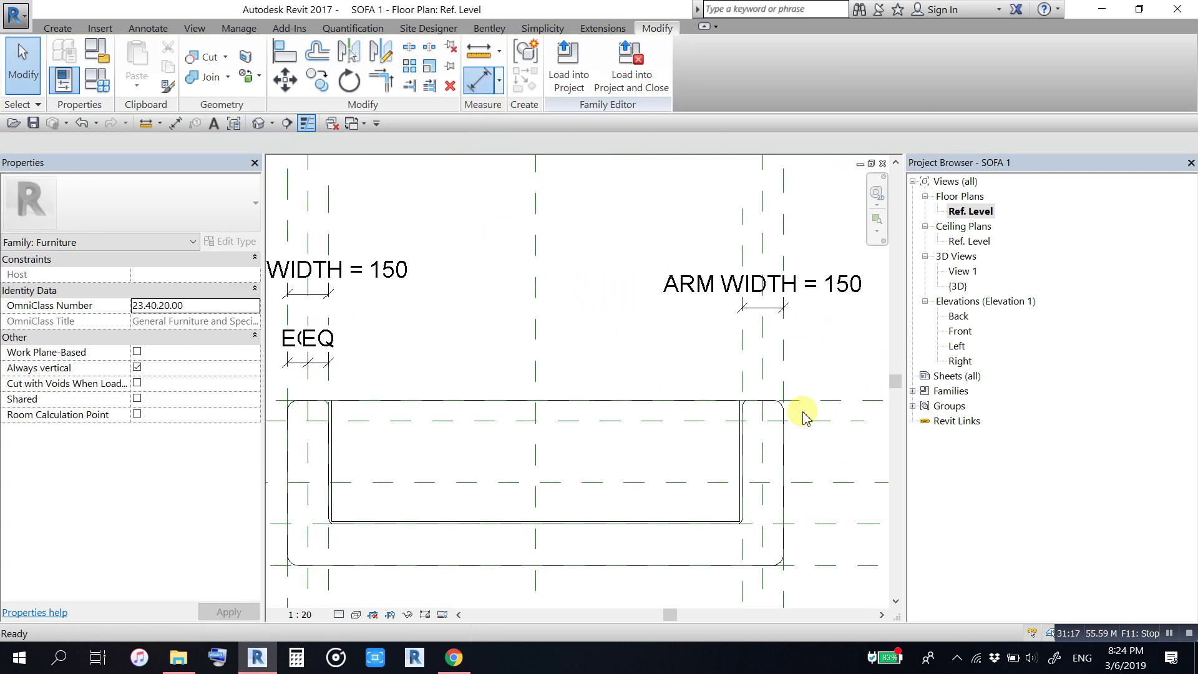
Step: Dimension the right arm's inner edge, centre and outer edge planes with an aligned dimension
{"action": "key", "text": "d"}
{"action": "key", "text": "i"}
{"action": "scroll", "coordinate": [811, 403], "scroll_direction": "up", "scroll_amount": 3}
{"action": "left_click", "coordinate": [676, 350]}
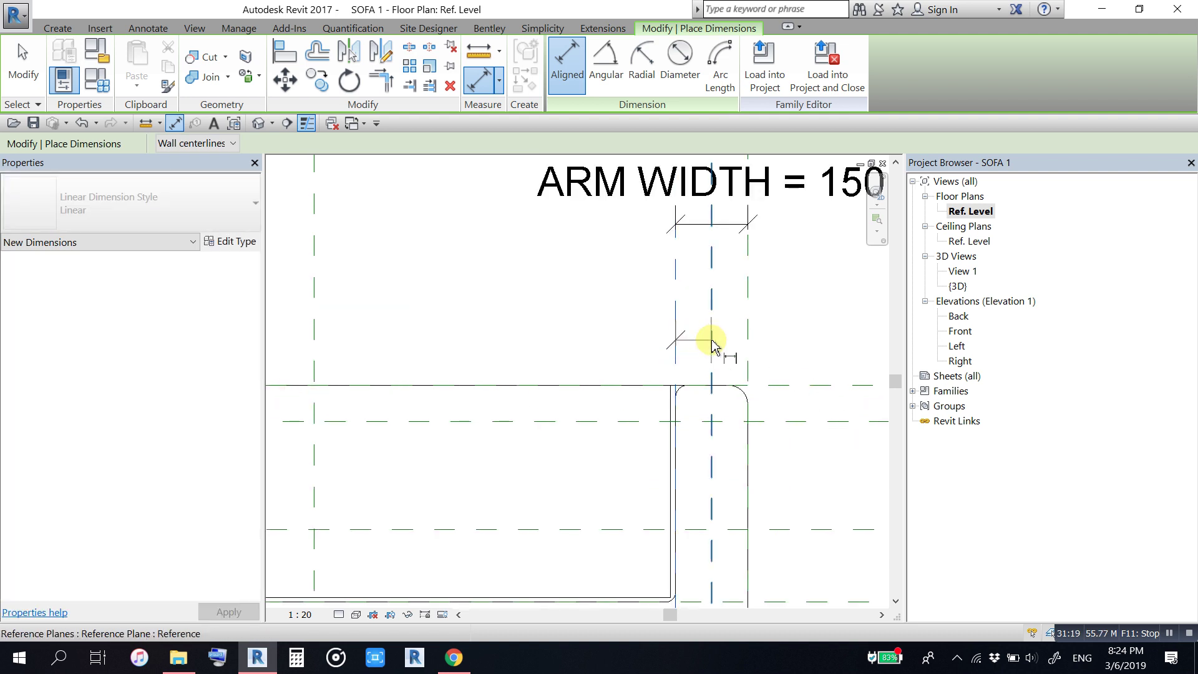
{"action": "left_click", "coordinate": [711, 340]}
{"action": "left_click", "coordinate": [751, 347]}
{"action": "left_click", "coordinate": [830, 326]}
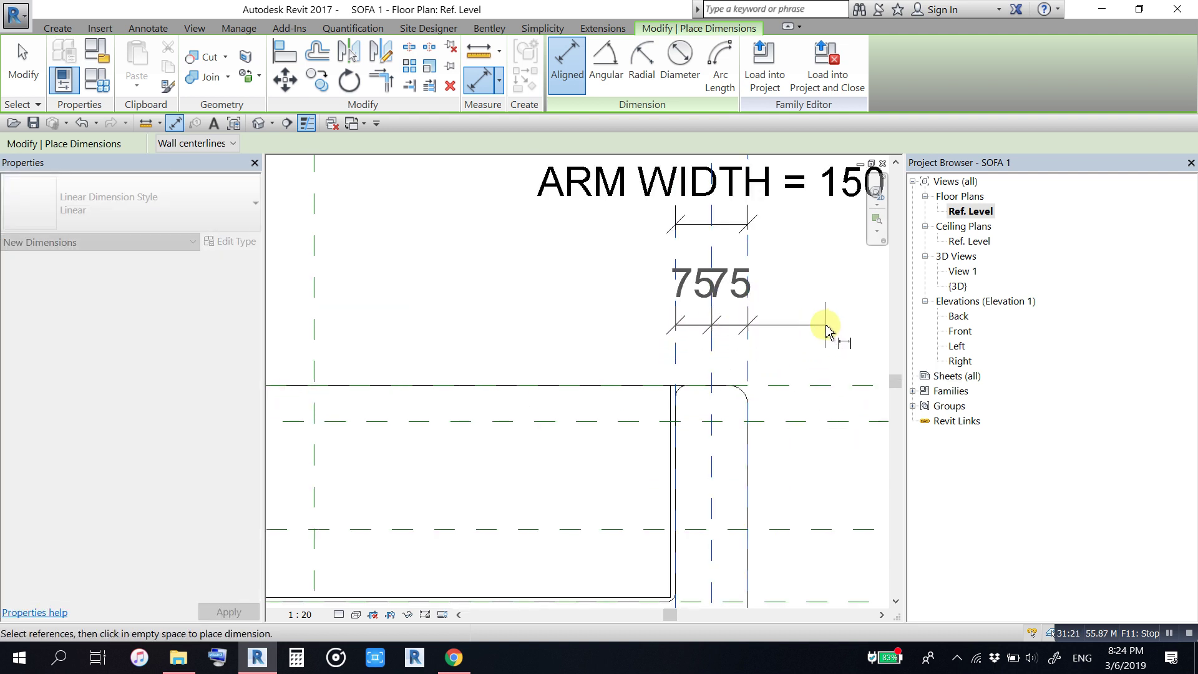
{"action": "scroll", "coordinate": [825, 359], "scroll_direction": "down", "scroll_amount": 1}
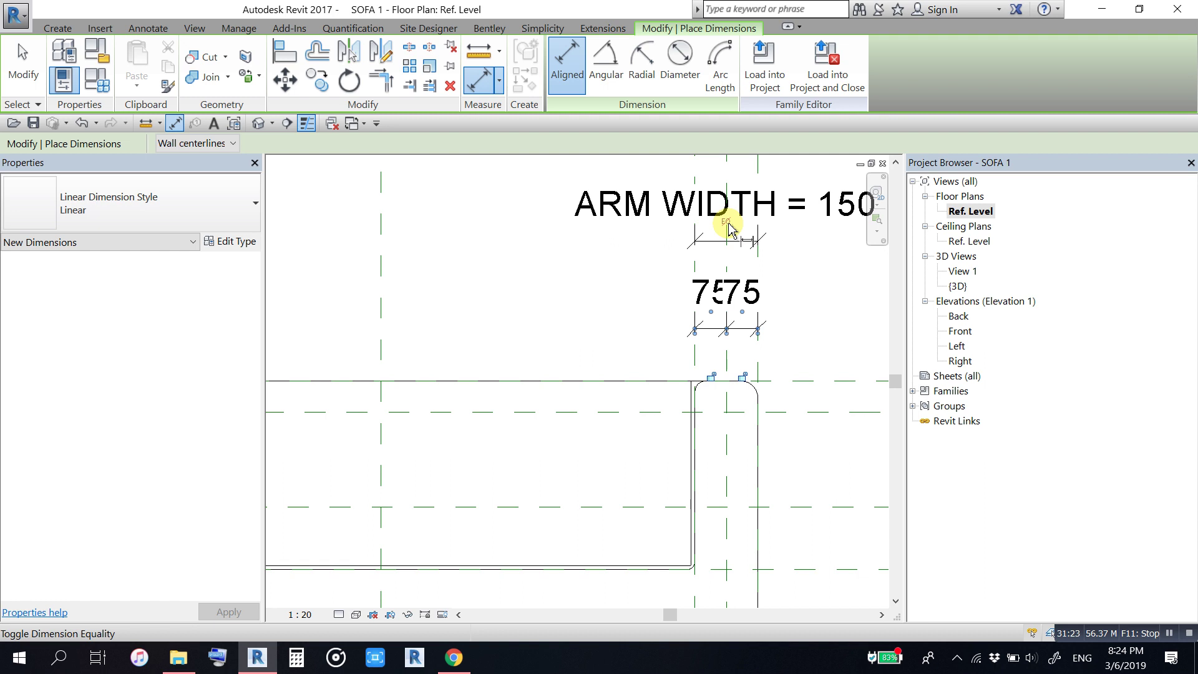
Step: Make the right arm dimension EQ so its centre plane is equally spaced
{"action": "left_click", "coordinate": [727, 222]}
{"action": "scroll", "coordinate": [815, 309], "scroll_direction": "down", "scroll_amount": 1}
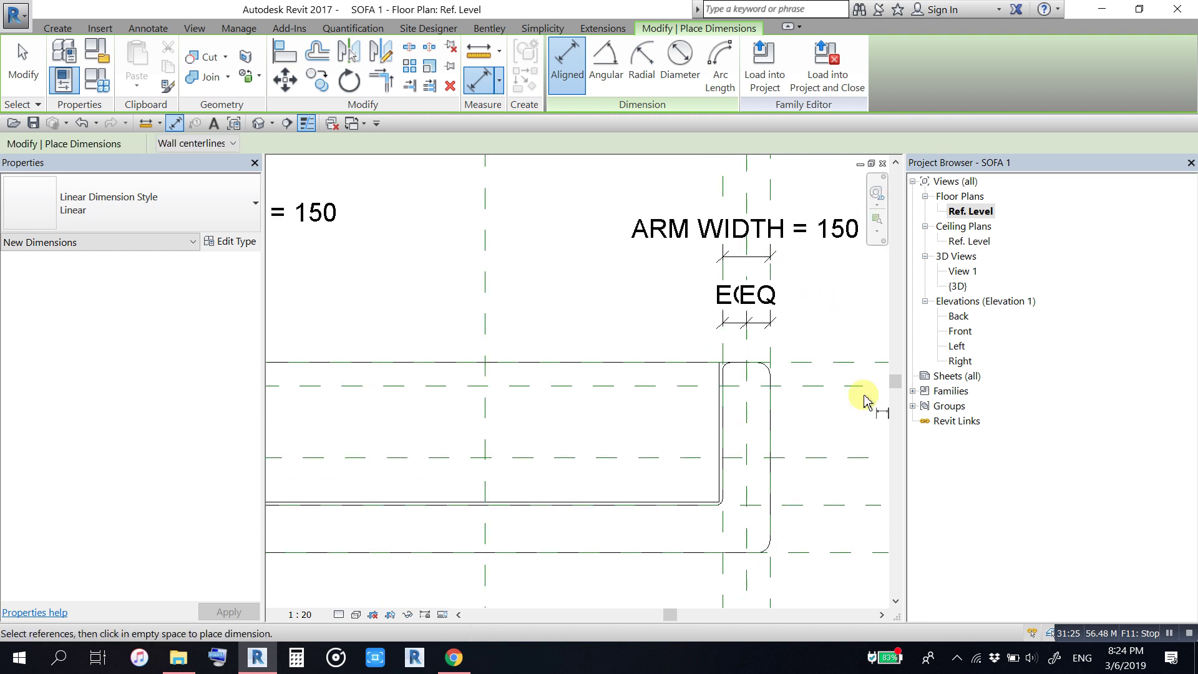
{"action": "scroll", "coordinate": [864, 399], "scroll_direction": "down", "scroll_amount": 2}
{"action": "middle_click_drag", "start_coordinate": [803, 396], "coordinate": [718, 484]}
{"action": "key", "text": "Escape"}
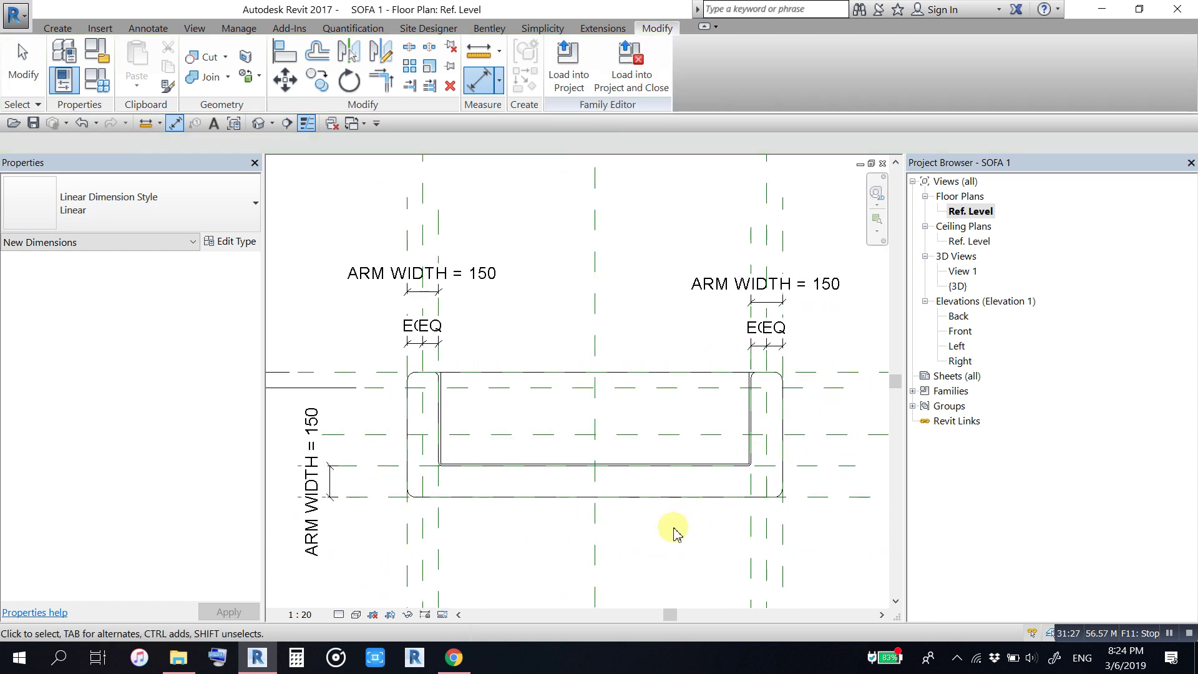
{"action": "key", "text": "Escape"}
{"action": "middle_click_drag", "start_coordinate": [642, 549], "coordinate": [658, 515]}
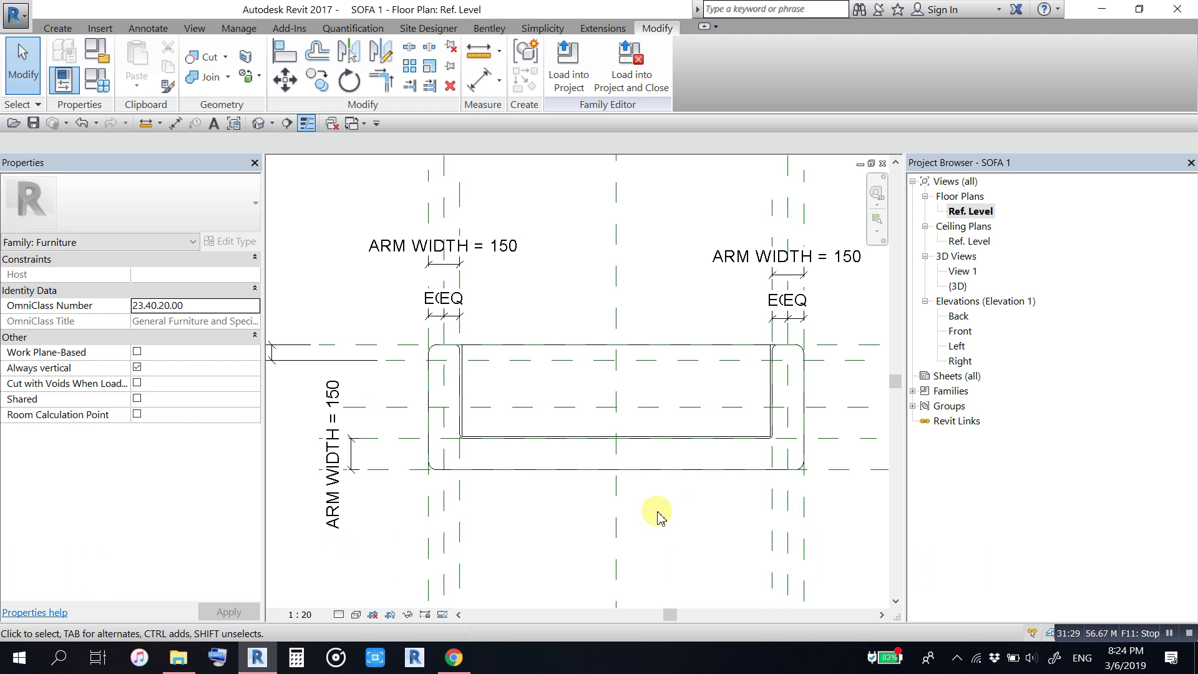
Step: Mirror the horizontal reference plane below the sofa's centre plane
{"action": "left_click", "coordinate": [565, 361]}
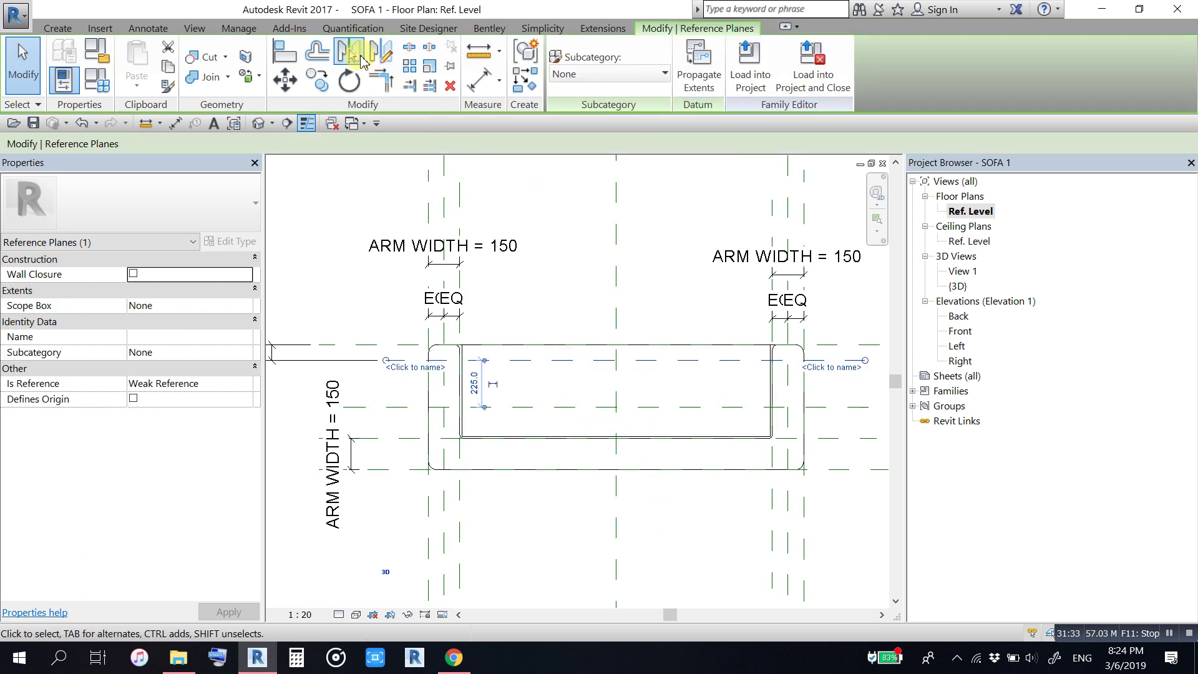
{"action": "left_click", "coordinate": [348, 53]}
{"action": "left_click", "coordinate": [528, 407]}
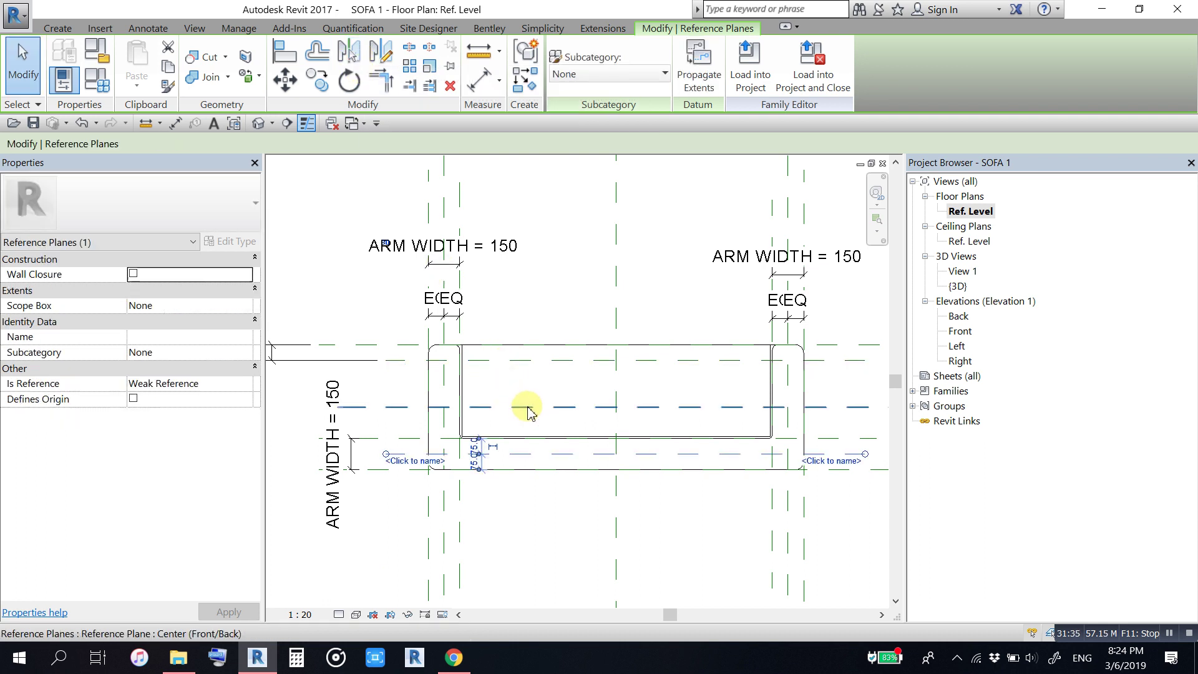
{"action": "key", "text": "Escape"}
{"action": "scroll", "coordinate": [400, 543], "scroll_direction": "up", "scroll_amount": 1}
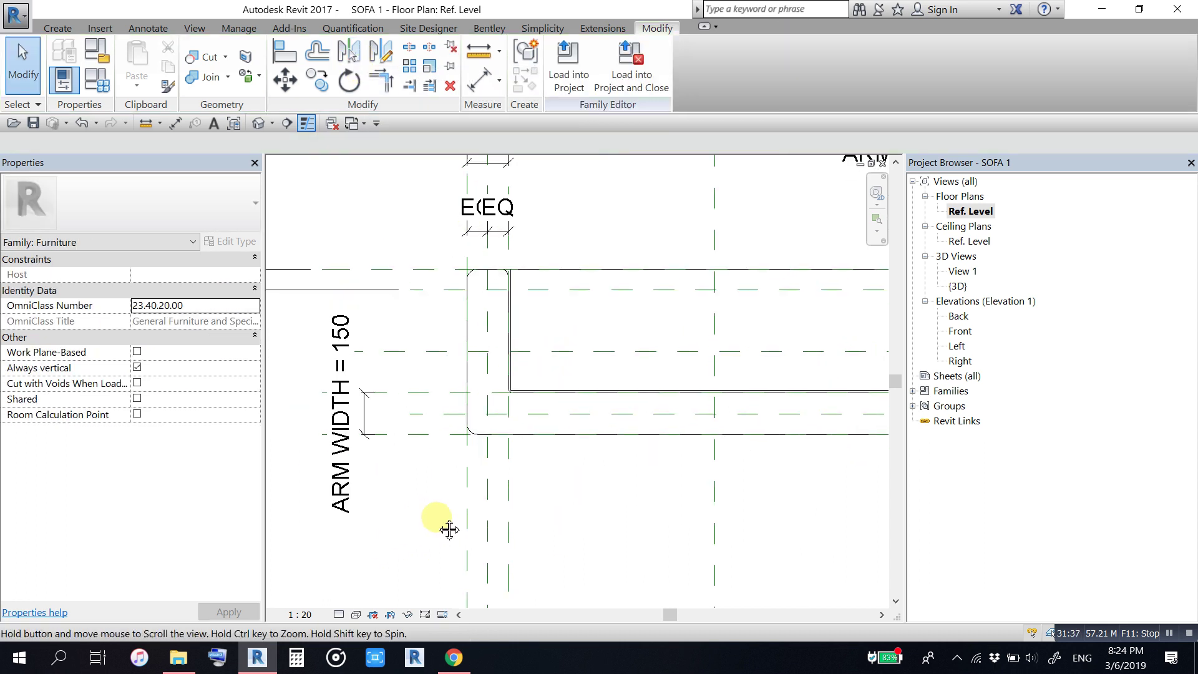
{"action": "middle_click_drag", "start_coordinate": [399, 543], "coordinate": [482, 511]}
Step: Place a 75 aligned dimension between the reference planes left of the sofa
{"action": "key", "text": "d"}
{"action": "key", "text": "i"}
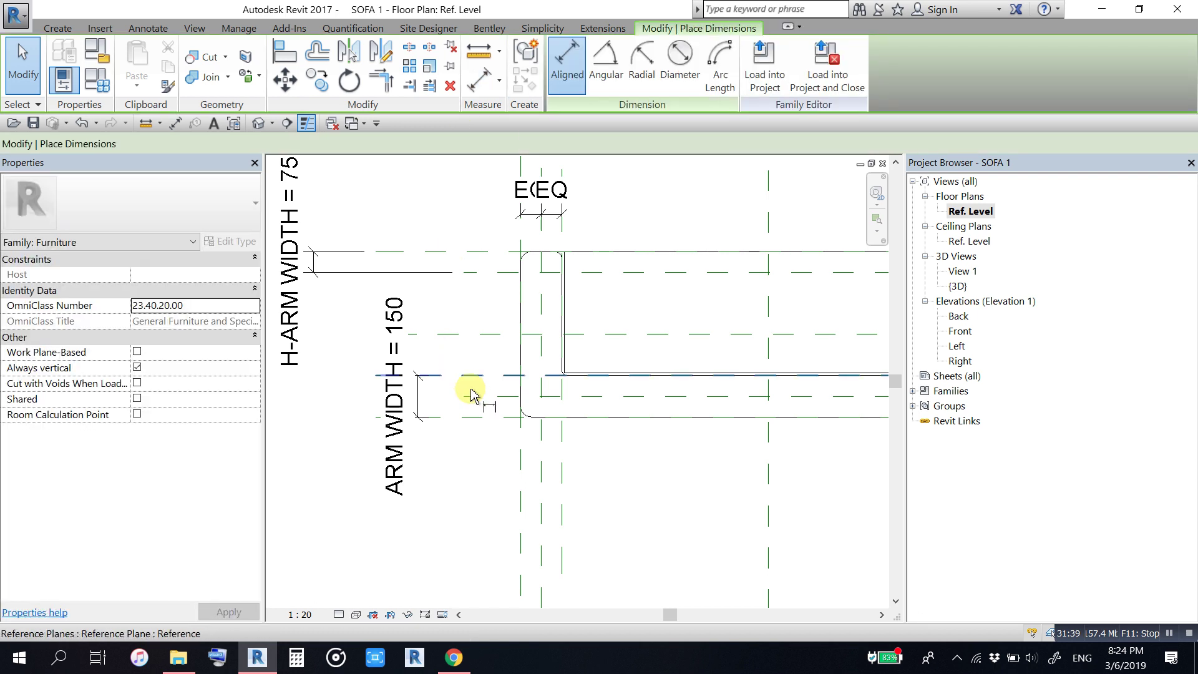
{"action": "left_click", "coordinate": [489, 417]}
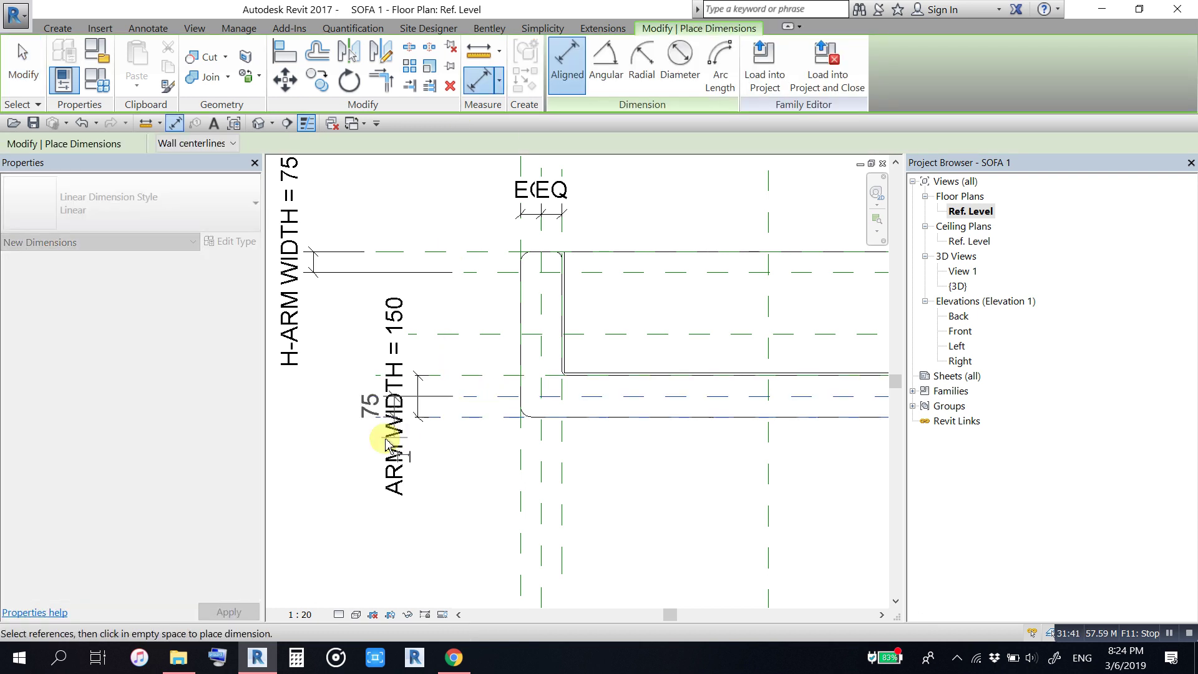
{"action": "left_click", "coordinate": [312, 476]}
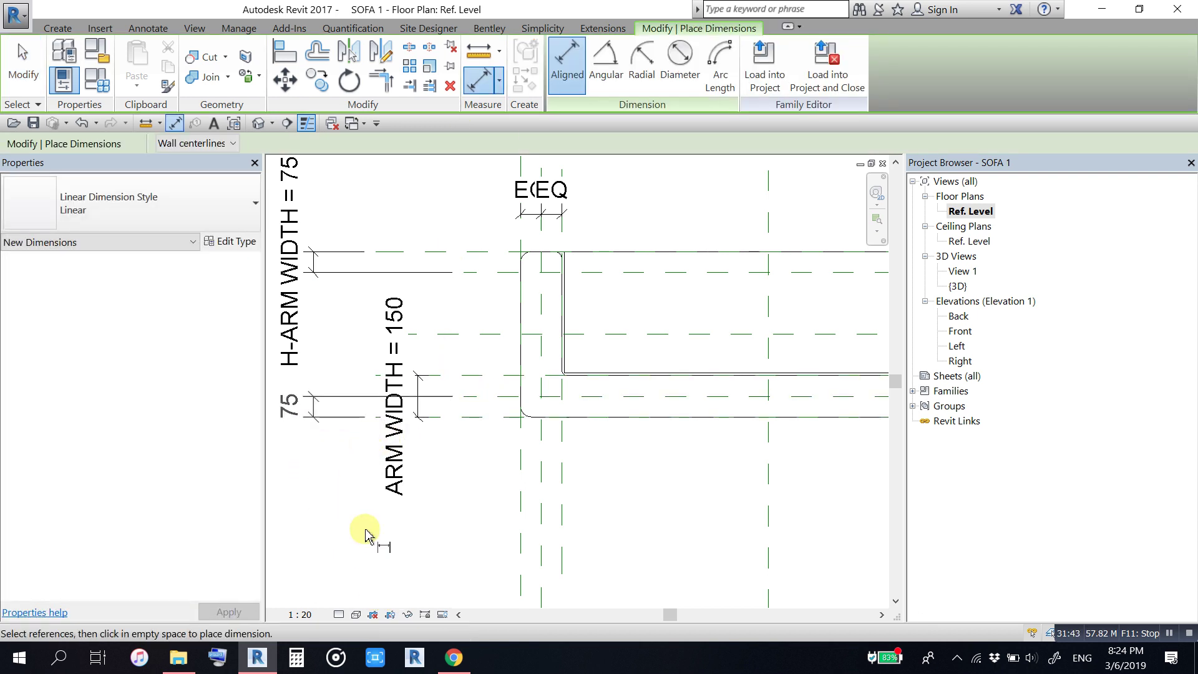
{"action": "key", "text": "Escape"}
Step: Label the new 75 dimension with the H-ARM WIDTH parameter
{"action": "left_click", "coordinate": [315, 405]}
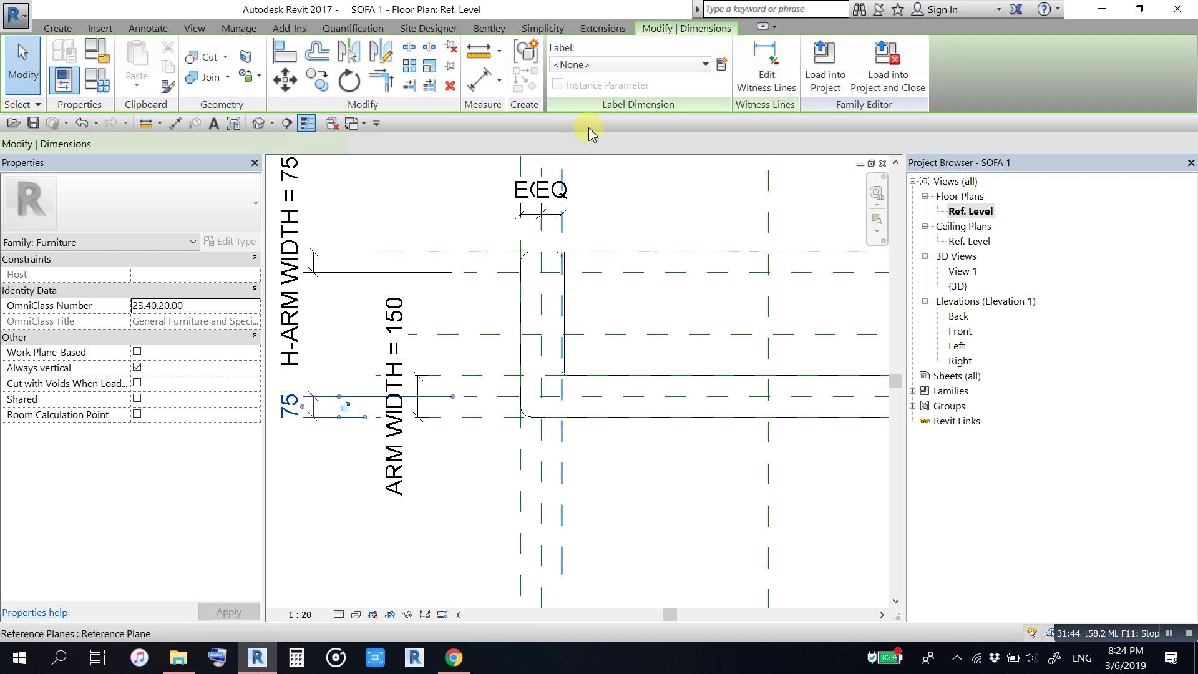
{"action": "left_click", "coordinate": [635, 65]}
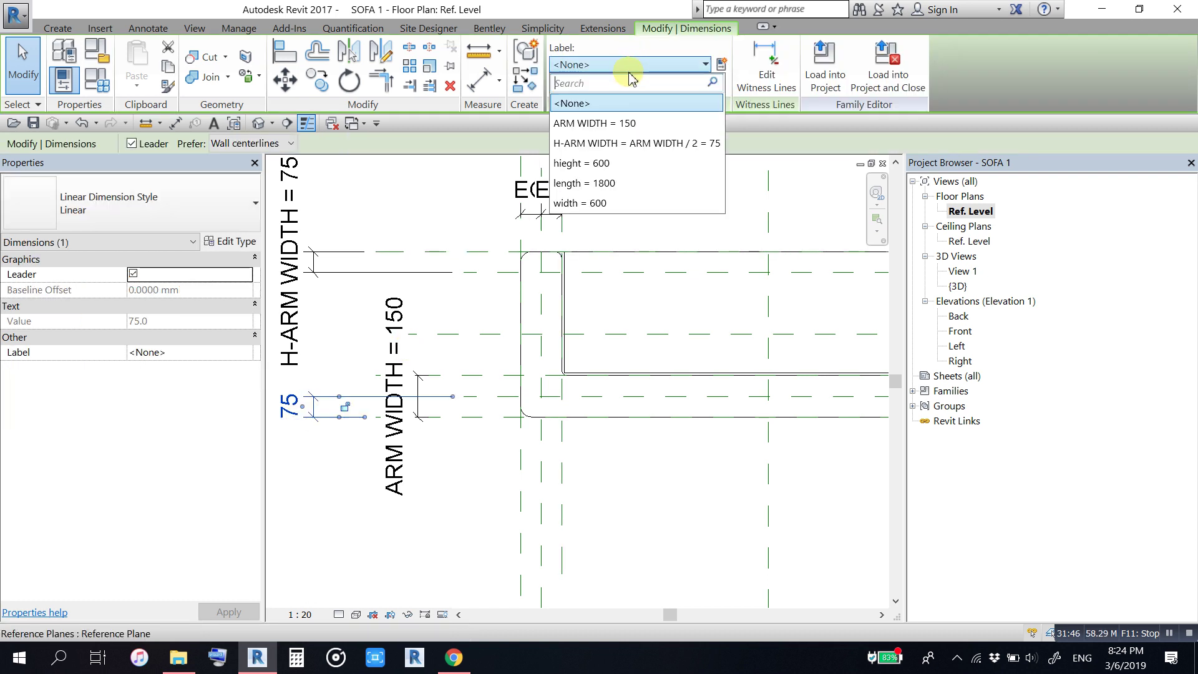
{"action": "left_click", "coordinate": [604, 143]}
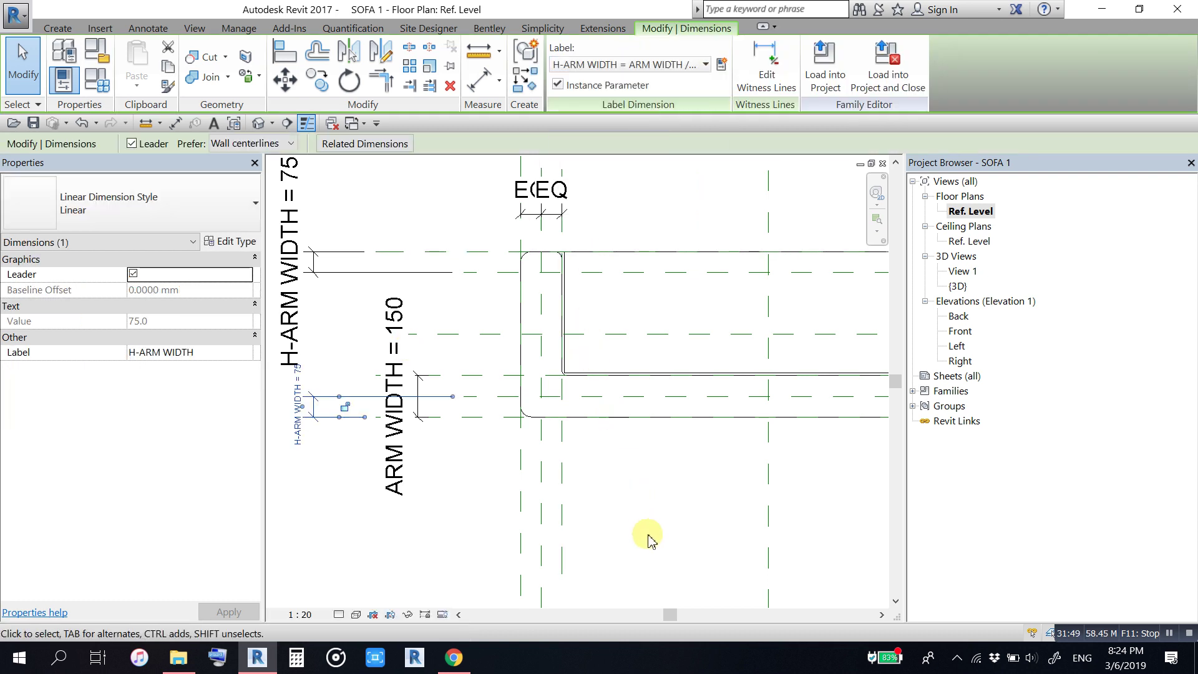
{"action": "left_click", "coordinate": [652, 538]}
{"action": "scroll", "coordinate": [642, 490], "scroll_direction": "down", "scroll_amount": 2}
{"action": "middle_click_drag", "start_coordinate": [642, 489], "coordinate": [621, 477]}
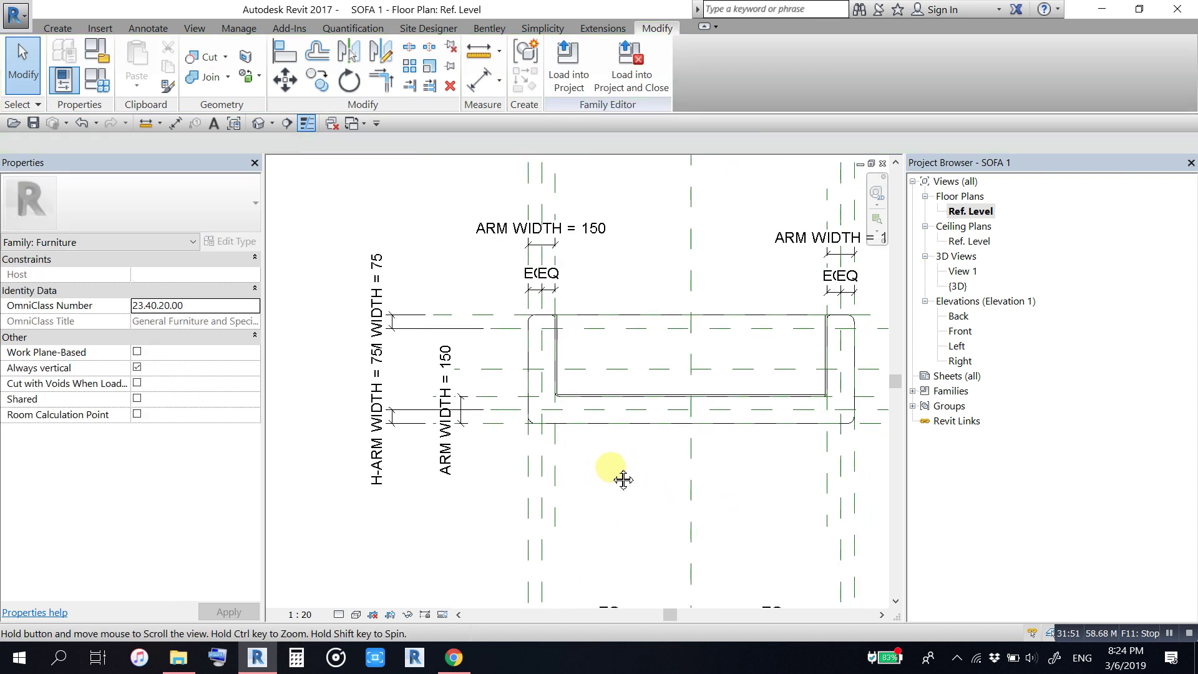
{"action": "scroll", "coordinate": [855, 342], "scroll_direction": "up", "scroll_amount": 2}
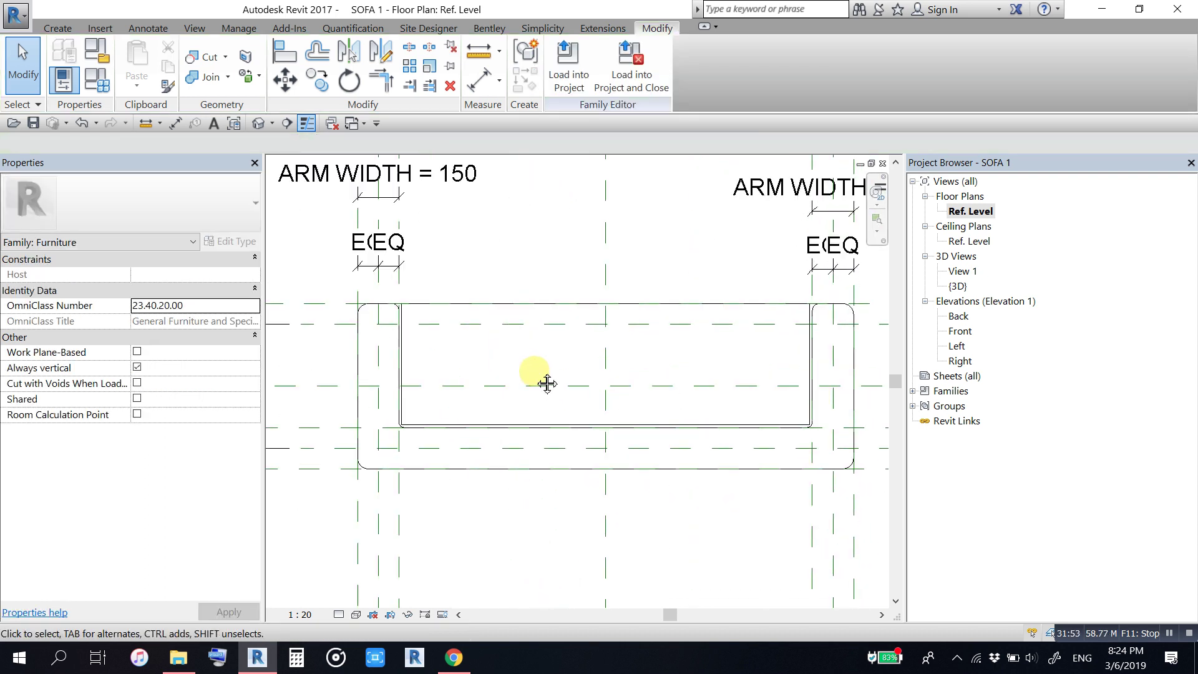
{"action": "middle_click_drag", "start_coordinate": [548, 383], "coordinate": [573, 395]}
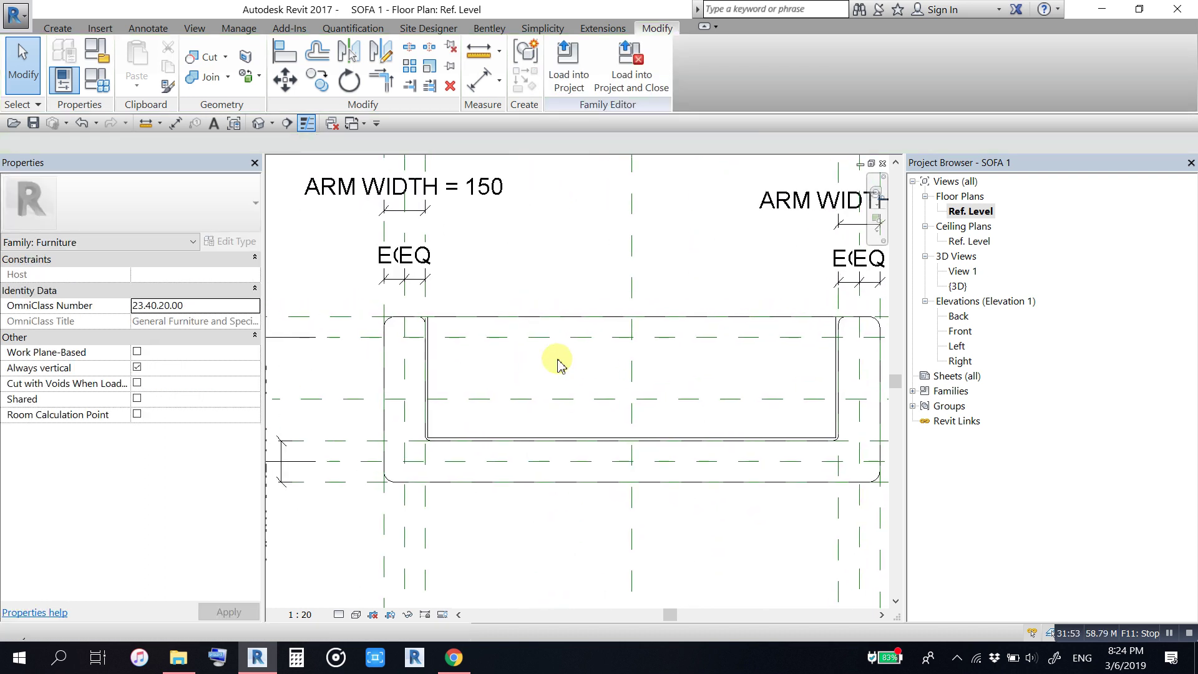
Step: Start a blend and sketch a radius-45 base circle at the reference-plane intersection
{"action": "left_click", "coordinate": [55, 28]}
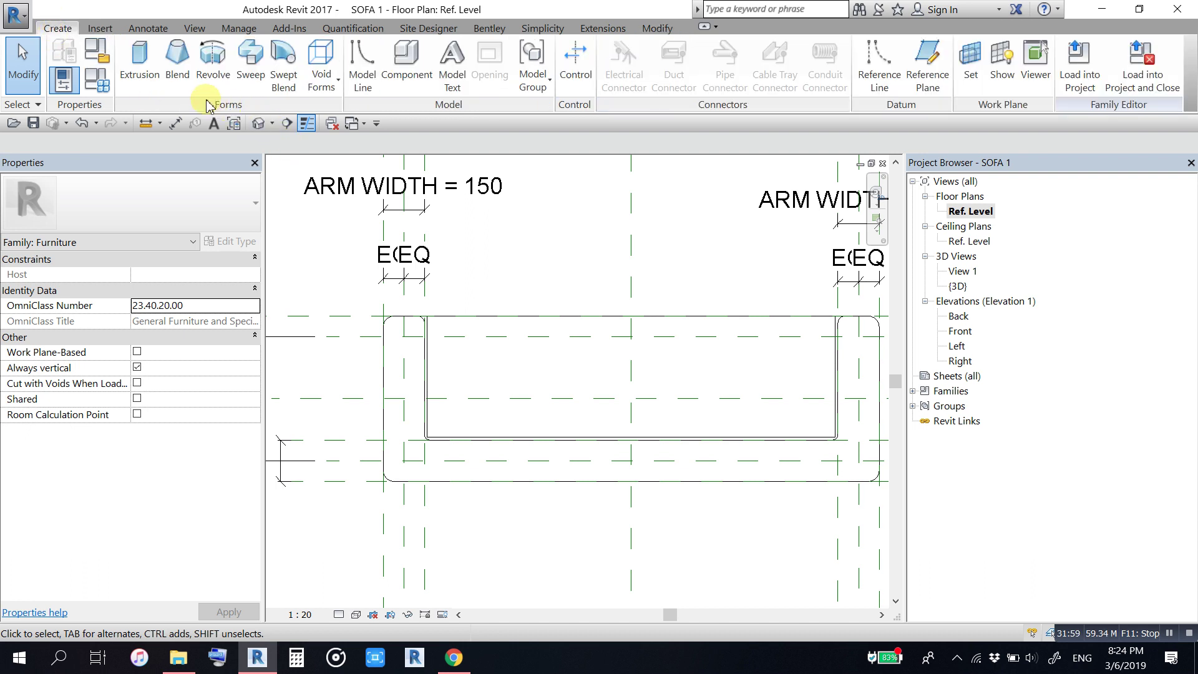
{"action": "left_click", "coordinate": [177, 60]}
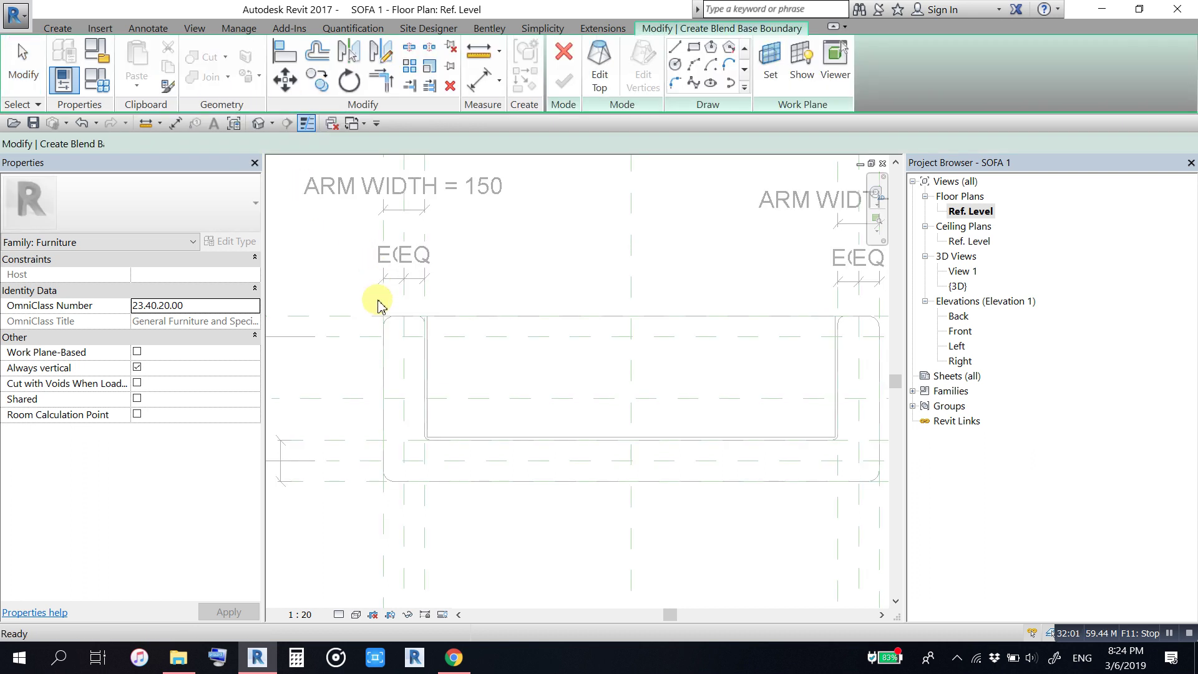
{"action": "scroll", "coordinate": [381, 312], "scroll_direction": "up", "scroll_amount": 2}
{"action": "scroll", "coordinate": [388, 343], "scroll_direction": "up", "scroll_amount": 2}
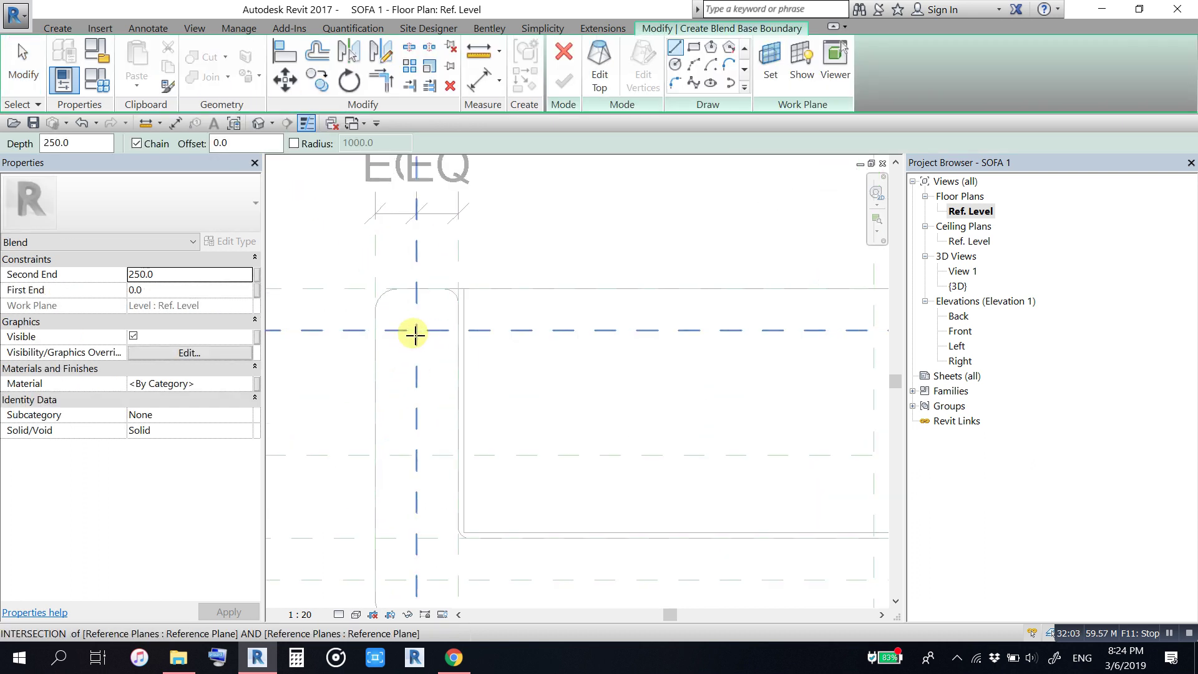
{"action": "scroll", "coordinate": [415, 335], "scroll_direction": "up", "scroll_amount": 2}
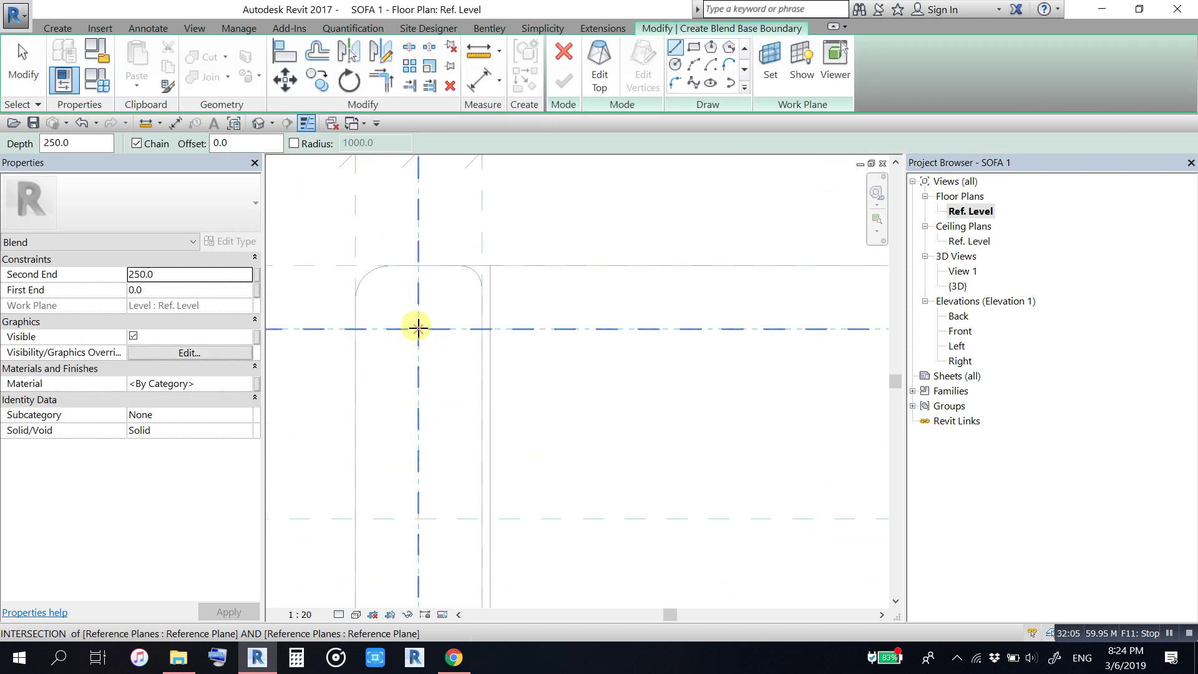
{"action": "left_click", "coordinate": [418, 328]}
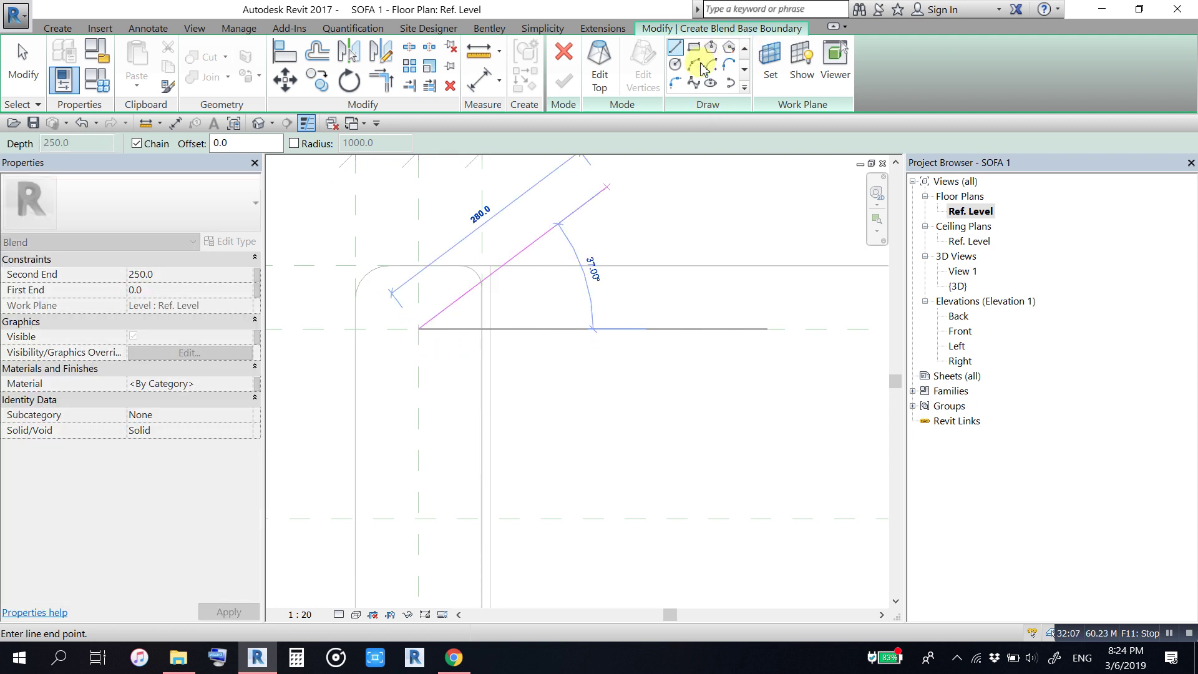
{"action": "left_click", "coordinate": [676, 65]}
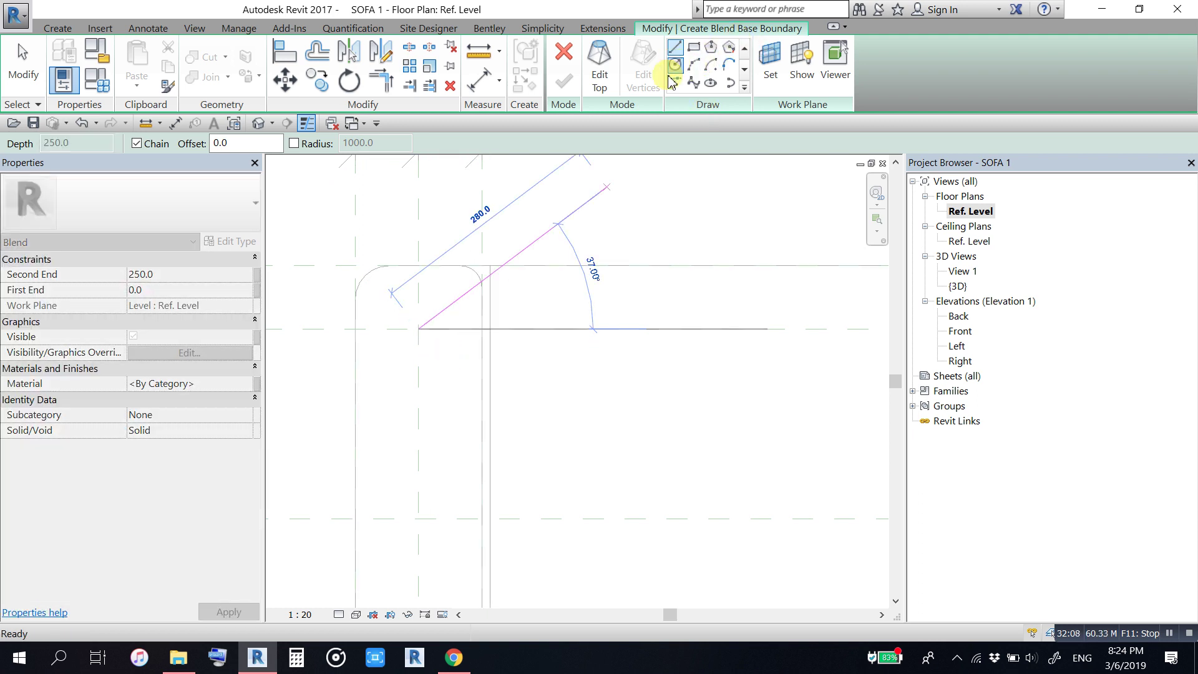
{"action": "left_click", "coordinate": [419, 329]}
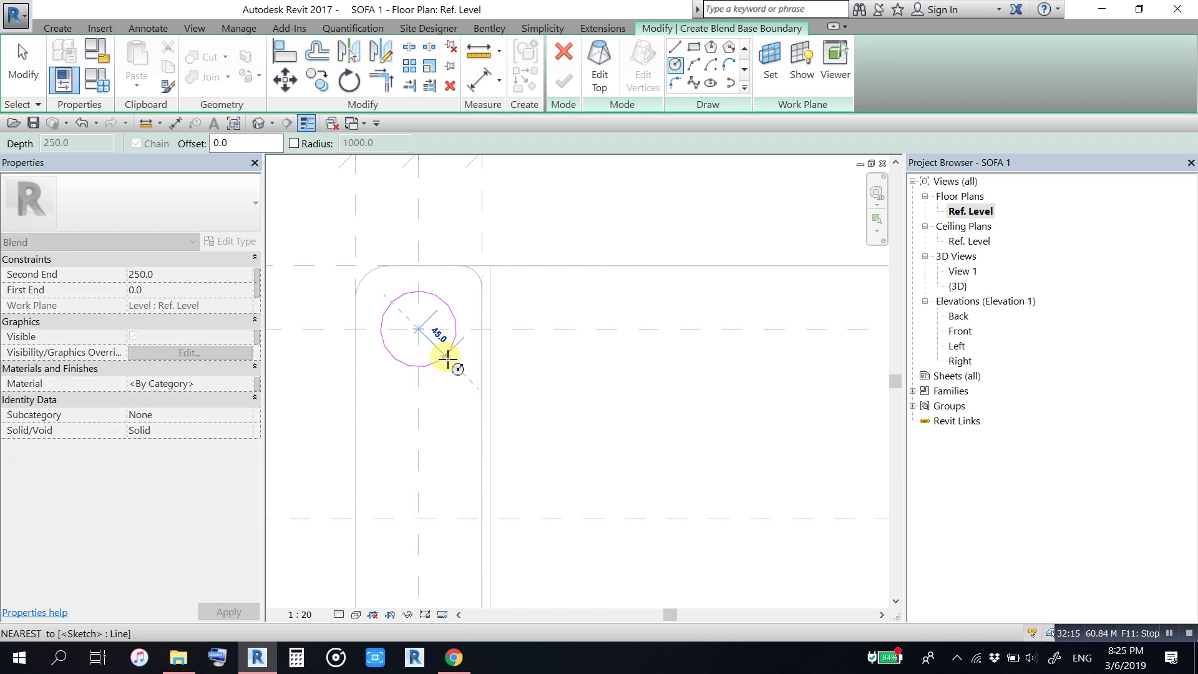
{"action": "left_click", "coordinate": [447, 357]}
Step: Sketch a radius-20 top circle at the same centre and finish the tapered leg blend
{"action": "left_click", "coordinate": [599, 66]}
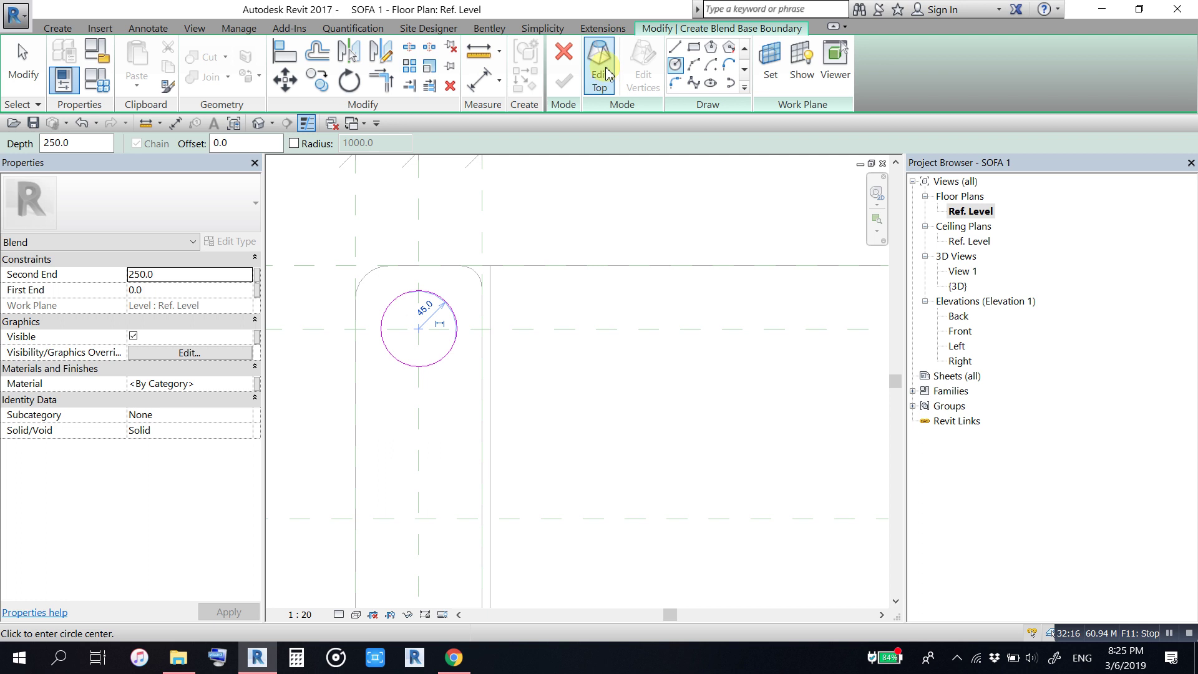
{"action": "left_click", "coordinate": [419, 329]}
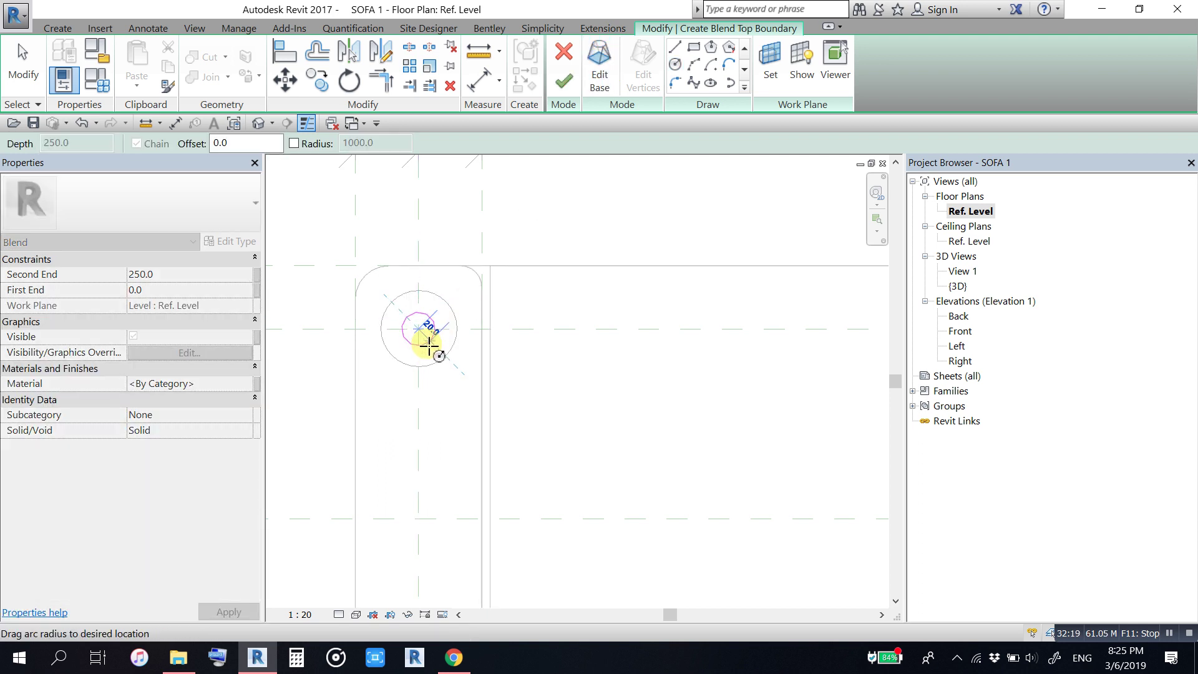
{"action": "left_click", "coordinate": [430, 345]}
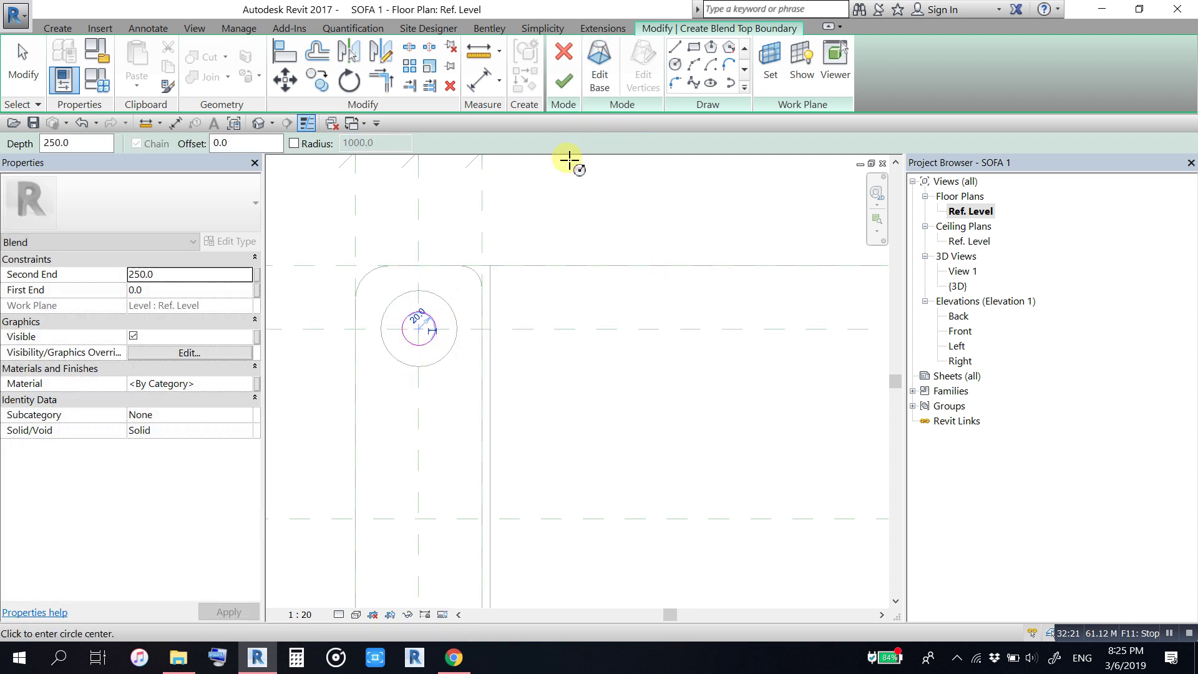
{"action": "left_click", "coordinate": [564, 81]}
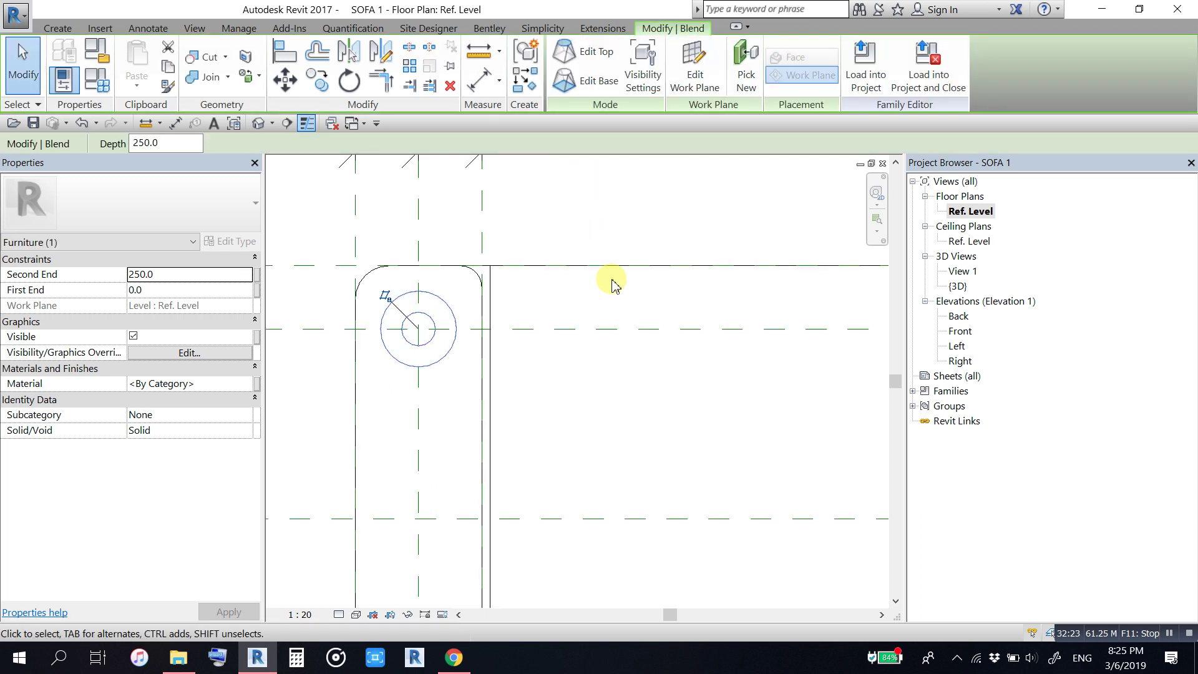
Step: Deselect the blend and open the Back elevation view
{"action": "scroll", "coordinate": [522, 287], "scroll_direction": "down", "scroll_amount": 2}
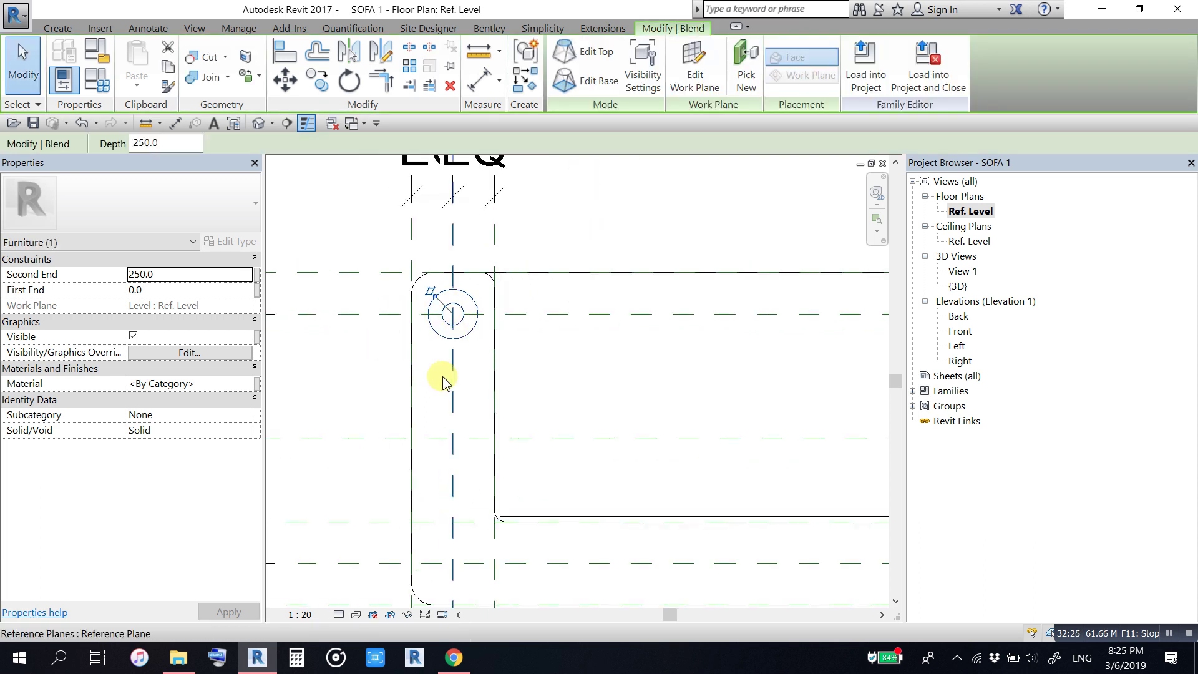
{"action": "left_click", "coordinate": [469, 415]}
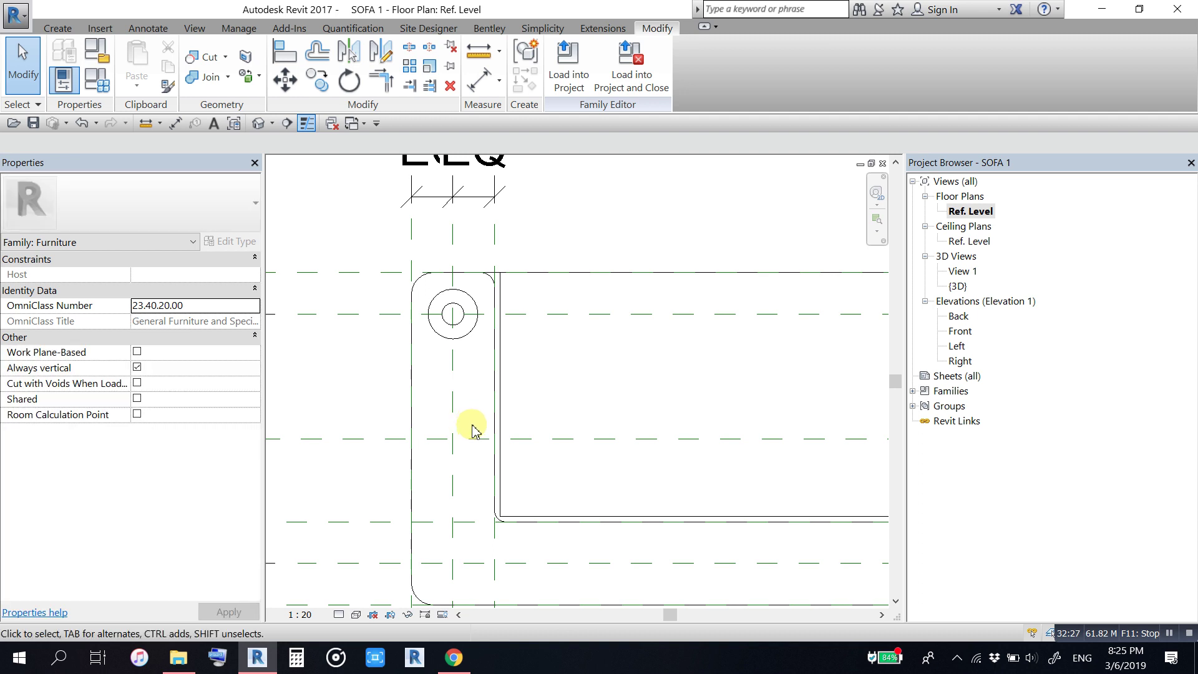
{"action": "key", "text": "ctrl+Tab"}
{"action": "scroll", "coordinate": [682, 431], "scroll_direction": "up", "scroll_amount": 5}
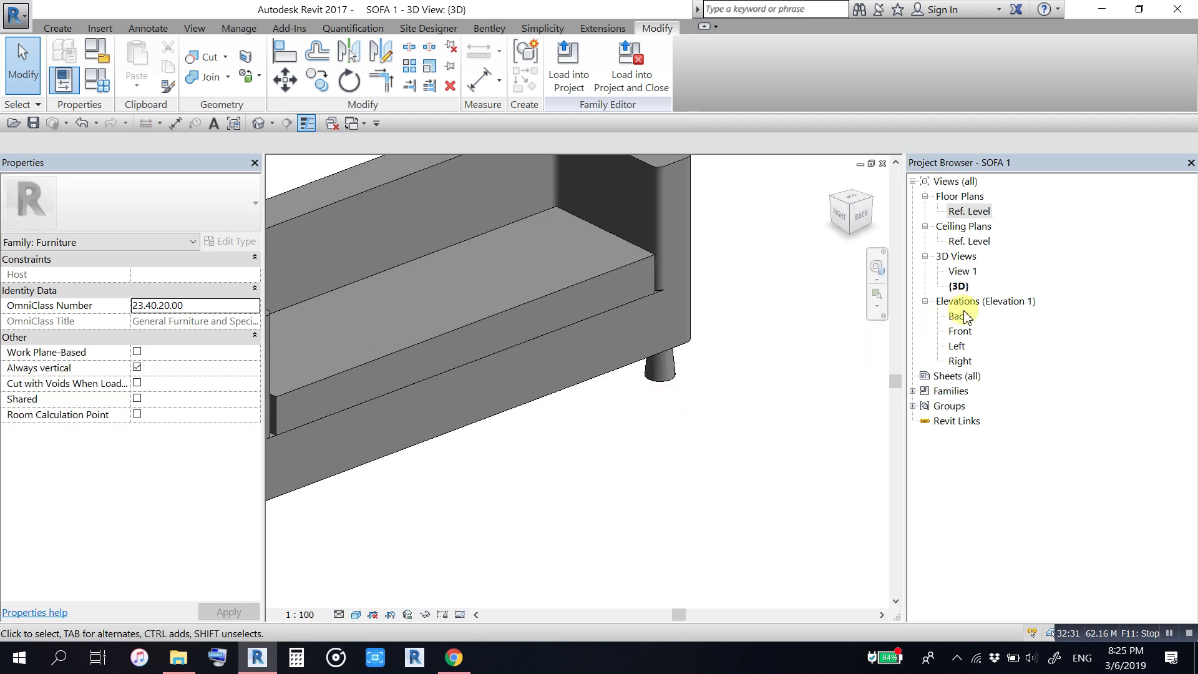
{"action": "double_click", "coordinate": [958, 317]}
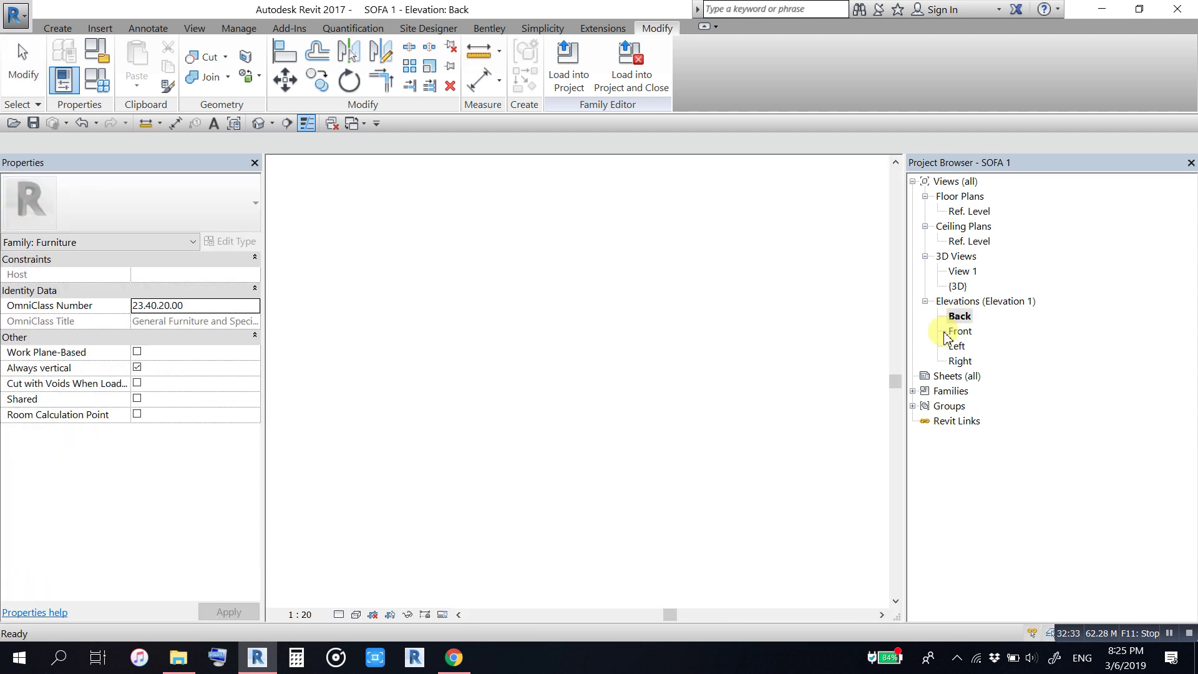
{"action": "scroll", "coordinate": [775, 387], "scroll_direction": "up", "scroll_amount": 3}
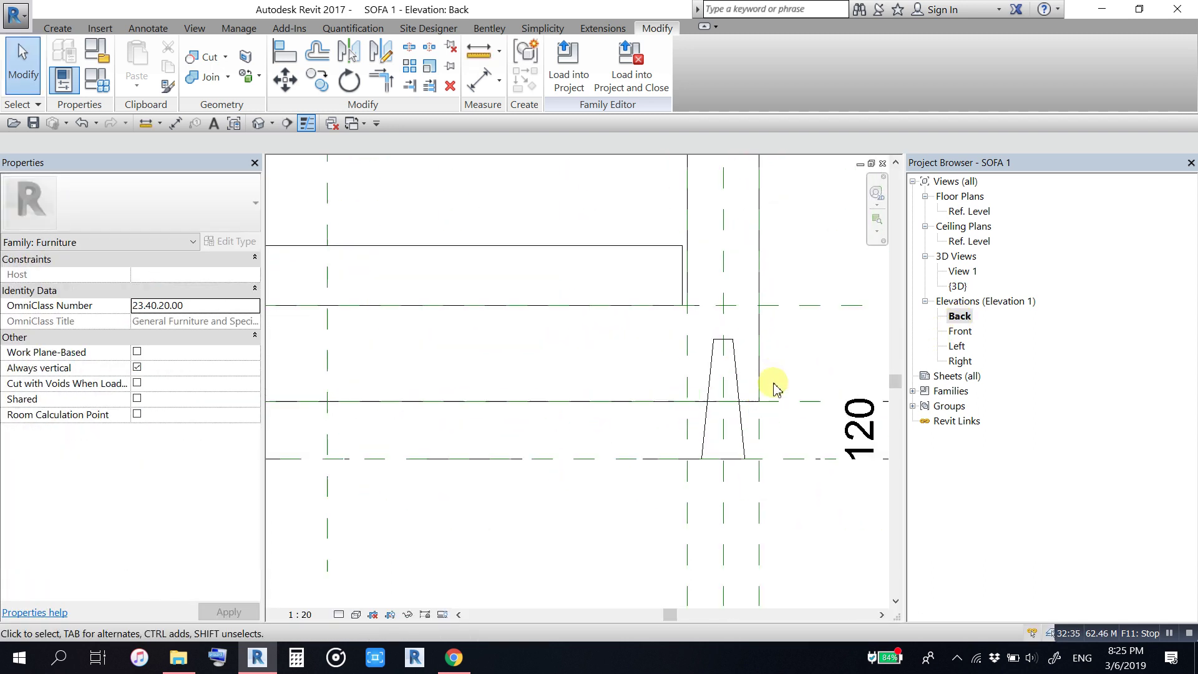
{"action": "scroll", "coordinate": [741, 372], "scroll_direction": "up", "scroll_amount": 2}
Step: Stretch the leg from the Ref. Level to the 120 reference plane, locking its ends, then check it in 3D
{"action": "left_click", "coordinate": [741, 371]}
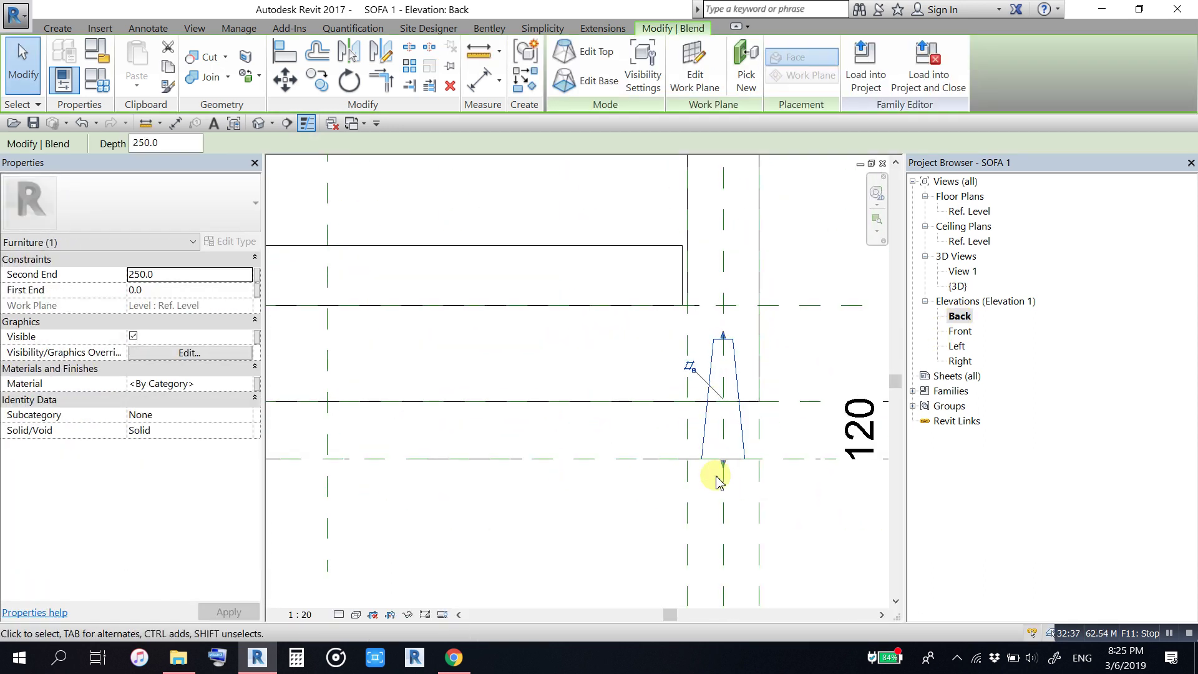
{"action": "left_click_drag", "start_coordinate": [726, 459], "coordinate": [724, 385]}
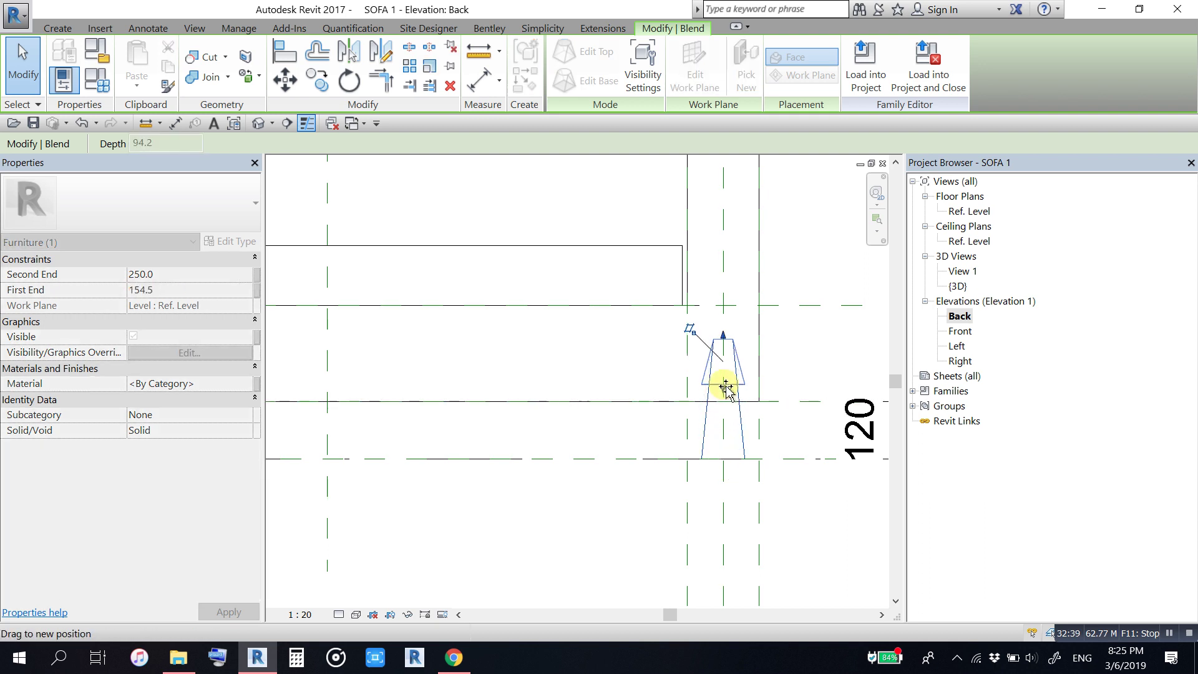
{"action": "left_click_drag", "start_coordinate": [723, 340], "coordinate": [717, 460]}
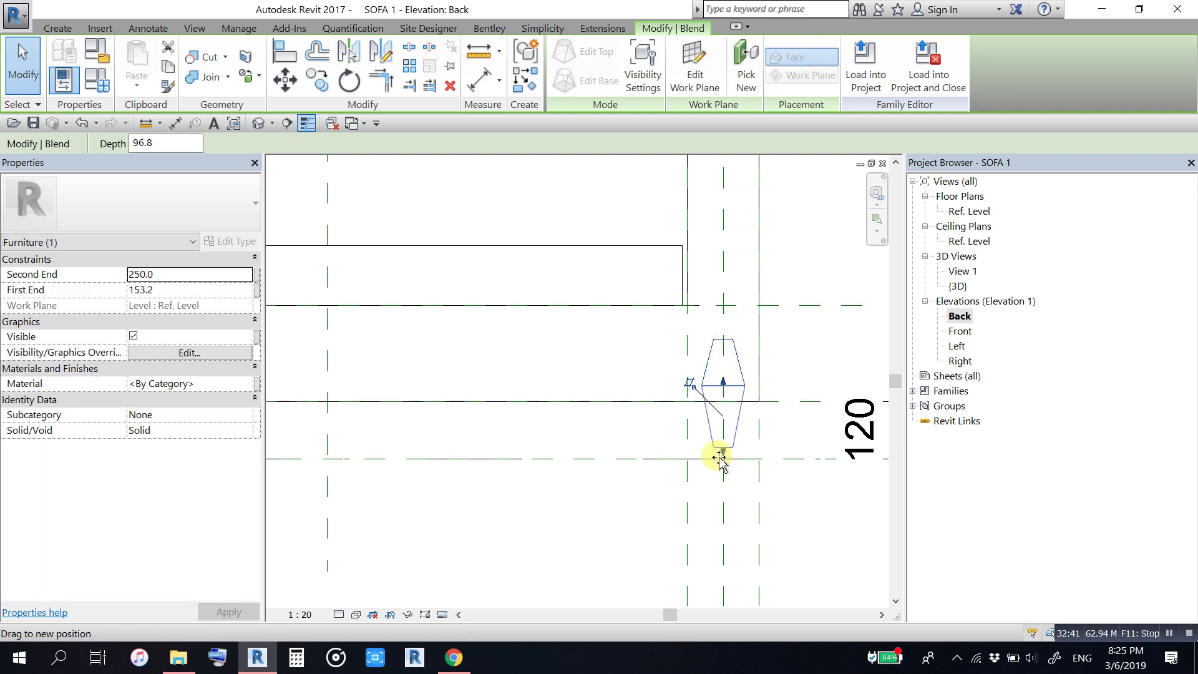
{"action": "left_click", "coordinate": [555, 480]}
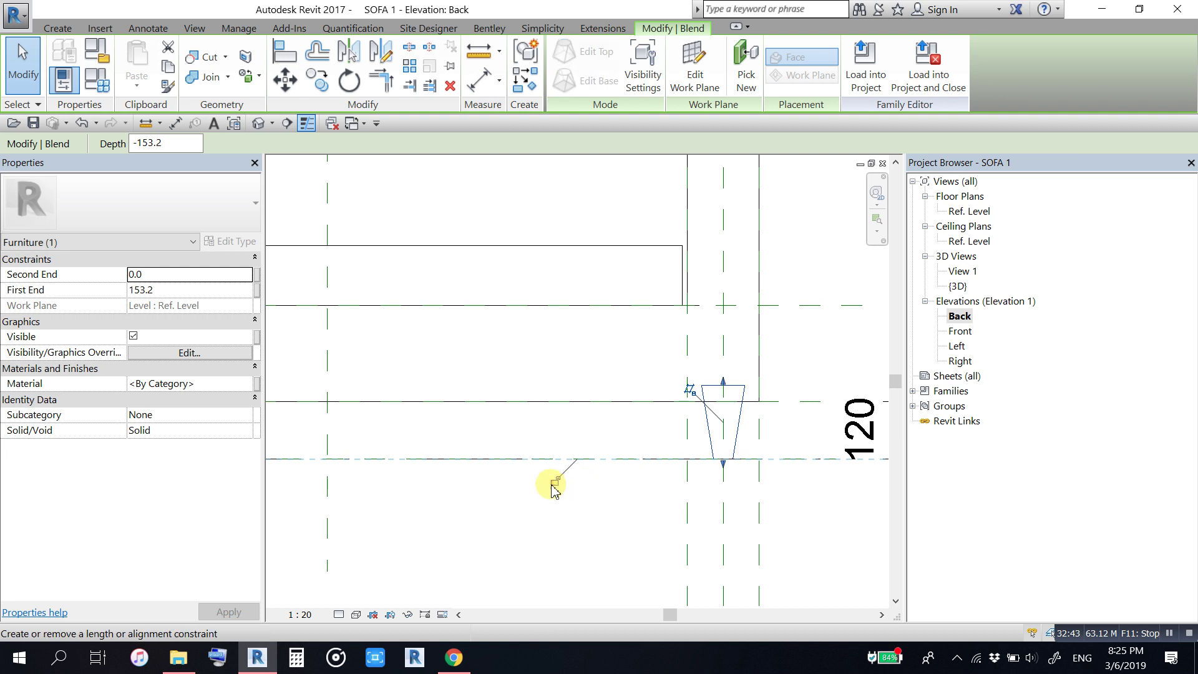
{"action": "left_click_drag", "start_coordinate": [724, 387], "coordinate": [683, 428]}
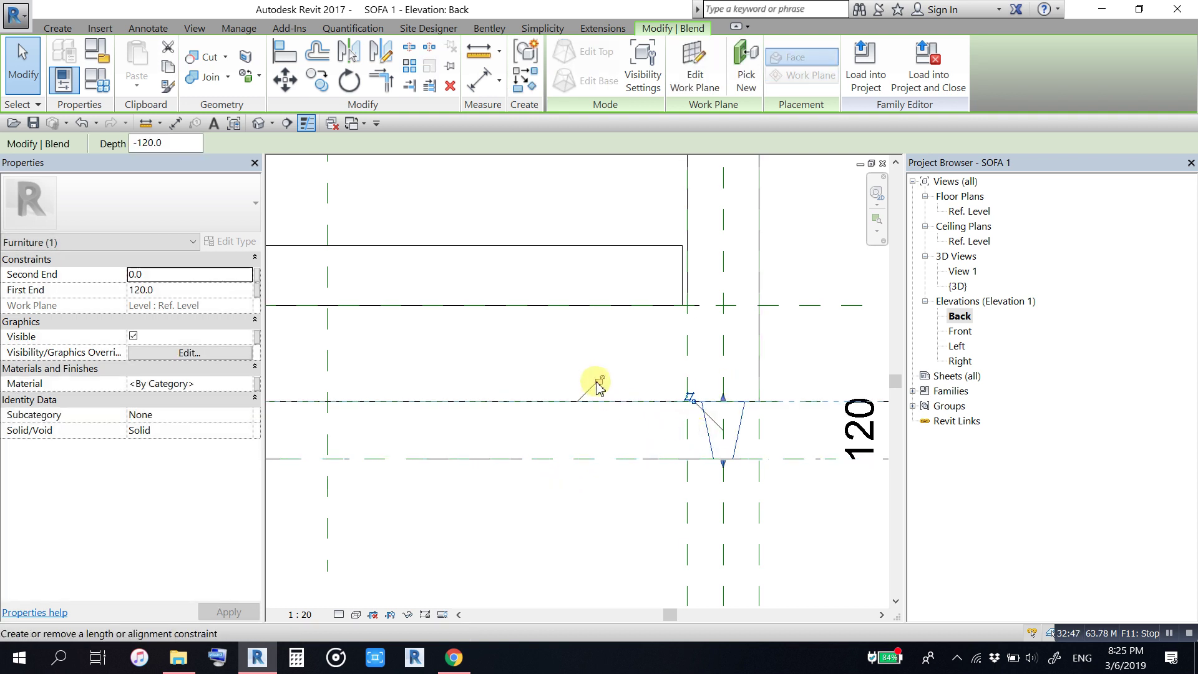
{"action": "left_click", "coordinate": [580, 512]}
{"action": "key", "text": "ctrl+Tab"}
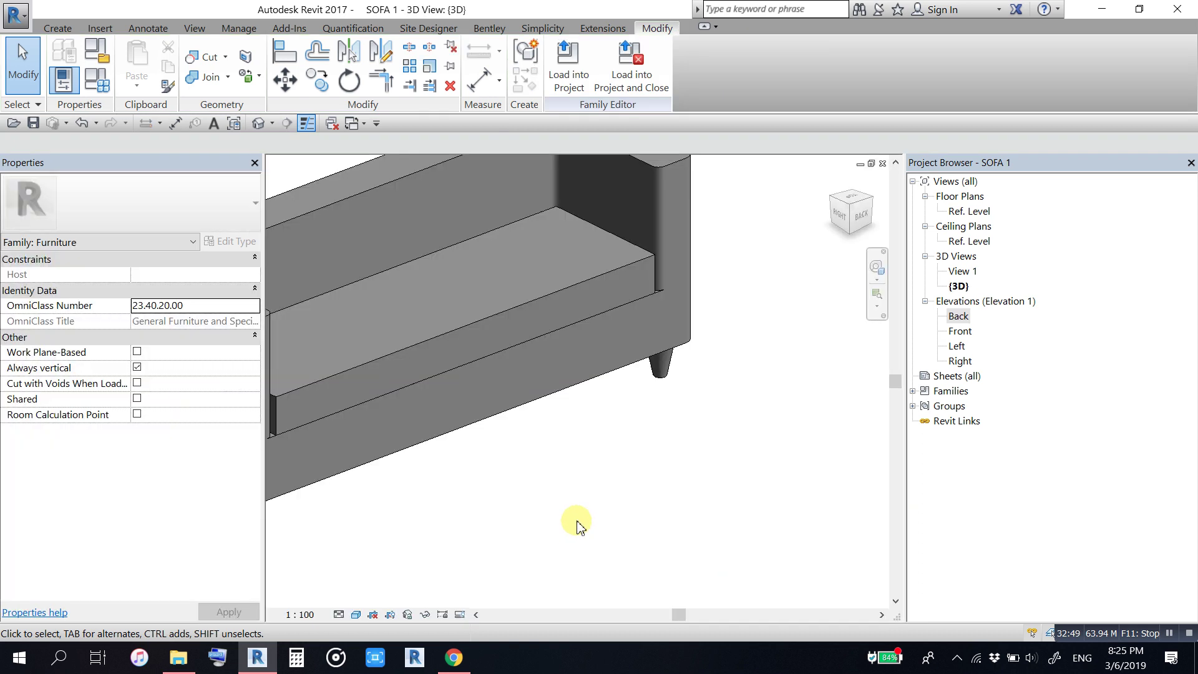
{"action": "middle_click_drag", "start_coordinate": [680, 448], "coordinate": [746, 417]}
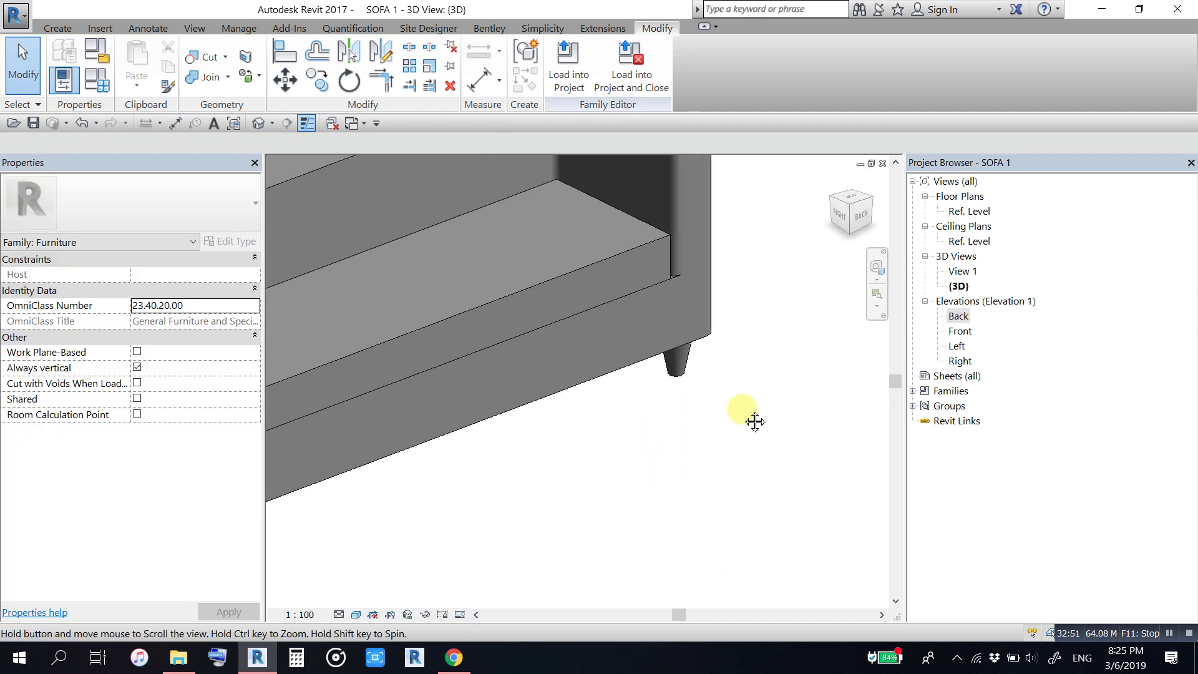
Step: In the Ref. Level floor plan, mirror the sofa leg across the centre plane to the right back corner
{"action": "key", "text": "ctrl+Tab"}
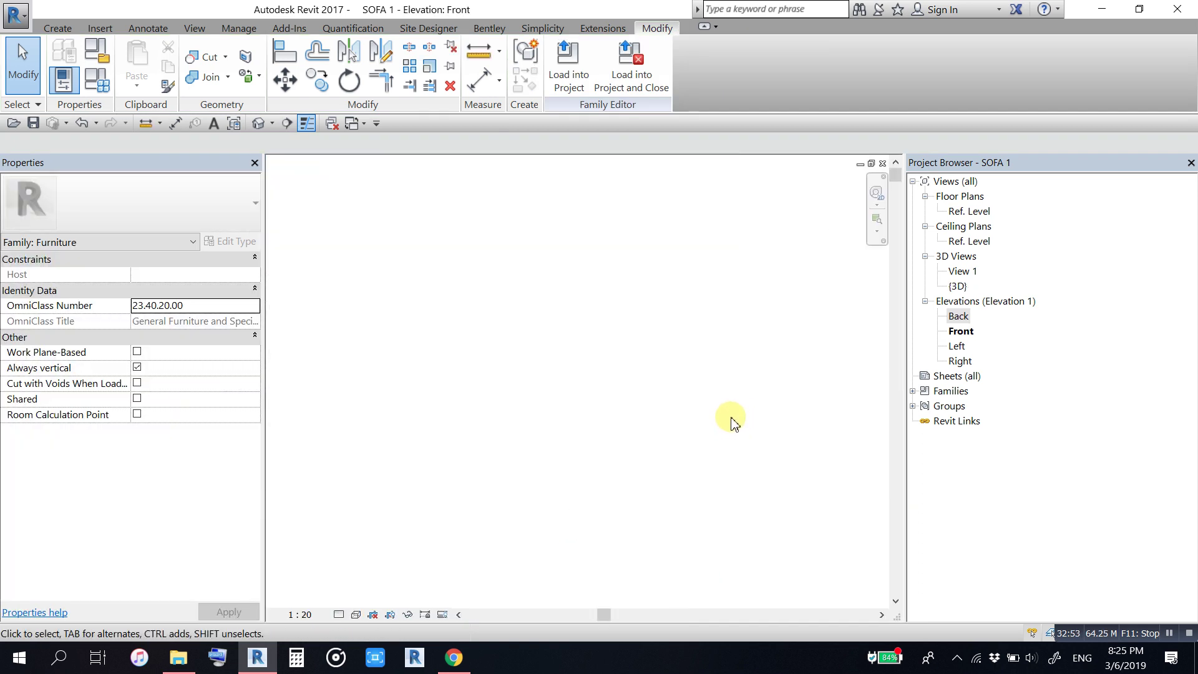
{"action": "double_click", "coordinate": [966, 212]}
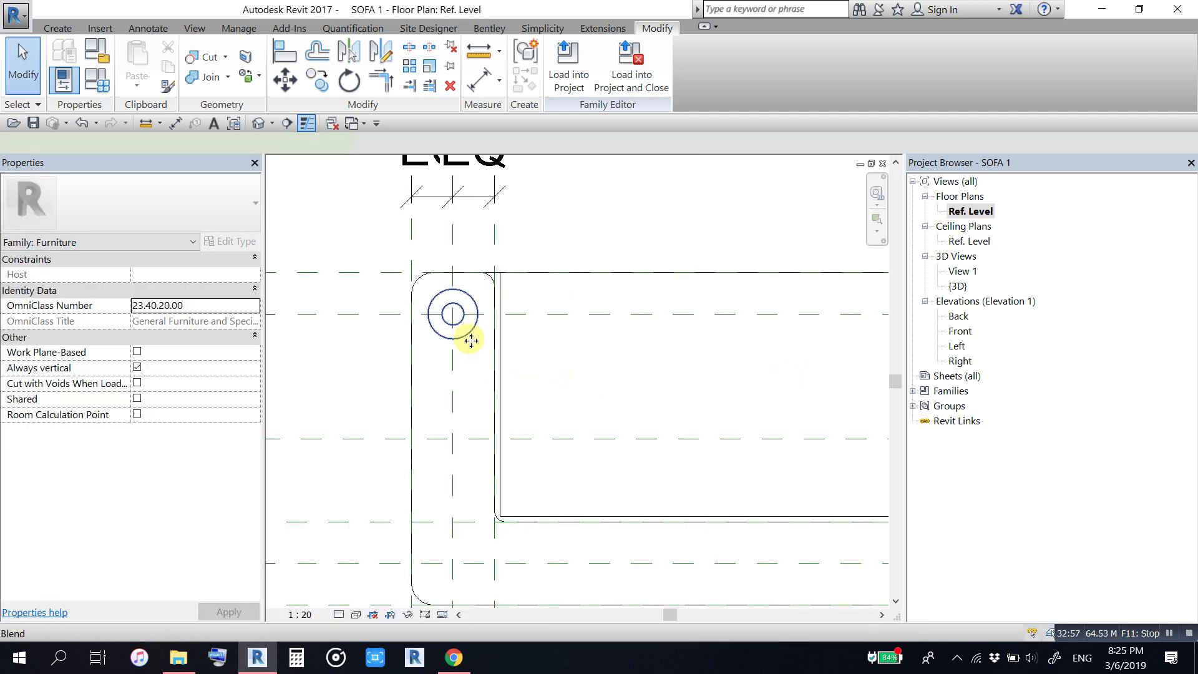
{"action": "left_click", "coordinate": [471, 340]}
{"action": "scroll", "coordinate": [474, 343], "scroll_direction": "down", "scroll_amount": 2}
{"action": "middle_click_drag", "start_coordinate": [583, 365], "coordinate": [542, 374]}
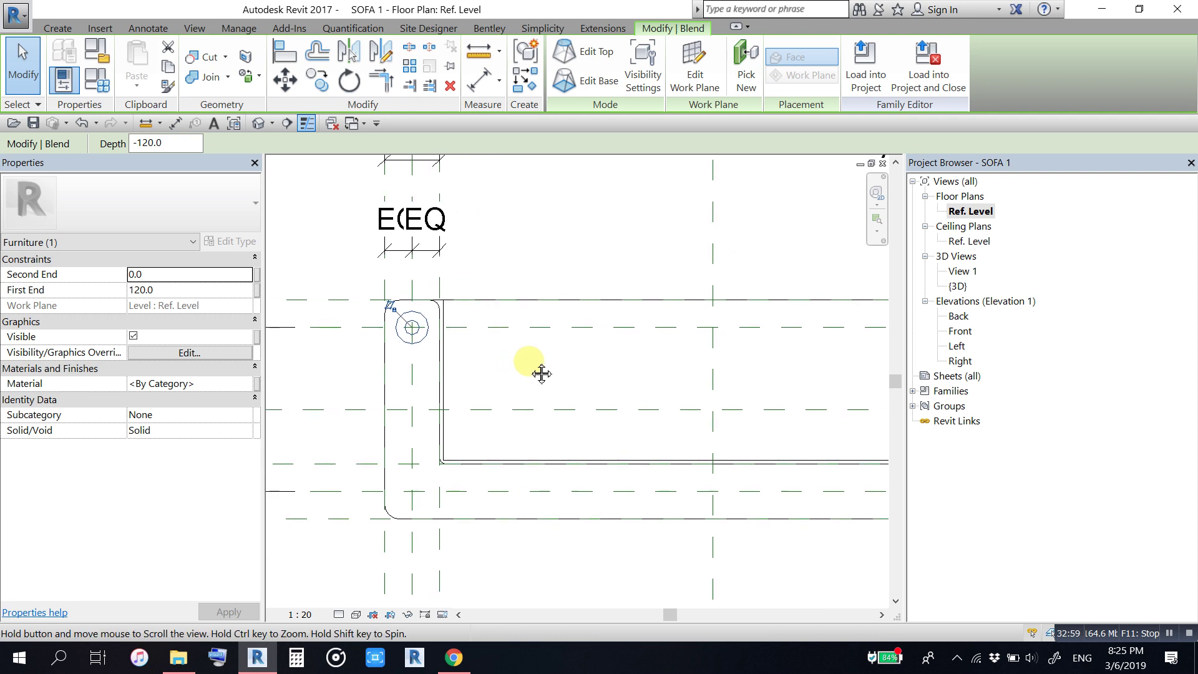
{"action": "scroll", "coordinate": [534, 368], "scroll_direction": "down", "scroll_amount": 2}
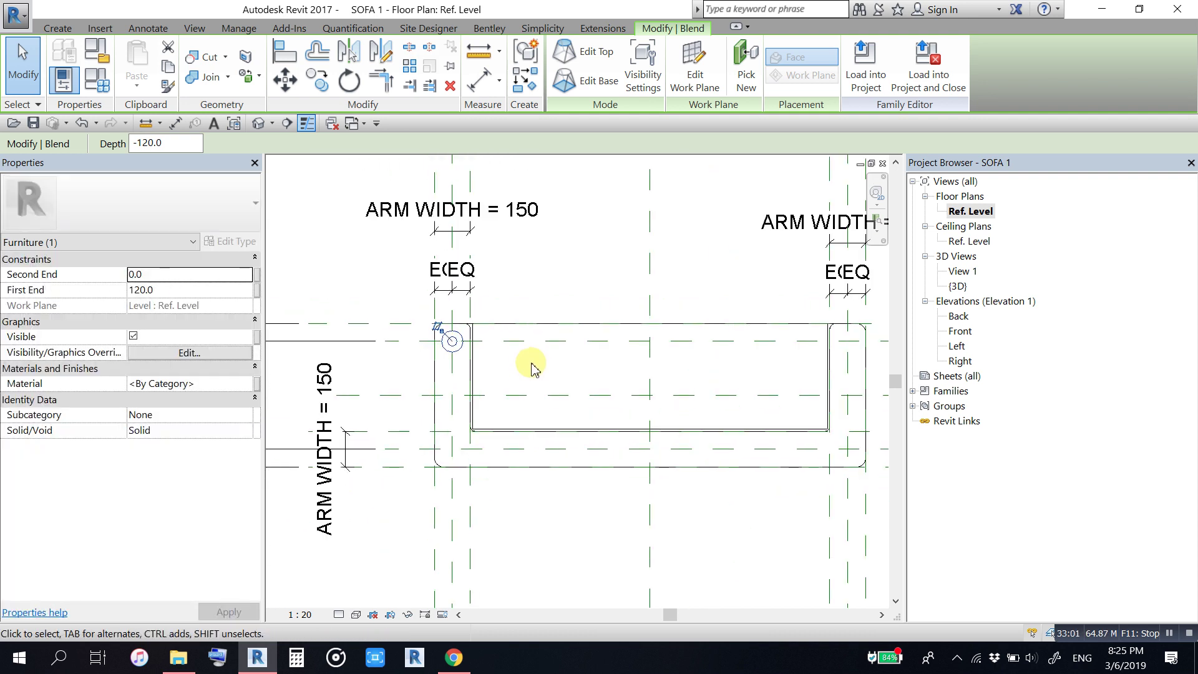
{"action": "left_click", "coordinate": [348, 52]}
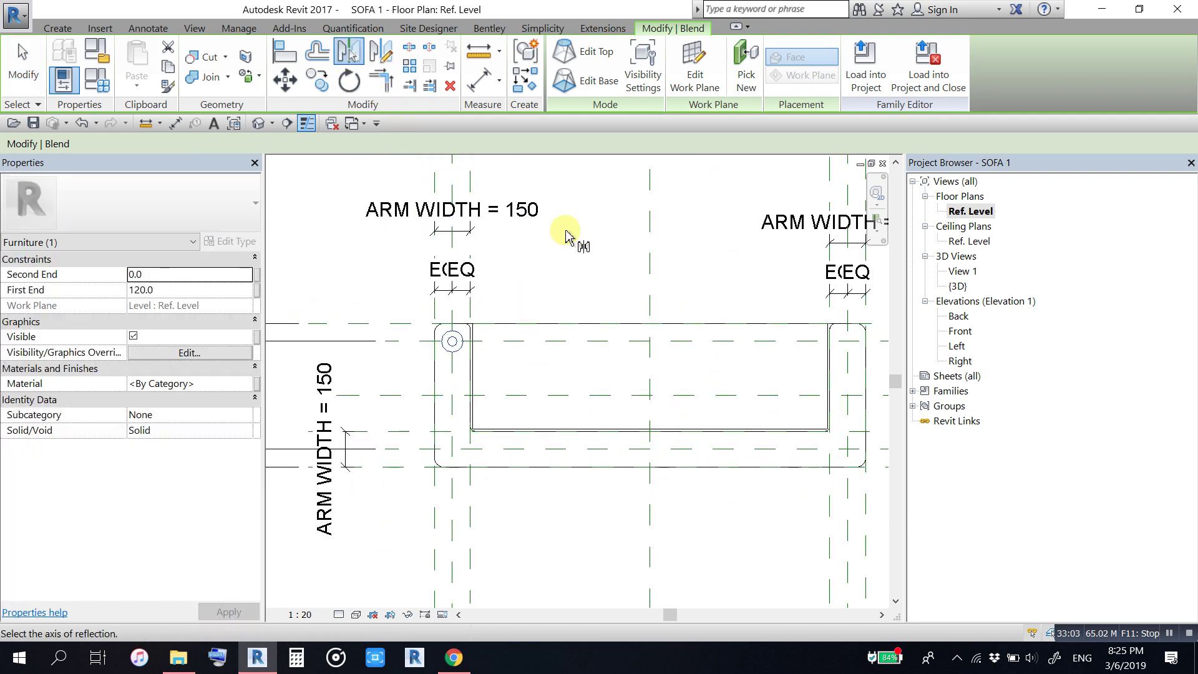
{"action": "left_click", "coordinate": [651, 249]}
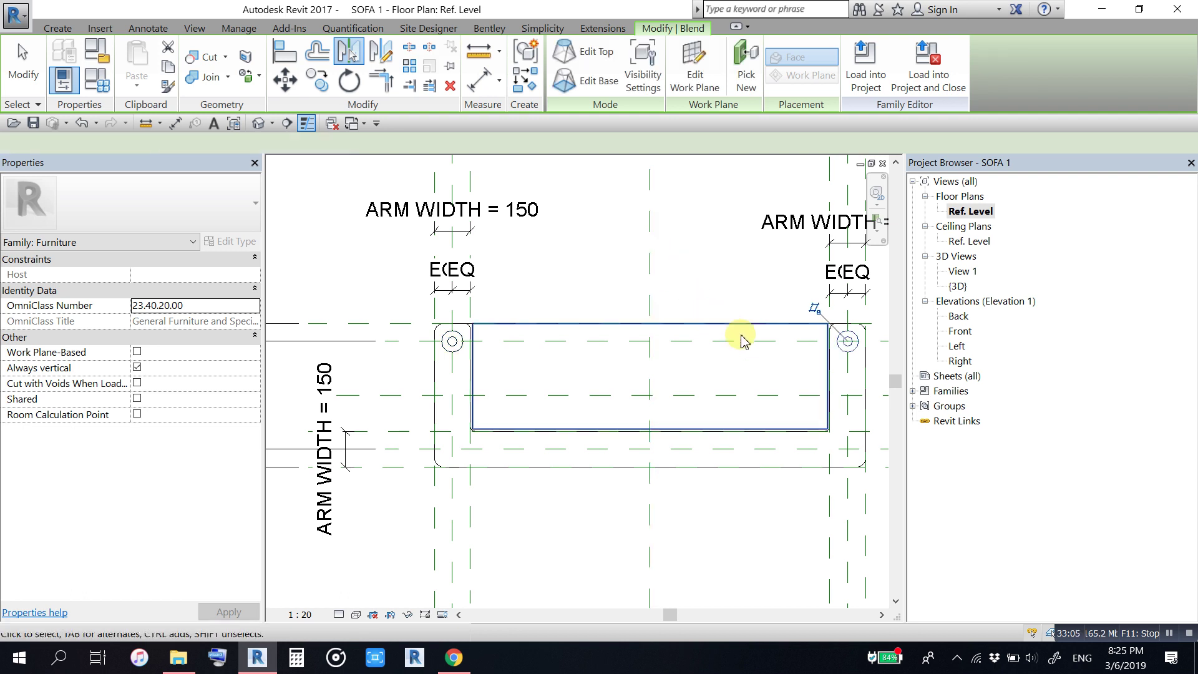
{"action": "scroll", "coordinate": [863, 365], "scroll_direction": "up", "scroll_amount": 2}
{"action": "scroll", "coordinate": [864, 365], "scroll_direction": "up", "scroll_amount": 1}
{"action": "left_click", "coordinate": [738, 385]}
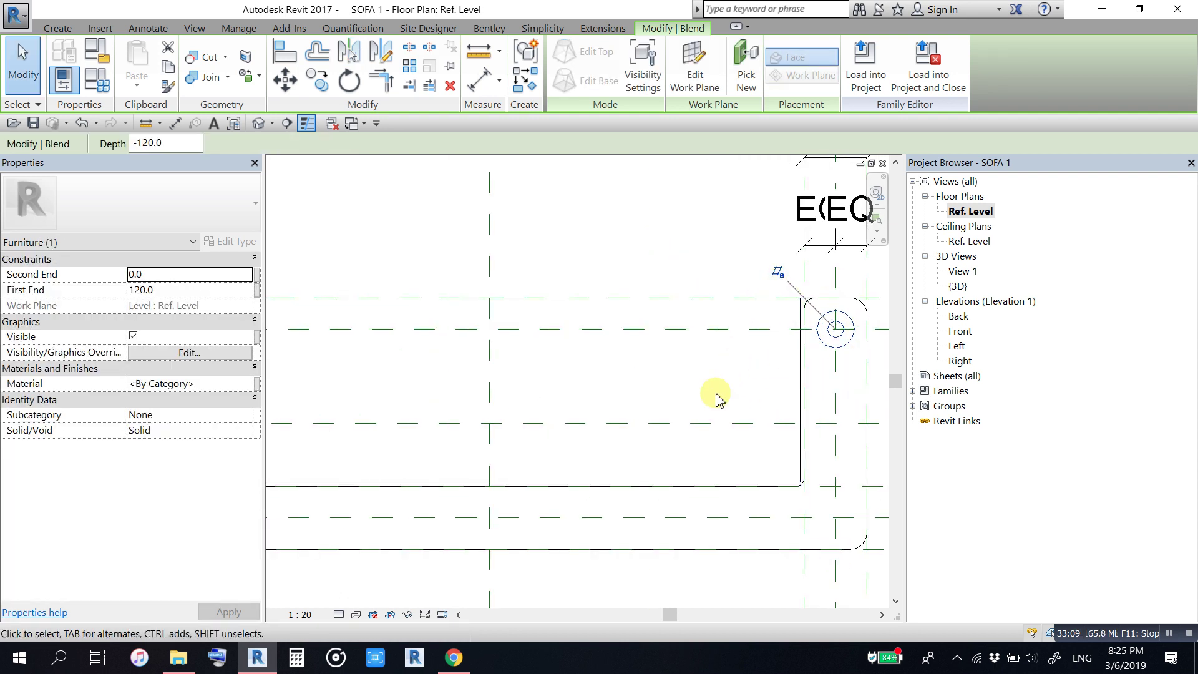
{"action": "left_click", "coordinate": [724, 384]}
Step: Mirror both back legs about the other centre plane to the front corners
{"action": "scroll", "coordinate": [724, 384], "scroll_direction": "down", "scroll_amount": 3}
{"action": "scroll", "coordinate": [735, 321], "scroll_direction": "down", "scroll_amount": 1}
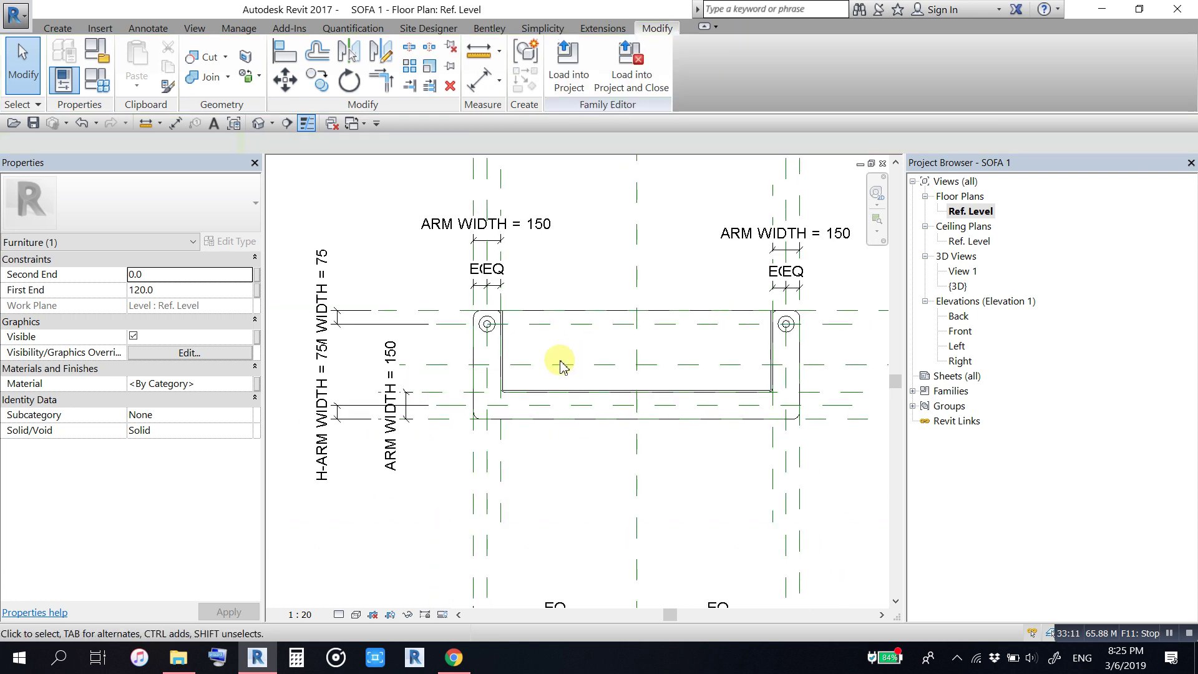
{"action": "left_click", "coordinate": [490, 331]}
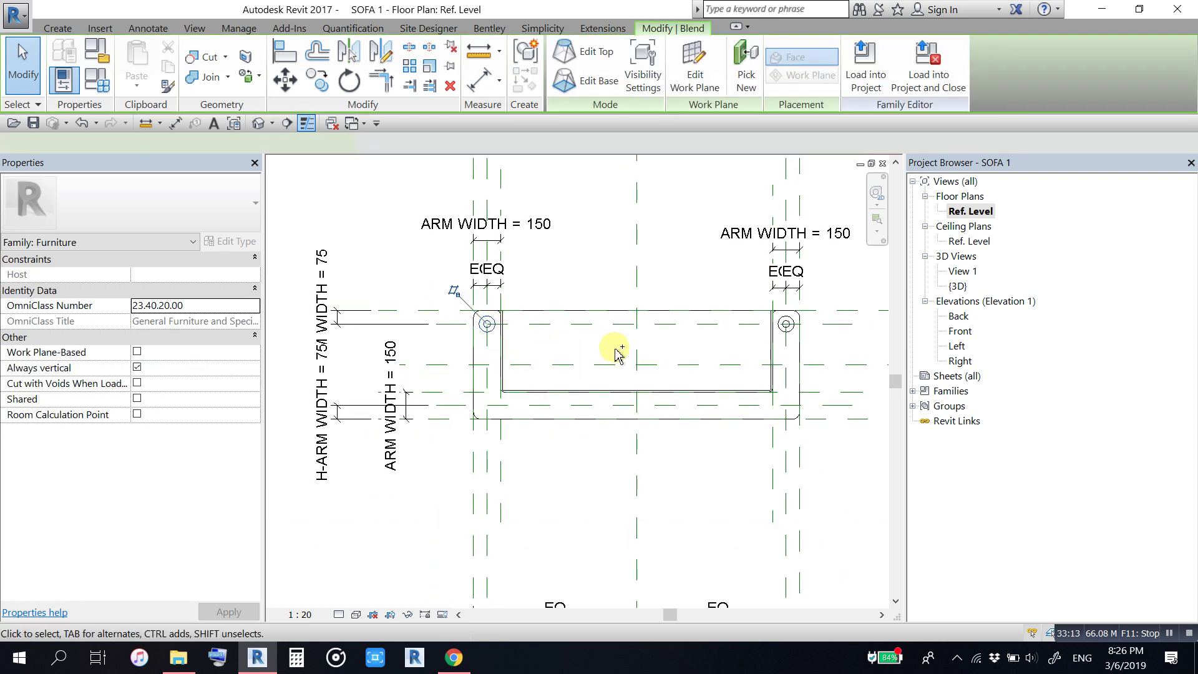
{"action": "left_click", "coordinate": [786, 324], "text": "ctrl"}
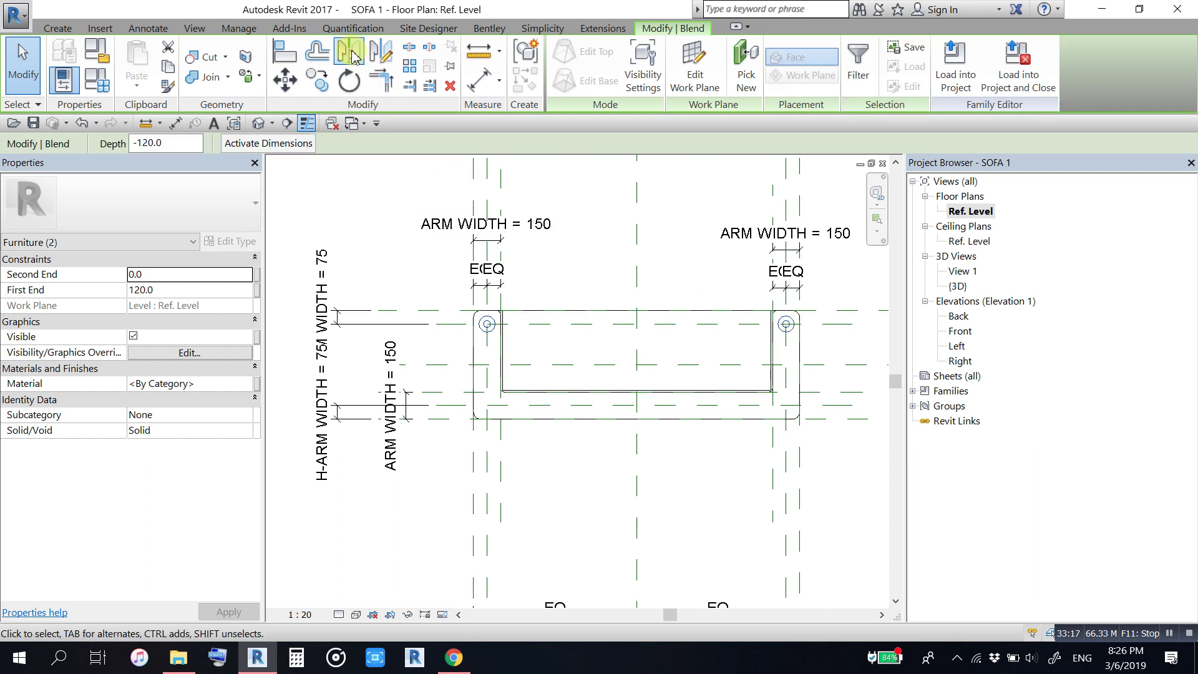
{"action": "left_click", "coordinate": [354, 57]}
{"action": "left_click", "coordinate": [560, 365]}
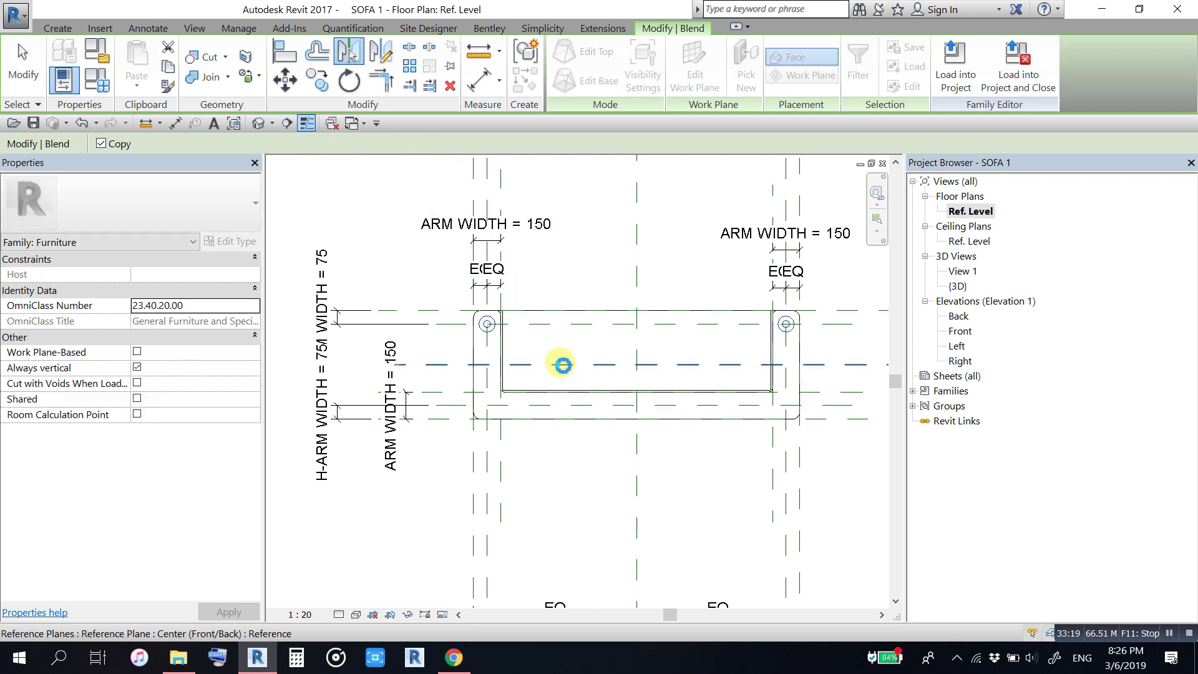
{"action": "left_click", "coordinate": [601, 517]}
{"action": "key", "text": "ctrl+Tab"}
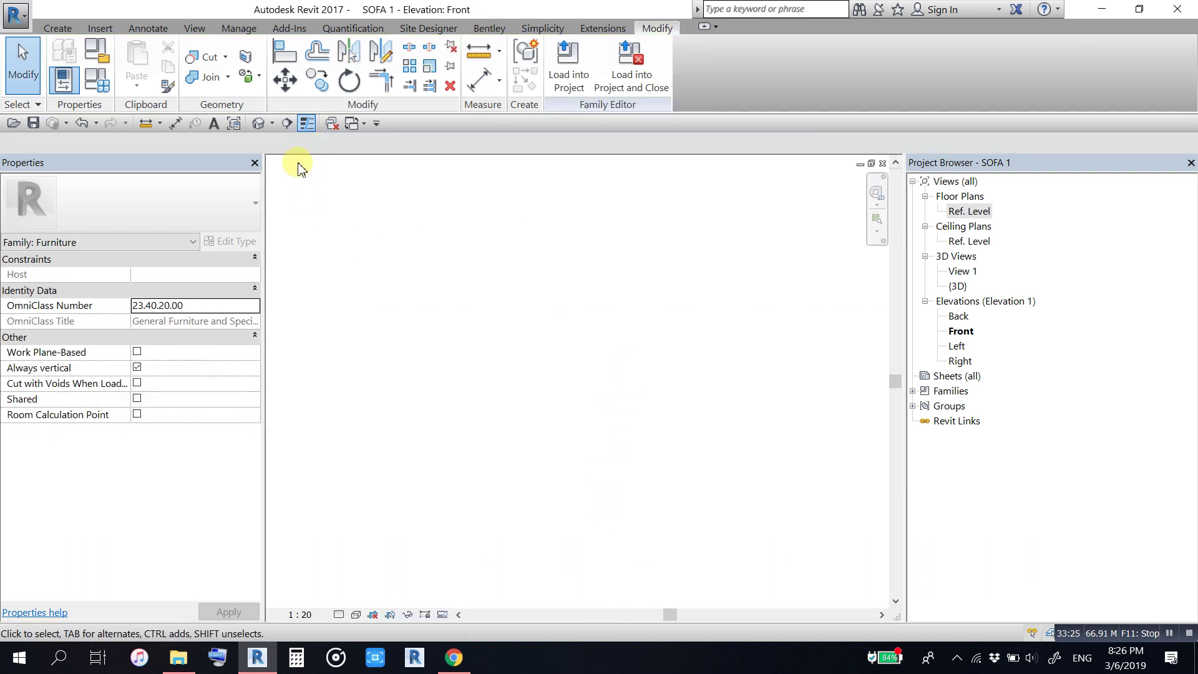
Step: Orbit 3D View 1 to an isometric angle, set it to Shaded, then close it
{"action": "left_click", "coordinate": [883, 164]}
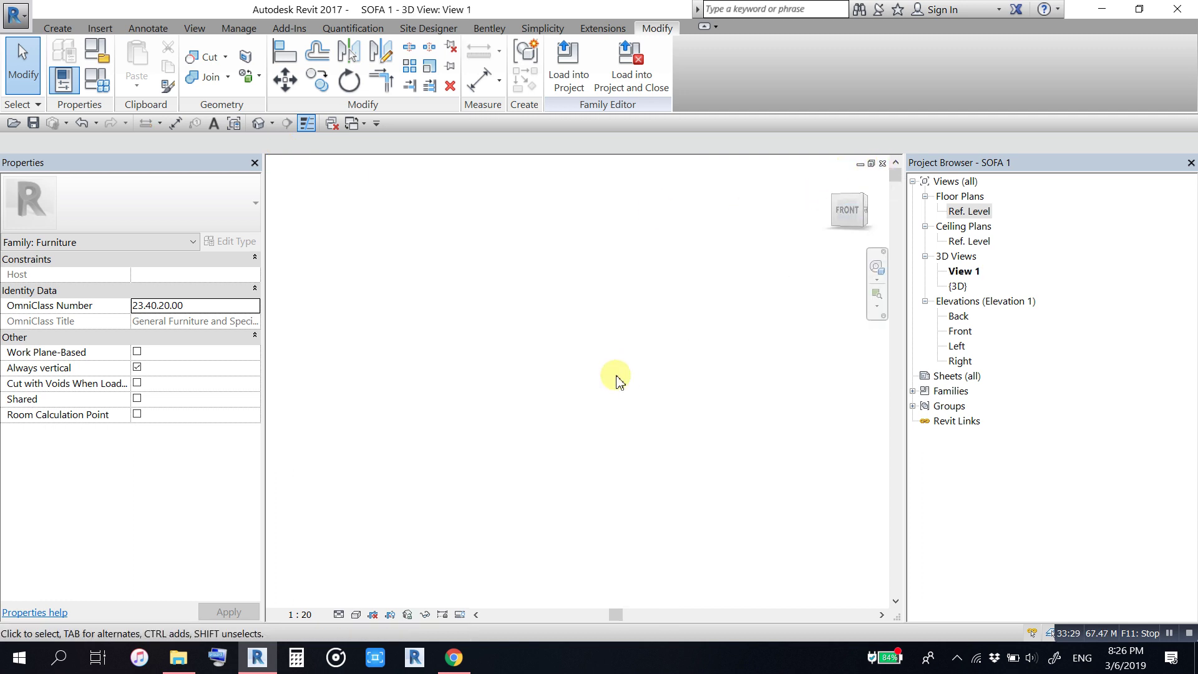
{"action": "mouse_move", "coordinate": [622, 483]}
{"action": "middle_mouse_down", "text": "shift"}
{"action": "mouse_move", "coordinate": [610, 549]}
{"action": "mouse_move", "coordinate": [289, 610]}
{"action": "mouse_move", "coordinate": [319, 595]}
{"action": "middle_mouse_up", "text": "shift"}
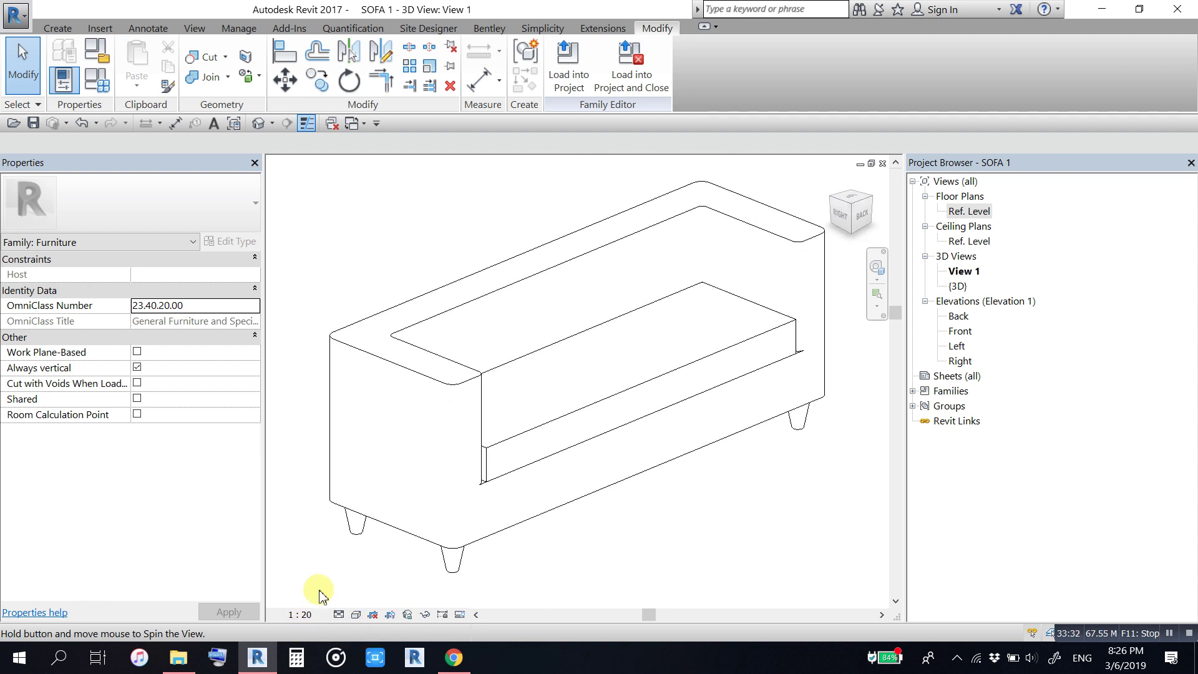
{"action": "left_click", "coordinate": [356, 614]}
{"action": "left_click", "coordinate": [378, 550]}
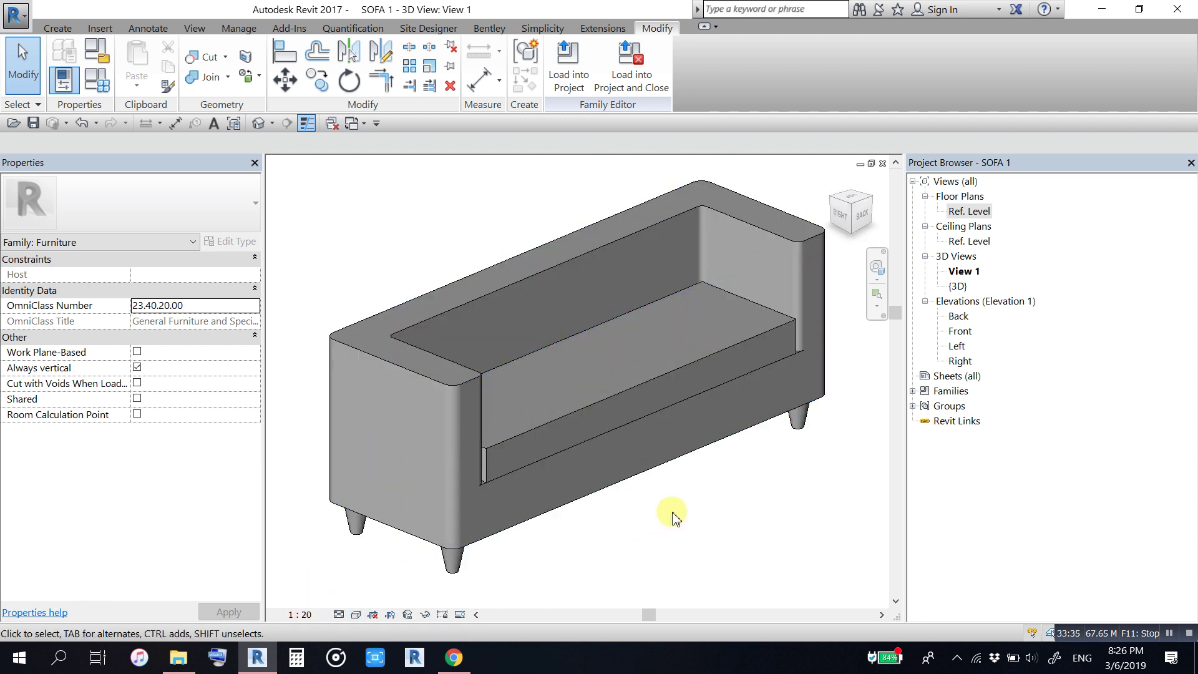
{"action": "scroll", "coordinate": [664, 470], "scroll_direction": "down", "scroll_amount": 2}
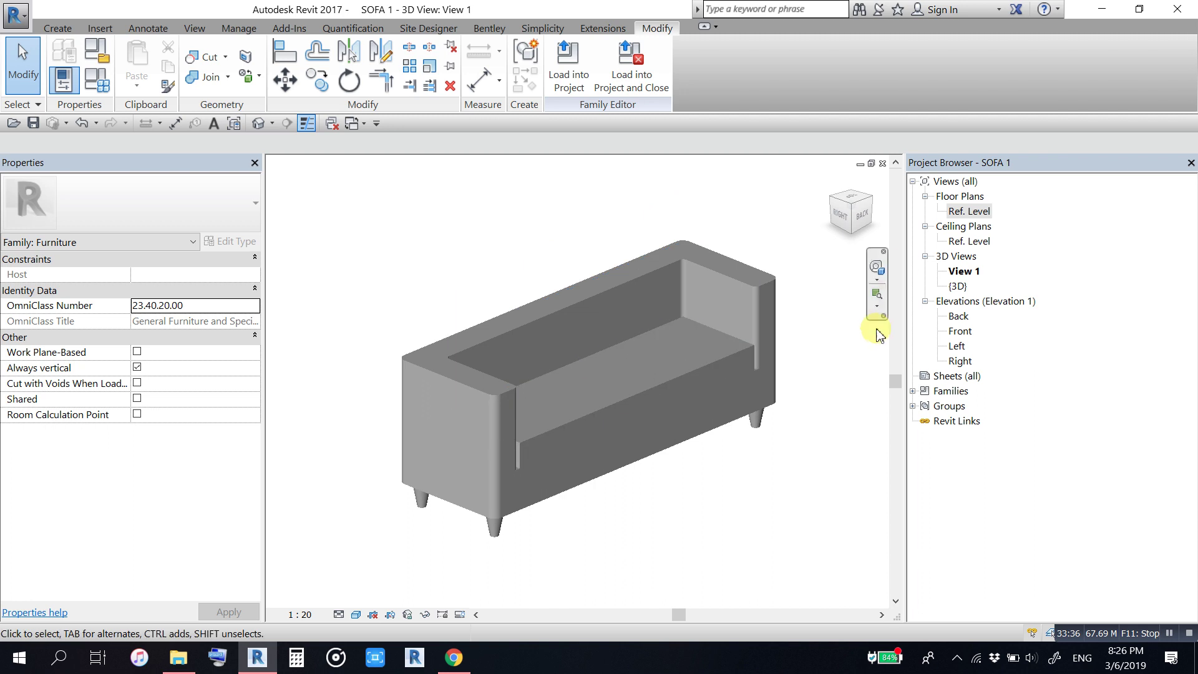
{"action": "left_click", "coordinate": [882, 164]}
Step: Open the default {3D} view and bring up the Family Types parameters
{"action": "double_click", "coordinate": [964, 289]}
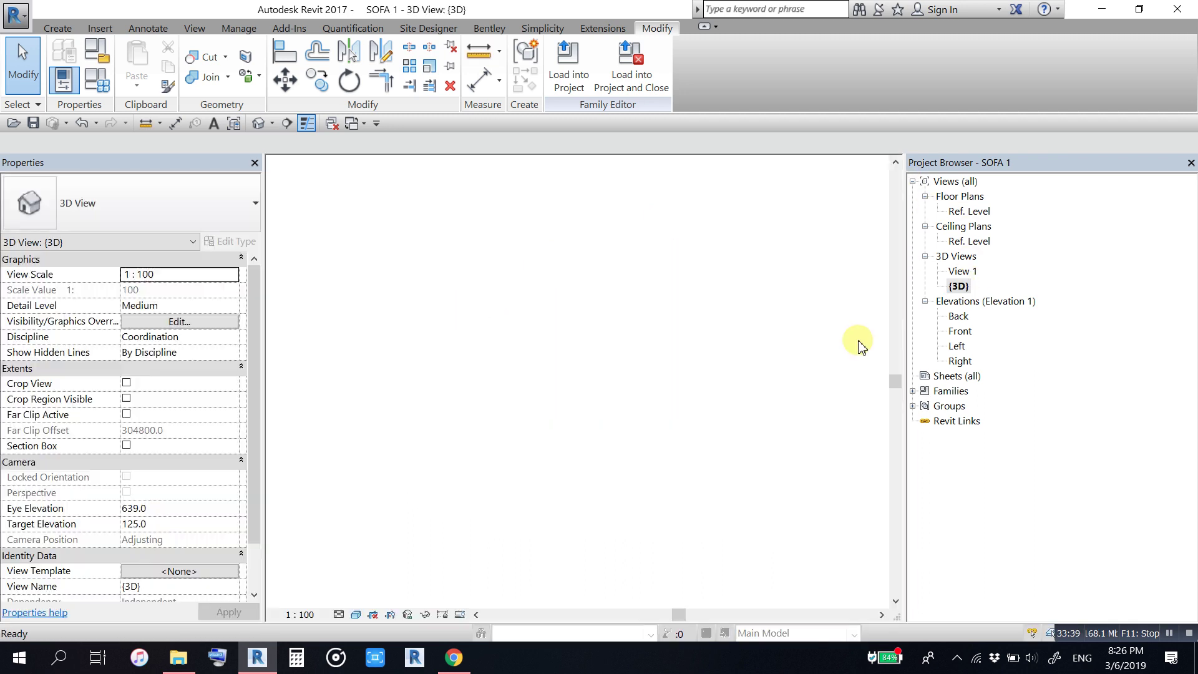
{"action": "scroll", "coordinate": [637, 459], "scroll_direction": "down", "scroll_amount": 2}
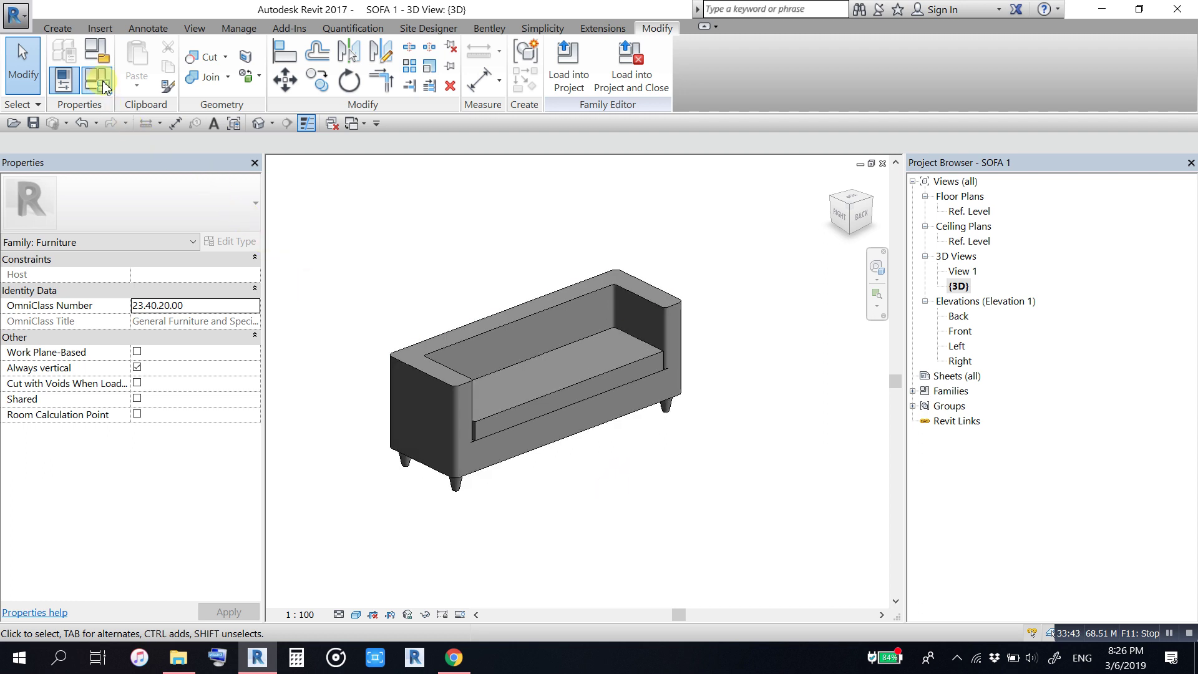
{"action": "left_click", "coordinate": [98, 80]}
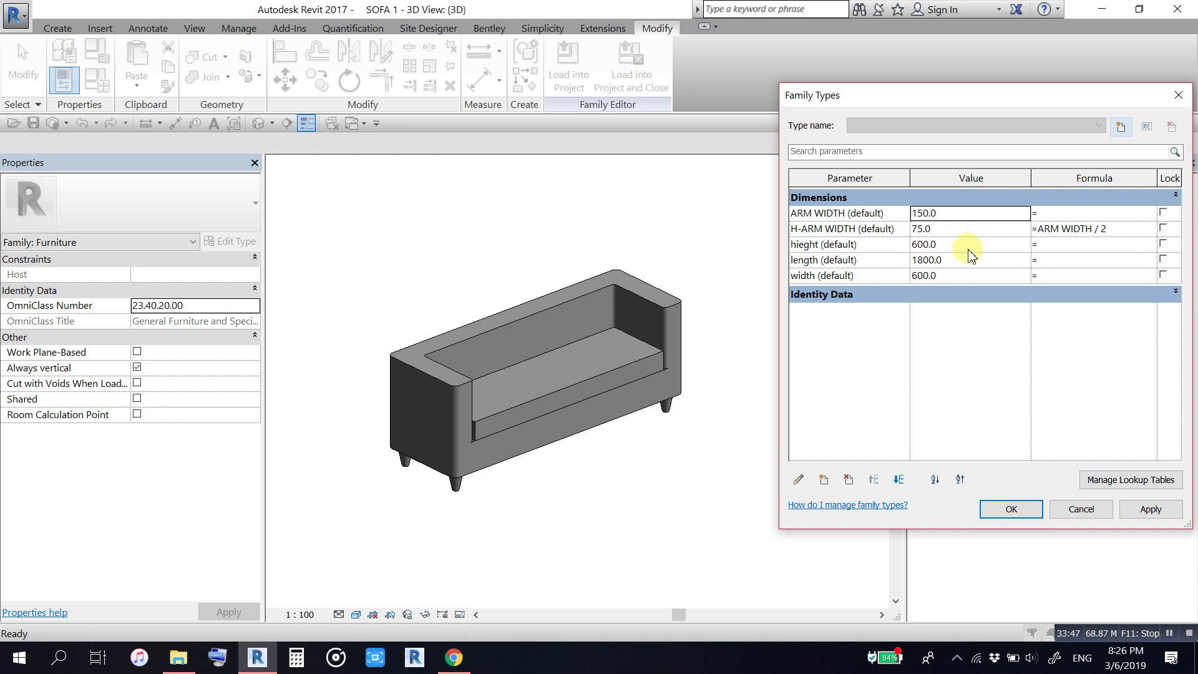
Step: Test-flex the sofa with height 800, length 2200 and width 800, applying each
{"action": "left_click", "coordinate": [970, 250]}
{"action": "type", "text": "800"}
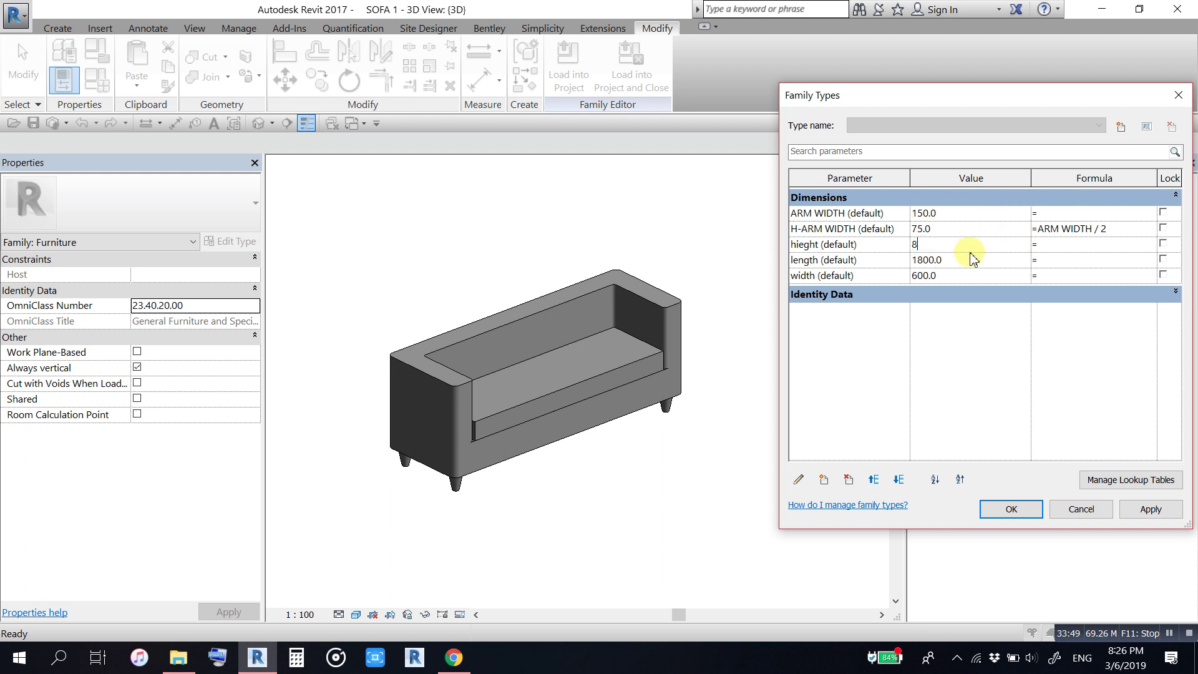
{"action": "left_click", "coordinate": [1148, 514]}
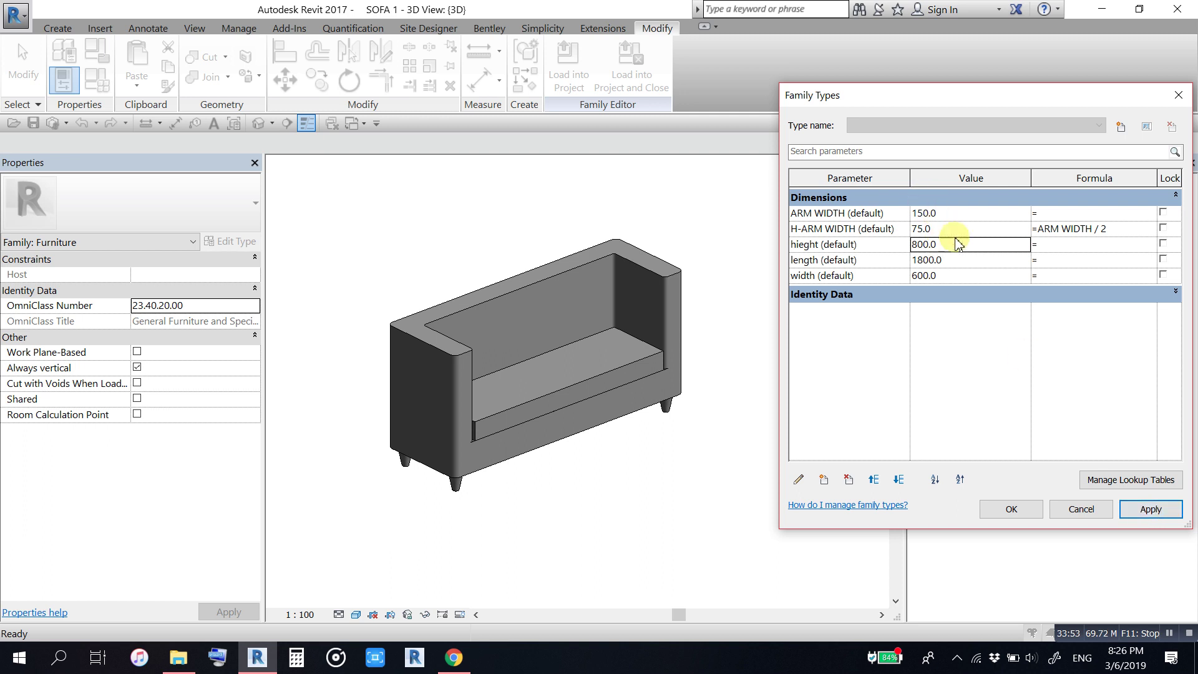
{"action": "left_click", "coordinate": [968, 263]}
{"action": "type", "text": "2200"}
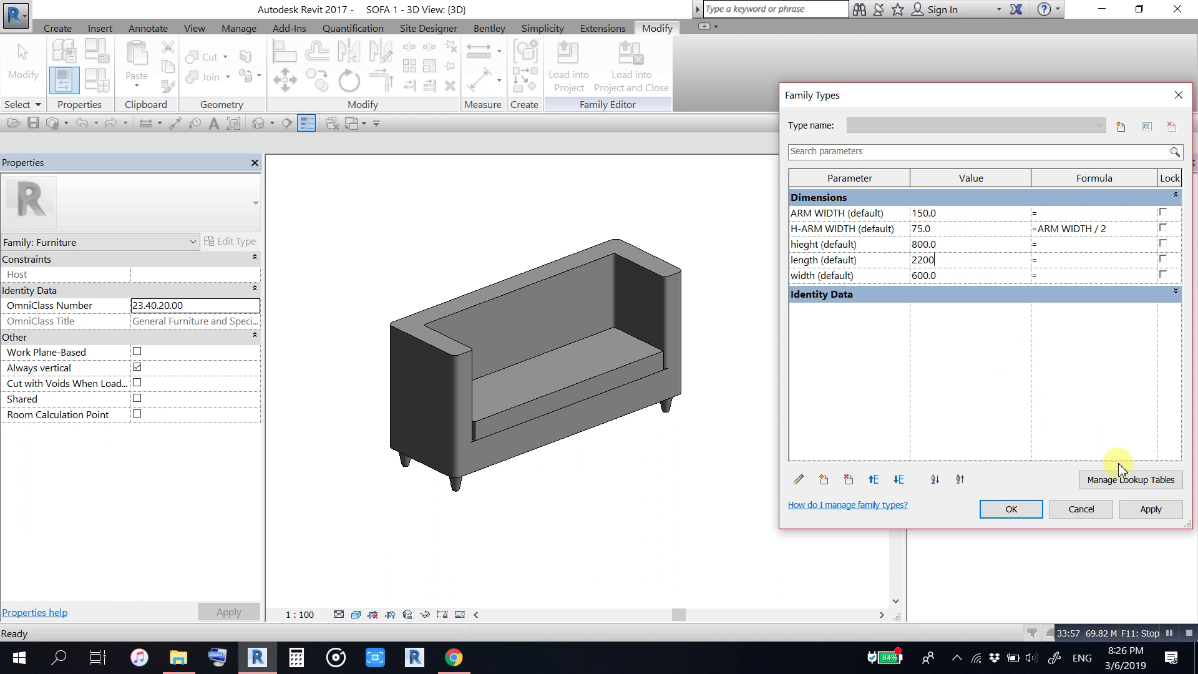
{"action": "left_click", "coordinate": [1148, 509]}
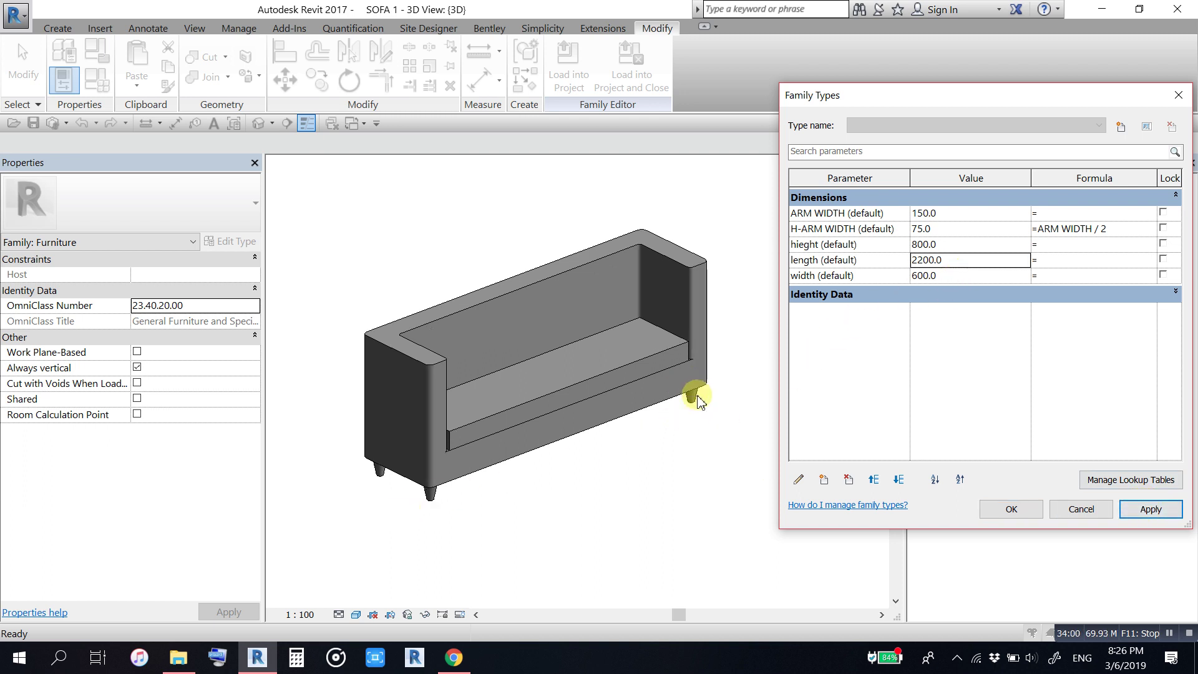
{"action": "left_click", "coordinate": [970, 278]}
{"action": "type", "text": "800"}
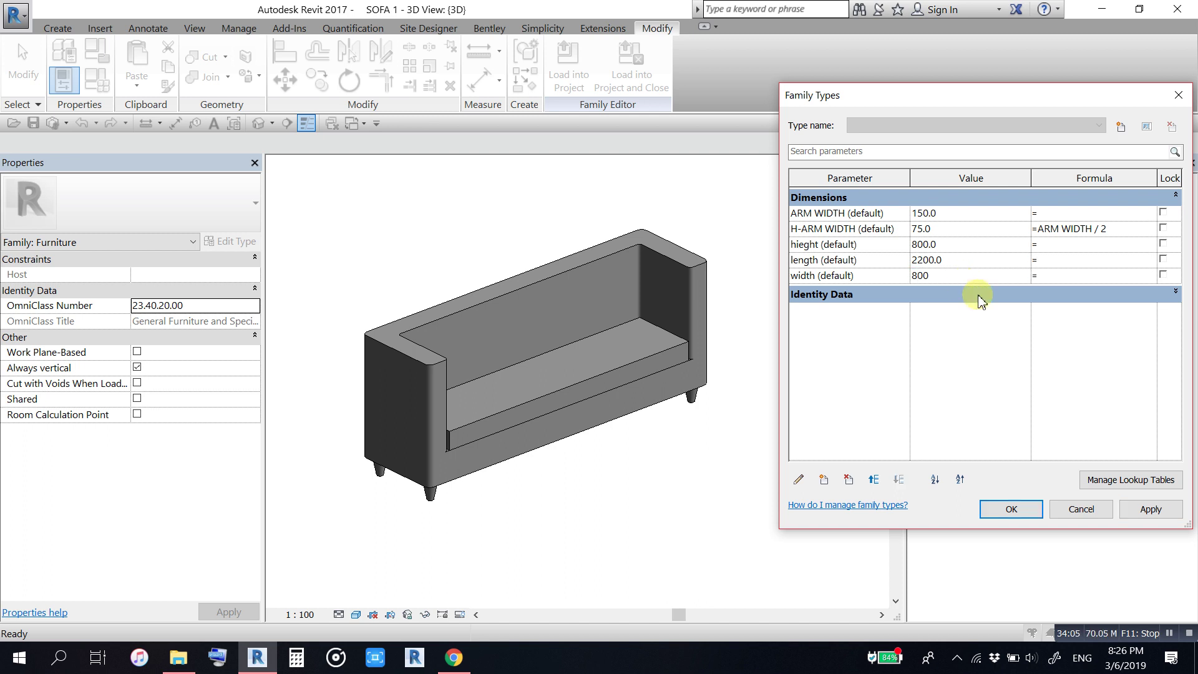
{"action": "left_click", "coordinate": [1151, 510]}
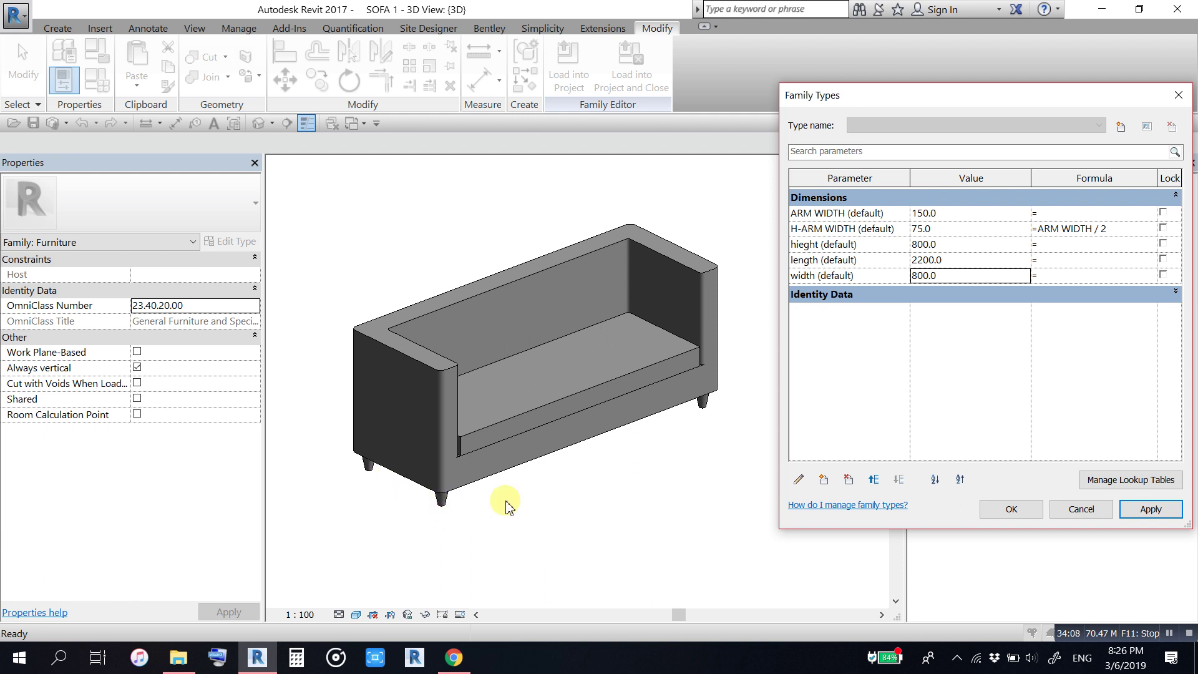
Step: Restore length to 1800 and apply width 600 so the sofa resizes
{"action": "left_click", "coordinate": [953, 251]}
{"action": "type", "text": "1800"}
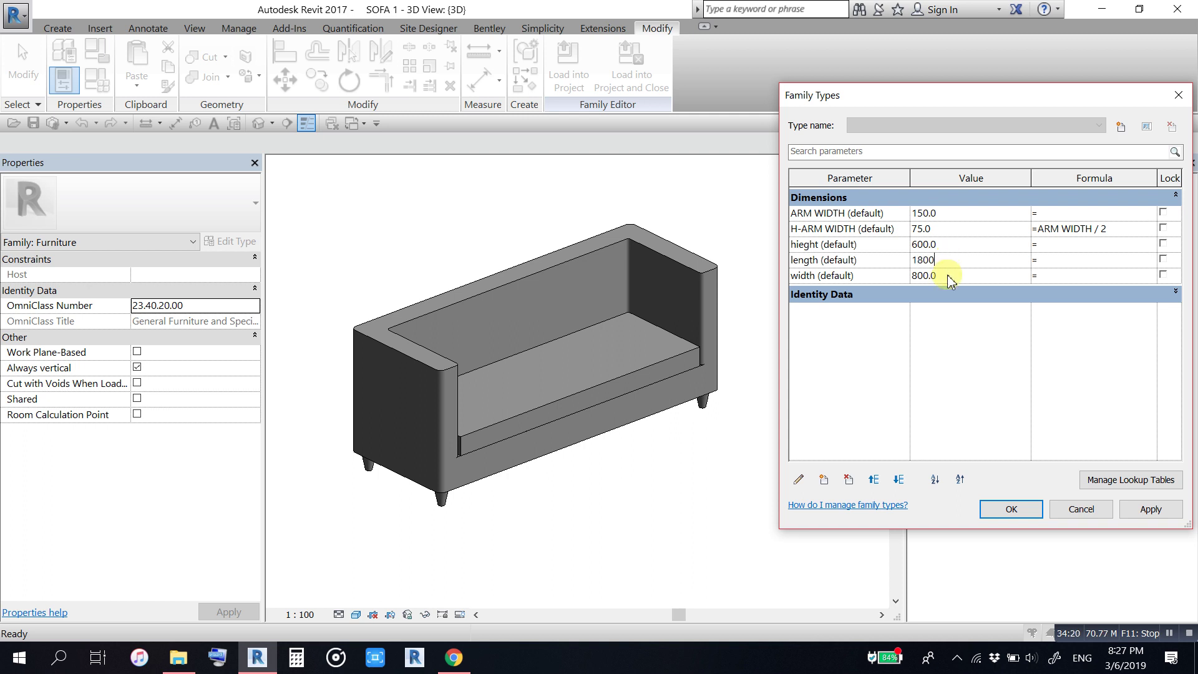
{"action": "left_click", "coordinate": [954, 278]}
{"action": "type", "text": "600"}
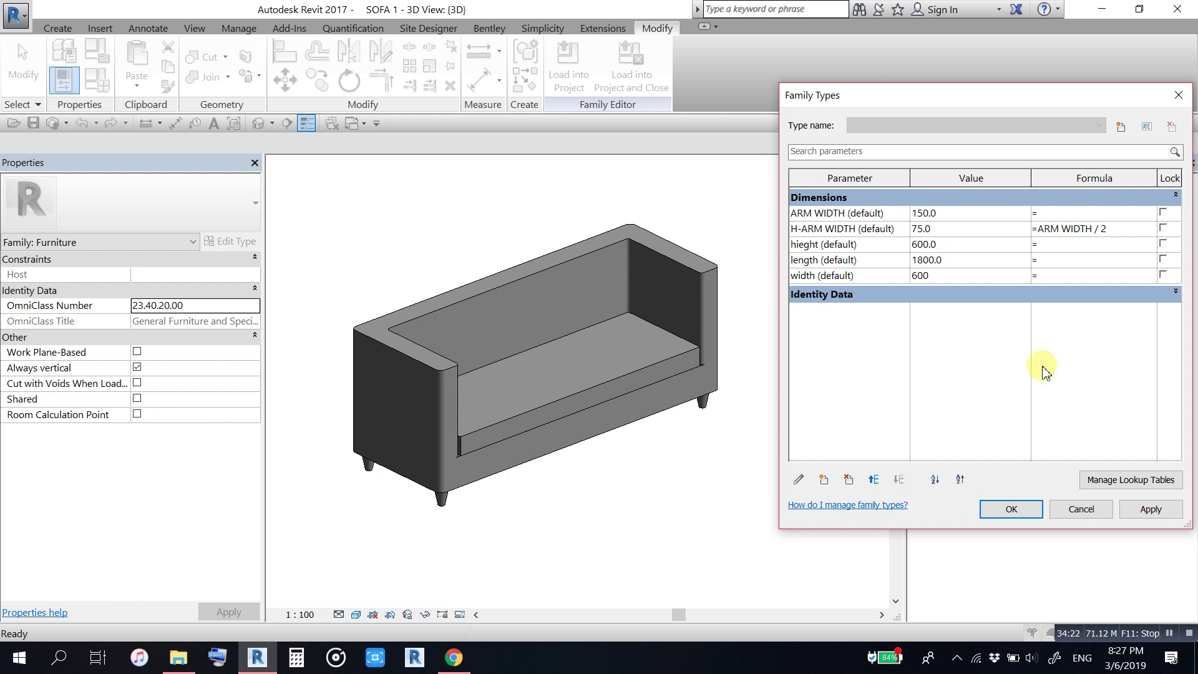
{"action": "left_click", "coordinate": [1150, 509]}
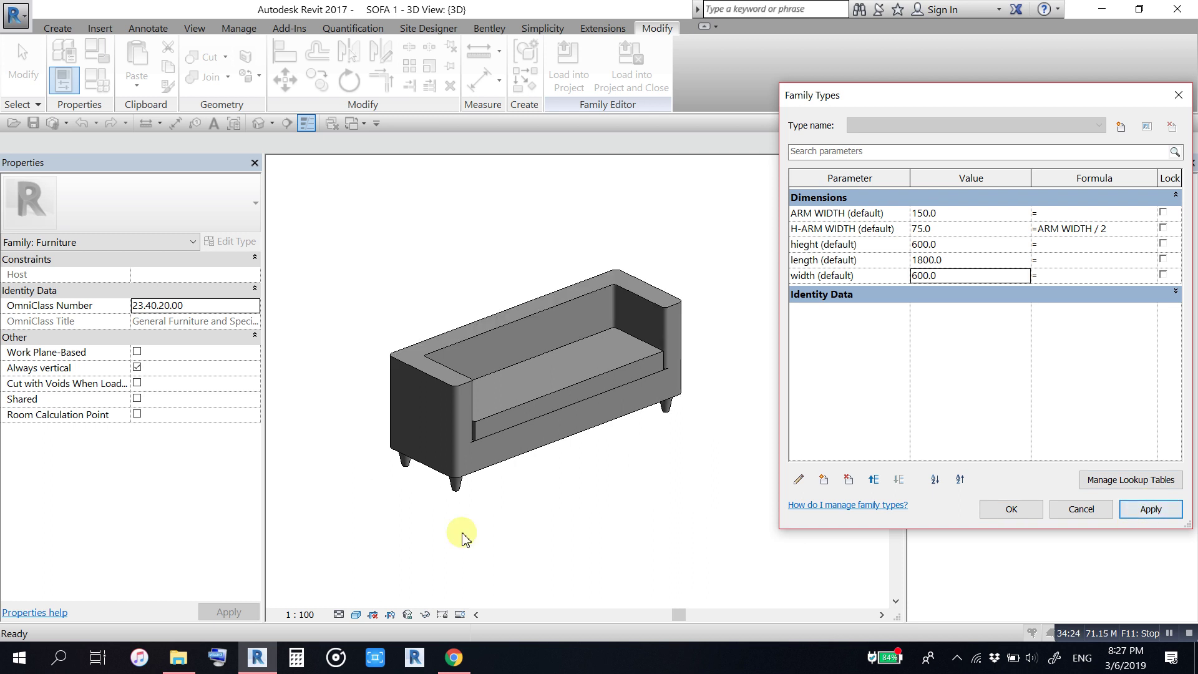
Step: Close Family Types, save the sofa family, and select a front leg in the orbited 3D view
{"action": "left_click", "coordinate": [1014, 512]}
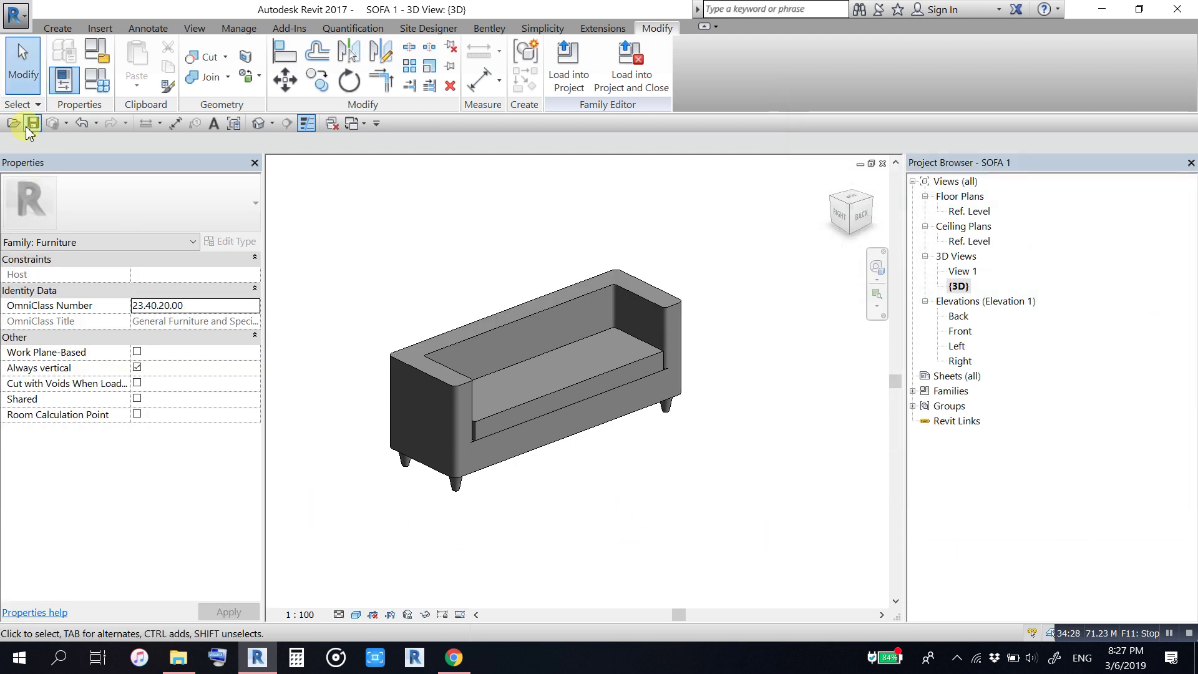
{"action": "left_click", "coordinate": [31, 123]}
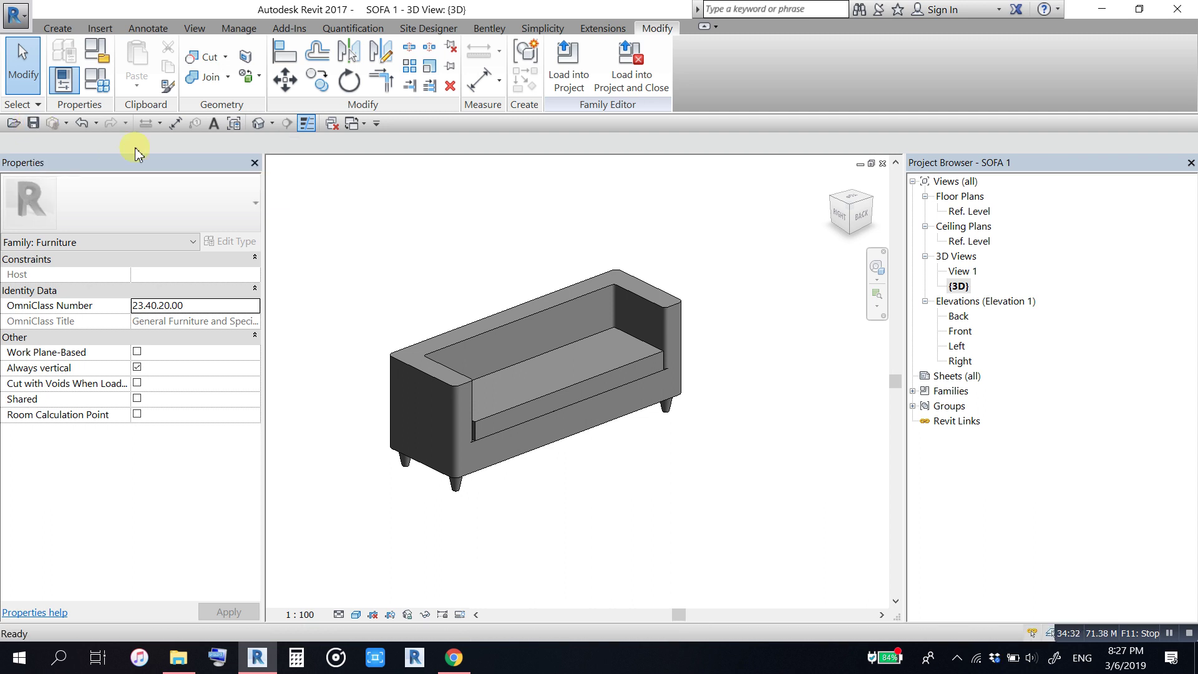
{"action": "middle_click_drag", "start_coordinate": [427, 265], "coordinate": [468, 259]}
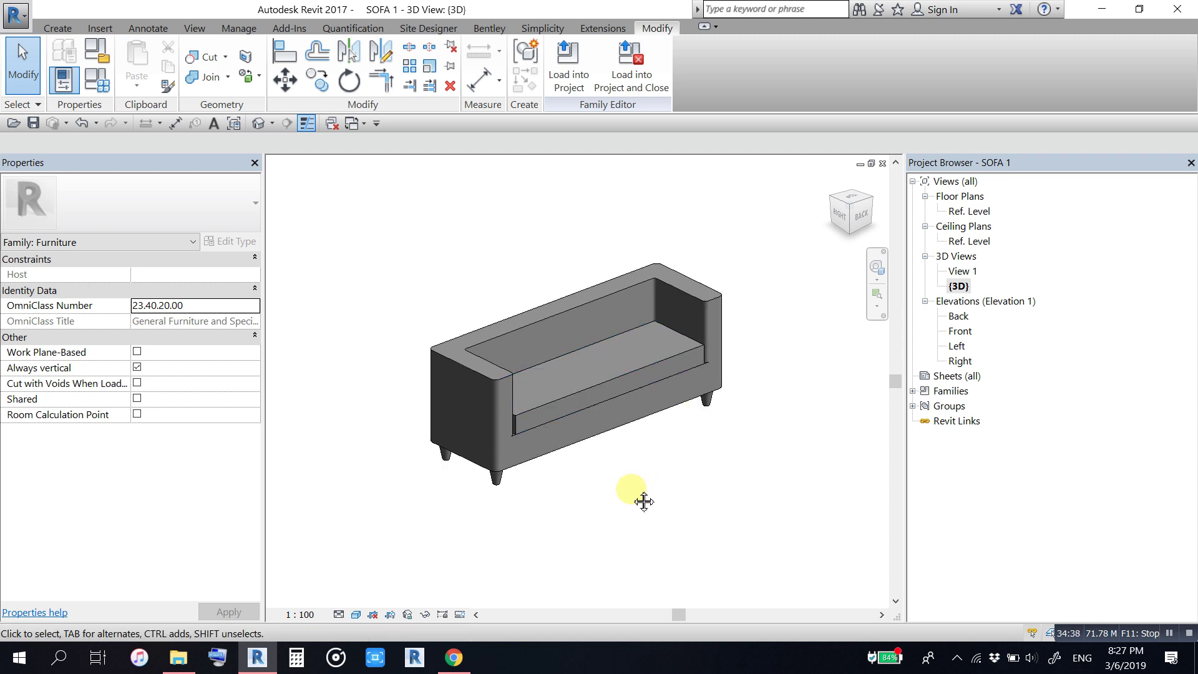
{"action": "mouse_move", "coordinate": [642, 500]}
{"action": "middle_mouse_down", "text": "shift"}
{"action": "mouse_move", "coordinate": [497, 515]}
{"action": "mouse_move", "coordinate": [503, 489]}
{"action": "middle_mouse_up", "text": "shift"}
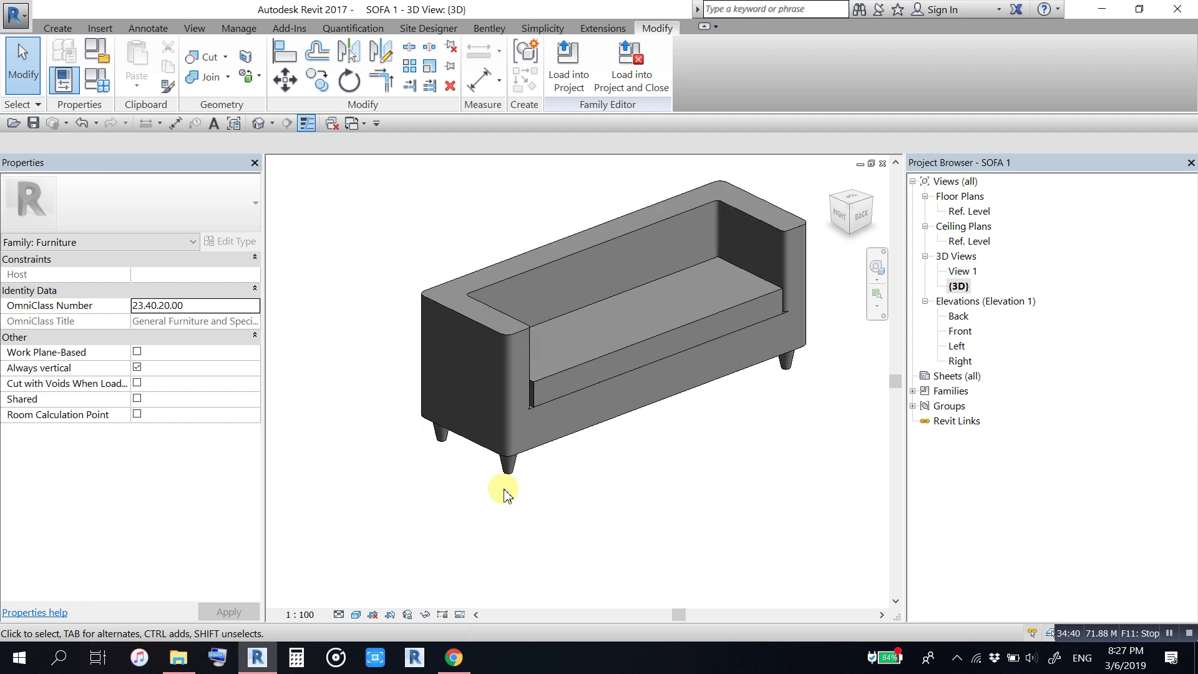
{"action": "left_click", "coordinate": [508, 483]}
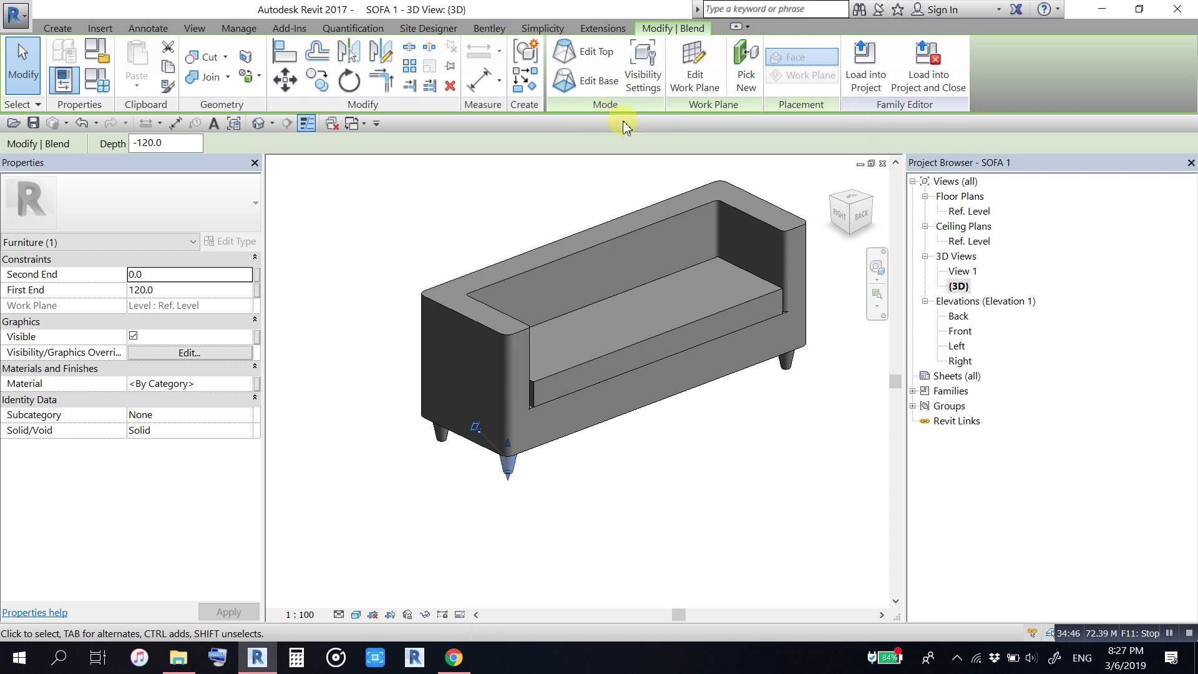
{"action": "left_click", "coordinate": [643, 65]}
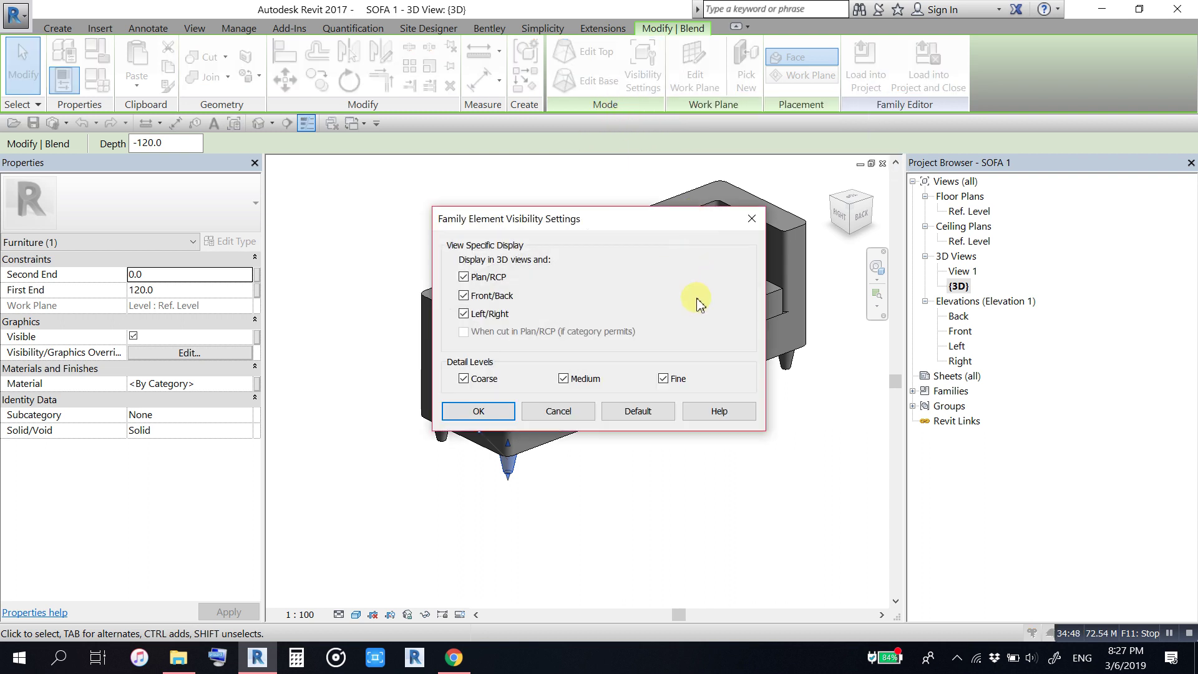
{"action": "left_click", "coordinate": [752, 218]}
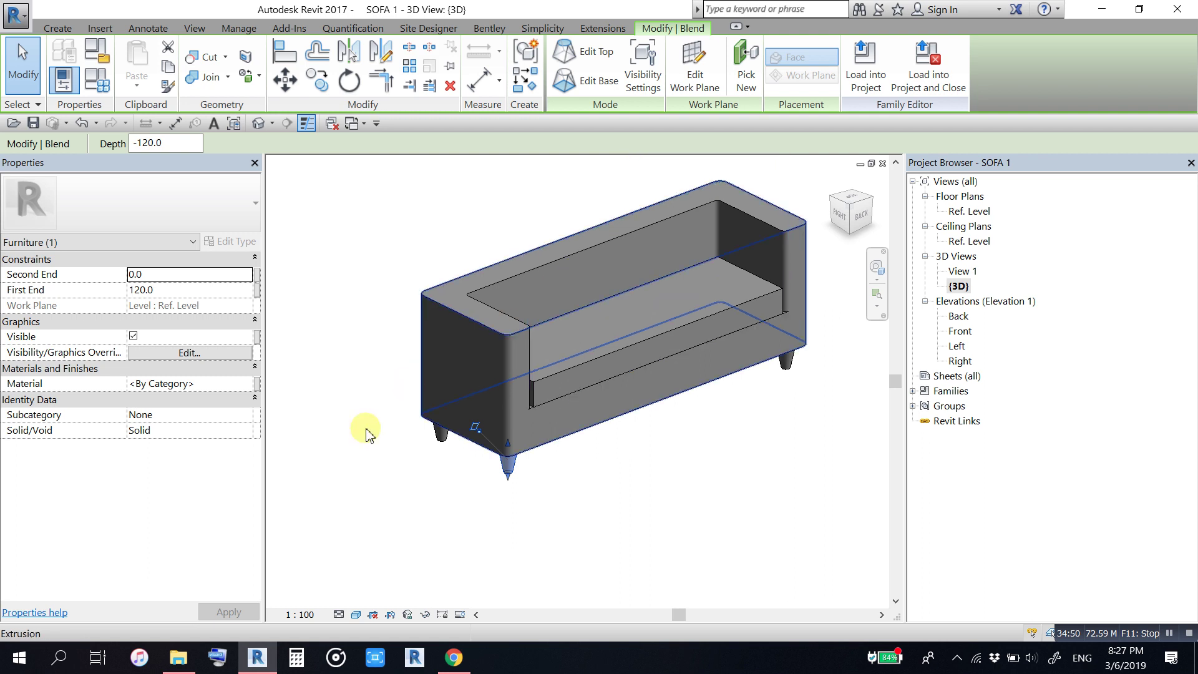
{"action": "left_click", "coordinate": [315, 471]}
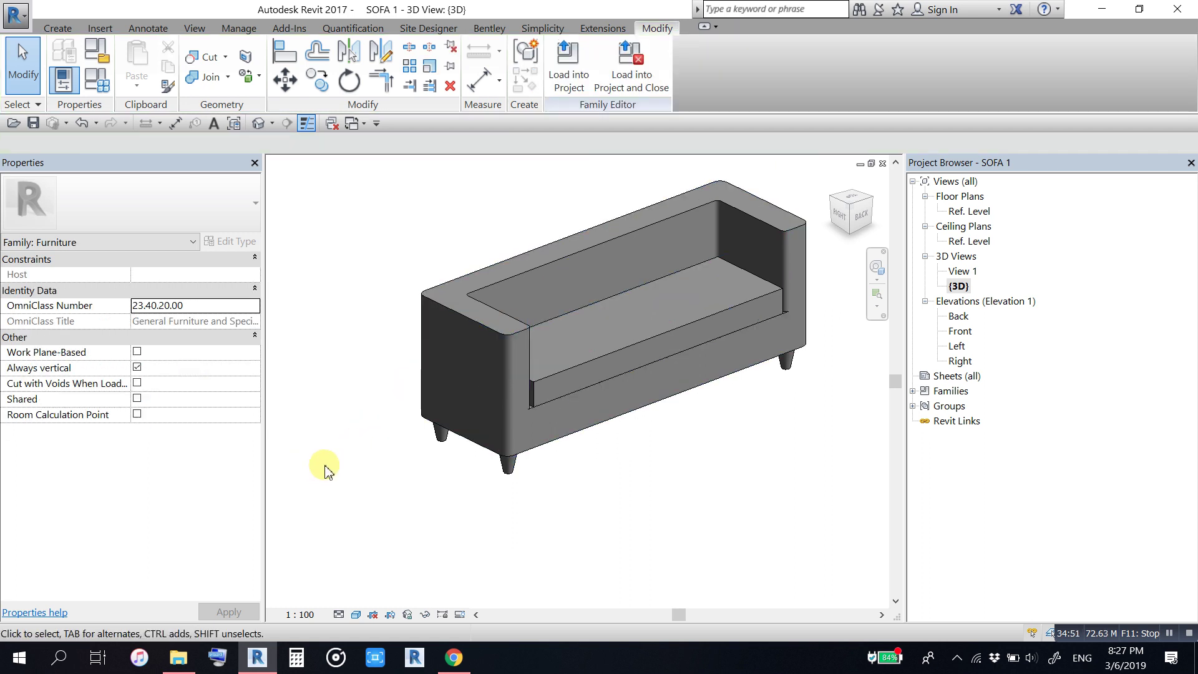
{"action": "left_click", "coordinate": [442, 436]}
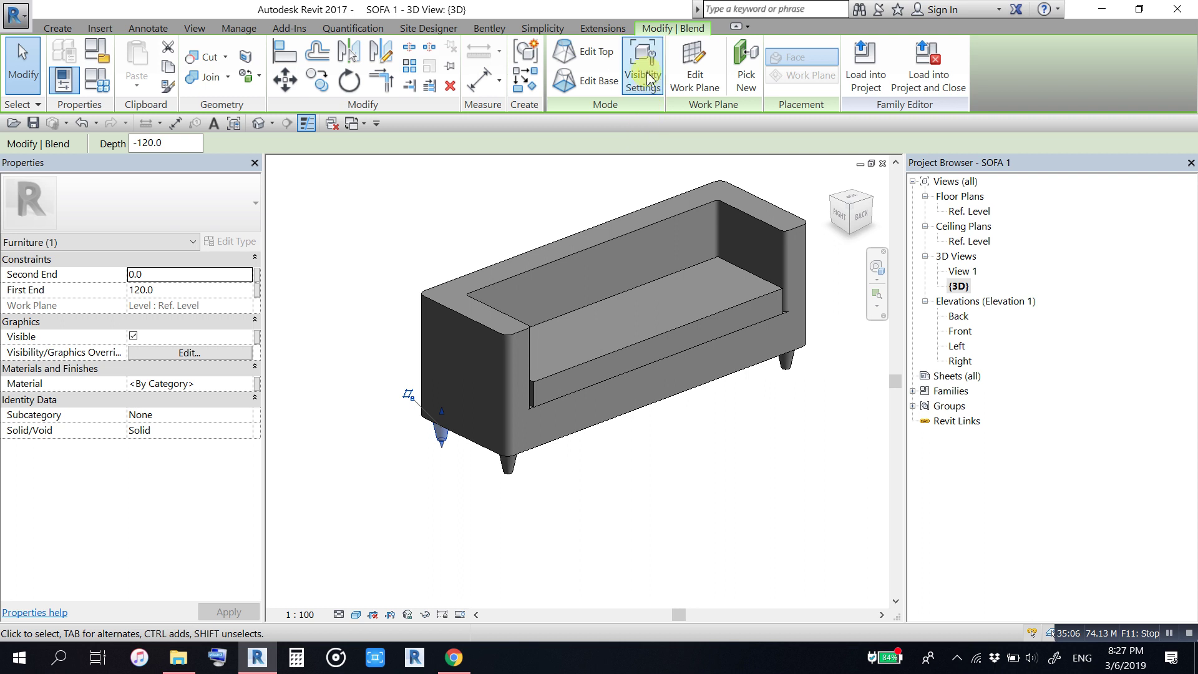
{"action": "left_click", "coordinate": [696, 71]}
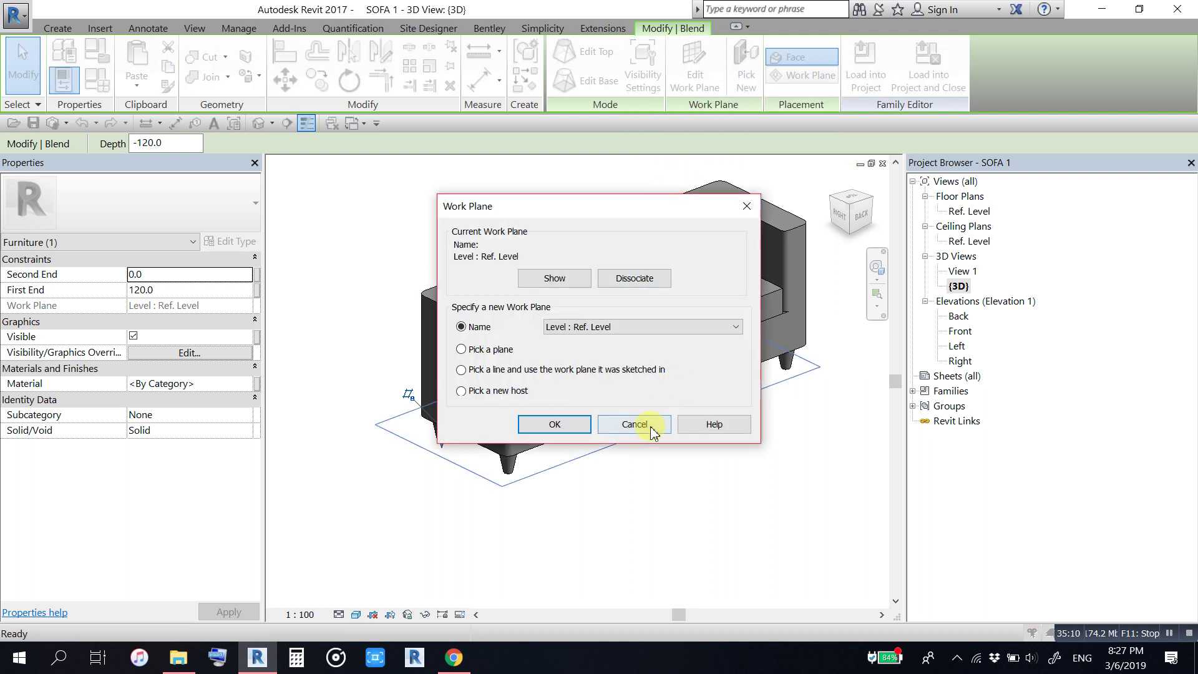
{"action": "left_click", "coordinate": [652, 431]}
{"action": "left_click", "coordinate": [730, 495]}
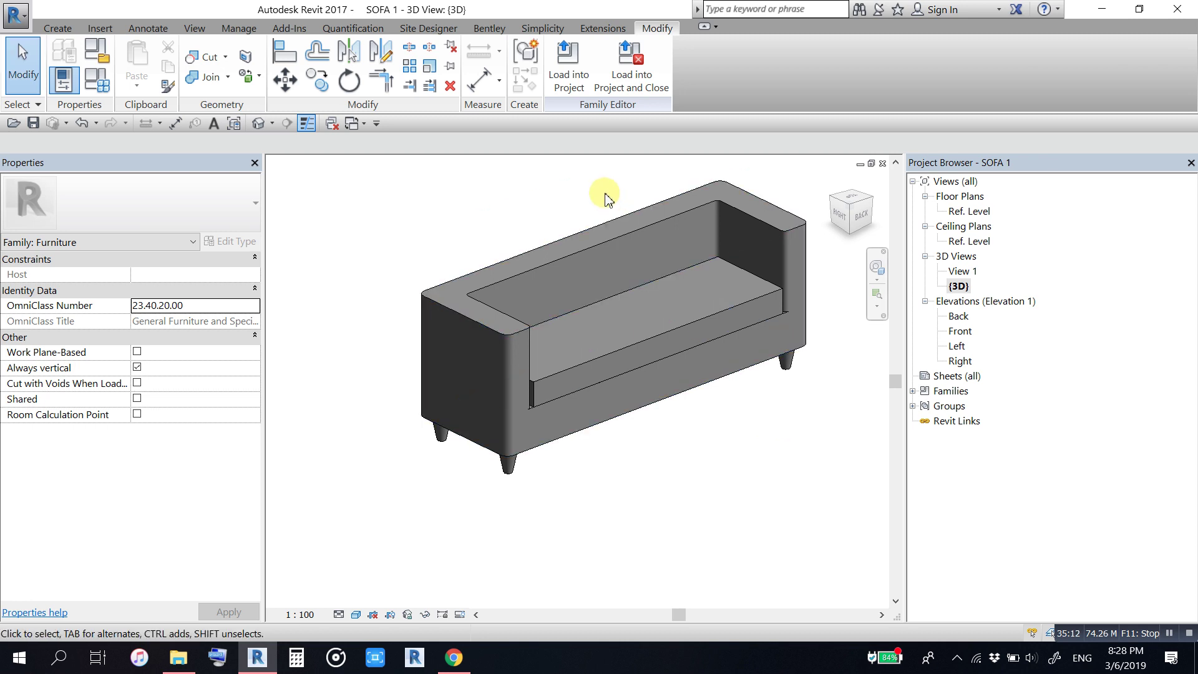
Step: Select the seat extrusion and add Leather - Dark Brown from the material library
{"action": "left_click", "coordinate": [556, 368]}
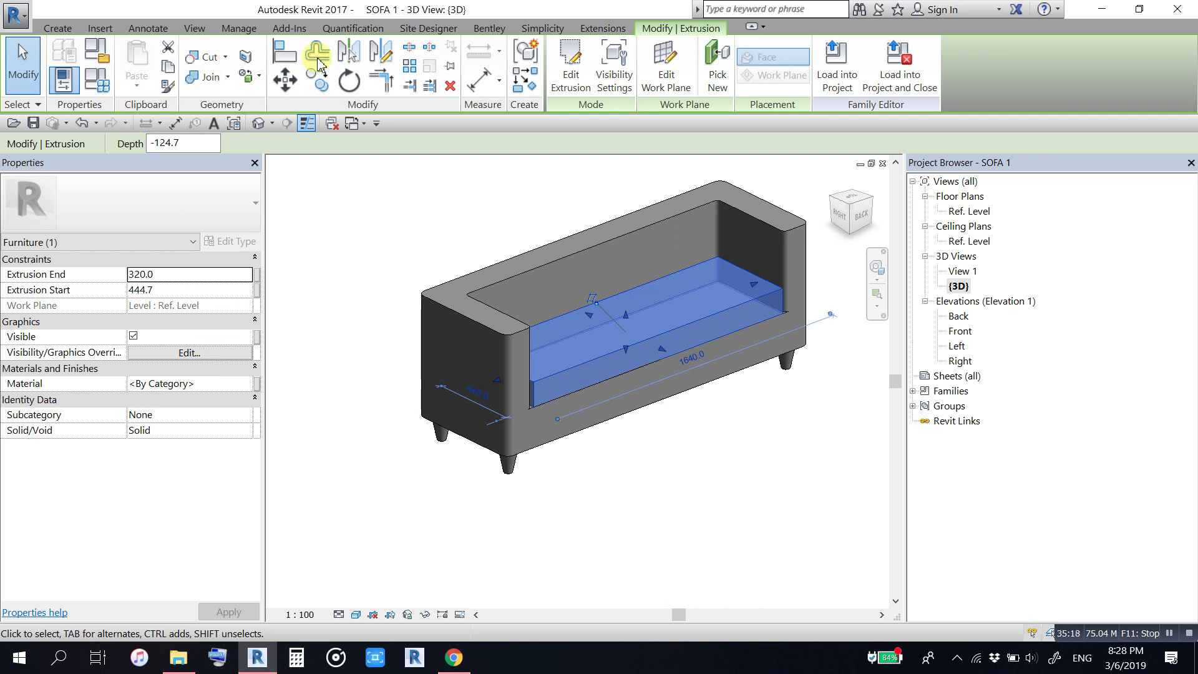
{"action": "left_click", "coordinate": [570, 56]}
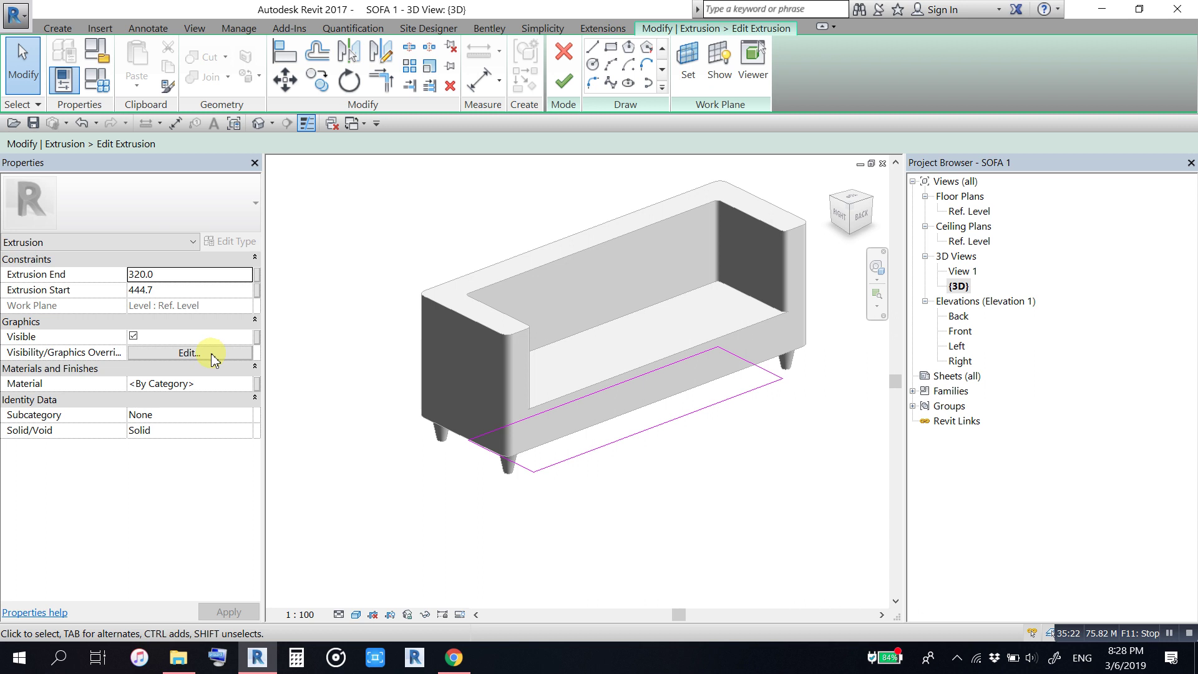
{"action": "left_click", "coordinate": [246, 386]}
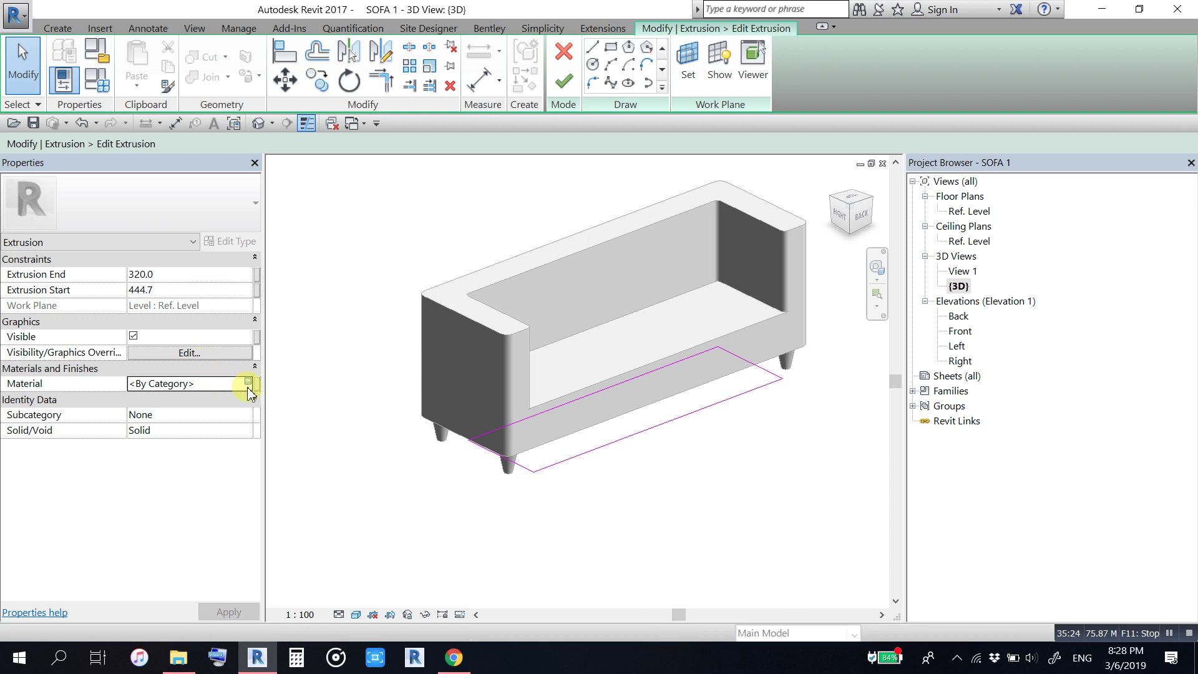
{"action": "left_click", "coordinate": [249, 382]}
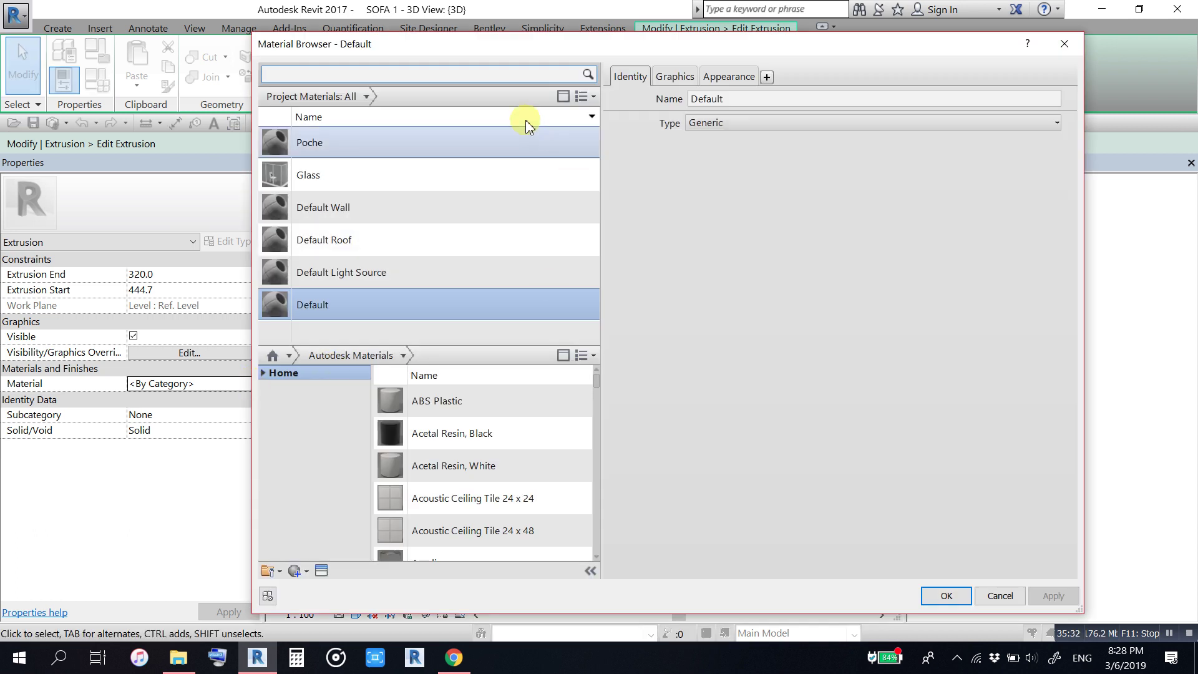
{"action": "left_click", "coordinate": [385, 74]}
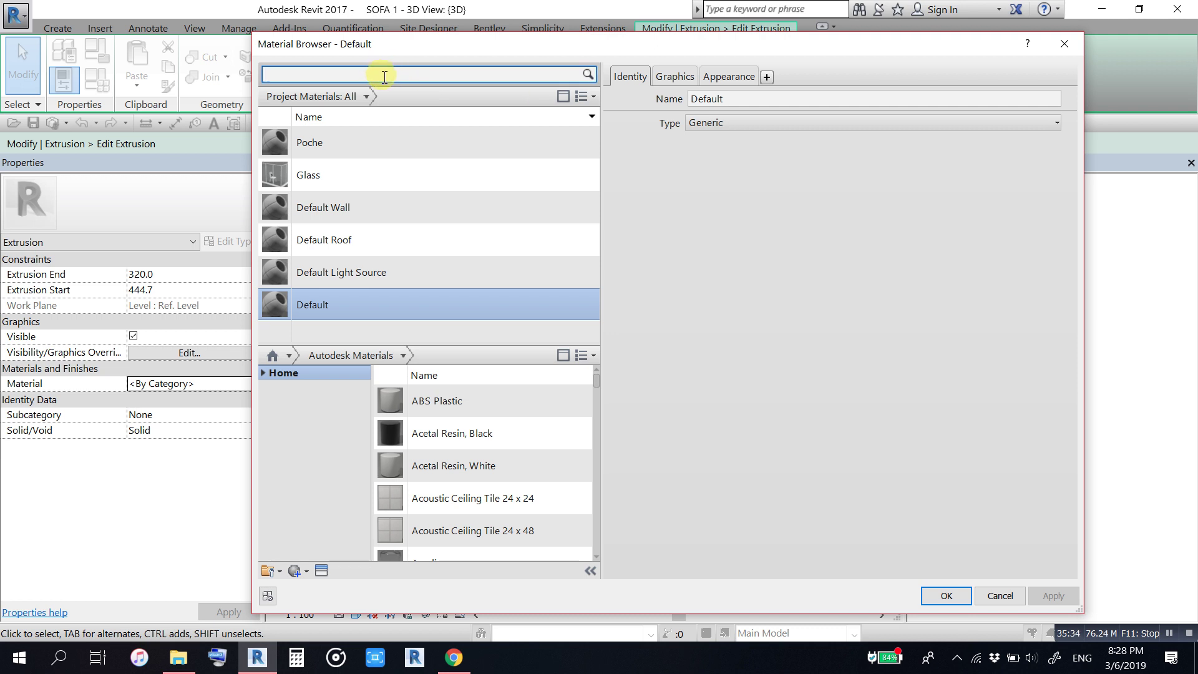
{"action": "type", "text": "LEATH"}
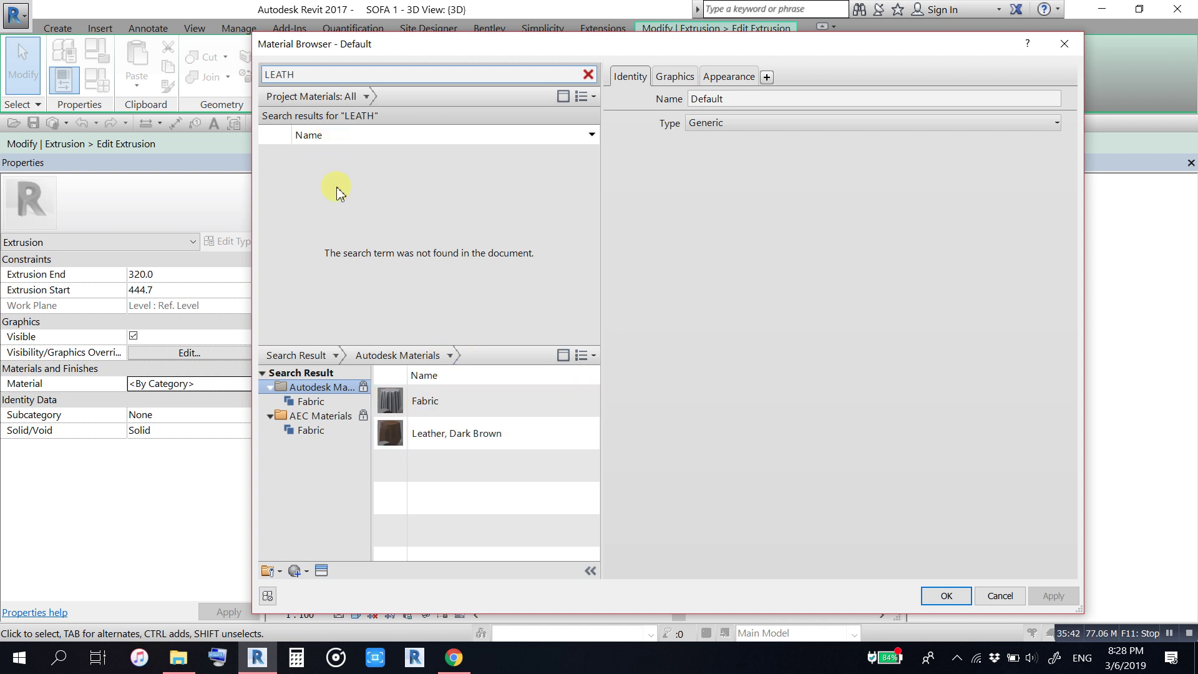
{"action": "left_click", "coordinate": [311, 431]}
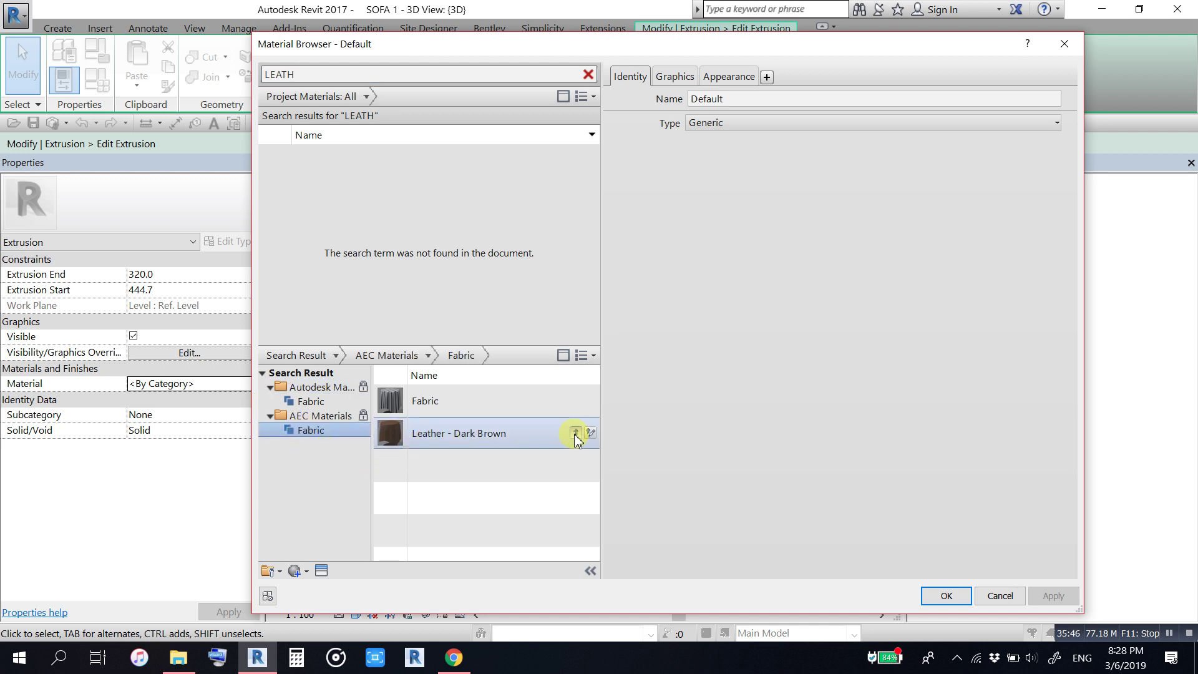
{"action": "left_click", "coordinate": [576, 435]}
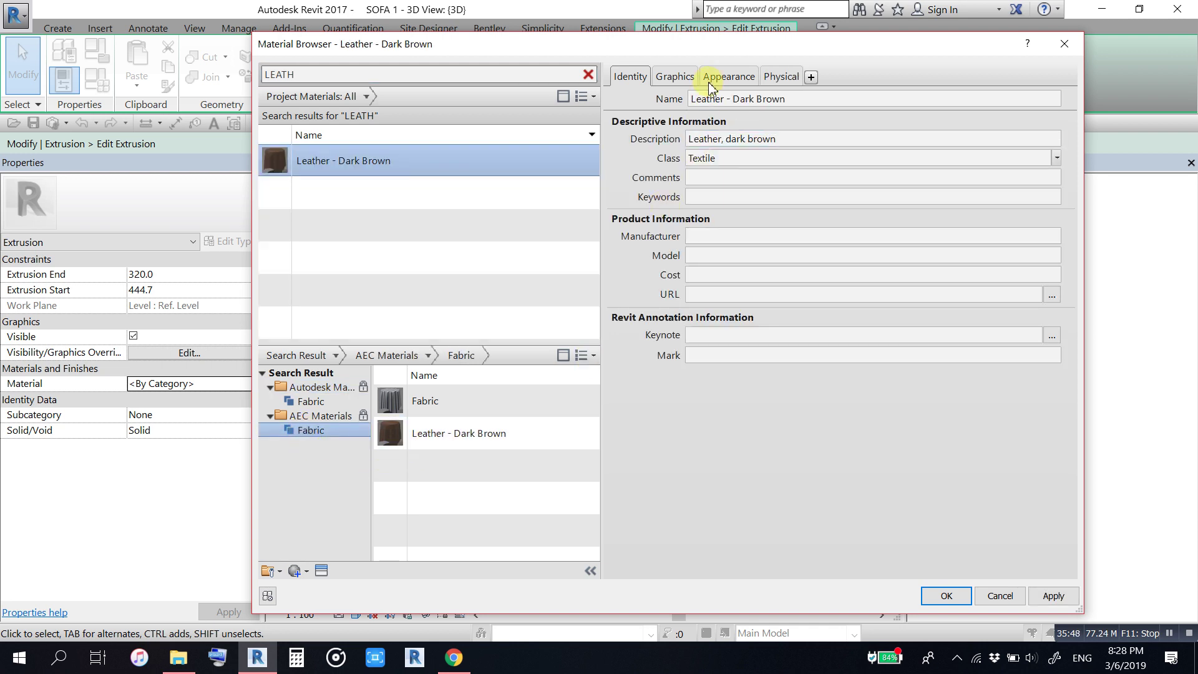
Step: Set Leather - Dark Brown's shading colour to a lighter brown, RGB 111 56 28
{"action": "left_click", "coordinate": [682, 78]}
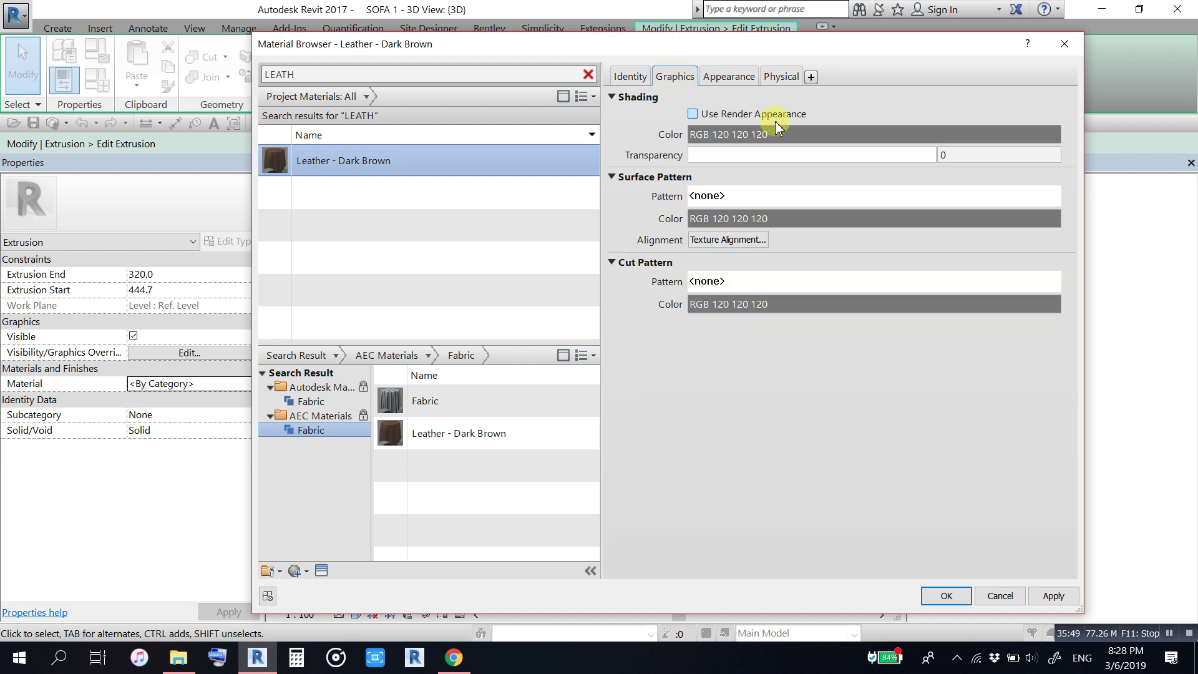
{"action": "left_click", "coordinate": [694, 115]}
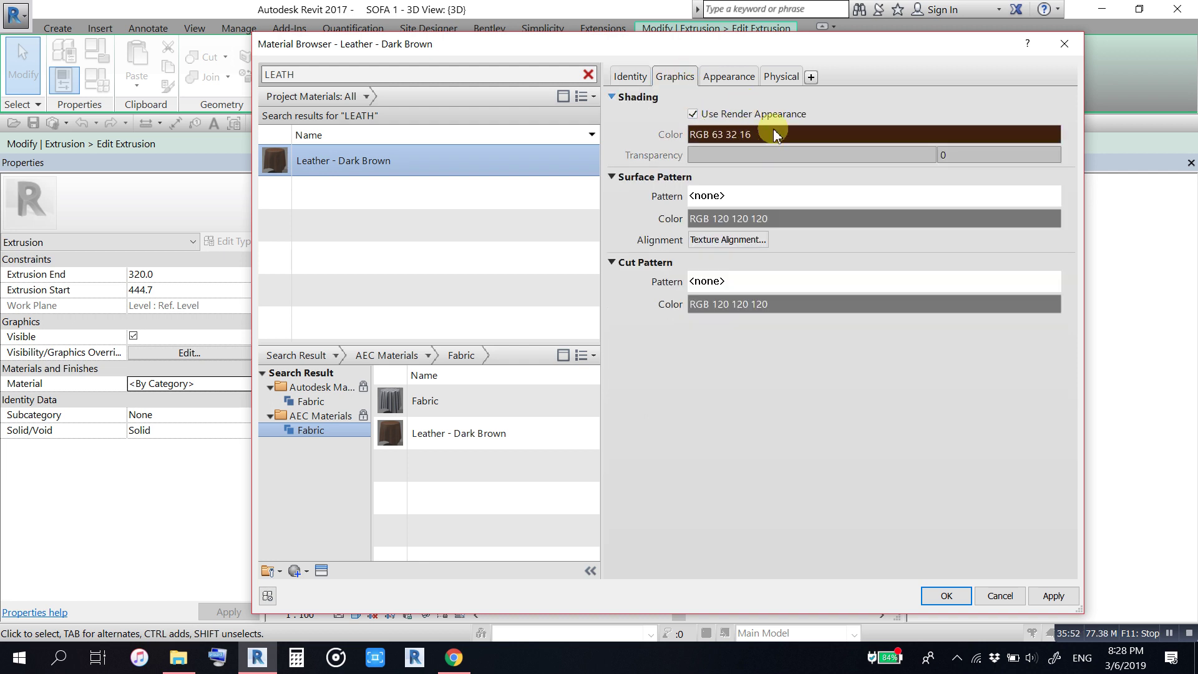
{"action": "left_click", "coordinate": [693, 115]}
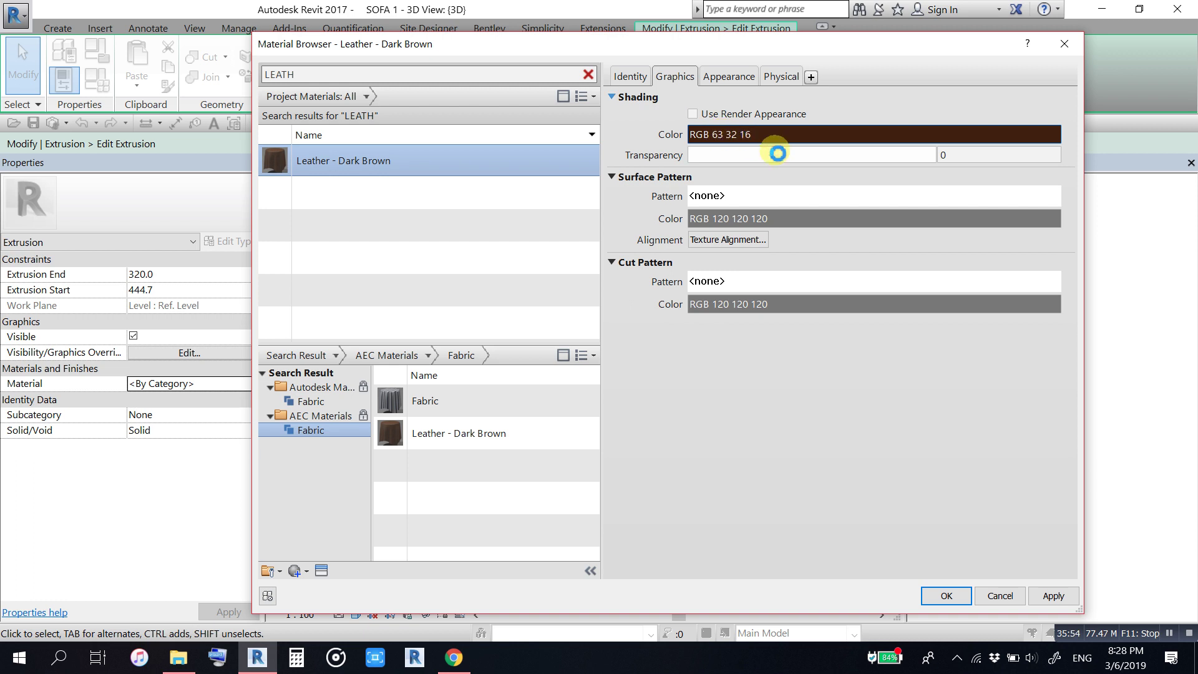
{"action": "left_click", "coordinate": [727, 135]}
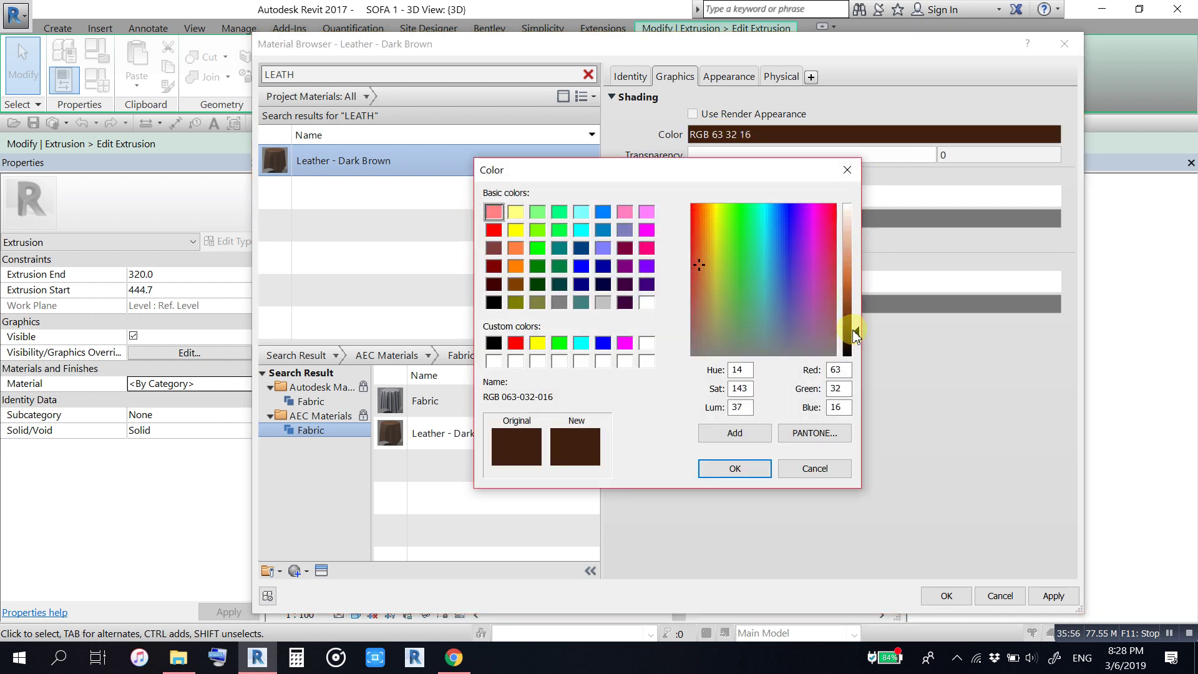
{"action": "left_click", "coordinate": [859, 322]}
{"action": "left_click_drag", "start_coordinate": [861, 323], "coordinate": [860, 315]}
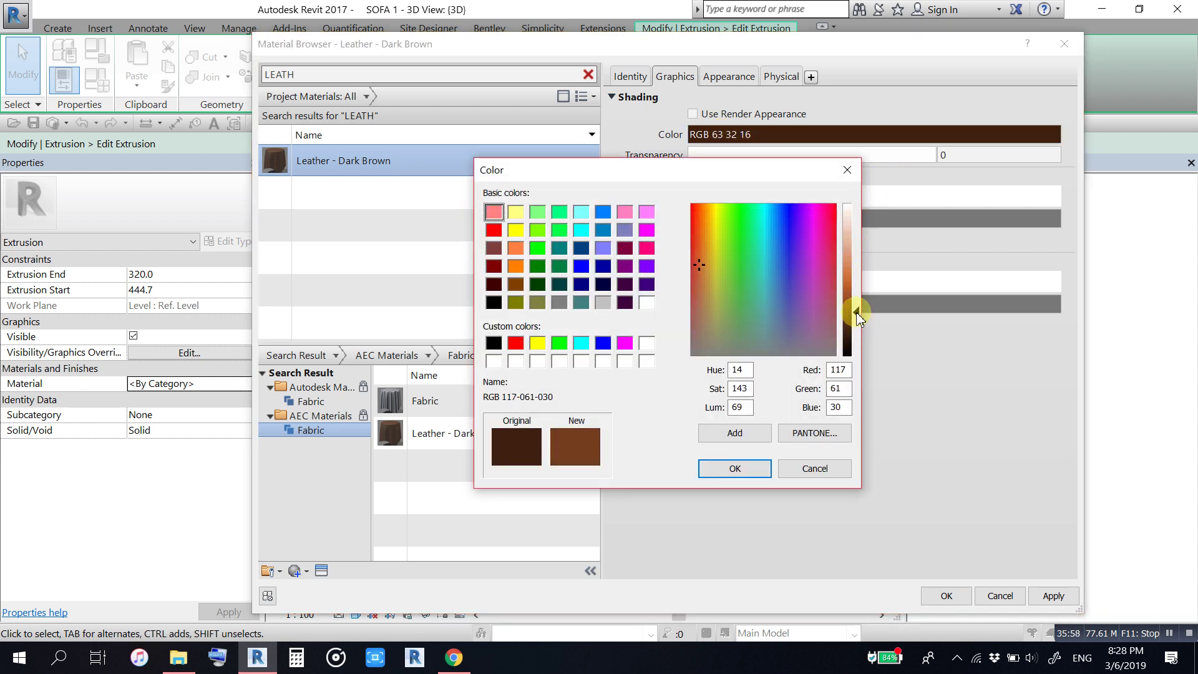
{"action": "left_click", "coordinate": [751, 475]}
Step: Apply Leather - Dark Brown to the seat, finish the extrusion edit, and orbit to check it
{"action": "left_click", "coordinate": [949, 597]}
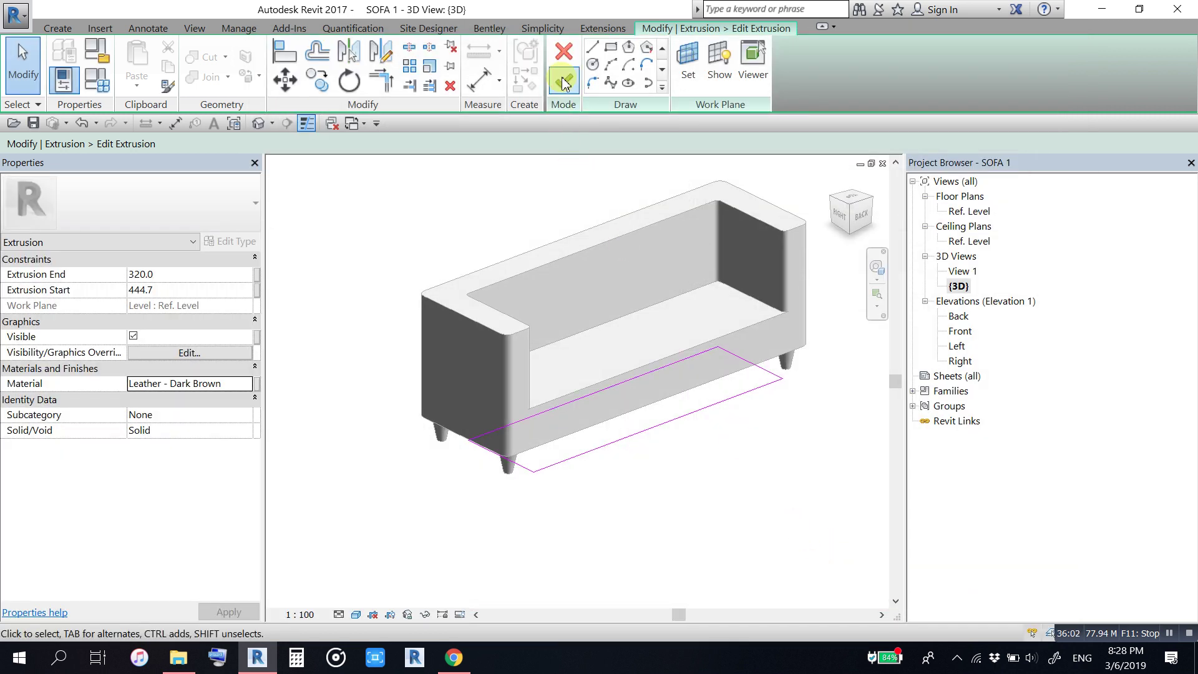
{"action": "left_click", "coordinate": [563, 80]}
{"action": "left_click", "coordinate": [774, 557]}
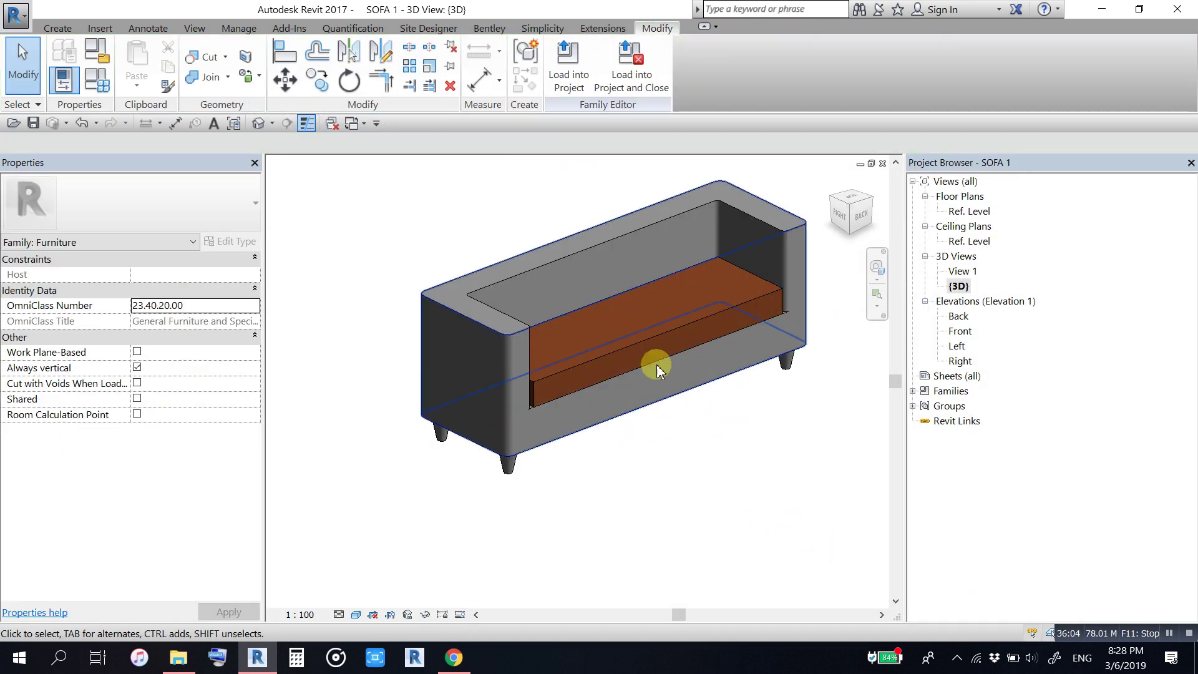
{"action": "mouse_move", "coordinate": [726, 517]}
{"action": "middle_mouse_down", "text": "shift"}
{"action": "mouse_move", "coordinate": [737, 340]}
{"action": "mouse_move", "coordinate": [565, 485]}
{"action": "middle_mouse_up", "text": "shift"}
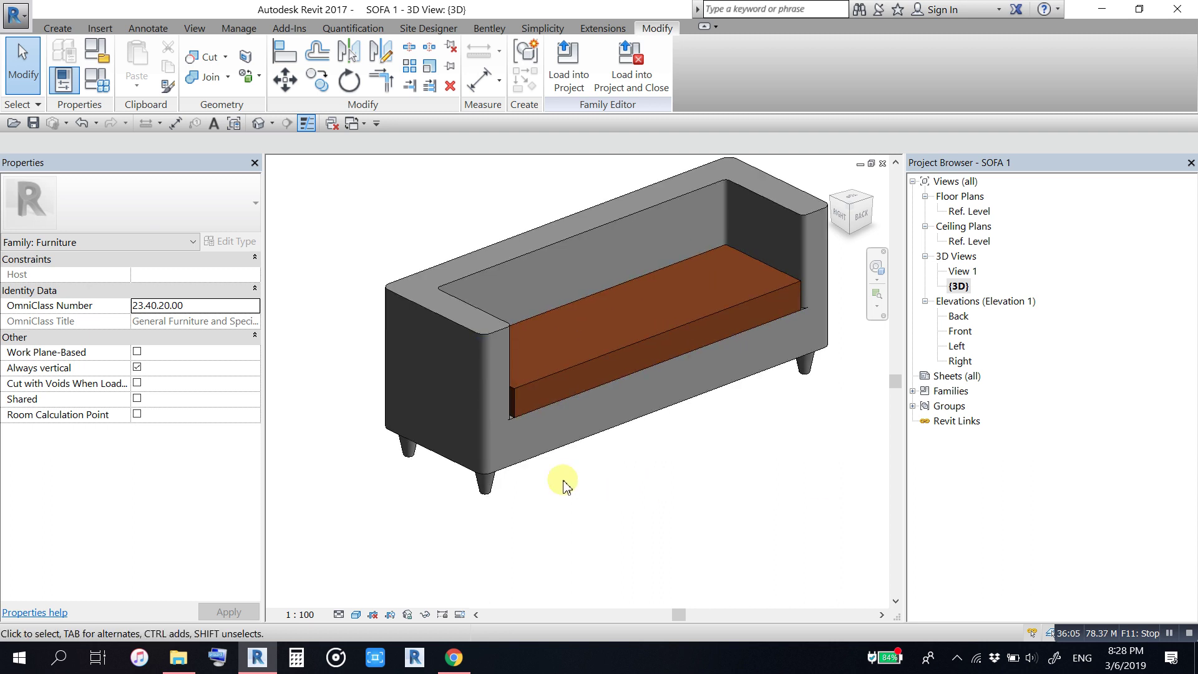
Step: Select the sofa body extrusion and add Linen, Beige from the fabric materials
{"action": "left_click", "coordinate": [532, 451]}
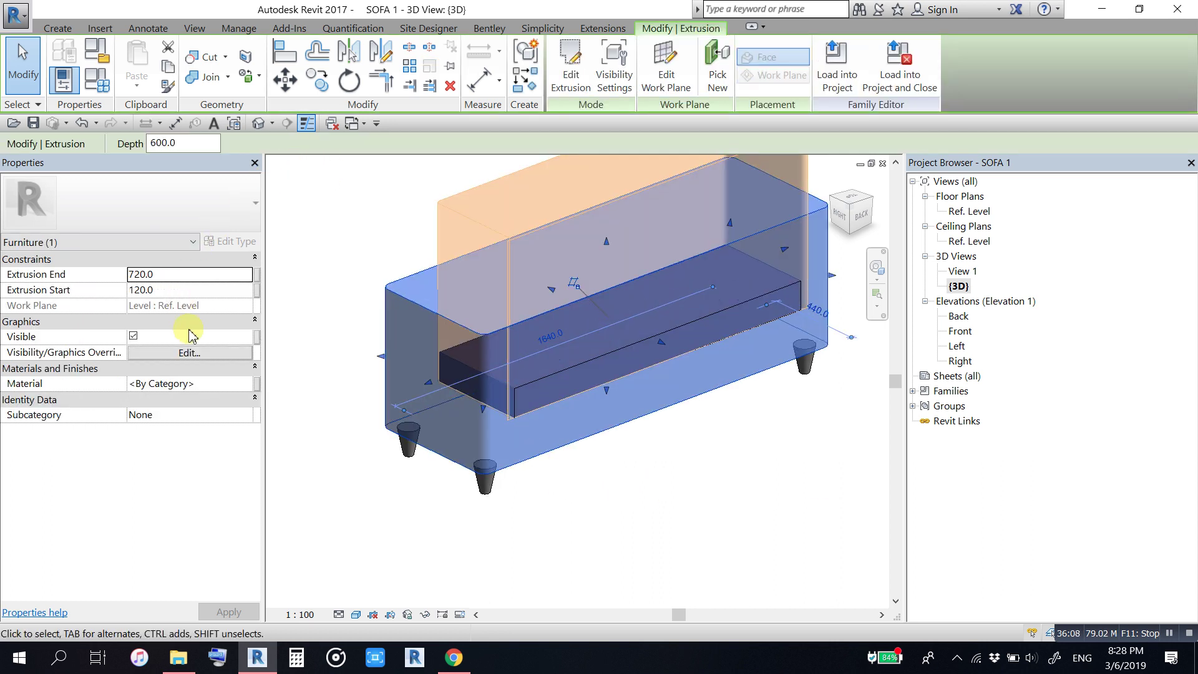
{"action": "left_click", "coordinate": [568, 58]}
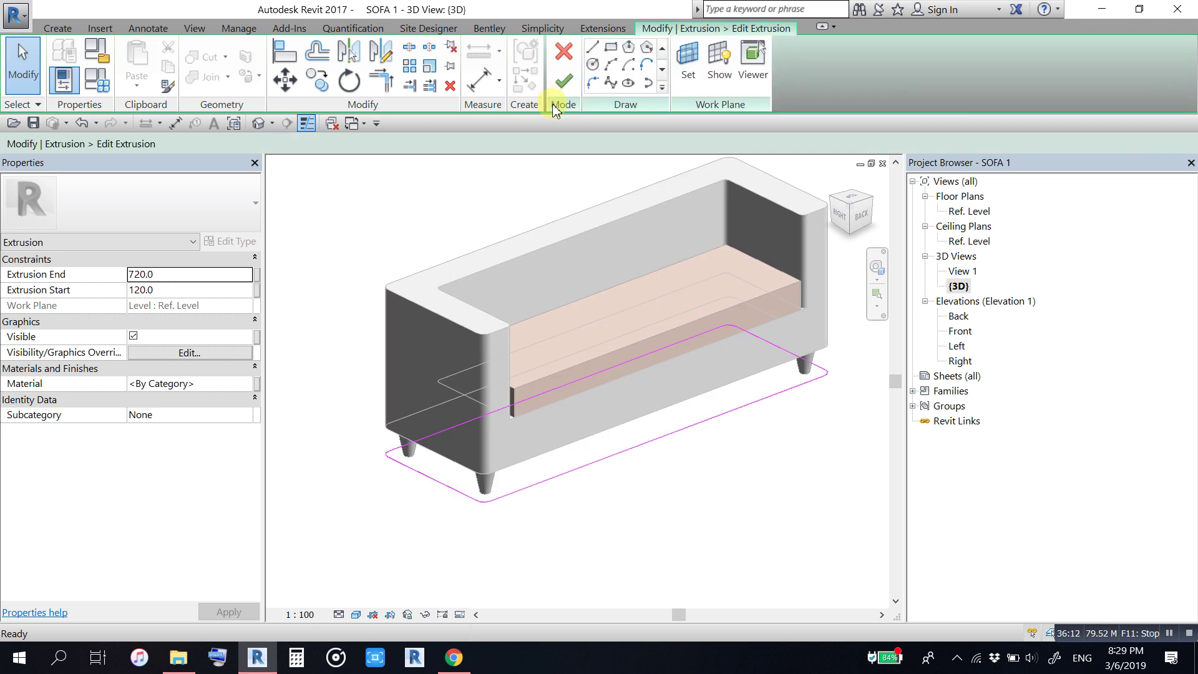
{"action": "left_click", "coordinate": [572, 63]}
{"action": "left_click", "coordinate": [509, 309]}
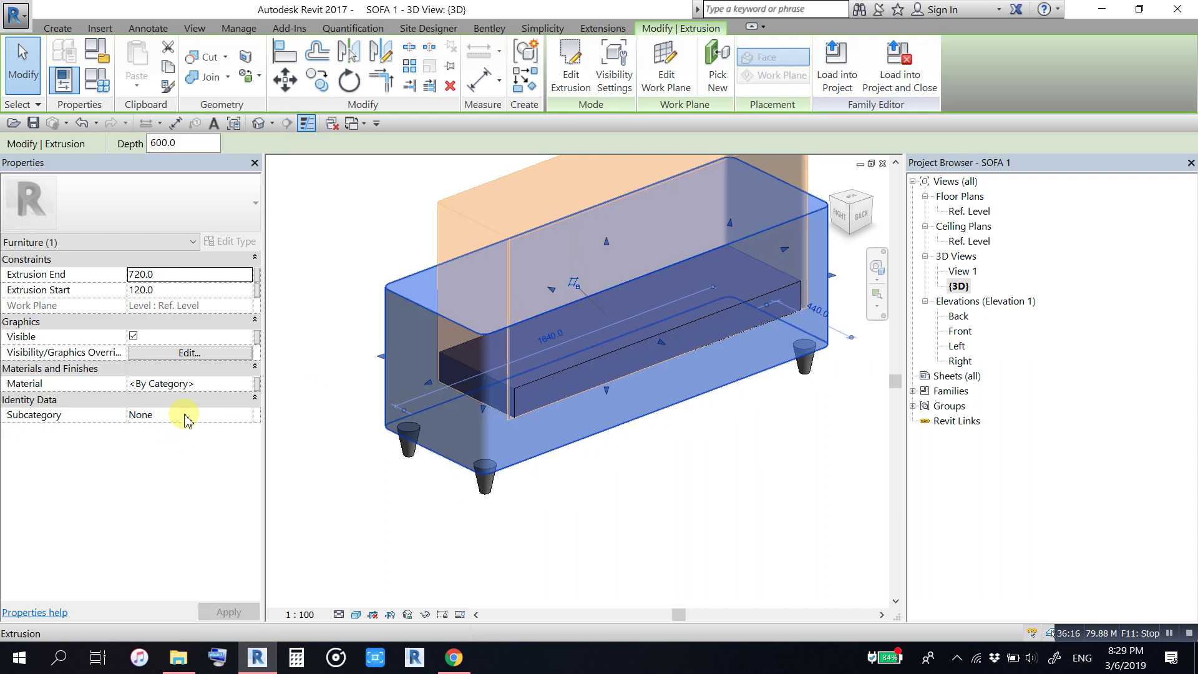
{"action": "left_click", "coordinate": [244, 387]}
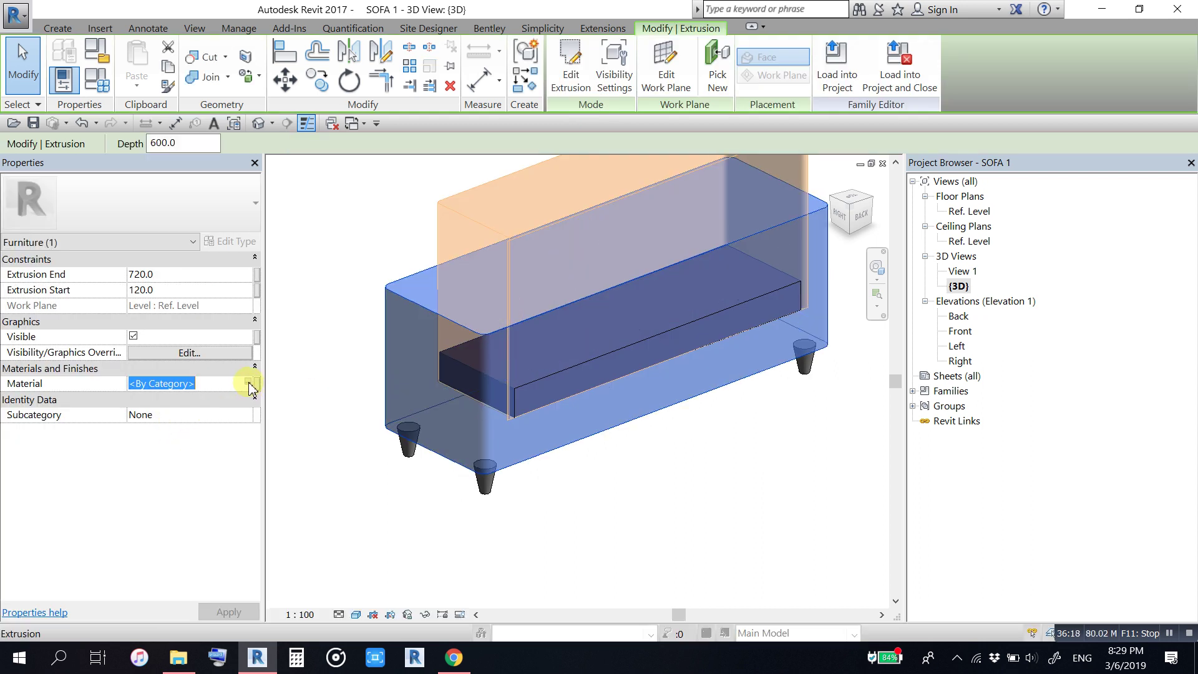
{"action": "left_click", "coordinate": [249, 382]}
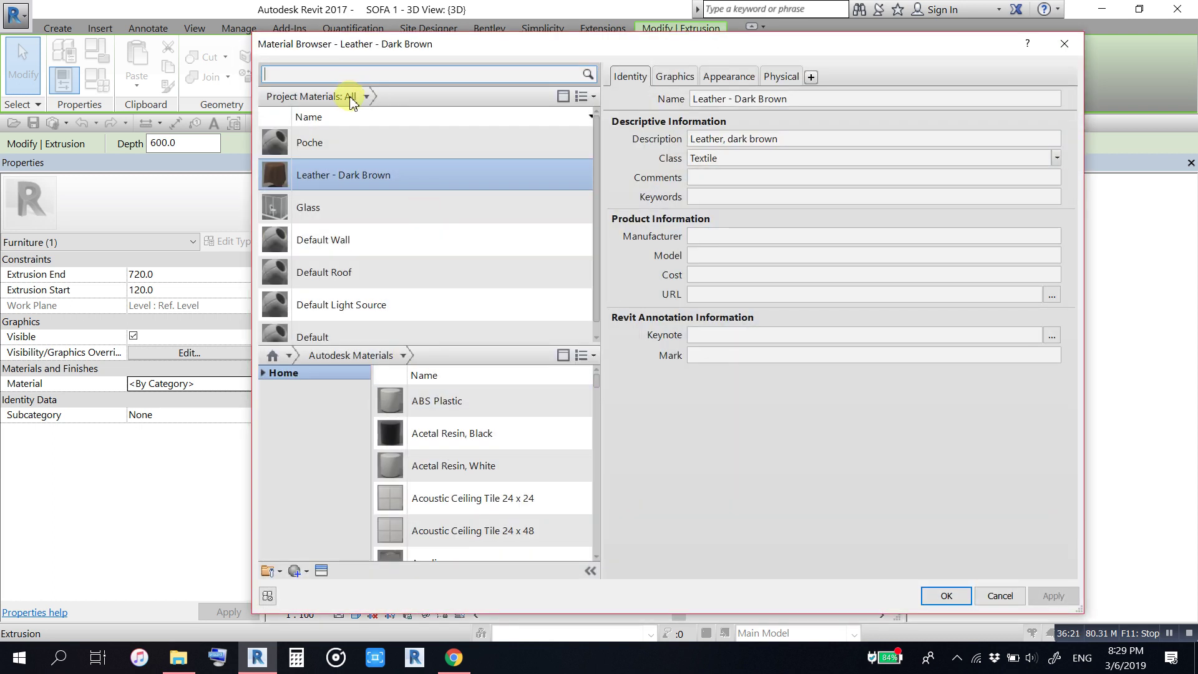
{"action": "type", "text": "FA"}
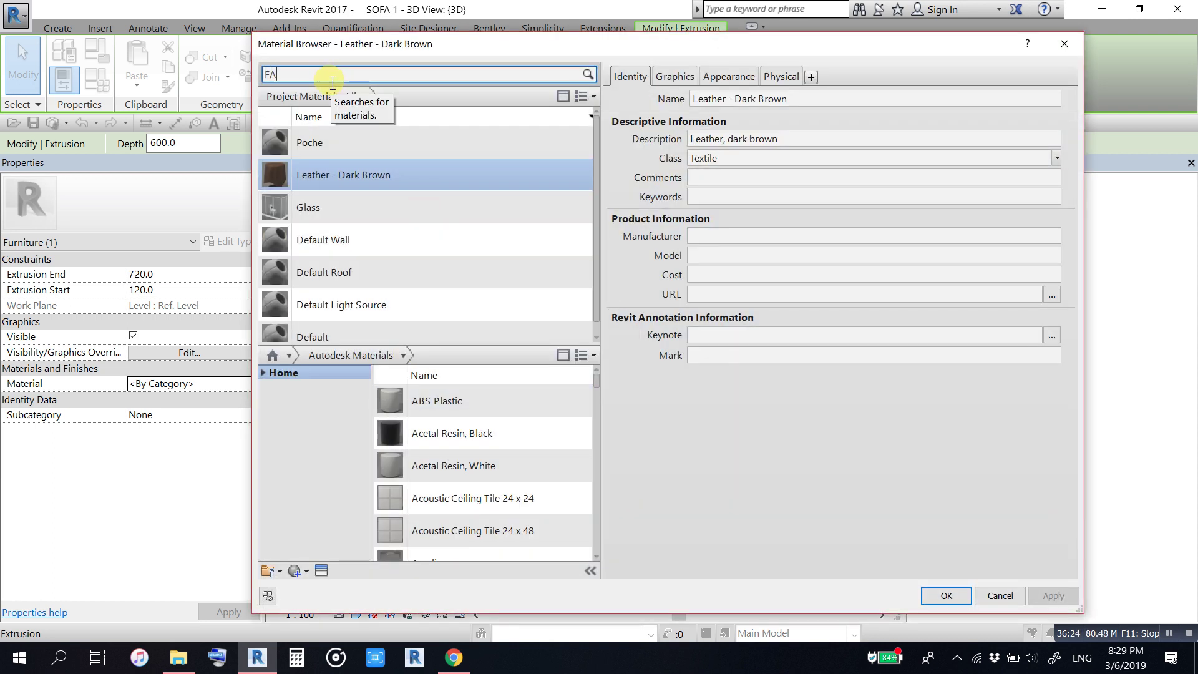
{"action": "key", "text": "Return"}
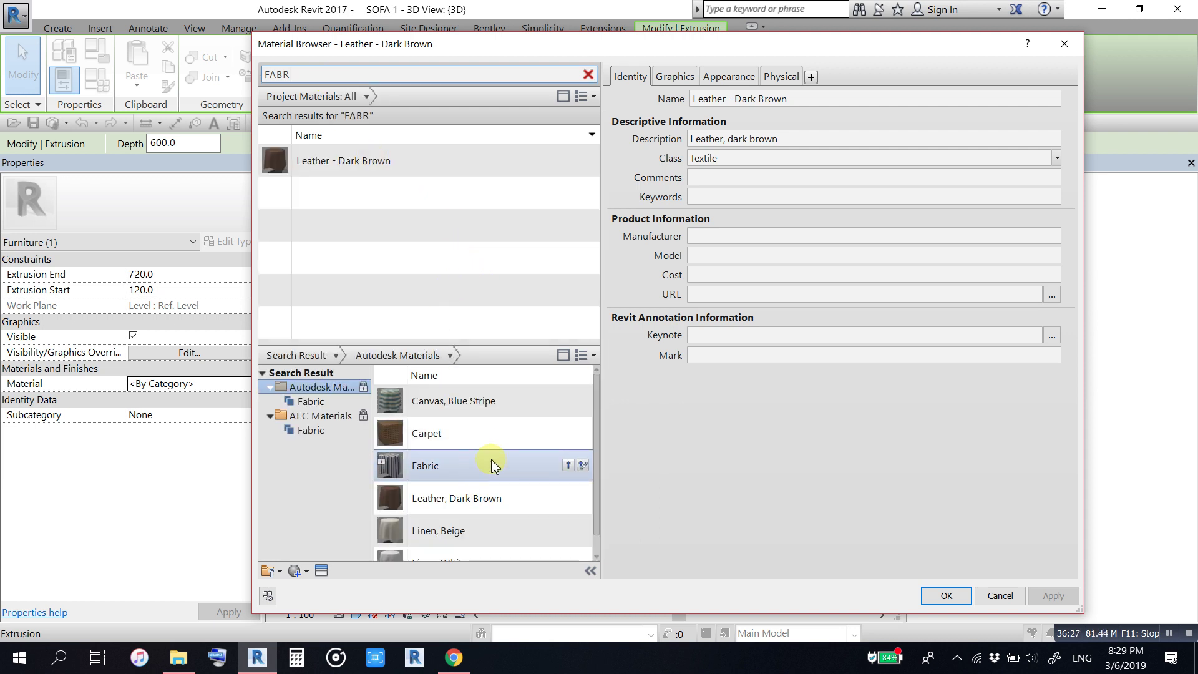
{"action": "scroll", "coordinate": [494, 461], "scroll_direction": "down", "scroll_amount": 1}
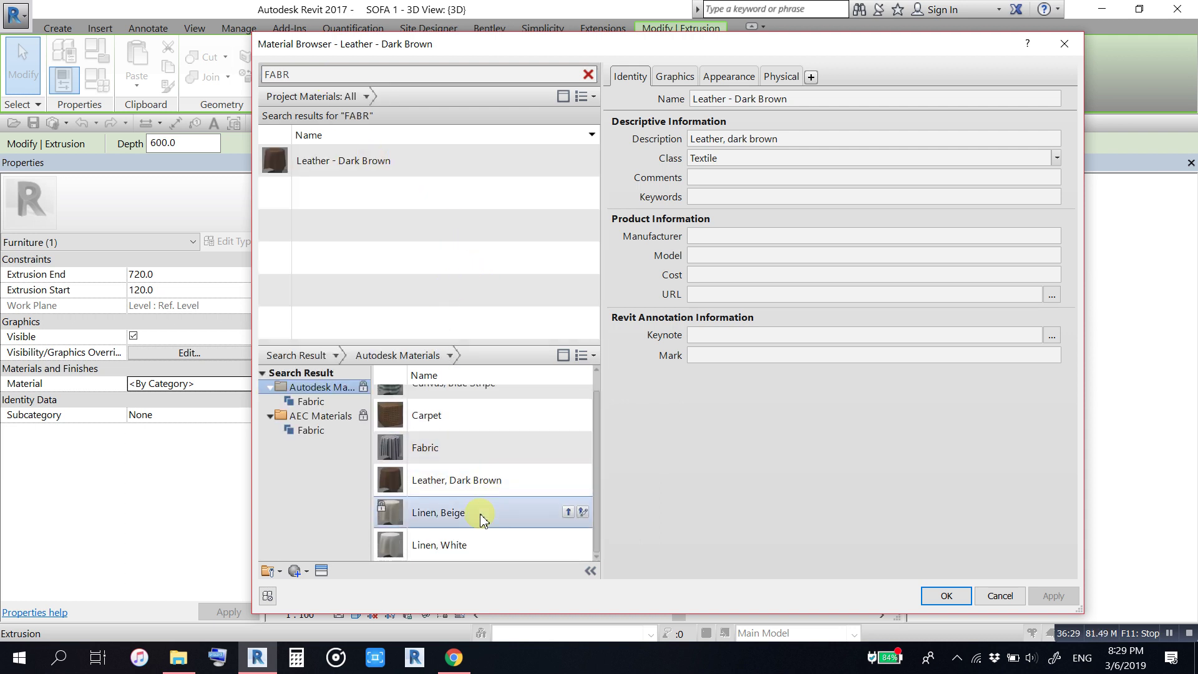
{"action": "left_click", "coordinate": [568, 512]}
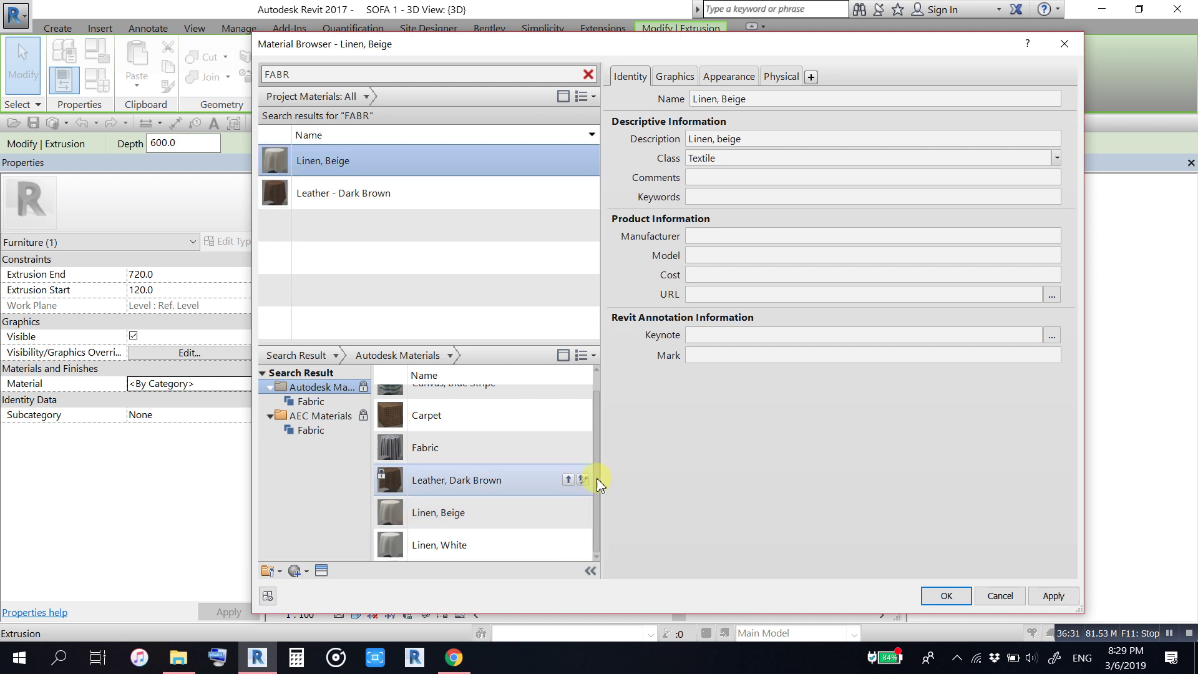
Step: Darken Linen, Beige's shading colour to RGB 176 170 142 and apply it to the body
{"action": "left_click", "coordinate": [683, 79]}
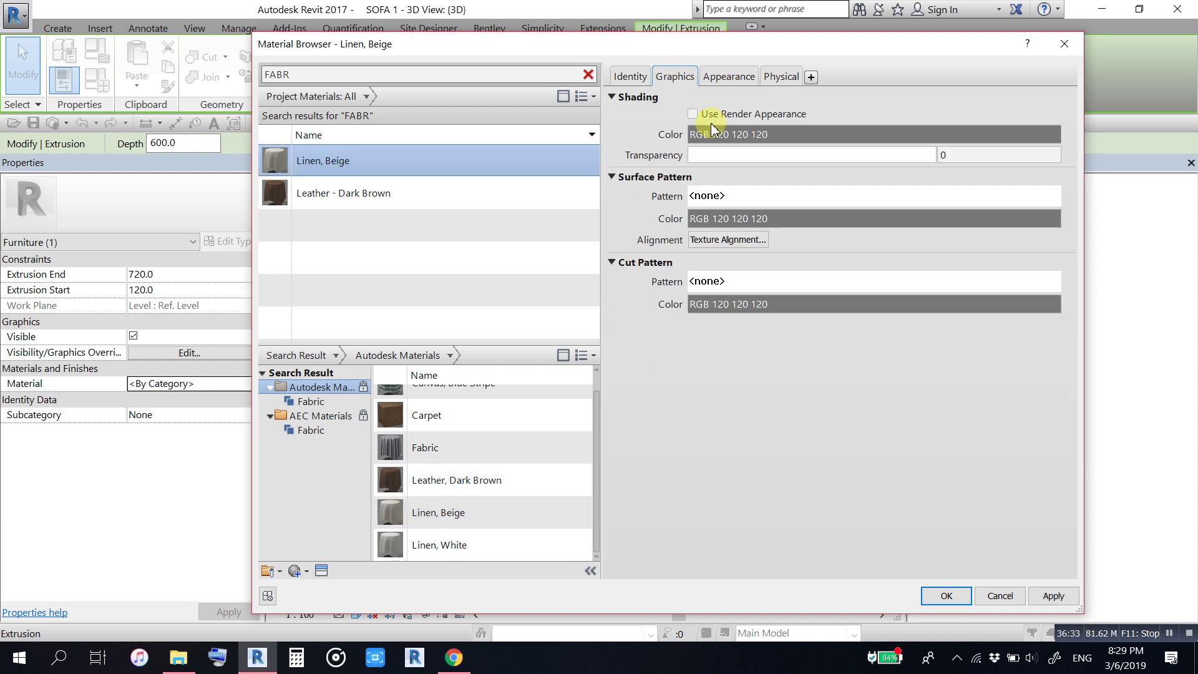
{"action": "left_click", "coordinate": [693, 114]}
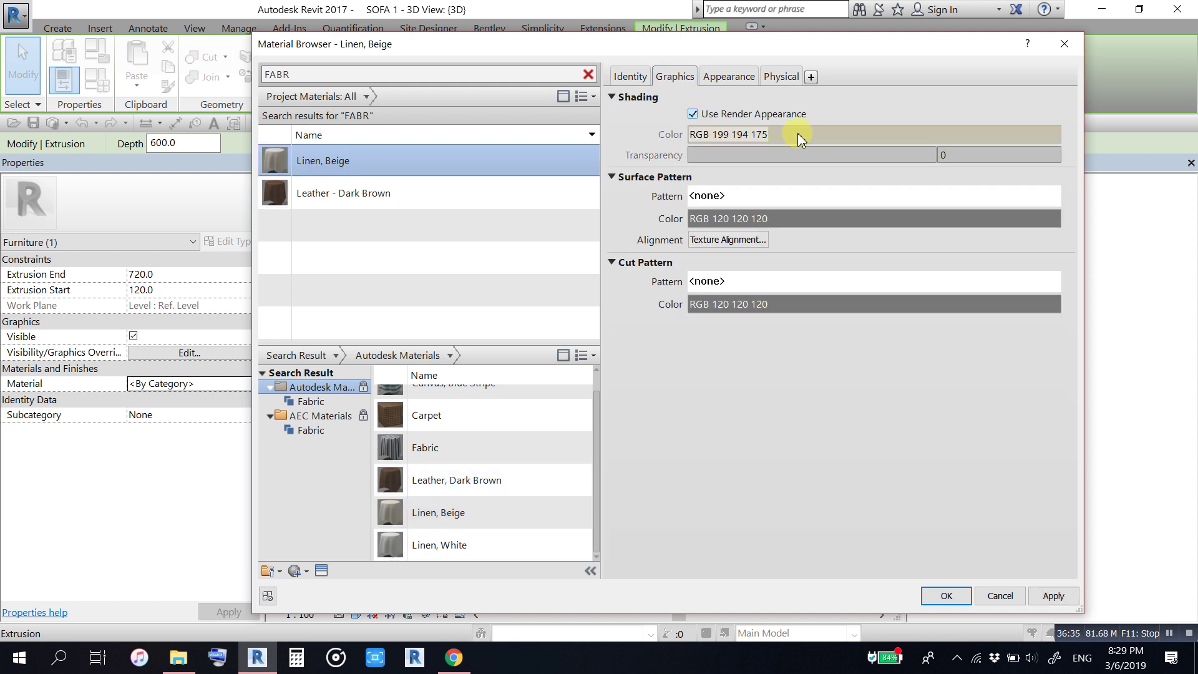
{"action": "left_click", "coordinate": [693, 114]}
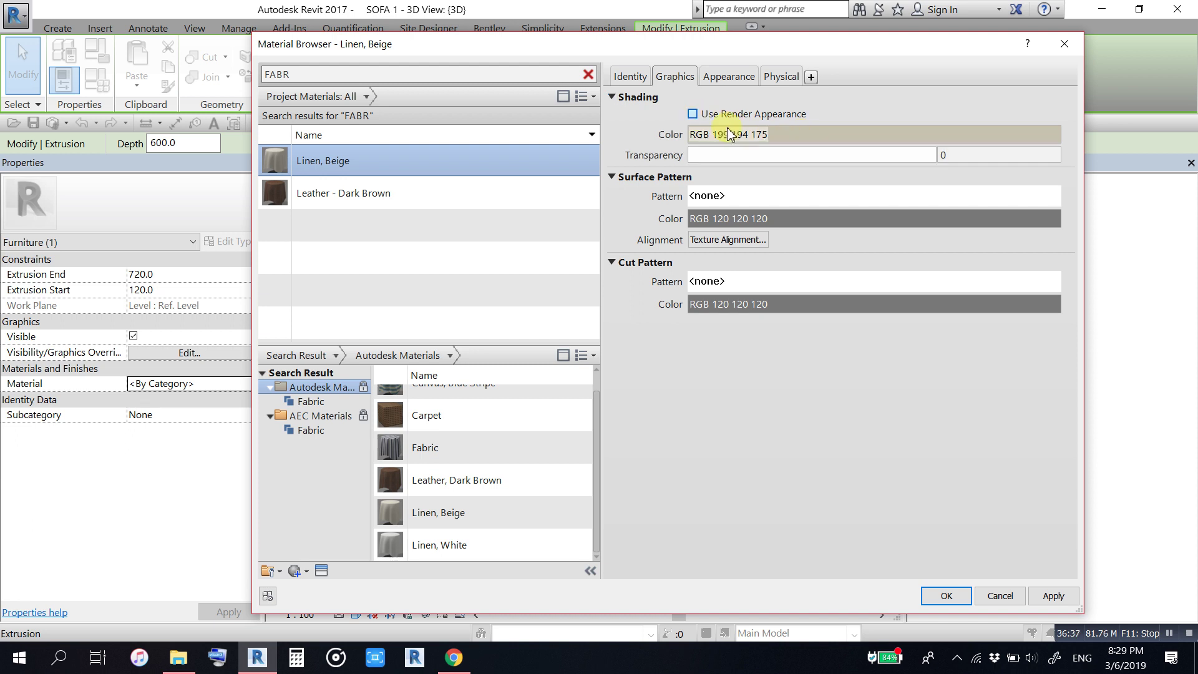
{"action": "left_click", "coordinate": [792, 134]}
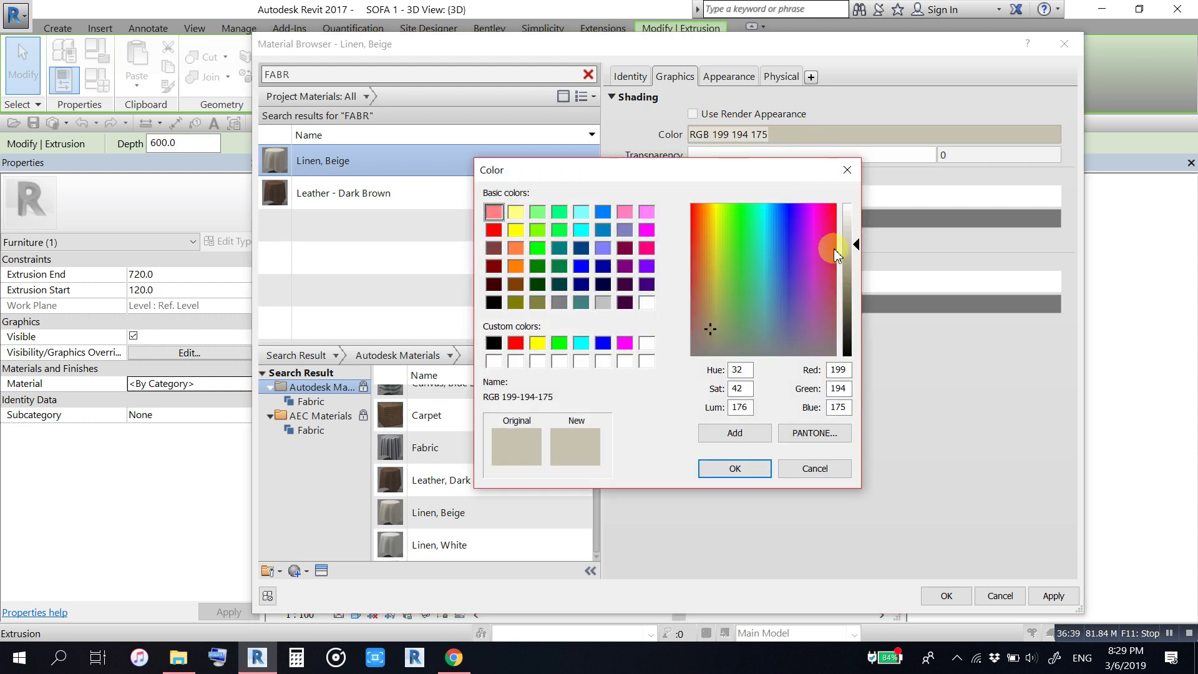
{"action": "left_click_drag", "start_coordinate": [855, 246], "coordinate": [858, 259]}
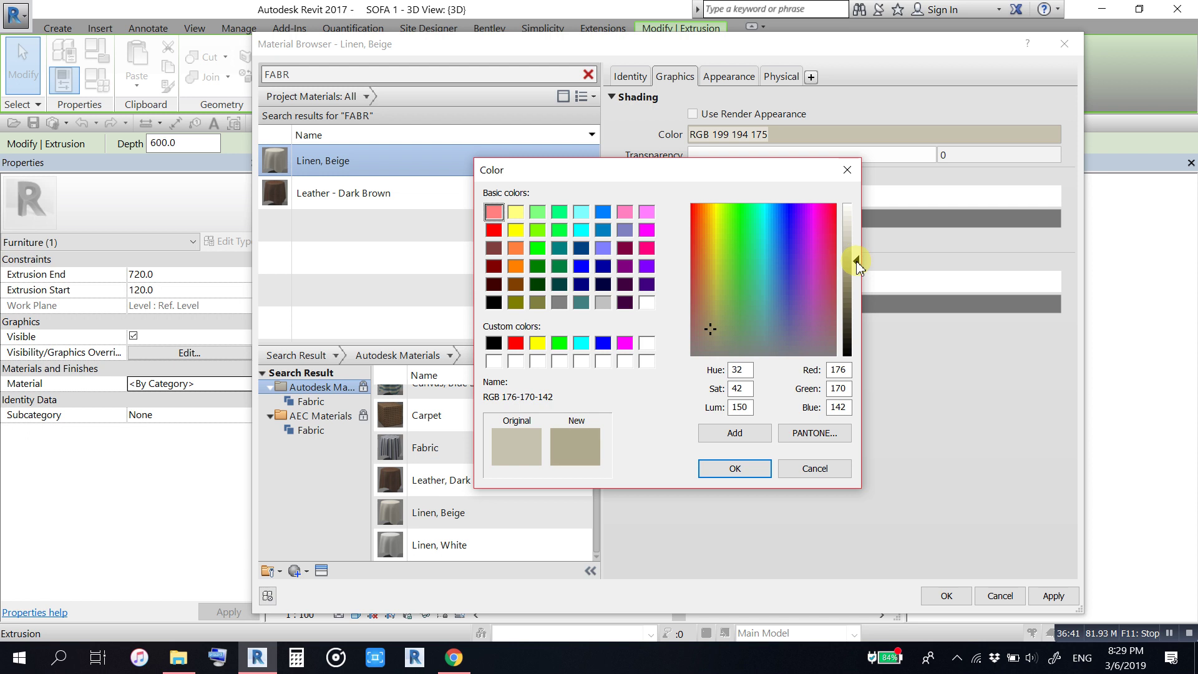
{"action": "left_click", "coordinate": [755, 477]}
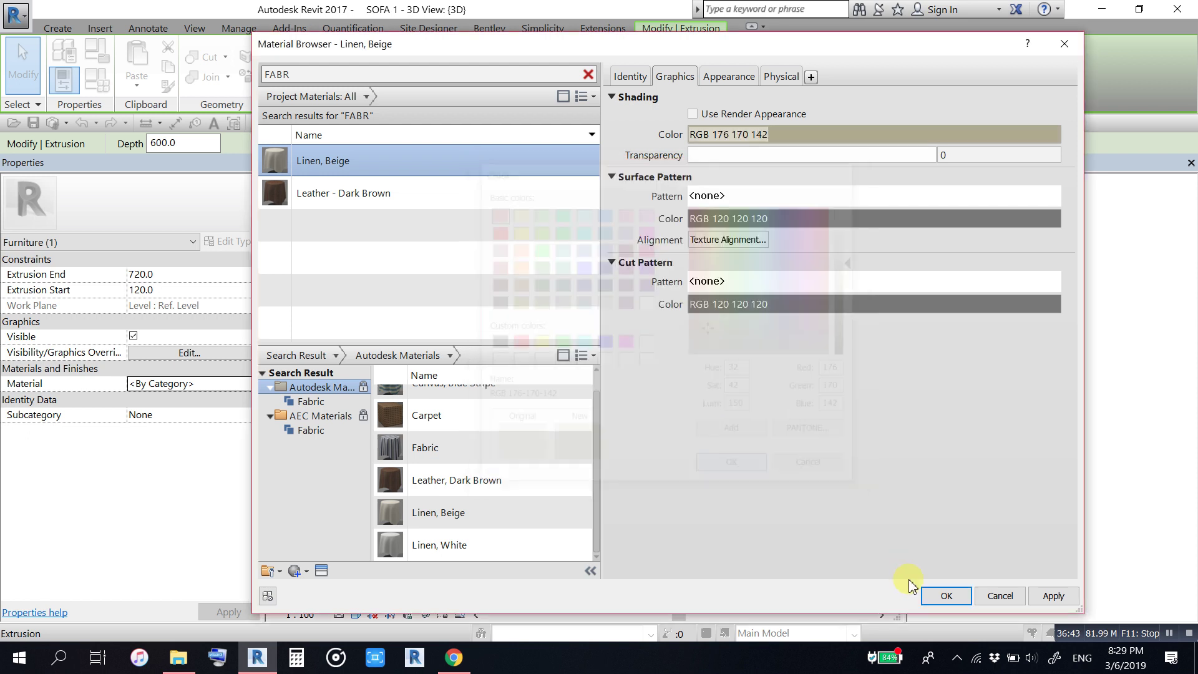
{"action": "left_click", "coordinate": [946, 596]}
{"action": "left_click", "coordinate": [743, 540]}
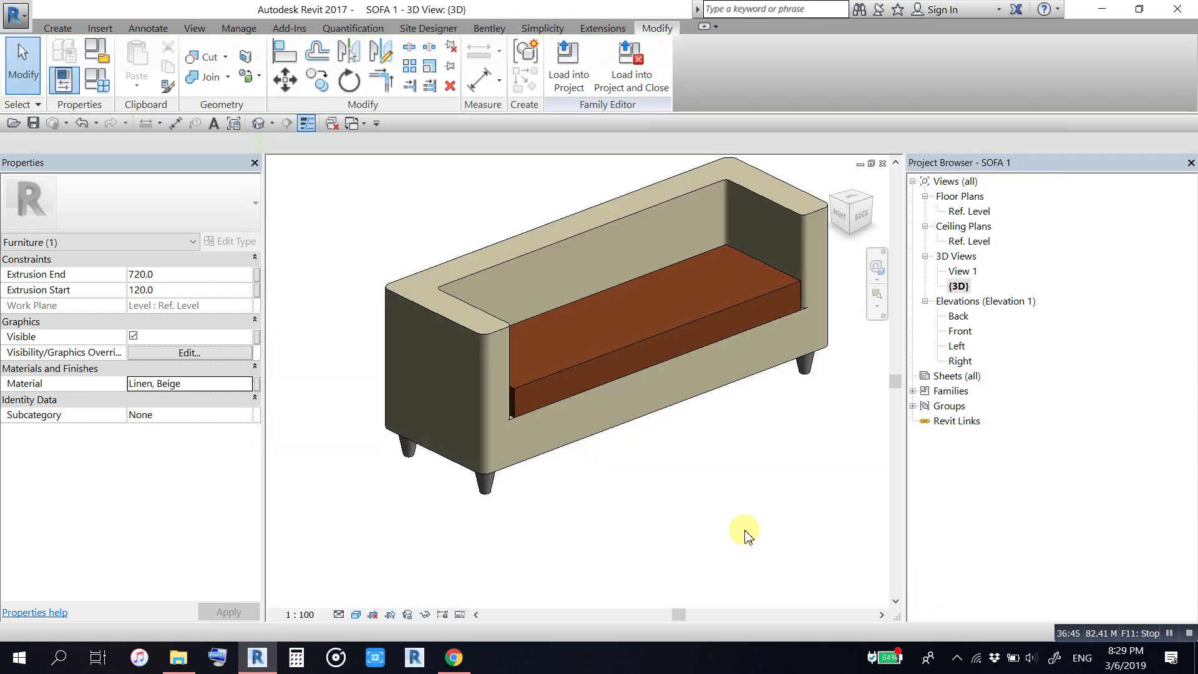
{"action": "middle_click_drag", "start_coordinate": [789, 481], "coordinate": [759, 486]}
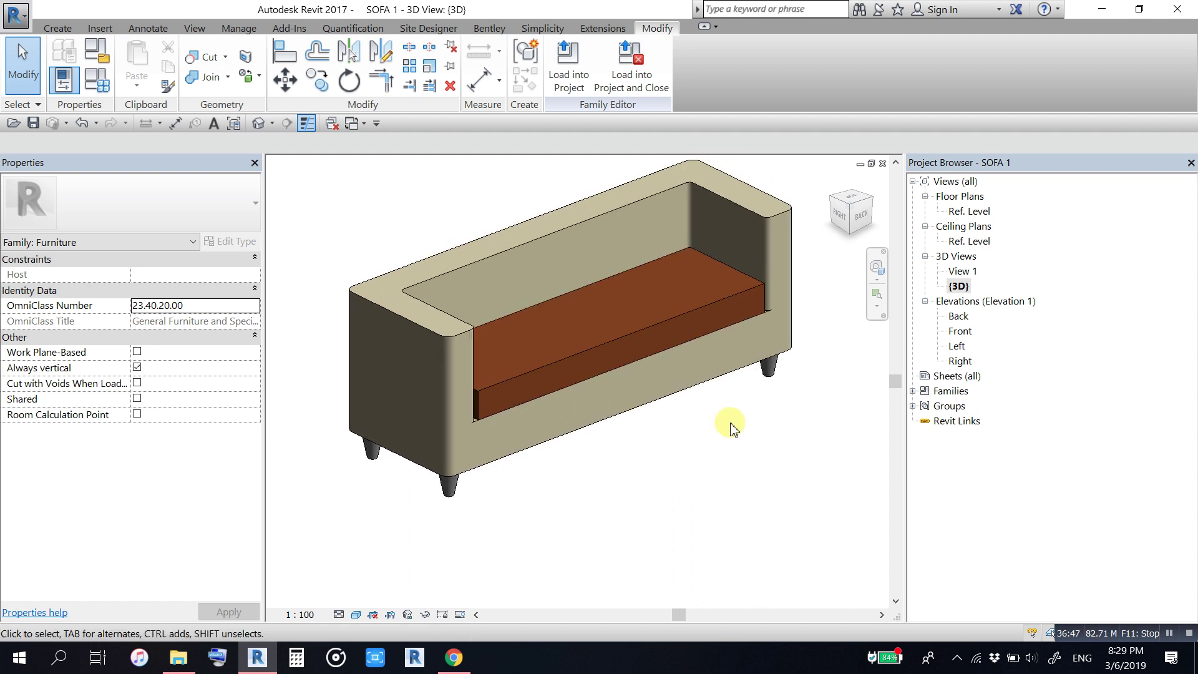
Step: Select one sofa leg and add Maple from the wood materials
{"action": "middle_click_drag", "start_coordinate": [676, 490], "coordinate": [656, 513]}
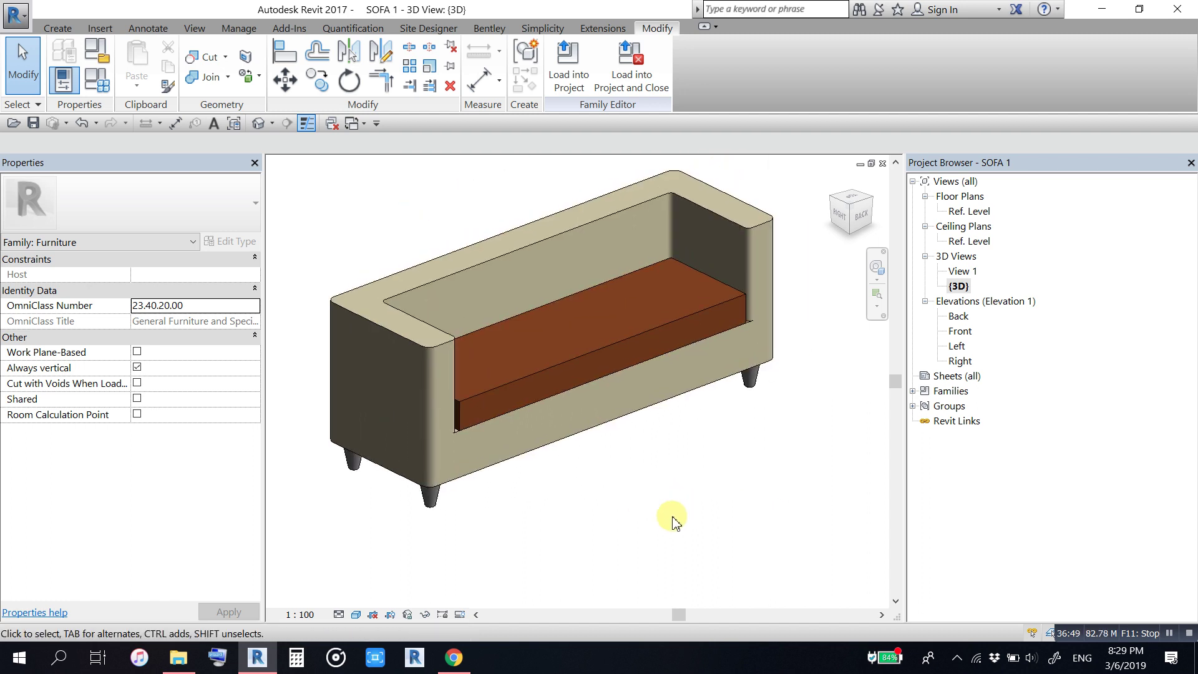
{"action": "left_click", "coordinate": [761, 392]}
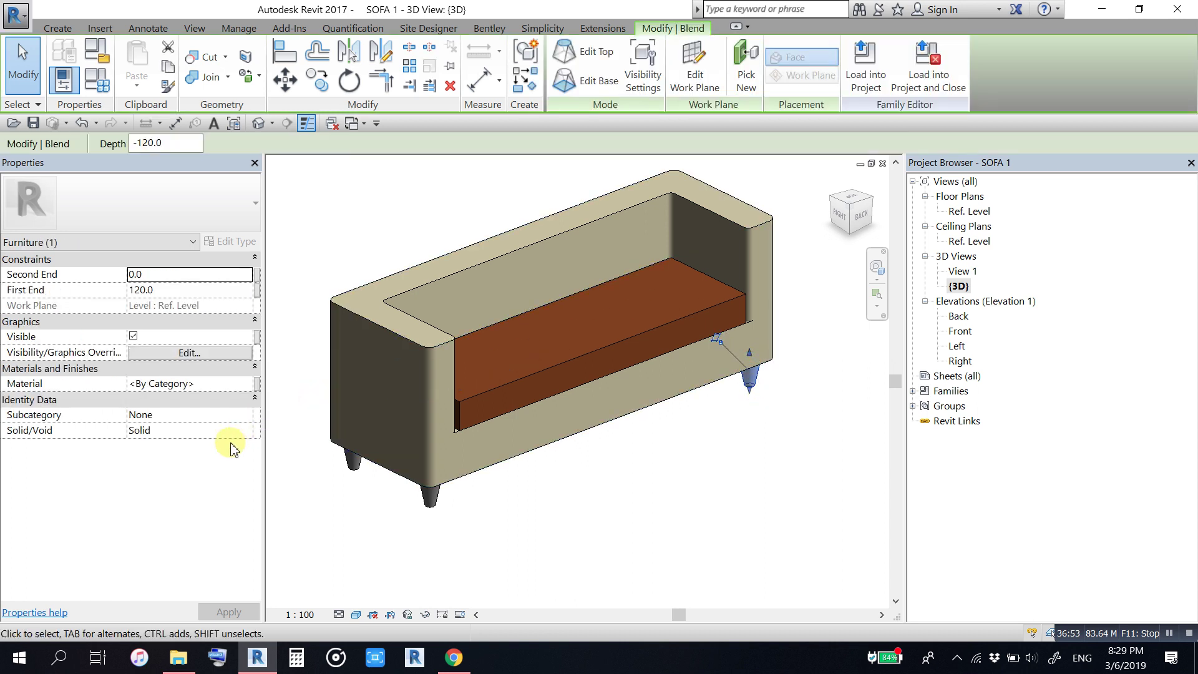
{"action": "left_click", "coordinate": [238, 386]}
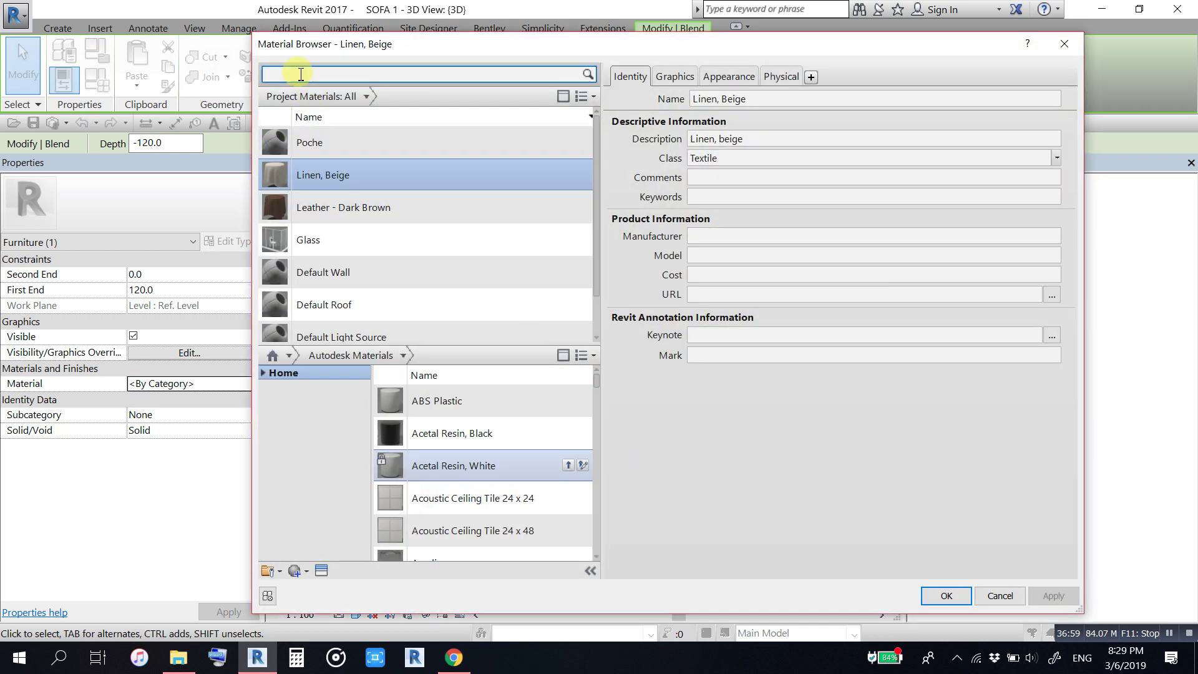
{"action": "type", "text": "WOOD"}
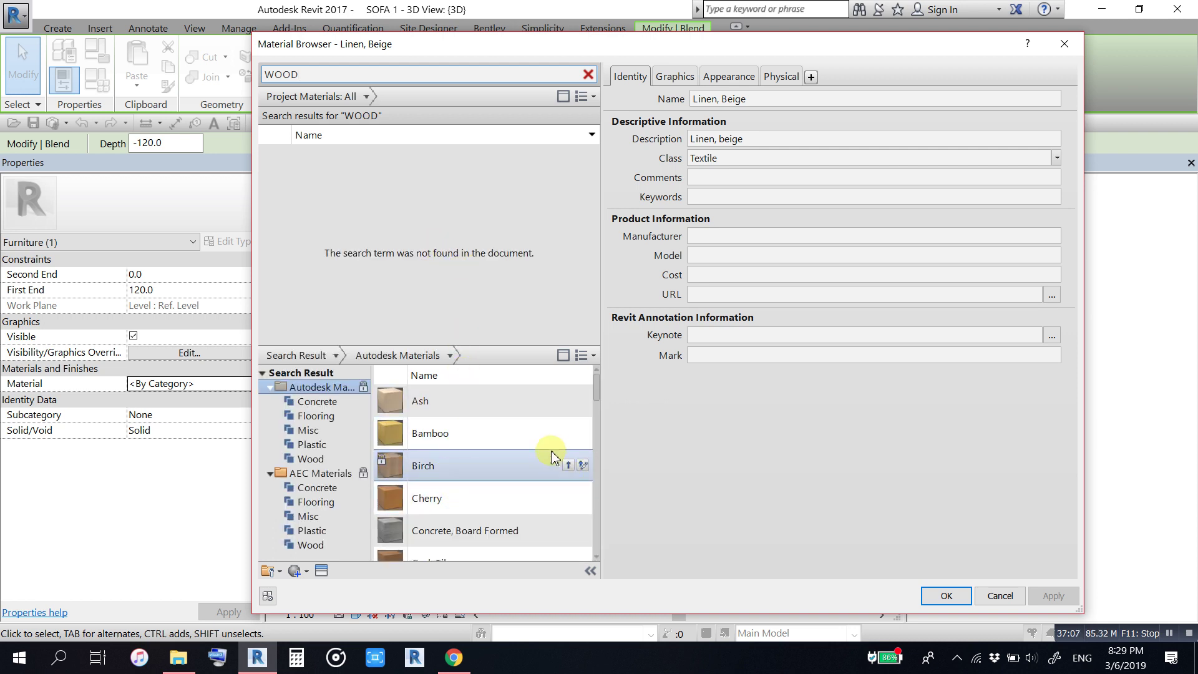
{"action": "scroll", "coordinate": [550, 472], "scroll_direction": "down", "scroll_amount": 5}
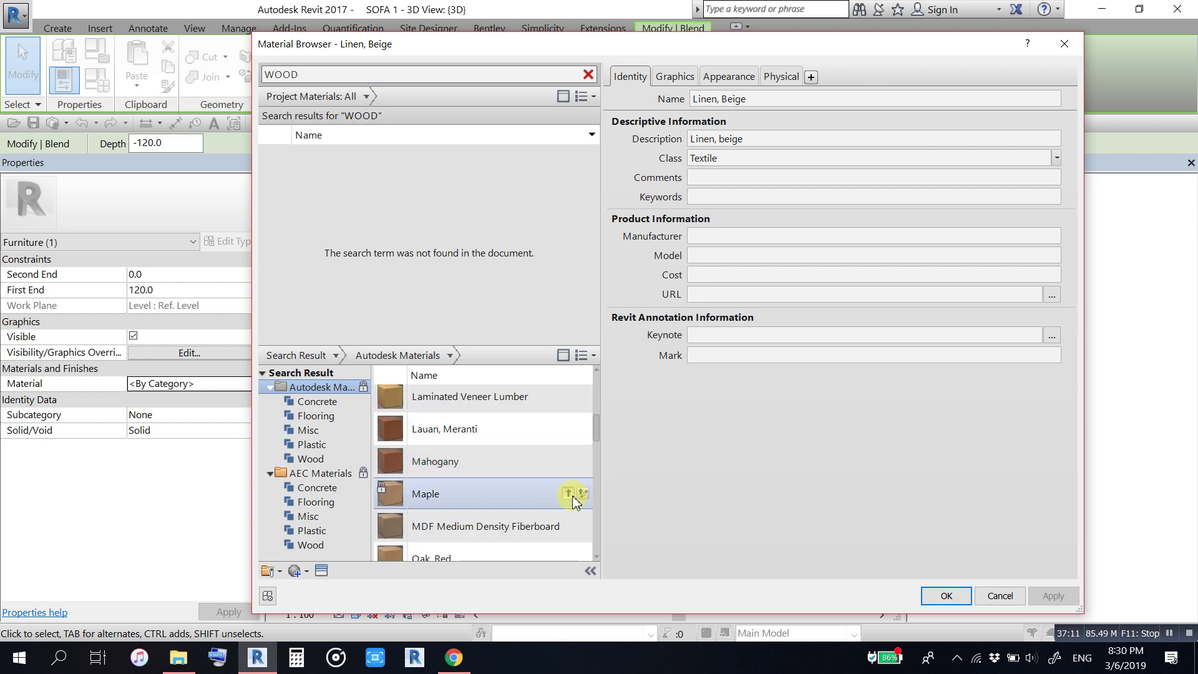
{"action": "left_click", "coordinate": [568, 493]}
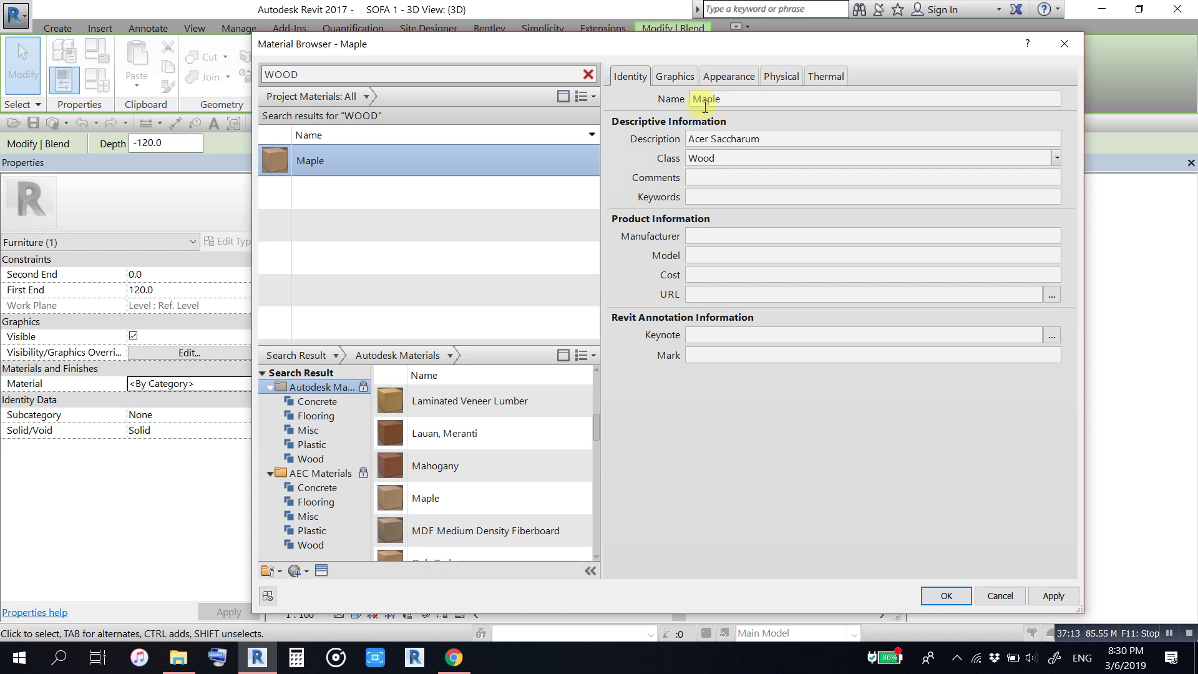
Step: Shade Maple with its render appearance colour and apply it to the leg
{"action": "left_click", "coordinate": [677, 78]}
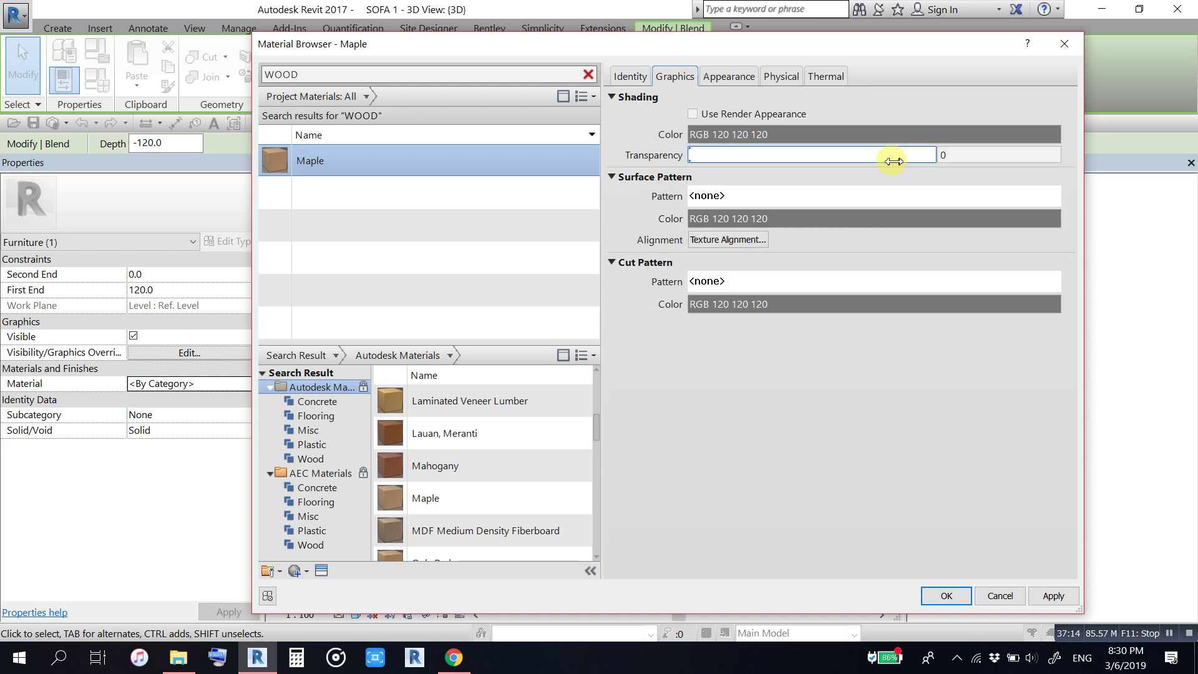
{"action": "left_click", "coordinate": [693, 114]}
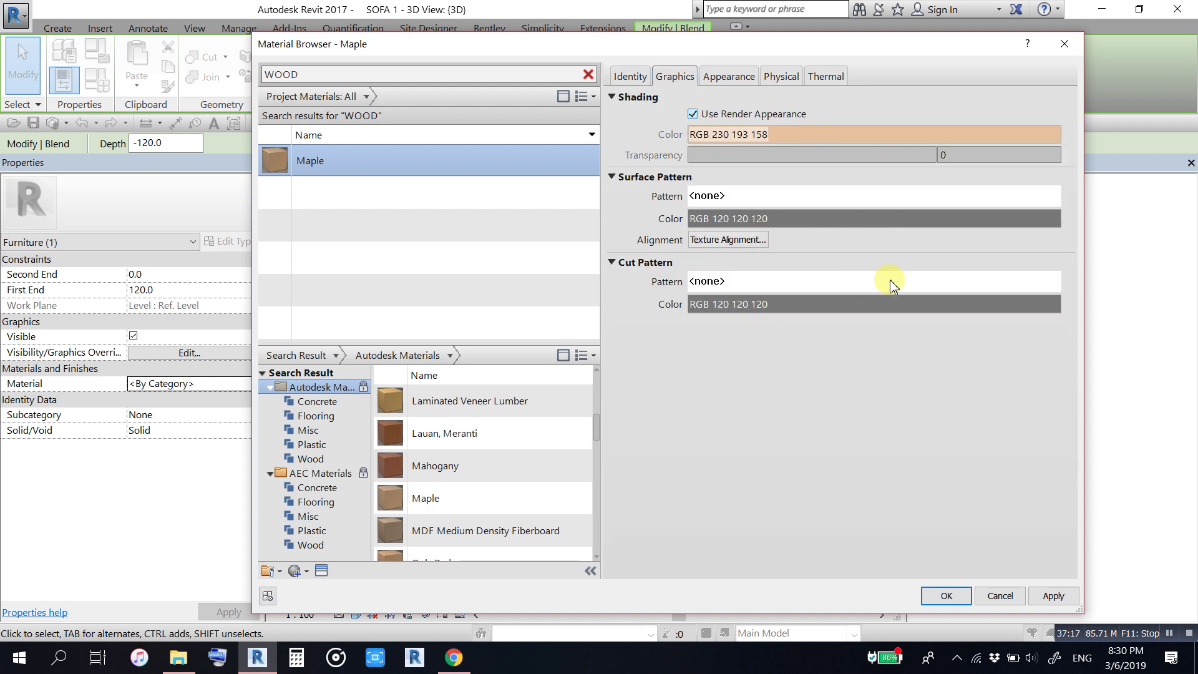
{"action": "left_click", "coordinate": [947, 598]}
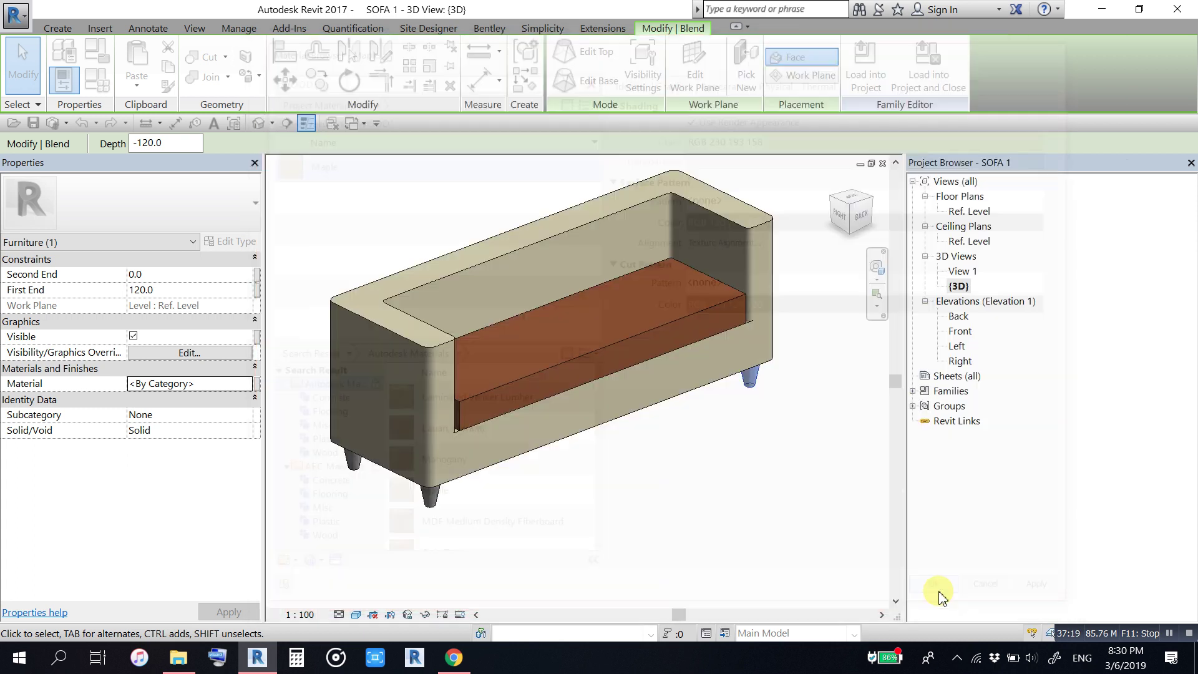
{"action": "left_click", "coordinate": [699, 499]}
{"action": "scroll", "coordinate": [751, 424], "scroll_direction": "up", "scroll_amount": 2}
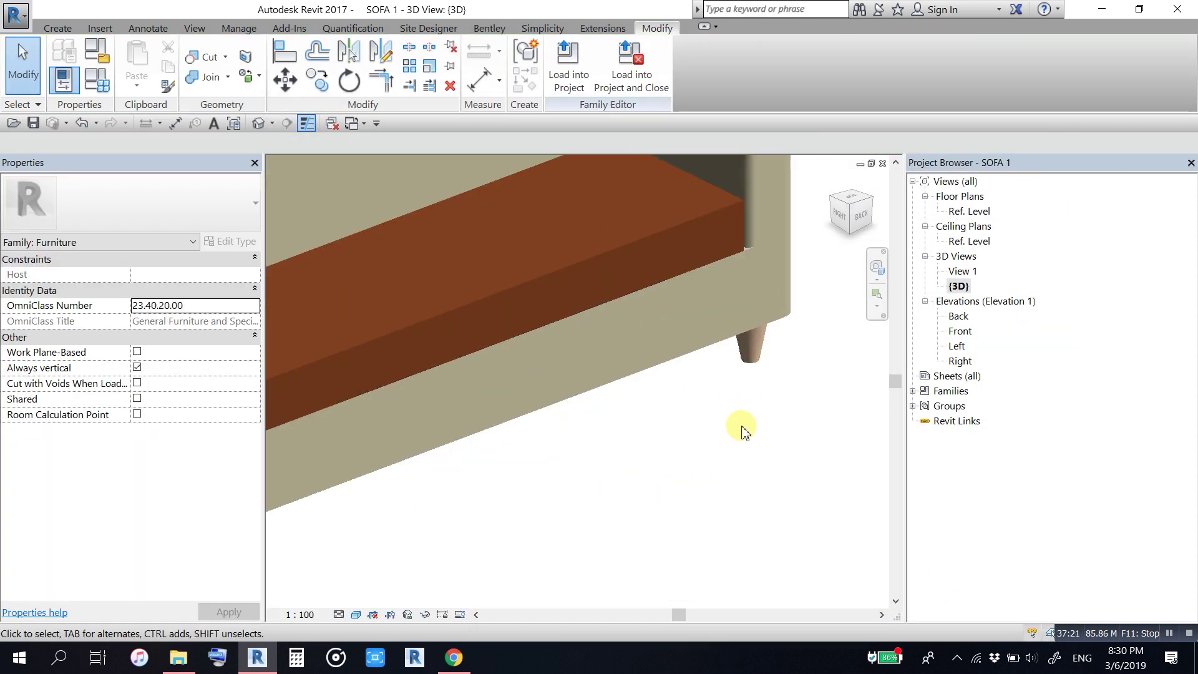
{"action": "scroll", "coordinate": [744, 428], "scroll_direction": "down", "scroll_amount": 2}
Step: Crossing-select all four sofa legs and set their material to Maple
{"action": "mouse_move", "coordinate": [675, 505]}
{"action": "middle_mouse_down", "text": "shift"}
{"action": "mouse_move", "coordinate": [630, 418]}
{"action": "mouse_move", "coordinate": [804, 441]}
{"action": "middle_mouse_up", "text": "shift"}
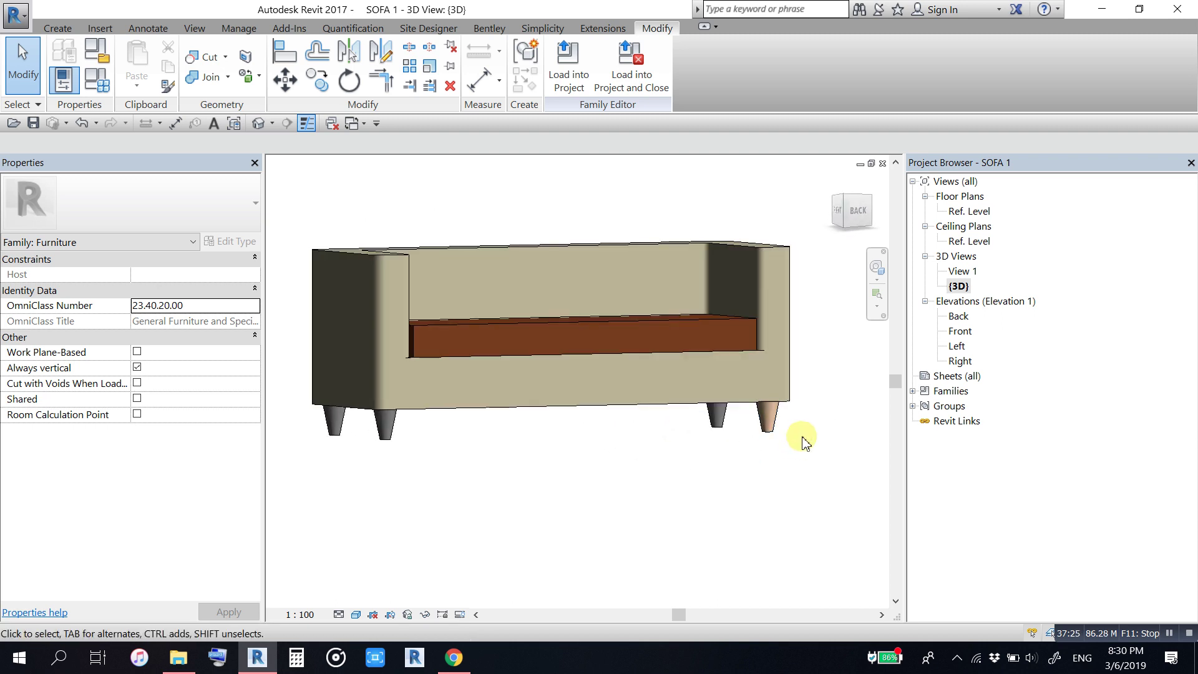
{"action": "mouse_move", "coordinate": [811, 417]}
{"action": "left_mouse_down"}
{"action": "mouse_move", "coordinate": [326, 515]}
{"action": "mouse_move", "coordinate": [281, 481]}
{"action": "left_mouse_up"}
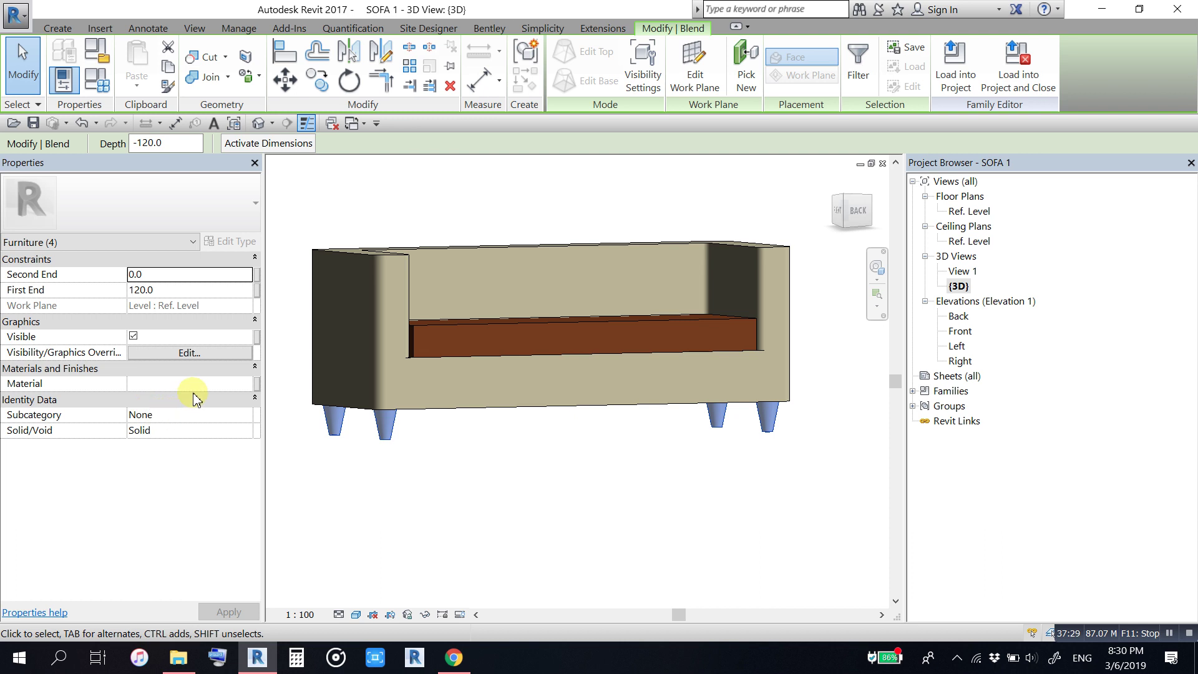
{"action": "left_click", "coordinate": [244, 385]}
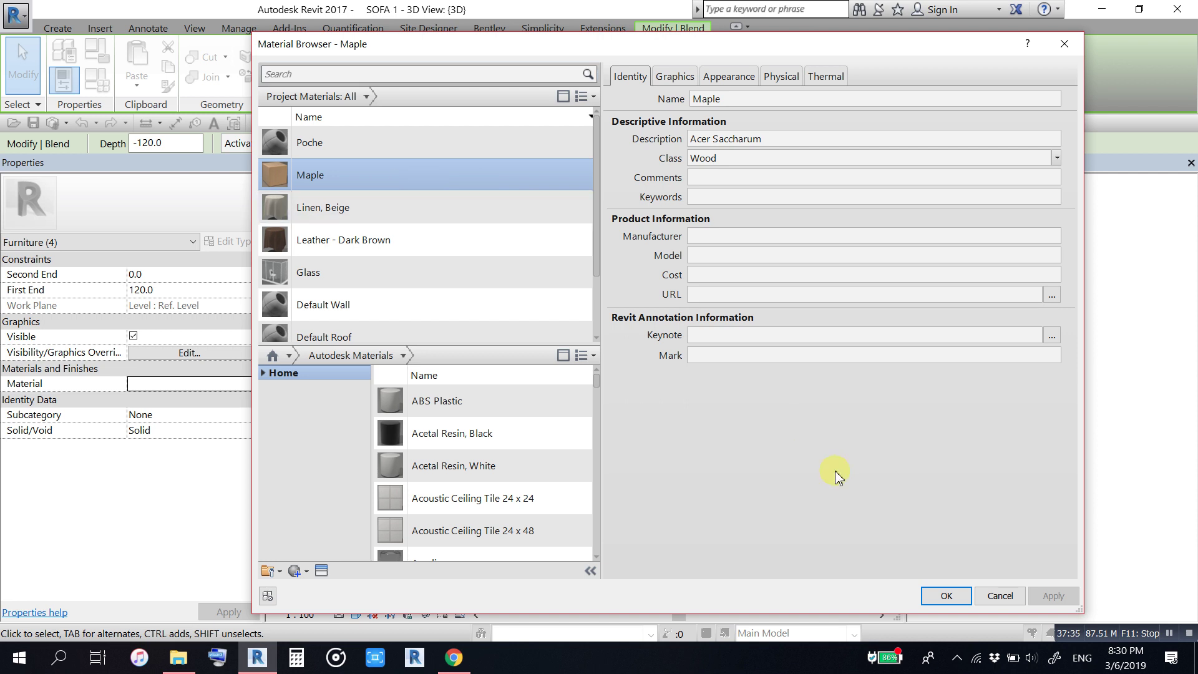
{"action": "left_click", "coordinate": [947, 596]}
{"action": "left_click", "coordinate": [784, 546]}
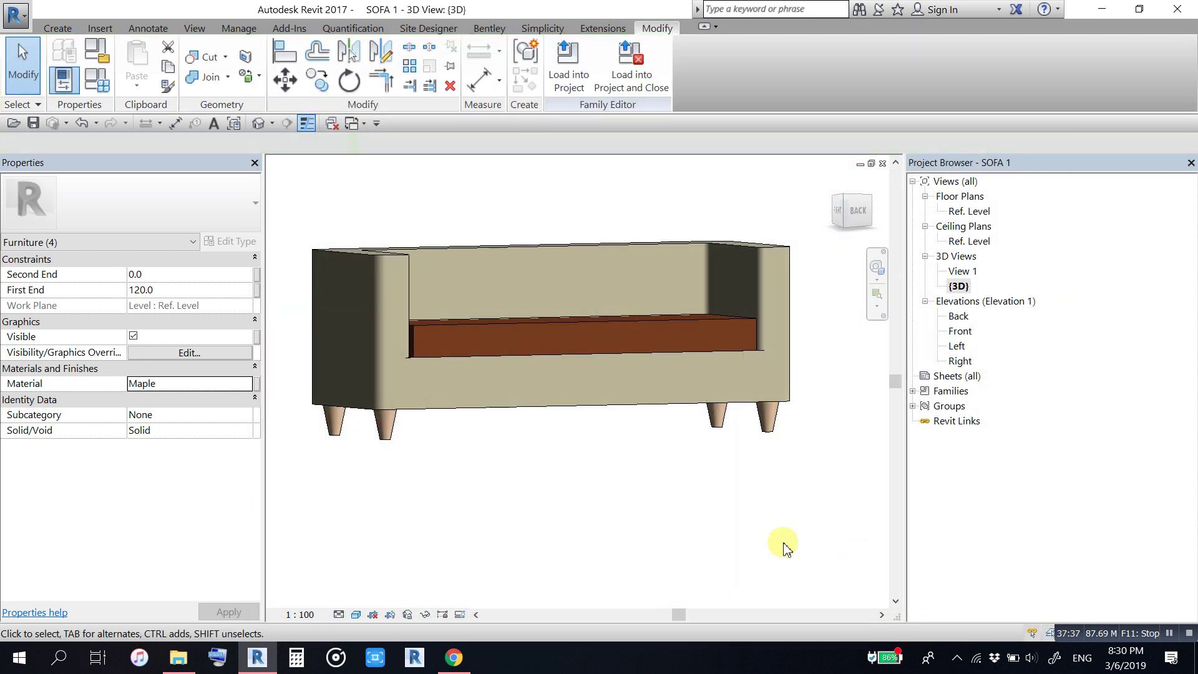
Step: Orbit to an angled top view and select the sofa body extrusion
{"action": "middle_click_drag", "start_coordinate": [691, 455], "coordinate": [712, 535], "text": "shift"}
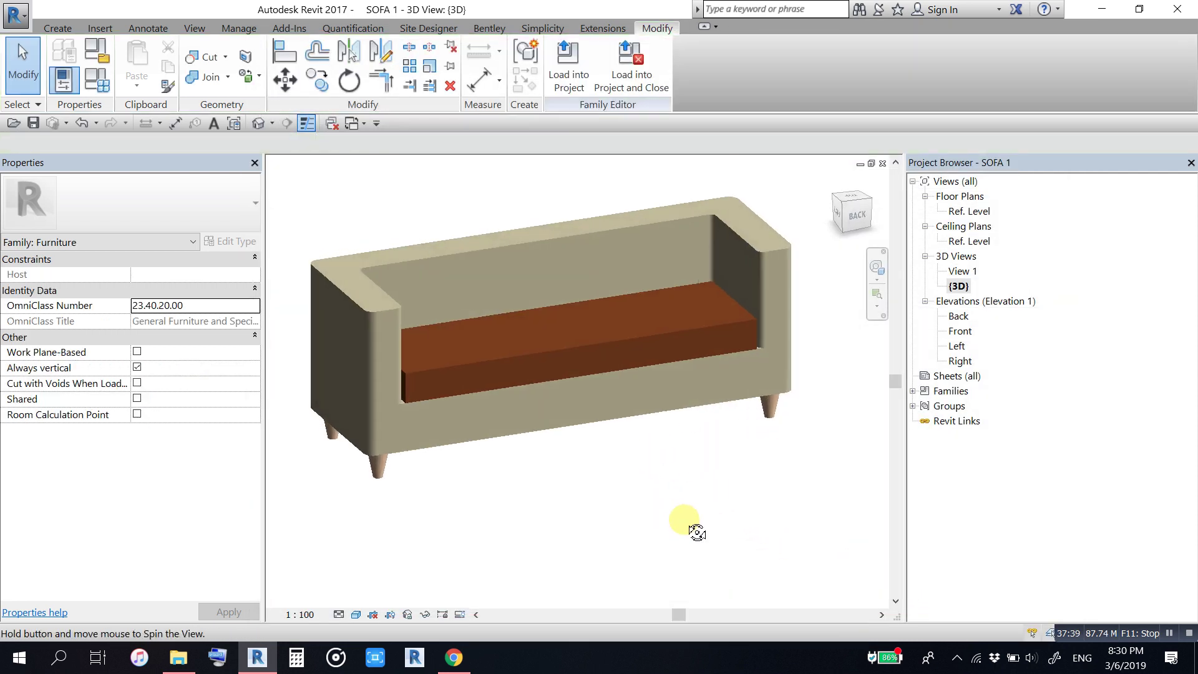
{"action": "scroll", "coordinate": [664, 455], "scroll_direction": "down", "scroll_amount": 2}
{"action": "middle_click_drag", "start_coordinate": [670, 450], "coordinate": [674, 461]}
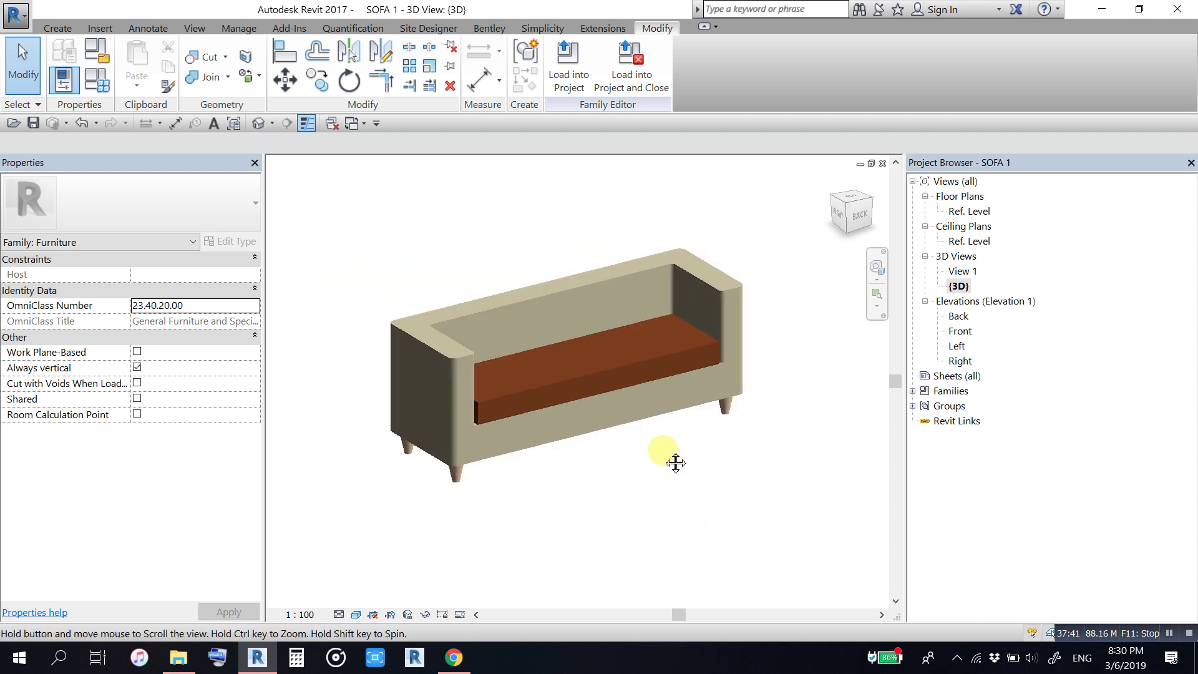
{"action": "left_click", "coordinate": [596, 437]}
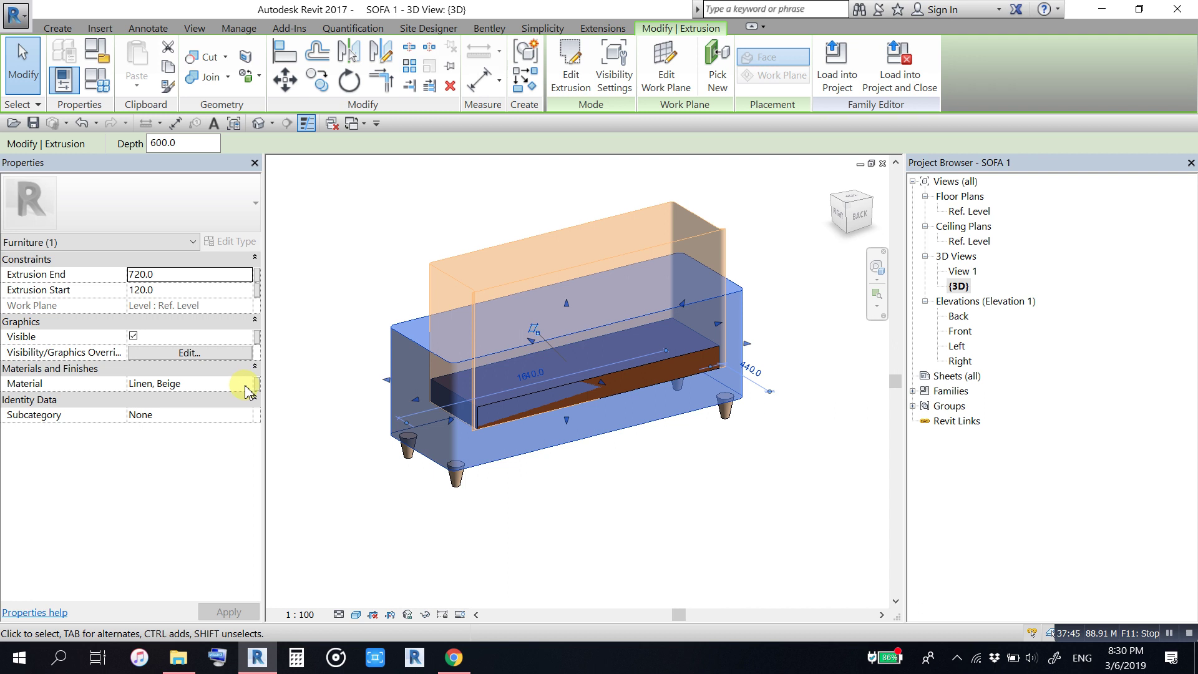
Step: Set the sofa body extrusion's material to Leather - Dark Brown
{"action": "left_click", "coordinate": [247, 387]}
{"action": "left_click", "coordinate": [248, 384]}
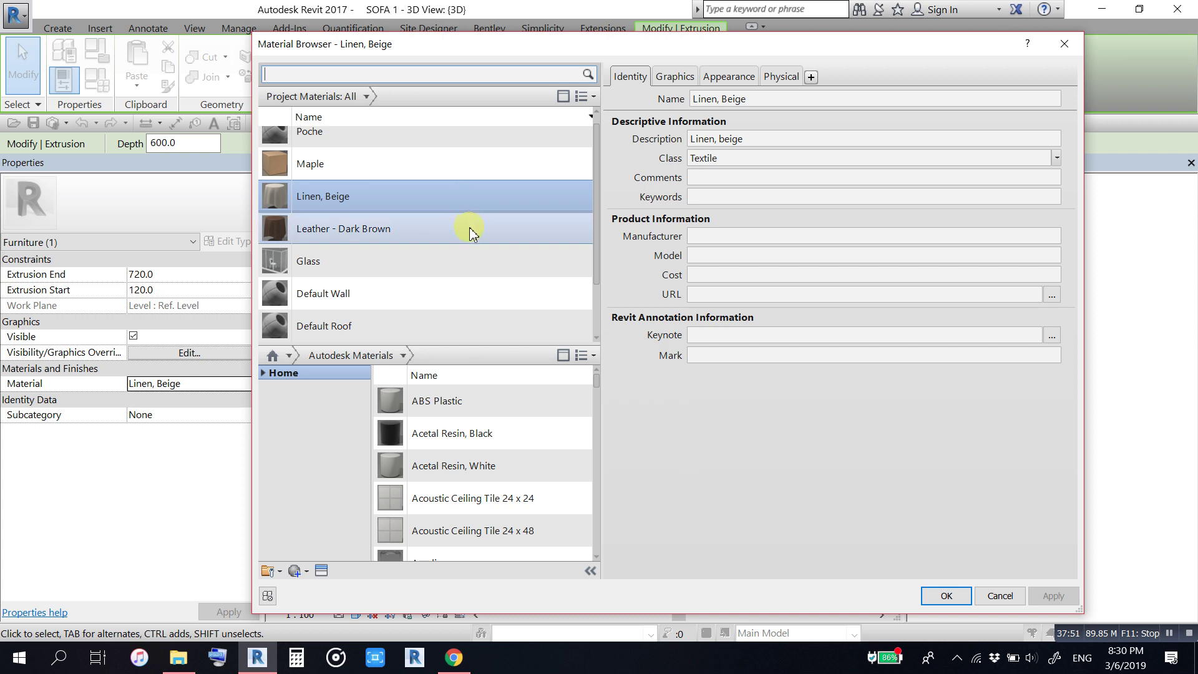
{"action": "left_click", "coordinate": [473, 233]}
{"action": "left_click", "coordinate": [946, 596]}
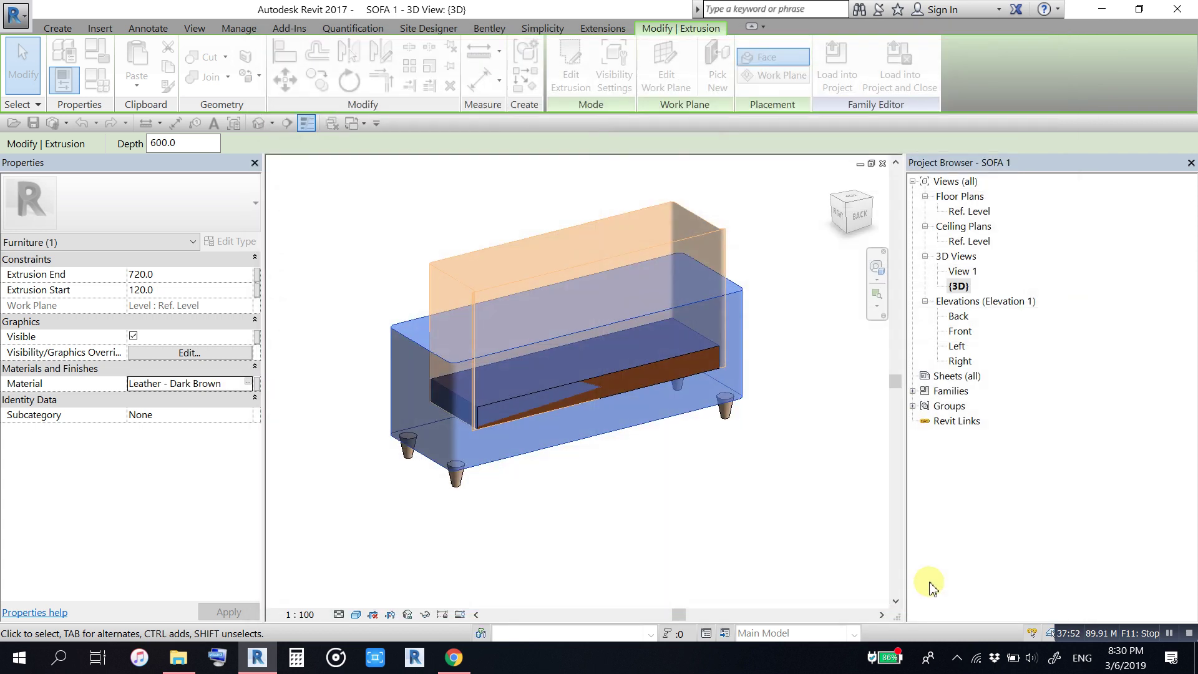
{"action": "left_click", "coordinate": [701, 498]}
{"action": "key", "text": "Escape"}
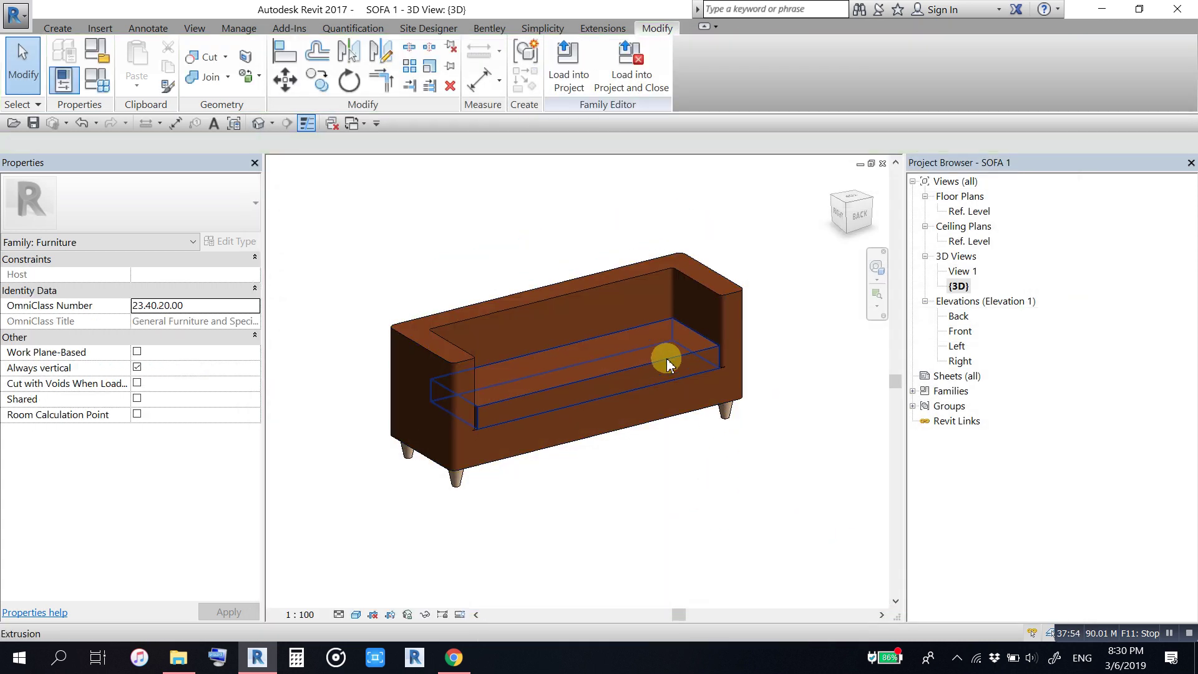
Step: Set the seat cushion extrusion's material to Linen, Beige
{"action": "left_click", "coordinate": [667, 365]}
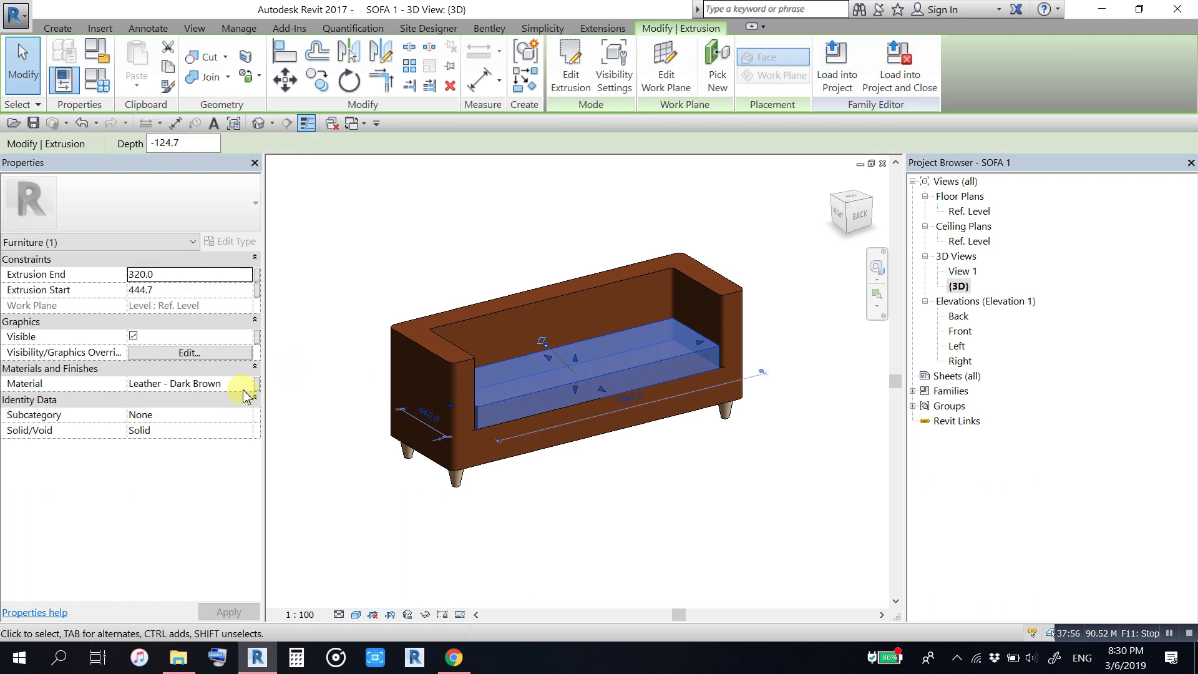
{"action": "left_click", "coordinate": [251, 390]}
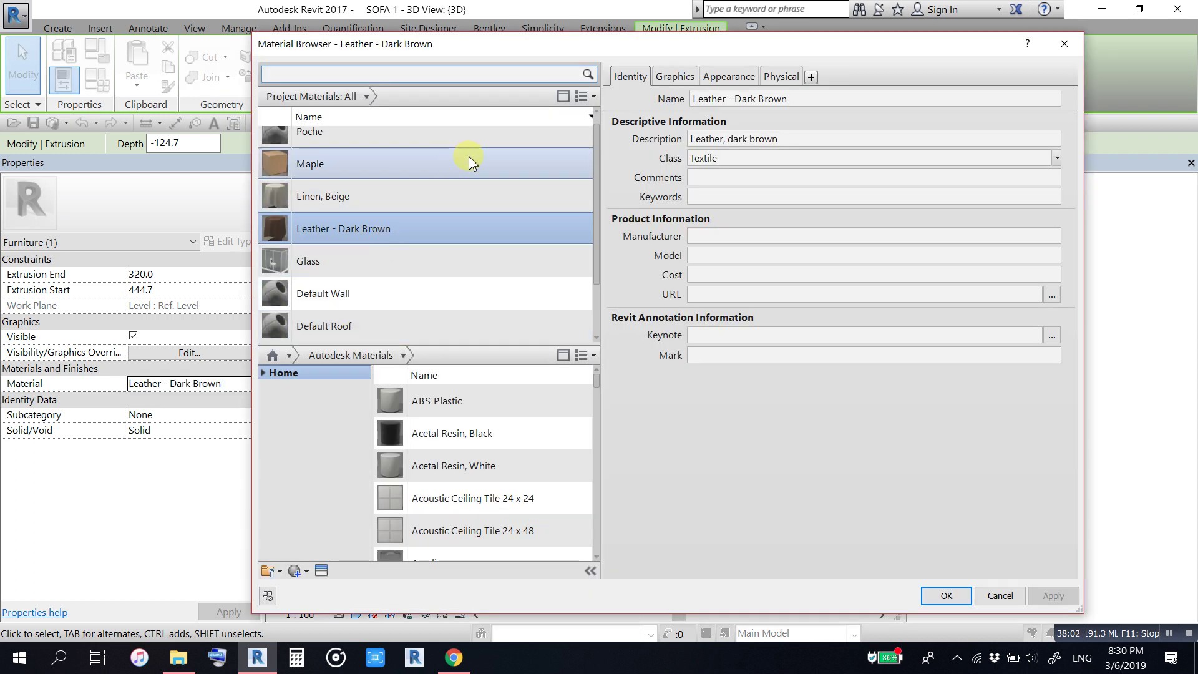
{"action": "left_click", "coordinate": [541, 199]}
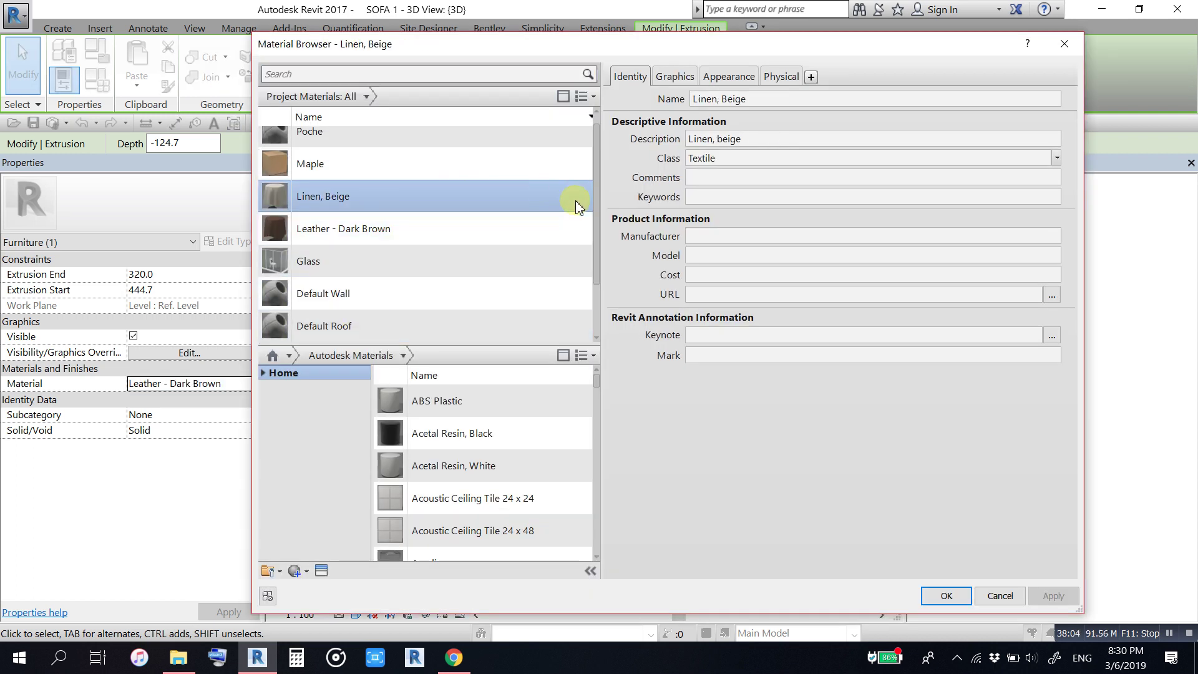
{"action": "left_click", "coordinate": [946, 596]}
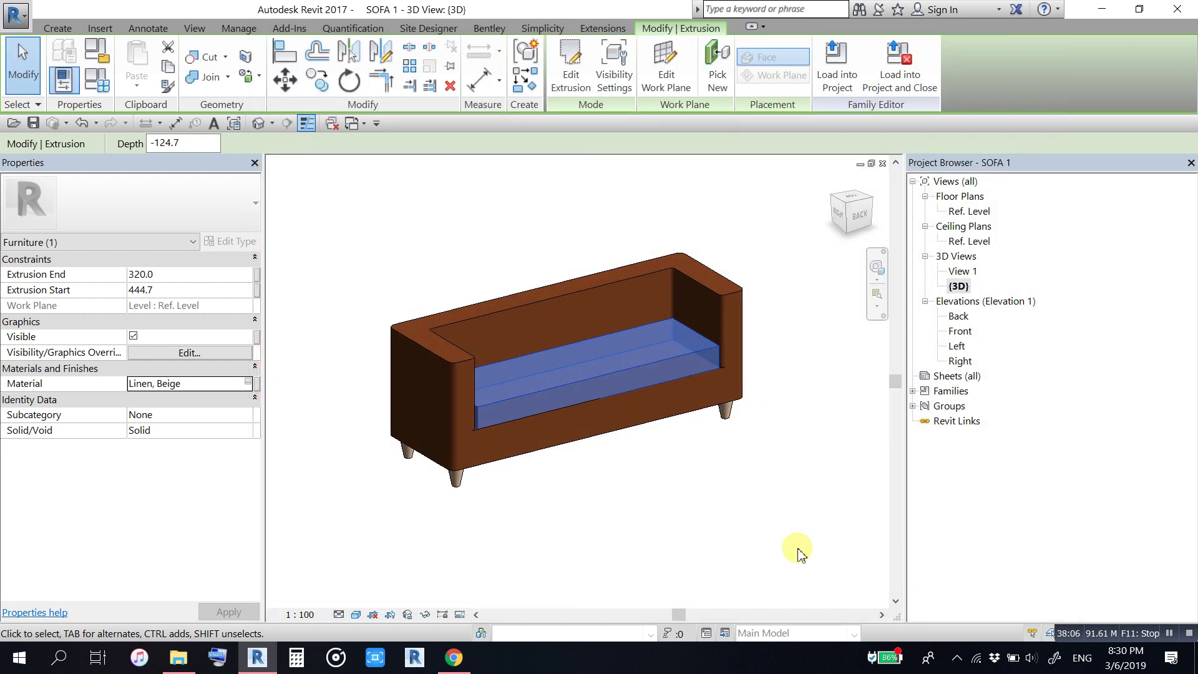
{"action": "left_click", "coordinate": [737, 525]}
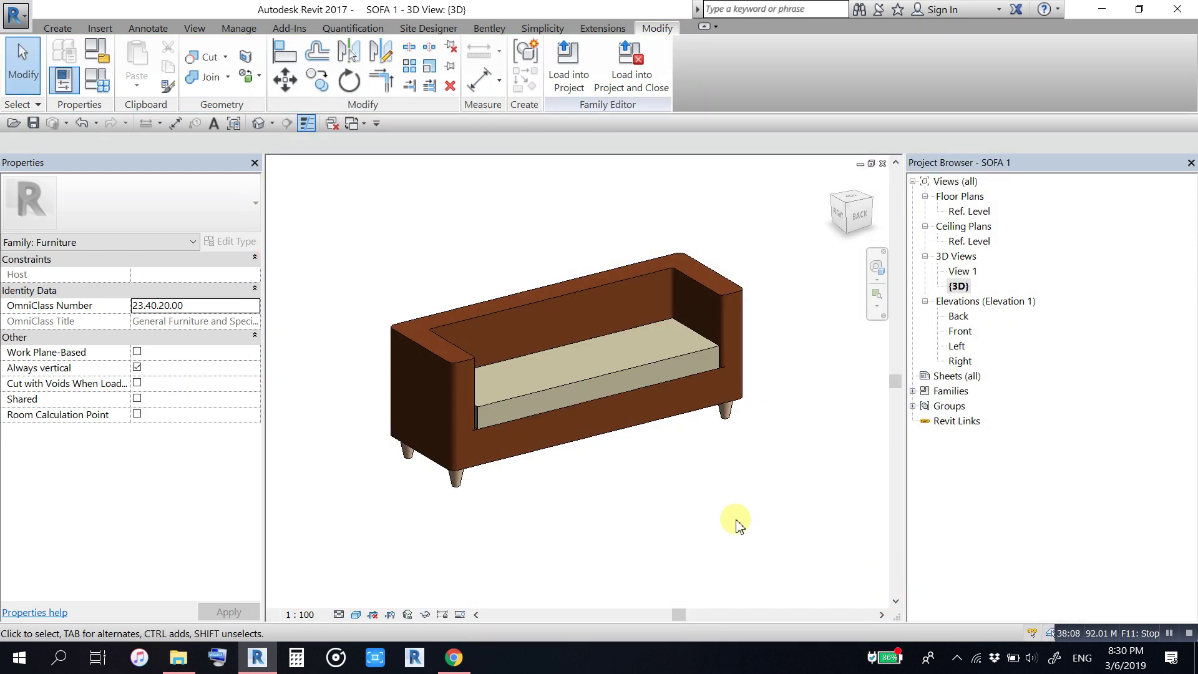
{"action": "mouse_move", "coordinate": [691, 527]}
{"action": "middle_mouse_down", "text": "shift"}
{"action": "mouse_move", "coordinate": [694, 507]}
{"action": "mouse_move", "coordinate": [685, 524]}
{"action": "middle_mouse_up", "text": "shift"}
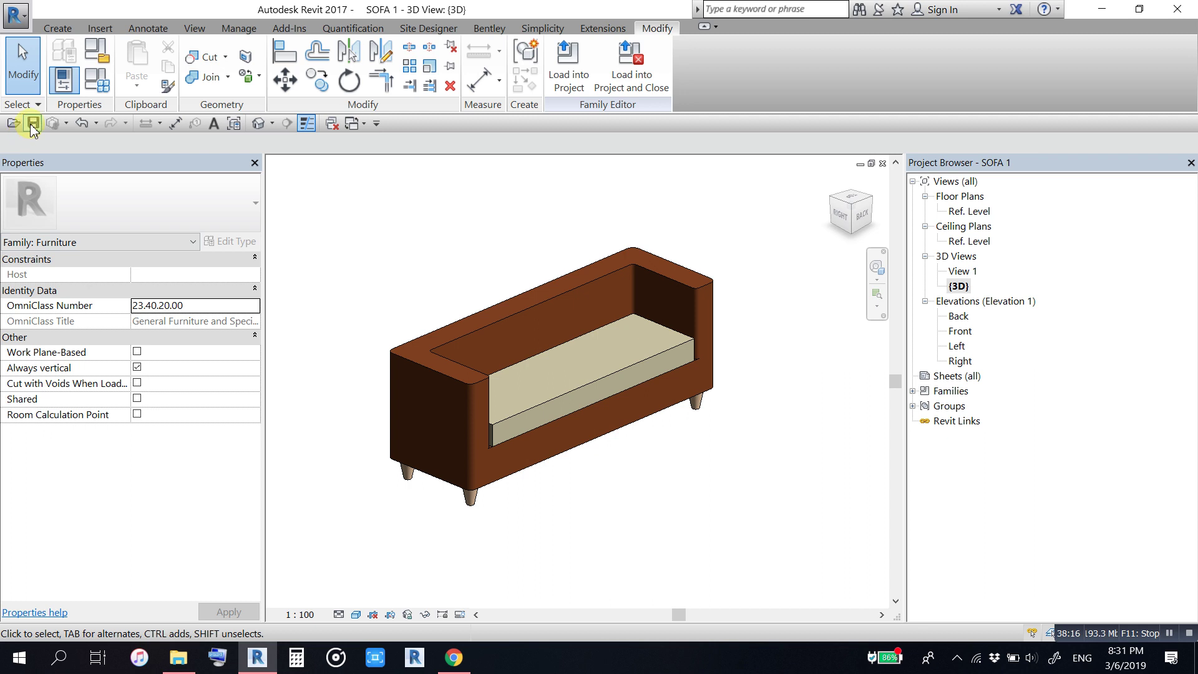
Step: Load the sofa family into the lecture 1.rvt project
{"action": "left_click", "coordinate": [570, 65]}
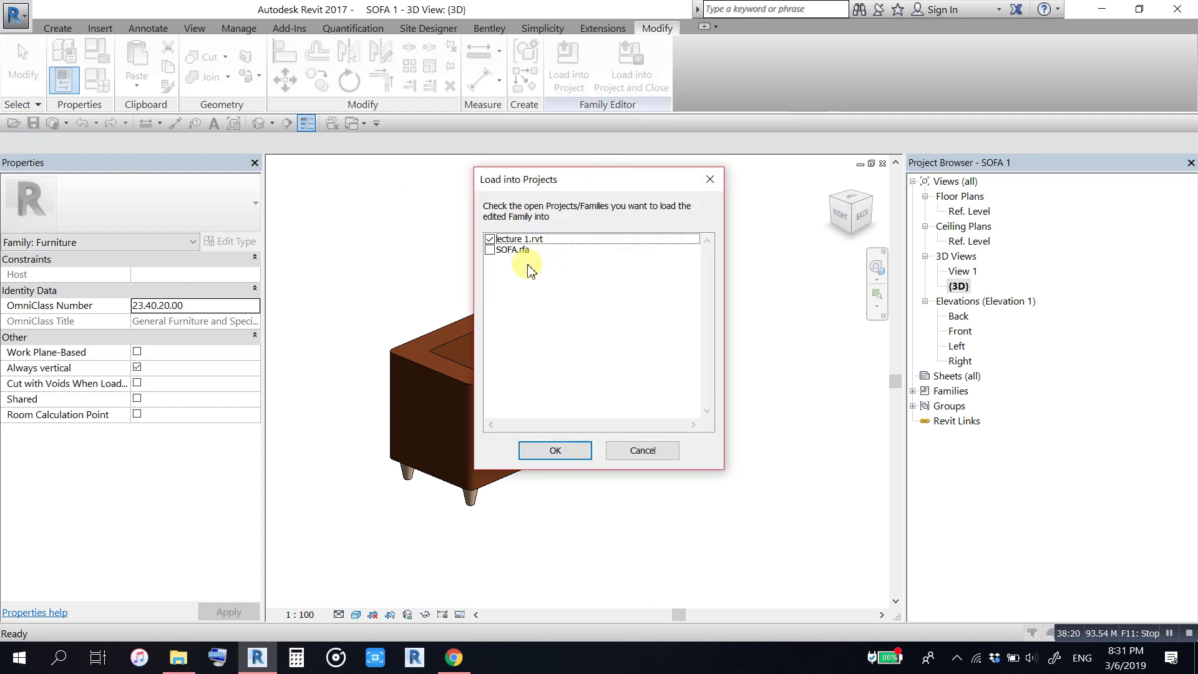
{"action": "left_click", "coordinate": [489, 240]}
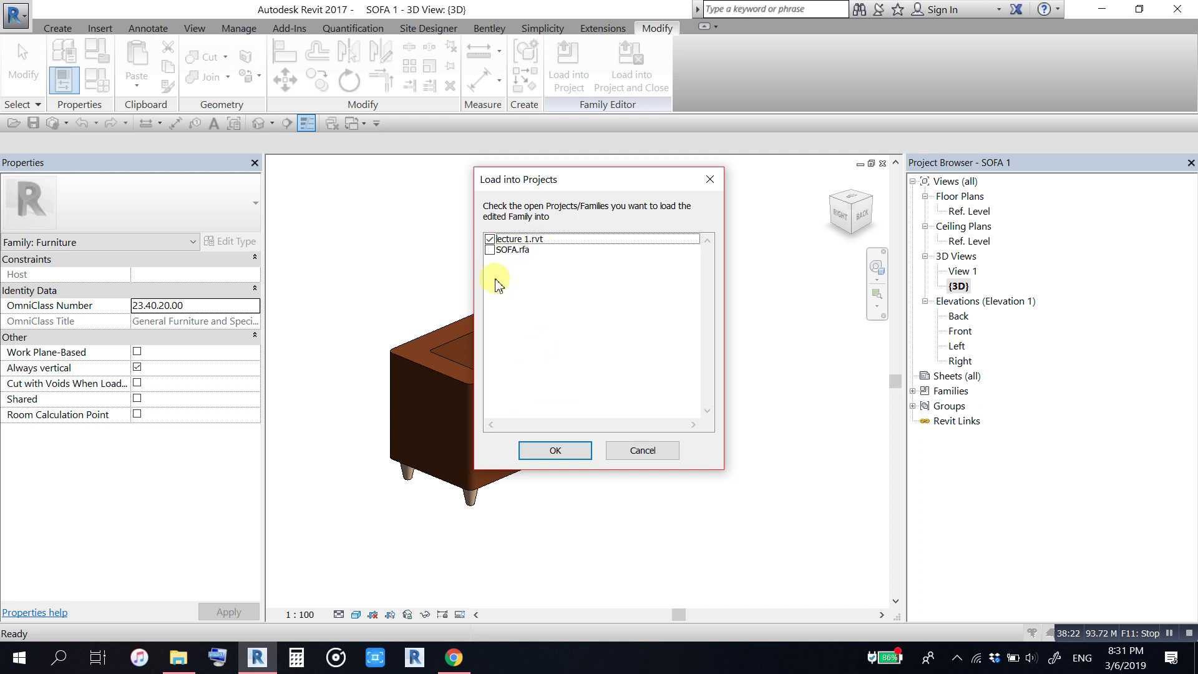
{"action": "left_click", "coordinate": [555, 450]}
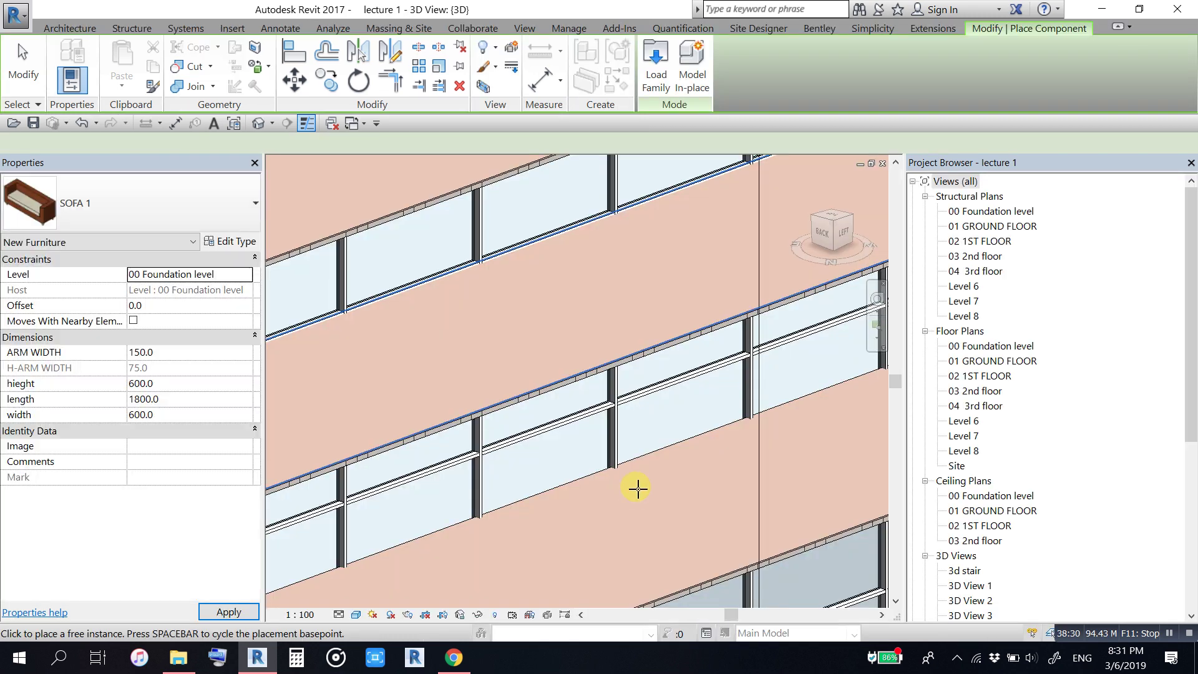
Step: Place one sofa on the 03 2nd floor level slab
{"action": "left_click", "coordinate": [245, 276]}
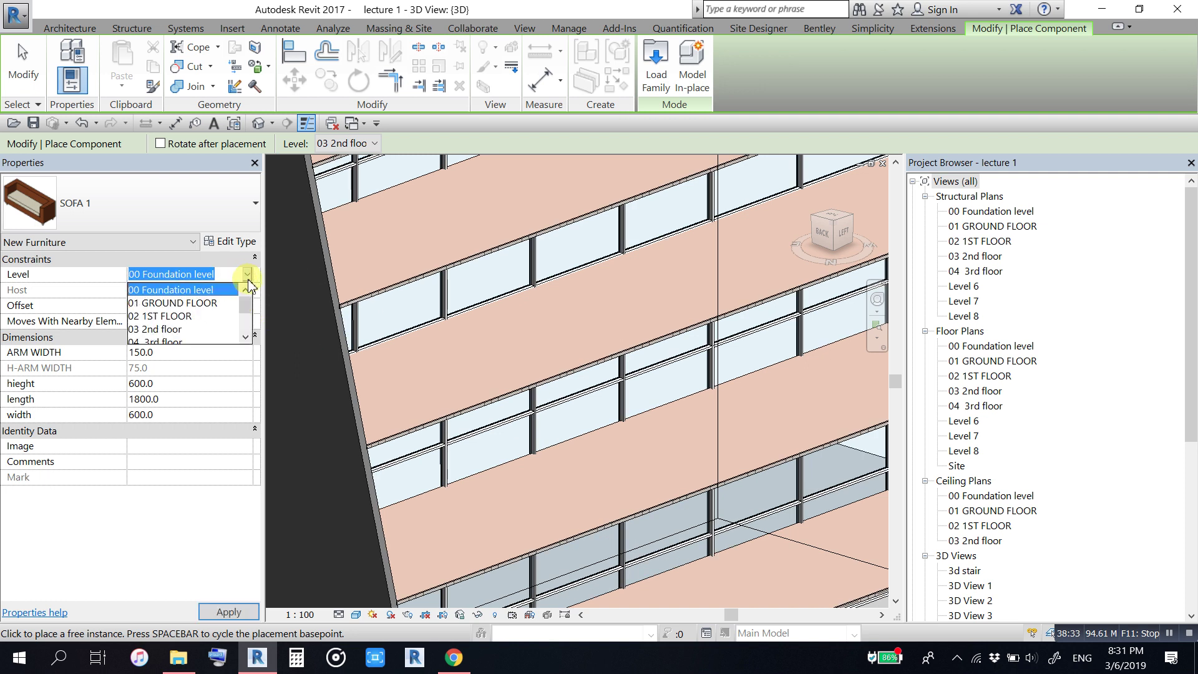
{"action": "left_click", "coordinate": [166, 330]}
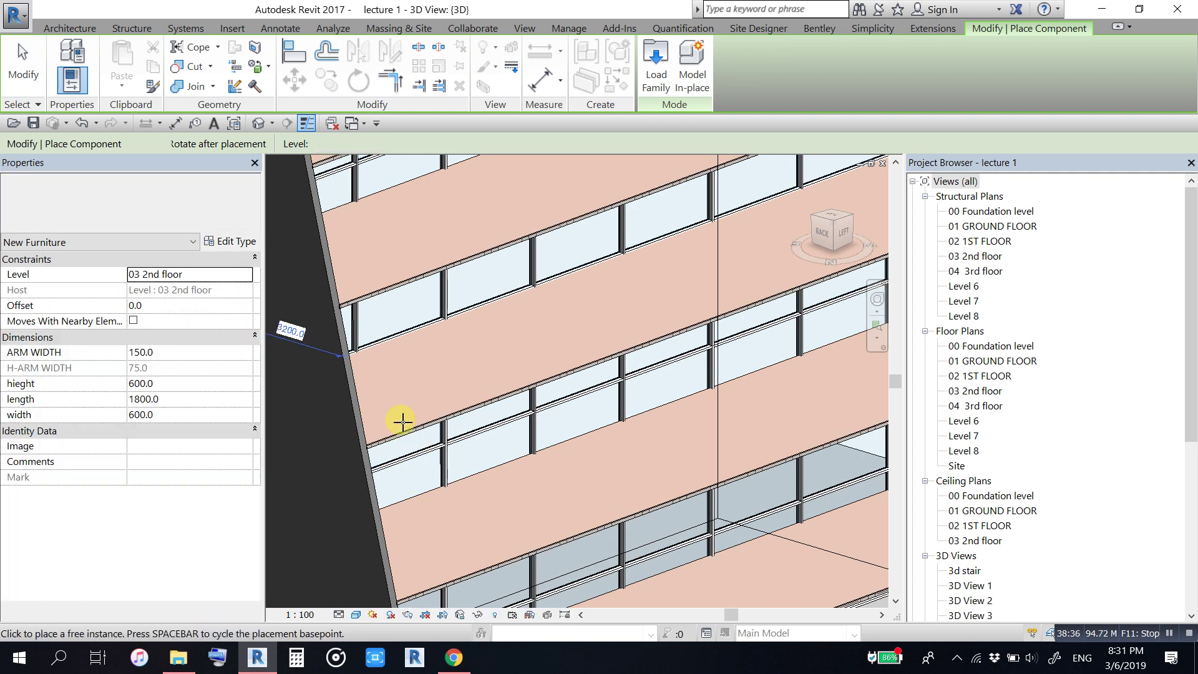
{"action": "scroll", "coordinate": [437, 365], "scroll_direction": "down", "scroll_amount": 3}
{"action": "scroll", "coordinate": [470, 347], "scroll_direction": "down", "scroll_amount": 3}
{"action": "scroll", "coordinate": [470, 348], "scroll_direction": "down", "scroll_amount": 2}
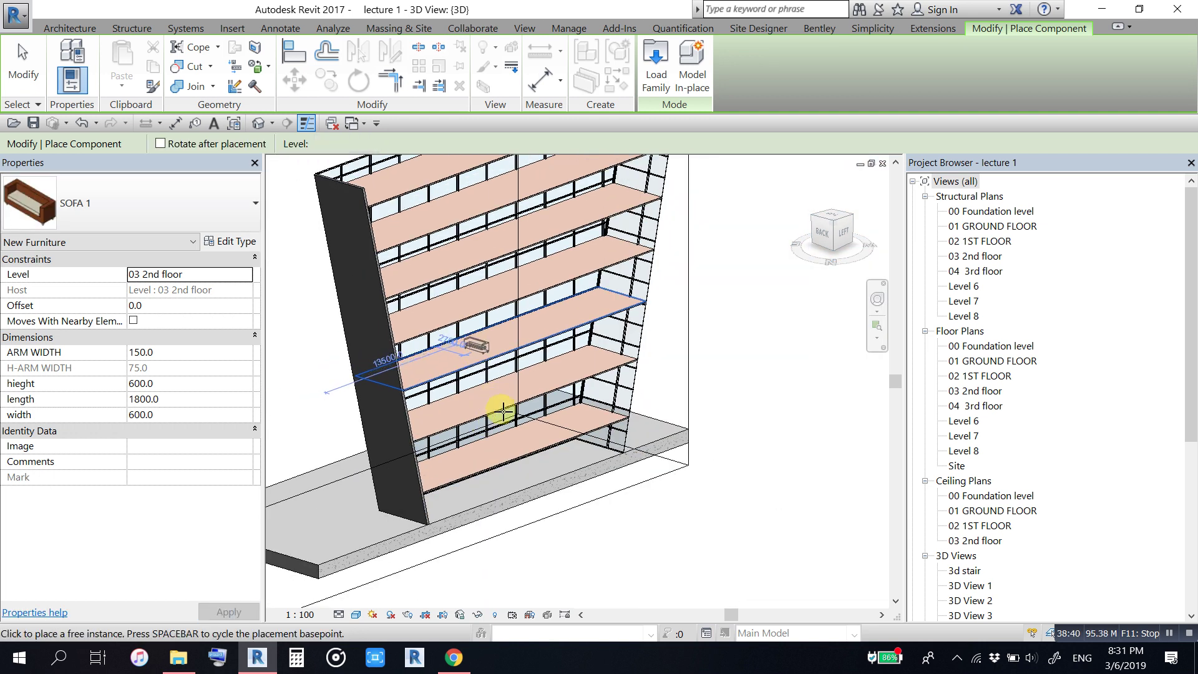
{"action": "left_click", "coordinate": [476, 347]}
{"action": "key", "text": "Escape"}
{"action": "key", "text": "Escape"}
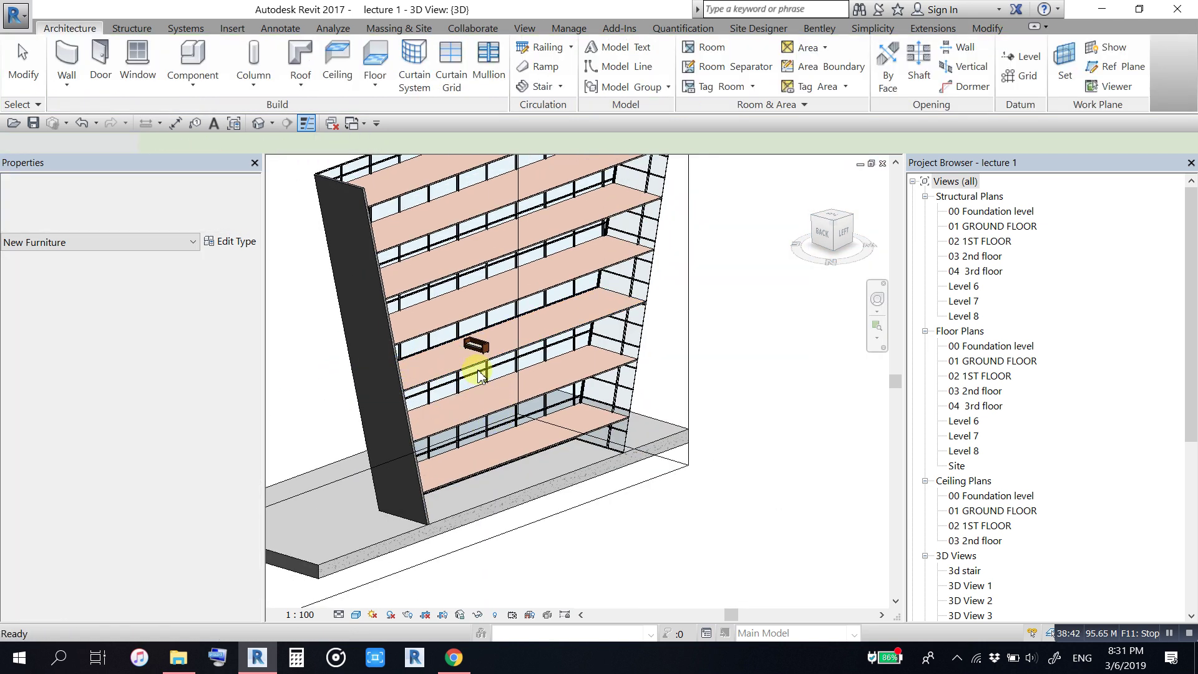
Step: Zoom and orbit around the building, then select the placed sofa
{"action": "scroll", "coordinate": [493, 384], "scroll_direction": "up", "scroll_amount": 3}
{"action": "scroll", "coordinate": [493, 384], "scroll_direction": "up", "scroll_amount": 2}
{"action": "middle_click_drag", "start_coordinate": [493, 384], "coordinate": [479, 385], "text": "shift"}
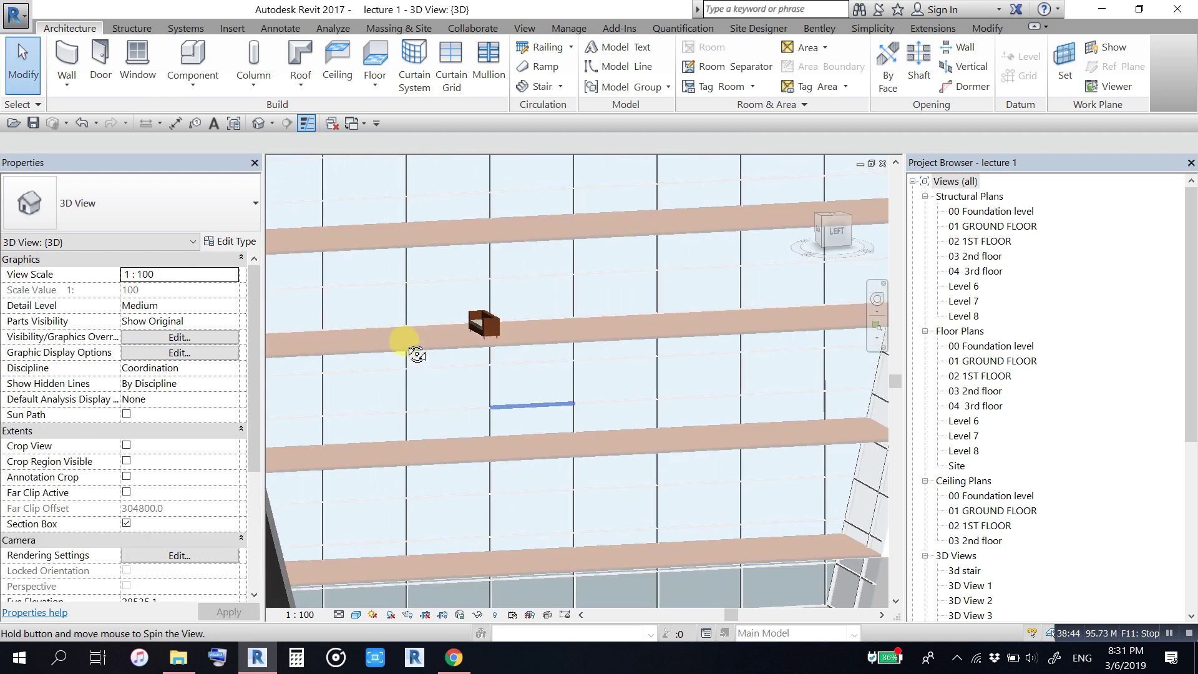
{"action": "scroll", "coordinate": [497, 354], "scroll_direction": "up", "scroll_amount": 3}
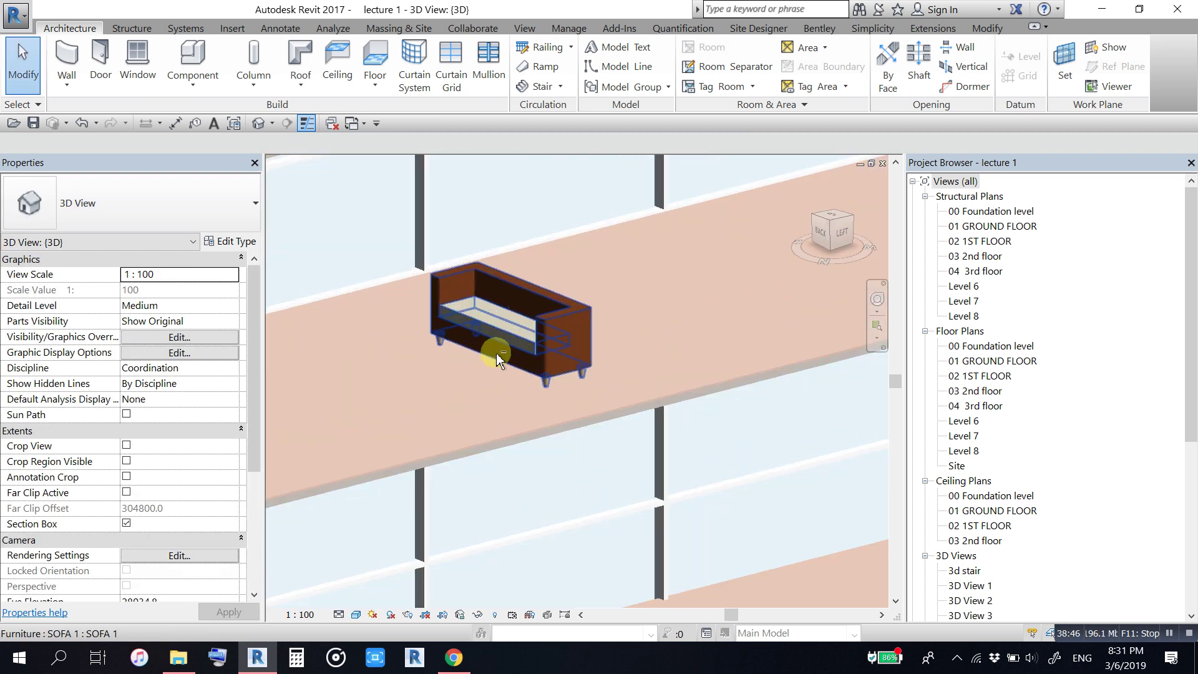
{"action": "scroll", "coordinate": [534, 387], "scroll_direction": "up", "scroll_amount": 2}
{"action": "scroll", "coordinate": [593, 415], "scroll_direction": "up", "scroll_amount": 2}
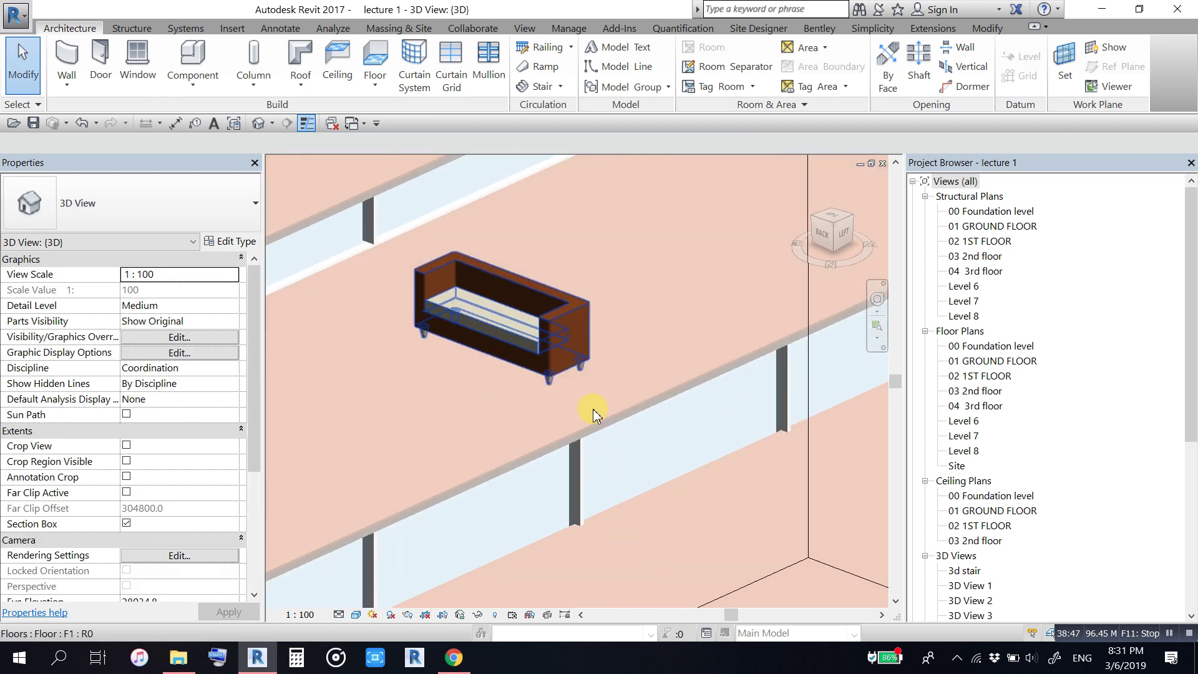
{"action": "left_click", "coordinate": [556, 342]}
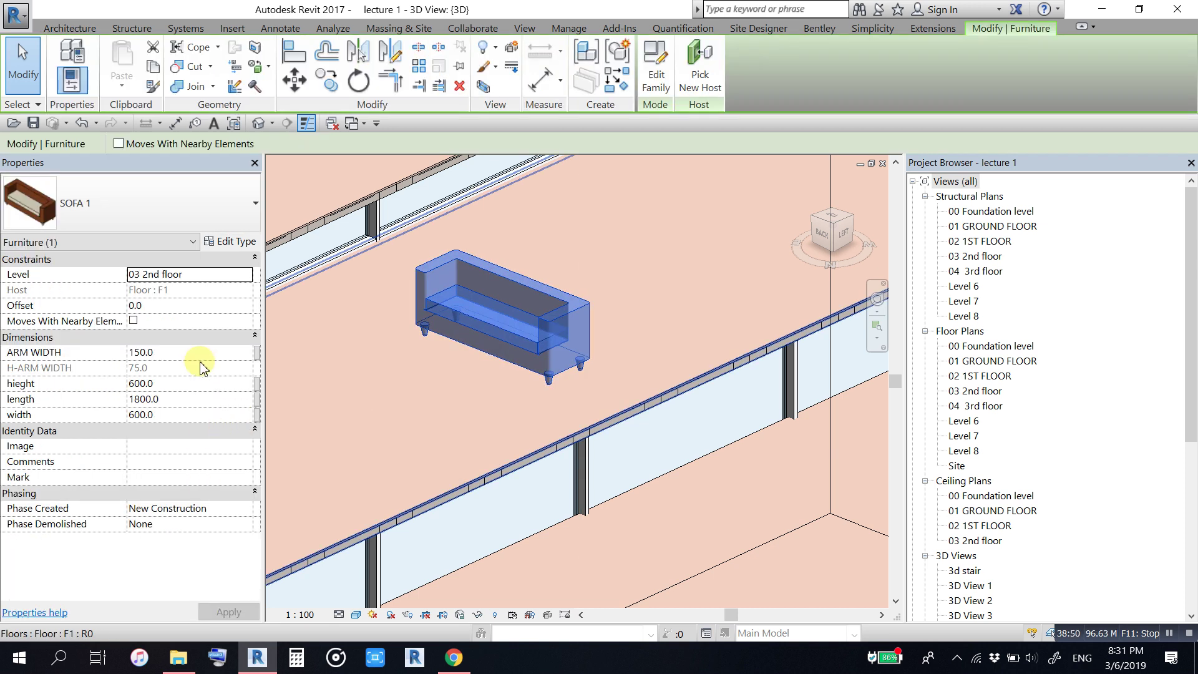
Step: Set the sofa's length to 2200, width to 700 and height to 500
{"action": "left_click", "coordinate": [186, 403]}
{"action": "type", "text": "2200"}
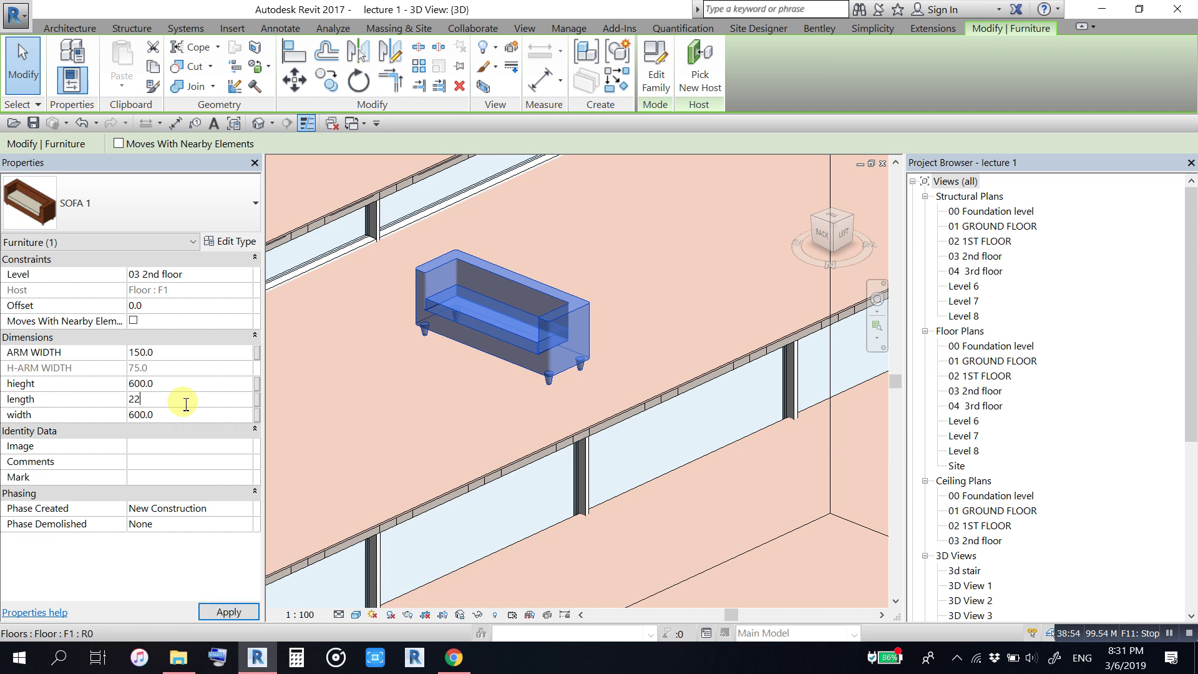
{"action": "left_click", "coordinate": [242, 613]}
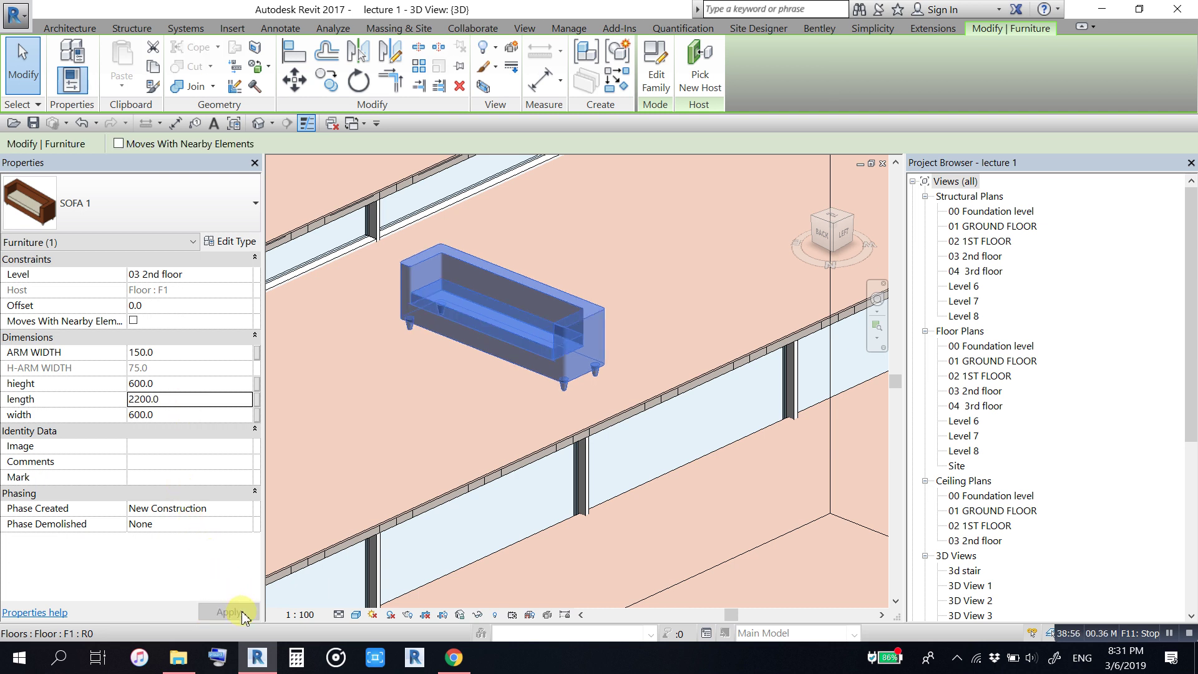
{"action": "left_click", "coordinate": [180, 416]}
{"action": "type", "text": "700"}
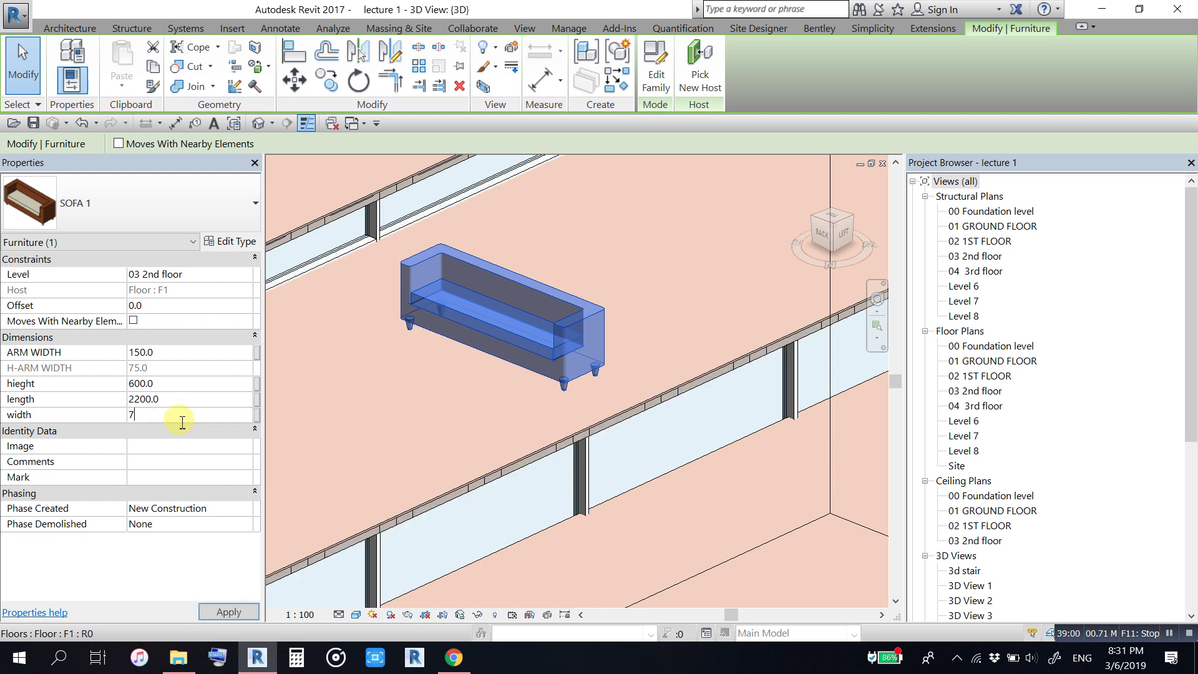
{"action": "left_click", "coordinate": [220, 610]}
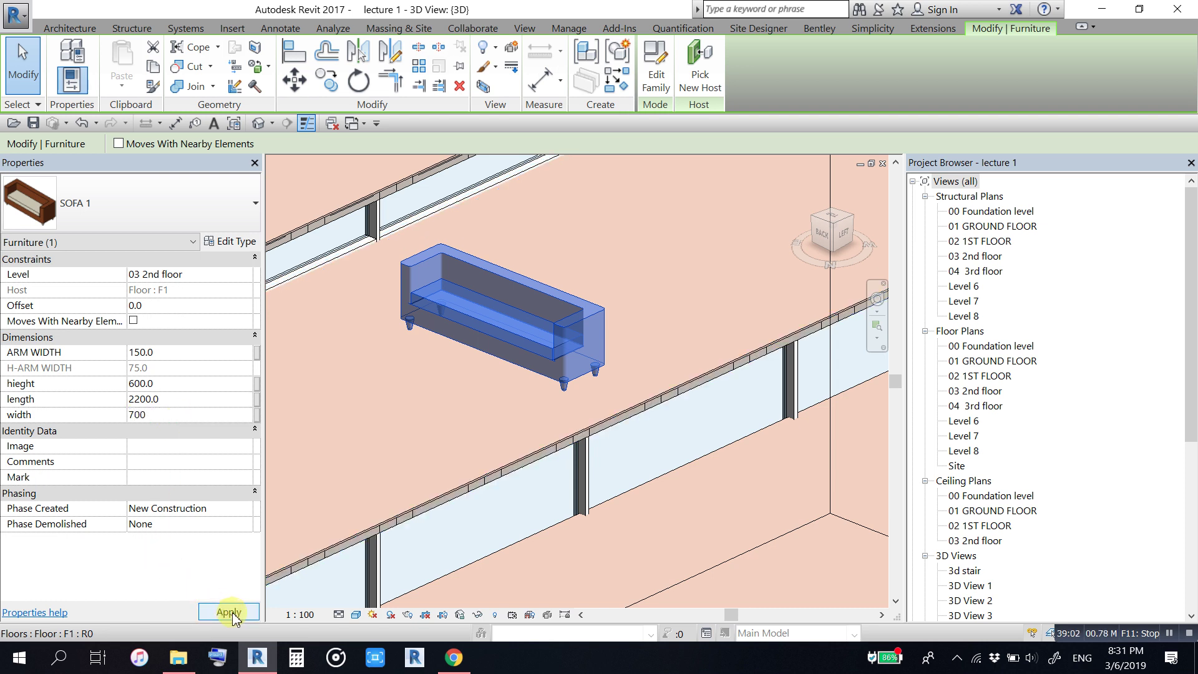
{"action": "left_click", "coordinate": [173, 383]}
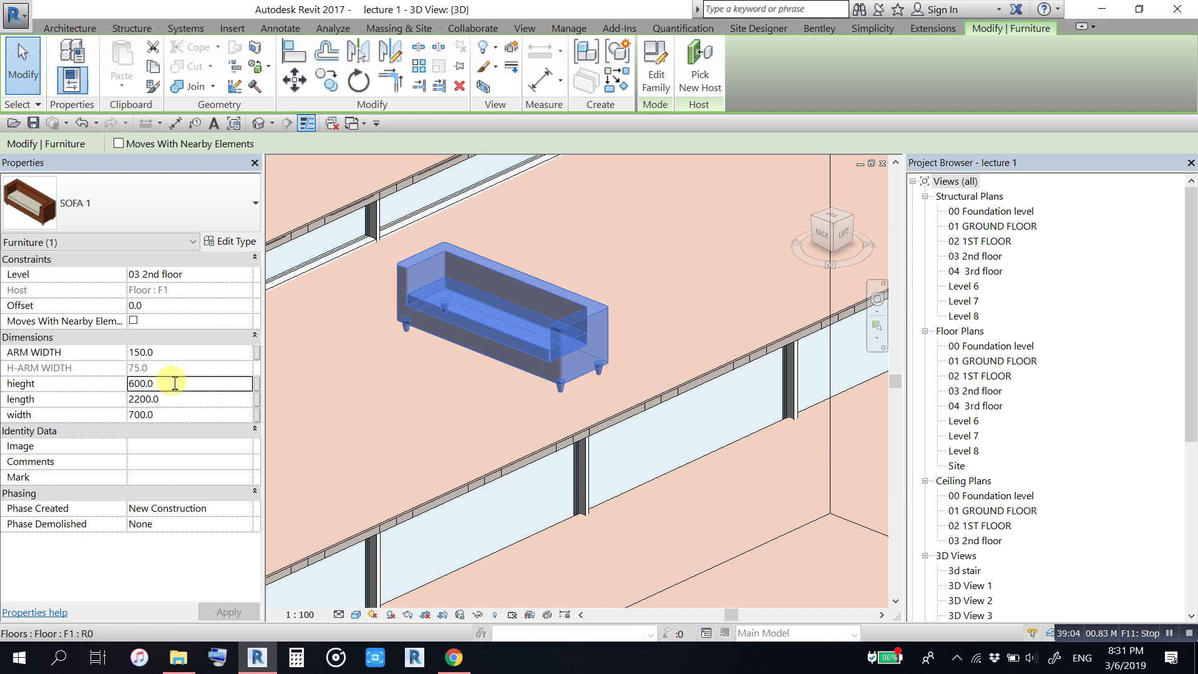
{"action": "type", "text": "500"}
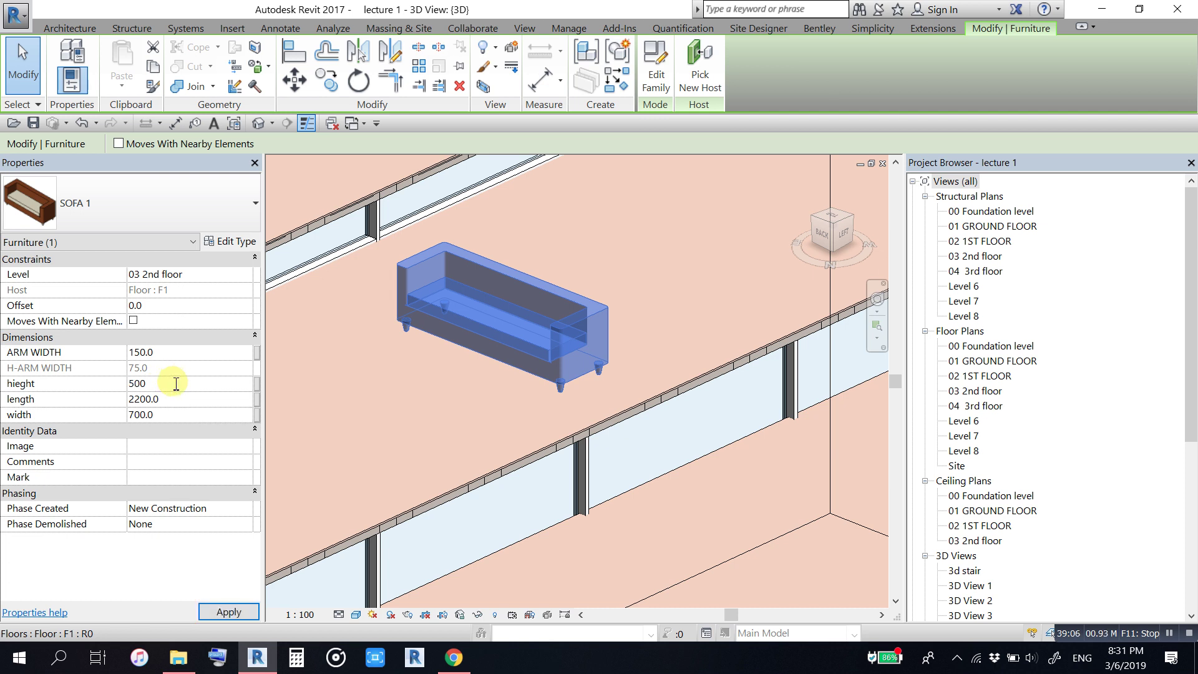
{"action": "left_click", "coordinate": [226, 611]}
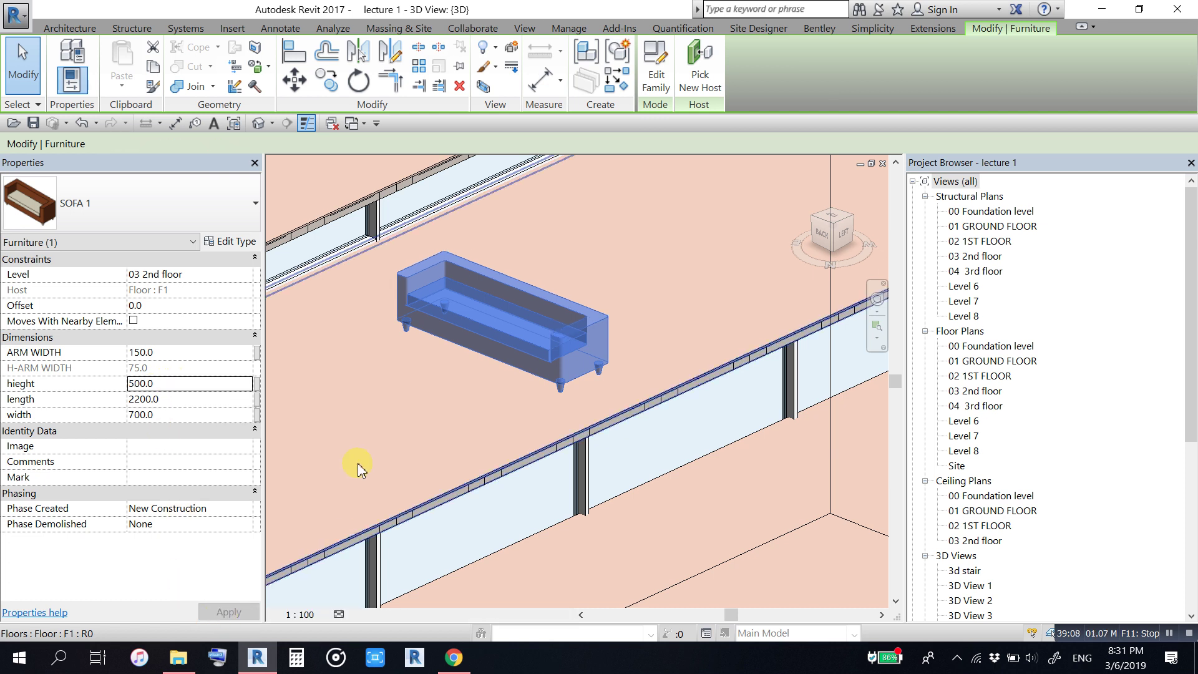
Step: Clear the selection and orbit to inspect the resized sofa
{"action": "left_click", "coordinate": [406, 403]}
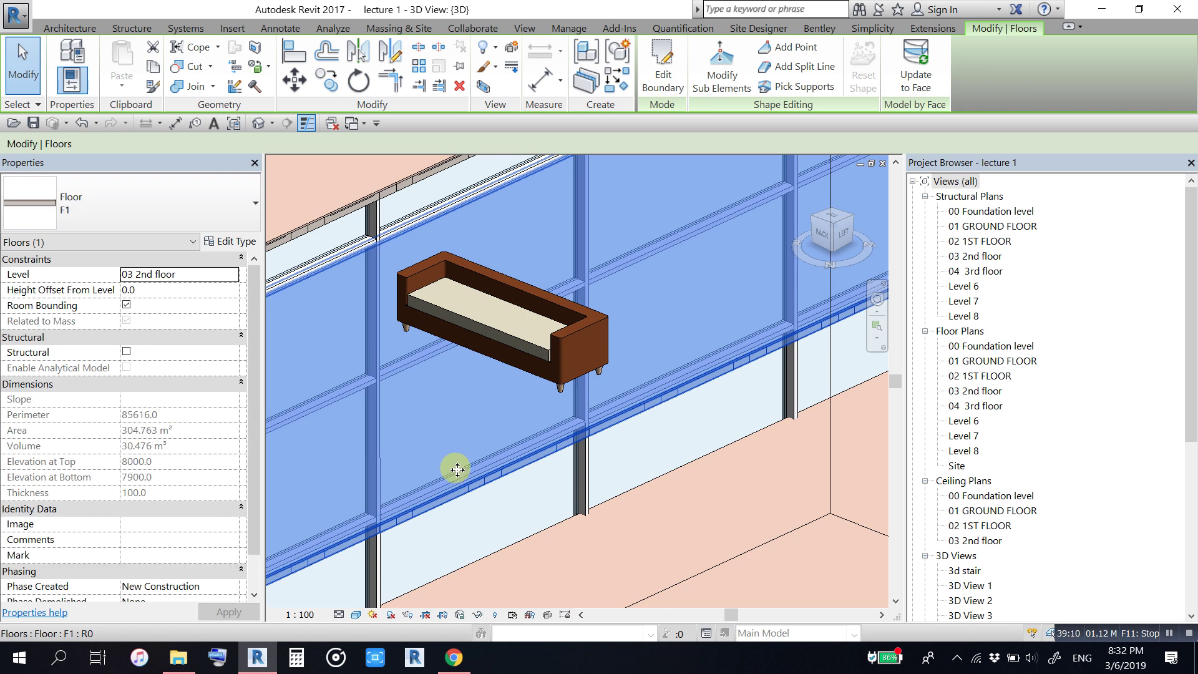
{"action": "key", "text": "Escape"}
{"action": "mouse_move", "coordinate": [635, 473]}
{"action": "middle_mouse_down", "text": "shift"}
{"action": "mouse_move", "coordinate": [616, 422]}
{"action": "mouse_move", "coordinate": [589, 415]}
{"action": "middle_mouse_up", "text": "shift"}
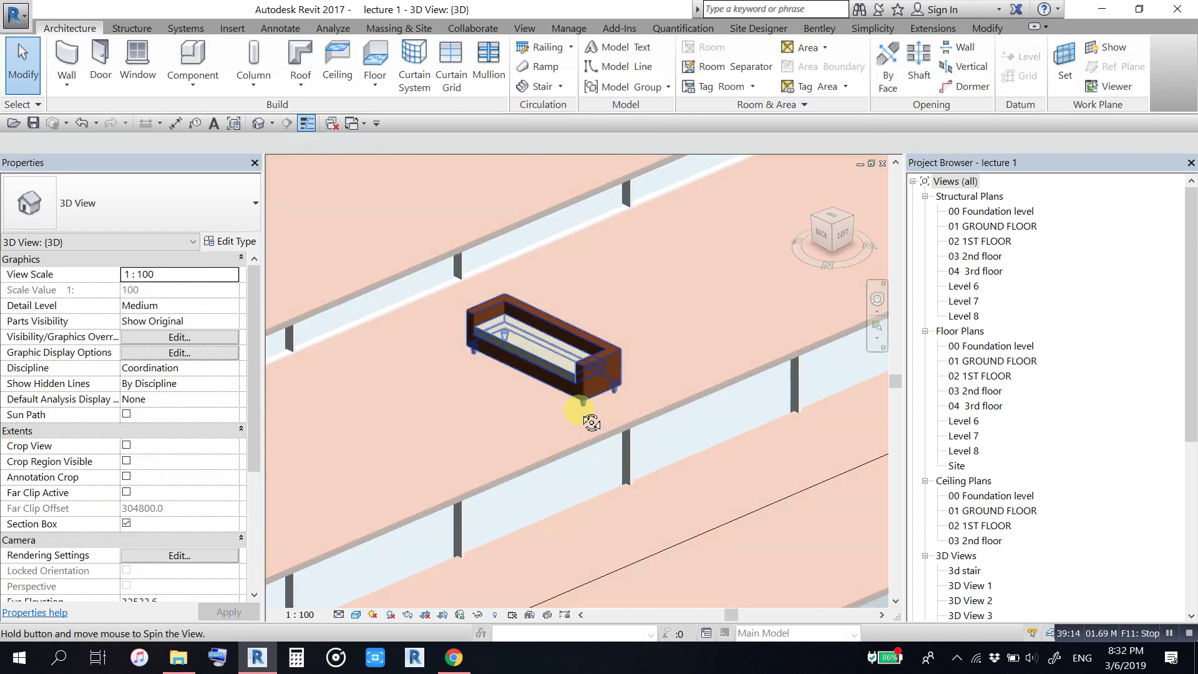